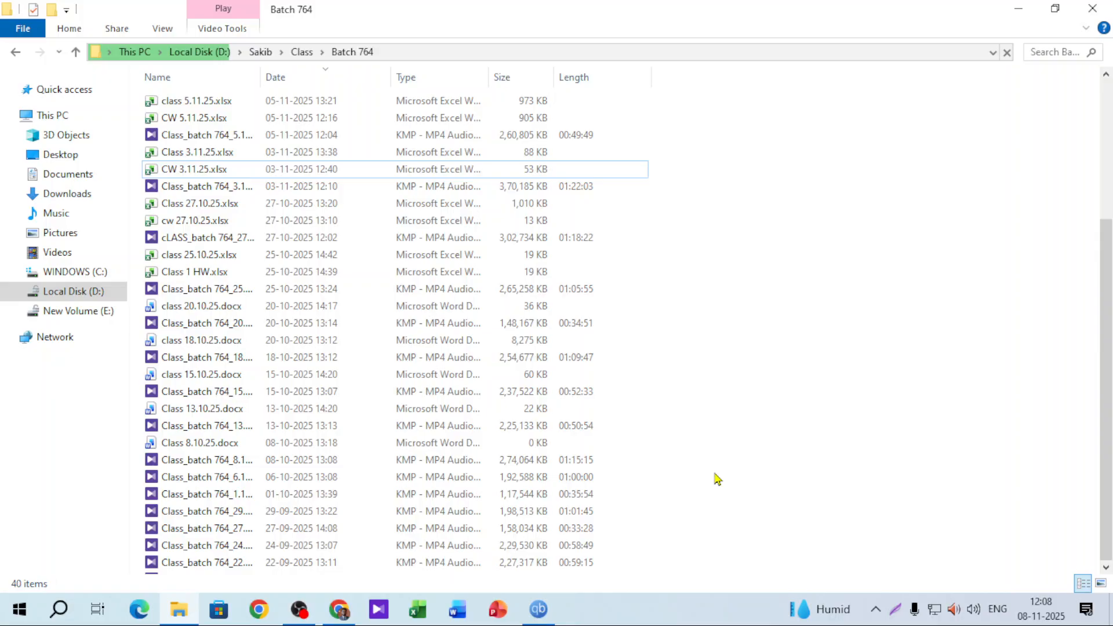
Name the new Excel file Class 8.11.25 in the Batch 764 folder
{"action": "type", "text": "Class "}
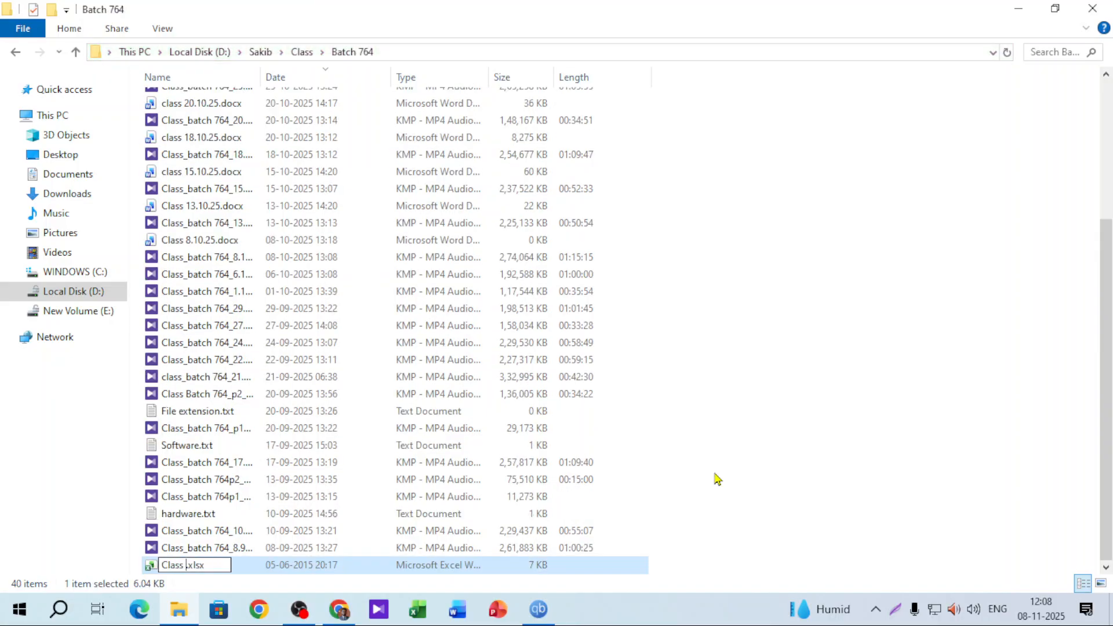
{"action": "type", "text": "8.11.25"}
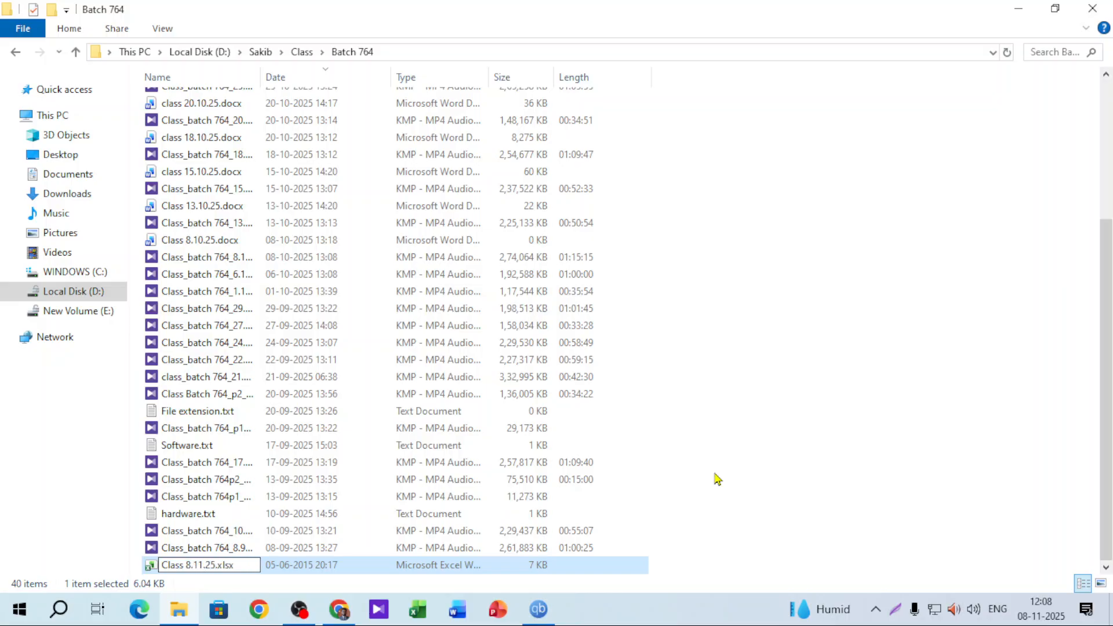
{"action": "key", "text": "Return"}
{"action": "key", "text": "Return"}
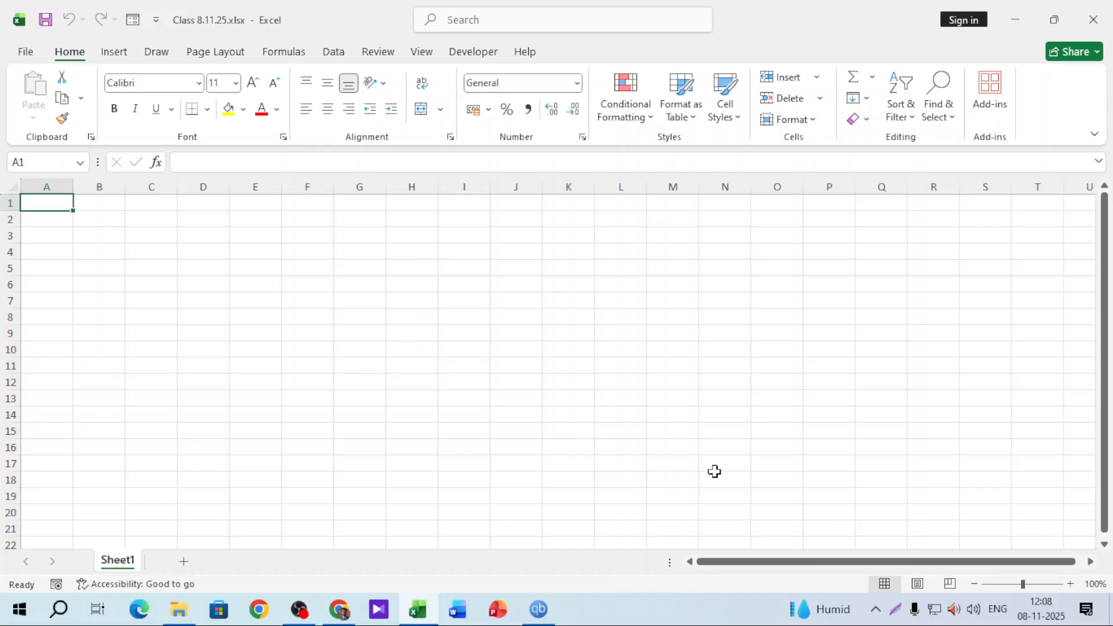
Minimize the blank workbook and select the header row of the CW 5.11.25 orders table
{"action": "scroll", "coordinate": [714, 471], "scroll_direction": "up", "scroll_amount": 5, "text": "ctrl"}
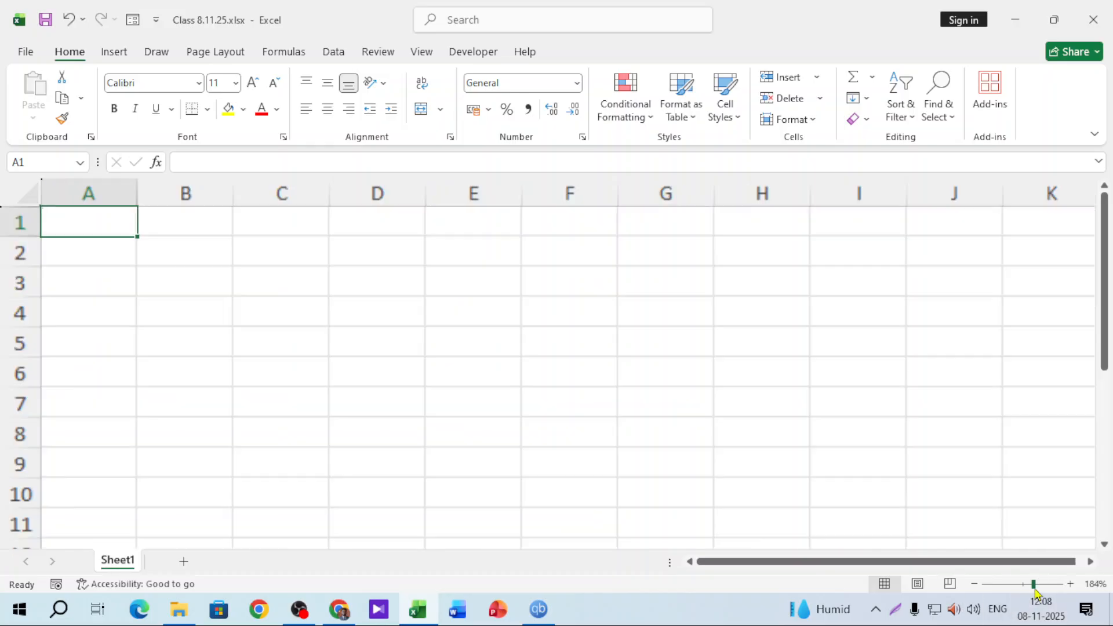
{"action": "left_click", "coordinate": [1024, 28]}
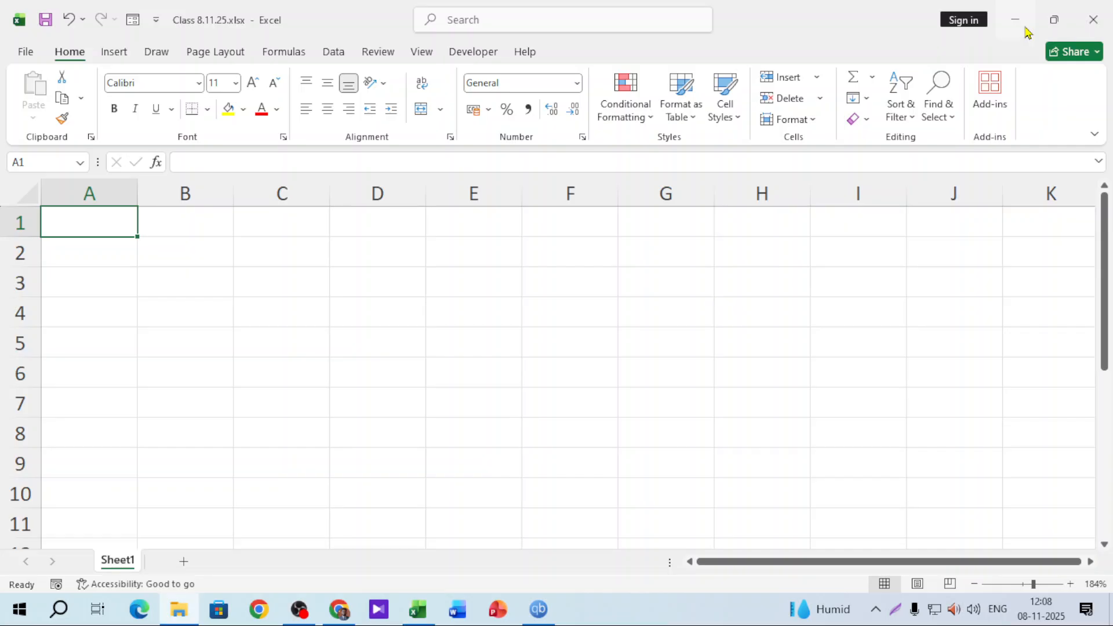
{"action": "scroll", "coordinate": [259, 314], "scroll_direction": "up", "scroll_amount": 4}
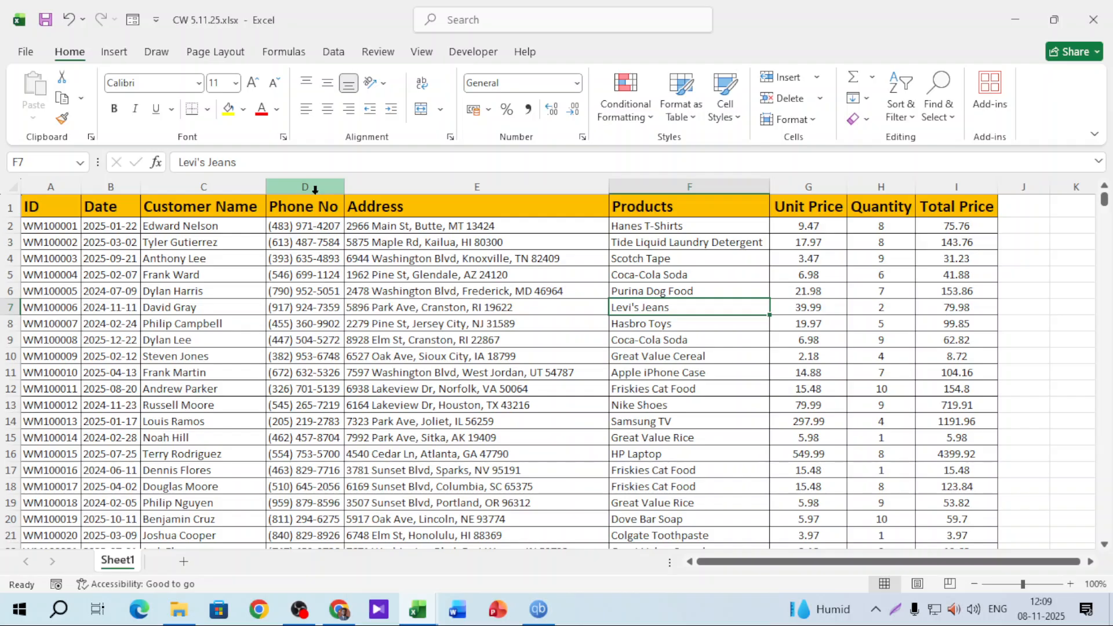
{"action": "key", "text": "ctrl+Home"}
{"action": "key", "text": "ctrl+shift+Right"}
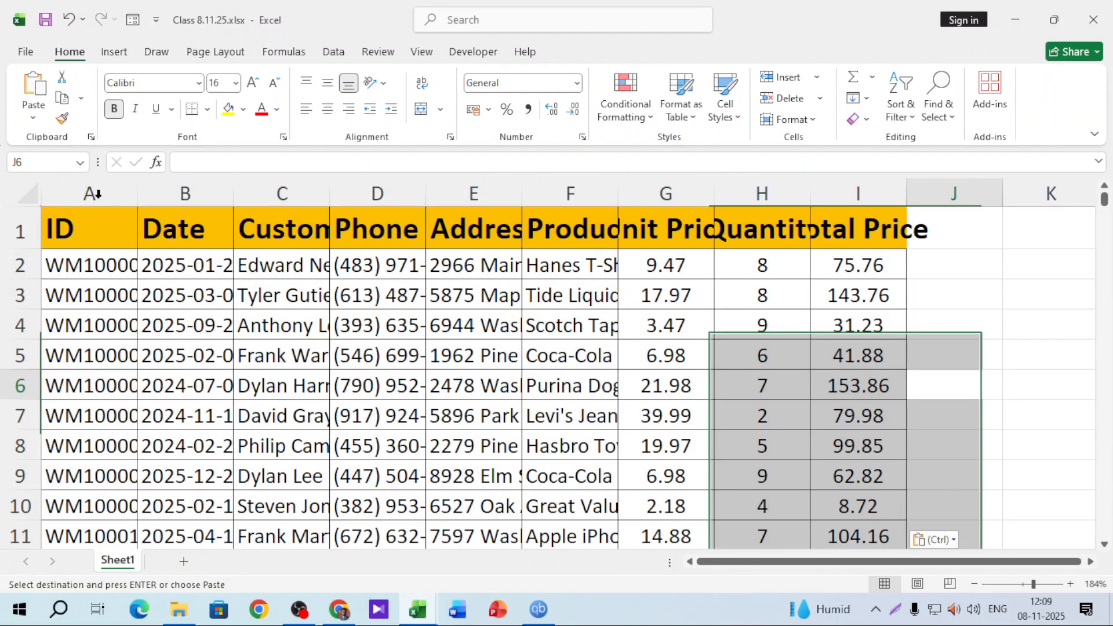
Select the pasted table's header row in Class 8.11.25.xlsx, then bring up Task Manager
{"action": "left_click", "coordinate": [15, 208]}
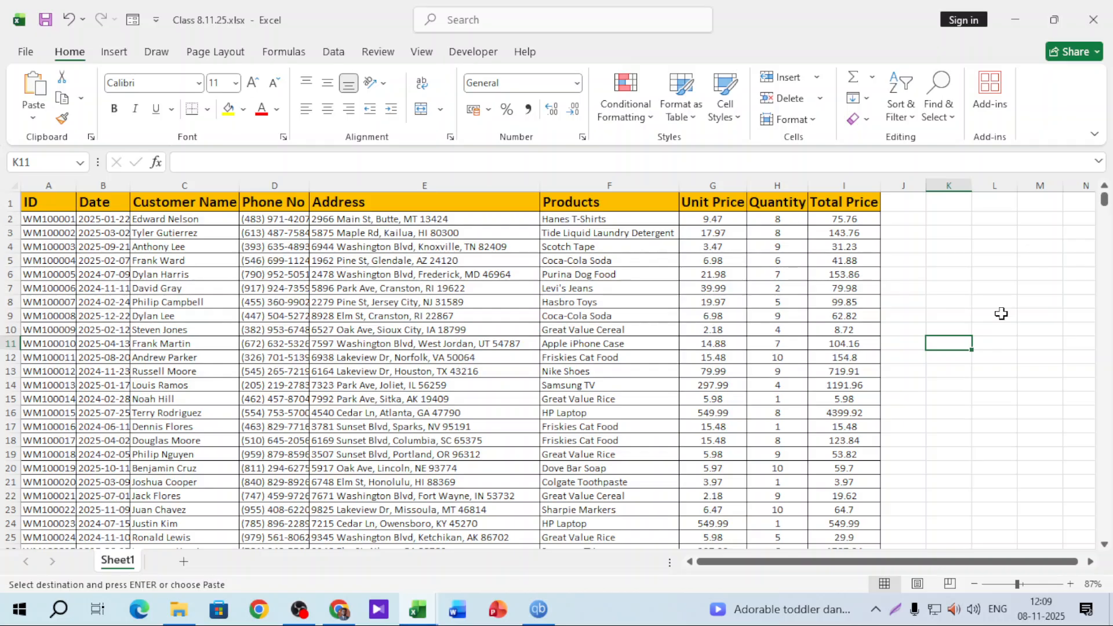
{"action": "key", "text": "ctrl+shift+Escape"}
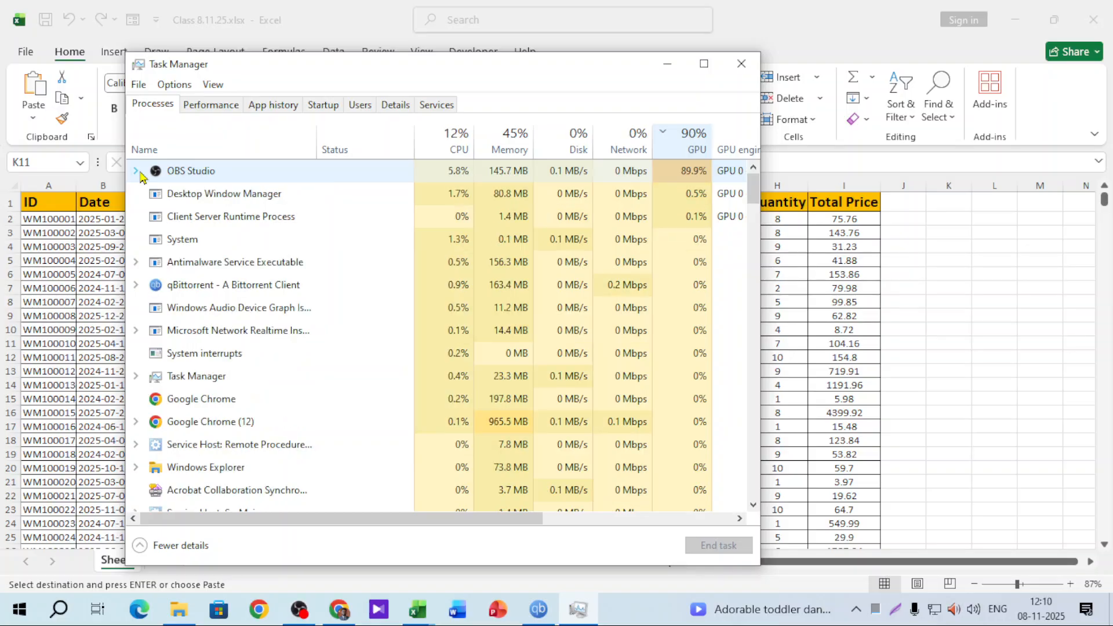
Expand the OBS Studio process details in Task Manager's Processes list
{"action": "double_click", "coordinate": [200, 171]}
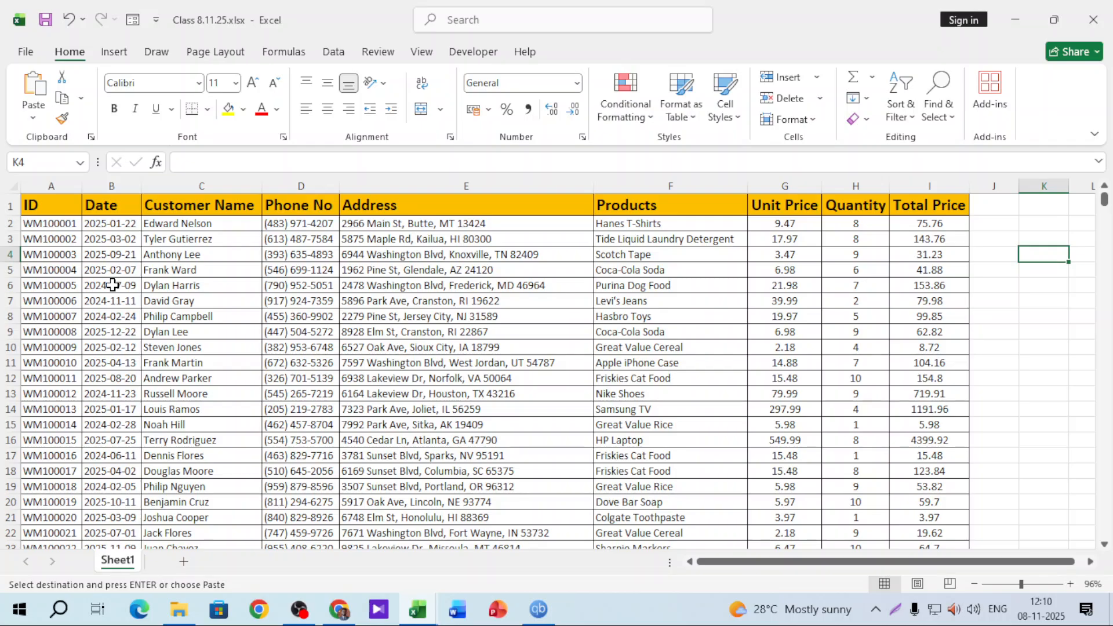
Select the Customer Name column C, leaving cell C2 out of the selection
{"action": "left_click", "coordinate": [661, 448]}
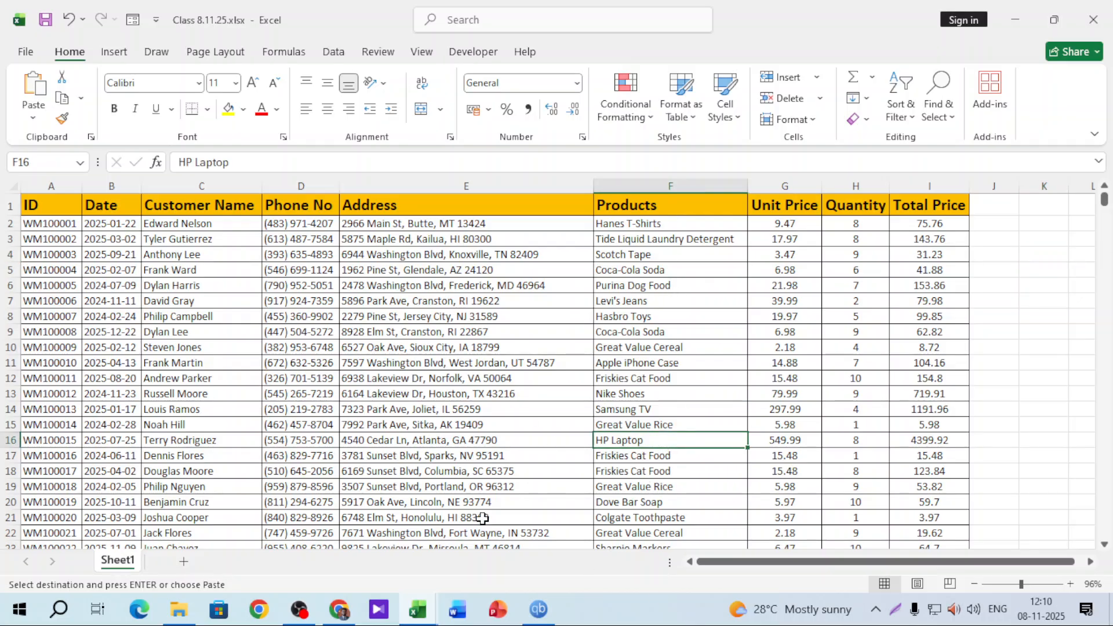
{"action": "left_click", "coordinate": [373, 270]}
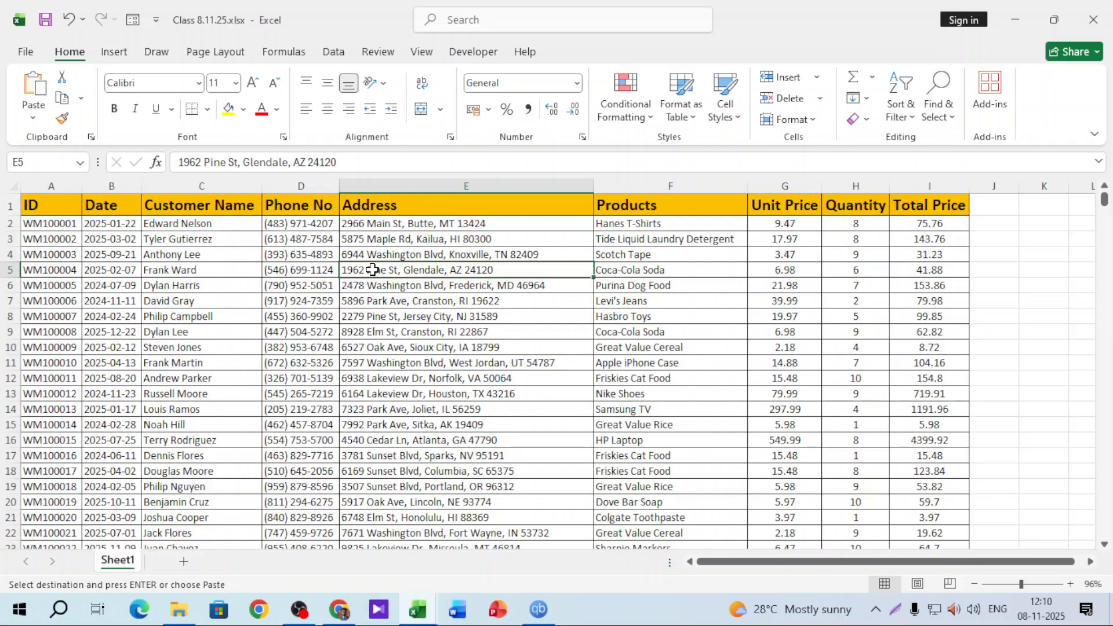
{"action": "left_click", "coordinate": [241, 187]}
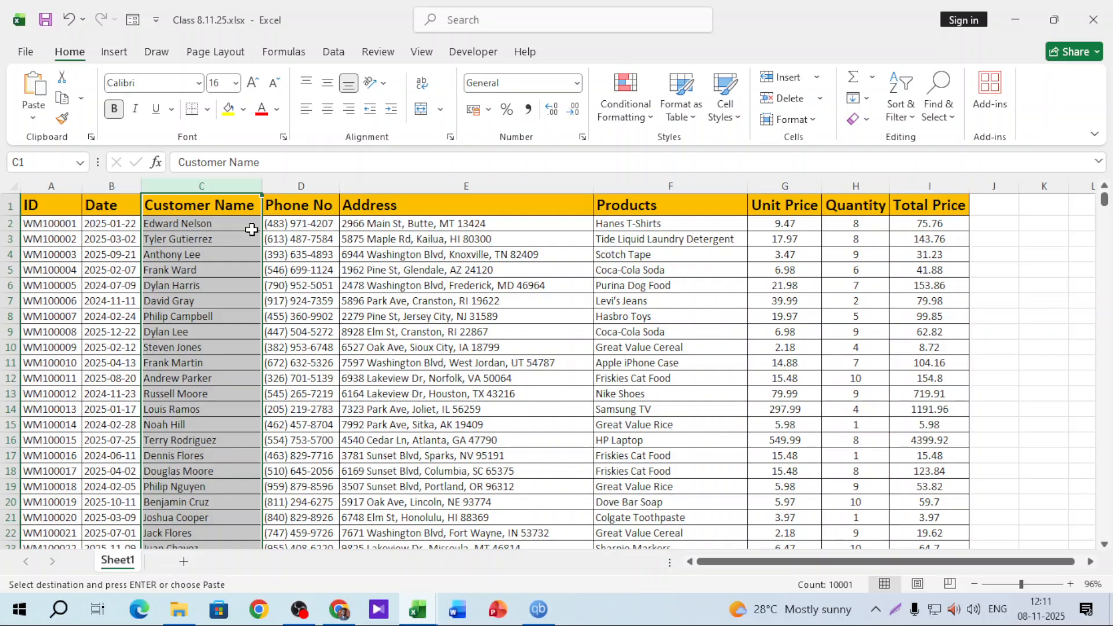
{"action": "left_click", "coordinate": [220, 224], "text": "ctrl"}
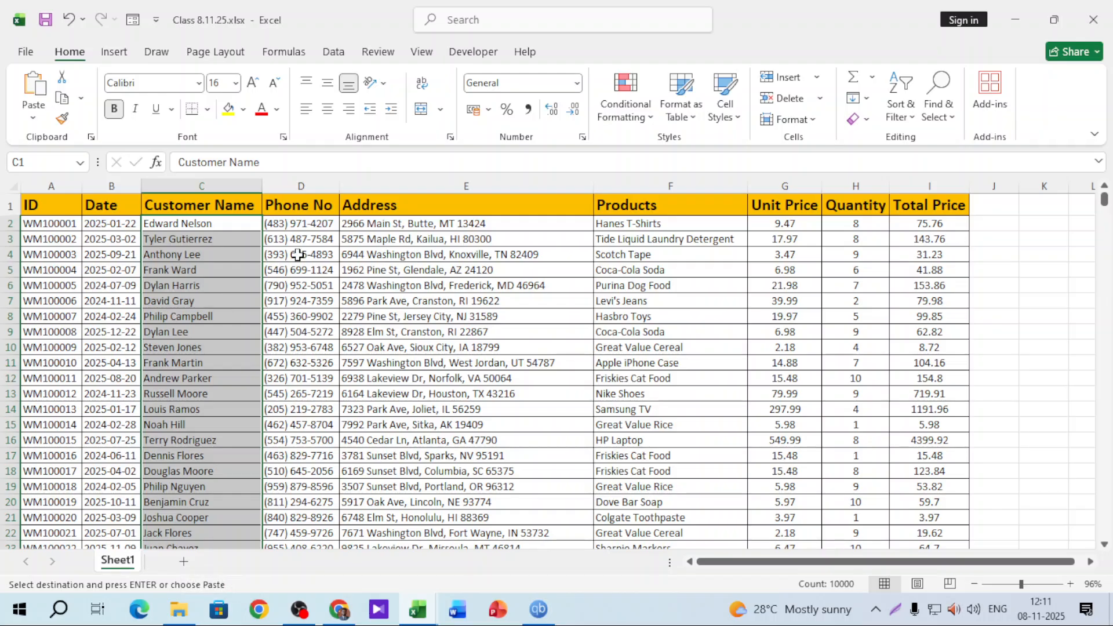
Show the Highlight Cells Rules list under Conditional Formatting on the Home tab
{"action": "left_click", "coordinate": [638, 116]}
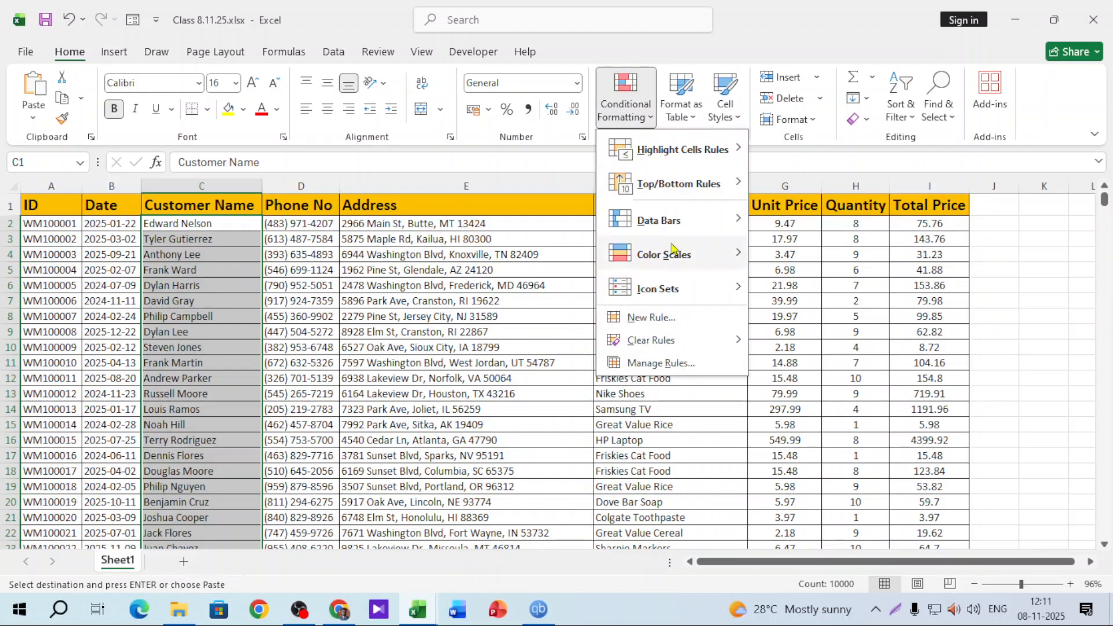
{"action": "mouse_move", "coordinate": [681, 158]}
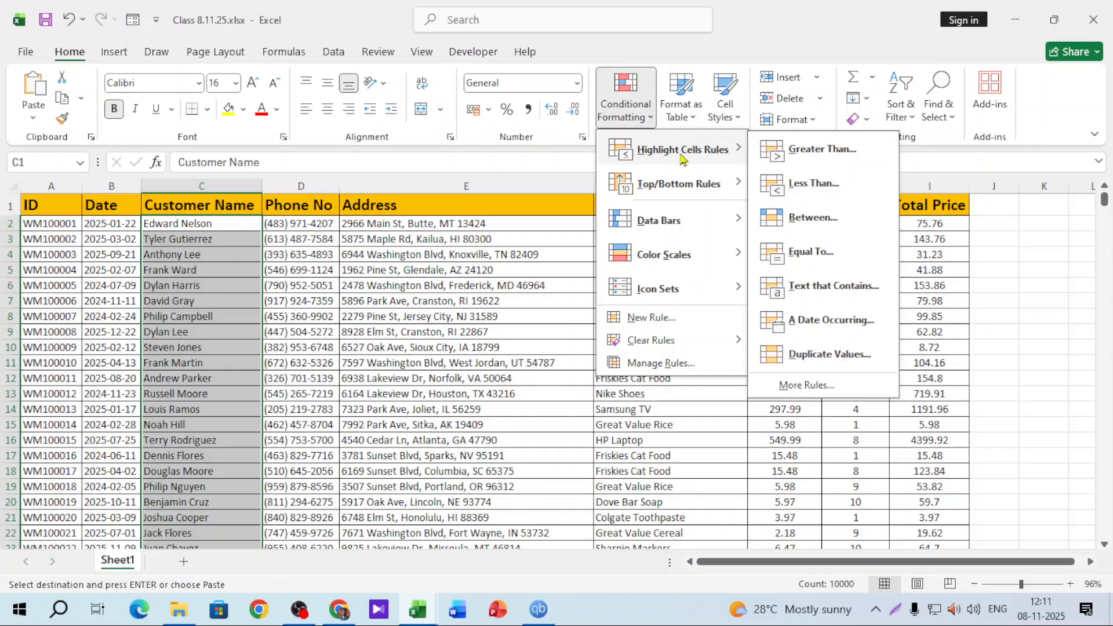
{"action": "mouse_move", "coordinate": [702, 192]}
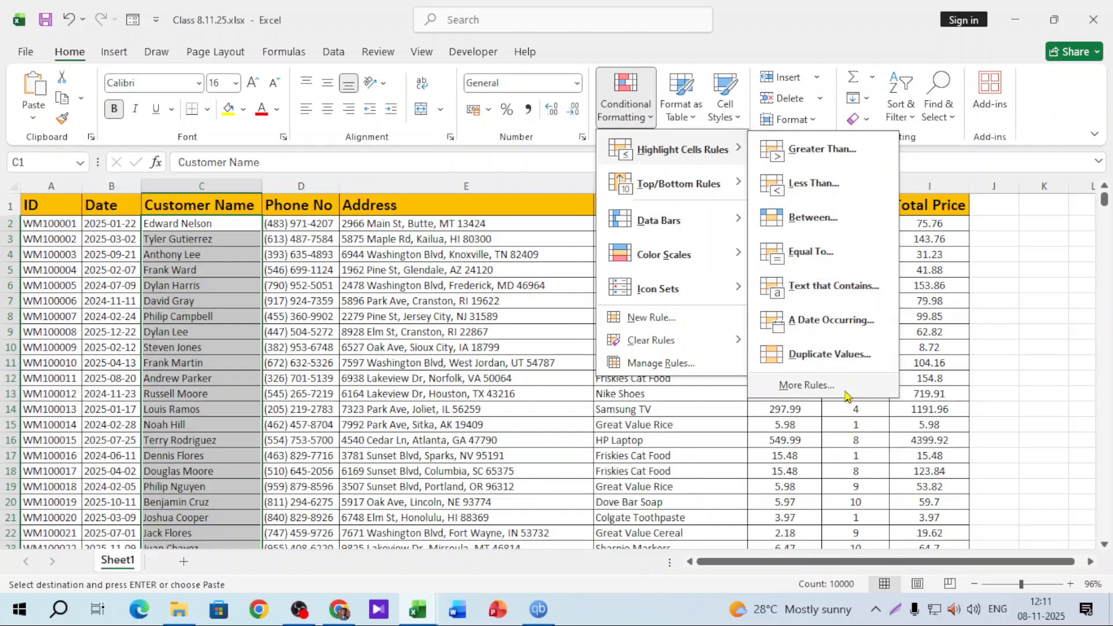
Create a Text That Contains rule for 'dylan', choosing Custom Format over the preset styles
{"action": "left_click", "coordinate": [819, 287]}
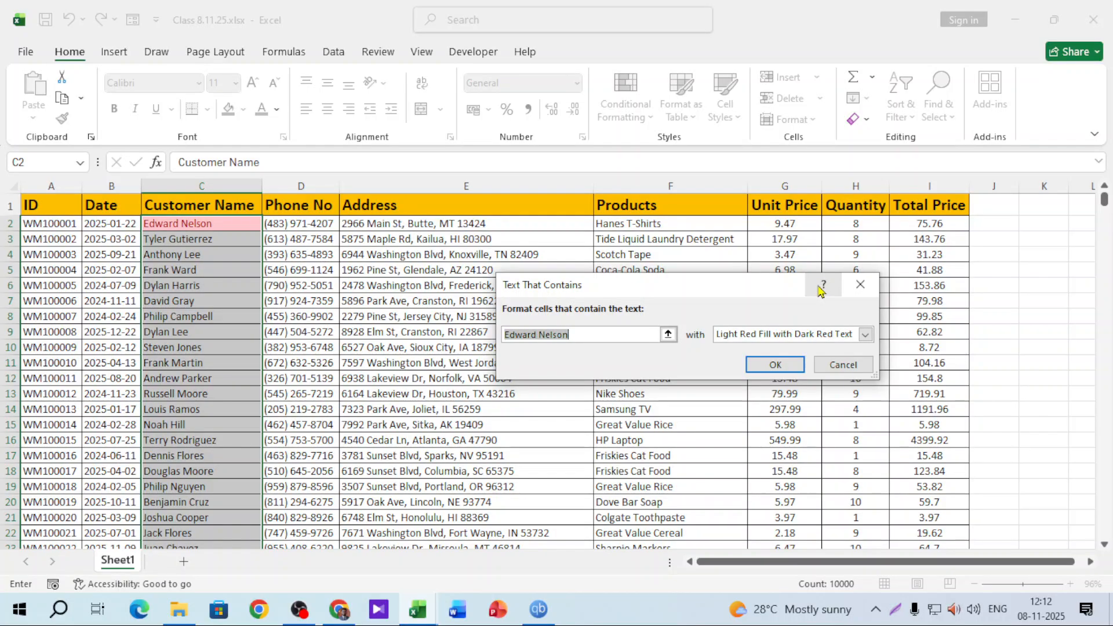
{"action": "type", "text": "dylan"}
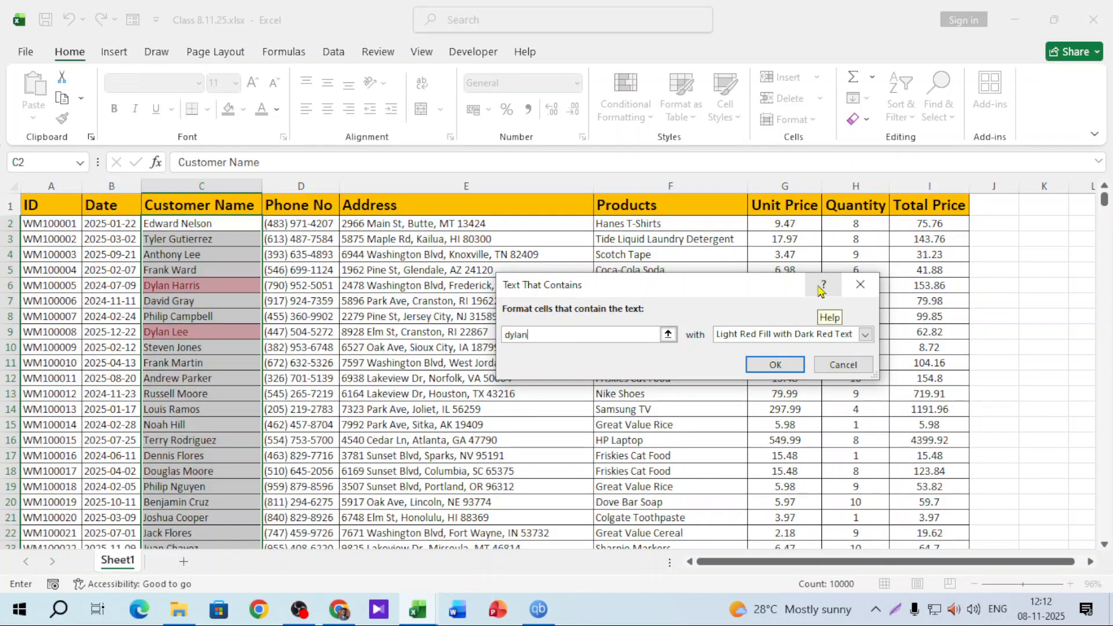
{"action": "scroll", "coordinate": [184, 314], "scroll_direction": "down", "scroll_amount": 3}
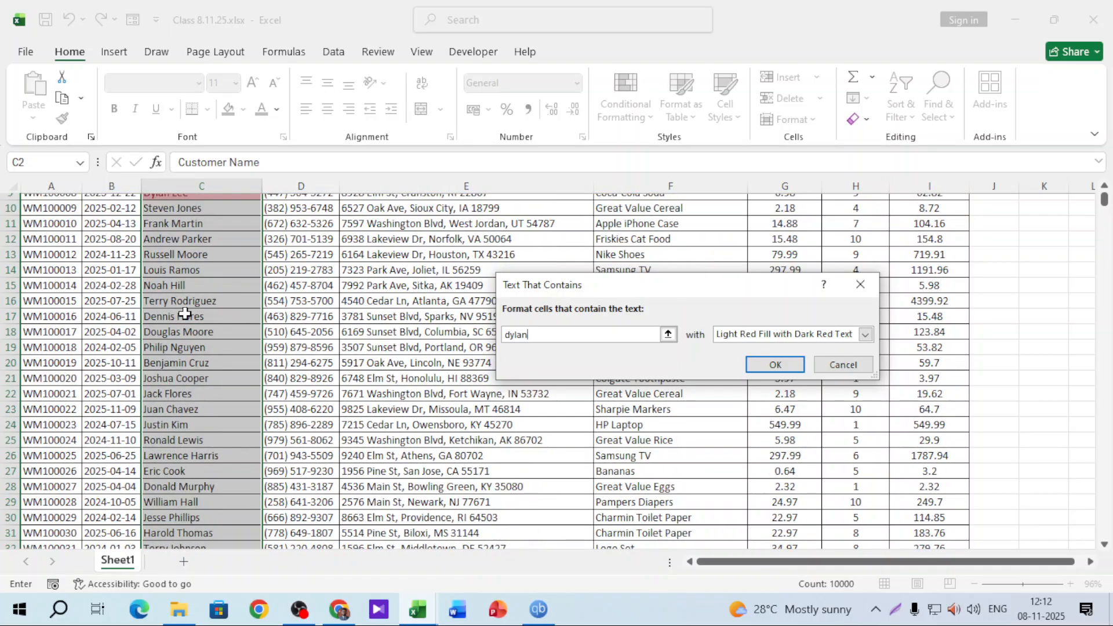
{"action": "scroll", "coordinate": [184, 314], "scroll_direction": "down", "scroll_amount": 8}
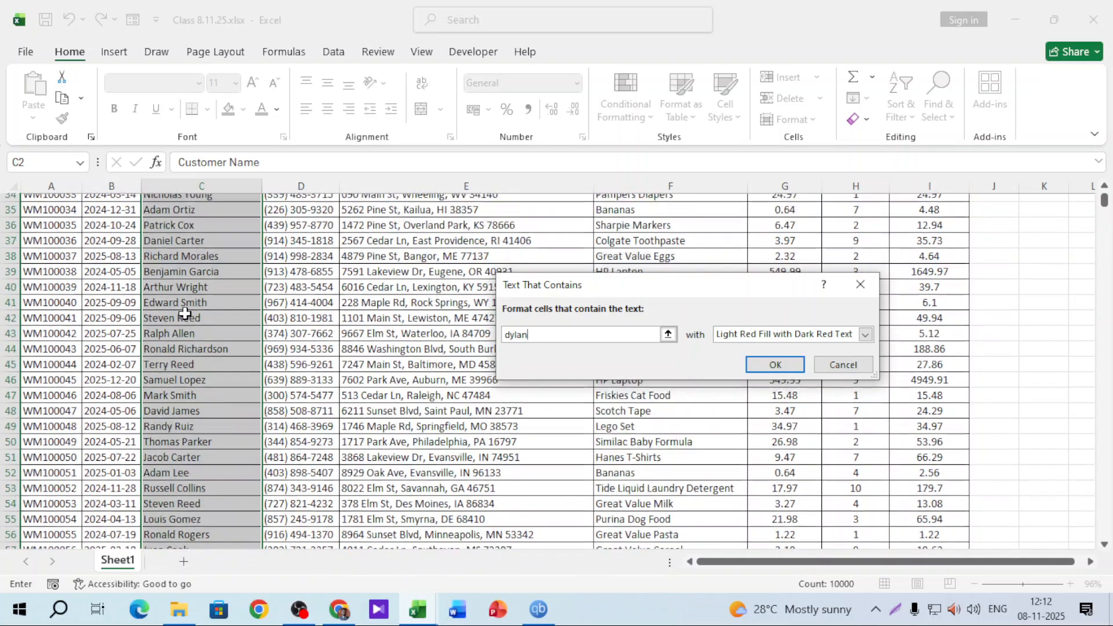
{"action": "scroll", "coordinate": [184, 314], "scroll_direction": "up", "scroll_amount": 11}
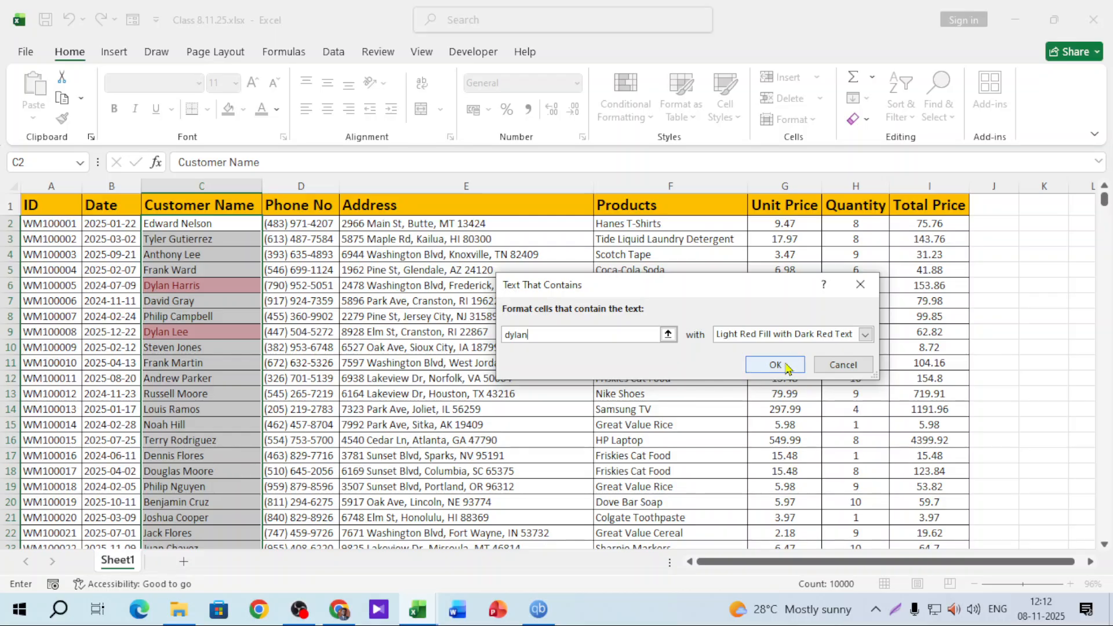
{"action": "left_click", "coordinate": [865, 335]}
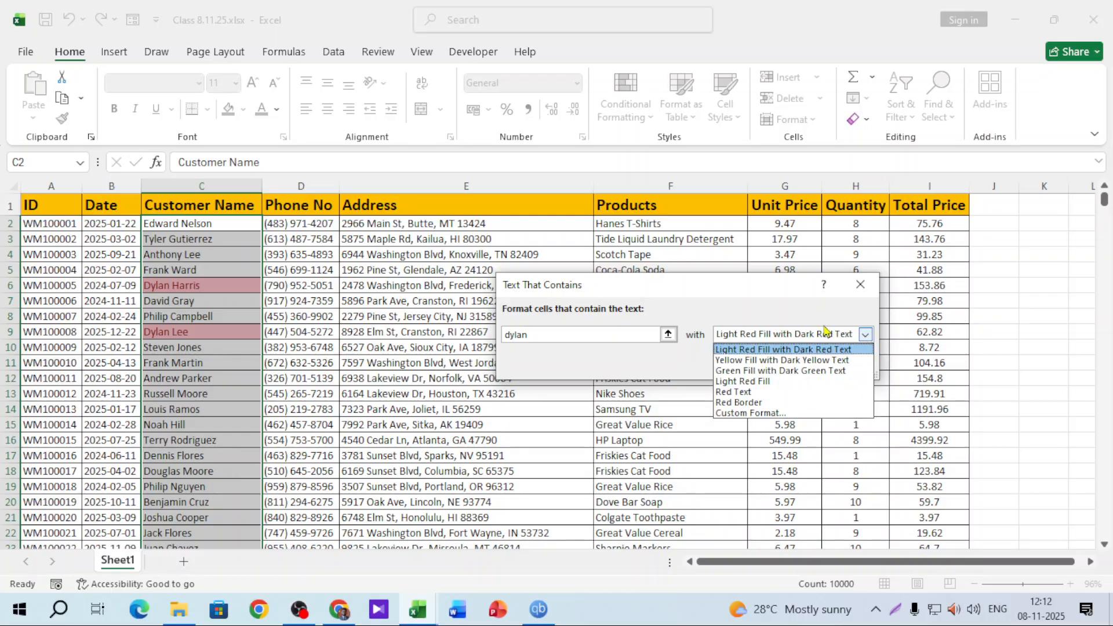
{"action": "left_click", "coordinate": [768, 360]}
{"action": "left_click", "coordinate": [805, 334]}
{"action": "left_click", "coordinate": [780, 370]}
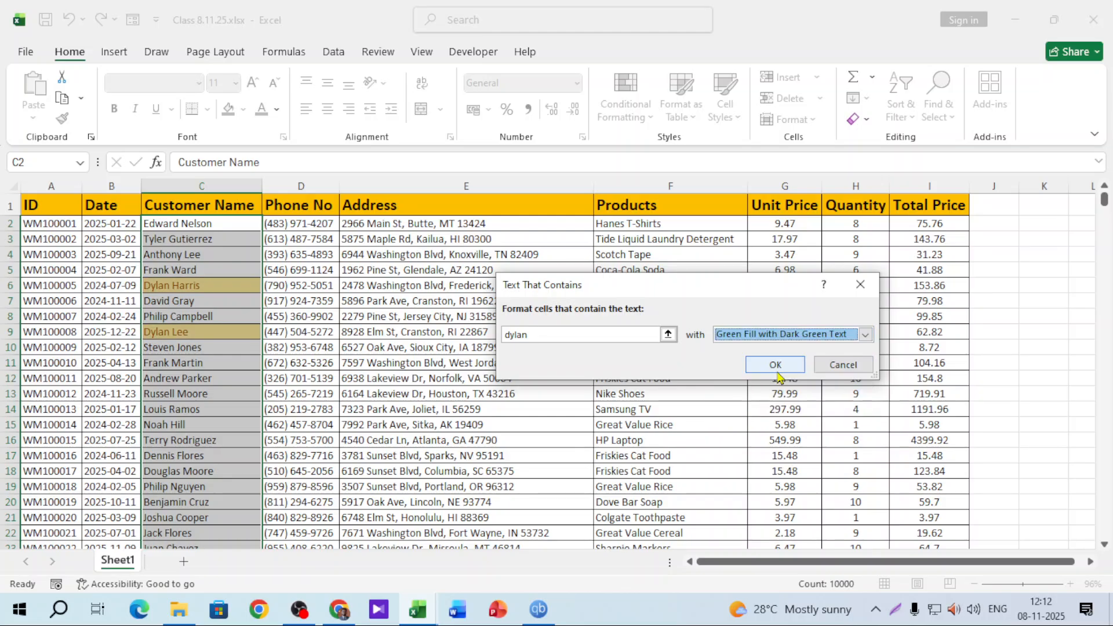
{"action": "left_click", "coordinate": [793, 336]}
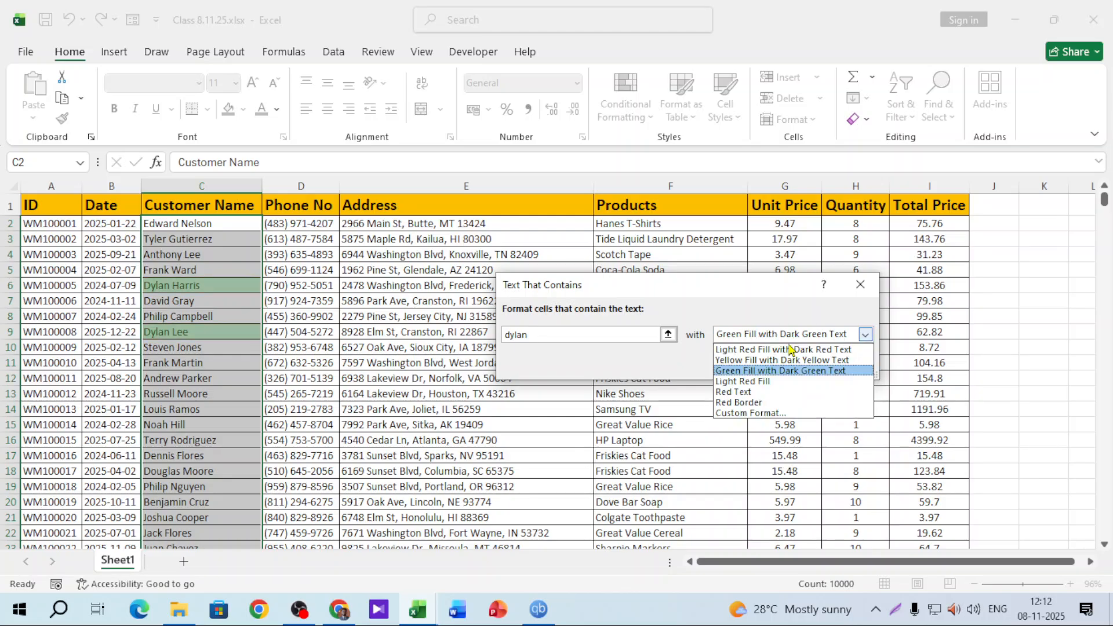
{"action": "left_click", "coordinate": [762, 414]}
Give the custom format a blue fill and a red dotted outline border
{"action": "left_click", "coordinate": [634, 129]}
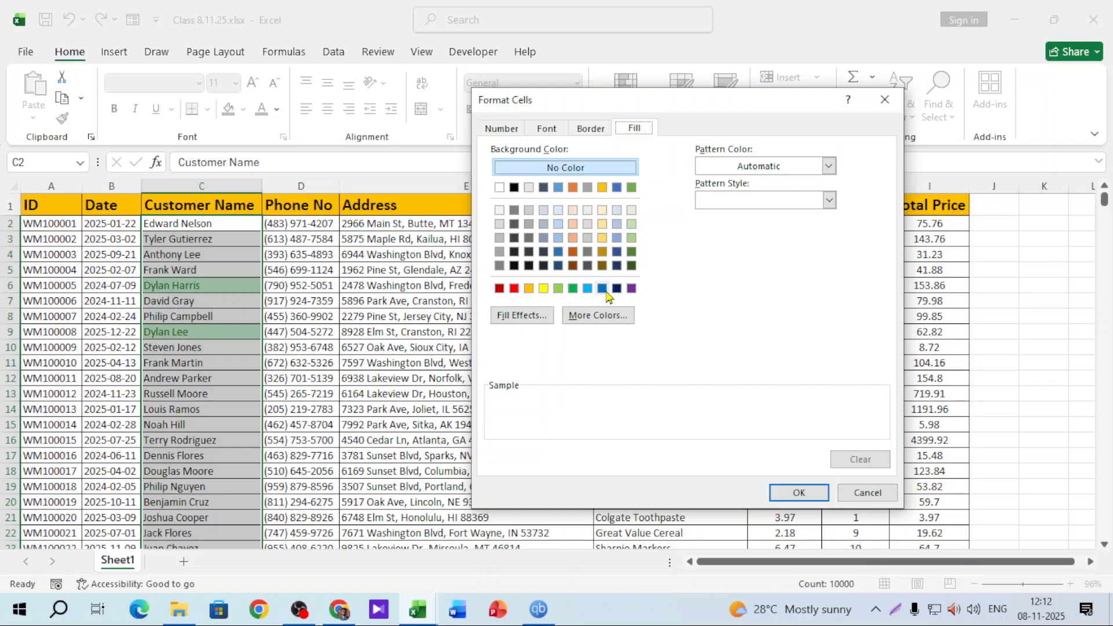
{"action": "left_click", "coordinate": [603, 290]}
{"action": "left_click", "coordinate": [597, 130]}
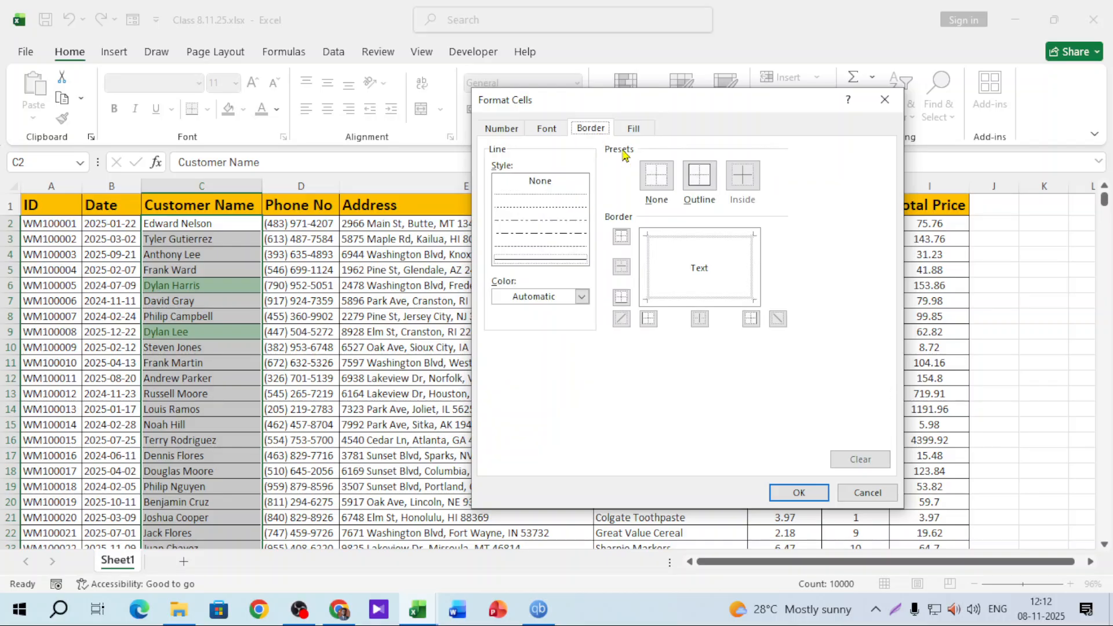
{"action": "left_click", "coordinate": [701, 184]}
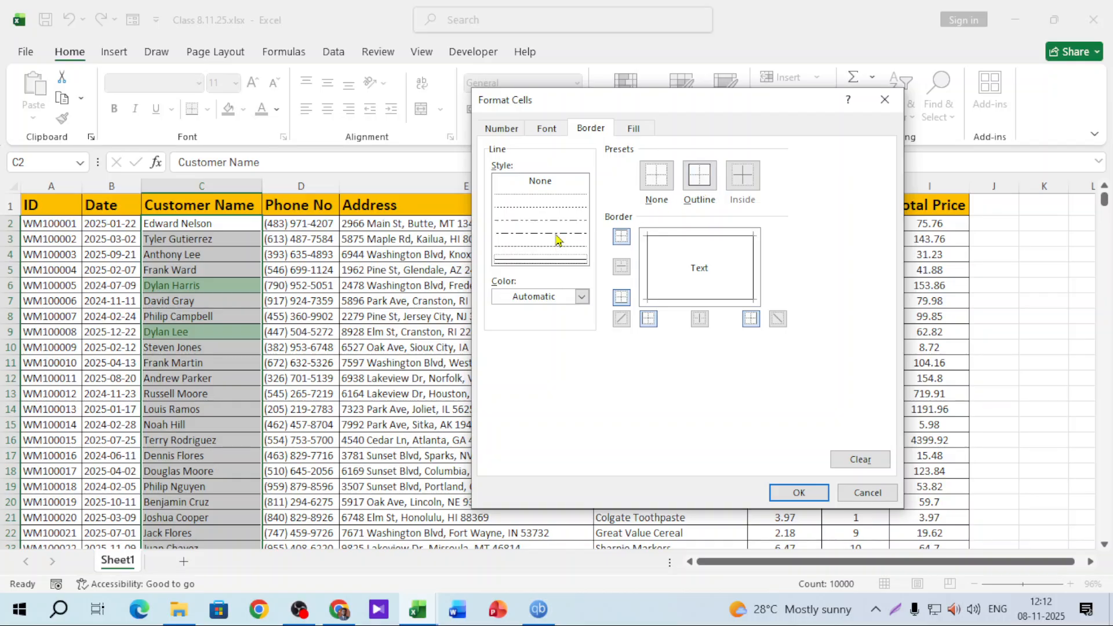
{"action": "left_click", "coordinate": [582, 297]}
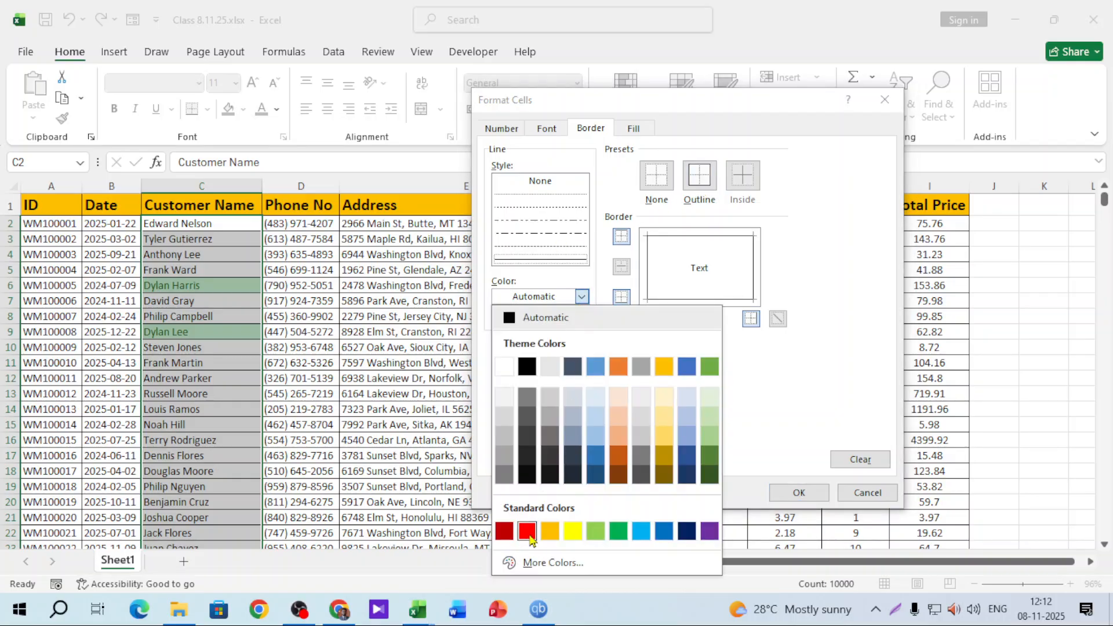
{"action": "left_click", "coordinate": [529, 539]}
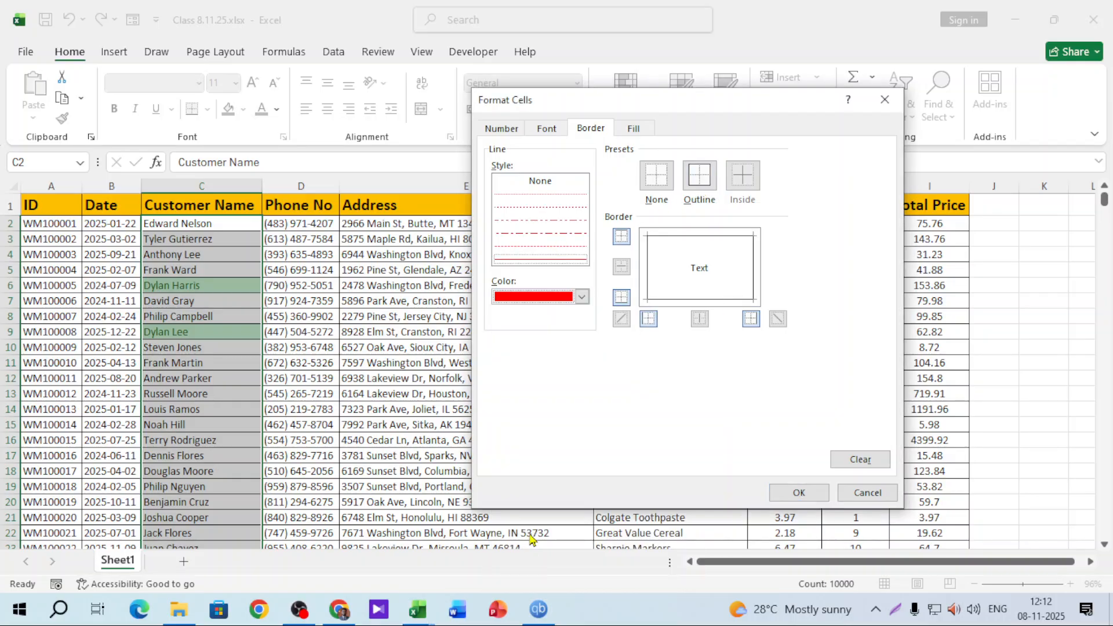
{"action": "left_click", "coordinate": [551, 207]}
Set the format's font to bold black and apply it to names containing 'dylan'
{"action": "left_click", "coordinate": [554, 129]}
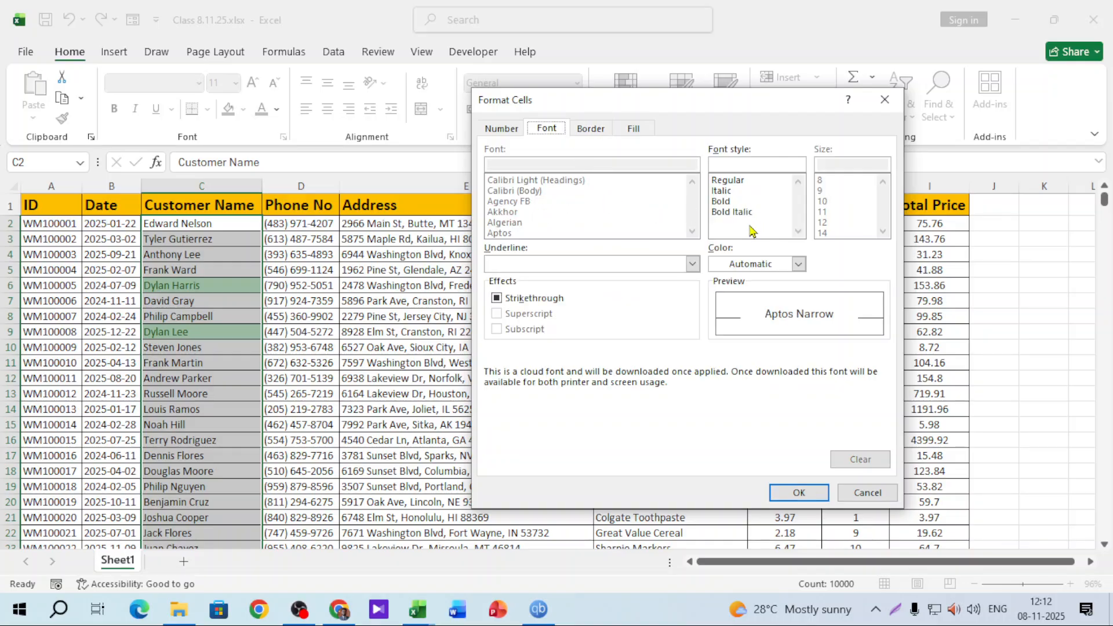
{"action": "left_click", "coordinate": [734, 201]}
{"action": "left_click", "coordinate": [798, 264]}
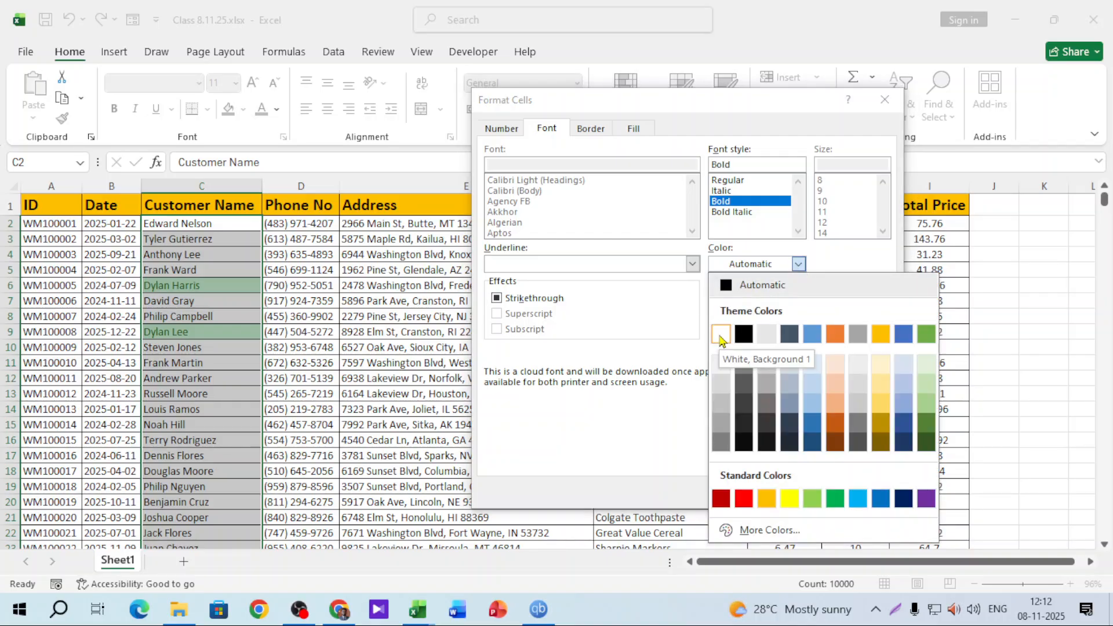
{"action": "left_click", "coordinate": [743, 333]}
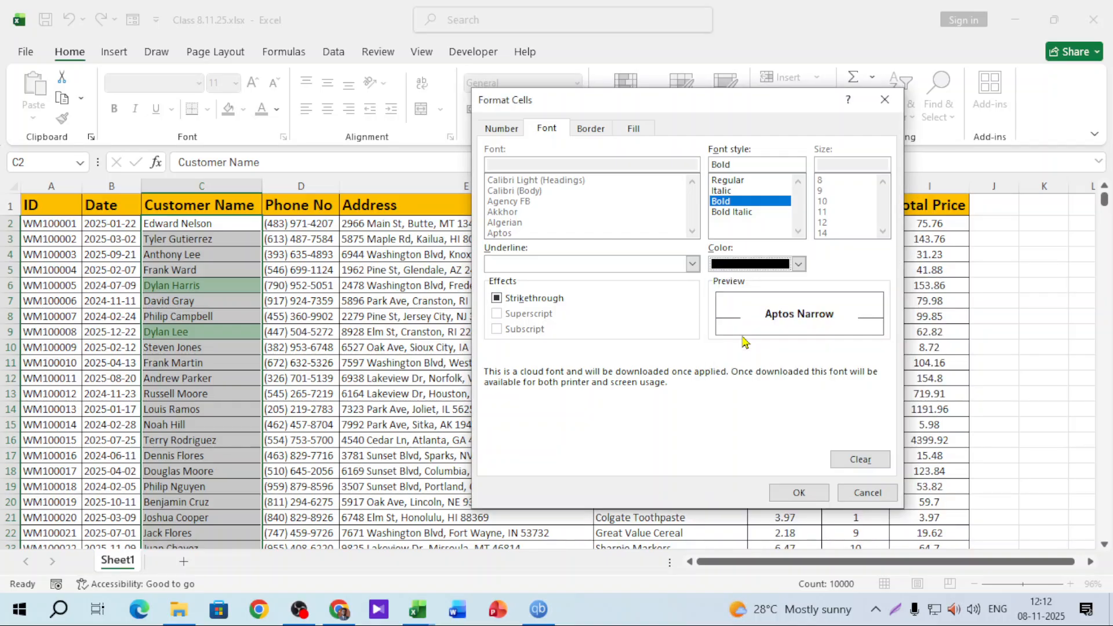
{"action": "left_click", "coordinate": [799, 493]}
{"action": "left_click", "coordinate": [776, 365]}
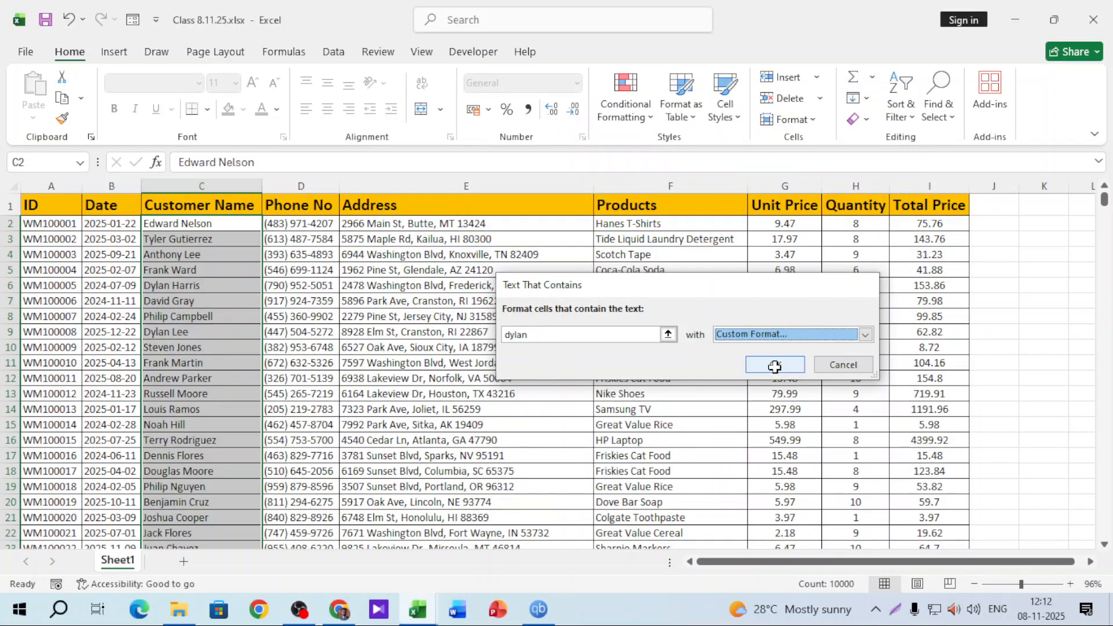
Select the Total Price column I and bring up its conditional formatting rules
{"action": "left_click", "coordinate": [196, 364]}
{"action": "scroll", "coordinate": [221, 410], "scroll_direction": "down", "scroll_amount": 5}
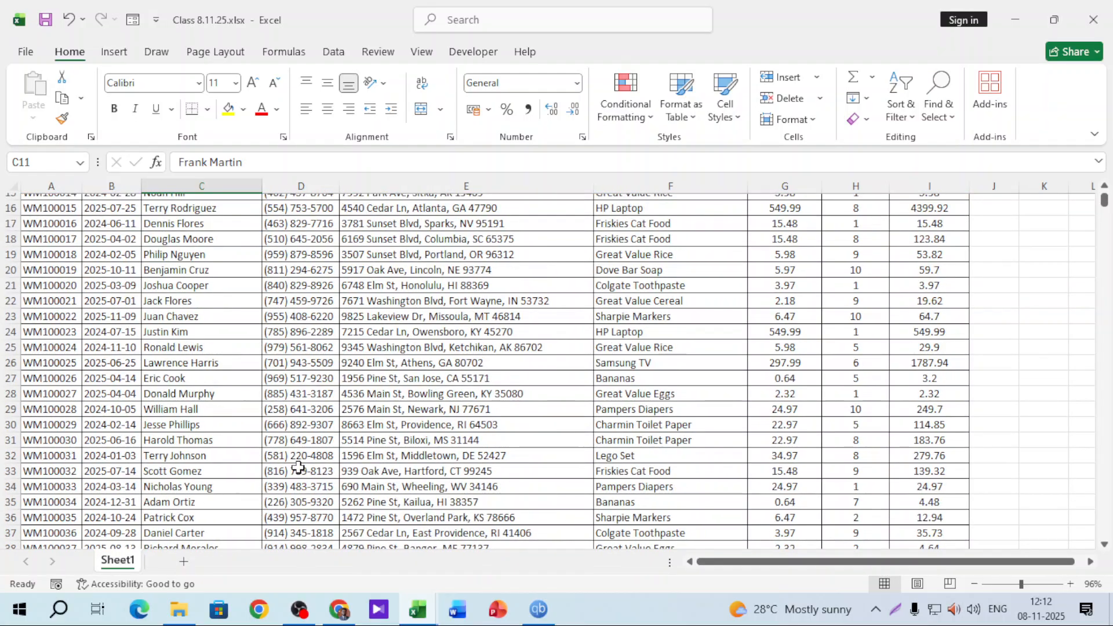
{"action": "scroll", "coordinate": [298, 468], "scroll_direction": "up", "scroll_amount": 5}
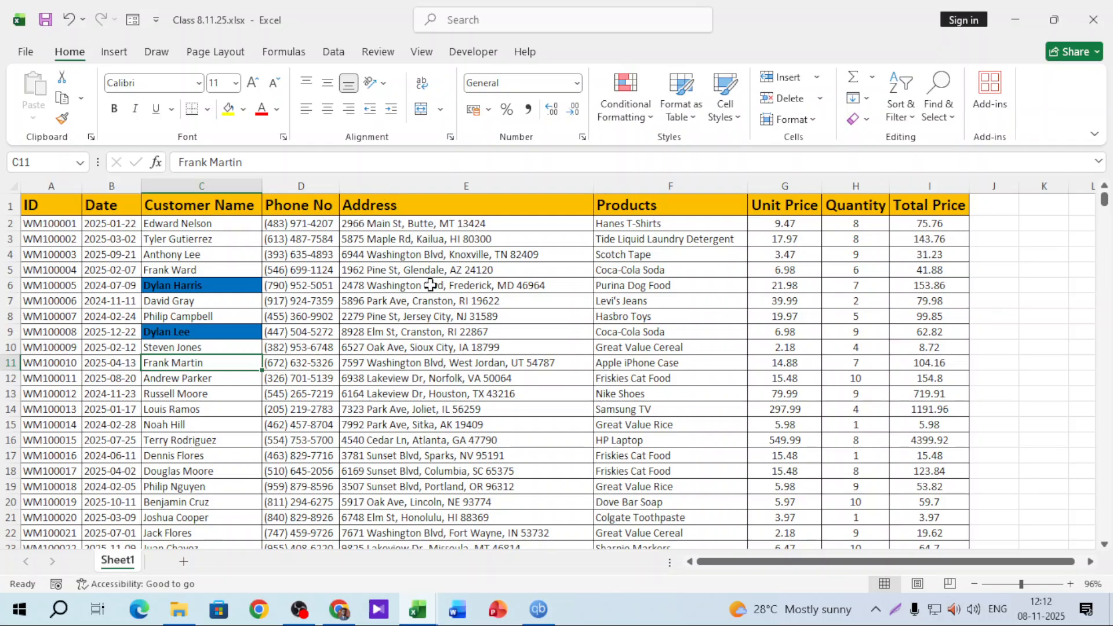
{"action": "left_click", "coordinate": [790, 184]}
{"action": "left_click", "coordinate": [918, 196]}
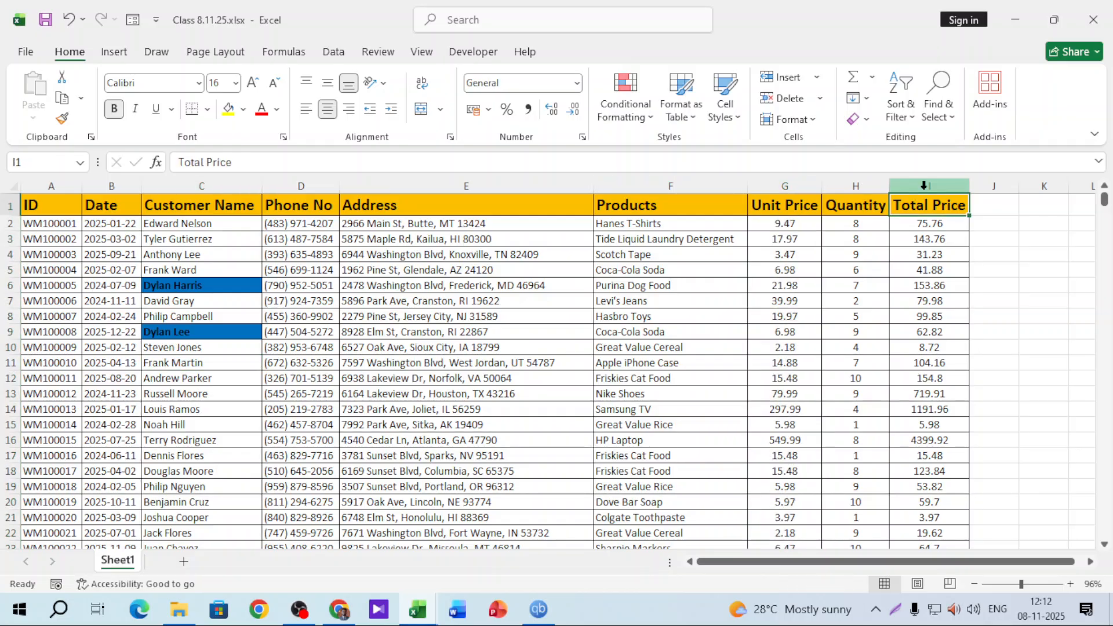
{"action": "left_click", "coordinate": [923, 186]}
{"action": "left_click", "coordinate": [620, 119]}
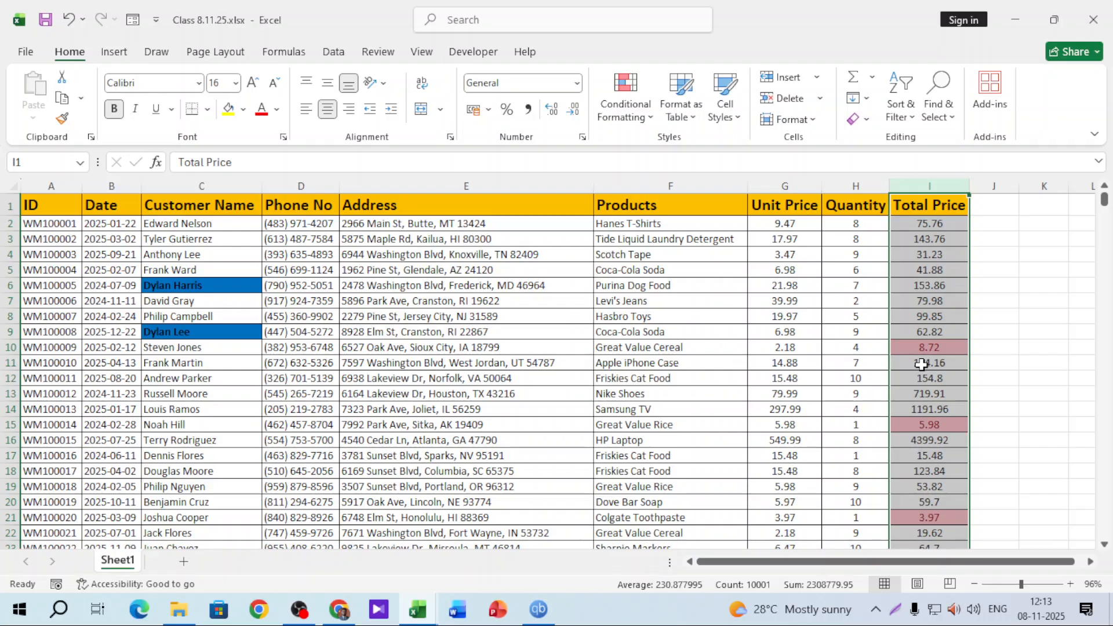
{"action": "scroll", "coordinate": [922, 364], "scroll_direction": "down", "scroll_amount": 4}
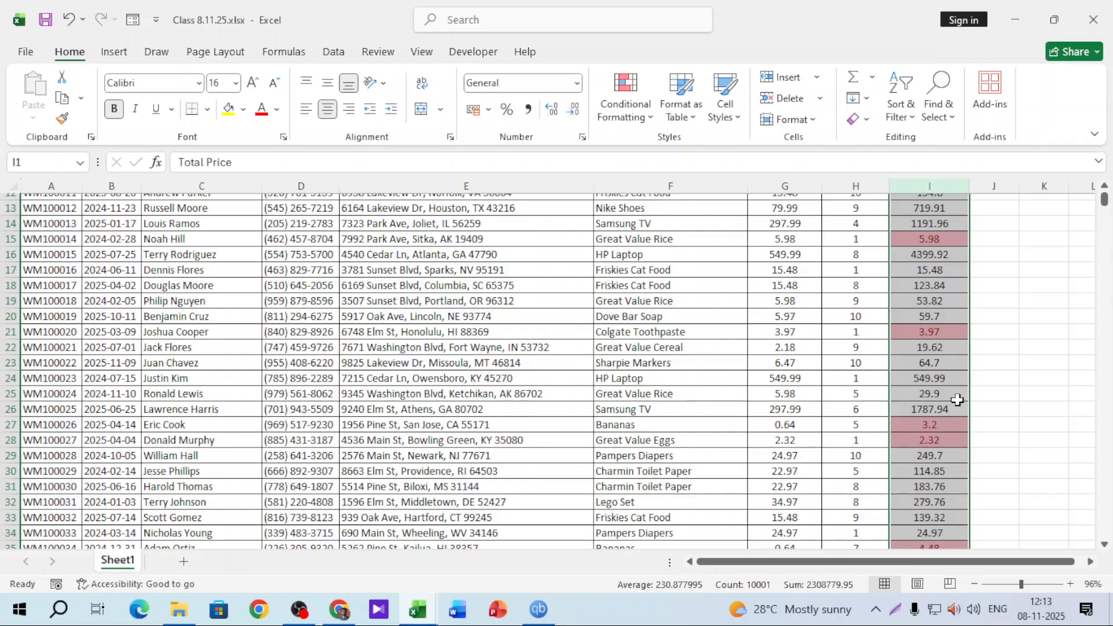
{"action": "scroll", "coordinate": [957, 400], "scroll_direction": "up", "scroll_amount": 4}
{"action": "left_click", "coordinate": [625, 103]}
{"action": "mouse_move", "coordinate": [708, 167]}
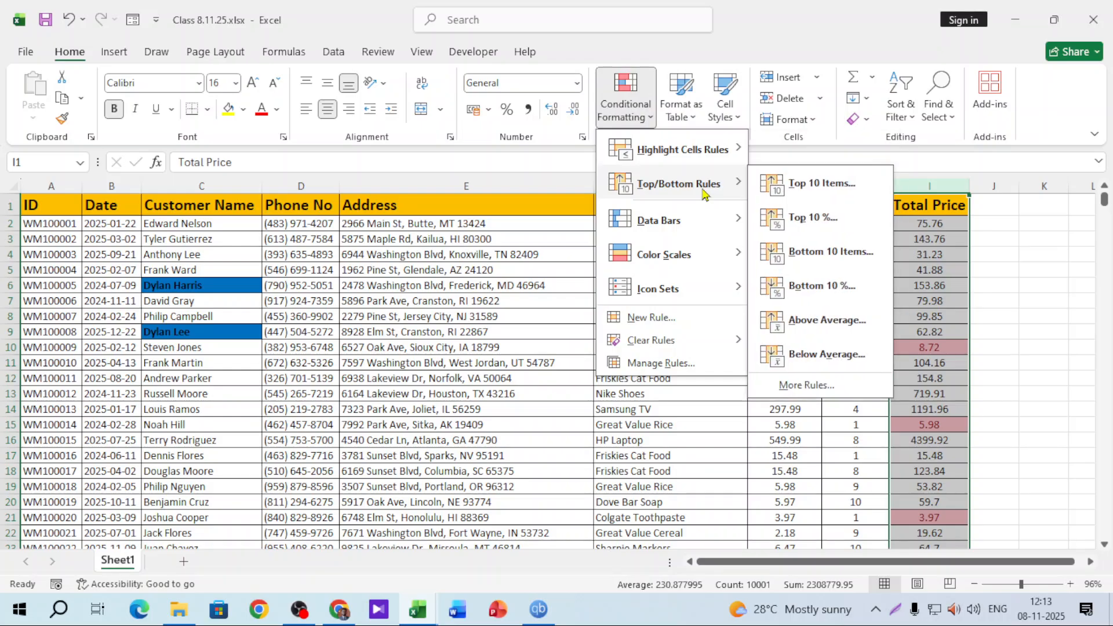
{"action": "left_click", "coordinate": [498, 250]}
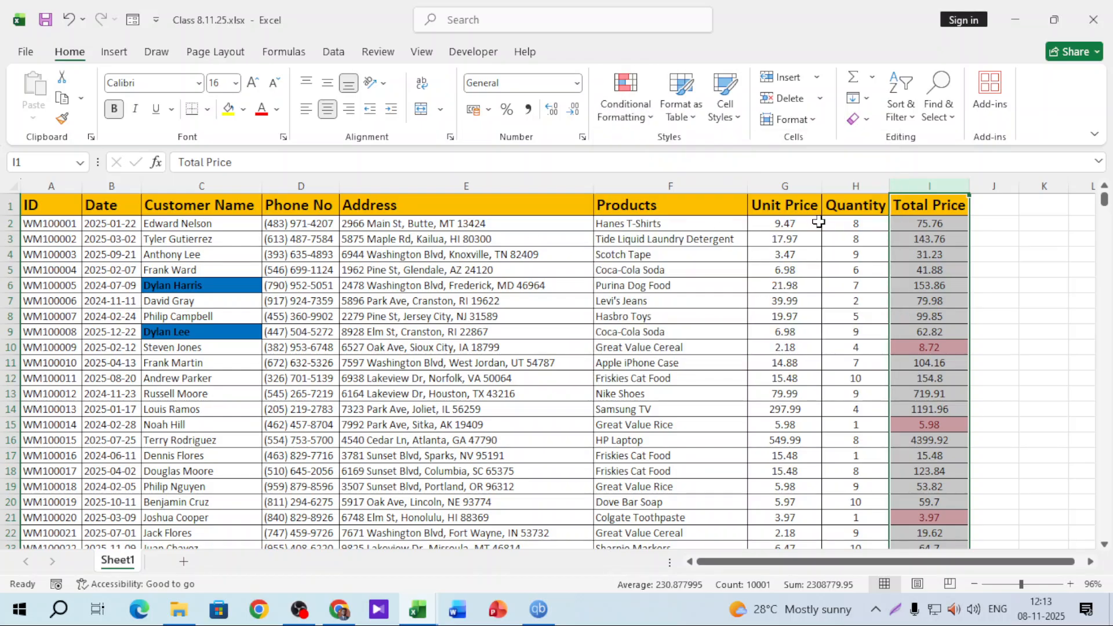
{"action": "left_click", "coordinate": [789, 207]}
{"action": "left_click", "coordinate": [798, 186]}
{"action": "left_click", "coordinate": [625, 98]}
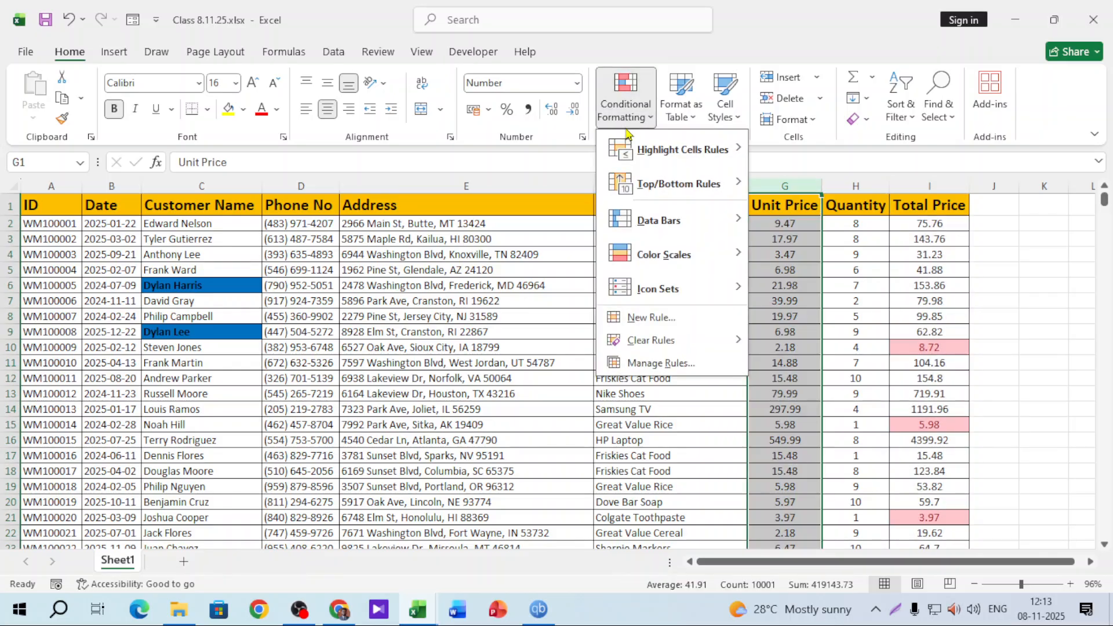
{"action": "mouse_move", "coordinate": [674, 193]}
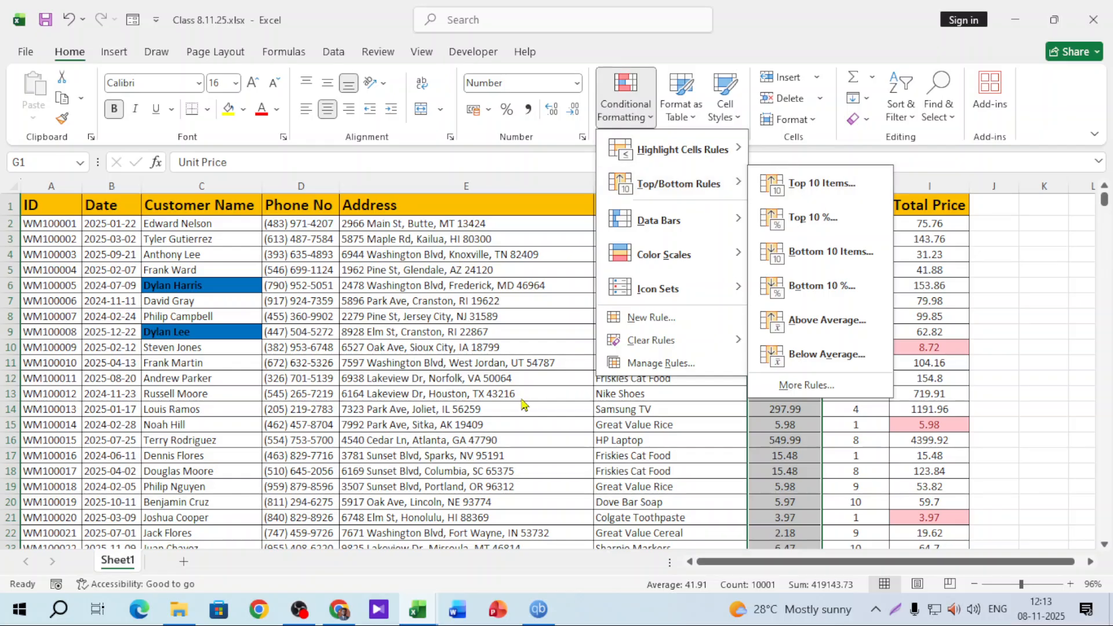
{"action": "key", "text": "Escape"}
{"action": "key", "text": "Escape"}
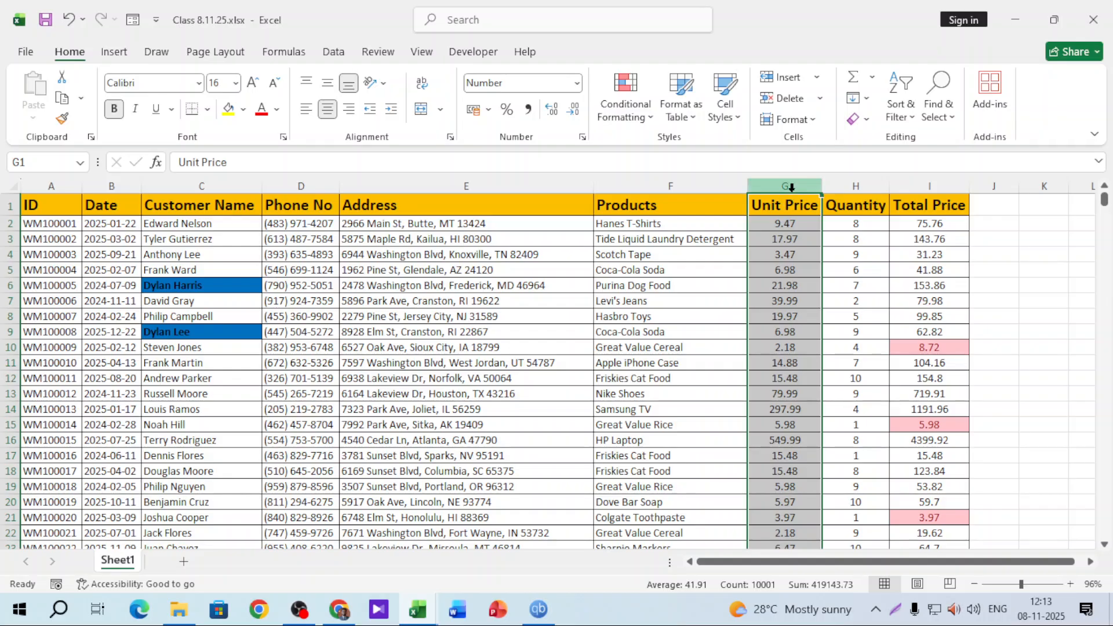
{"action": "left_click", "coordinate": [625, 98]}
{"action": "mouse_move", "coordinate": [722, 185]}
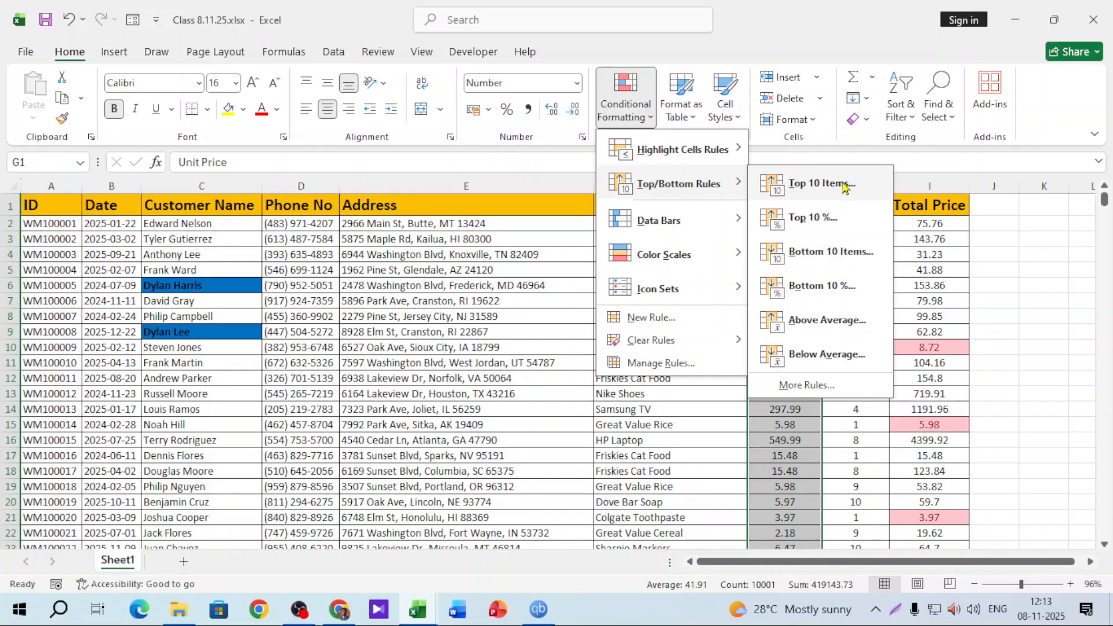
{"action": "left_click", "coordinate": [843, 184]}
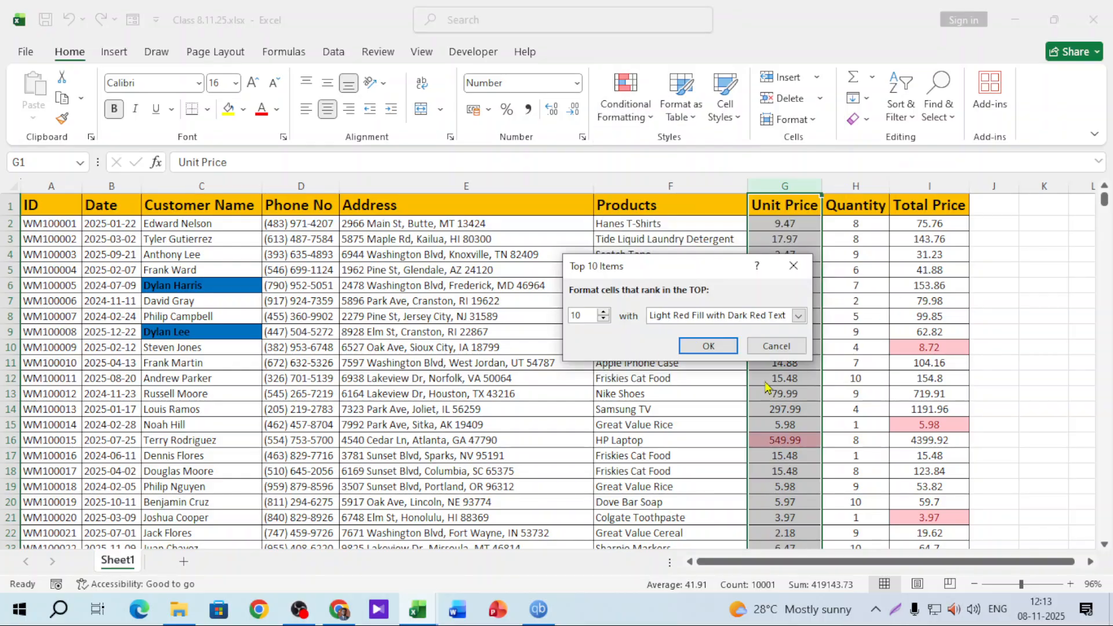
{"action": "left_click_drag", "start_coordinate": [583, 314], "coordinate": [479, 319]}
{"action": "type", "text": "3"}
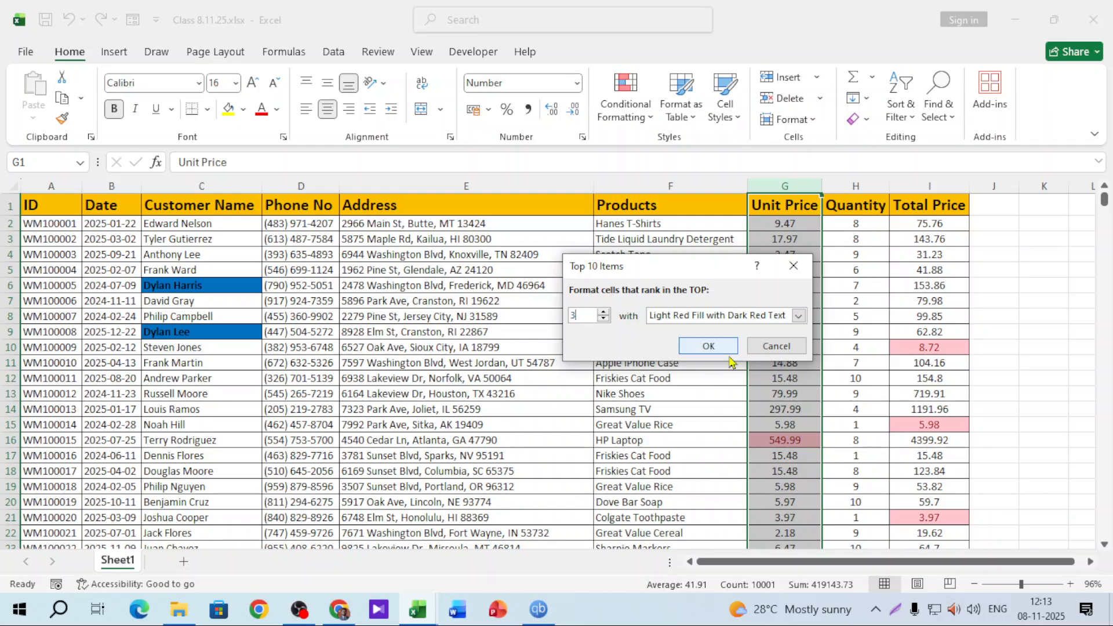
{"action": "left_click", "coordinate": [708, 345]}
{"action": "scroll", "coordinate": [799, 382], "scroll_direction": "down", "scroll_amount": 1}
{"action": "scroll", "coordinate": [798, 383], "scroll_direction": "down", "scroll_amount": 10}
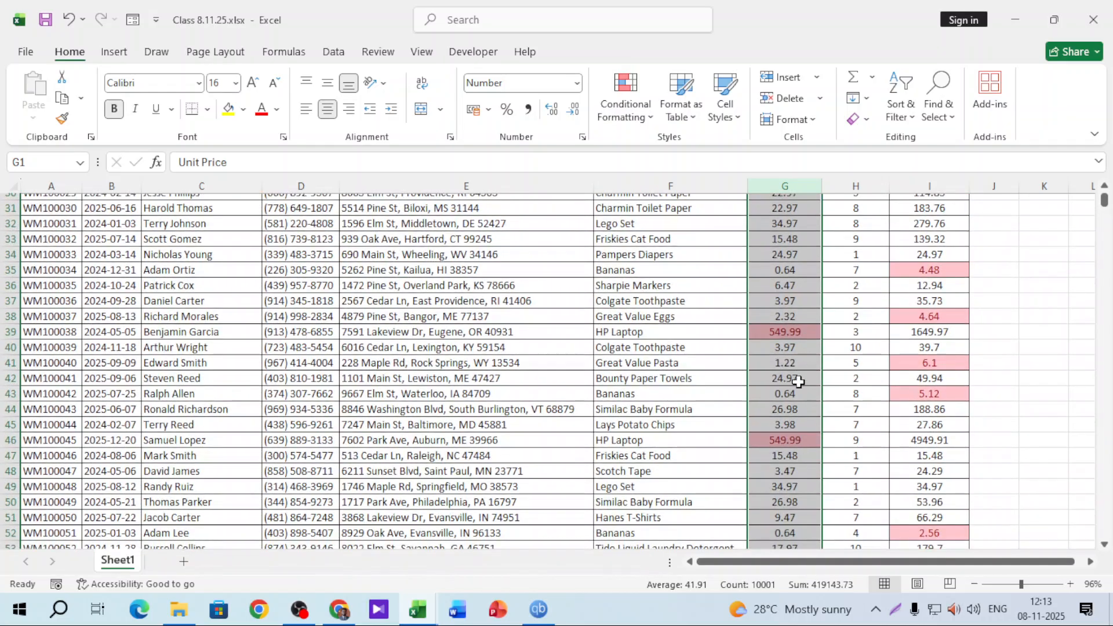
{"action": "scroll", "coordinate": [785, 464], "scroll_direction": "down", "scroll_amount": 9}
{"action": "scroll", "coordinate": [788, 489], "scroll_direction": "down", "scroll_amount": 5}
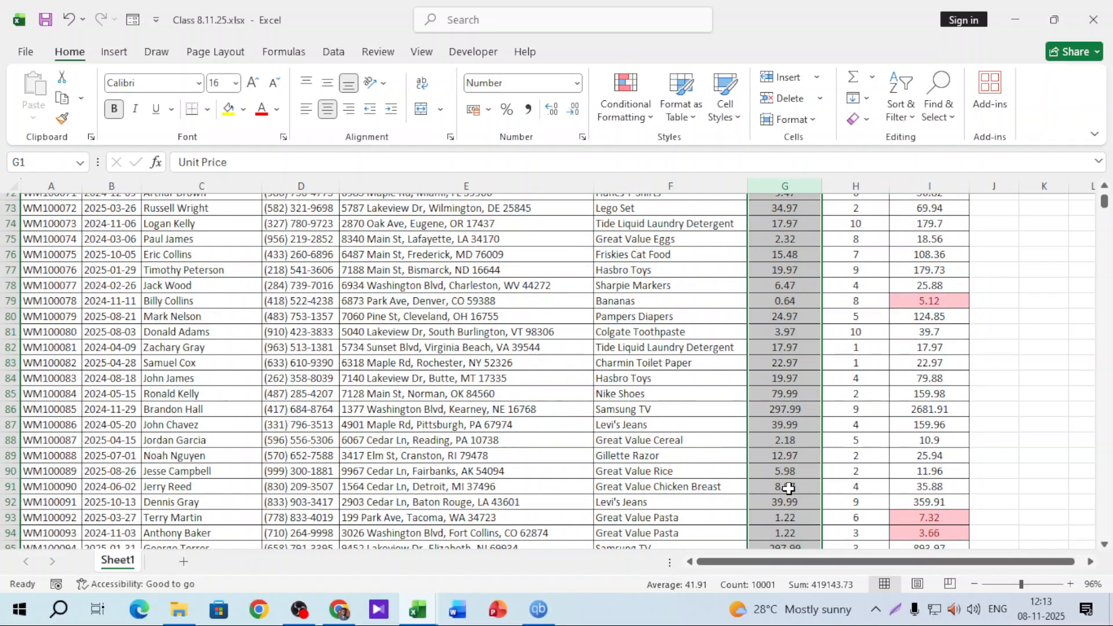
{"action": "scroll", "coordinate": [789, 488], "scroll_direction": "up", "scroll_amount": 11}
{"action": "scroll", "coordinate": [789, 489], "scroll_direction": "up", "scroll_amount": 13}
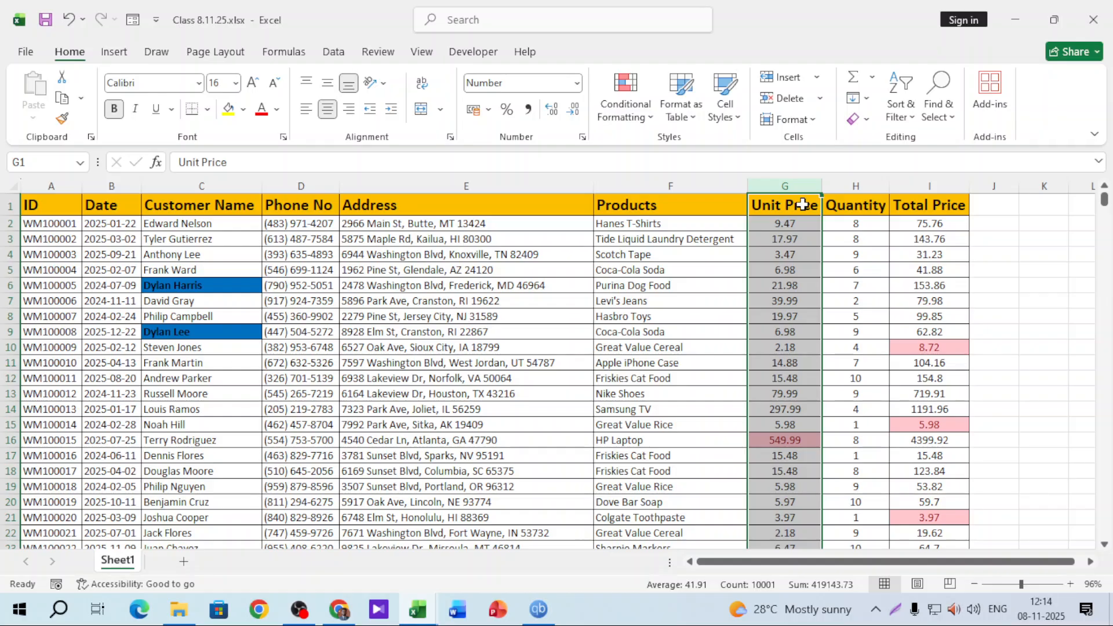
{"action": "key", "text": "ctrl+z"}
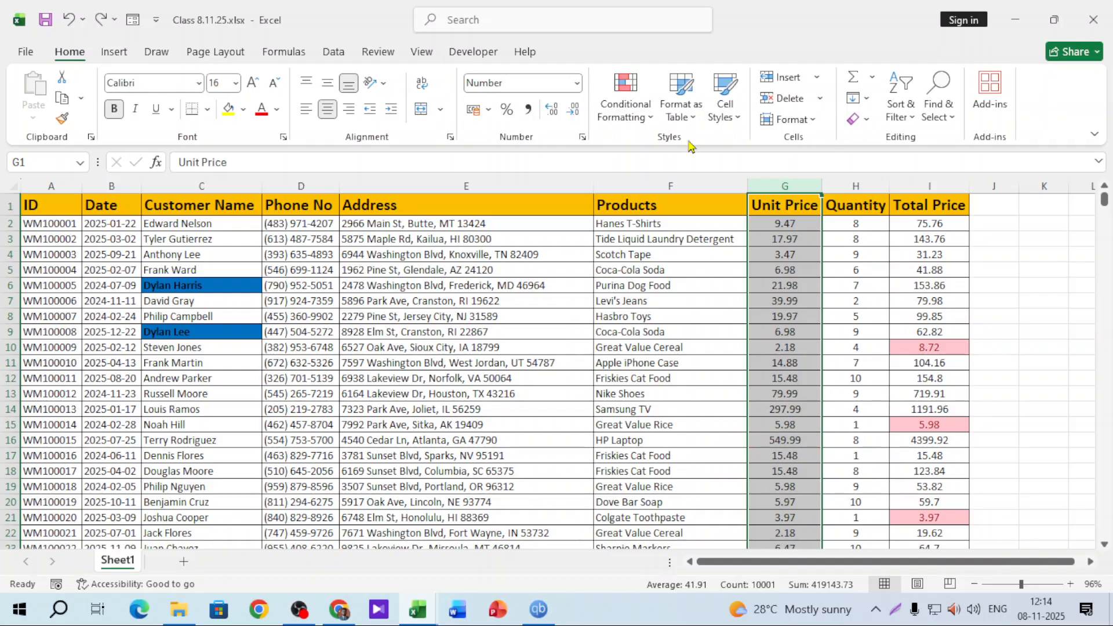
{"action": "left_click", "coordinate": [626, 113]}
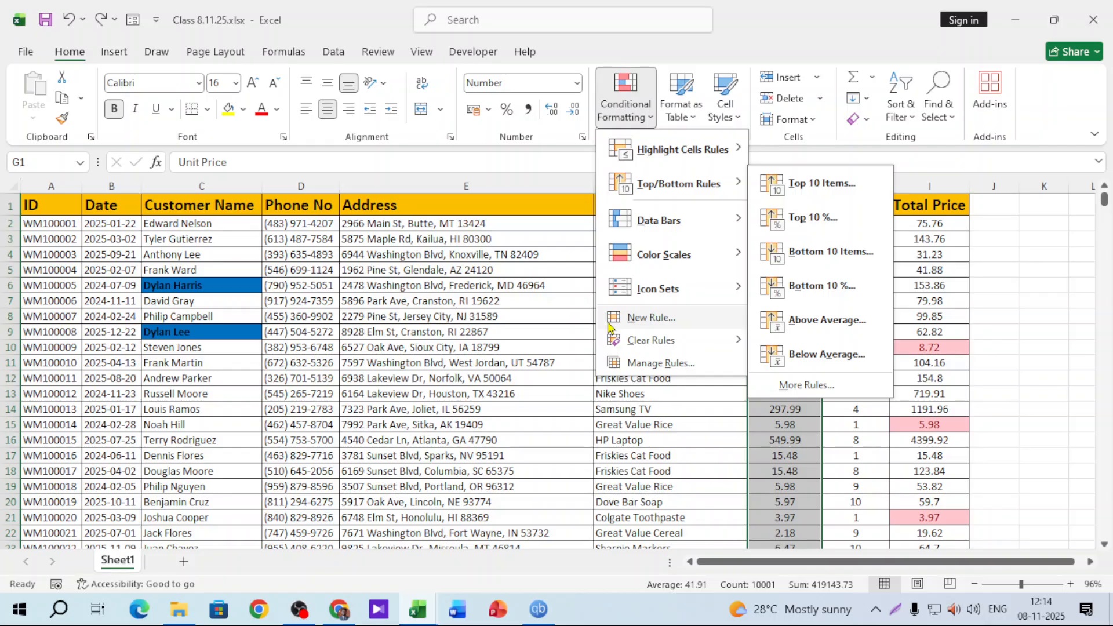
{"action": "left_click", "coordinate": [994, 270]}
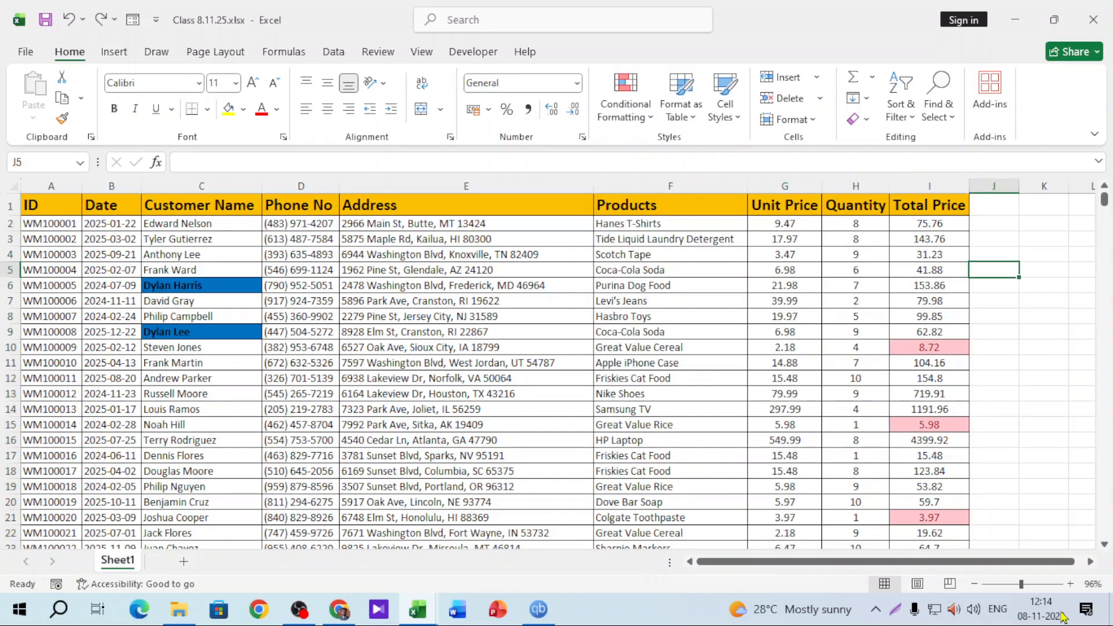
Enter =AVERAGE(G2:I10001) in cell K3
{"action": "scroll", "coordinate": [906, 361], "scroll_direction": "up", "scroll_amount": 6}
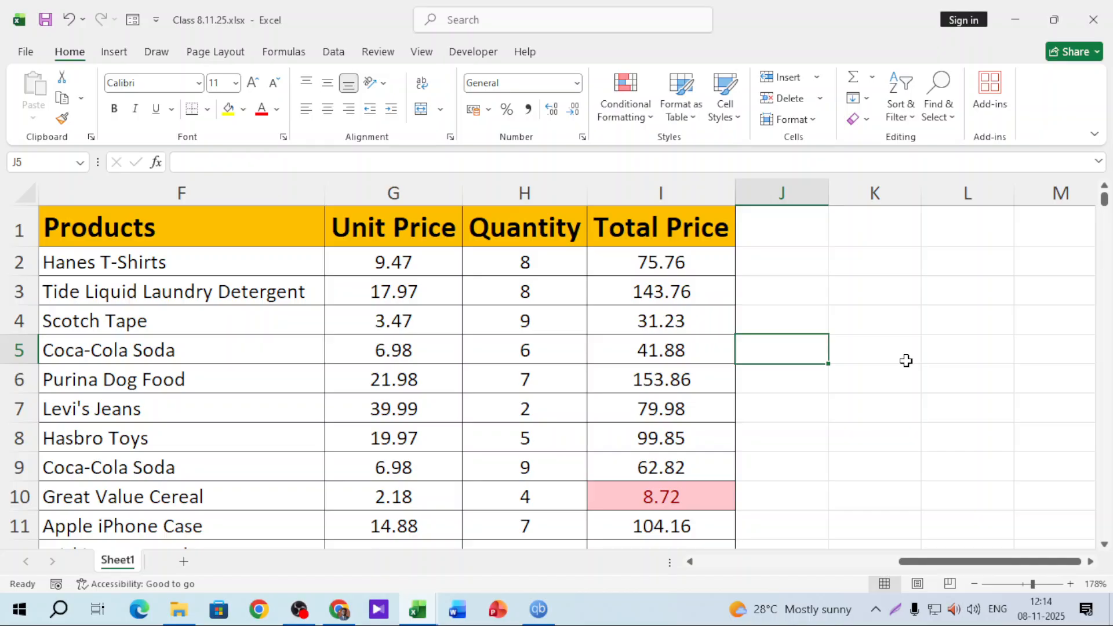
{"action": "left_click", "coordinate": [879, 291]}
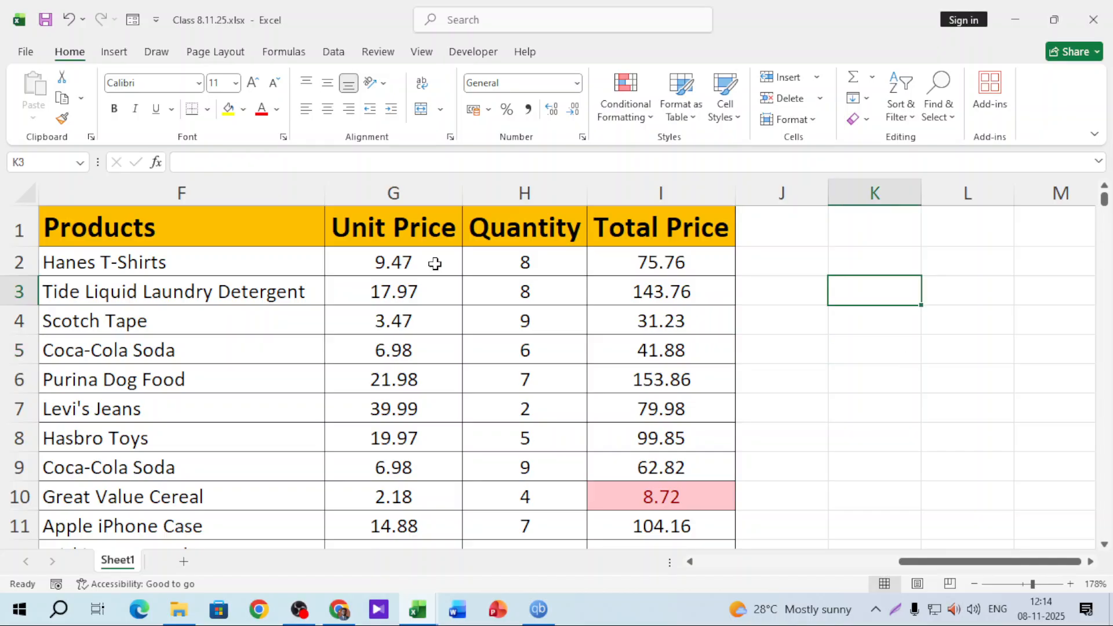
{"action": "left_click", "coordinate": [435, 264]}
{"action": "key", "text": "ctrl+shift+Down"}
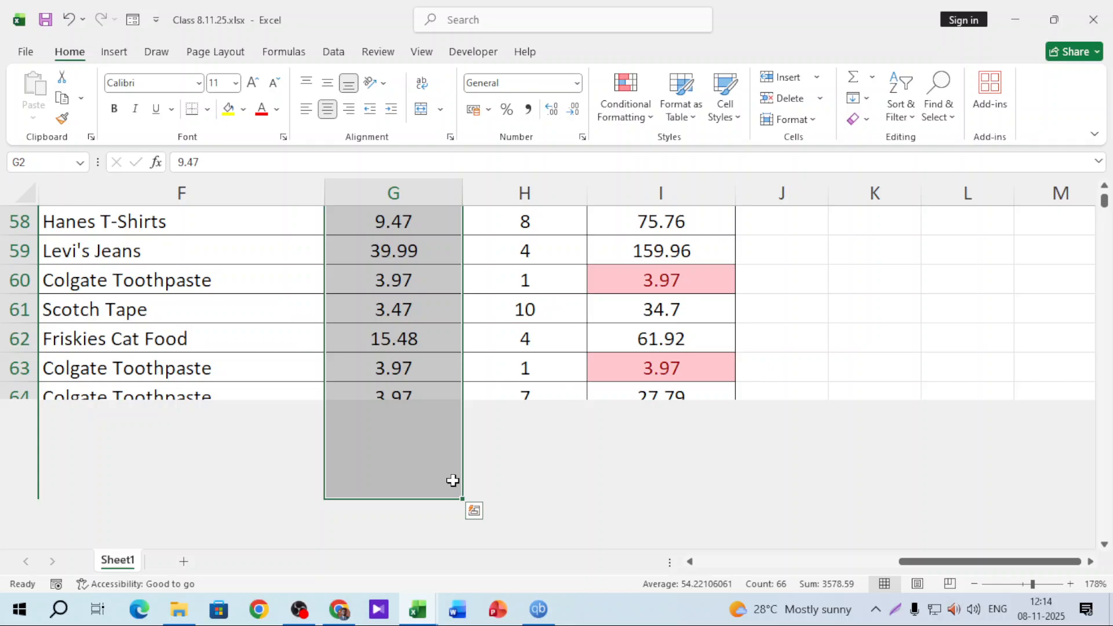
{"action": "scroll", "coordinate": [450, 403], "scroll_direction": "up", "scroll_amount": 19}
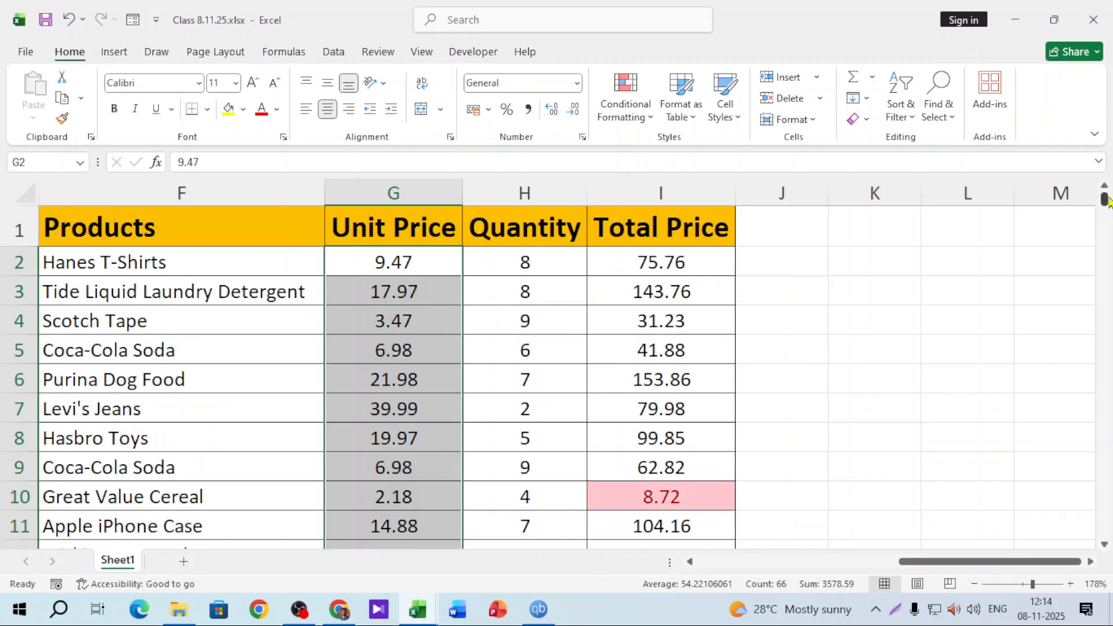
{"action": "left_click", "coordinate": [906, 286]}
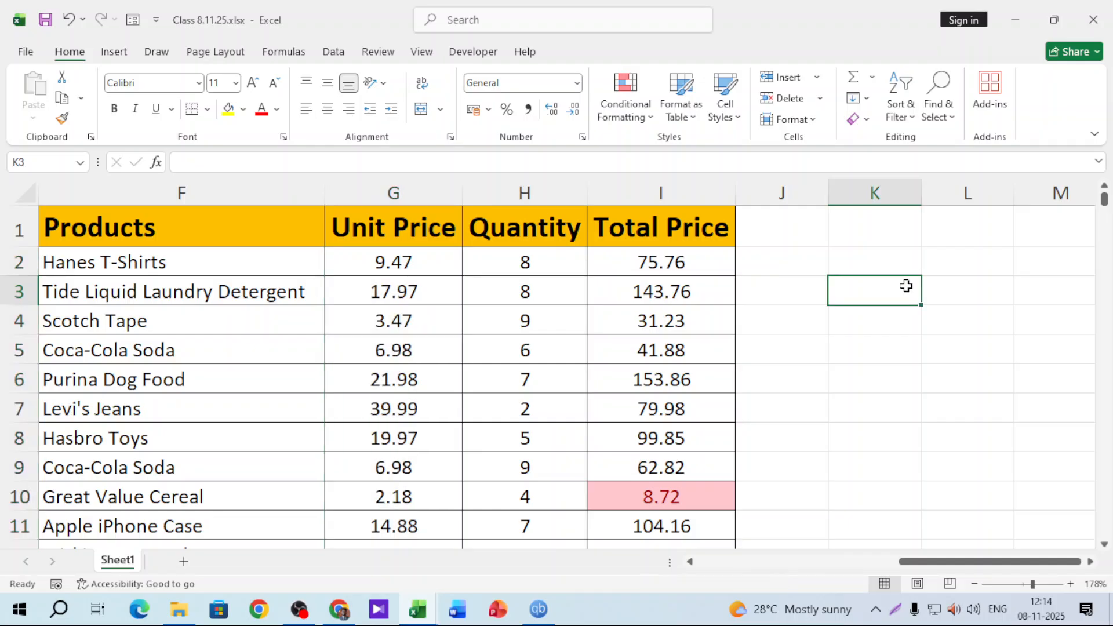
{"action": "type", "text": "=aver"}
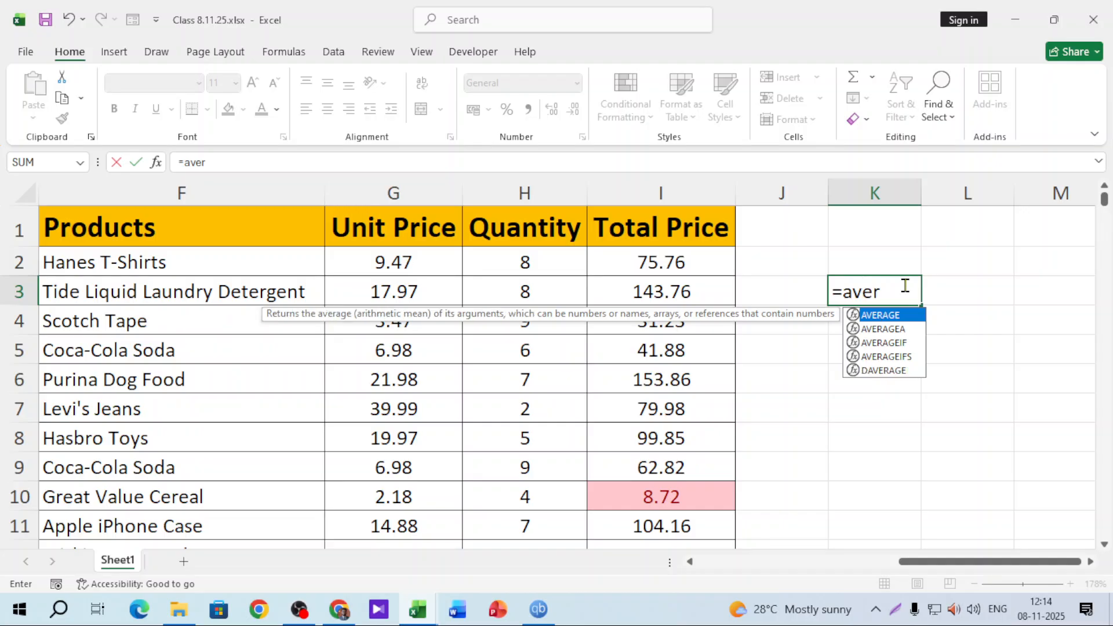
{"action": "key", "text": "Tab"}
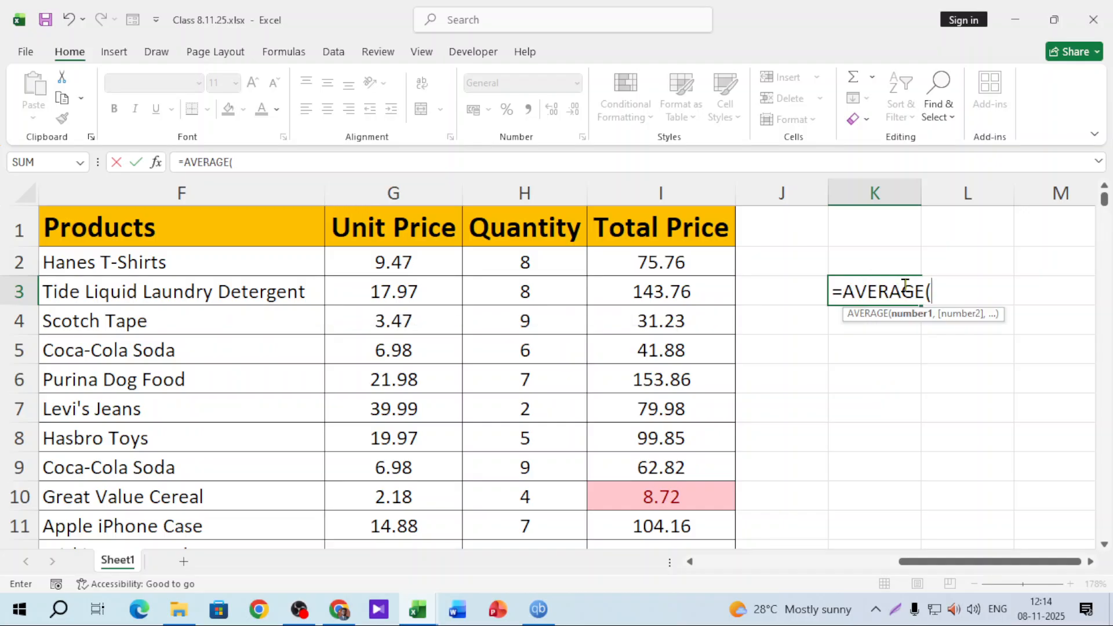
{"action": "left_click", "coordinate": [412, 264]}
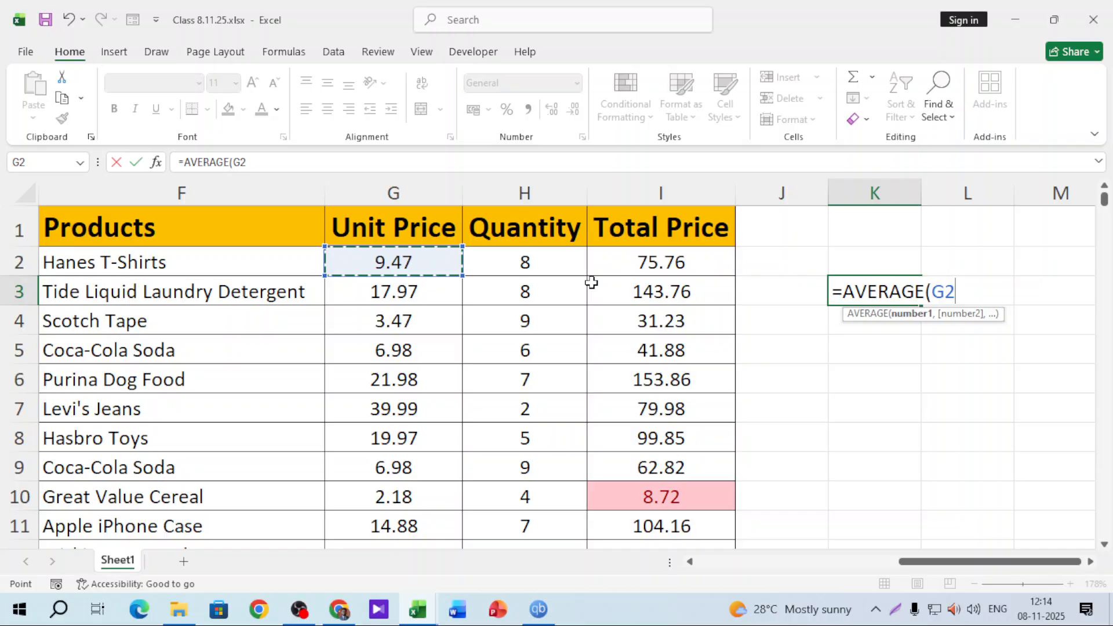
{"action": "key", "text": "ctrl+shift+Right"}
{"action": "key", "text": "ctrl+shift+Down"}
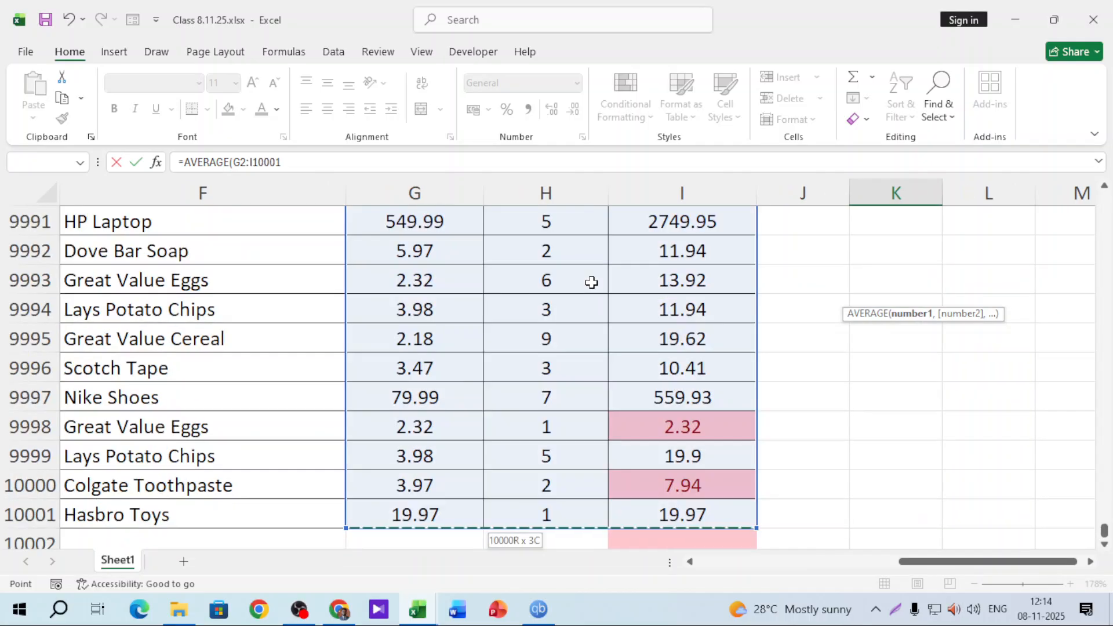
{"action": "key", "text": "Return"}
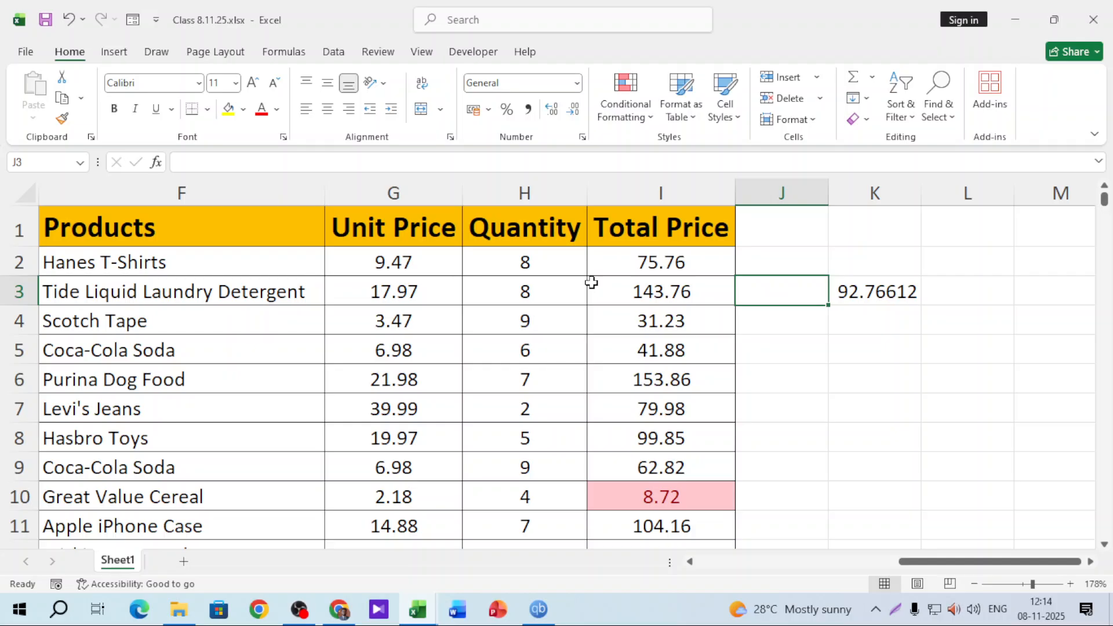
Correct the K3 formula range to G2:G10001, giving an average of 41.91437
{"action": "double_click", "coordinate": [854, 291]}
{"action": "double_click", "coordinate": [962, 288]}
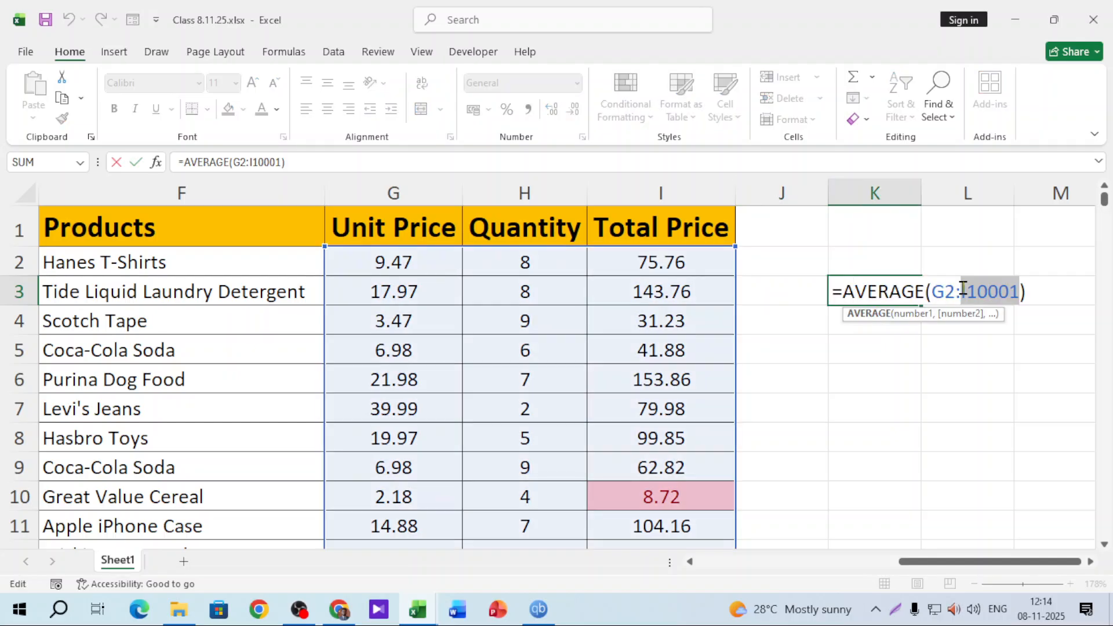
{"action": "left_click", "coordinate": [966, 290]}
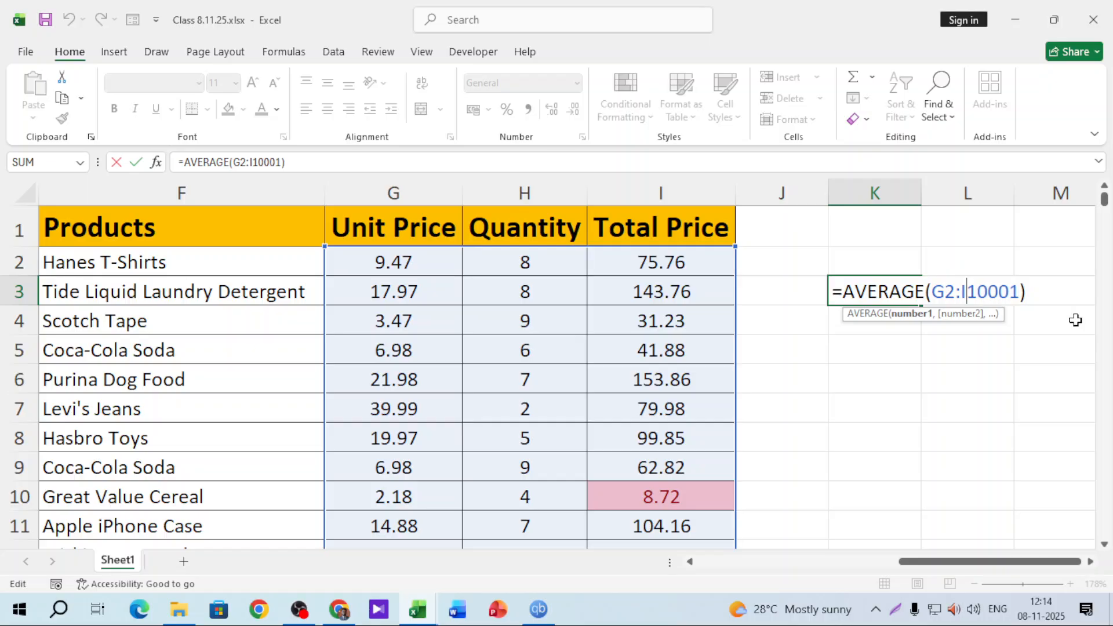
{"action": "key", "text": "BackSpace"}
{"action": "type", "text": "G"}
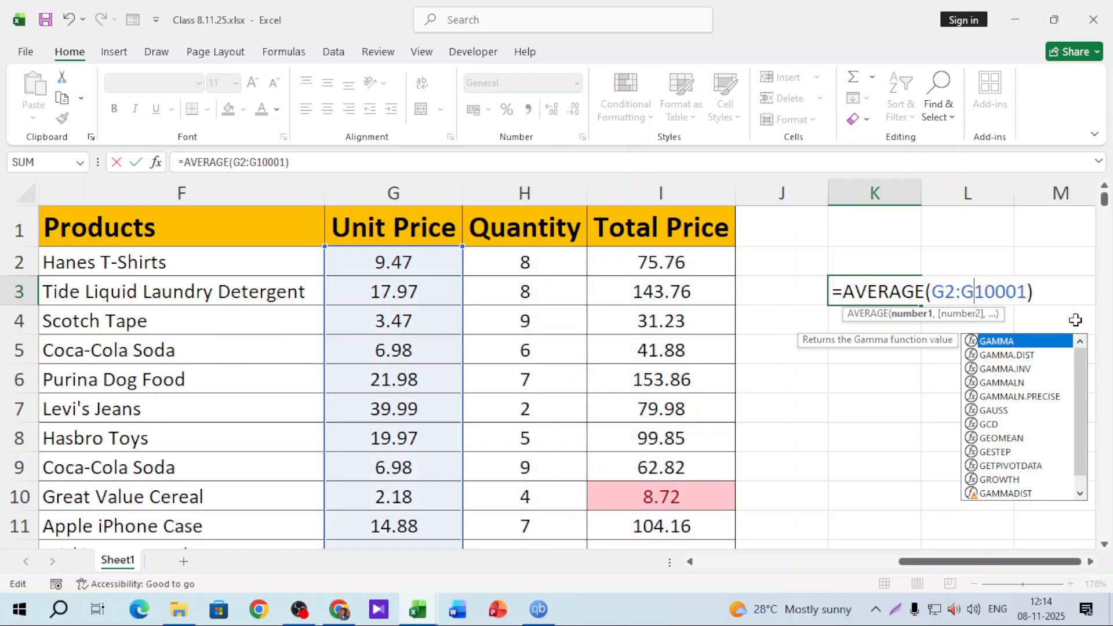
{"action": "key", "text": "Return"}
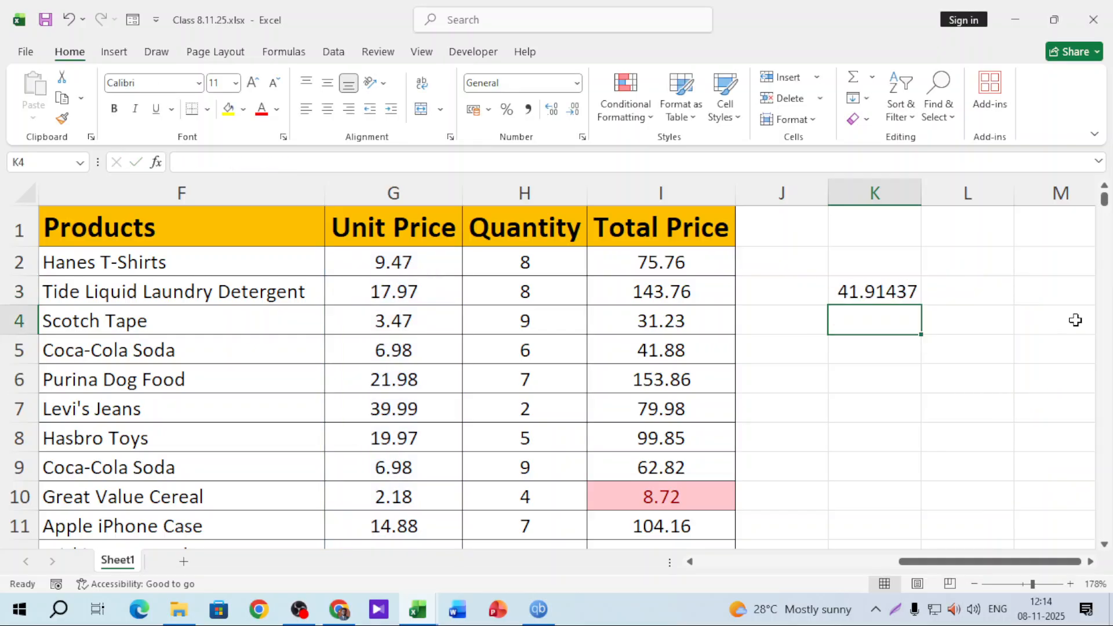
{"action": "left_click", "coordinate": [859, 285]}
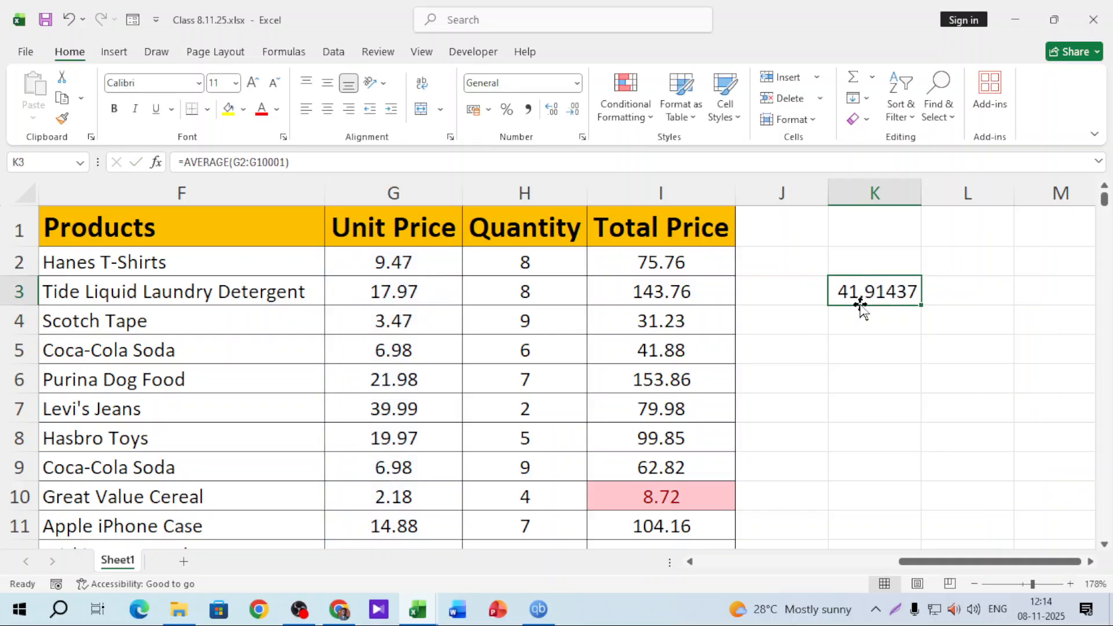
{"action": "left_click", "coordinate": [430, 192]}
{"action": "left_click", "coordinate": [626, 113]}
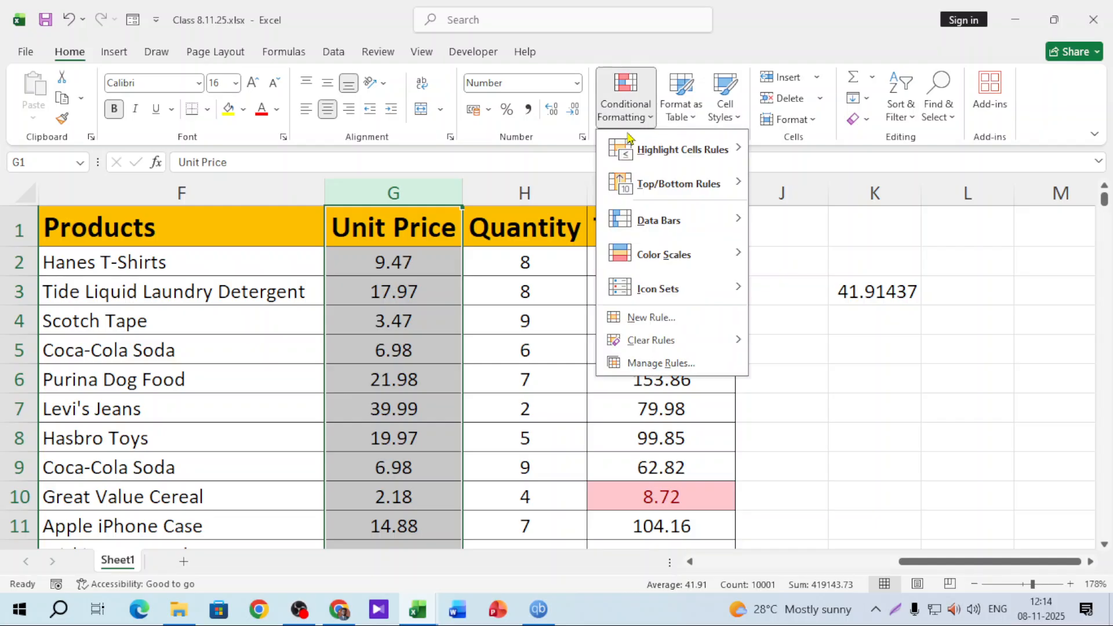
{"action": "mouse_move", "coordinate": [678, 186]}
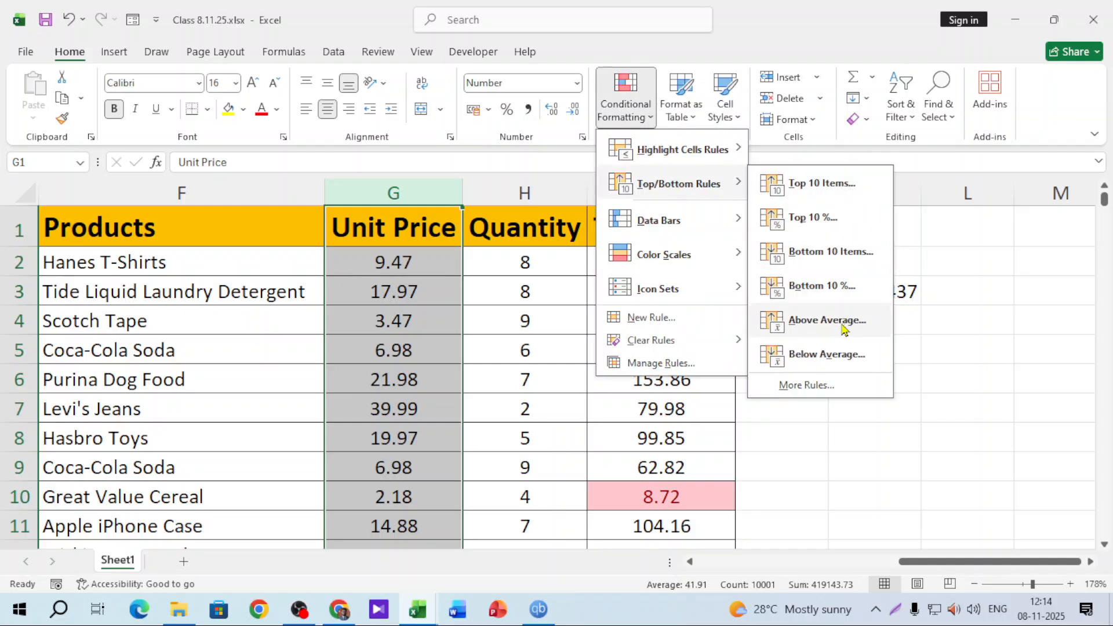
{"action": "left_click", "coordinate": [913, 306]}
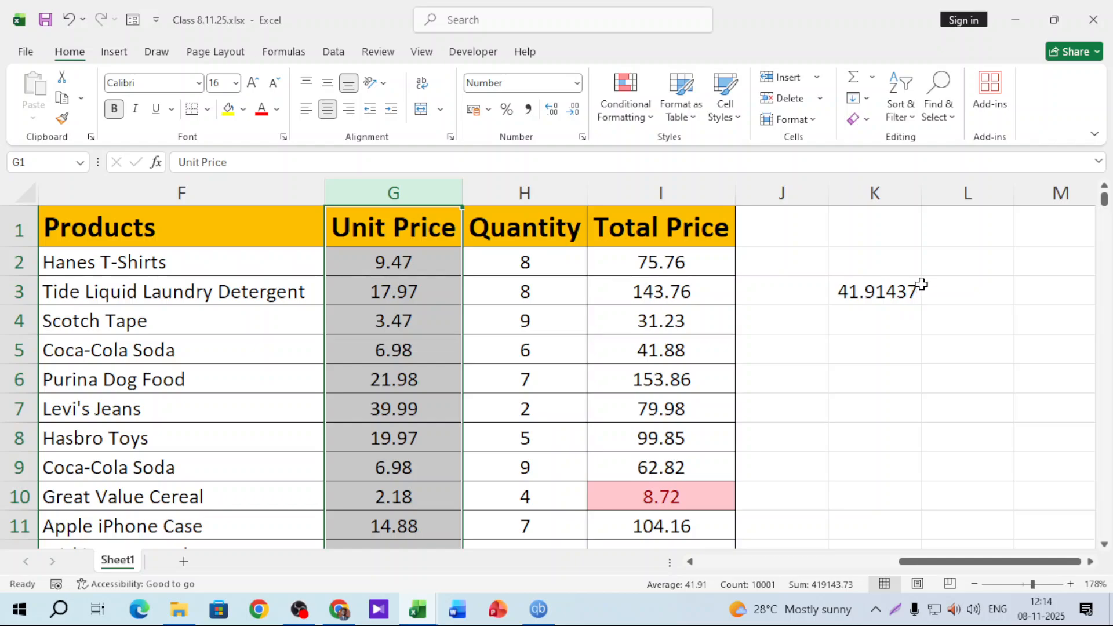
{"action": "left_click", "coordinate": [632, 111]}
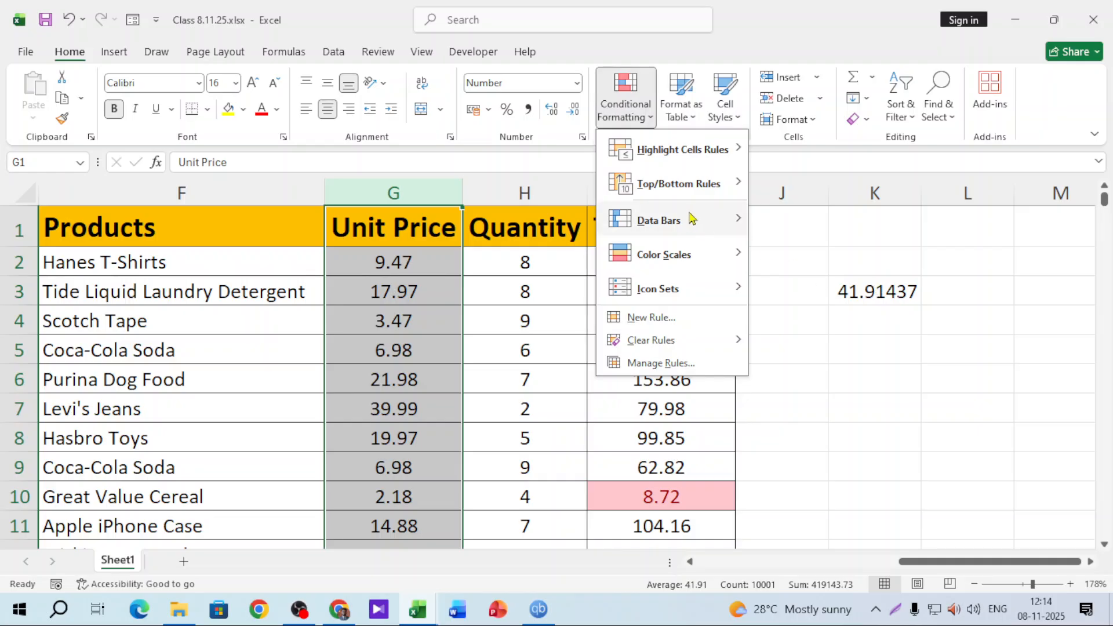
{"action": "mouse_move", "coordinate": [706, 184]}
{"action": "left_click", "coordinate": [820, 361]}
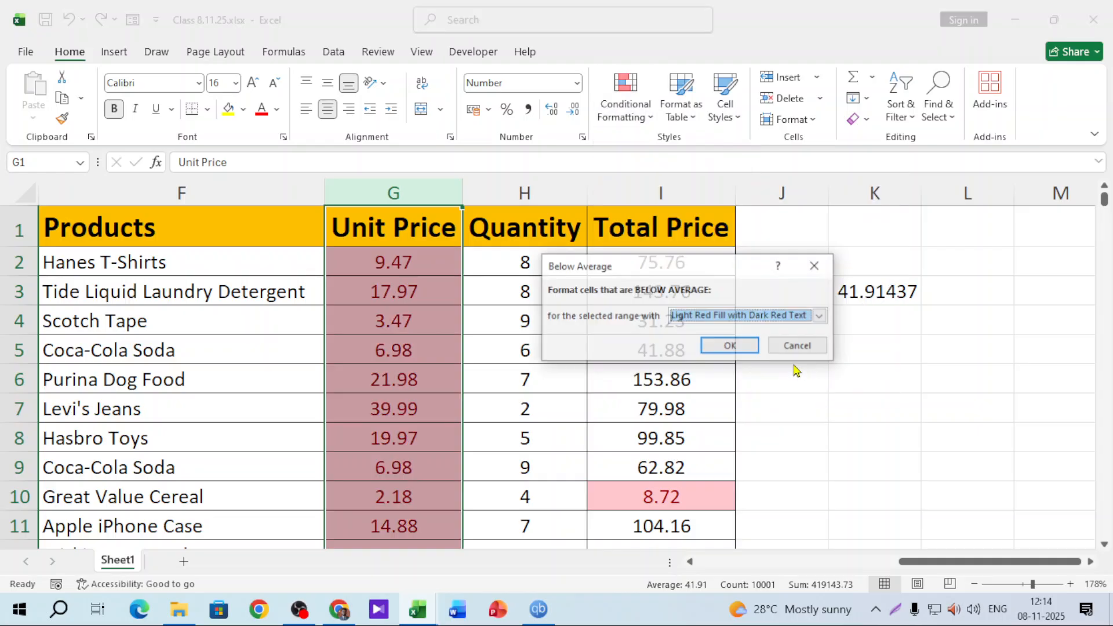
{"action": "left_click", "coordinate": [728, 344]}
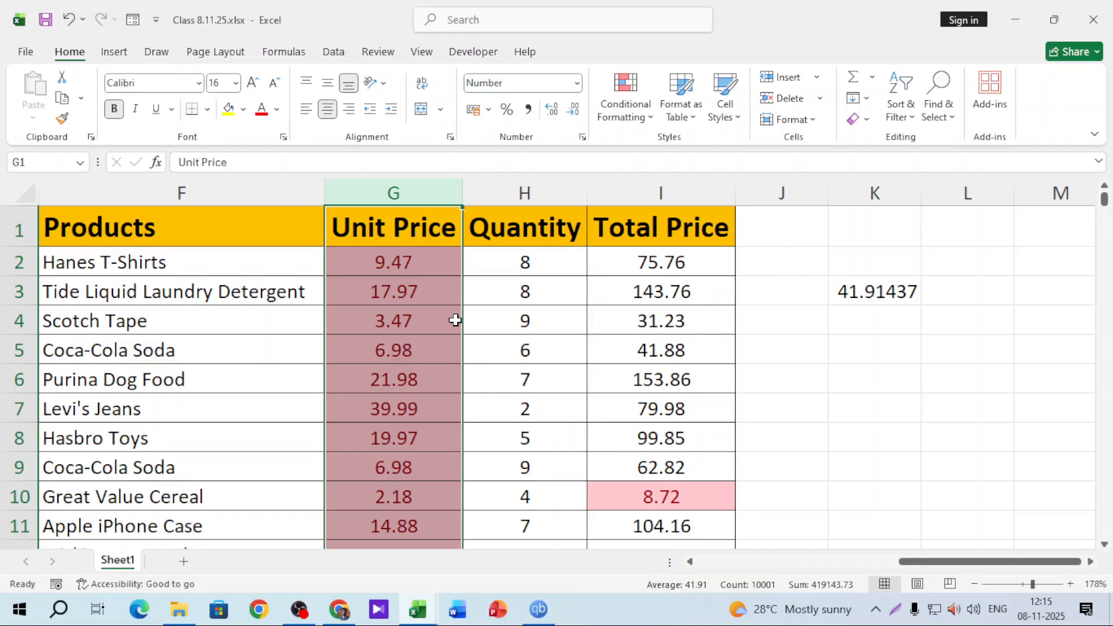
{"action": "key", "text": "ctrl+z"}
{"action": "left_click", "coordinate": [638, 116]}
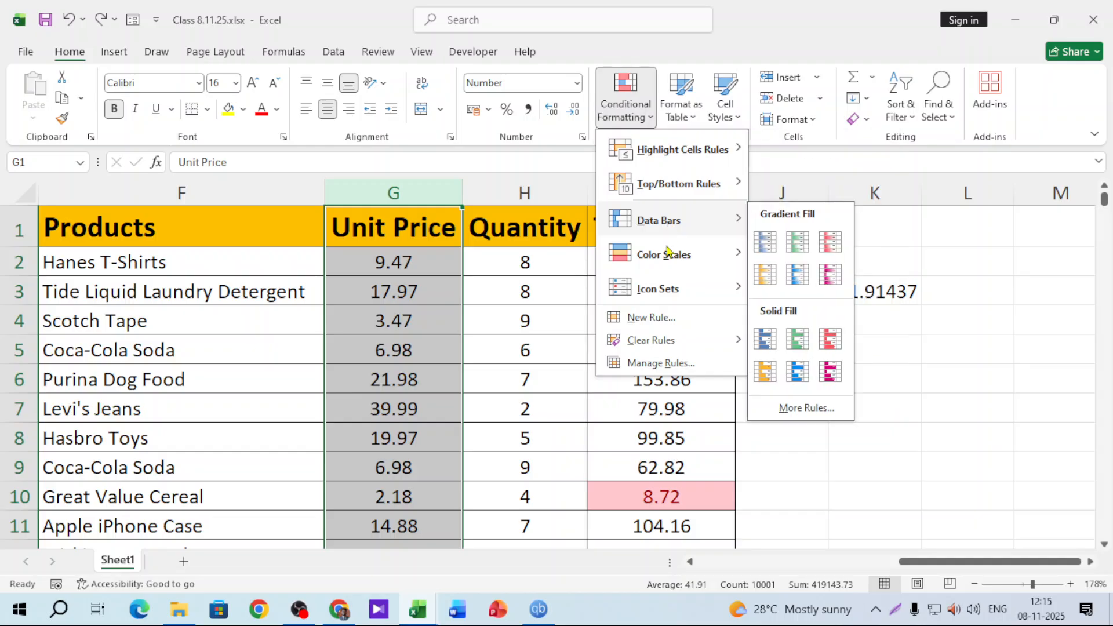
{"action": "mouse_move", "coordinate": [666, 184]}
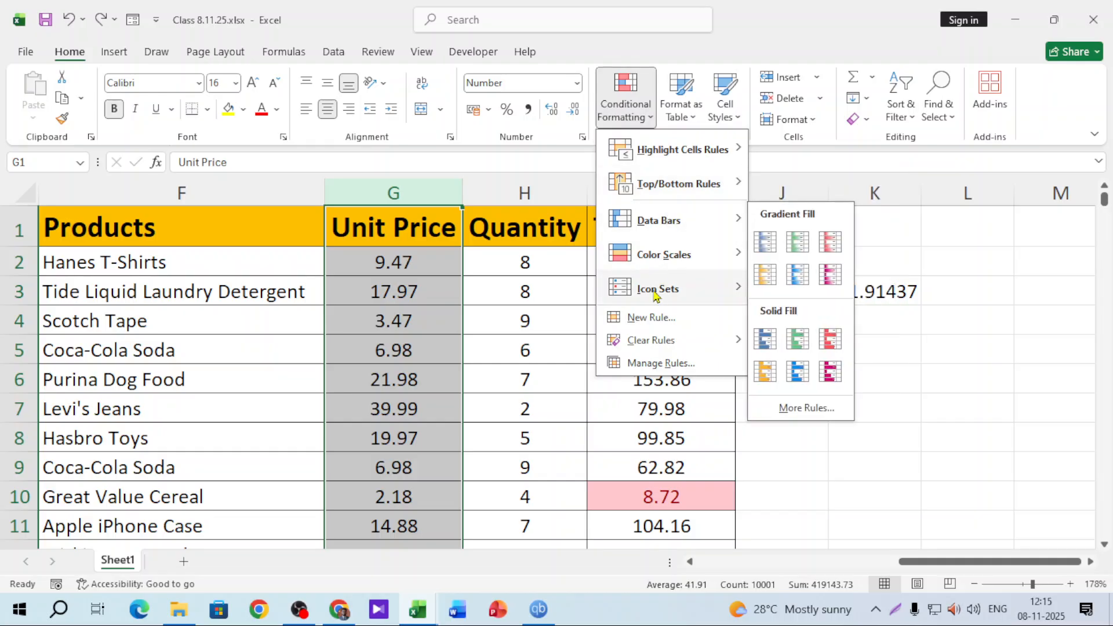
{"action": "mouse_move", "coordinate": [655, 294]}
{"action": "left_click", "coordinate": [658, 226]}
Select the Total Price column and clear all conditional formatting rules from the entire sheet
{"action": "left_click", "coordinate": [638, 191]}
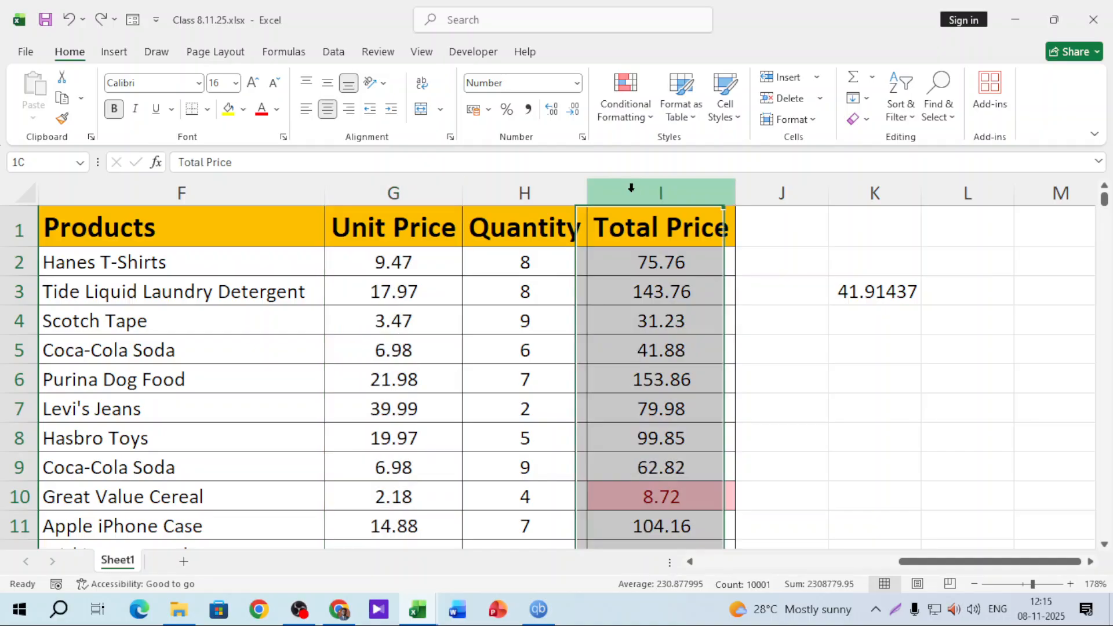
{"action": "left_click", "coordinate": [644, 125]}
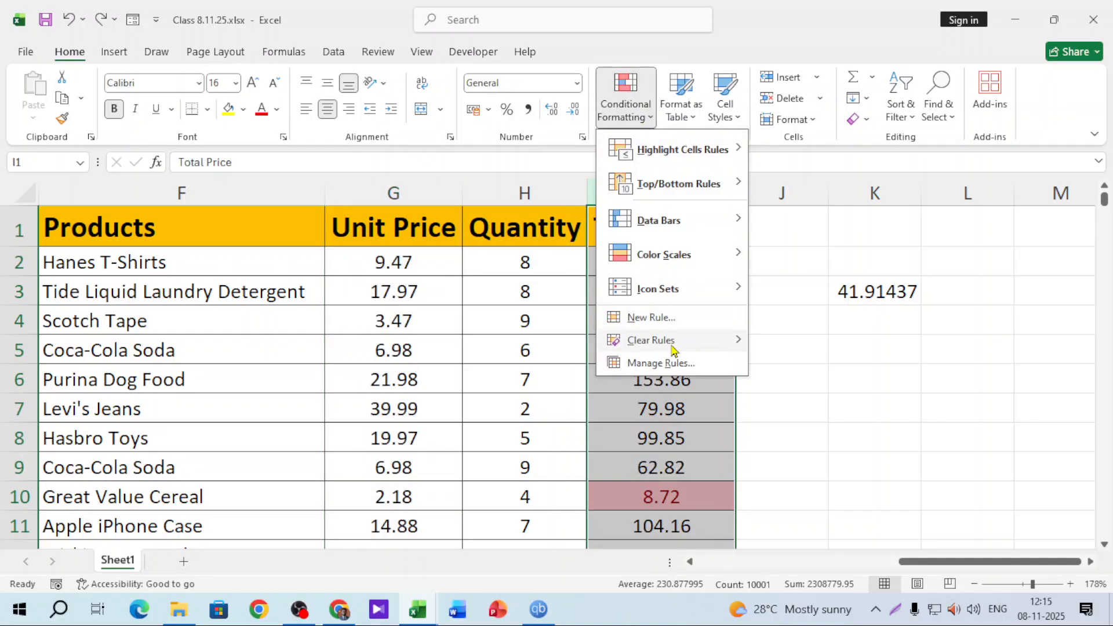
{"action": "mouse_move", "coordinate": [673, 340]}
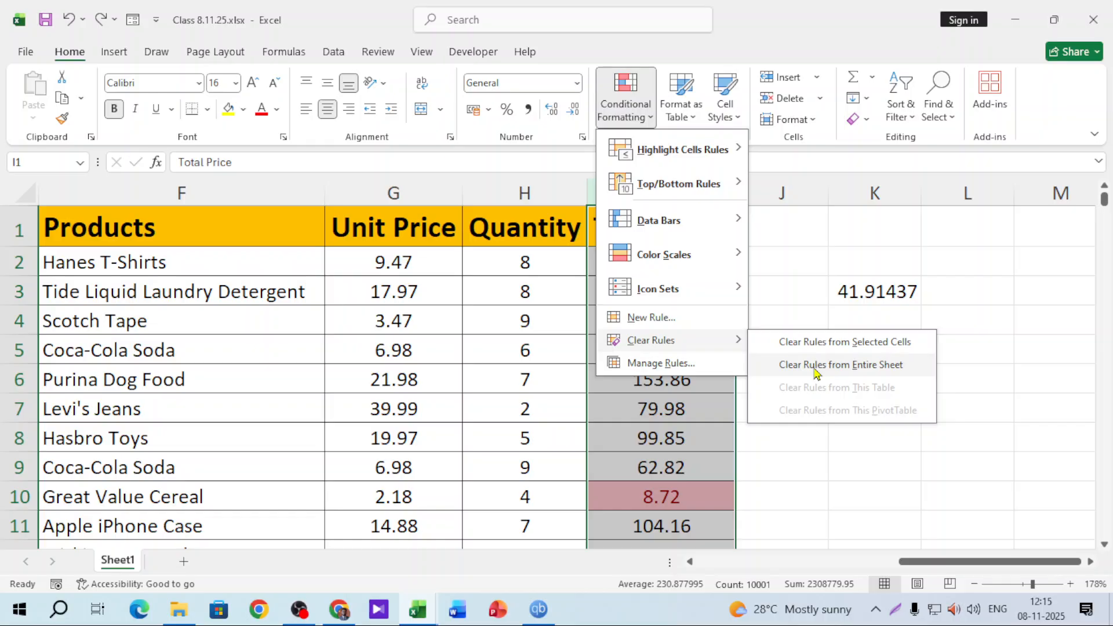
{"action": "left_click", "coordinate": [814, 365]}
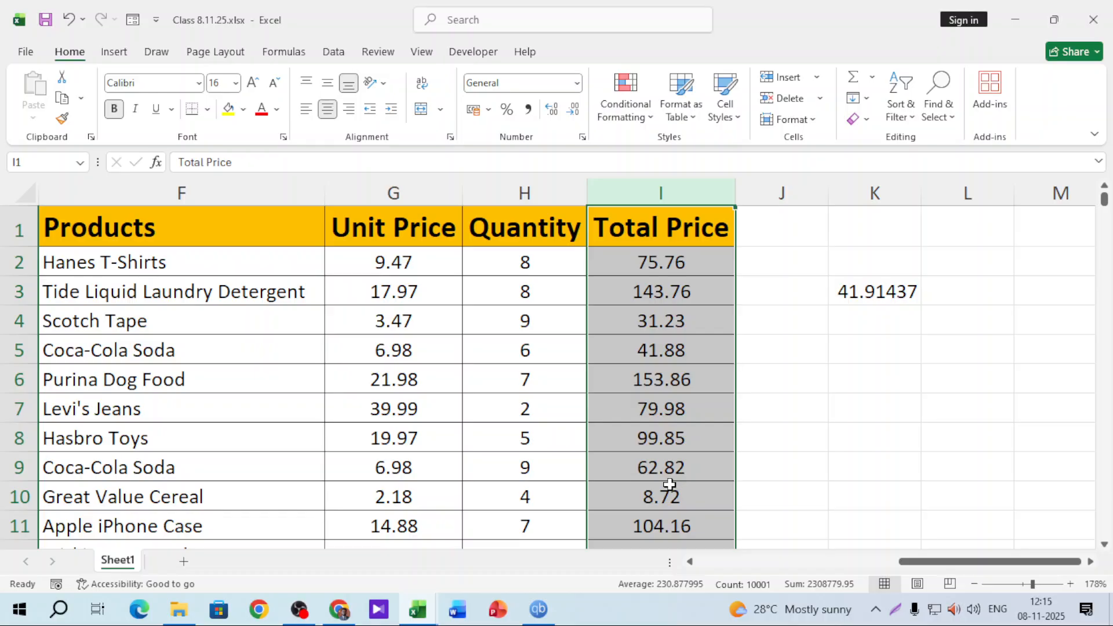
Add orange solid-fill data bars to column I, longest at 4399.92, and scroll to check them
{"action": "left_click", "coordinate": [626, 107]}
{"action": "mouse_move", "coordinate": [681, 225]}
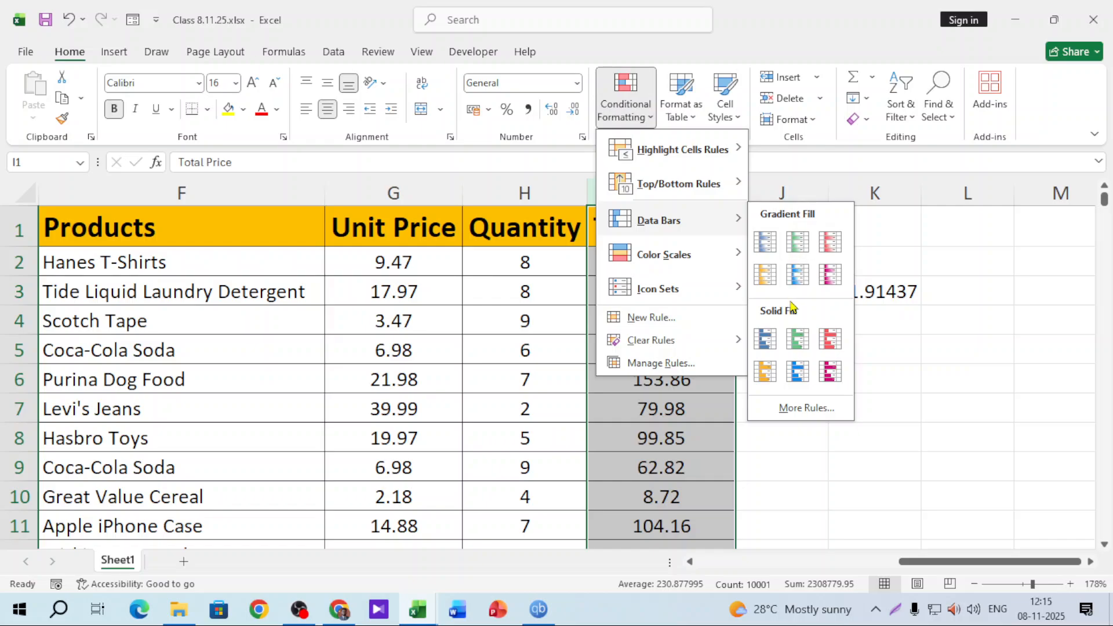
{"action": "left_click", "coordinate": [766, 372]}
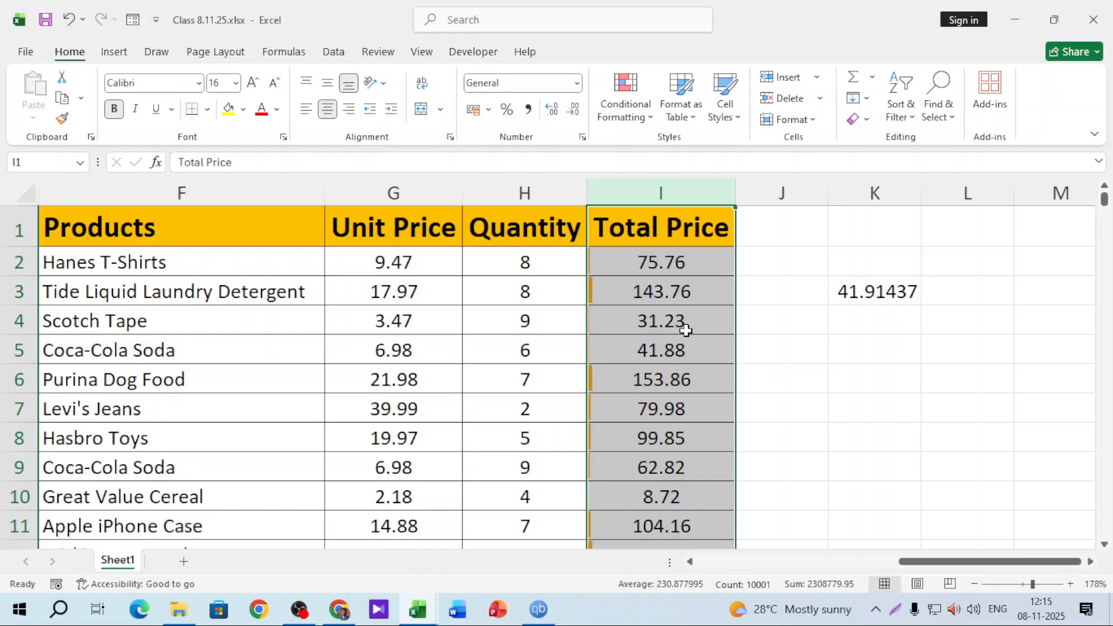
{"action": "left_click", "coordinate": [858, 373]}
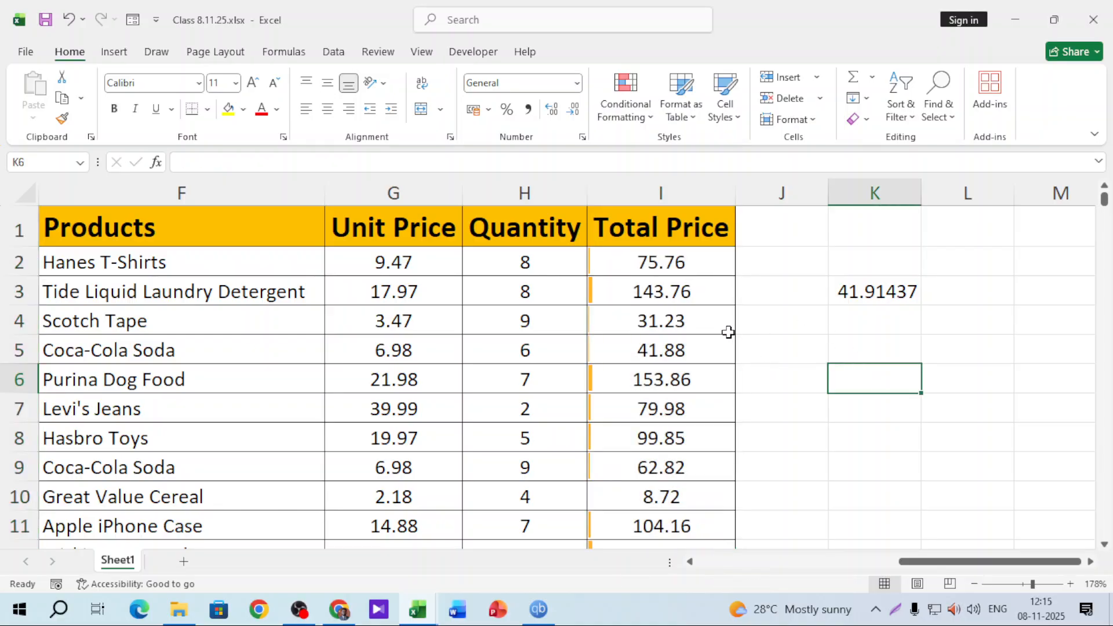
{"action": "scroll", "coordinate": [725, 328], "scroll_direction": "down", "scroll_amount": 4}
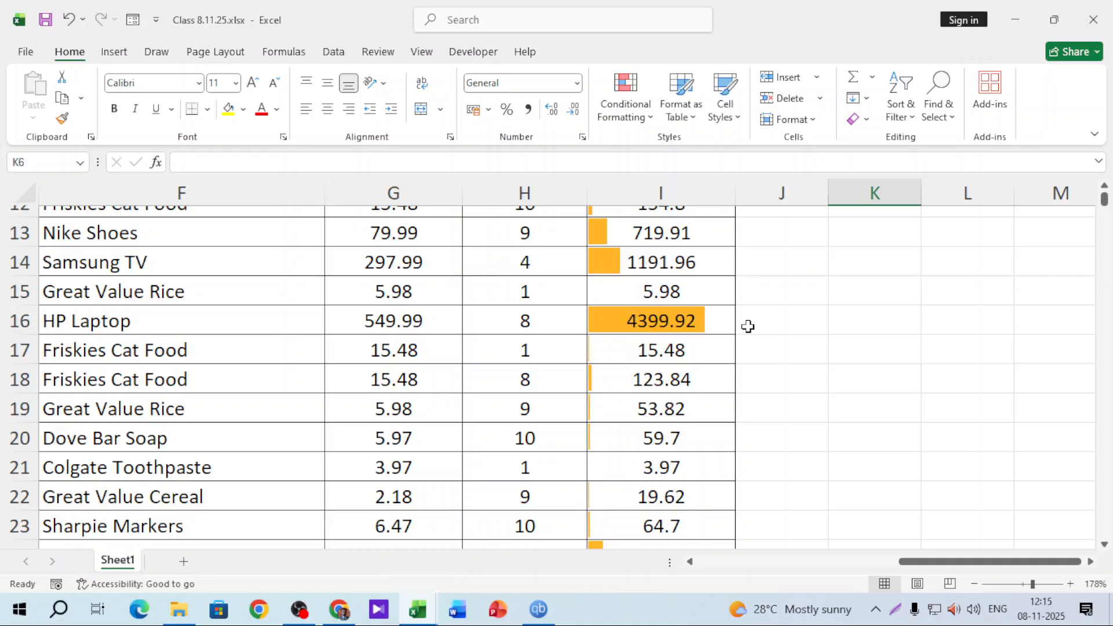
{"action": "scroll", "coordinate": [684, 319], "scroll_direction": "down", "scroll_amount": 8}
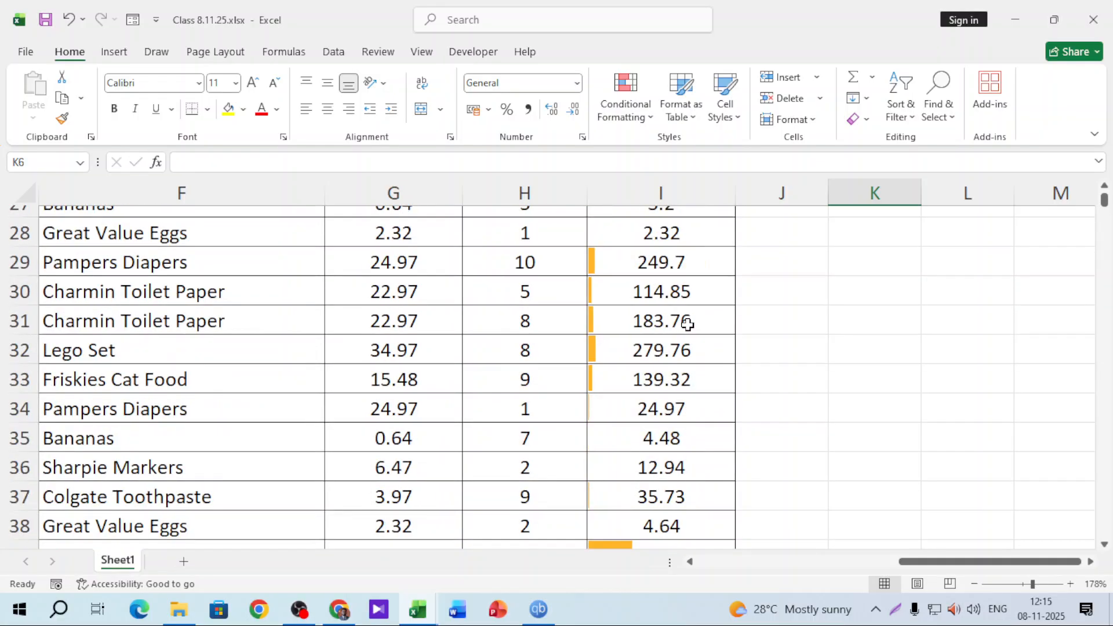
{"action": "scroll", "coordinate": [682, 380], "scroll_direction": "down", "scroll_amount": 10}
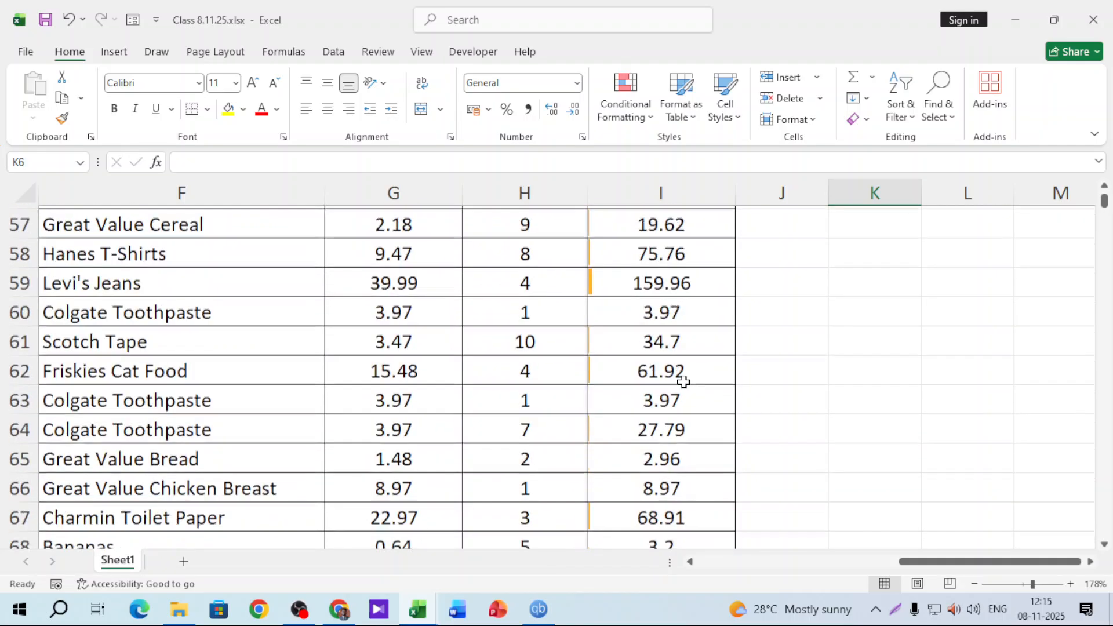
{"action": "scroll", "coordinate": [620, 261], "scroll_direction": "down", "scroll_amount": 4}
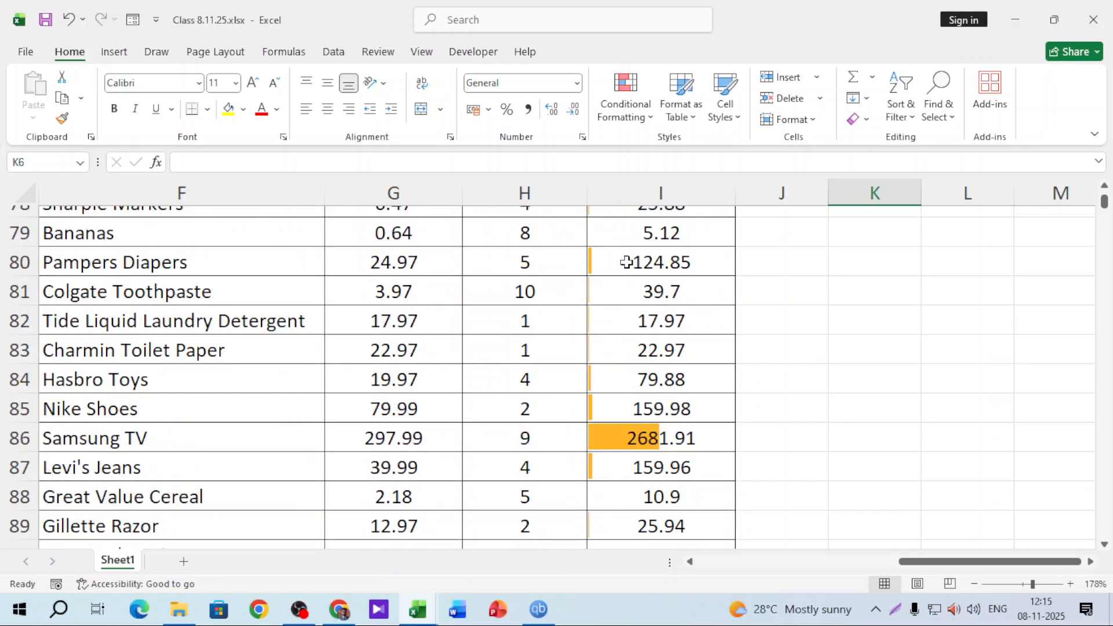
{"action": "scroll", "coordinate": [666, 412], "scroll_direction": "down", "scroll_amount": 15}
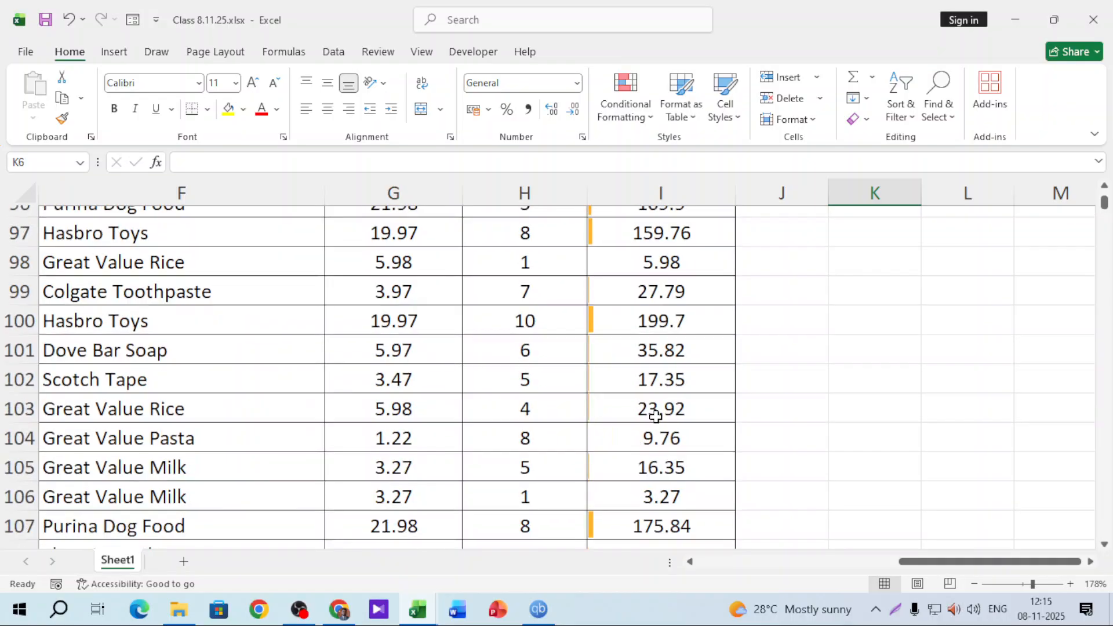
{"action": "scroll", "coordinate": [655, 415], "scroll_direction": "down", "scroll_amount": 5}
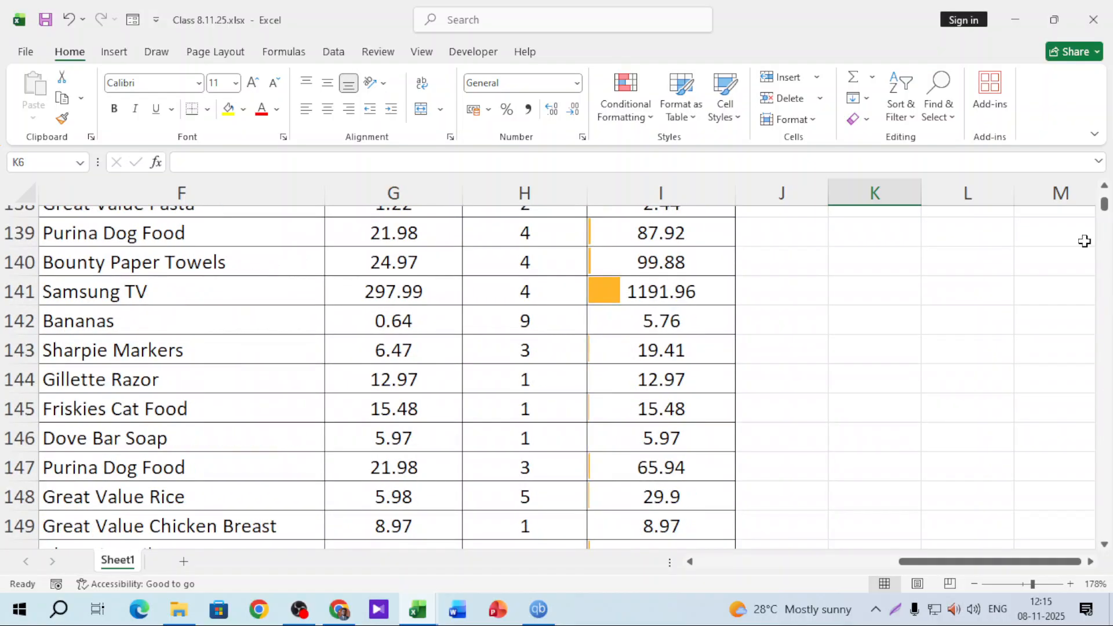
{"action": "left_click_drag", "start_coordinate": [1103, 208], "coordinate": [1104, 191]}
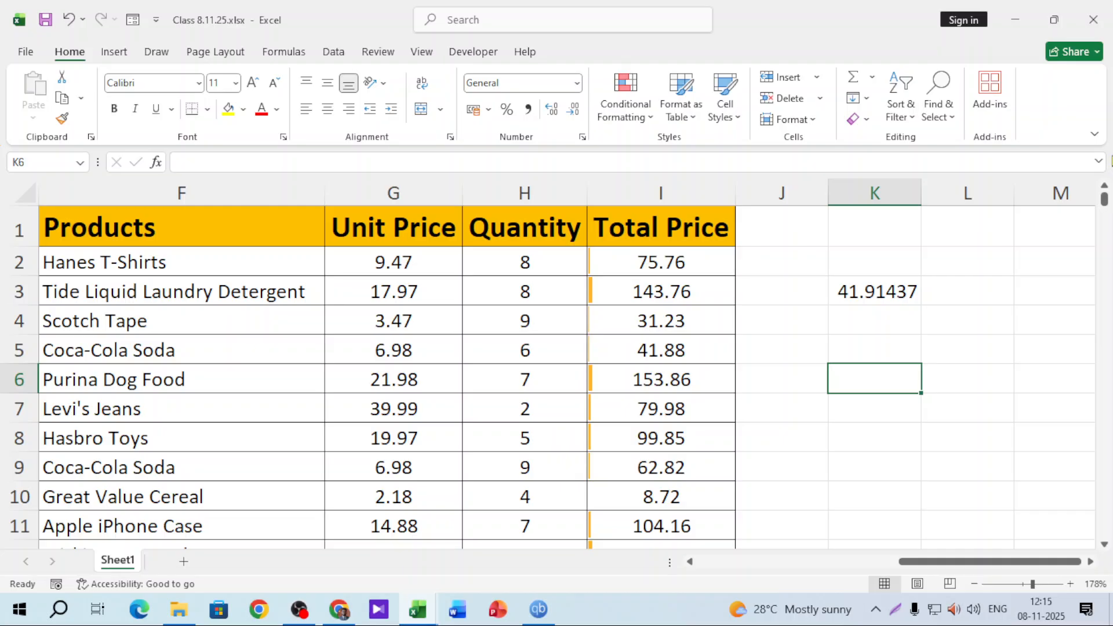
Apply a white-to-red colour scale to cell I2
{"action": "left_click", "coordinate": [661, 193]}
{"action": "left_click", "coordinate": [661, 271]}
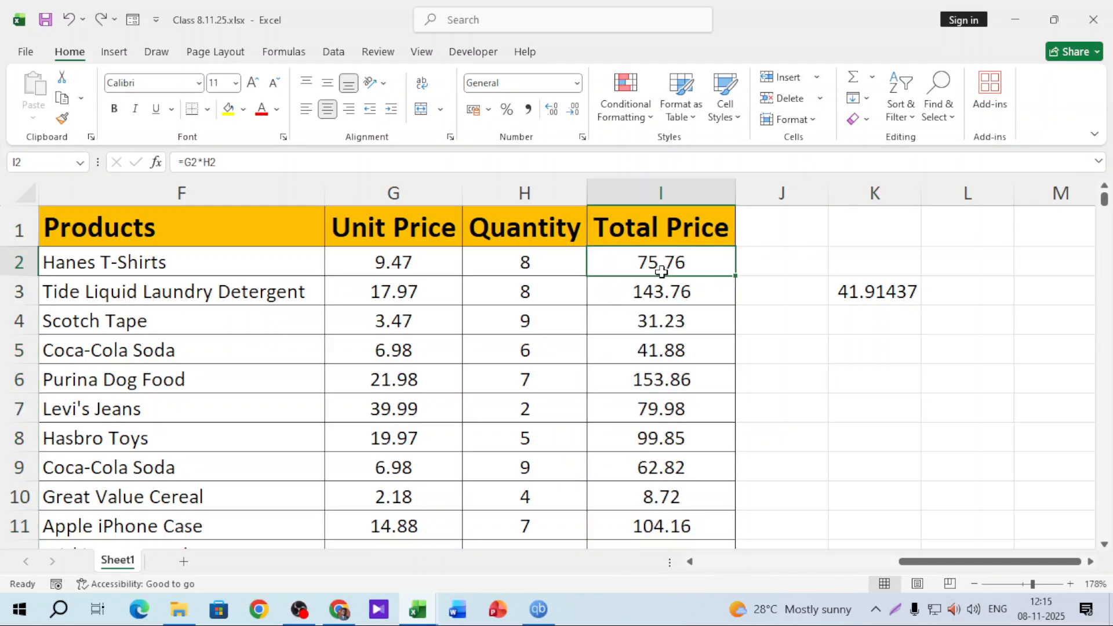
{"action": "left_click", "coordinate": [650, 119]}
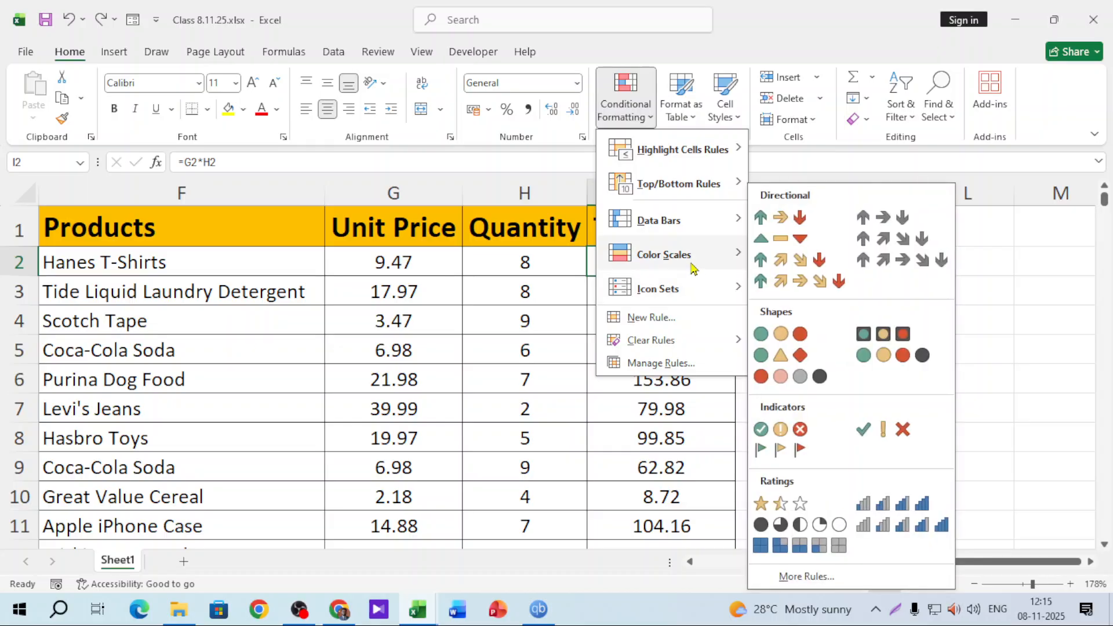
{"action": "mouse_move", "coordinate": [692, 268]}
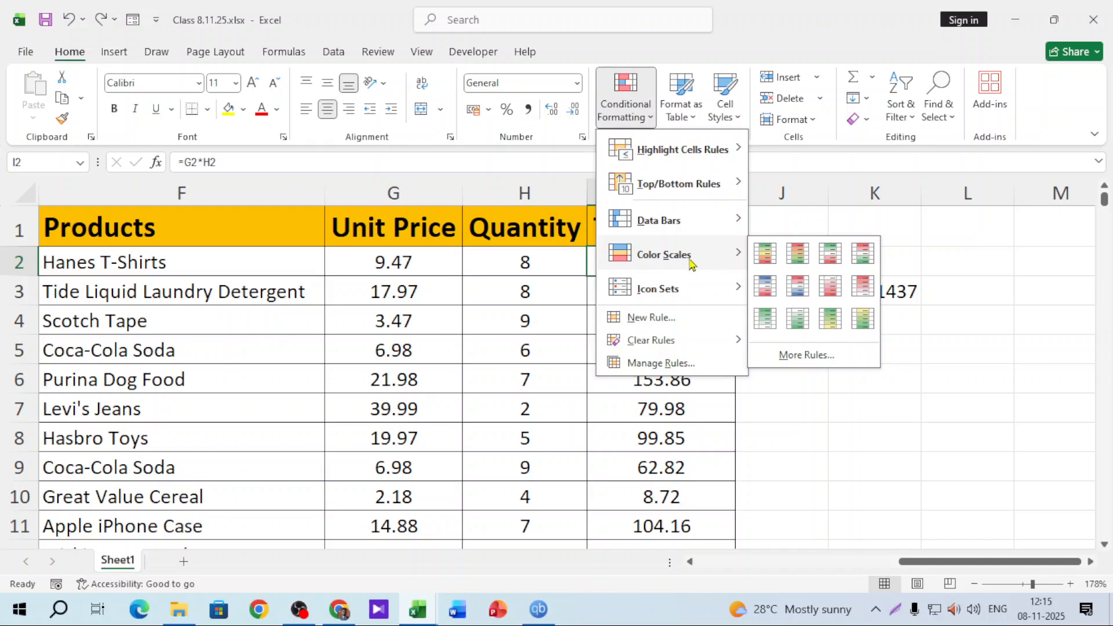
{"action": "left_click", "coordinate": [830, 290]}
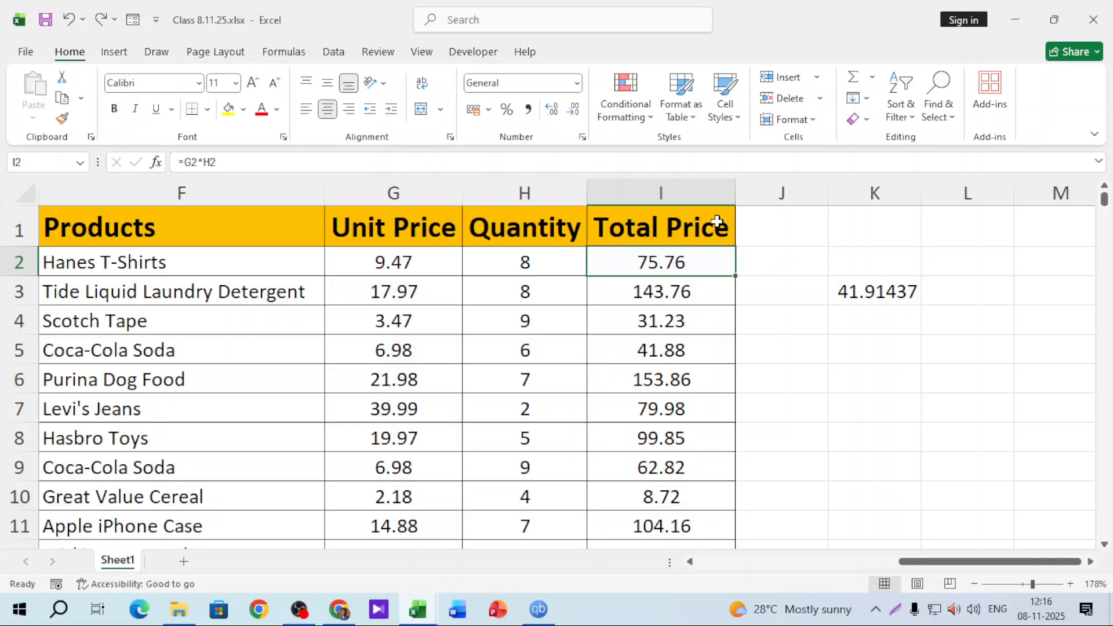
Shade the whole Total Price column with the red colour scale, higher totals like 2681.91 paler
{"action": "left_click", "coordinate": [695, 191]}
{"action": "left_click", "coordinate": [625, 98]}
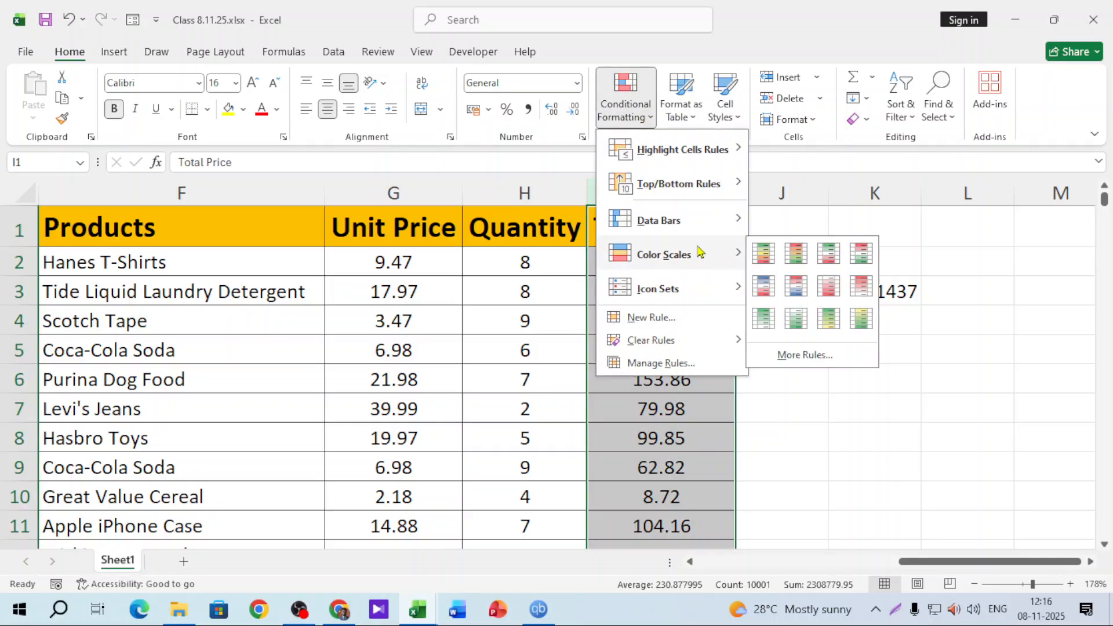
{"action": "left_click", "coordinate": [826, 285]}
{"action": "left_click", "coordinate": [814, 313]}
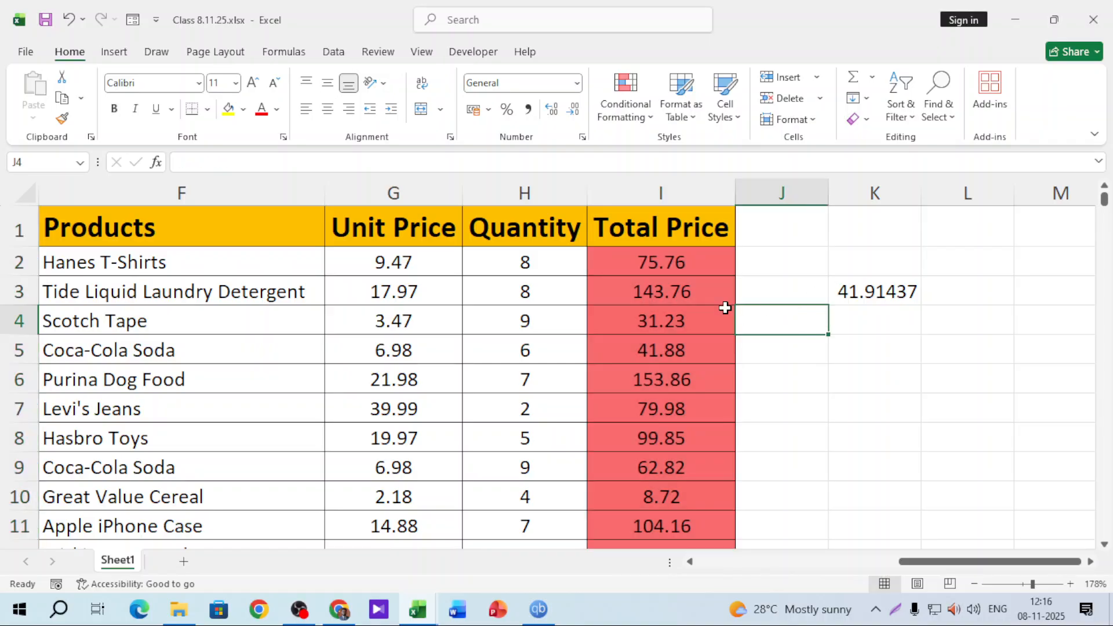
{"action": "scroll", "coordinate": [711, 311], "scroll_direction": "down", "scroll_amount": 4}
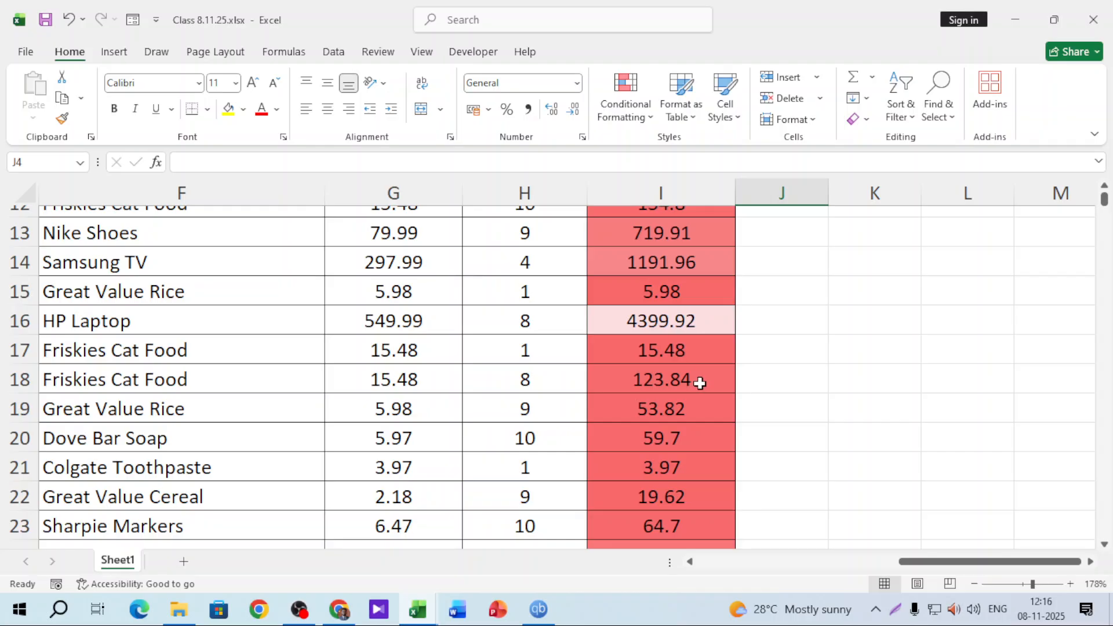
{"action": "scroll", "coordinate": [700, 380], "scroll_direction": "down", "scroll_amount": 4}
{"action": "scroll", "coordinate": [749, 394], "scroll_direction": "down", "scroll_amount": 7}
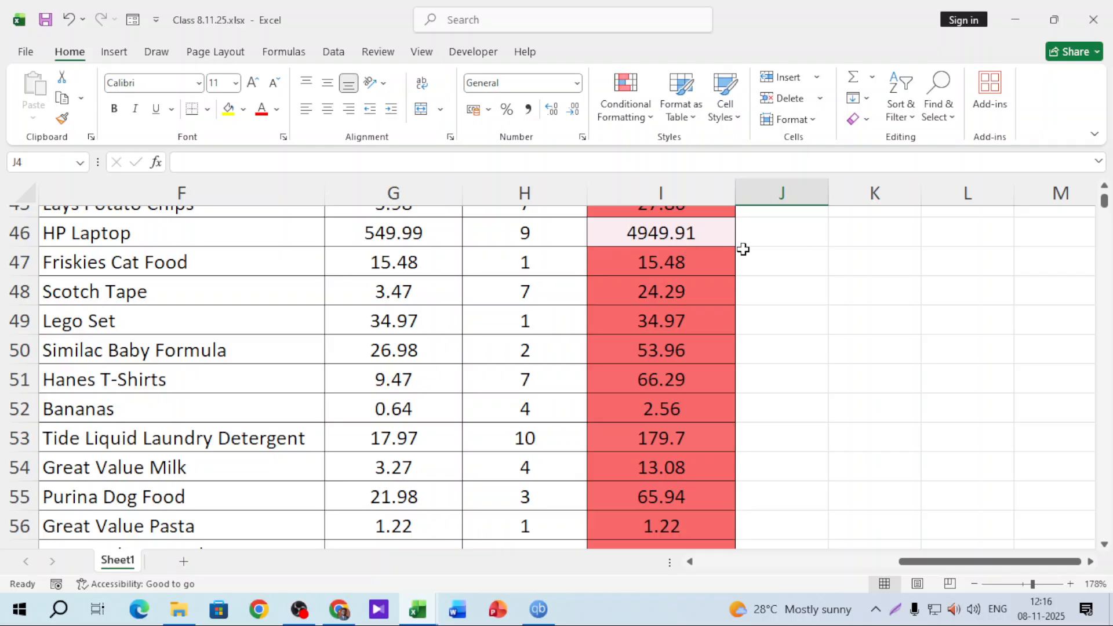
{"action": "scroll", "coordinate": [742, 373], "scroll_direction": "down", "scroll_amount": 4}
{"action": "scroll", "coordinate": [685, 325], "scroll_direction": "down", "scroll_amount": 9}
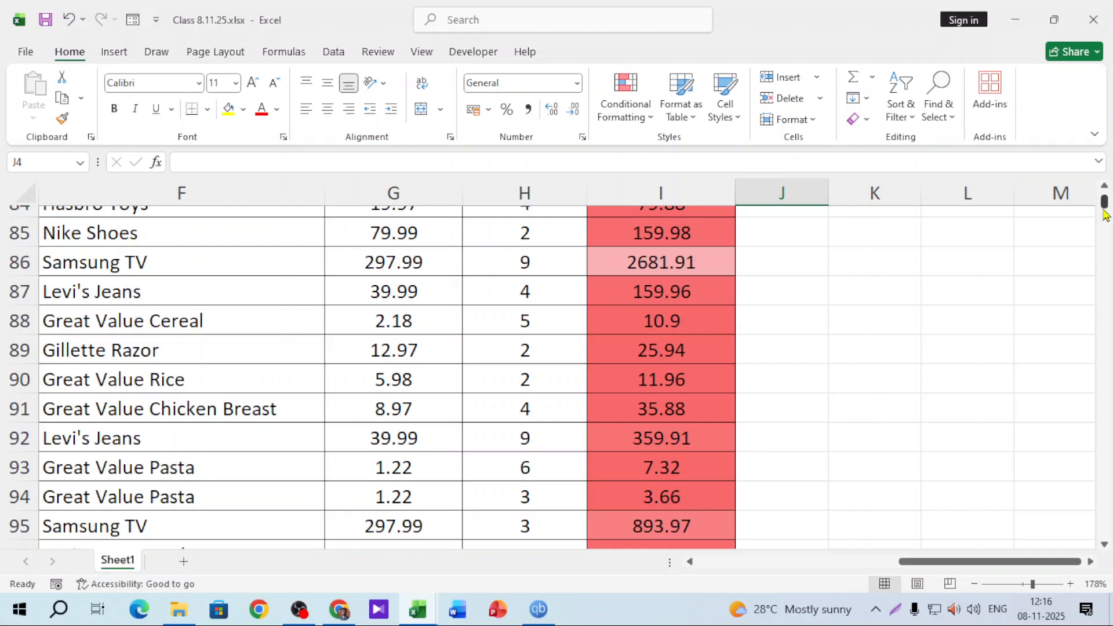
{"action": "left_click_drag", "start_coordinate": [1103, 201], "coordinate": [1104, 194]}
Zoom out to review the shaded column and zoom back in, applying nothing further
{"action": "left_click", "coordinate": [660, 193]}
{"action": "left_click", "coordinate": [627, 110]}
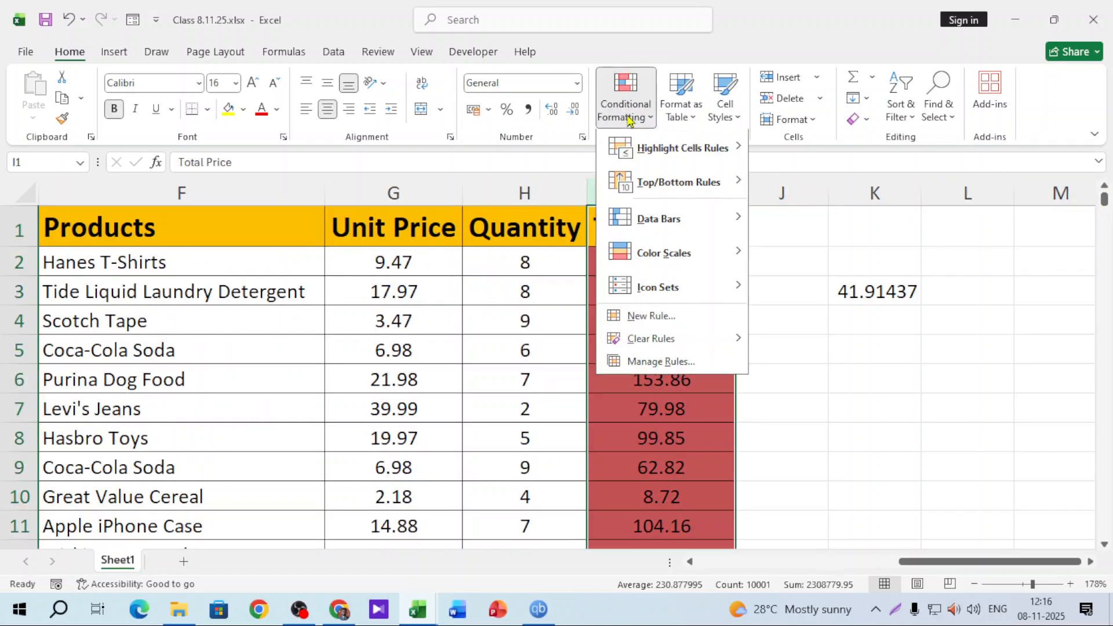
{"action": "left_click", "coordinate": [949, 460]}
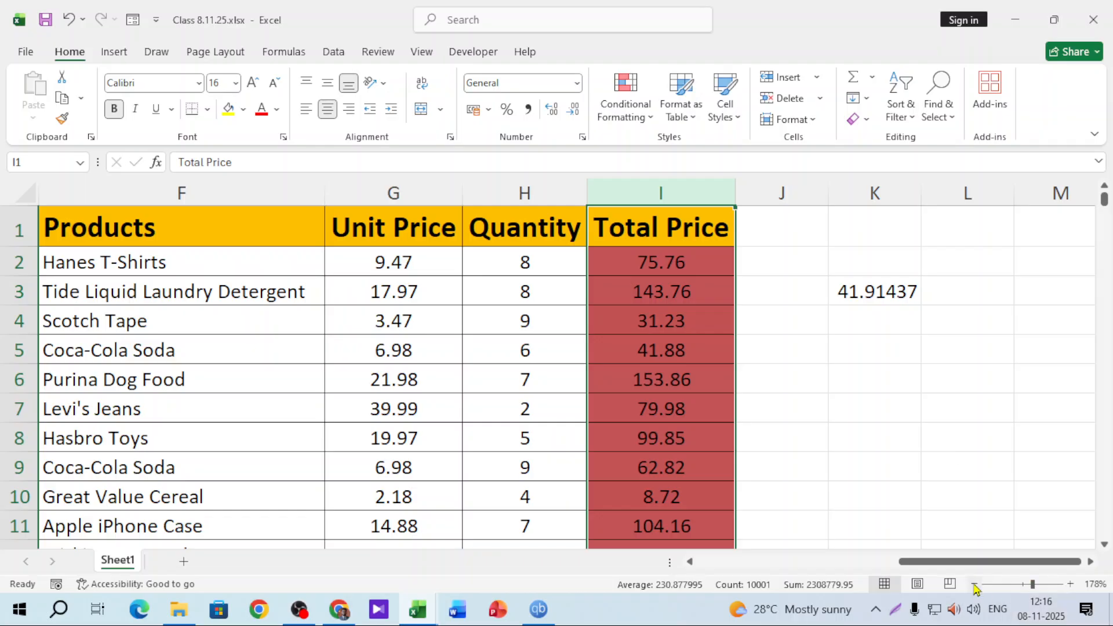
{"action": "left_click", "coordinate": [991, 584]}
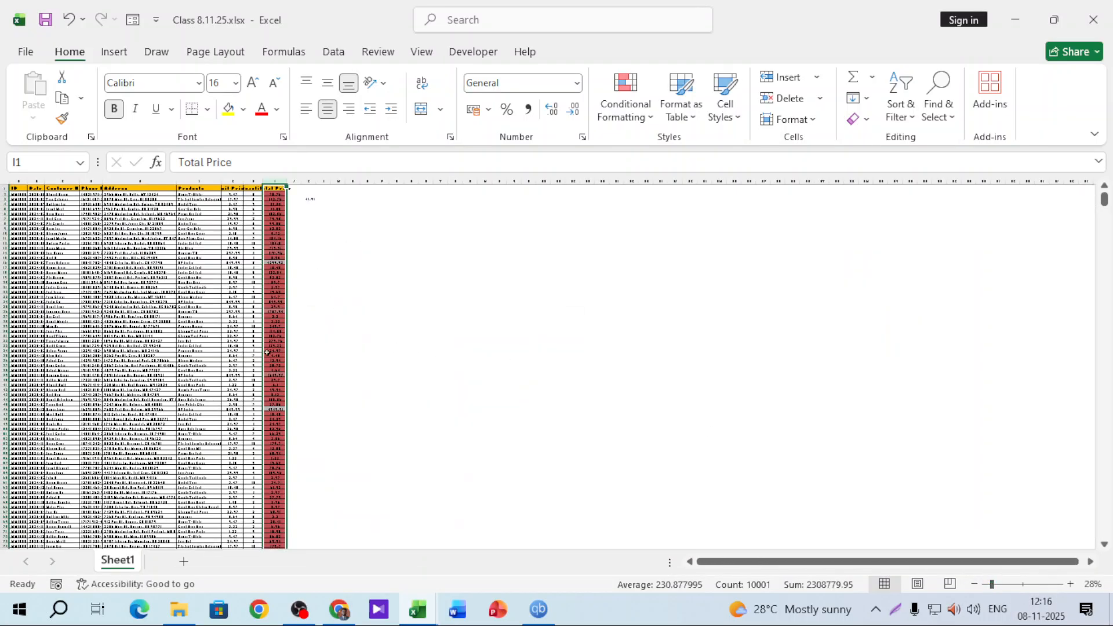
{"action": "scroll", "coordinate": [268, 352], "scroll_direction": "down", "scroll_amount": 20}
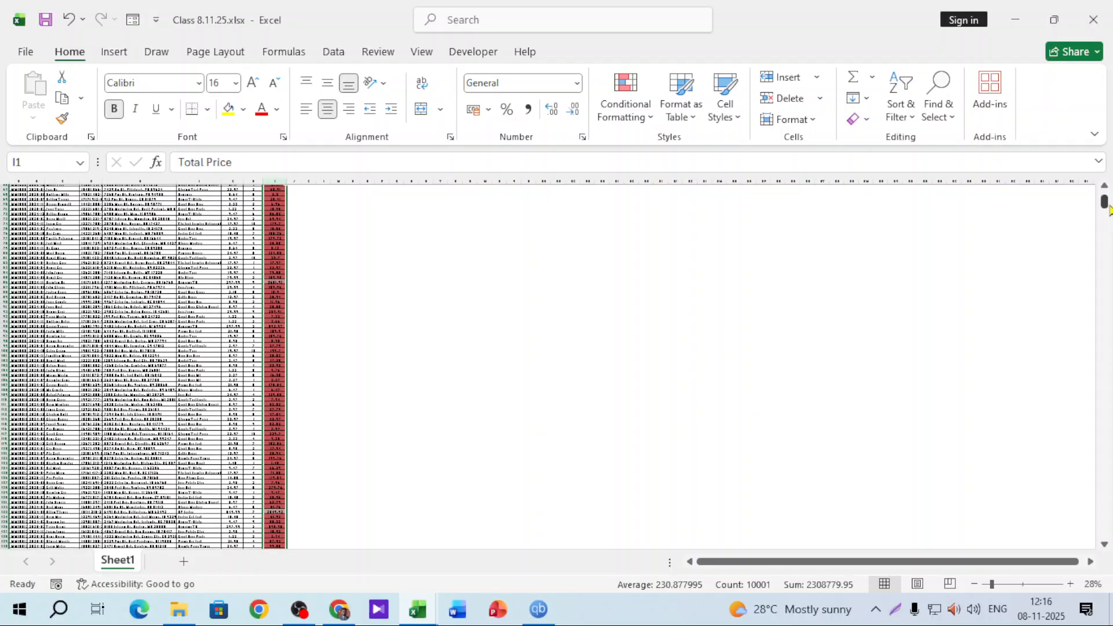
{"action": "mouse_move", "coordinate": [1108, 210]}
{"action": "left_mouse_down"}
{"action": "mouse_move", "coordinate": [1111, 235]}
{"action": "mouse_move", "coordinate": [1105, 196]}
{"action": "left_mouse_up"}
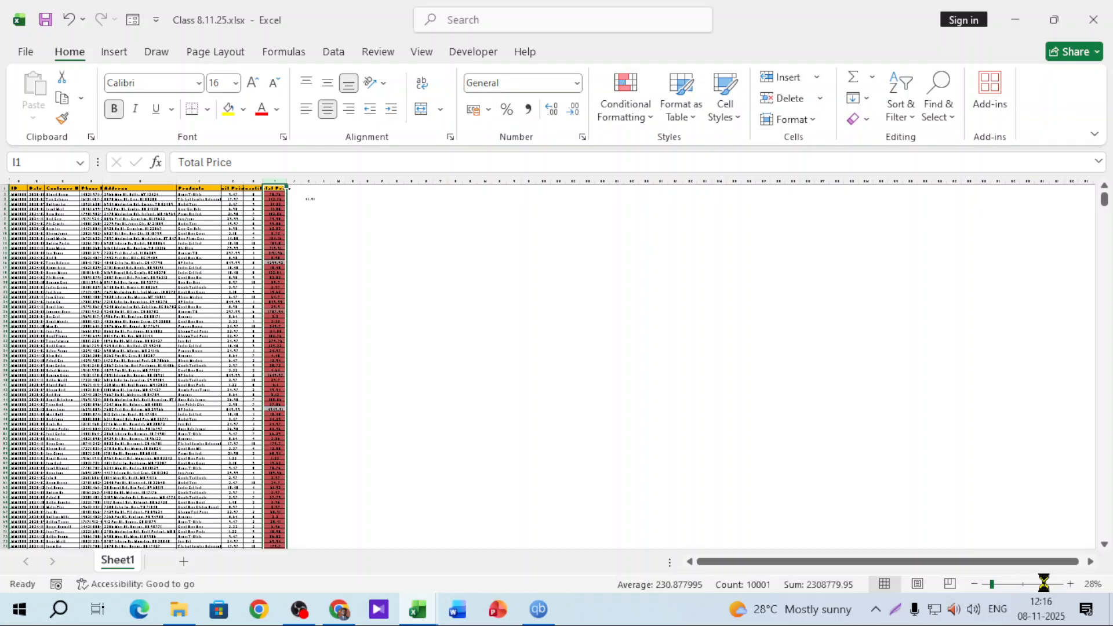
{"action": "left_click", "coordinate": [1043, 583]}
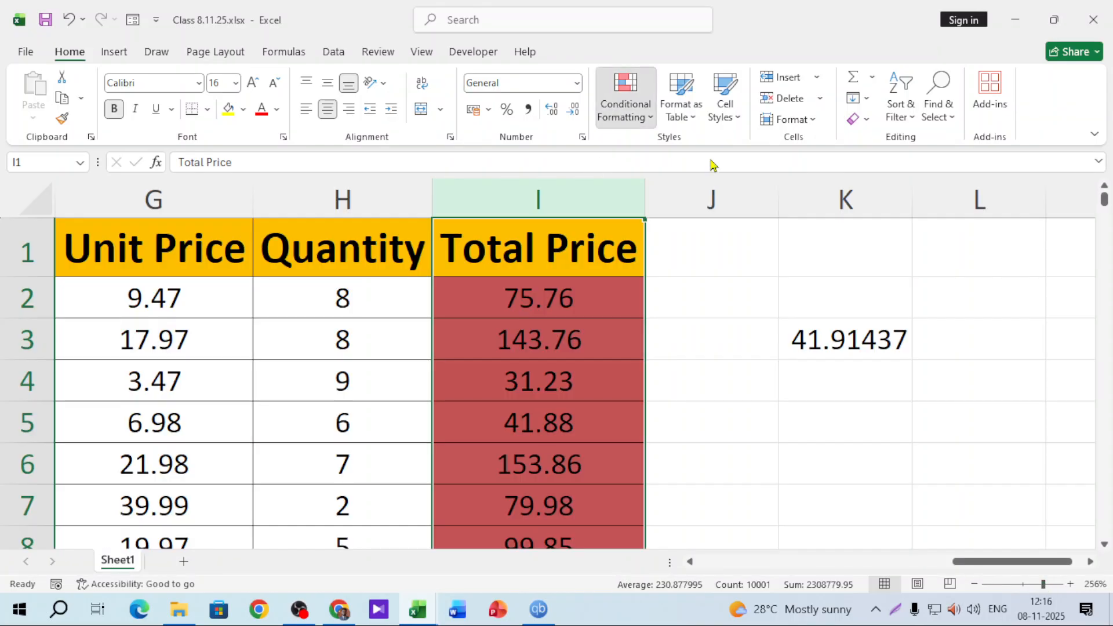
Clear the red colour-scale rules so the Total Price column shows plain values
{"action": "left_click", "coordinate": [625, 98]}
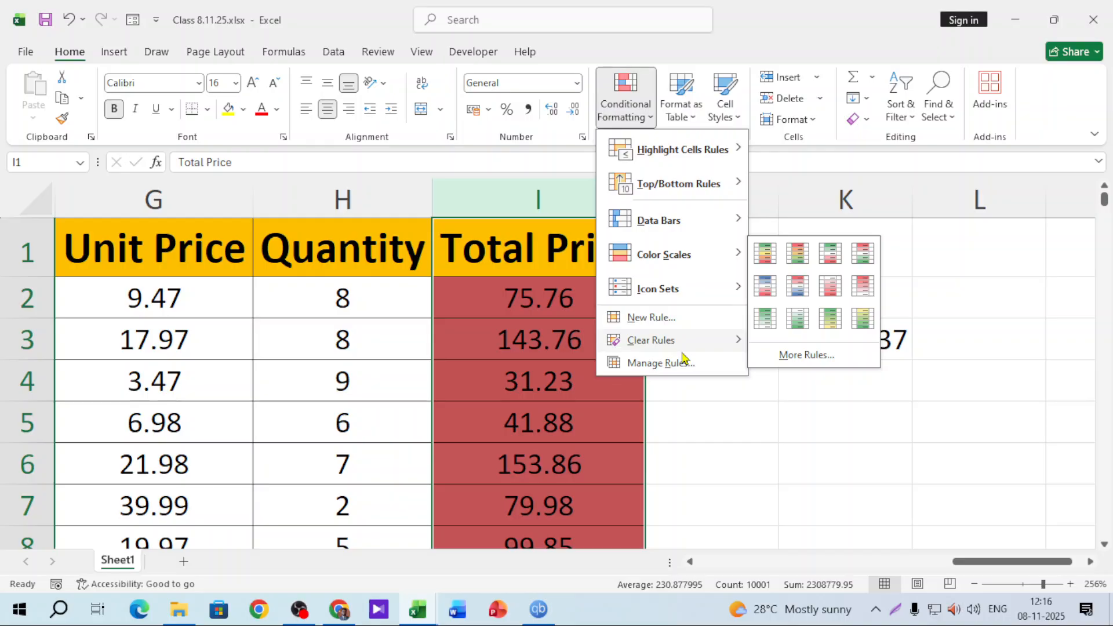
{"action": "mouse_move", "coordinate": [655, 347]}
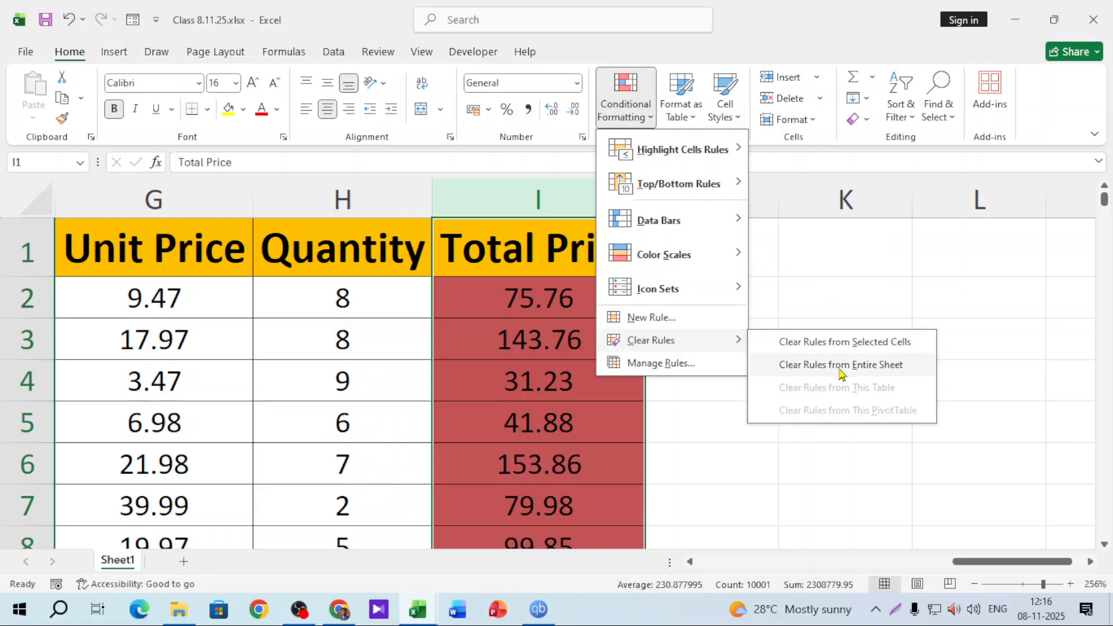
{"action": "left_click", "coordinate": [835, 342]}
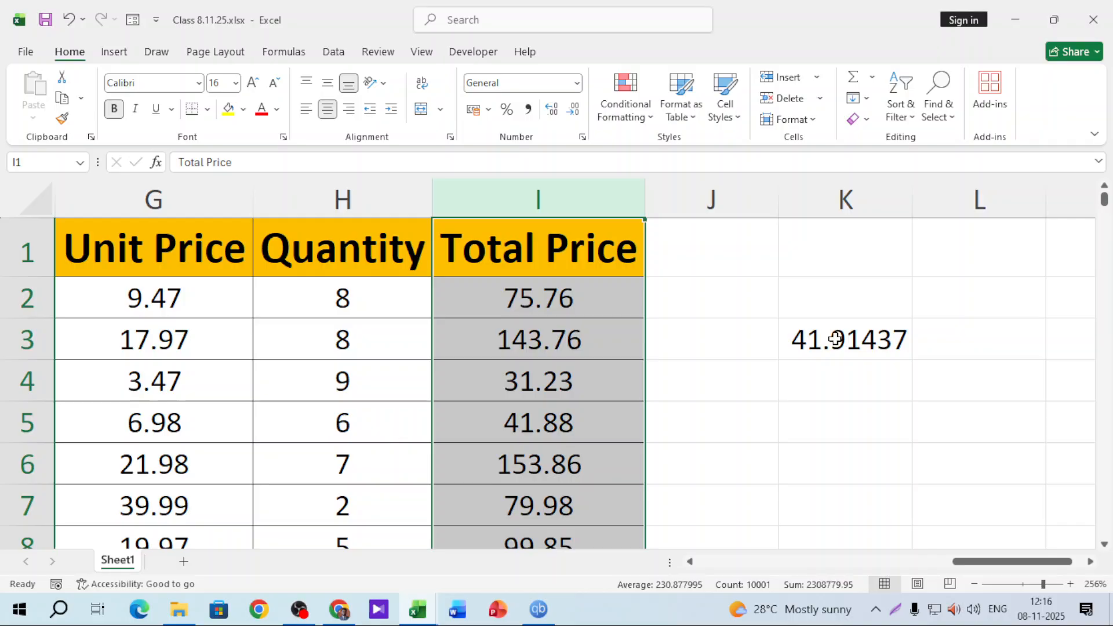
{"action": "left_click", "coordinate": [625, 98]}
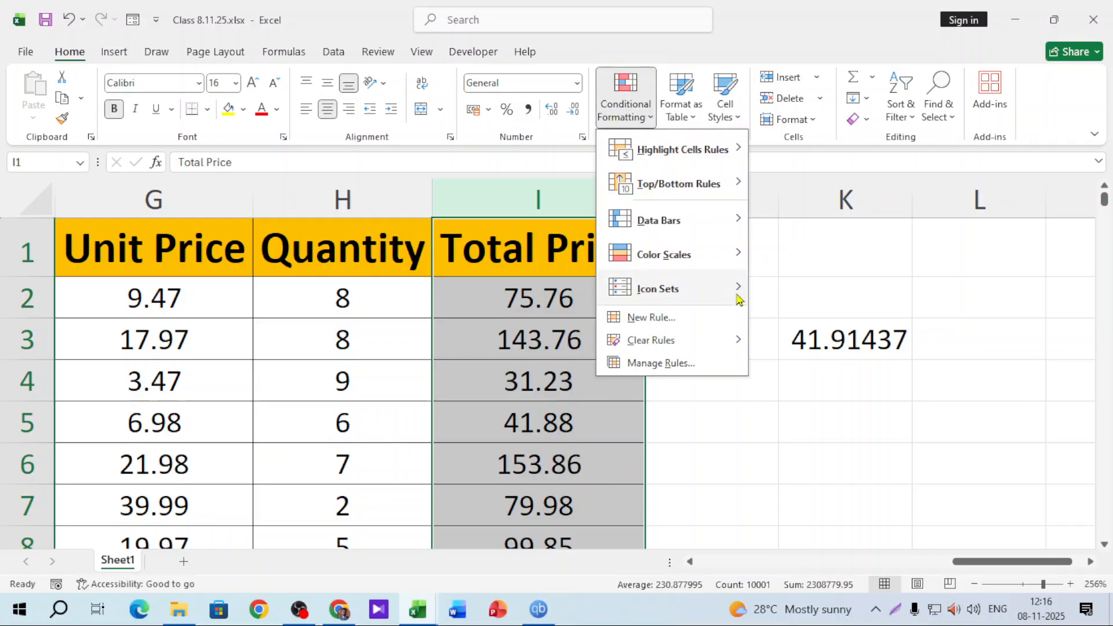
{"action": "mouse_move", "coordinate": [707, 300]}
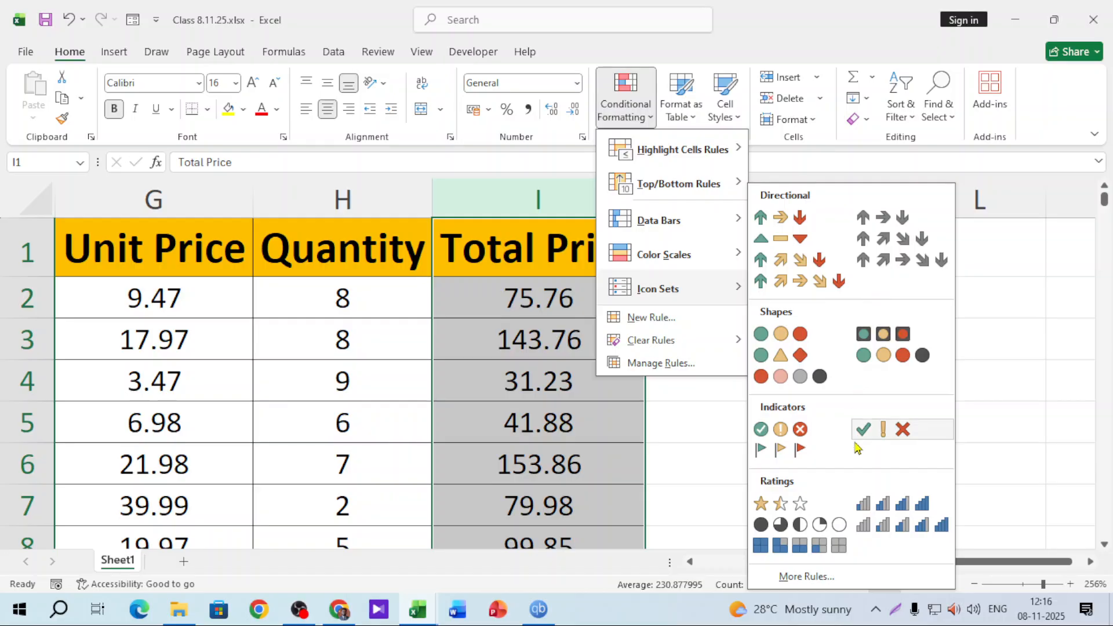
{"action": "left_click", "coordinate": [884, 432]}
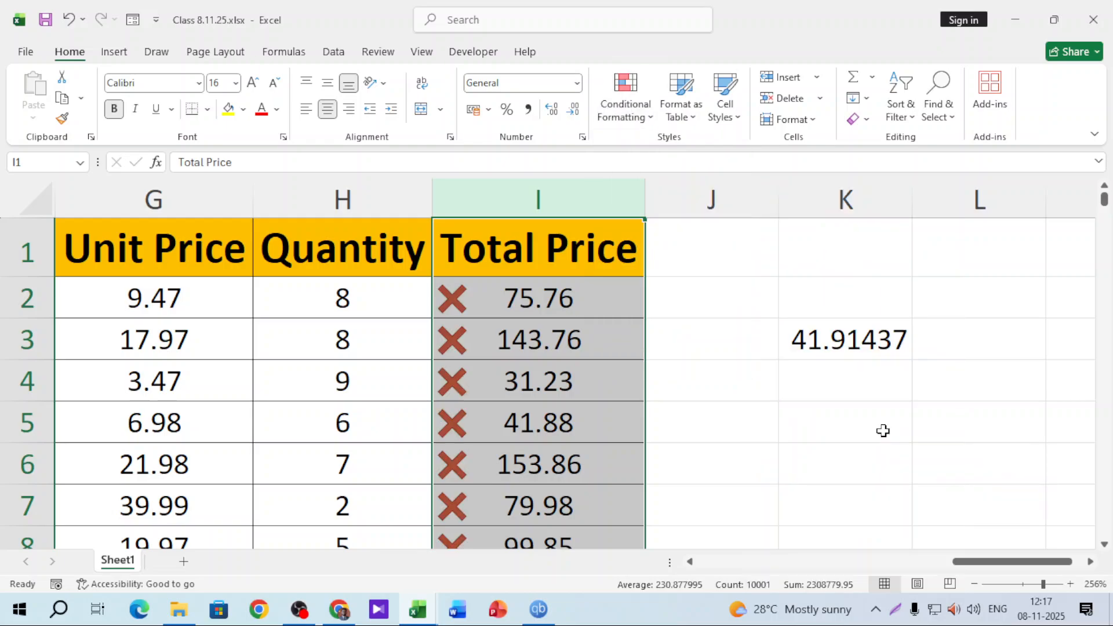
{"action": "scroll", "coordinate": [572, 381], "scroll_direction": "down", "scroll_amount": 5}
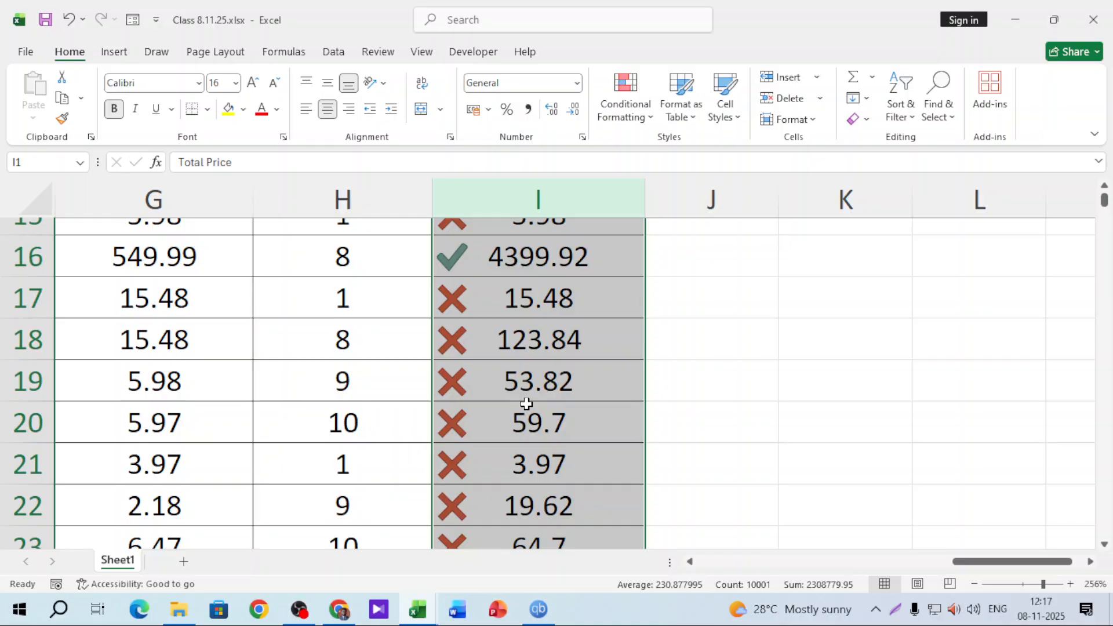
{"action": "scroll", "coordinate": [526, 404], "scroll_direction": "down", "scroll_amount": 10}
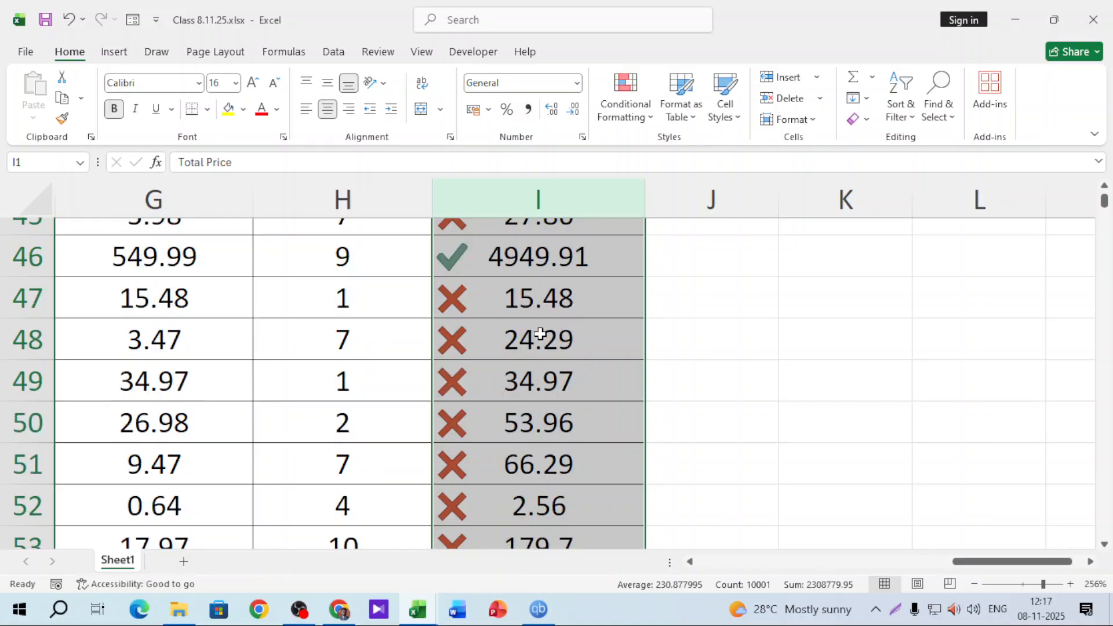
{"action": "scroll", "coordinate": [540, 334], "scroll_direction": "down", "scroll_amount": 15}
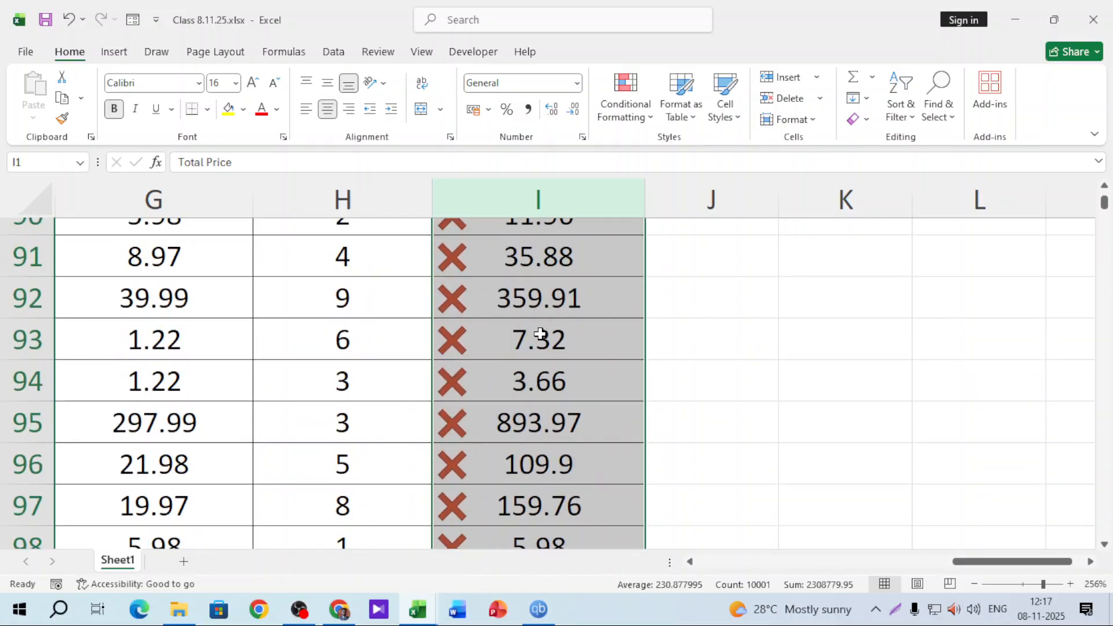
{"action": "scroll", "coordinate": [540, 334], "scroll_direction": "up", "scroll_amount": 2}
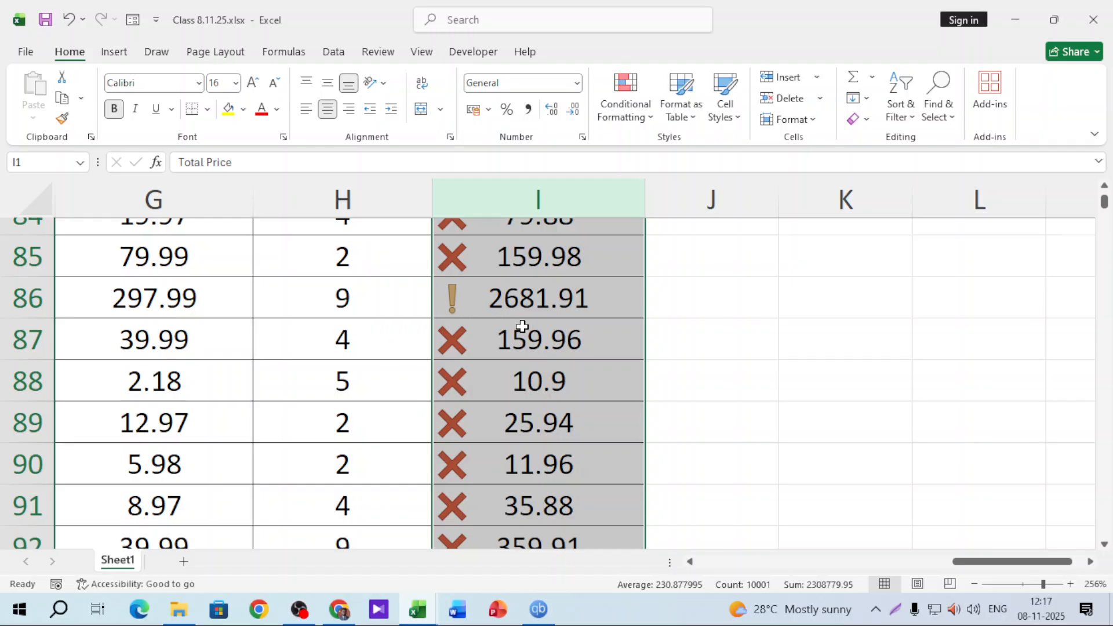
{"action": "left_click_drag", "start_coordinate": [1104, 200], "coordinate": [1110, 146]}
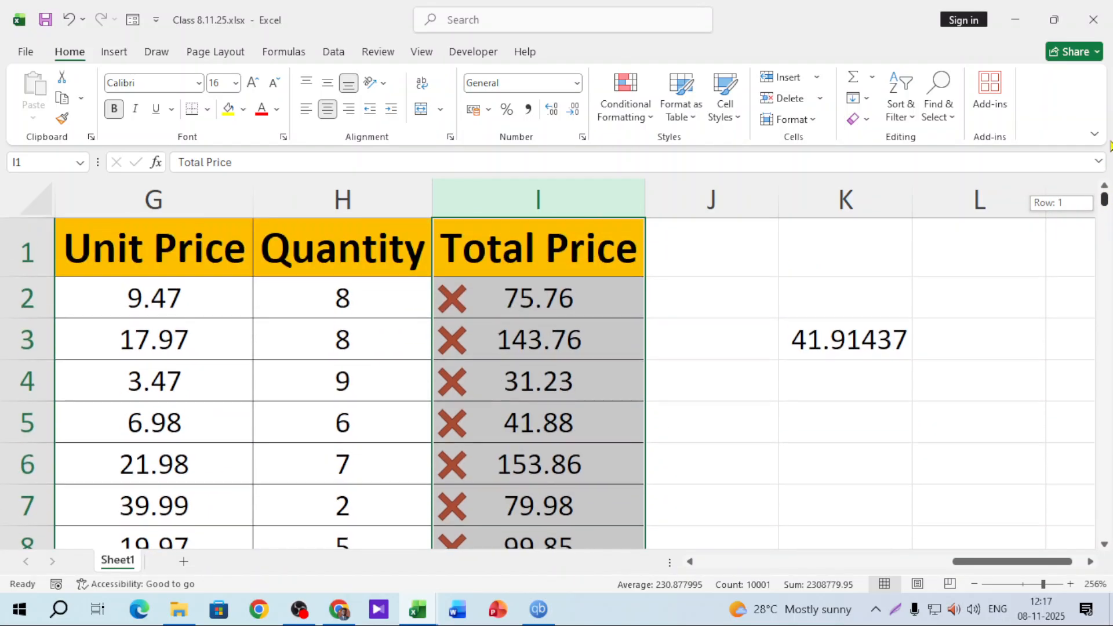
{"action": "left_click", "coordinate": [525, 194]}
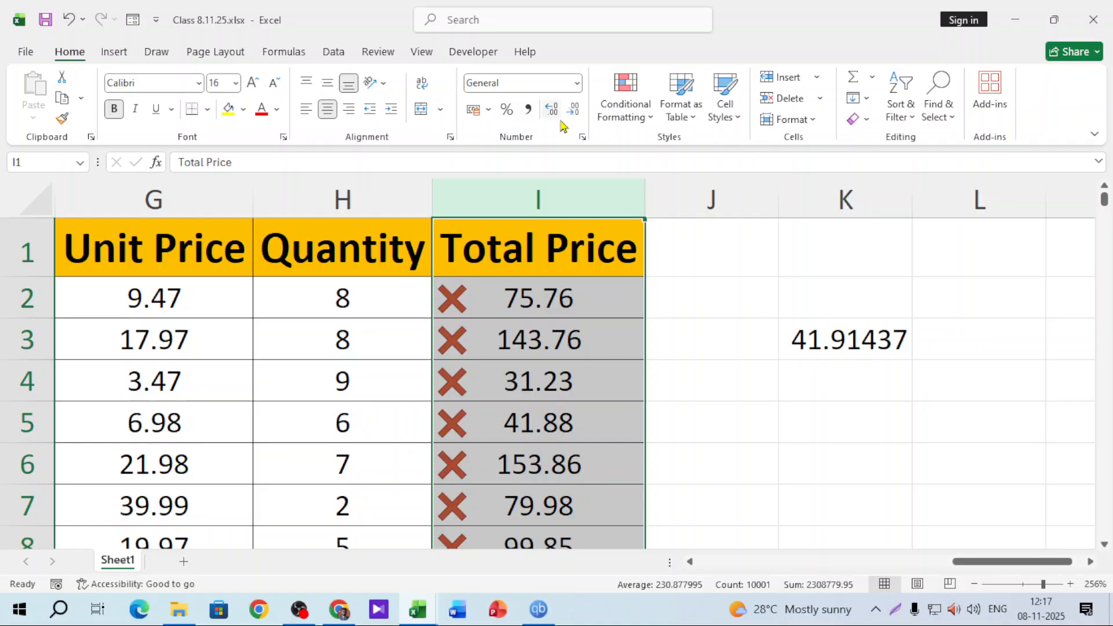
Clear the cross, exclamation and check icon rules from the selected Total Price column
{"action": "left_click", "coordinate": [625, 107]}
{"action": "mouse_move", "coordinate": [695, 342]}
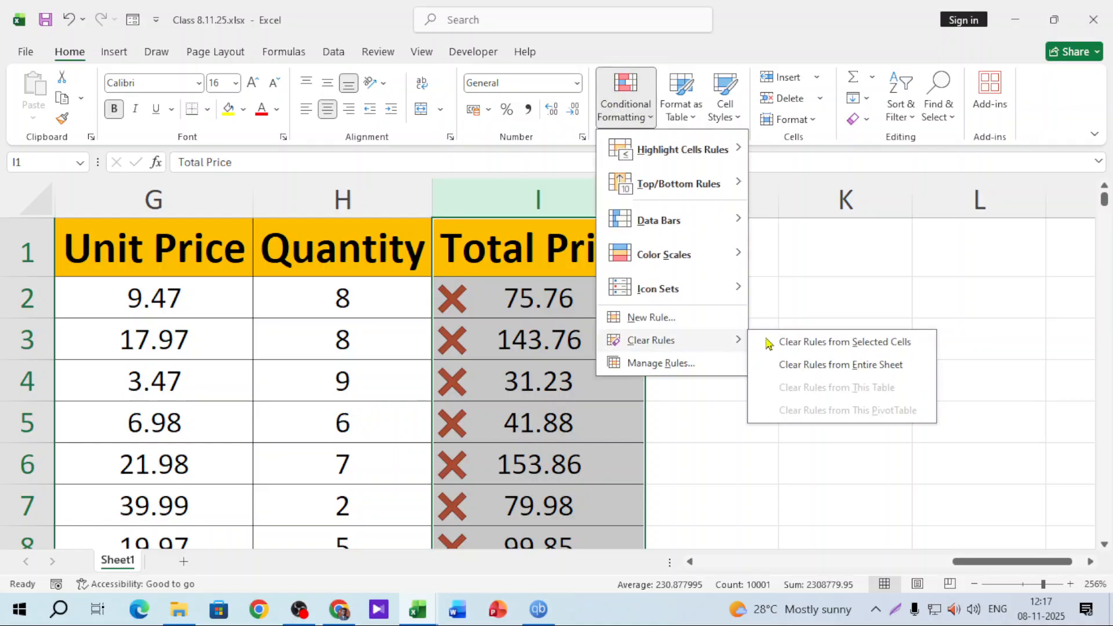
{"action": "left_click", "coordinate": [846, 342]}
{"action": "left_click", "coordinate": [634, 119]}
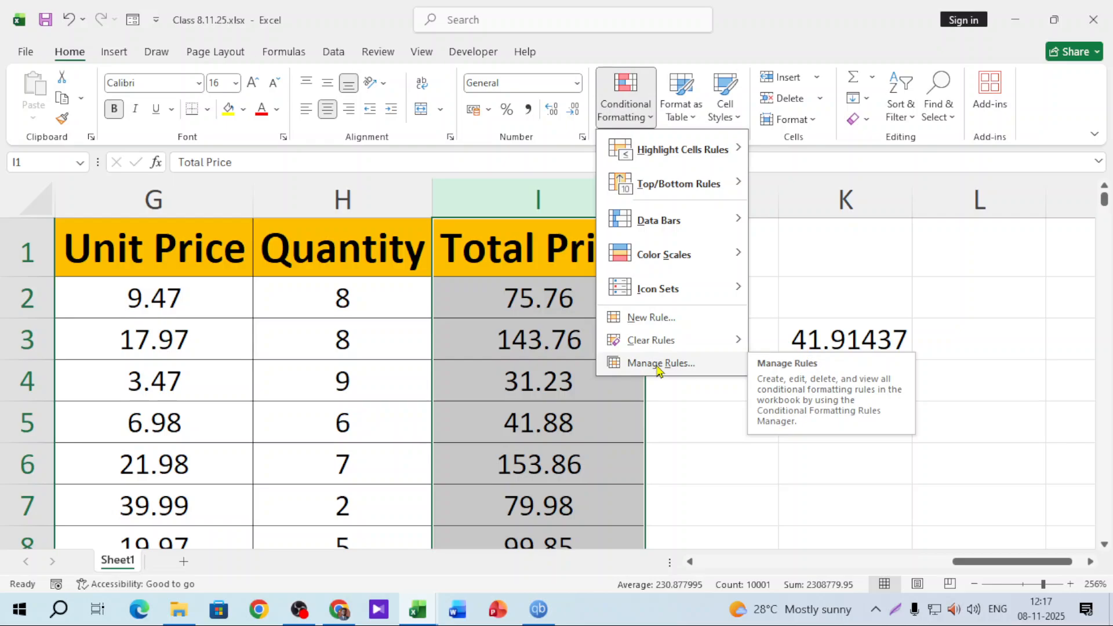
Create a new formatting rule with Format Style Icon Sets and the coloured 3 Arrows style
{"action": "left_click", "coordinate": [649, 320]}
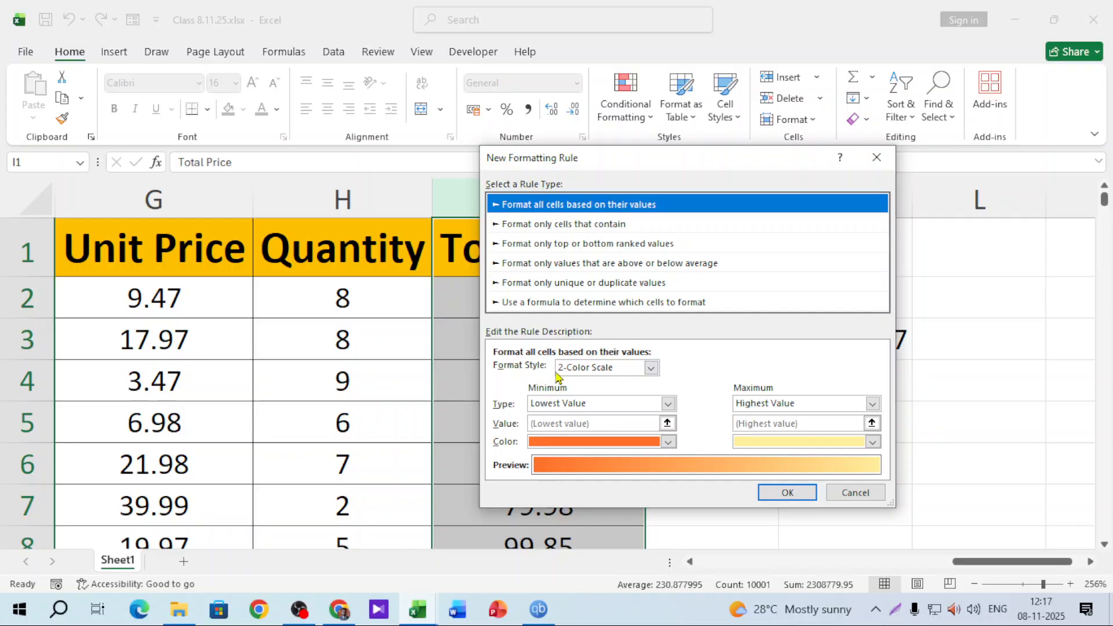
{"action": "left_click", "coordinate": [651, 369]}
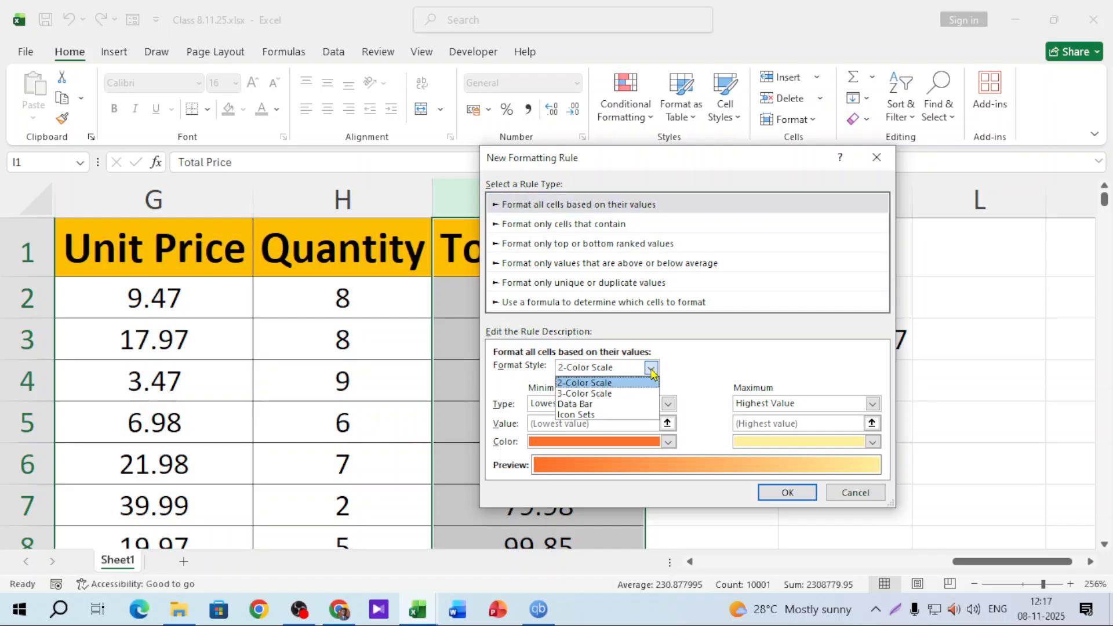
{"action": "left_click", "coordinate": [579, 415]}
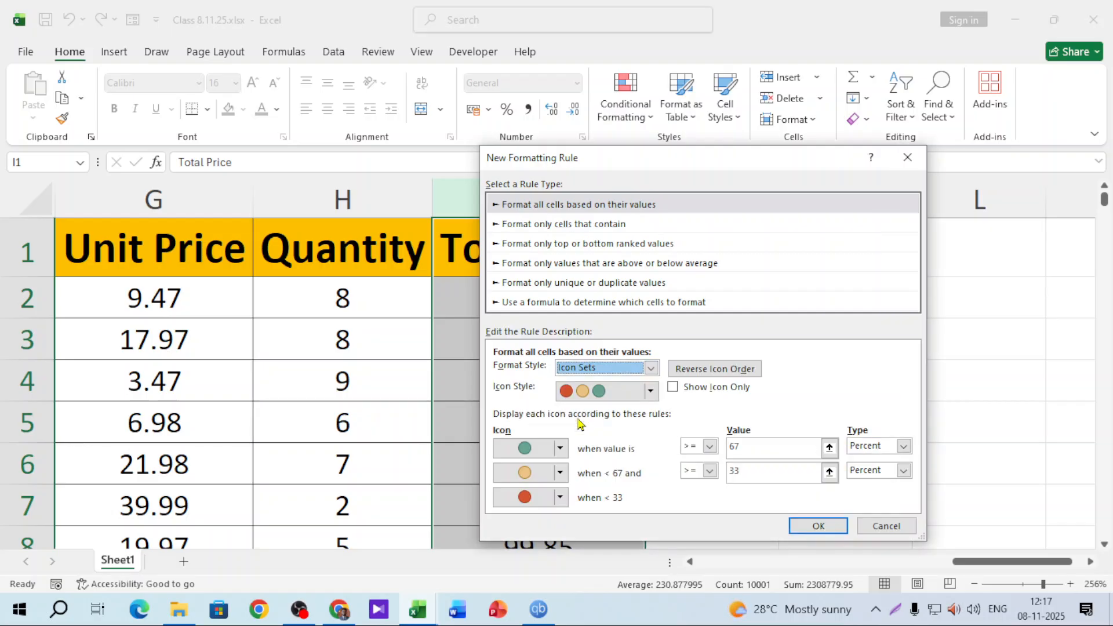
{"action": "left_click", "coordinate": [651, 392]}
{"action": "scroll", "coordinate": [636, 498], "scroll_direction": "down", "scroll_amount": 4}
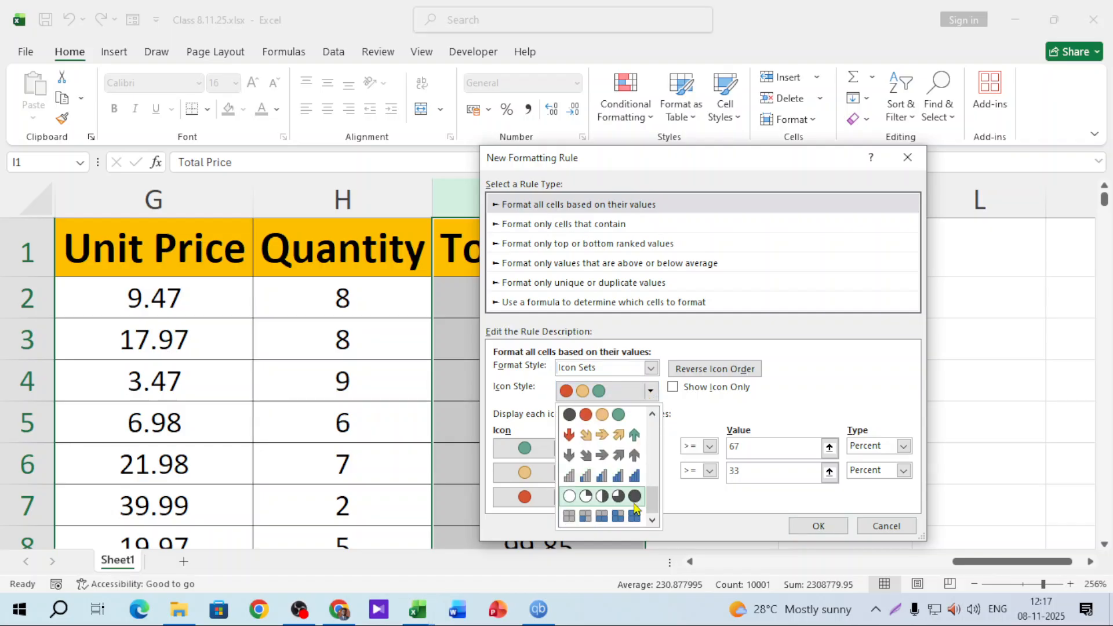
{"action": "scroll", "coordinate": [626, 487], "scroll_direction": "up", "scroll_amount": 5}
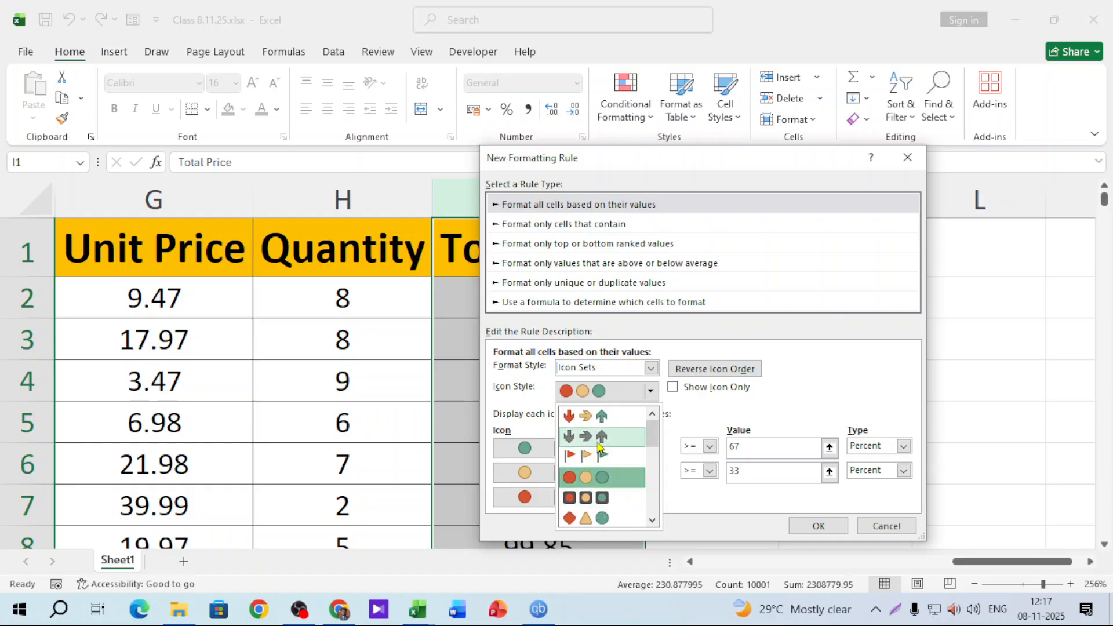
{"action": "left_click", "coordinate": [602, 423]}
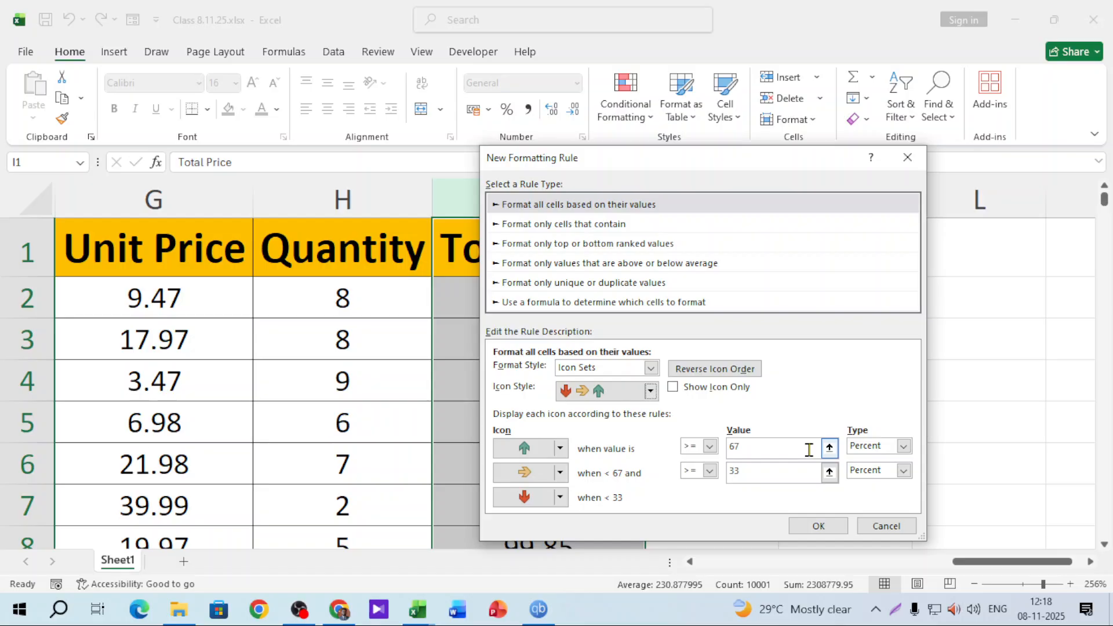
Change the arrow thresholds from 67 and 33 to 90 and 50 percent and apply the rule
{"action": "left_click_drag", "start_coordinate": [787, 443], "coordinate": [445, 413]}
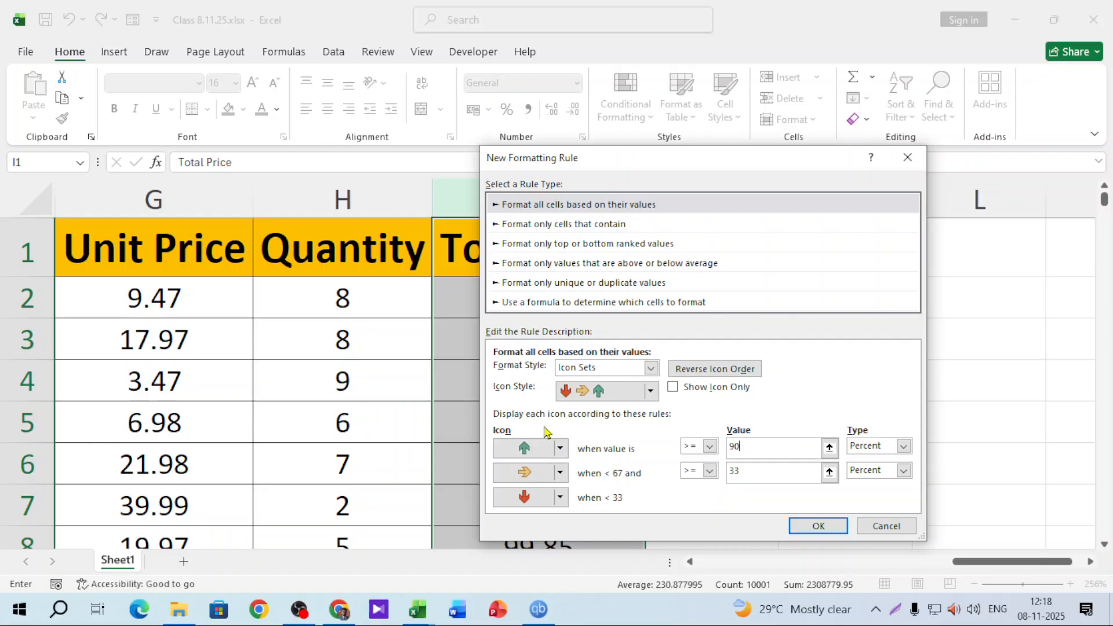
{"action": "left_click", "coordinate": [754, 466]}
{"action": "left_click_drag", "start_coordinate": [744, 466], "coordinate": [665, 457]}
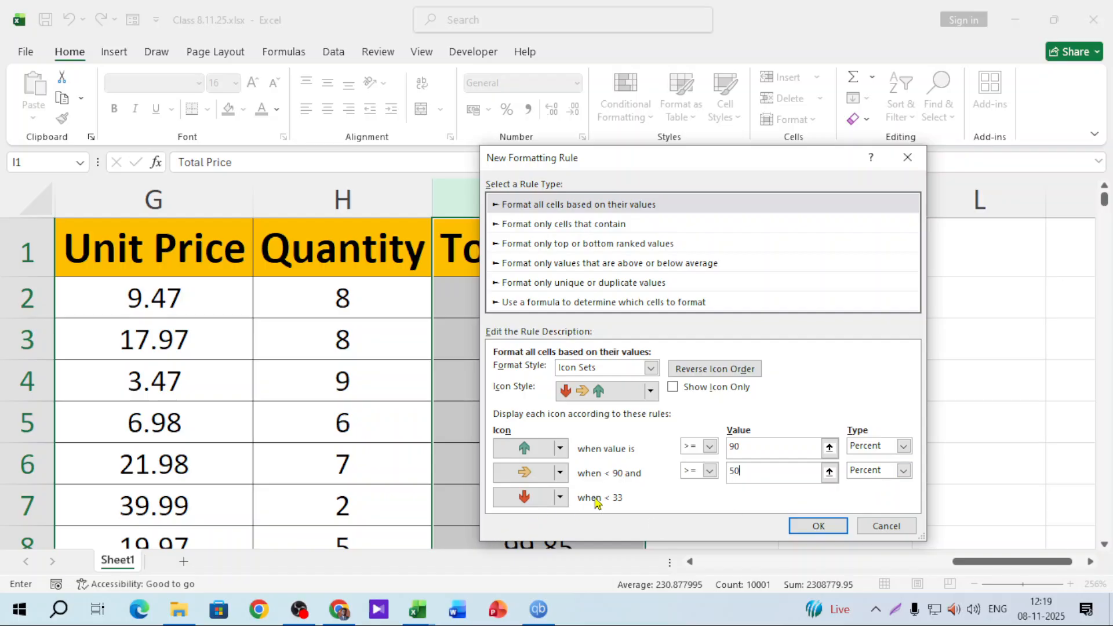
{"action": "left_click", "coordinate": [768, 448]}
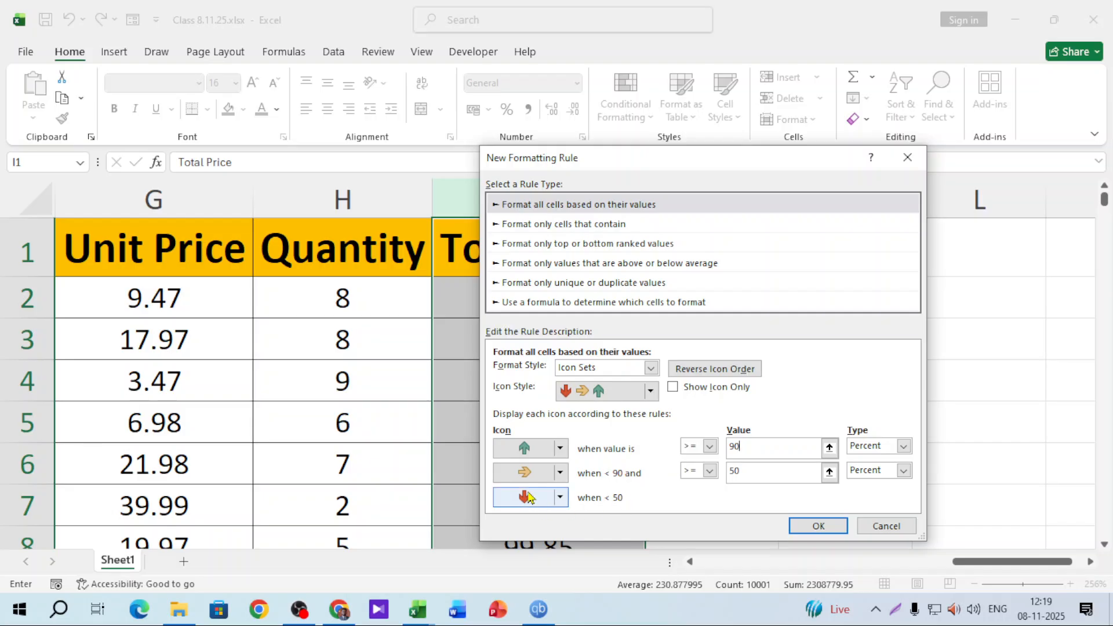
{"action": "left_click", "coordinate": [840, 524]}
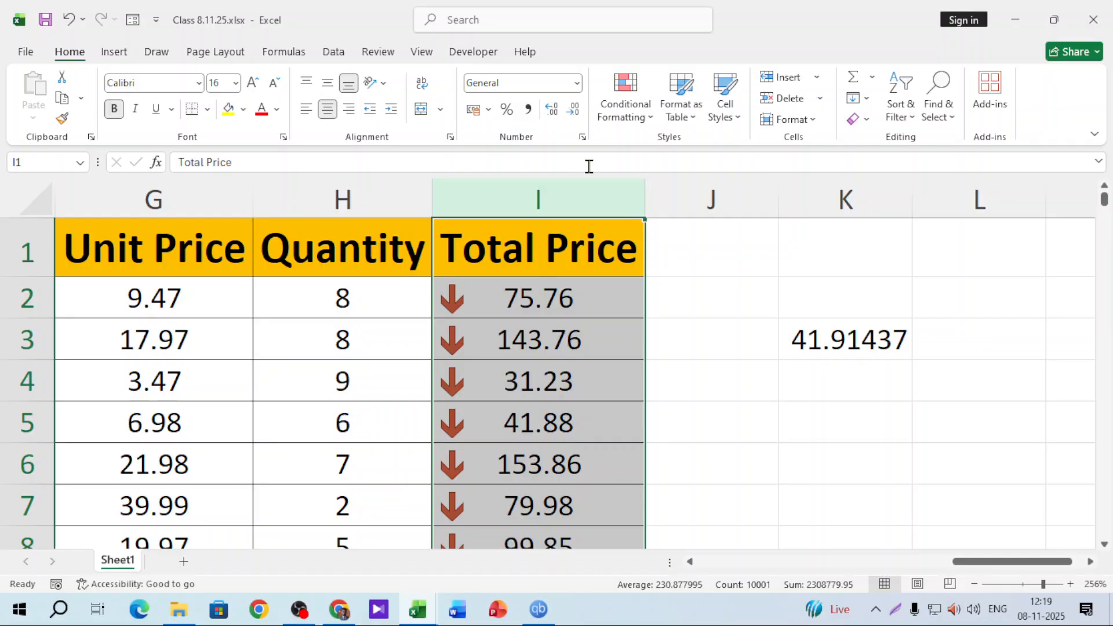
{"action": "left_click", "coordinate": [633, 126]}
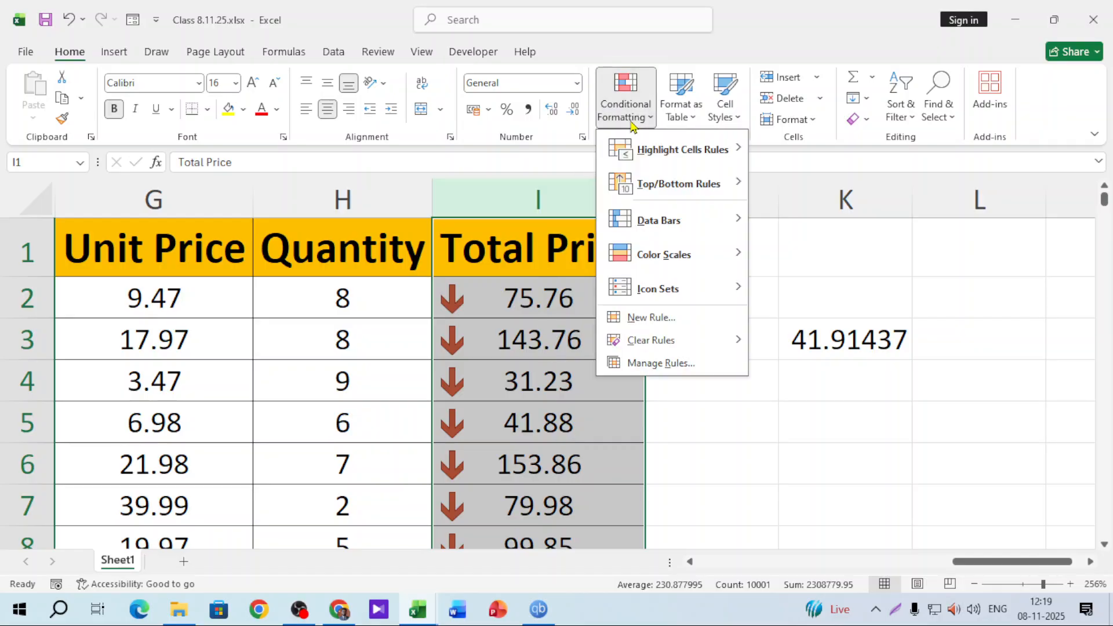
{"action": "left_click", "coordinate": [651, 317]}
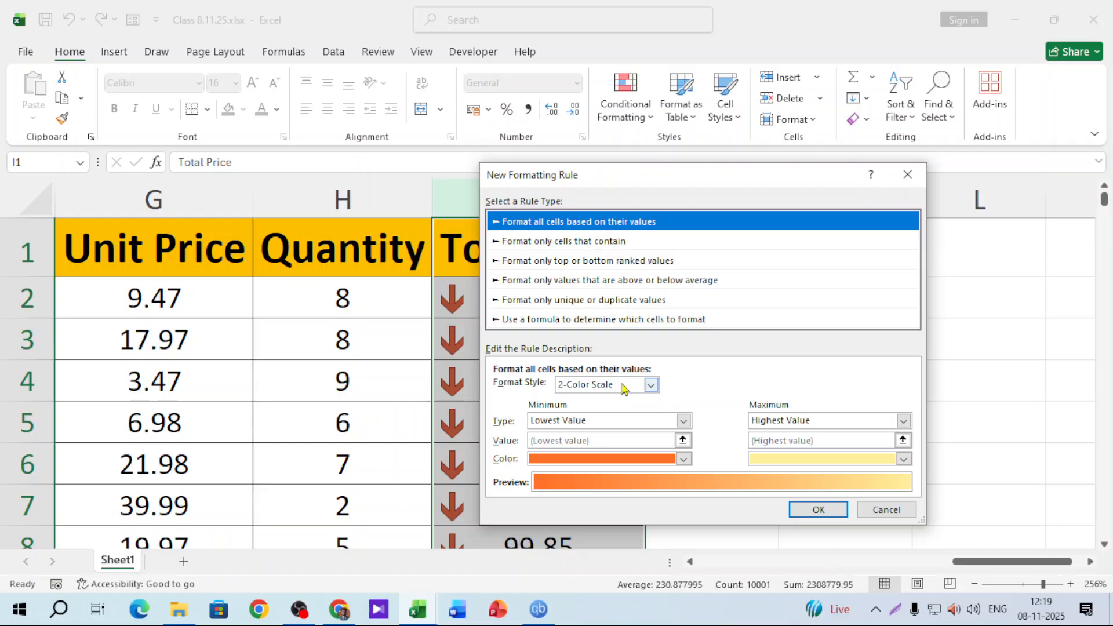
{"action": "left_click", "coordinate": [626, 387]}
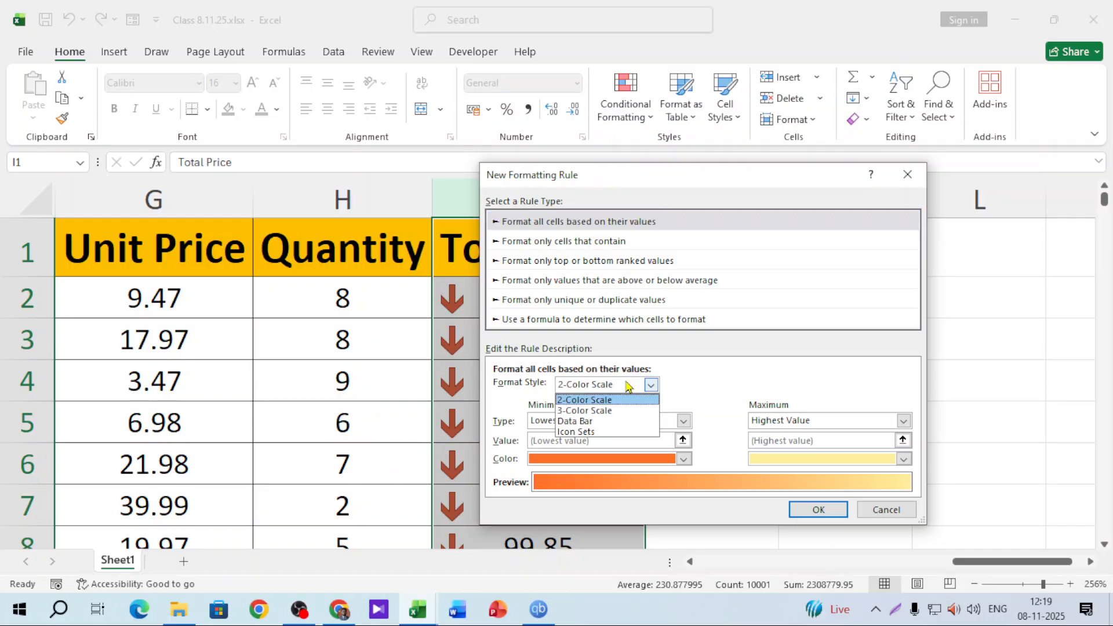
{"action": "left_click", "coordinate": [605, 433]}
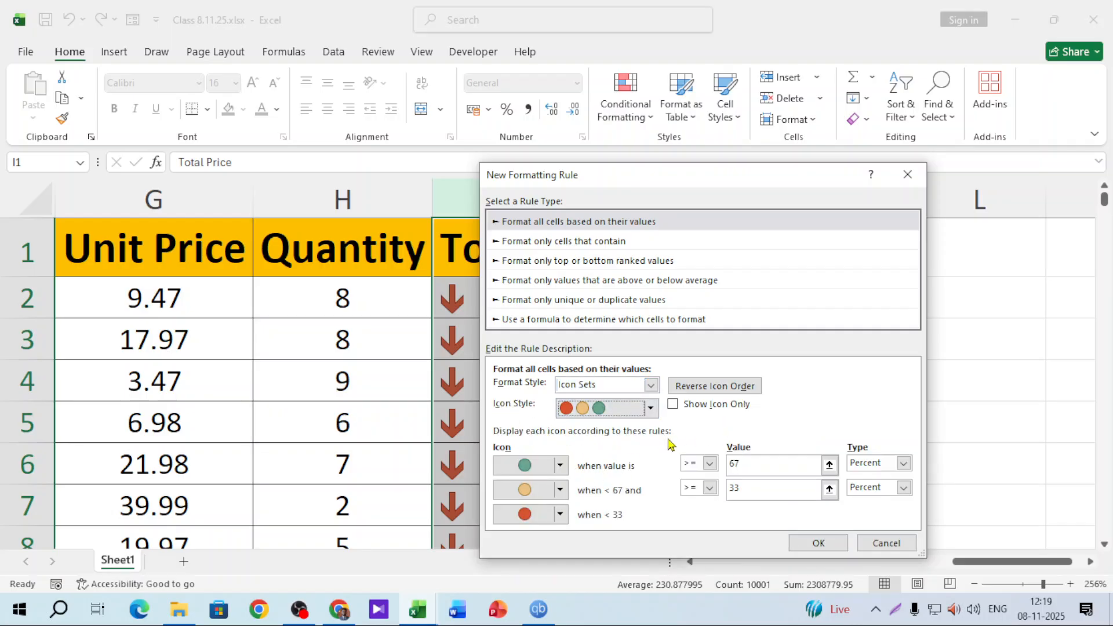
{"action": "left_click", "coordinate": [559, 466]}
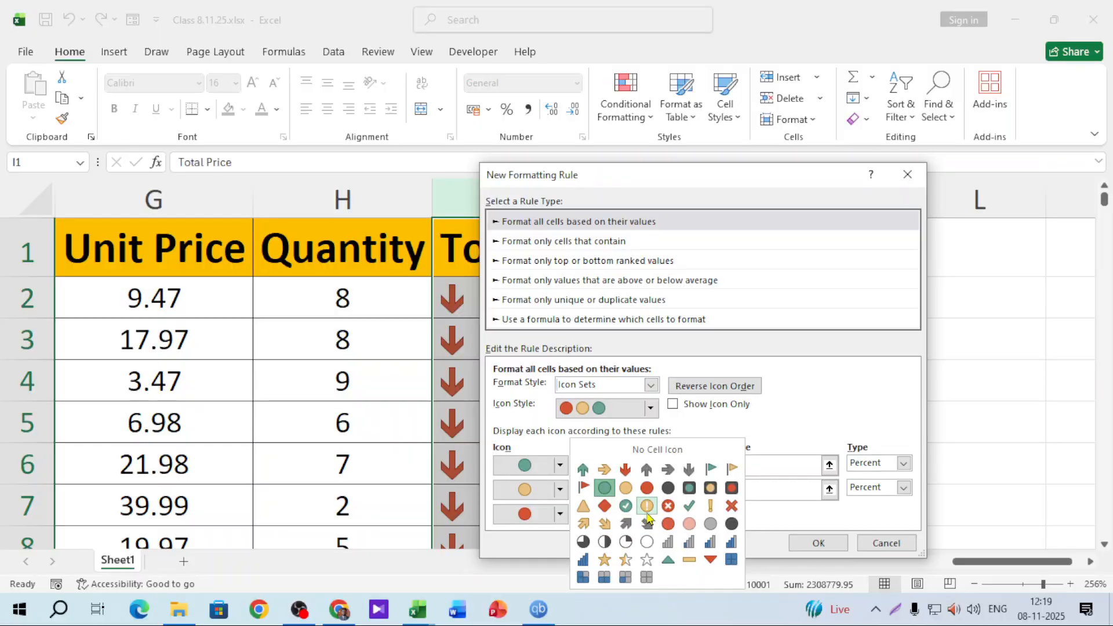
{"action": "left_click", "coordinate": [647, 508]}
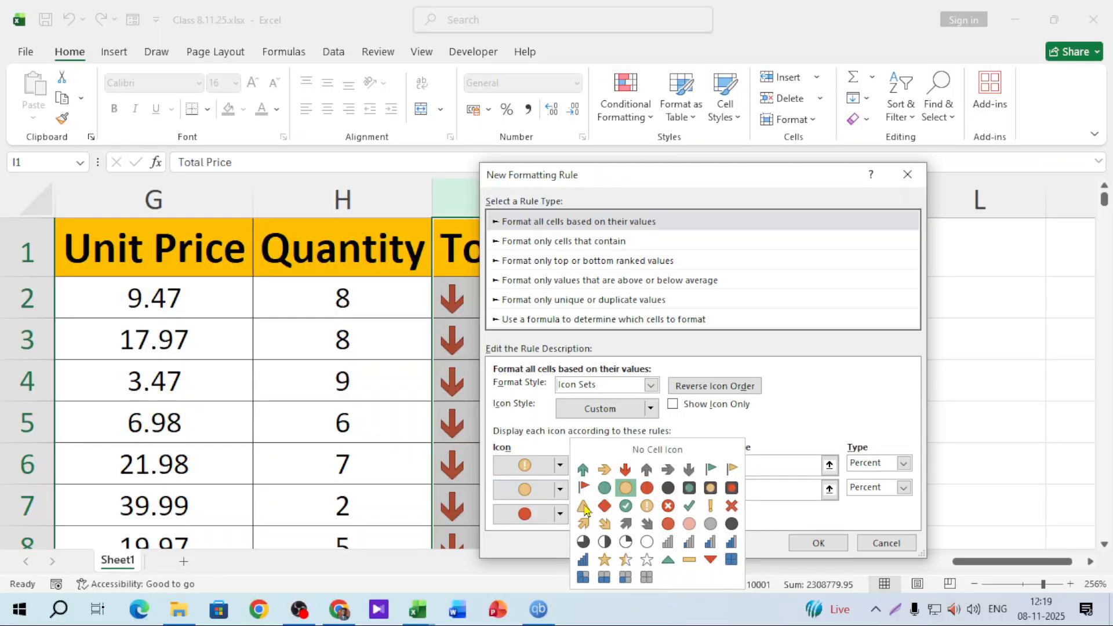
{"action": "left_click", "coordinate": [559, 491]}
{"action": "left_click", "coordinate": [731, 524]}
{"action": "left_click", "coordinate": [560, 514]}
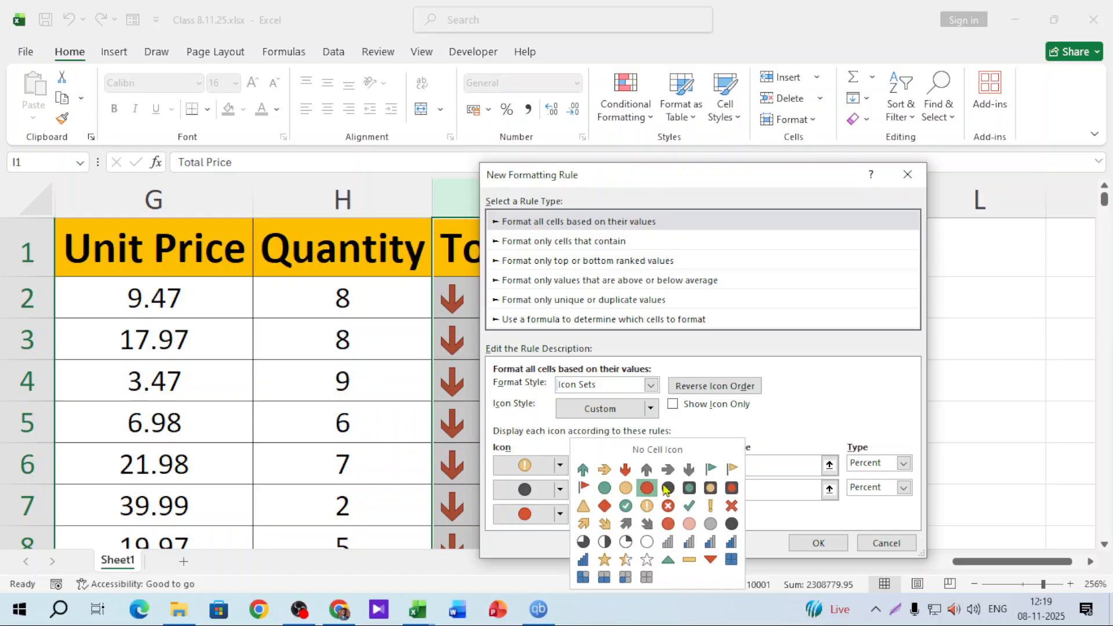
{"action": "left_click", "coordinate": [730, 469]}
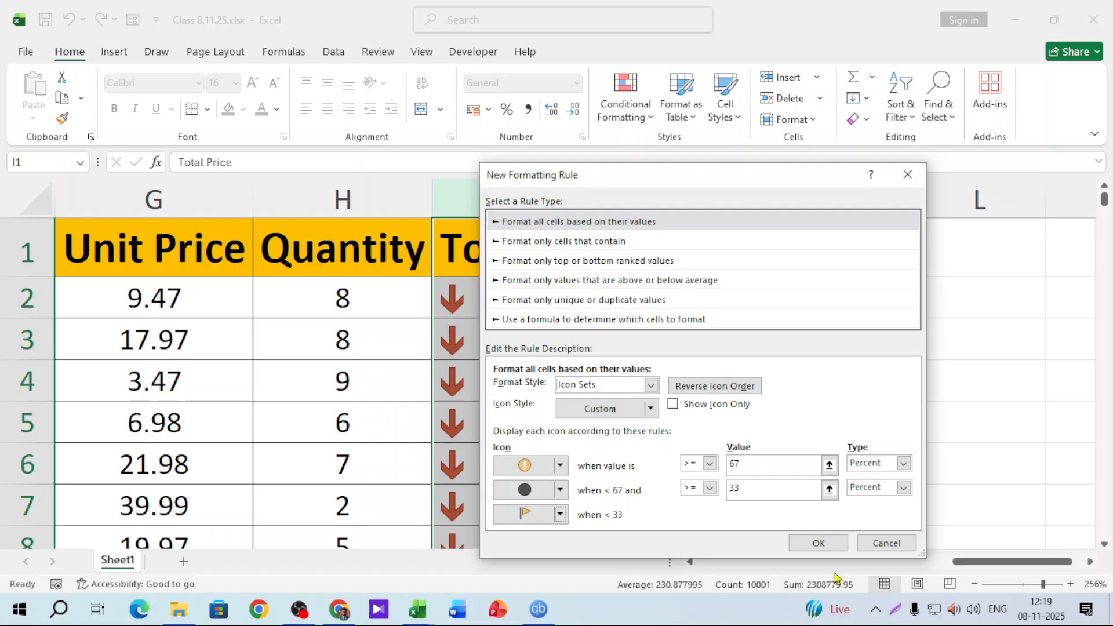
{"action": "left_click", "coordinate": [887, 542]}
{"action": "scroll", "coordinate": [584, 340], "scroll_direction": "down", "scroll_amount": 10}
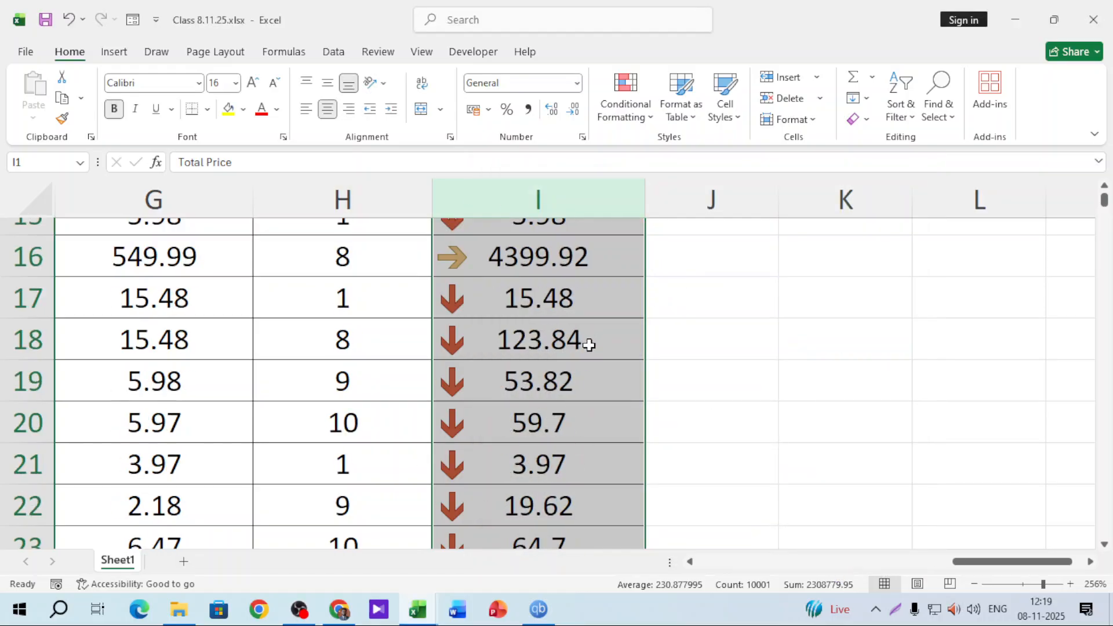
{"action": "scroll", "coordinate": [586, 343], "scroll_direction": "up", "scroll_amount": 10}
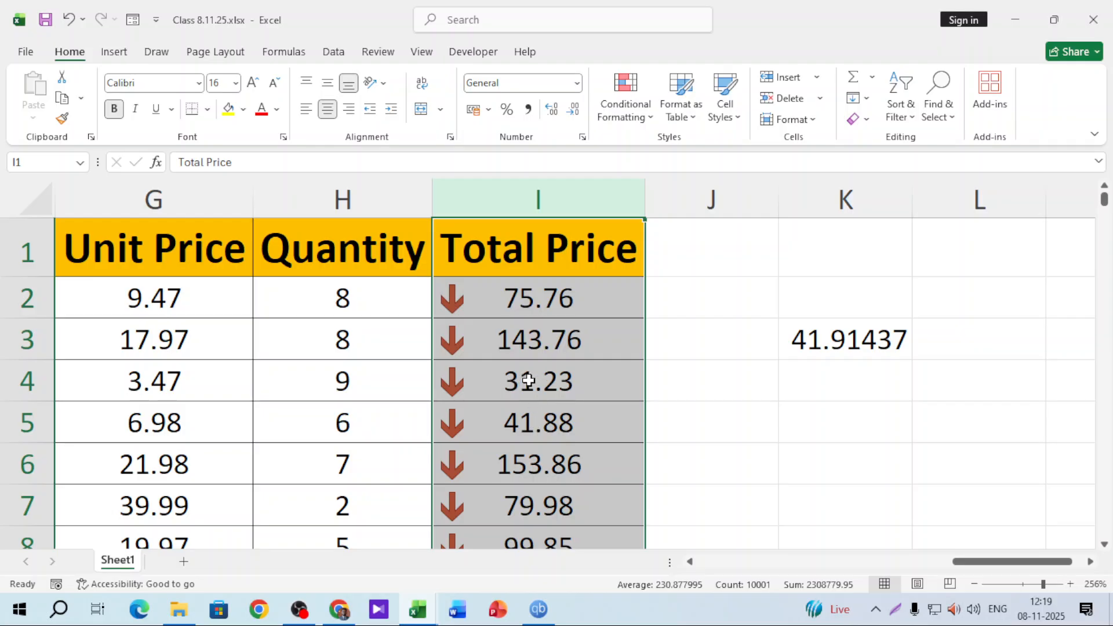
{"action": "scroll", "coordinate": [517, 391], "scroll_direction": "down", "scroll_amount": 3}
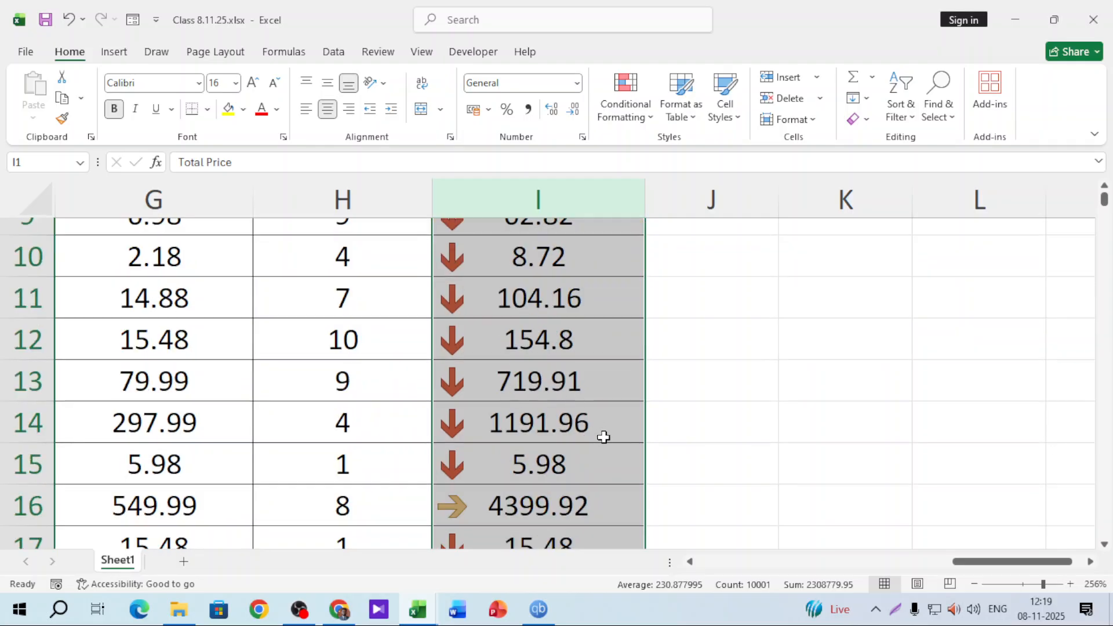
{"action": "scroll", "coordinate": [590, 485], "scroll_direction": "up", "scroll_amount": 3}
{"action": "left_click", "coordinate": [567, 201]}
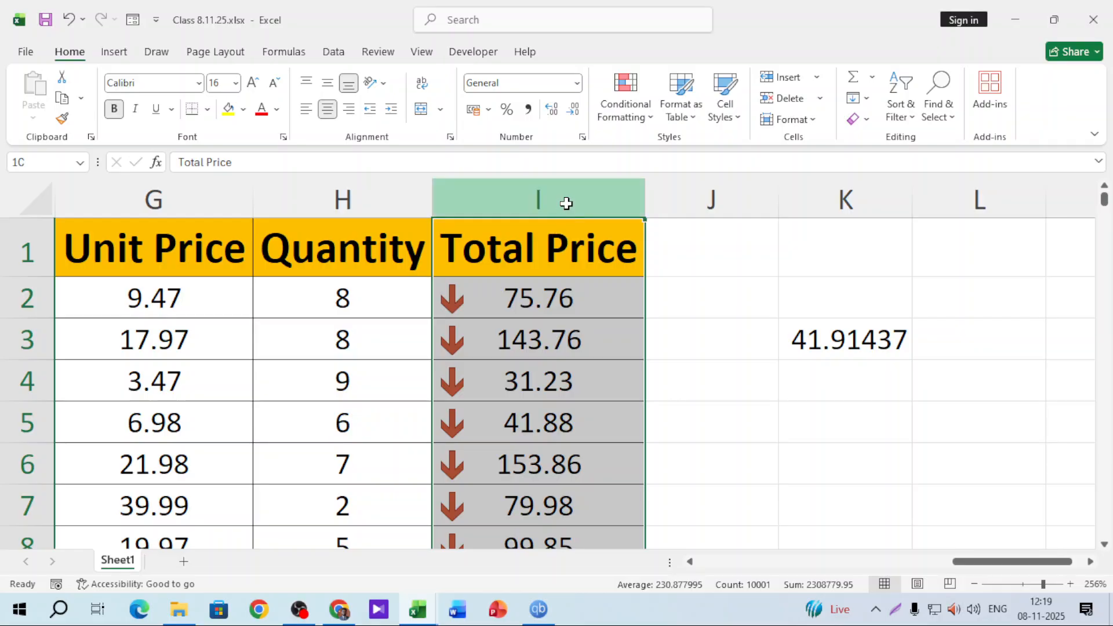
{"action": "left_click", "coordinate": [636, 113]}
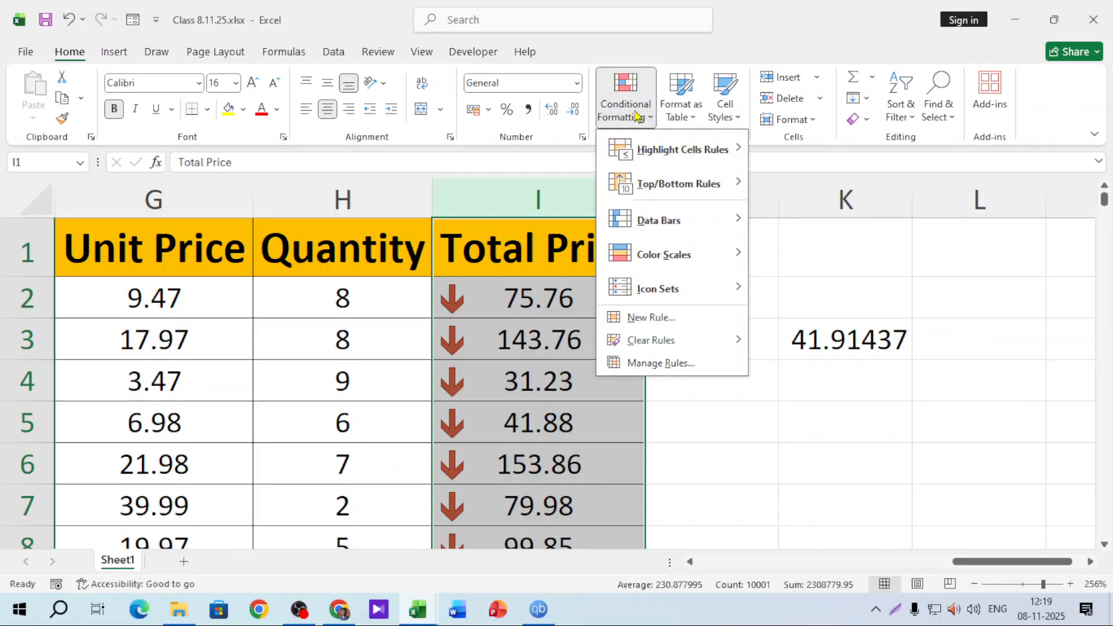
{"action": "mouse_move", "coordinate": [673, 347]}
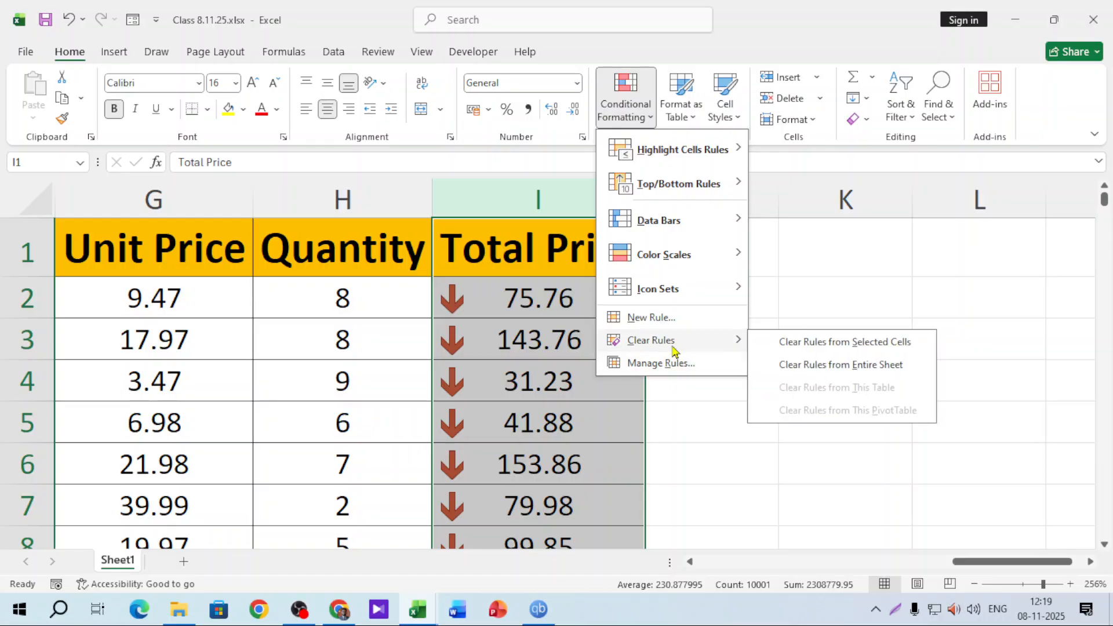
Clear the arrow icon rules from the entire sheet and zoom out to view the whole table
{"action": "left_click", "coordinate": [836, 365]}
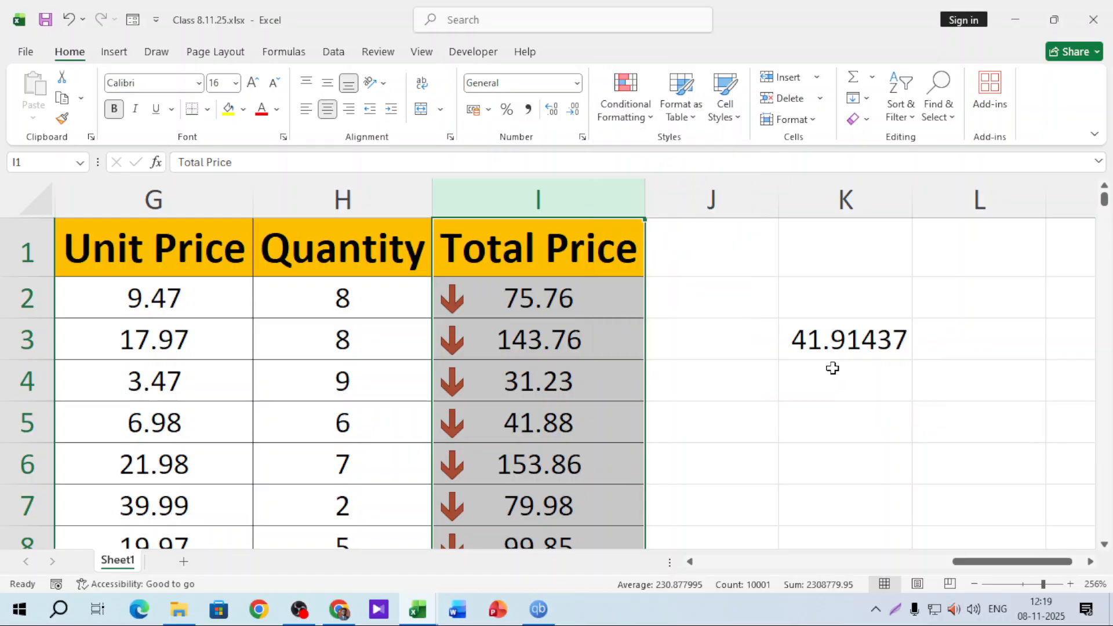
{"action": "left_click", "coordinate": [748, 409]}
{"action": "left_click_drag", "start_coordinate": [1034, 561], "coordinate": [796, 532]}
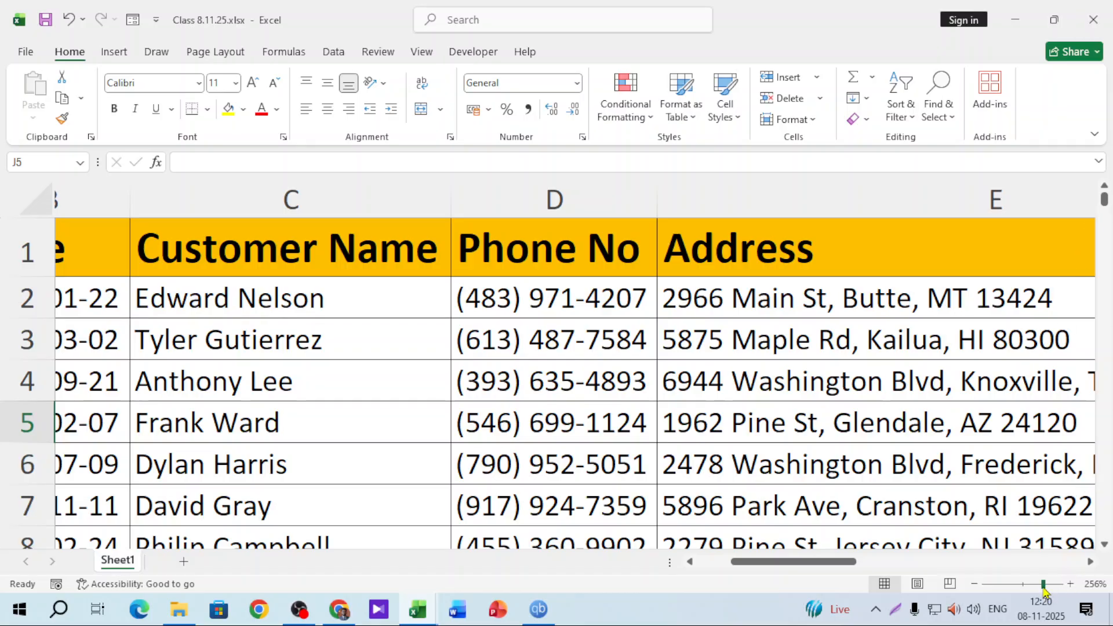
{"action": "left_click_drag", "start_coordinate": [1042, 584], "coordinate": [1021, 587]}
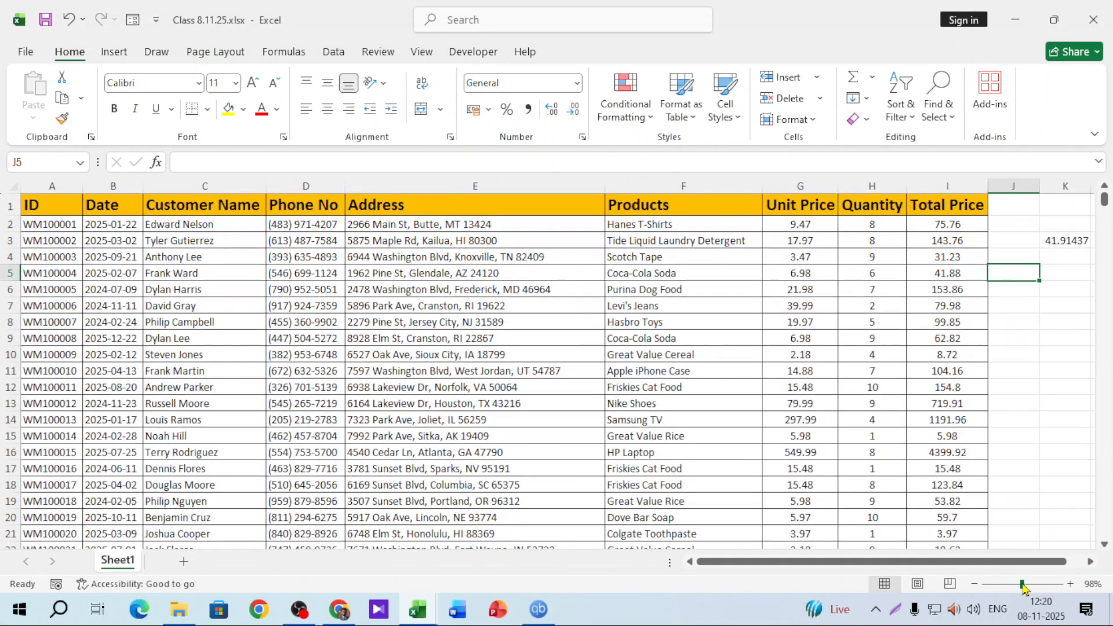
{"action": "left_click", "coordinate": [1084, 355]}
Add a new sheet, Sheet2, and enter the heading 'Number Formatting' in cell B2
{"action": "left_click", "coordinate": [183, 561]}
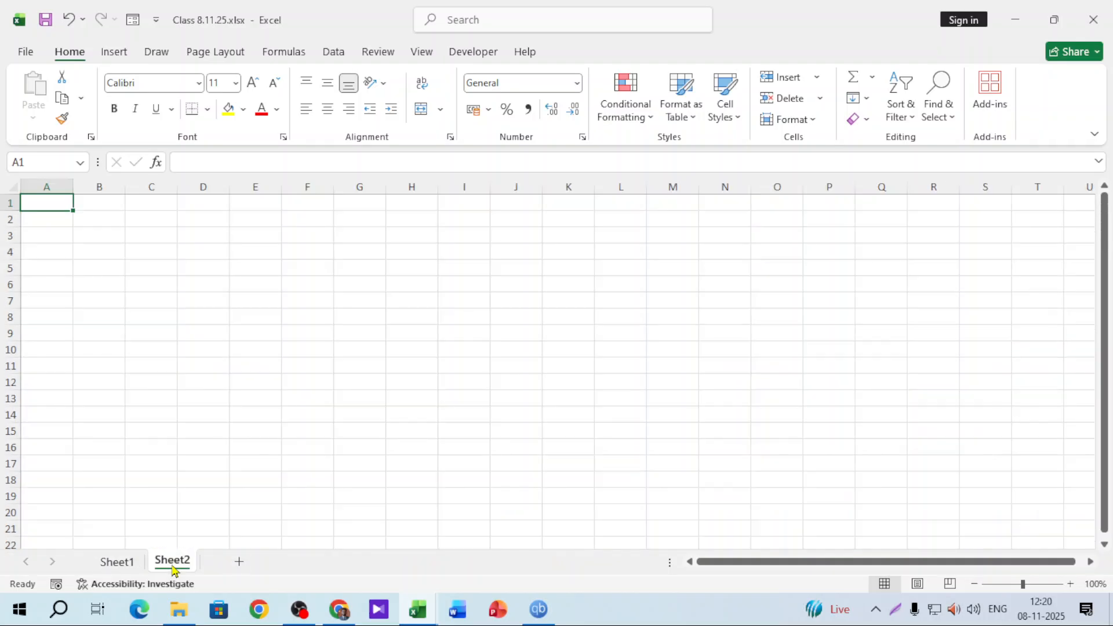
{"action": "left_click_drag", "start_coordinate": [1023, 584], "coordinate": [1025, 585]}
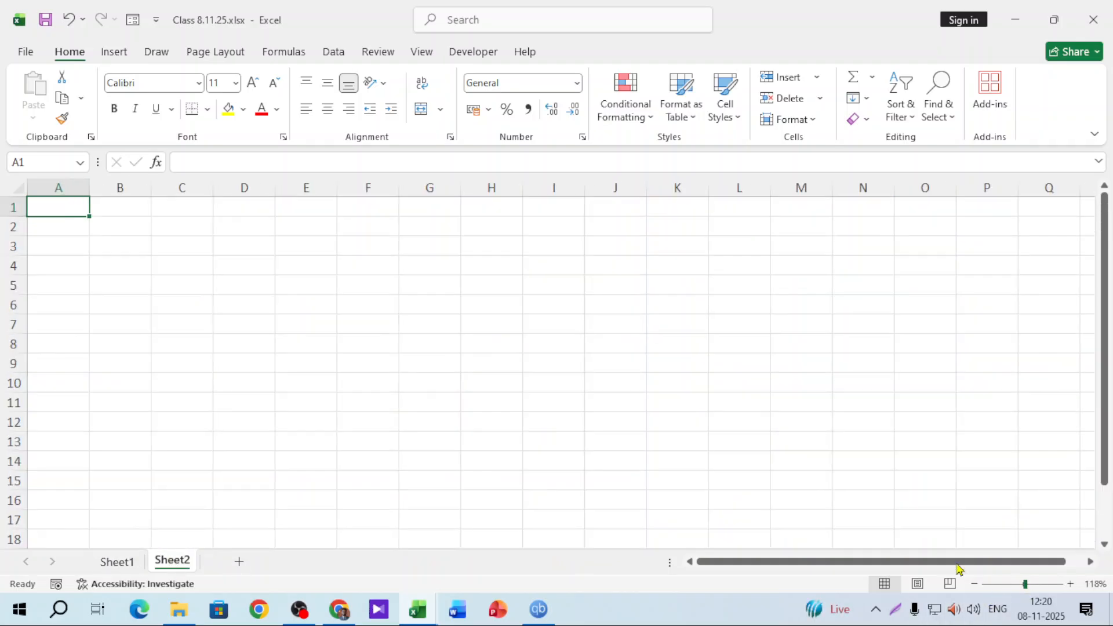
{"action": "left_click", "coordinate": [125, 229]}
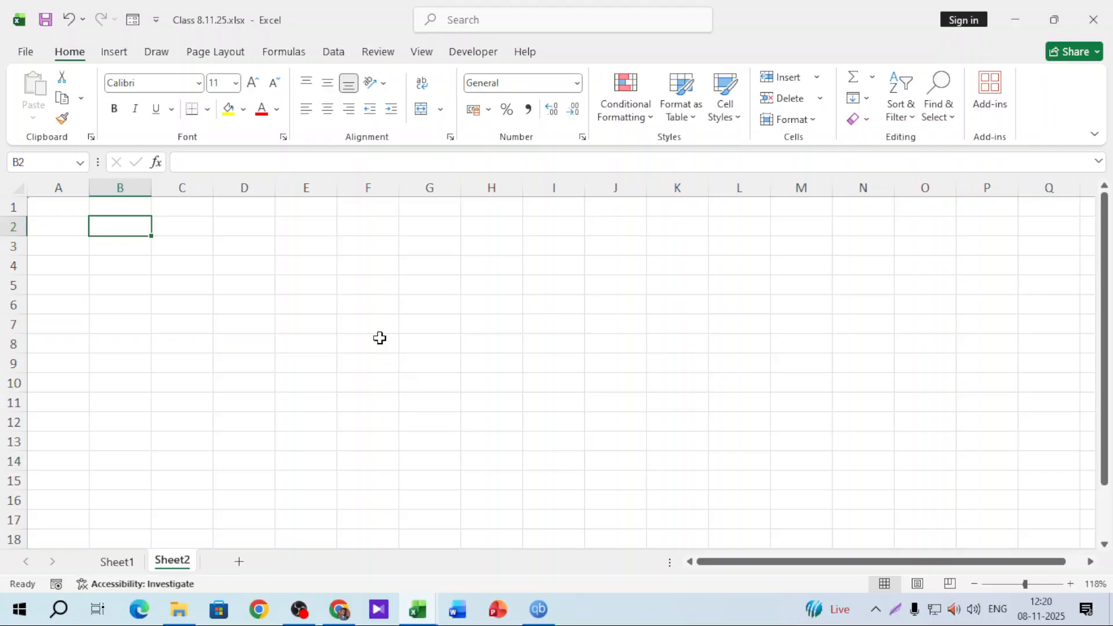
{"action": "type", "text": "Number F"}
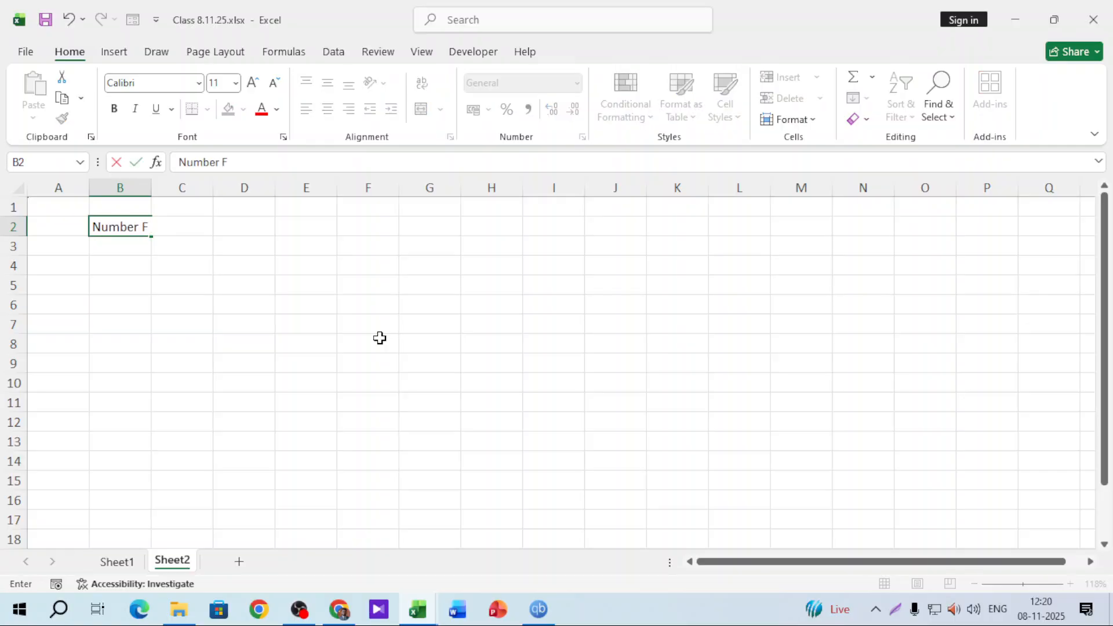
{"action": "type", "text": "ormatting"}
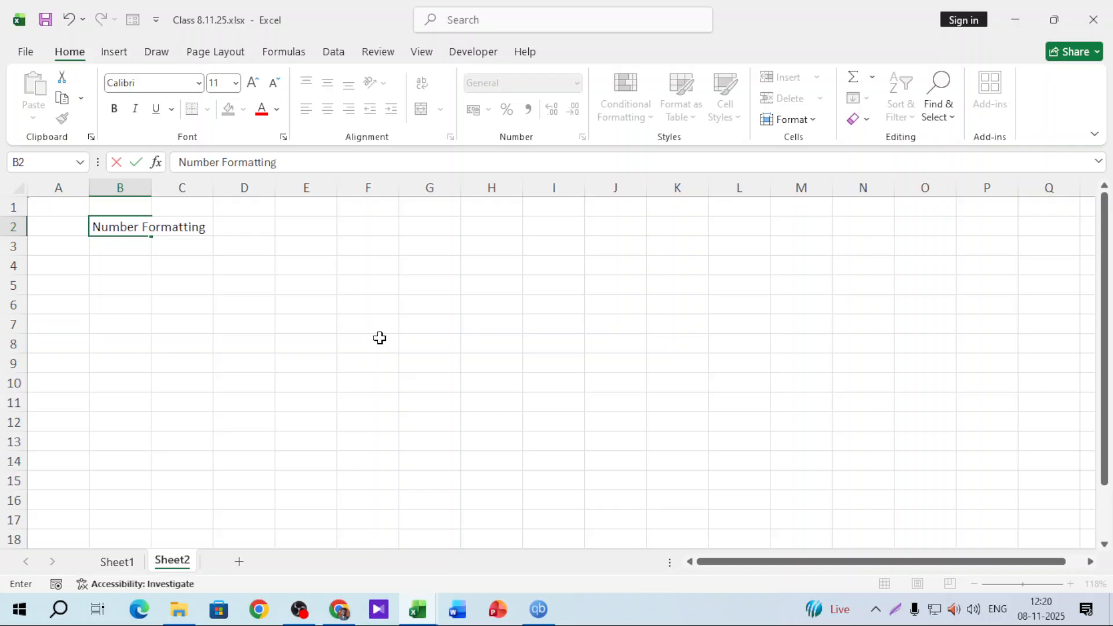
{"action": "left_click", "coordinate": [414, 324]}
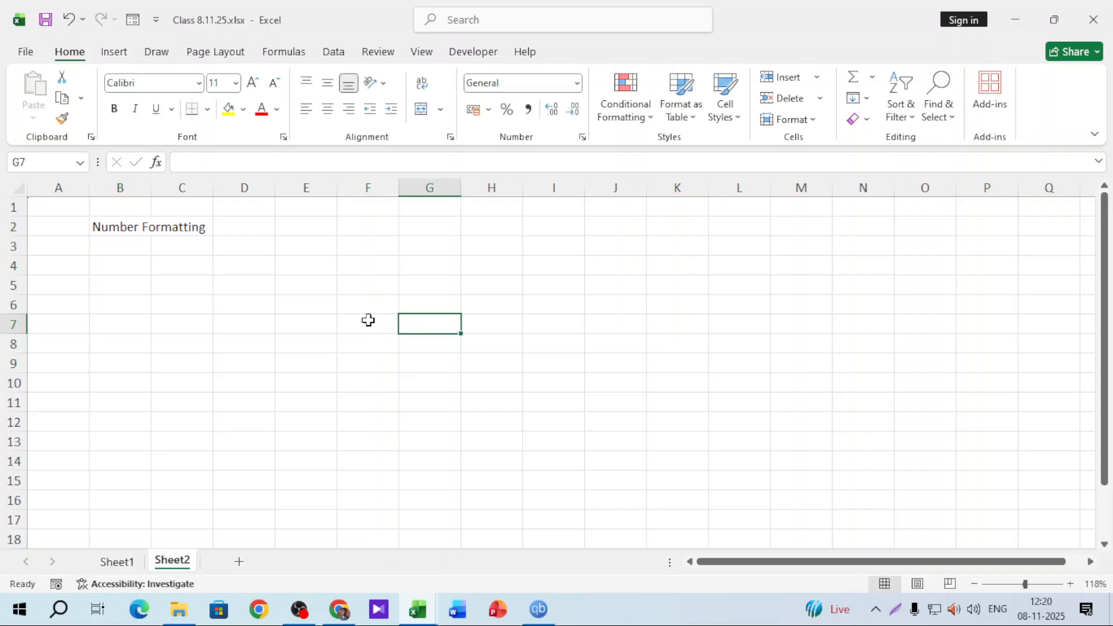
{"action": "left_click", "coordinate": [299, 609]}
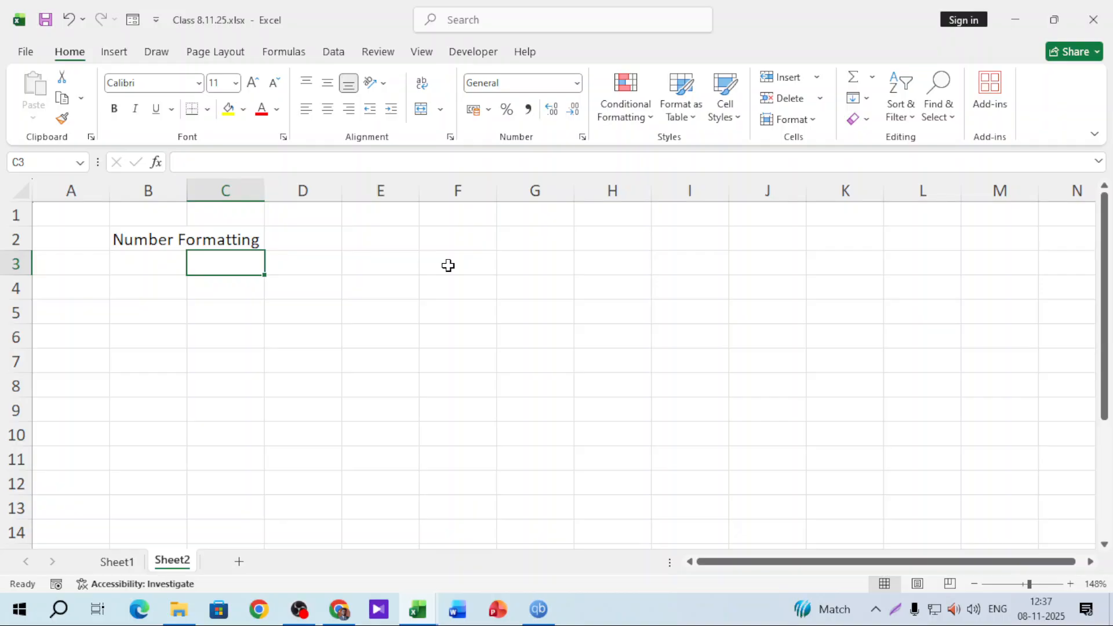
Type 'date' in F2, widen column F, and enter 8/11/25 in F3
{"action": "left_click", "coordinate": [458, 232]}
{"action": "type", "text": "date"}
{"action": "key", "text": "Return"}
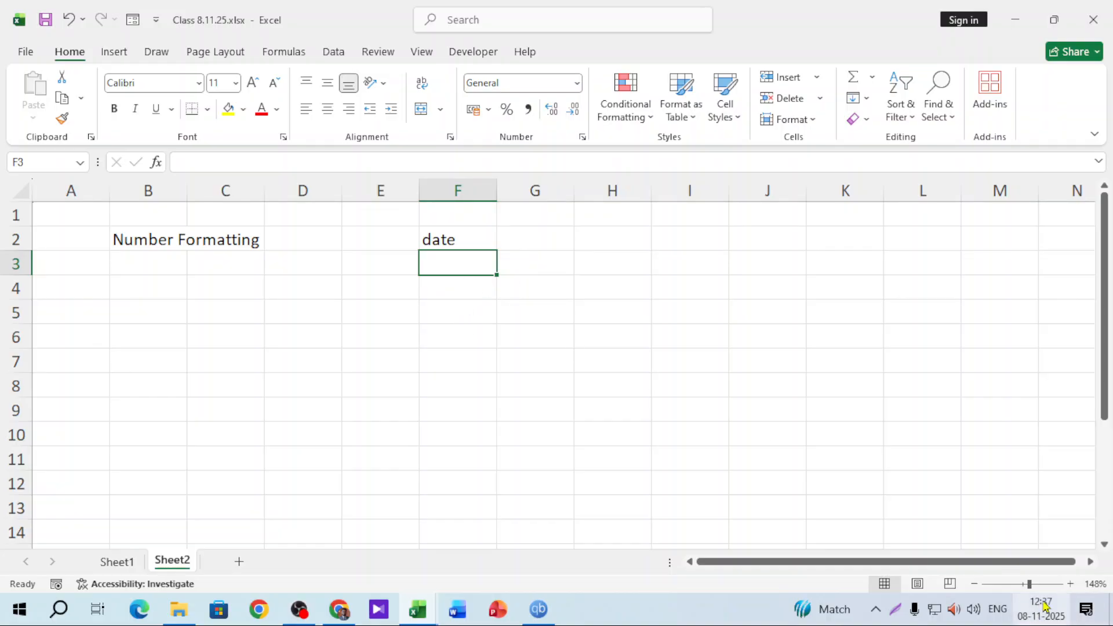
{"action": "mouse_move", "coordinate": [1048, 618]}
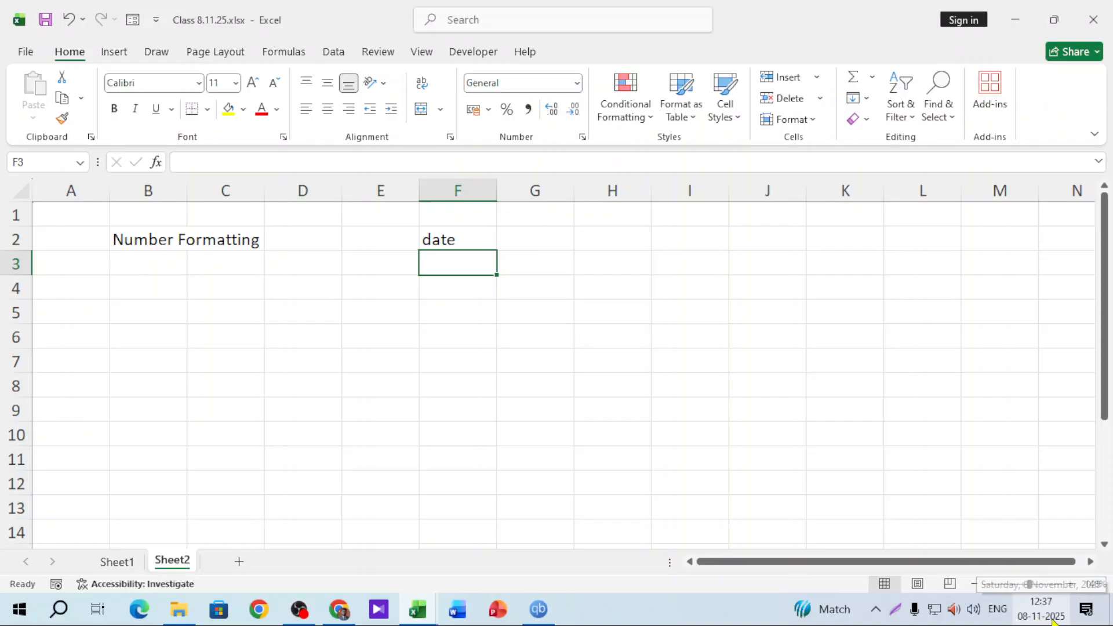
{"action": "left_click_drag", "start_coordinate": [496, 192], "coordinate": [530, 192]}
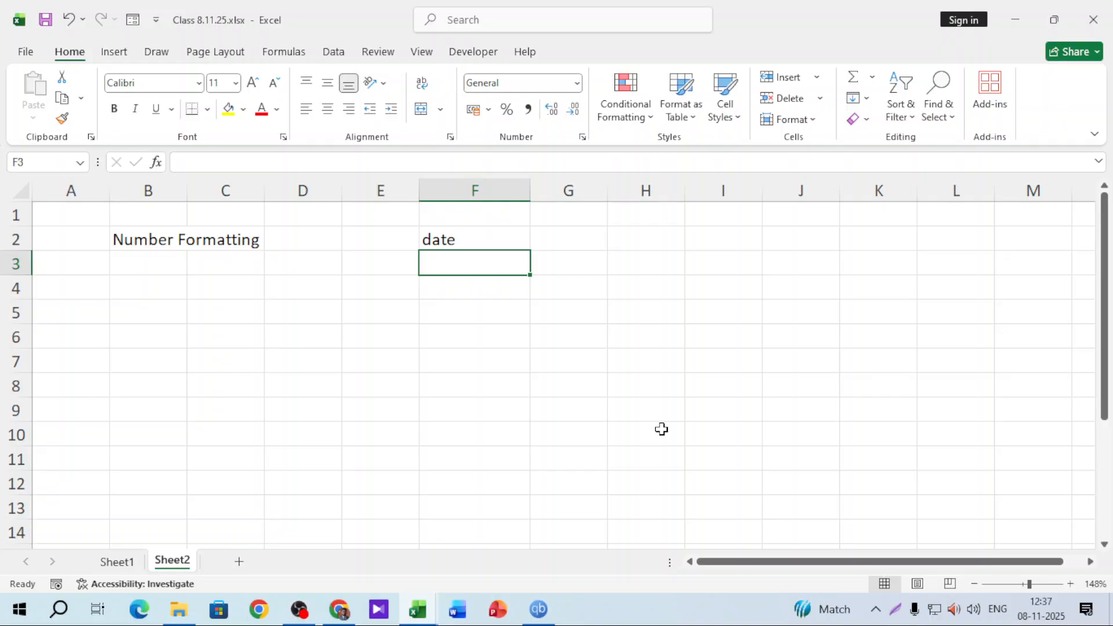
{"action": "type", "text": "8"}
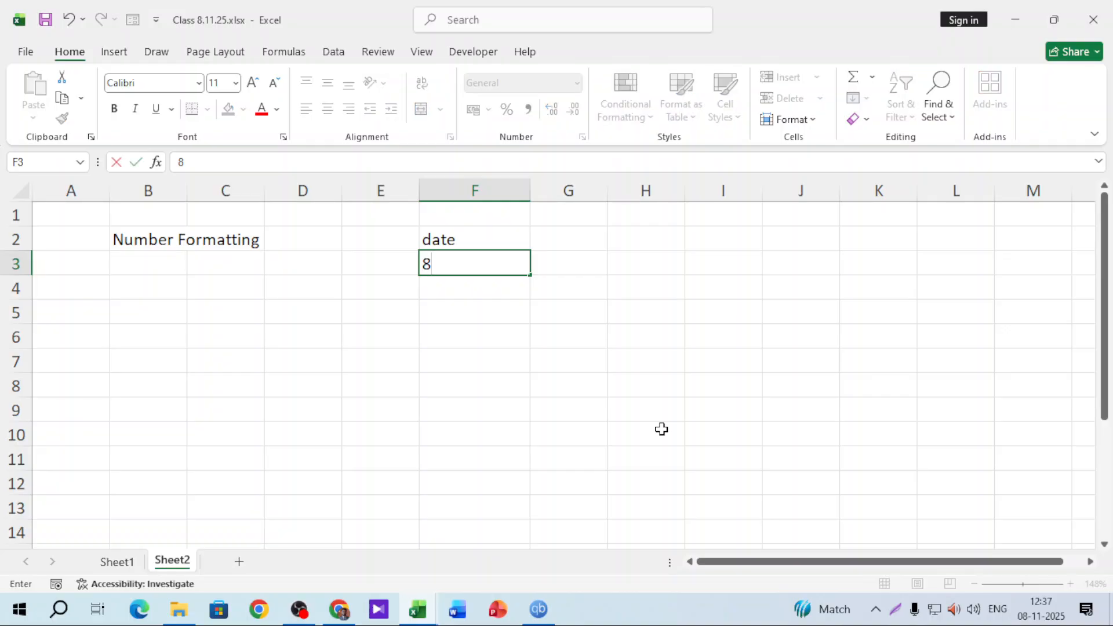
{"action": "type", "text": "/11/25"}
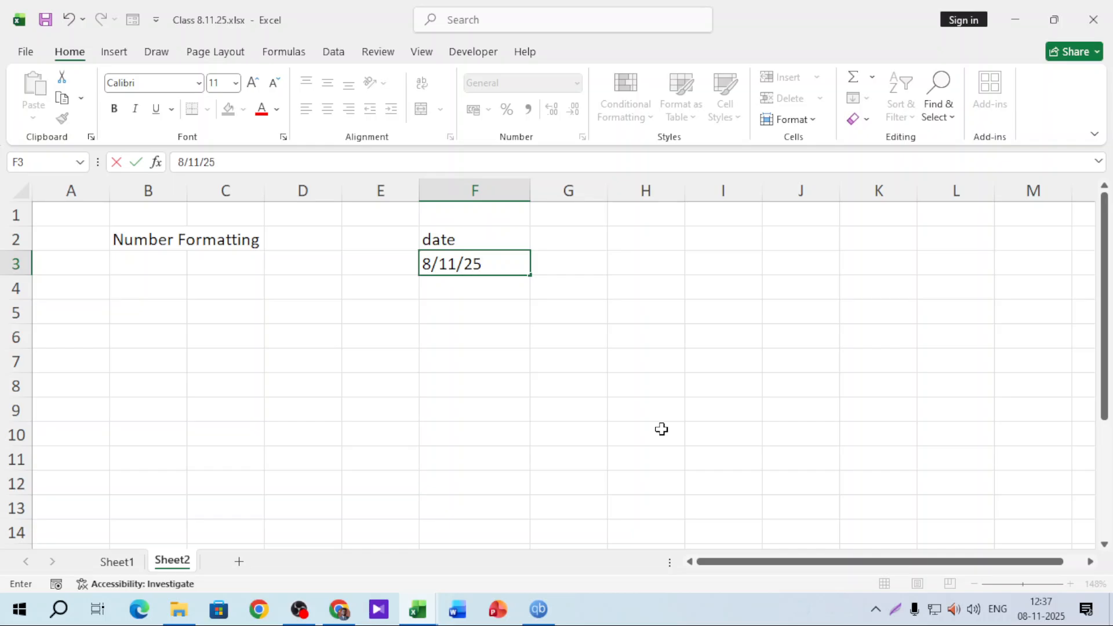
{"action": "key", "text": "Return"}
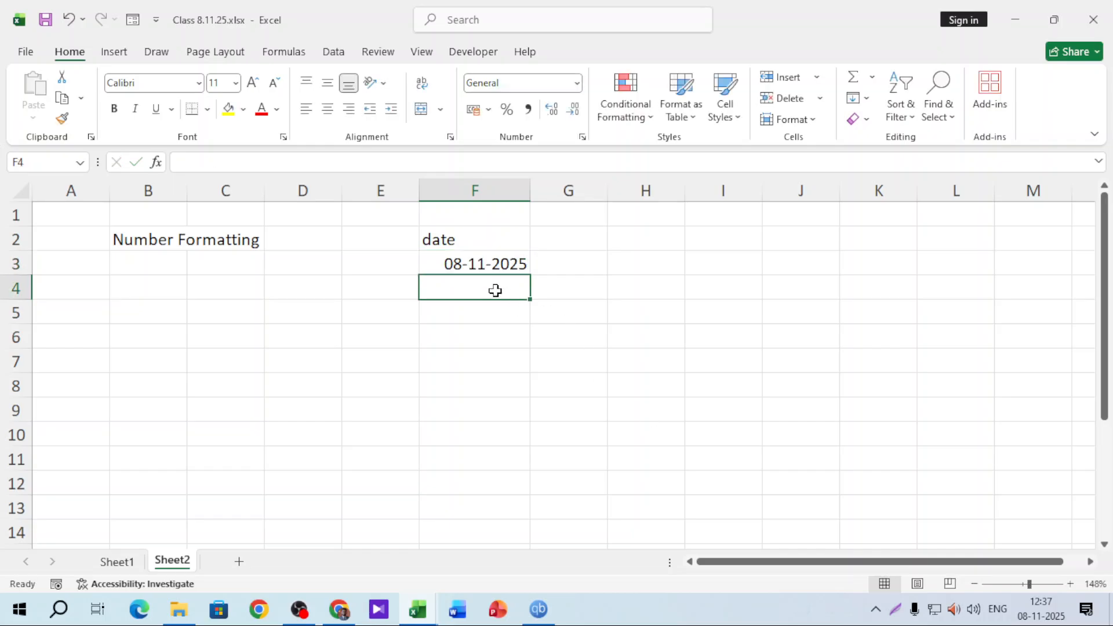
Widen column F to 19.71 and AutoFill consecutive dates down to row 13, undoing the extended fill
{"action": "left_click", "coordinate": [487, 263]}
{"action": "left_click_drag", "start_coordinate": [530, 191], "coordinate": [599, 187]}
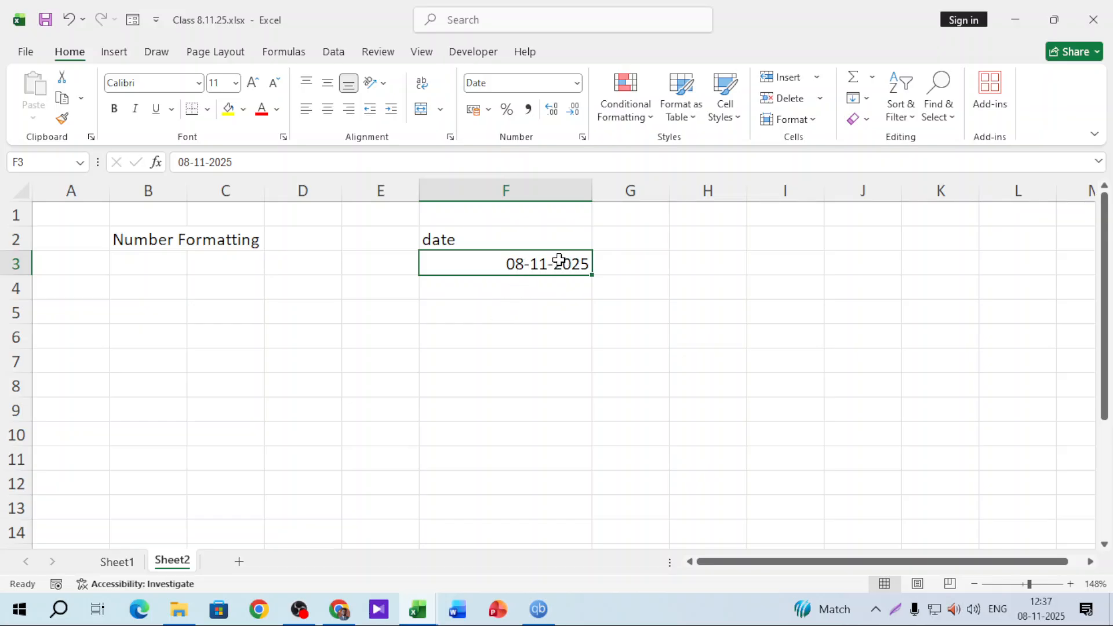
{"action": "left_click_drag", "start_coordinate": [591, 274], "coordinate": [582, 511]}
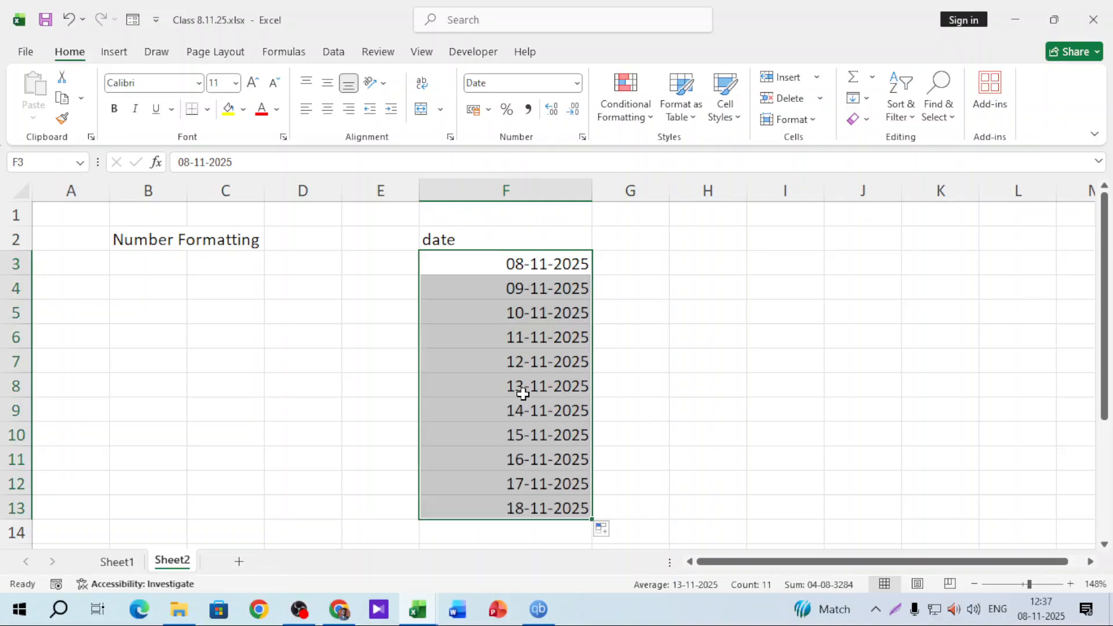
{"action": "scroll", "coordinate": [521, 394], "scroll_direction": "down", "scroll_amount": 2}
{"action": "left_click_drag", "start_coordinate": [597, 371], "coordinate": [597, 463]}
{"action": "key", "text": "ctrl+z"}
{"action": "key", "text": "ctrl+z"}
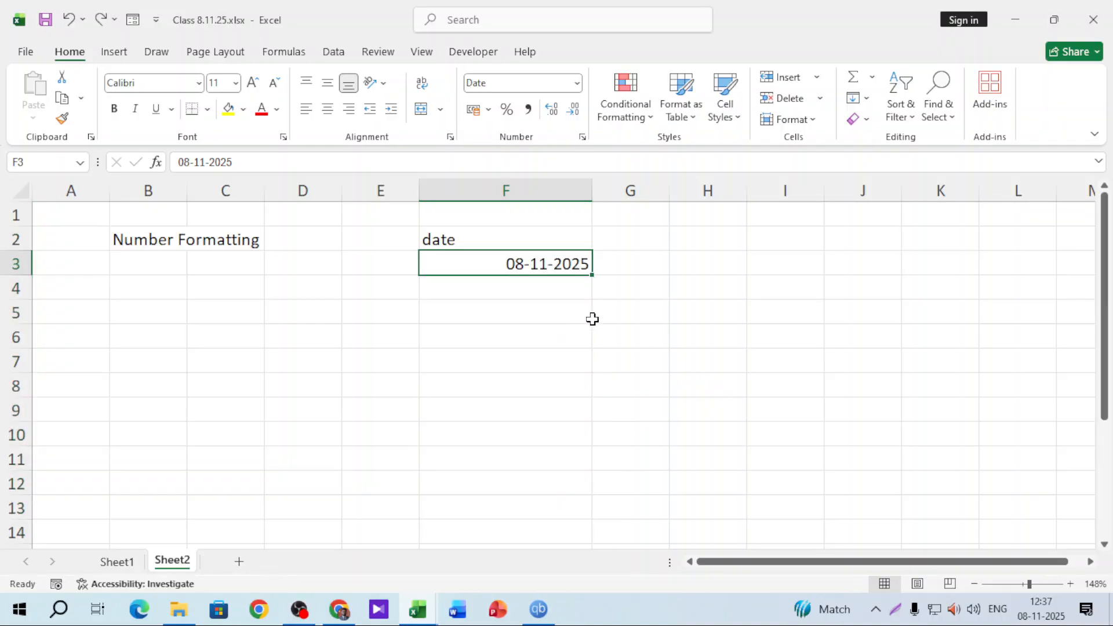
Enter 10/11/2025 in F4, fill a two-day date series to row 13, then undo it
{"action": "left_click", "coordinate": [561, 303]}
{"action": "left_click", "coordinate": [562, 297]}
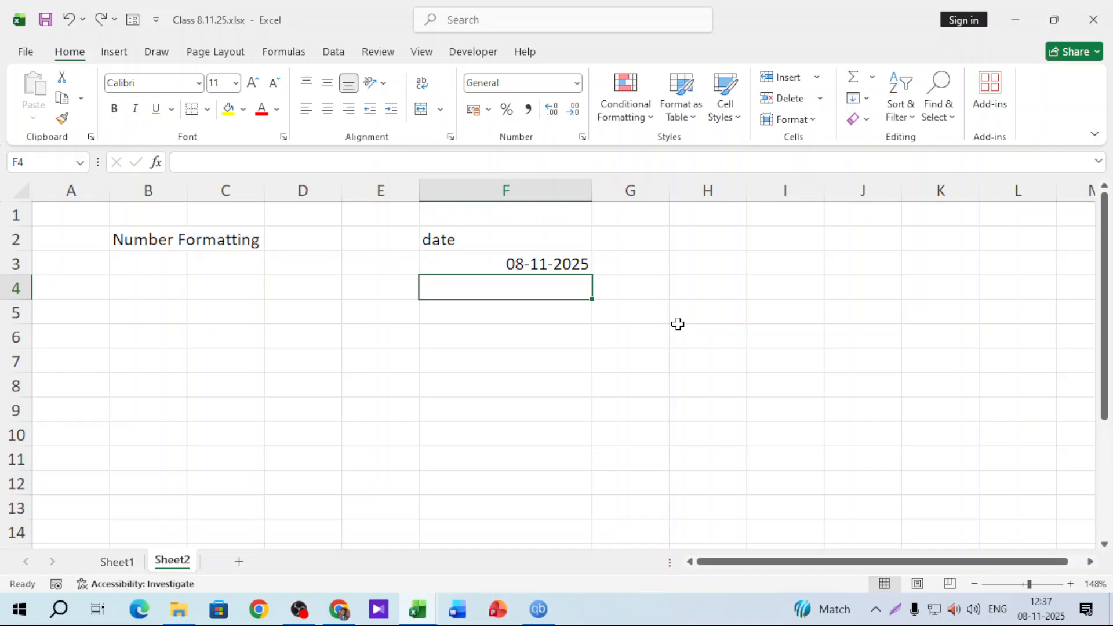
{"action": "type", "text": "10"}
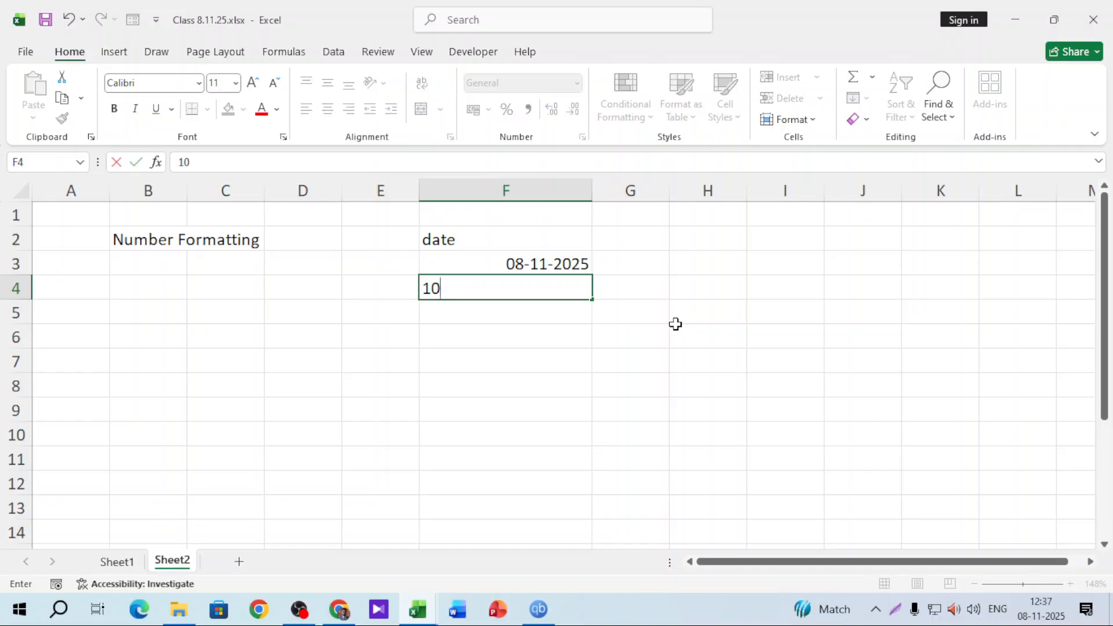
{"action": "type", "text": "/11/2025"}
{"action": "key", "text": "Return"}
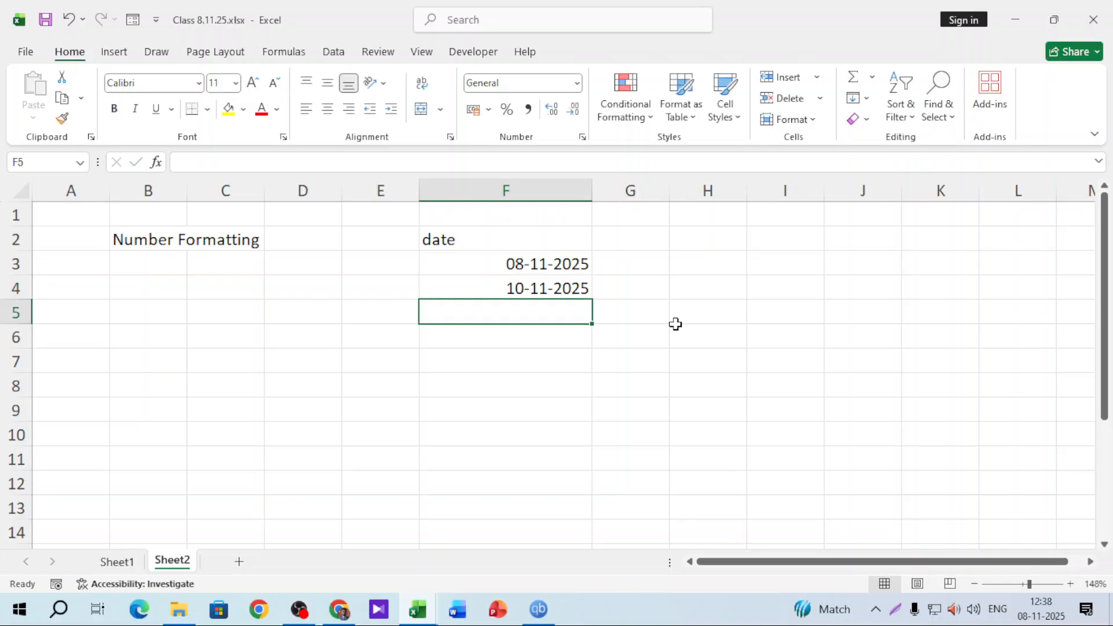
{"action": "left_click_drag", "start_coordinate": [551, 263], "coordinate": [620, 516]}
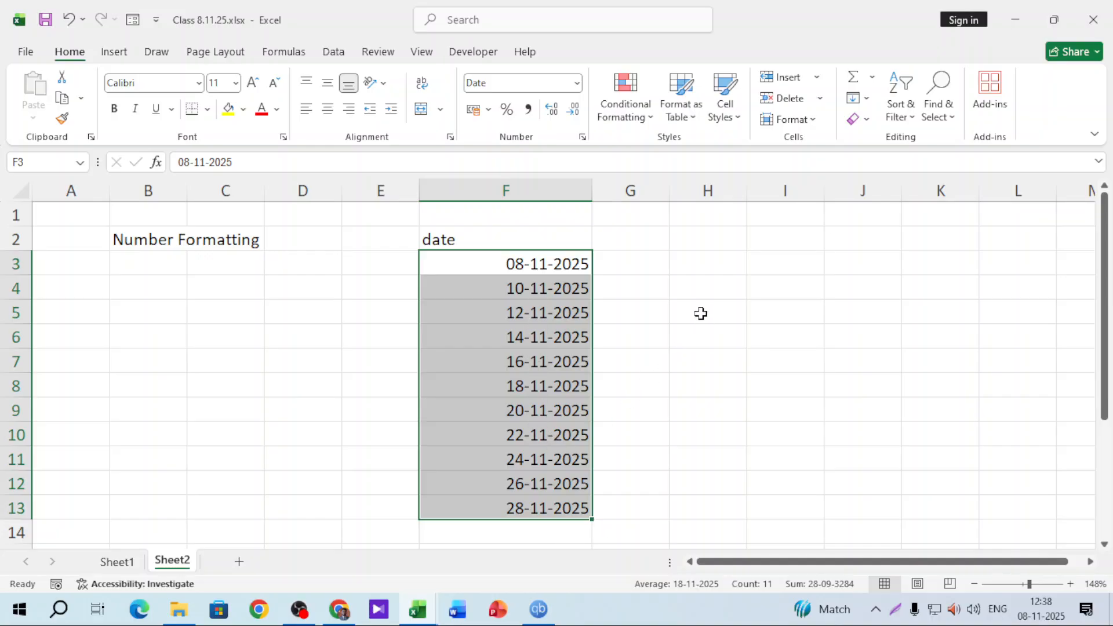
{"action": "key", "text": "ctrl+z"}
{"action": "key", "text": "ctrl+z"}
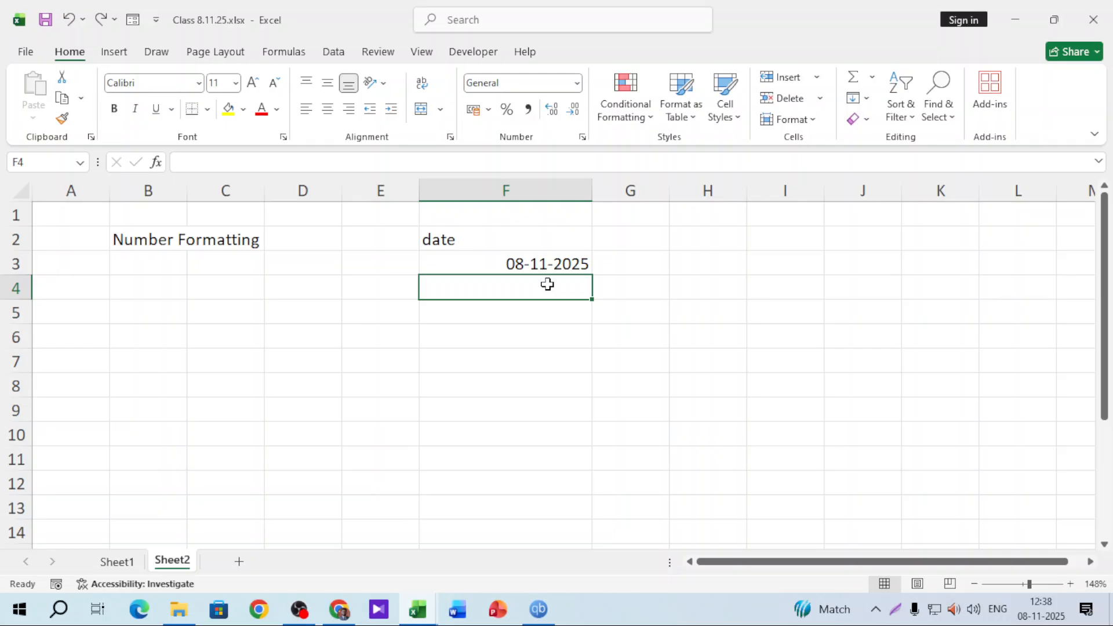
{"action": "left_click", "coordinate": [557, 264]}
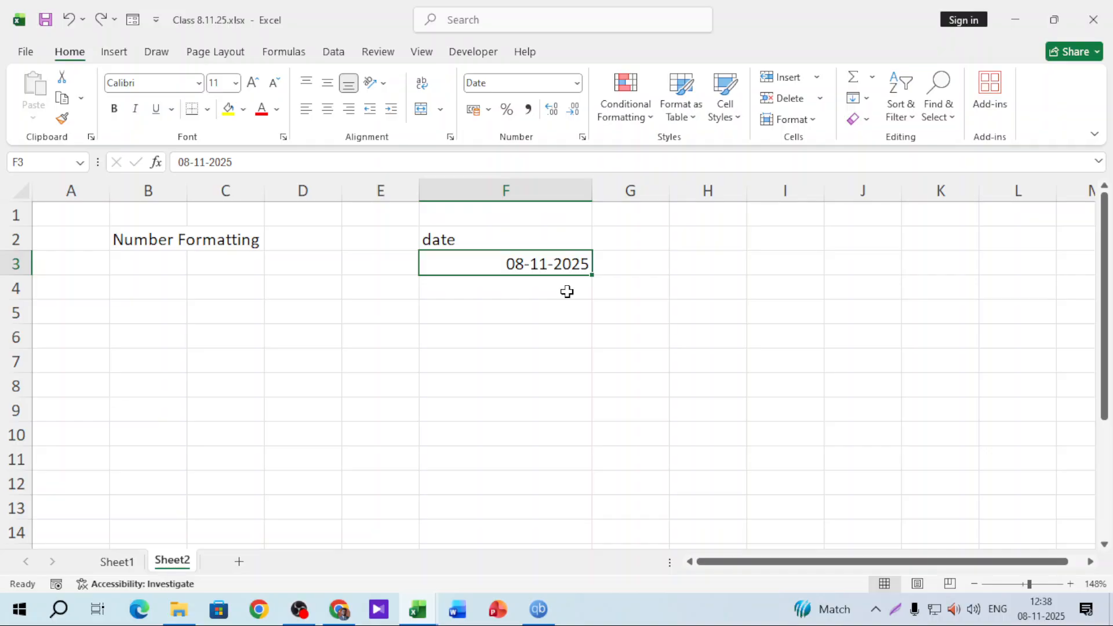
Move the date label and 08-11-2025 up to F1:F2, and make F1 bold on yellow fill
{"action": "mouse_move", "coordinate": [473, 239]}
{"action": "left_mouse_down"}
{"action": "mouse_move", "coordinate": [496, 272]}
{"action": "mouse_move", "coordinate": [490, 251]}
{"action": "left_mouse_up"}
{"action": "left_click", "coordinate": [493, 303]}
{"action": "left_click", "coordinate": [500, 223]}
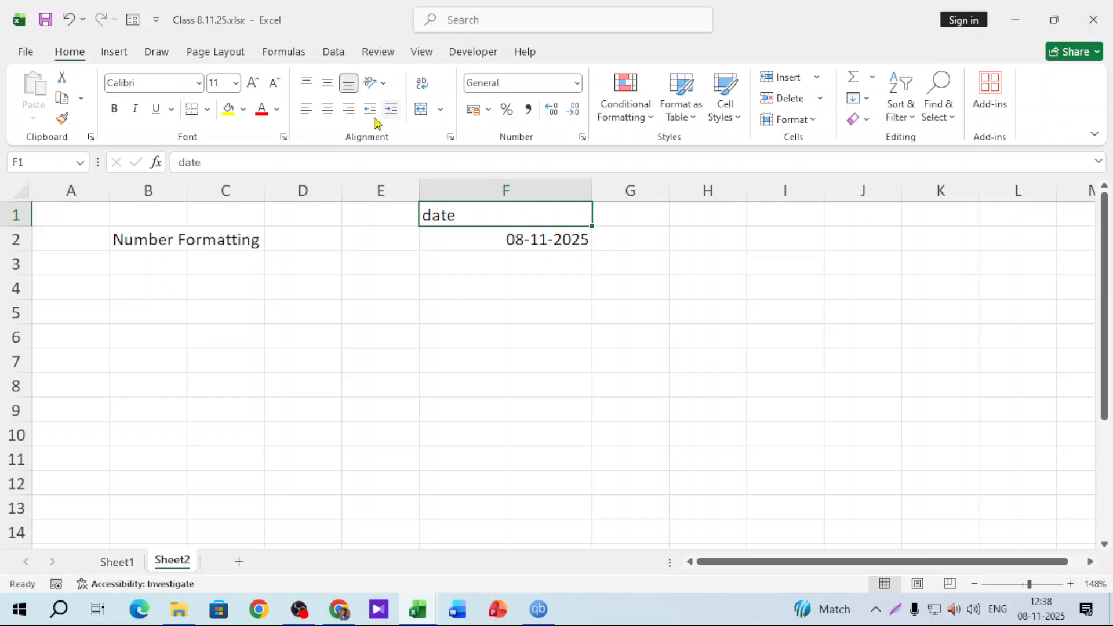
{"action": "left_click", "coordinate": [228, 109]}
{"action": "left_click", "coordinate": [114, 109]}
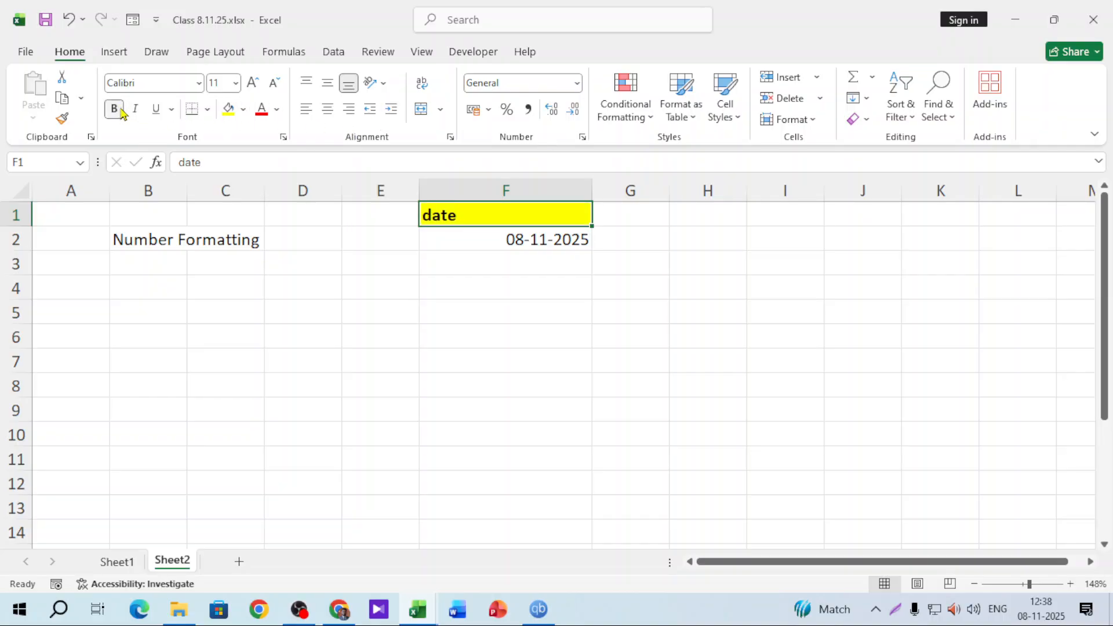
{"action": "left_click", "coordinate": [558, 234]}
{"action": "left_click", "coordinate": [571, 187]}
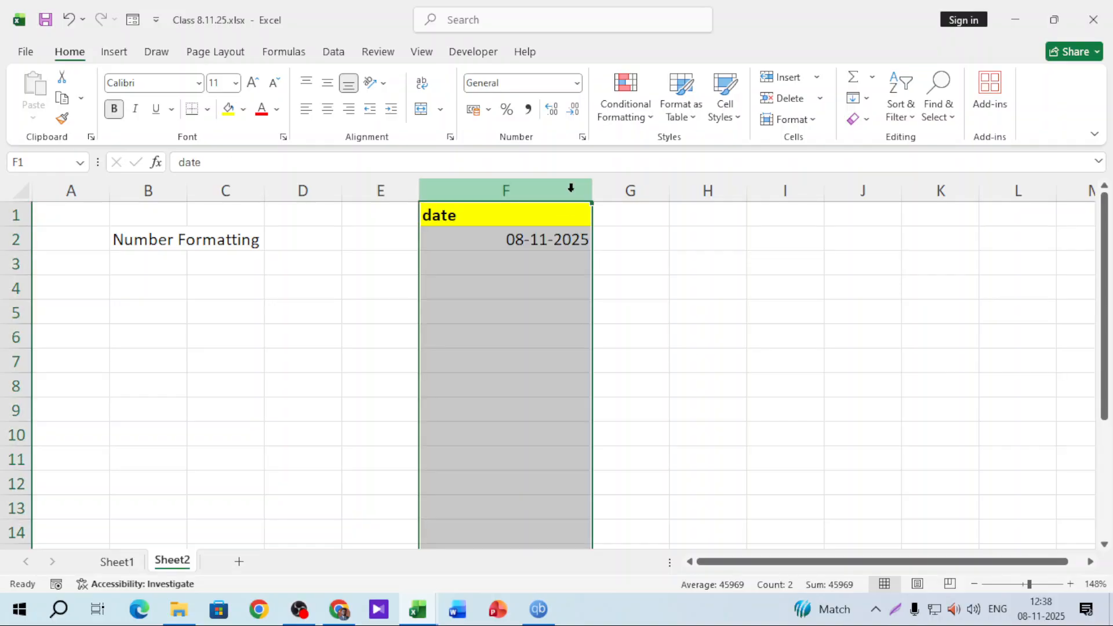
{"action": "left_click", "coordinate": [577, 83]}
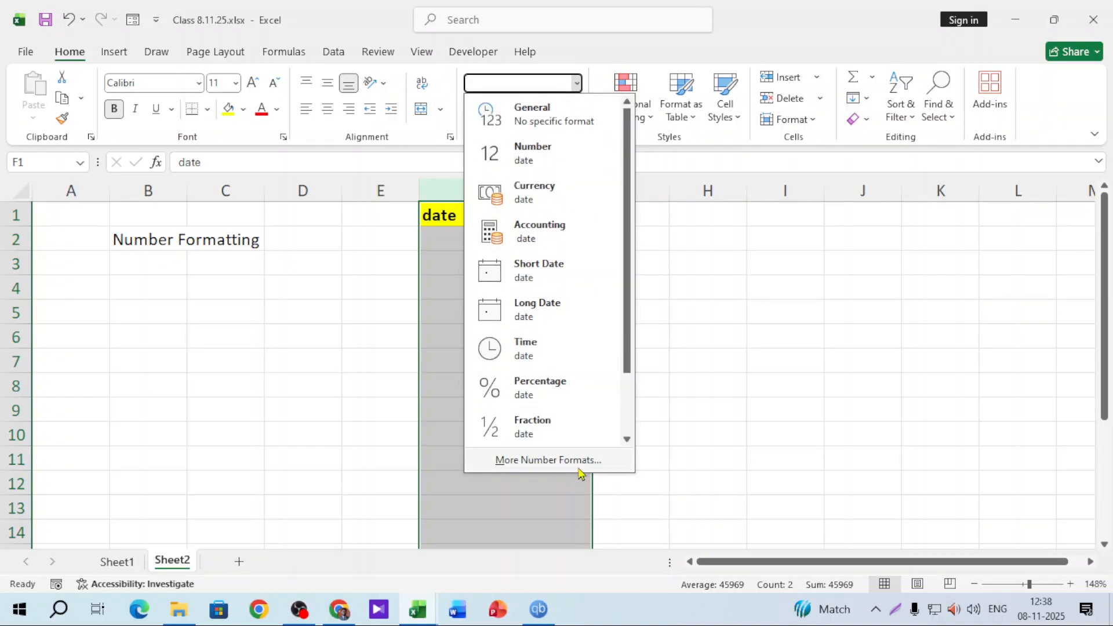
Apply the *Wednesday, 14 March, 2012 long date format to column F
{"action": "left_click", "coordinate": [579, 470]}
{"action": "left_click_drag", "start_coordinate": [665, 156], "coordinate": [802, 157]}
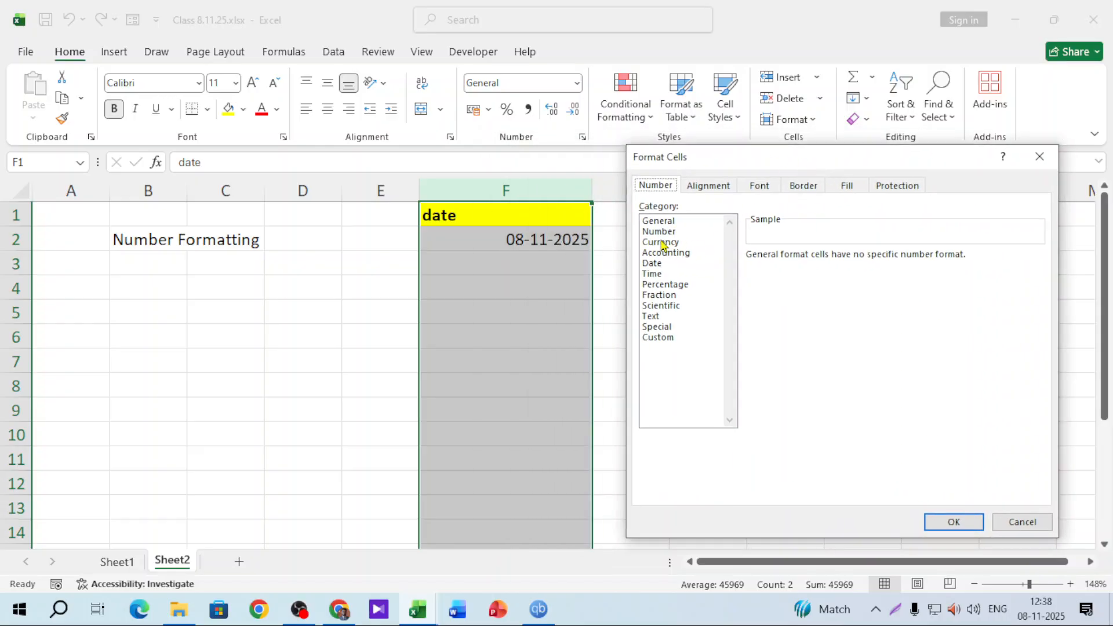
{"action": "left_click", "coordinate": [655, 265]}
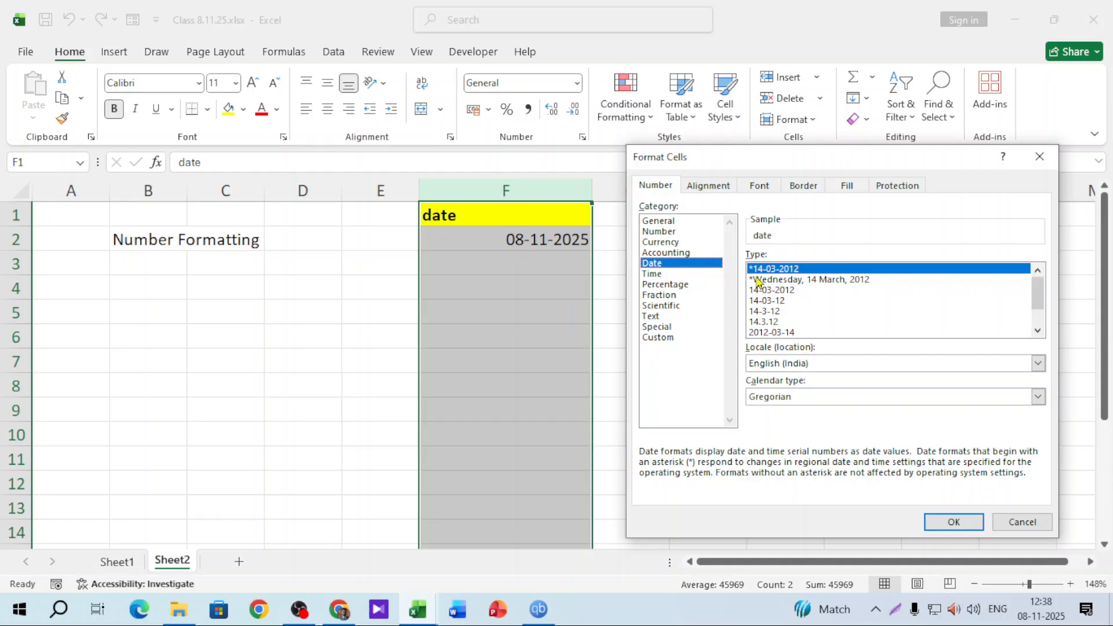
{"action": "left_click", "coordinate": [774, 282]}
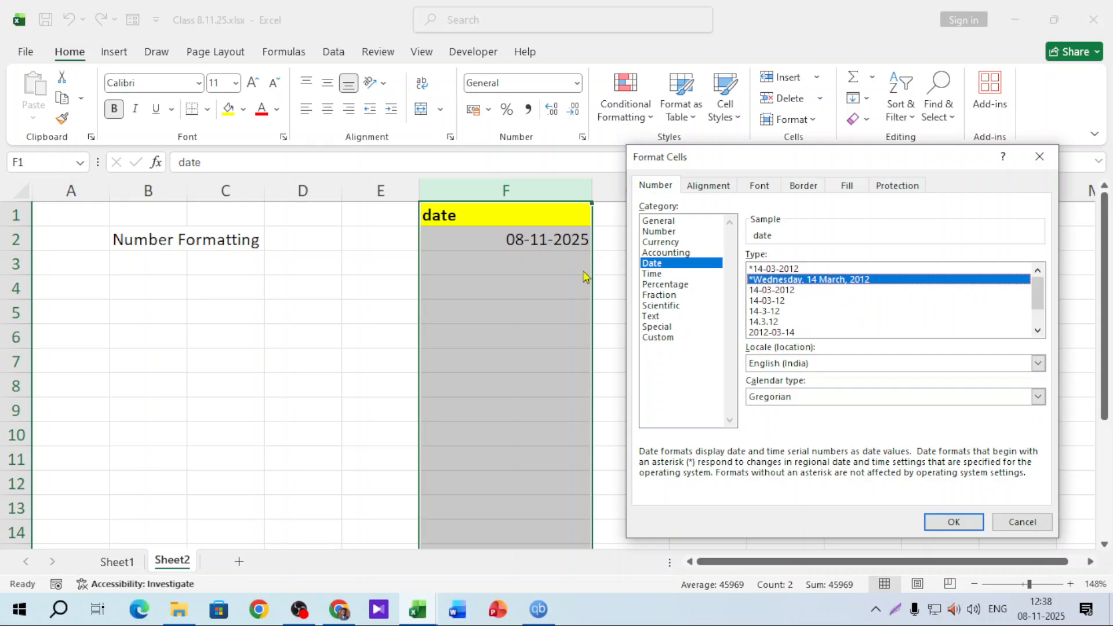
{"action": "left_click", "coordinate": [953, 524]}
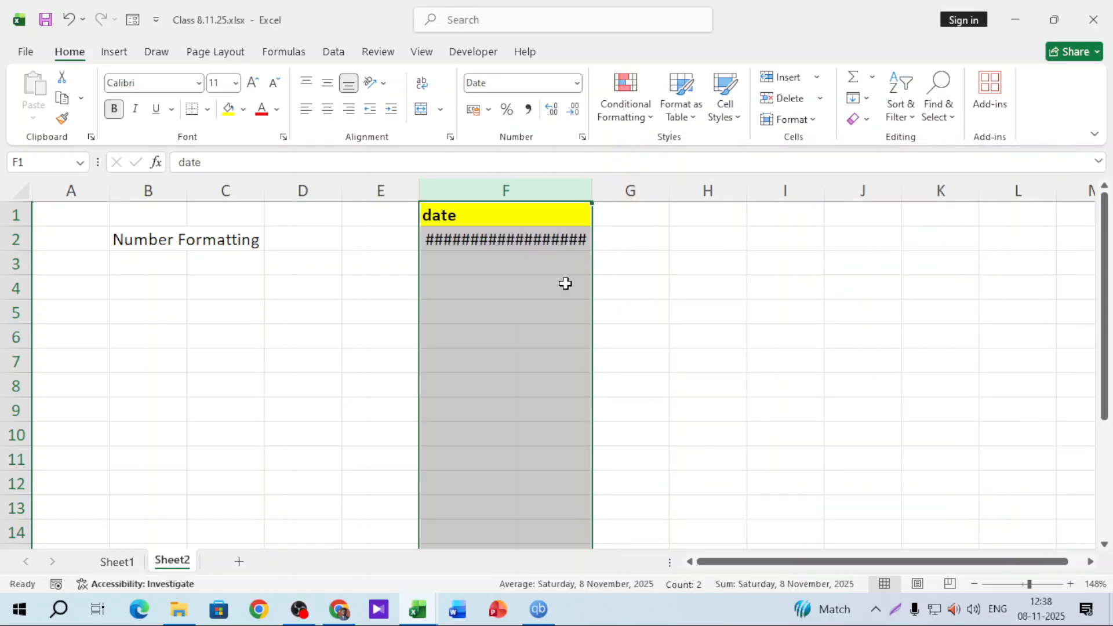
Widen column F so Saturday, 8 November, 2025 shows in full
{"action": "left_click", "coordinate": [566, 283]}
{"action": "left_click_drag", "start_coordinate": [599, 188], "coordinate": [690, 193]}
{"action": "left_click", "coordinate": [618, 243]}
{"action": "left_click", "coordinate": [620, 257]}
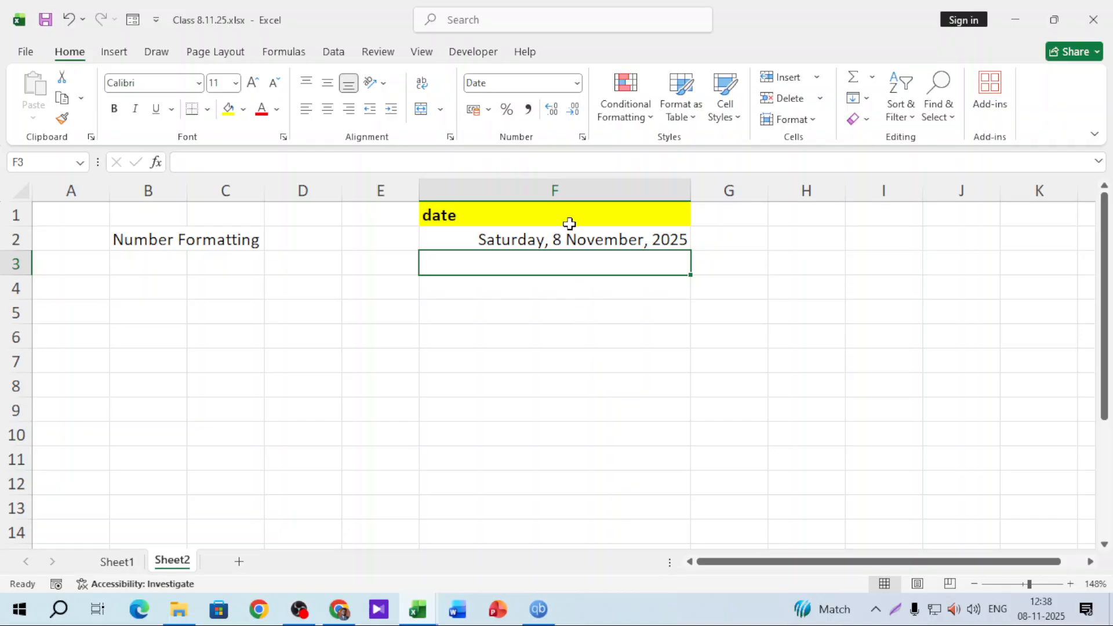
Enter 9/11/25 in F3 so Sunday, 9 November, 2025 appears below F2's date
{"action": "left_click", "coordinate": [568, 189]}
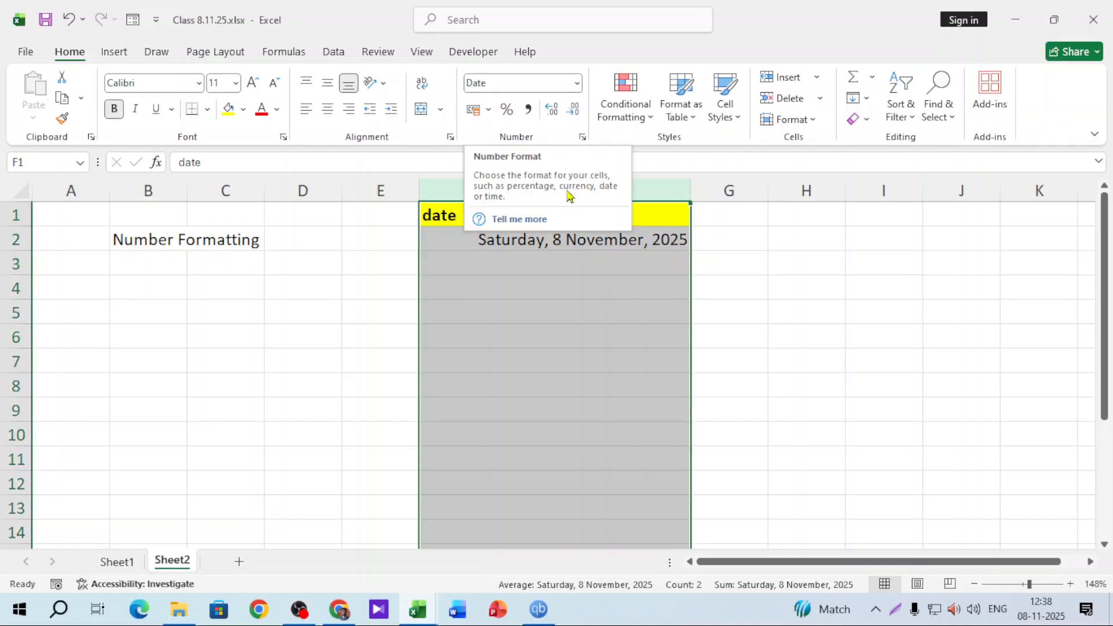
{"action": "left_click", "coordinate": [528, 240]}
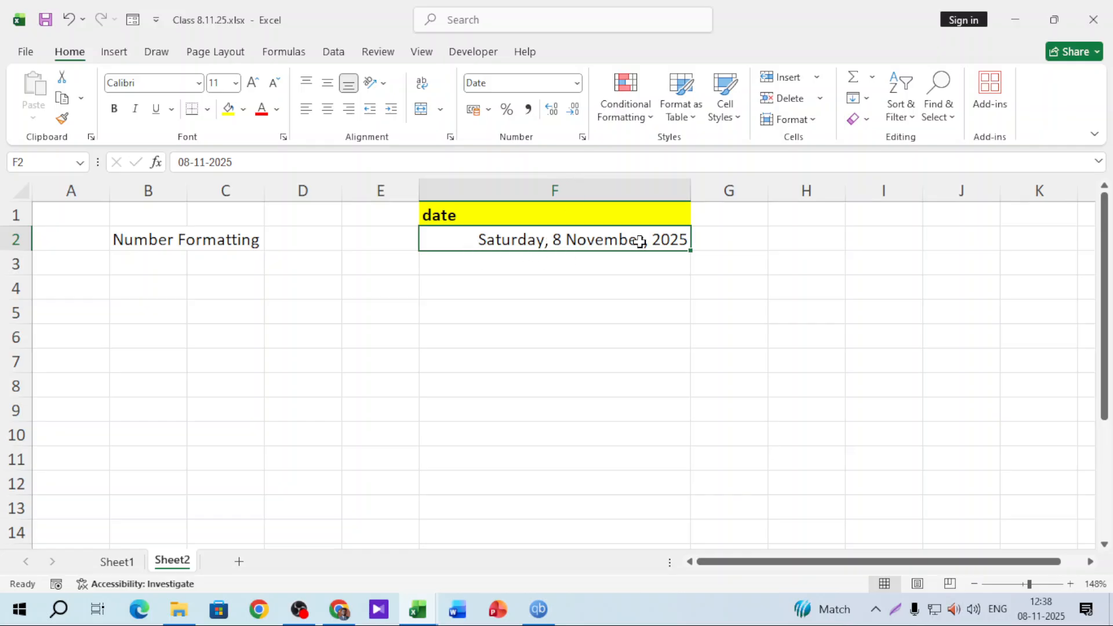
{"action": "left_click", "coordinate": [603, 265]}
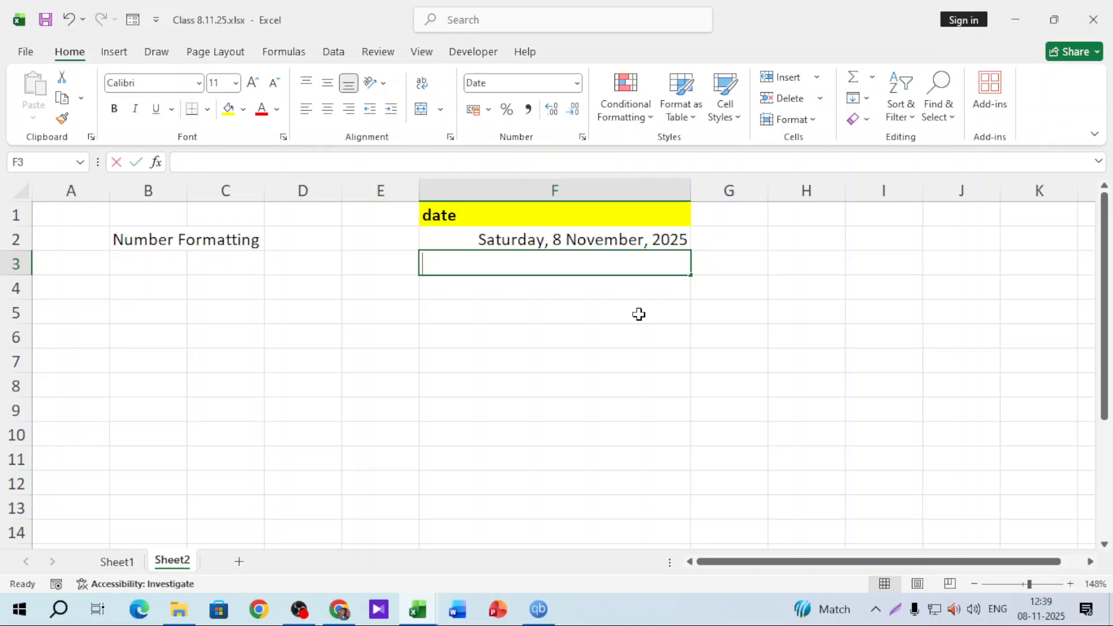
{"action": "type", "text": "9/11/"}
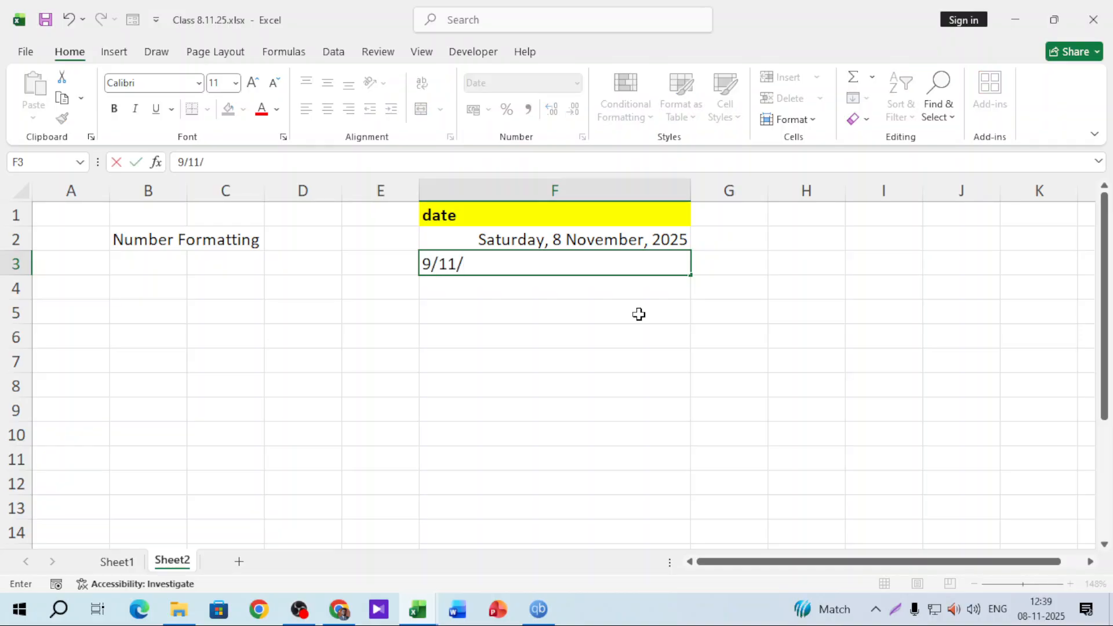
{"action": "type", "text": "25"}
{"action": "key", "text": "Return"}
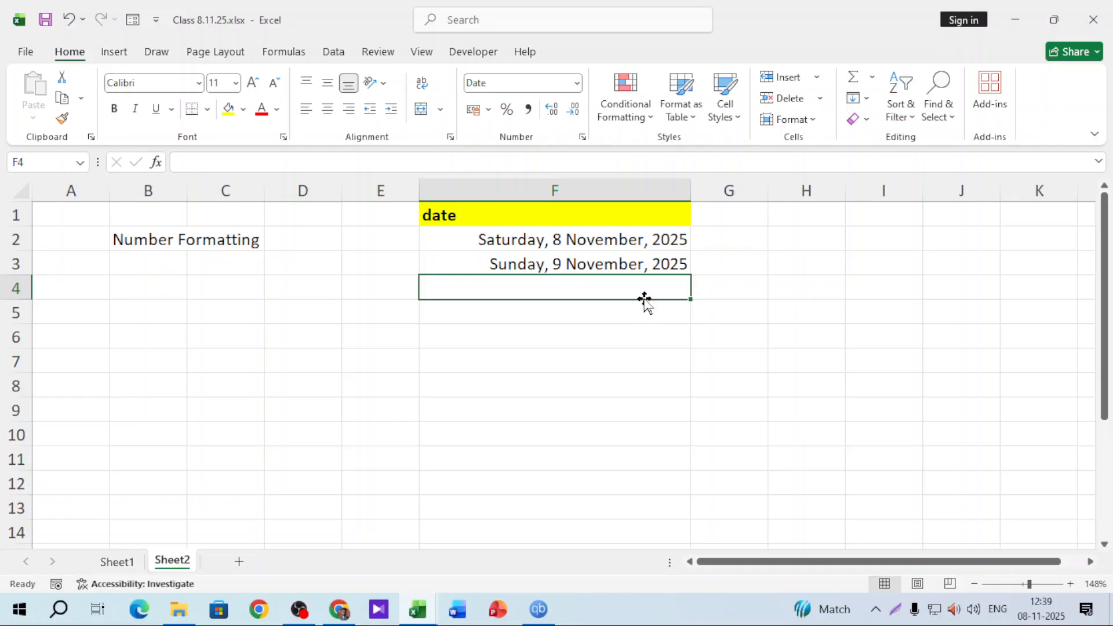
{"action": "left_click", "coordinate": [630, 190]}
Set the date locale to Bangla (Bangladesh) and apply its long date with weekday
{"action": "left_click", "coordinate": [577, 83]}
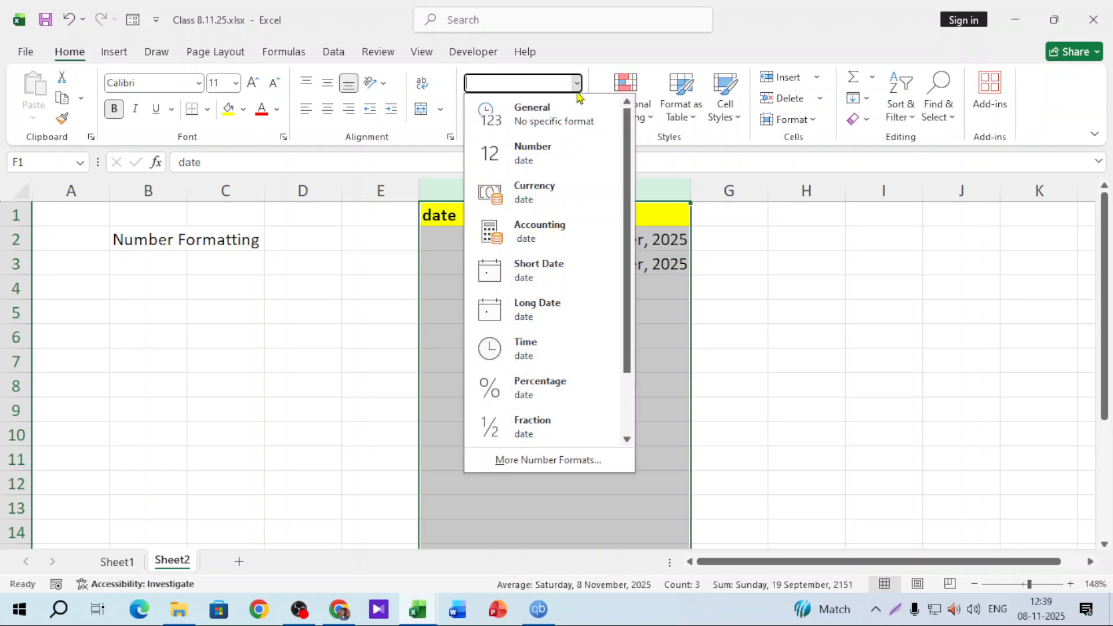
{"action": "left_click", "coordinate": [558, 461]}
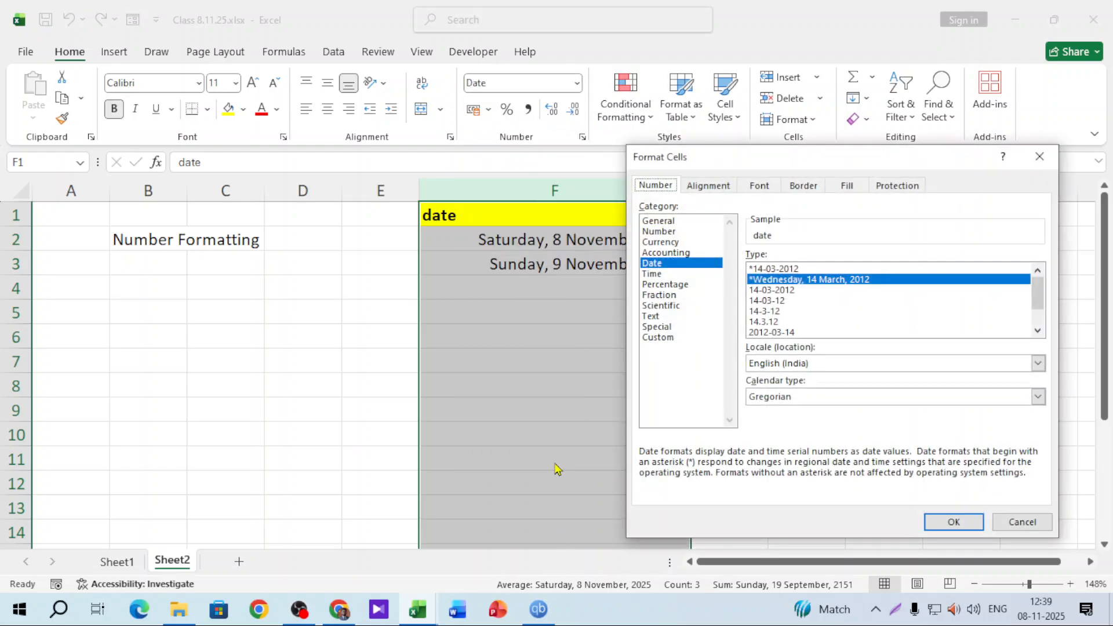
{"action": "left_click_drag", "start_coordinate": [898, 165], "coordinate": [881, 149]}
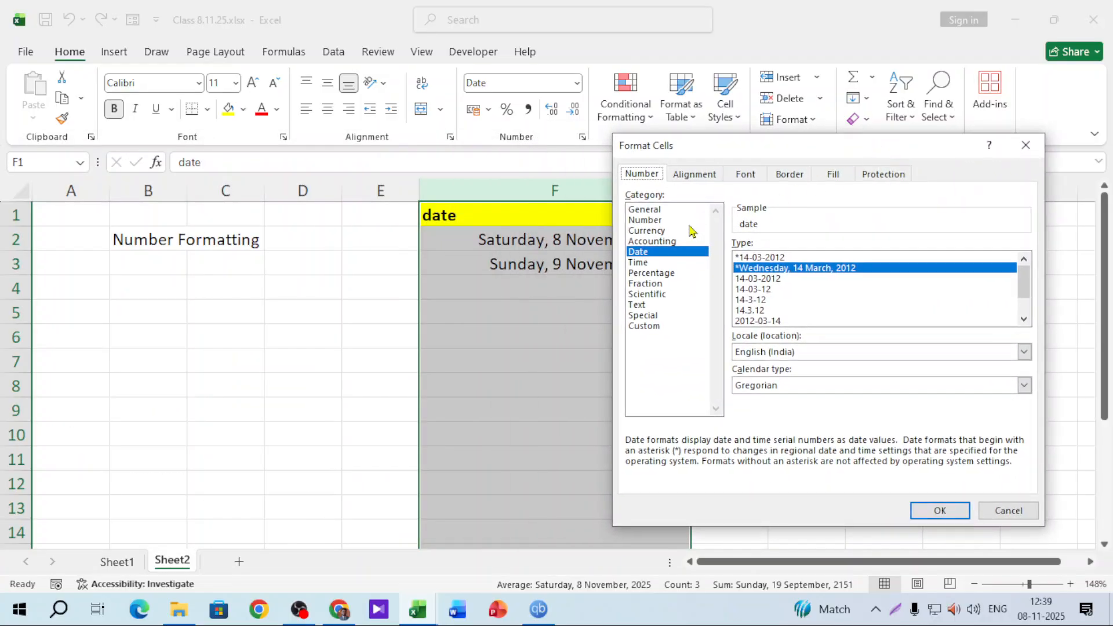
{"action": "left_click_drag", "start_coordinate": [743, 152], "coordinate": [810, 154]}
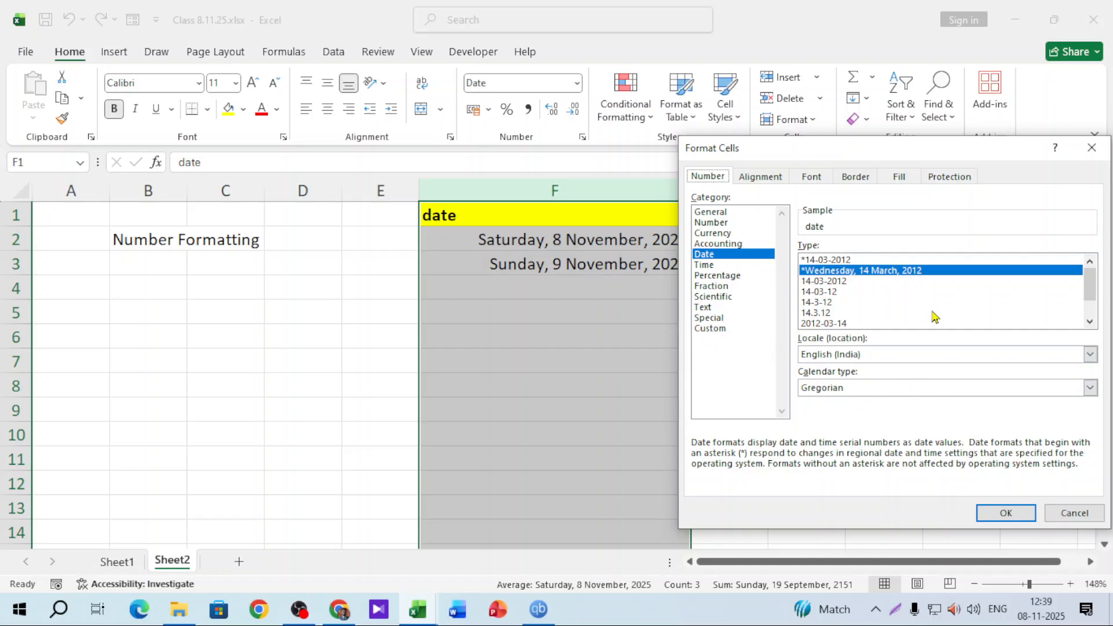
{"action": "scroll", "coordinate": [1046, 307], "scroll_direction": "down", "scroll_amount": 1}
{"action": "left_click", "coordinate": [845, 362]}
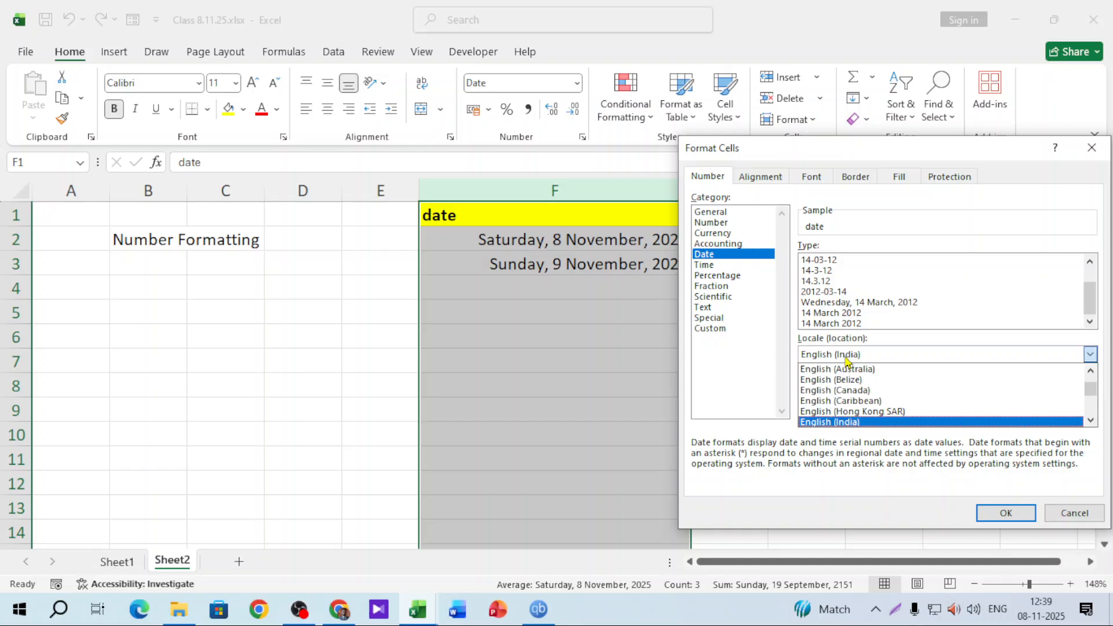
{"action": "scroll", "coordinate": [887, 397], "scroll_direction": "up", "scroll_amount": 6}
{"action": "scroll", "coordinate": [891, 398], "scroll_direction": "up", "scroll_amount": 8}
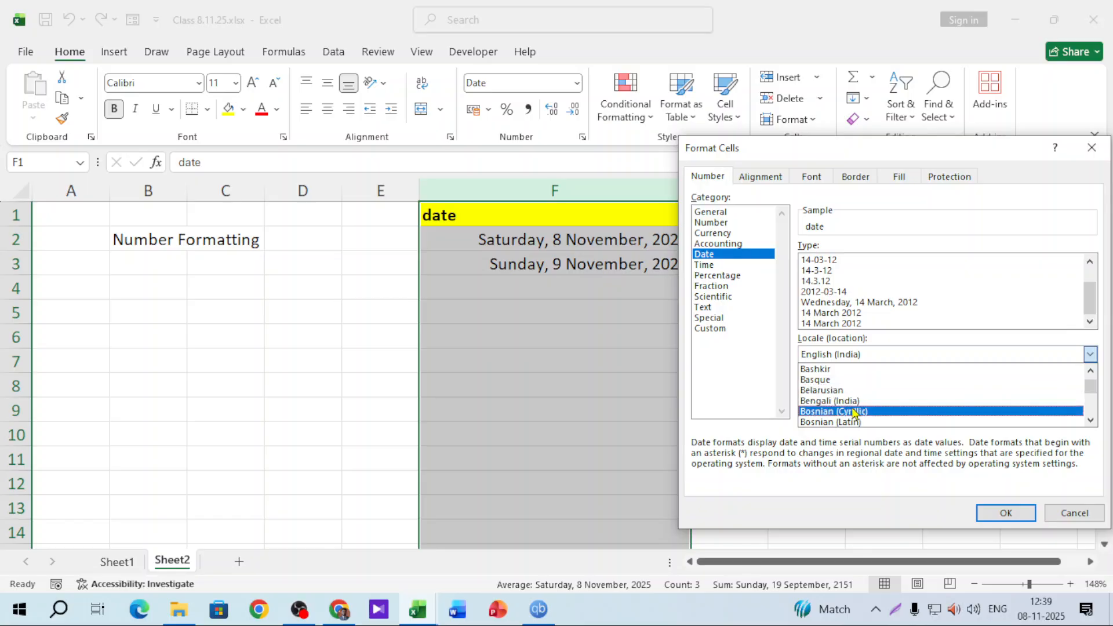
{"action": "scroll", "coordinate": [871, 413], "scroll_direction": "down", "scroll_amount": 5}
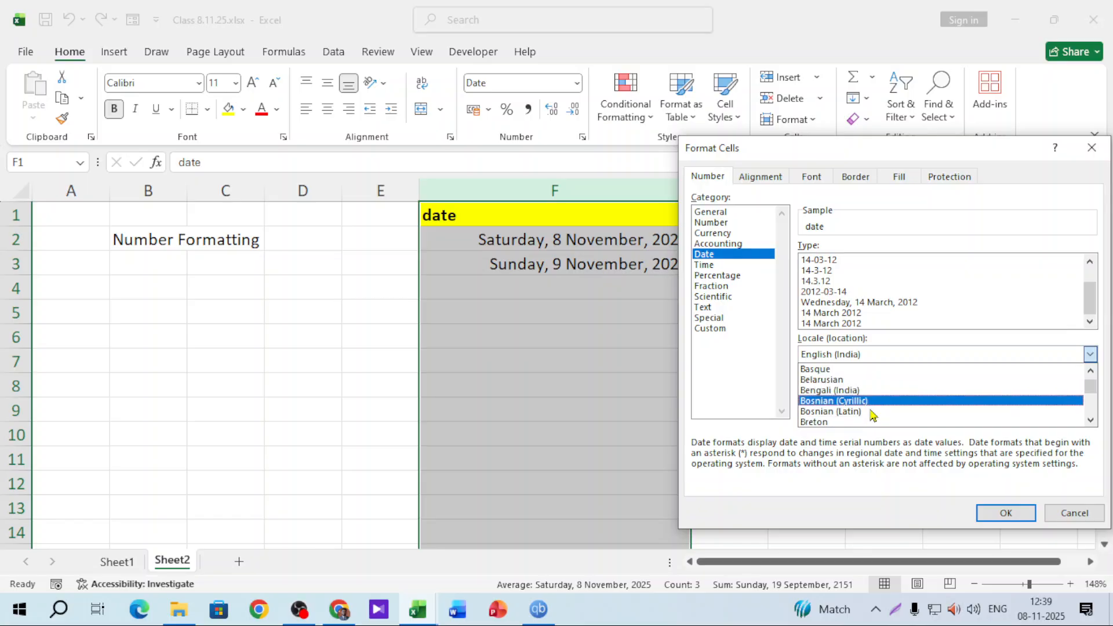
{"action": "scroll", "coordinate": [871, 414], "scroll_direction": "up", "scroll_amount": 4}
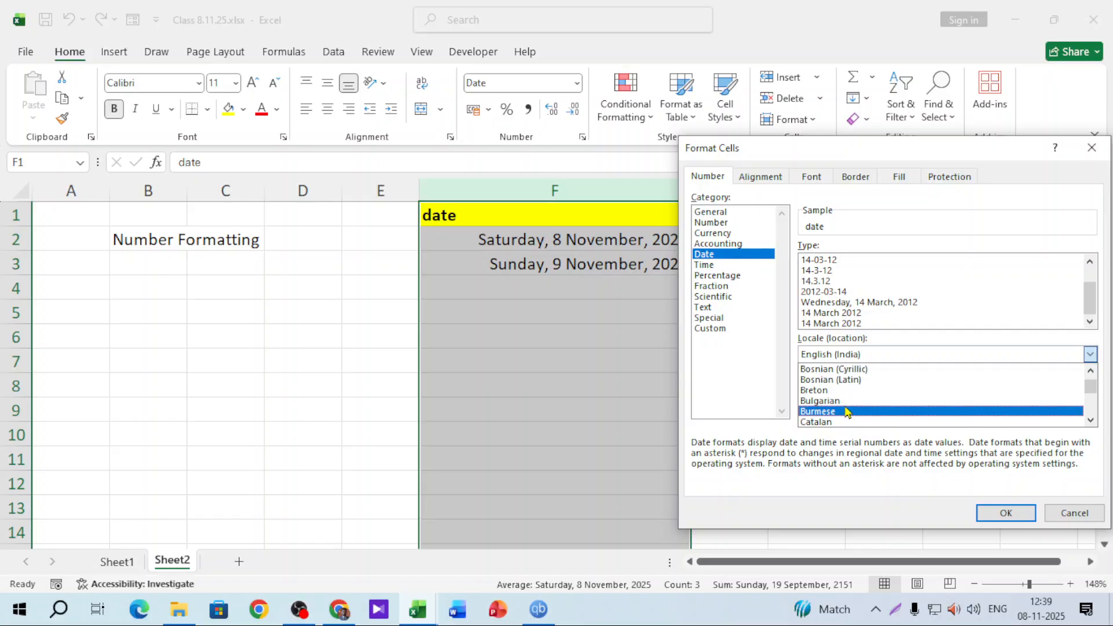
{"action": "scroll", "coordinate": [868, 400], "scroll_direction": "up", "scroll_amount": 3}
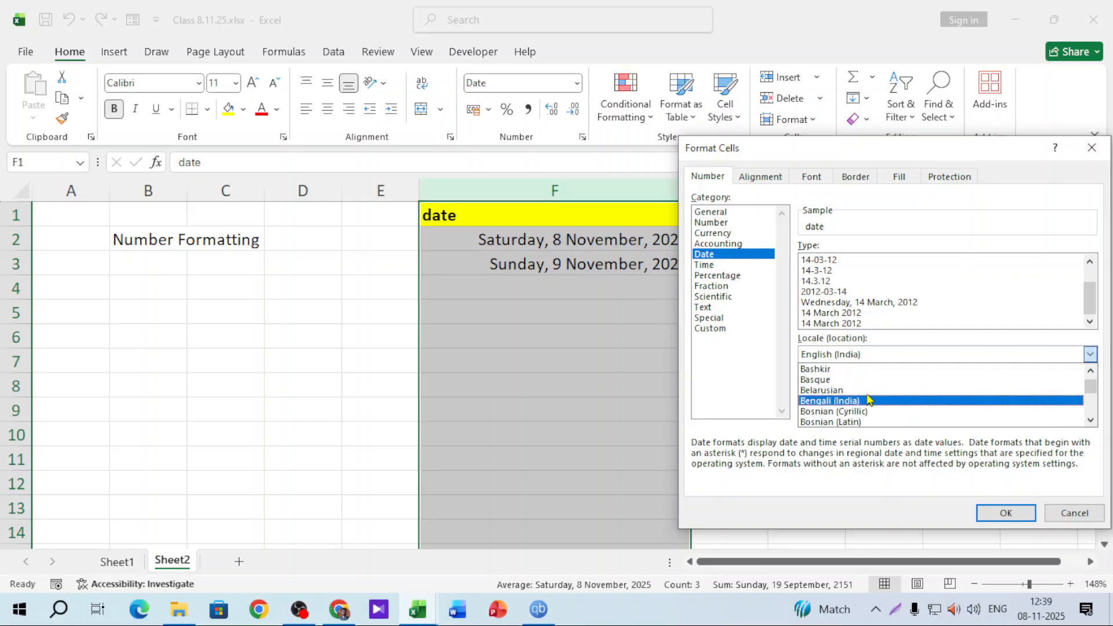
{"action": "left_click", "coordinate": [853, 384]}
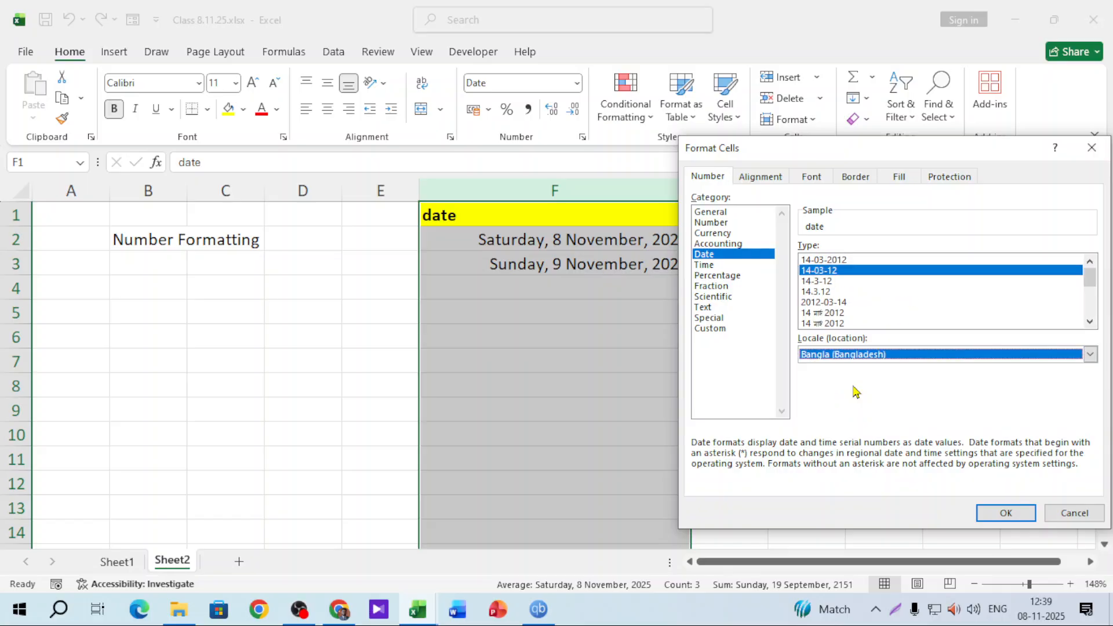
{"action": "scroll", "coordinate": [1087, 286], "scroll_direction": "down", "scroll_amount": 5}
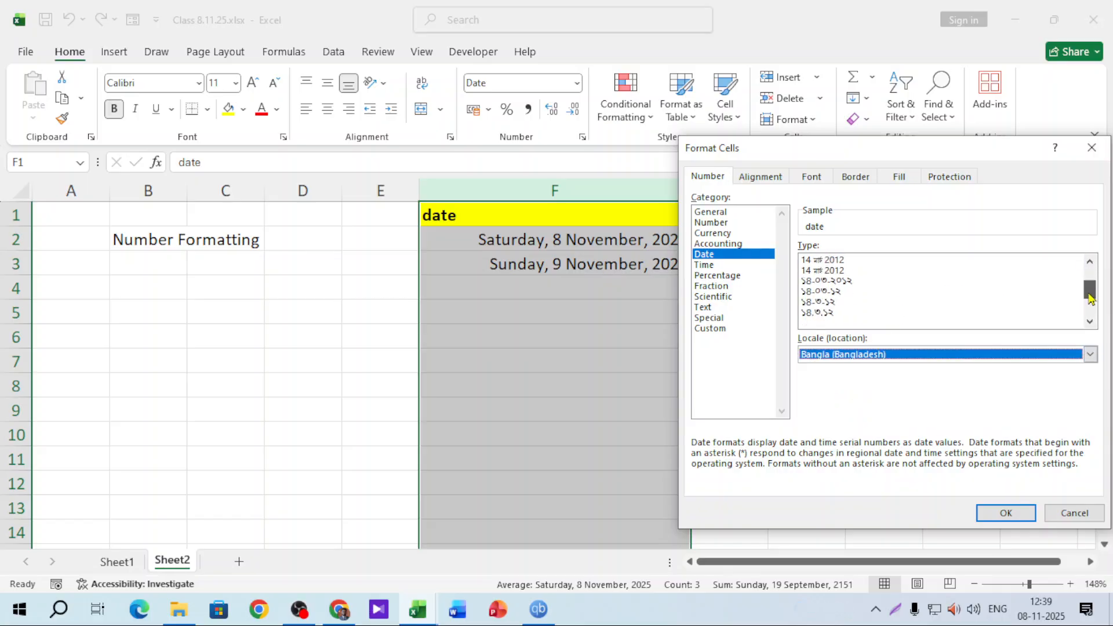
{"action": "left_click", "coordinate": [860, 323]}
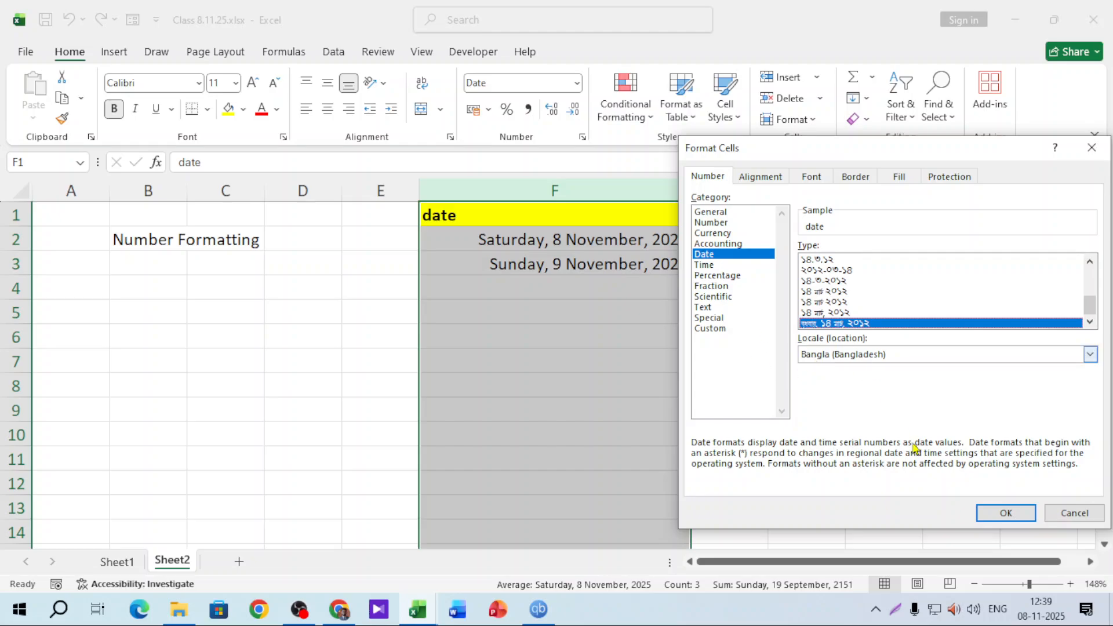
{"action": "left_click", "coordinate": [1006, 512]}
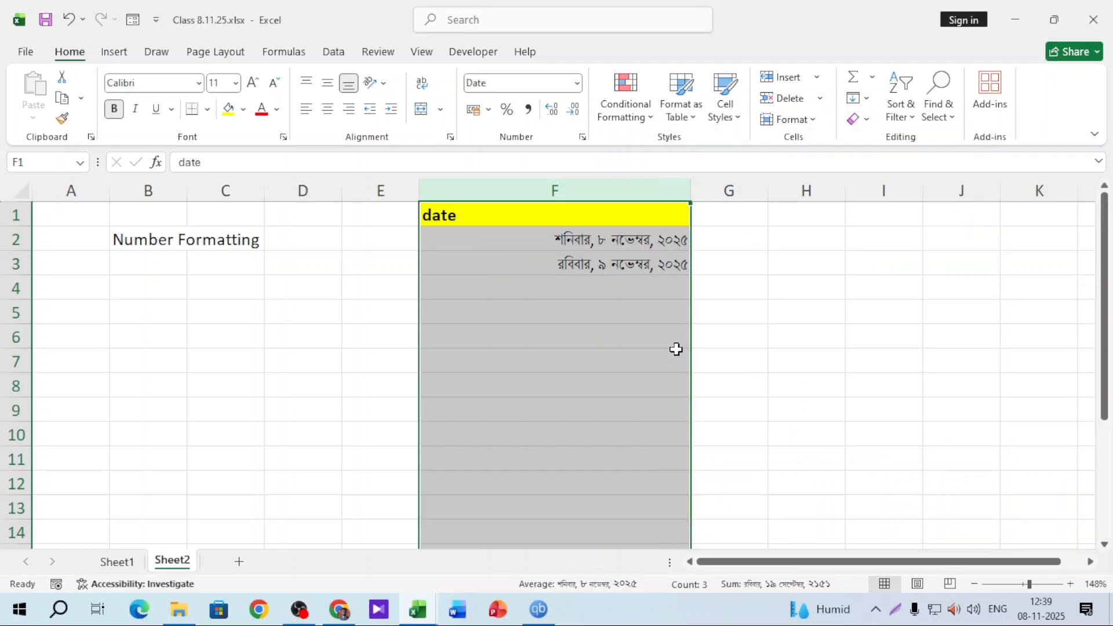
Reapply the Bangla (Bangladesh) long-date format with weekday to column F
{"action": "left_click", "coordinate": [580, 85]}
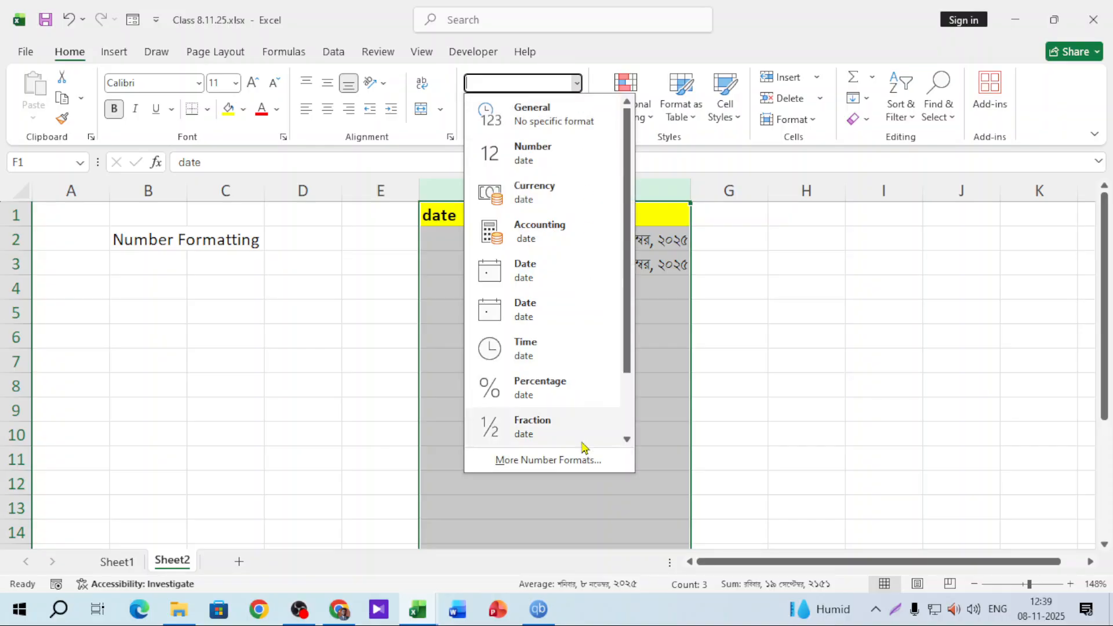
{"action": "left_click", "coordinate": [576, 461]}
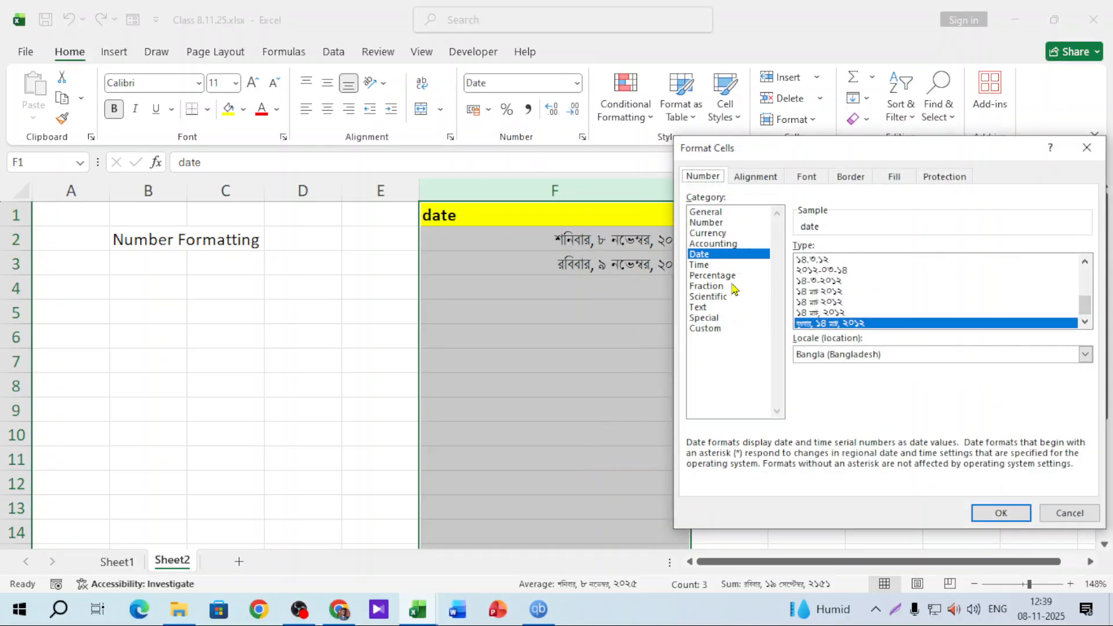
{"action": "left_click", "coordinate": [835, 354]}
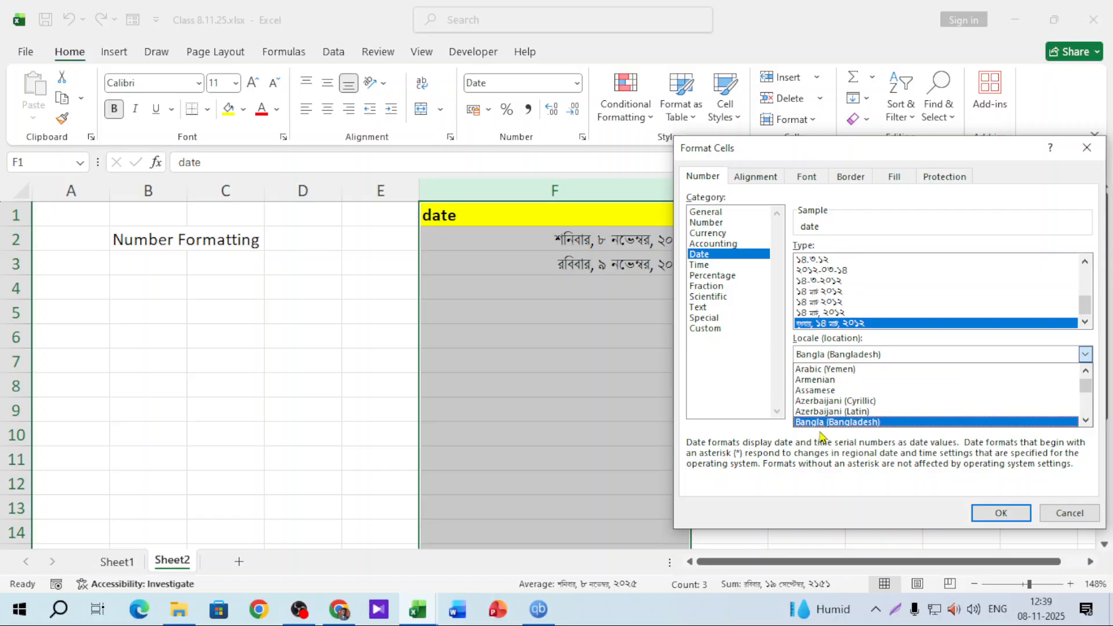
{"action": "left_click", "coordinate": [855, 422]}
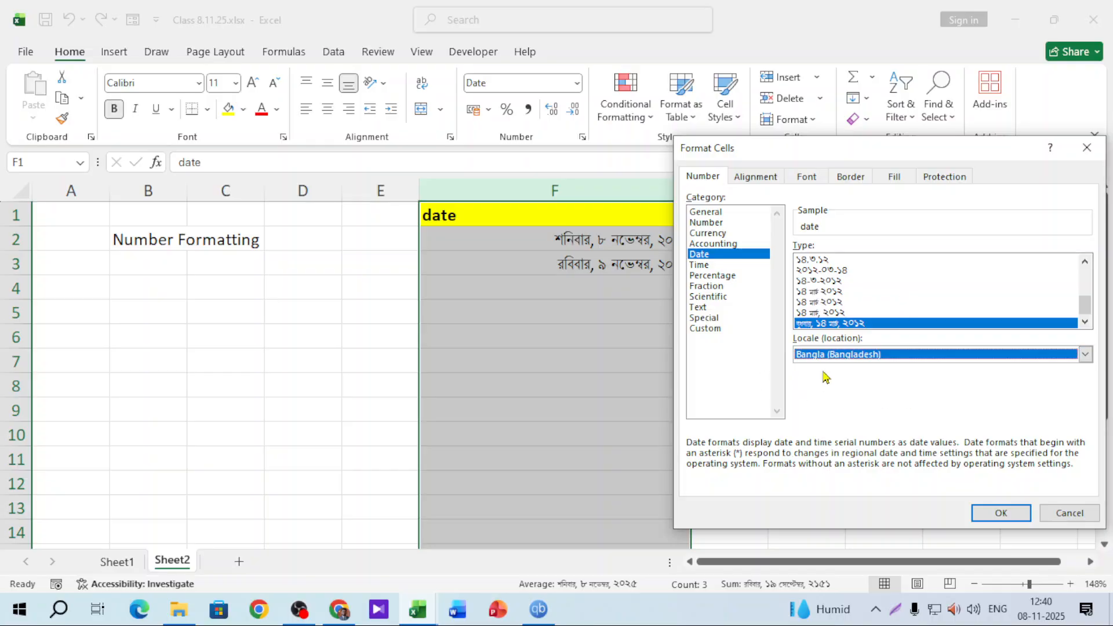
{"action": "left_click", "coordinate": [829, 323]}
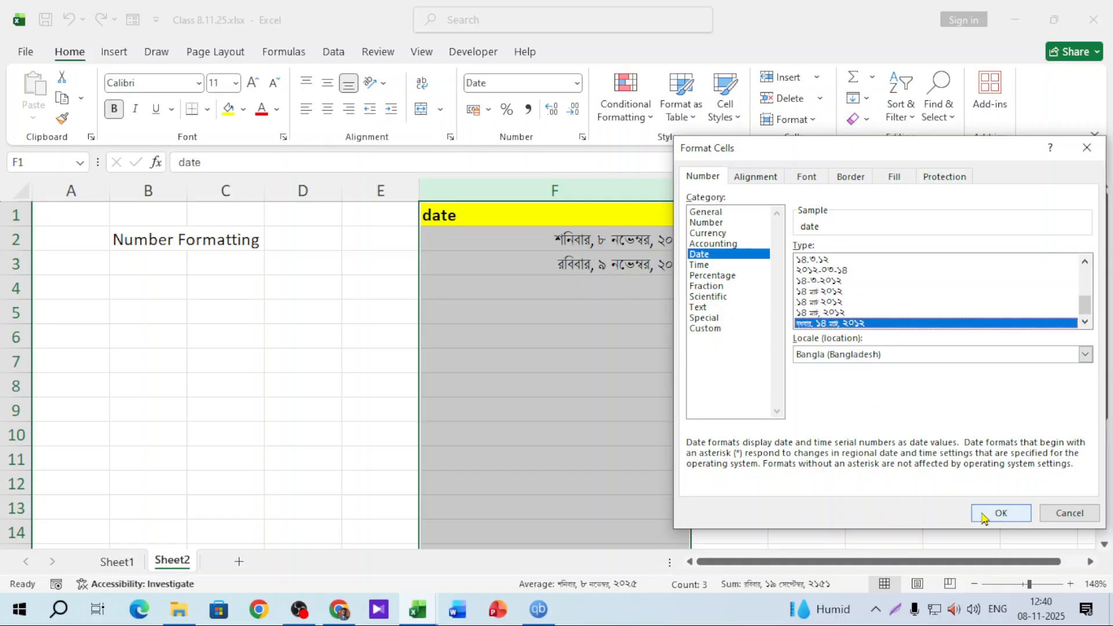
{"action": "left_click", "coordinate": [1001, 513]}
{"action": "left_click", "coordinate": [555, 290]}
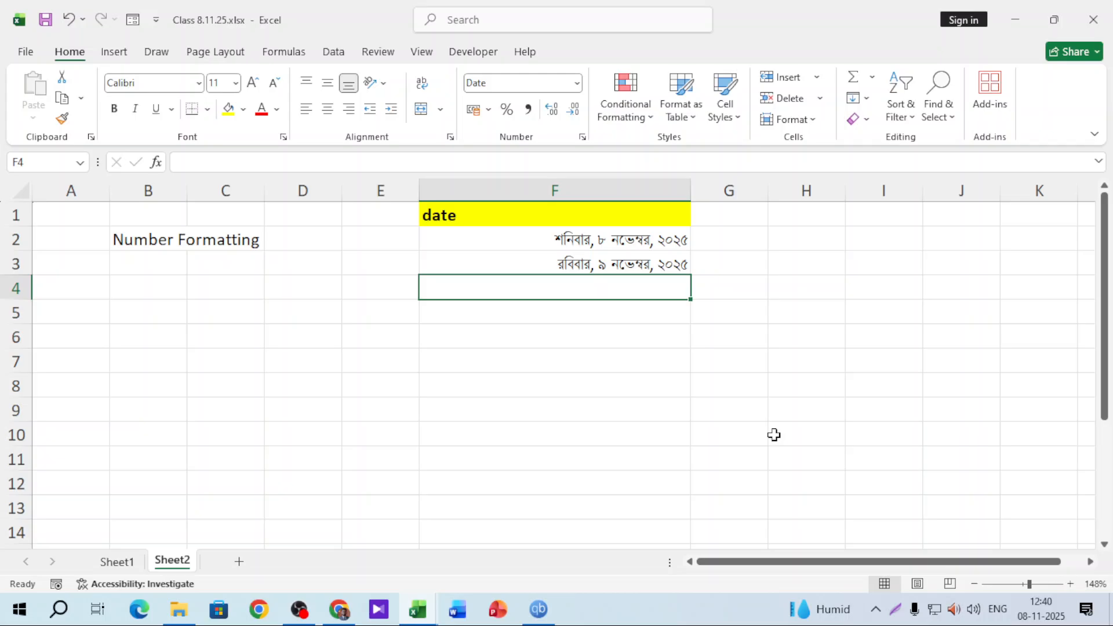
Enter 10/11/25 in F4 to add a third date
{"action": "type", "text": "10/"}
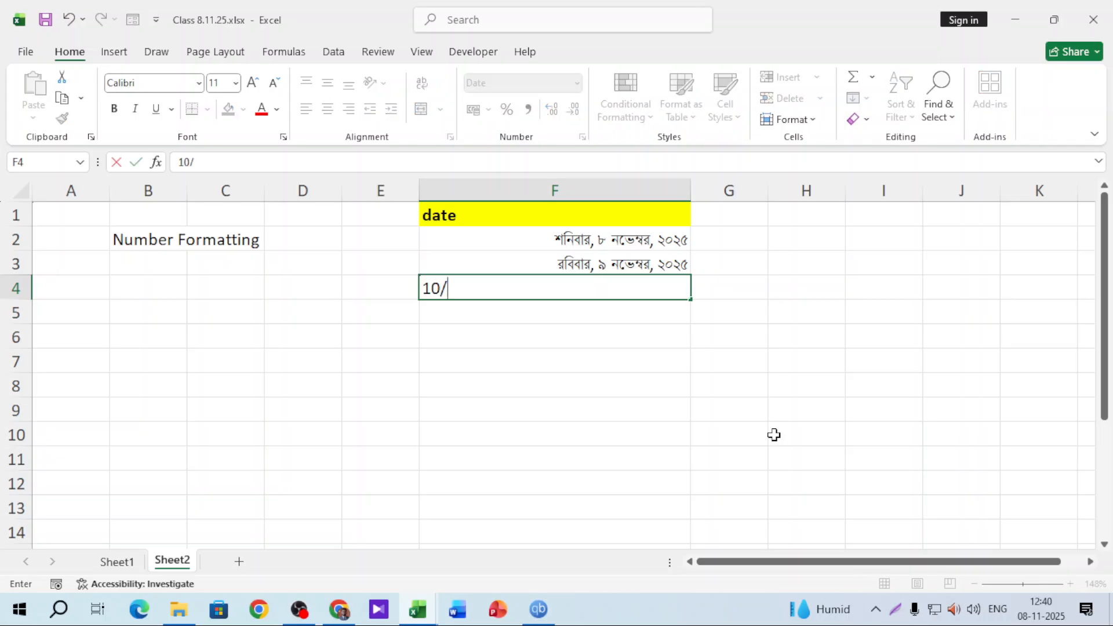
{"action": "type", "text": "11/254"}
{"action": "key", "text": "Return"}
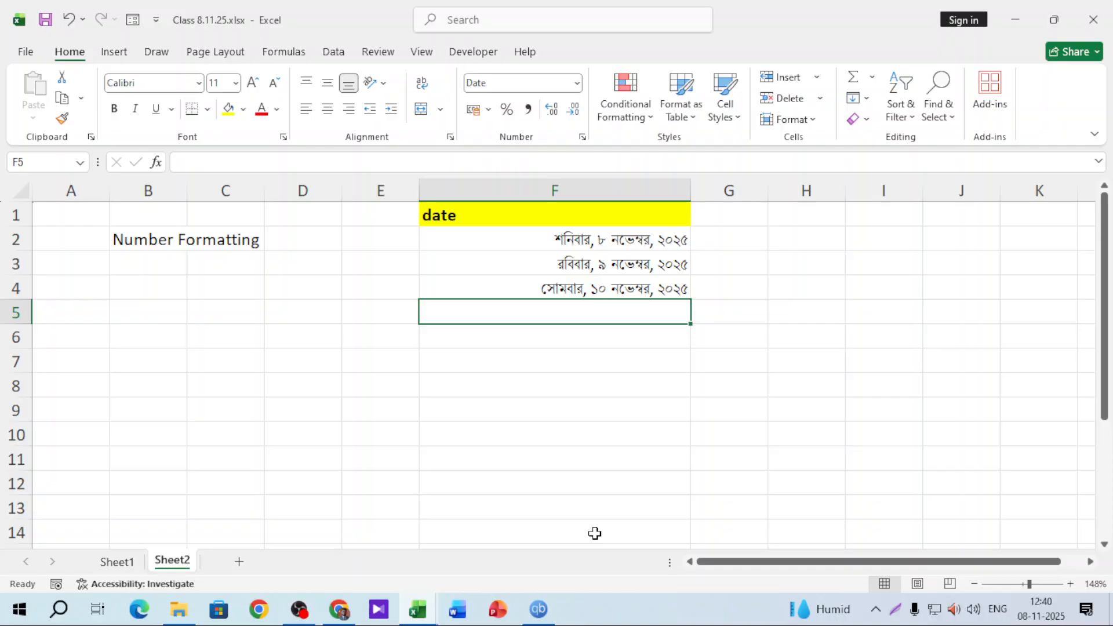
{"action": "left_click", "coordinate": [644, 180]}
Inspect the Bangla format's custom code without changing it, then select F2:F4
{"action": "left_click", "coordinate": [576, 83]}
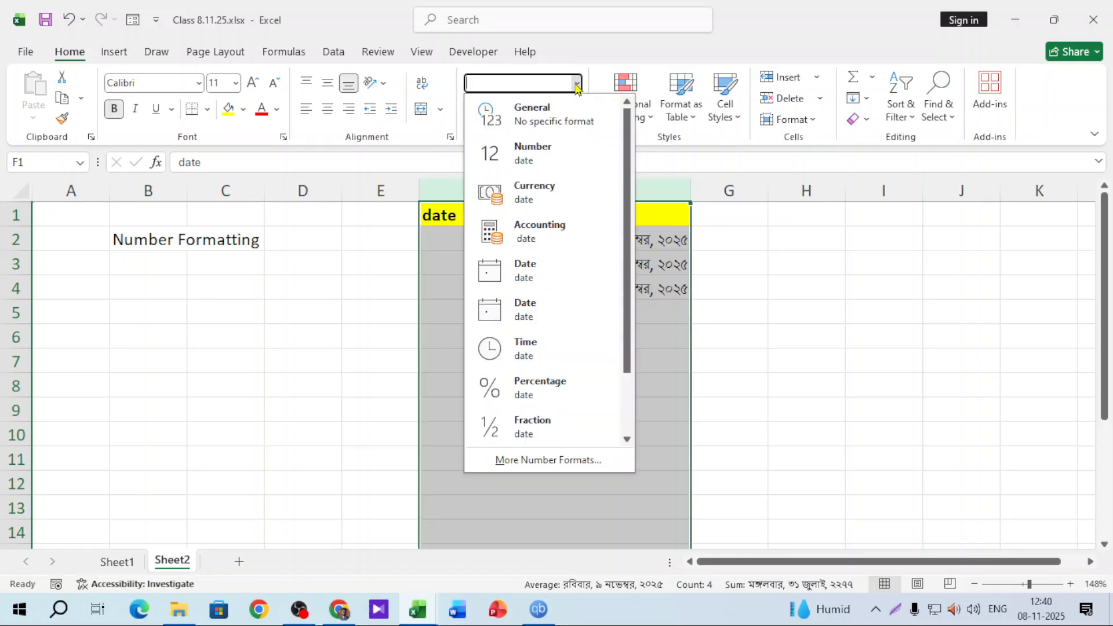
{"action": "left_click", "coordinate": [551, 461]}
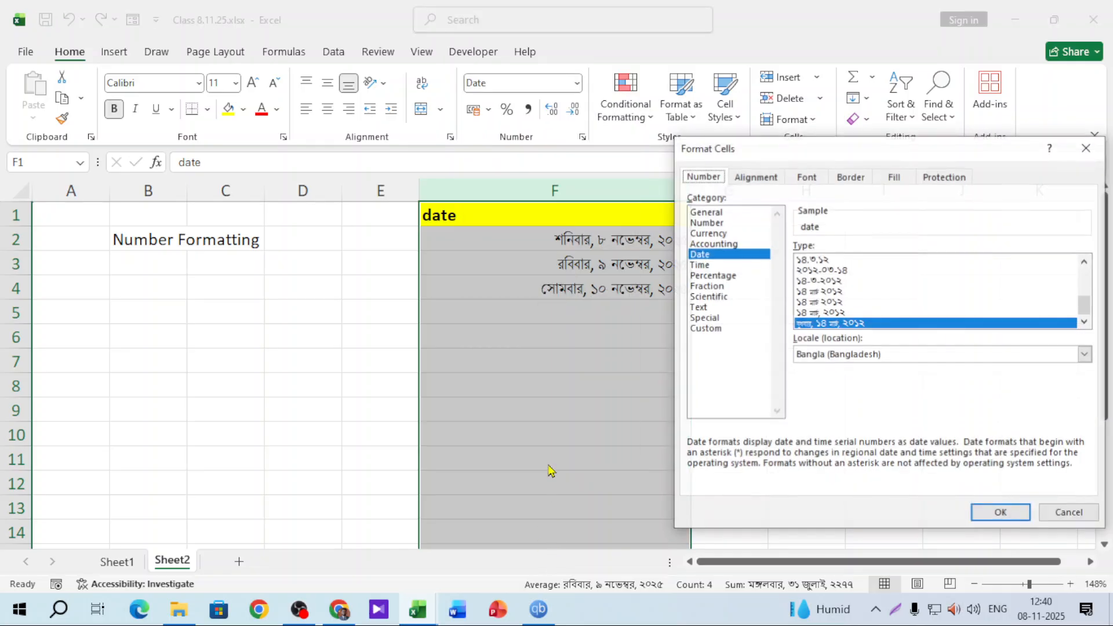
{"action": "left_click_drag", "start_coordinate": [943, 148], "coordinate": [312, 148]}
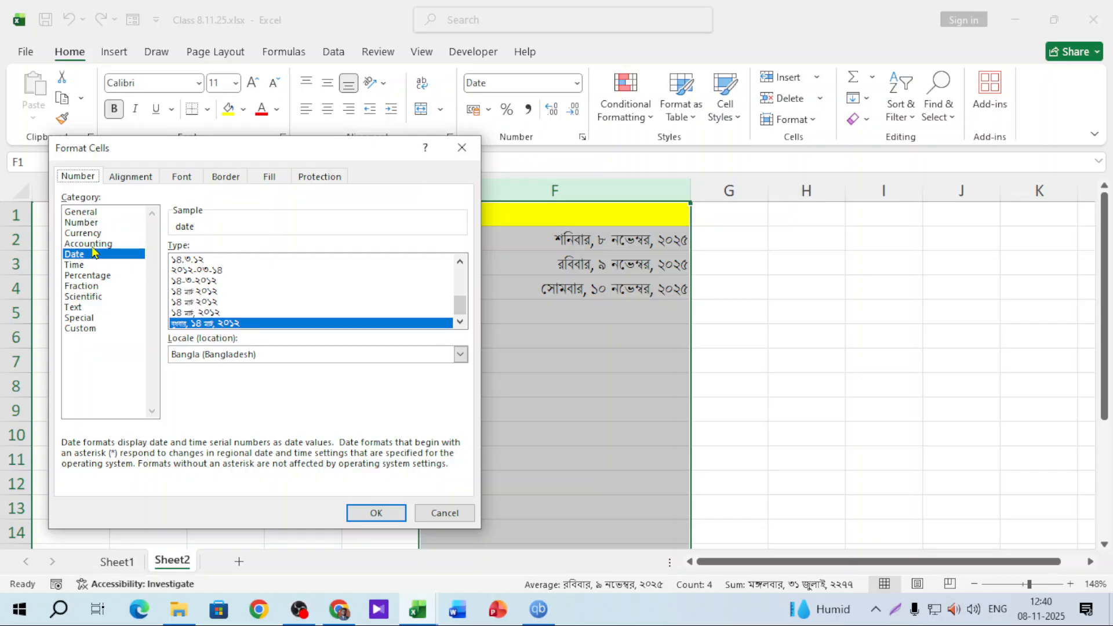
{"action": "left_click", "coordinate": [86, 329]}
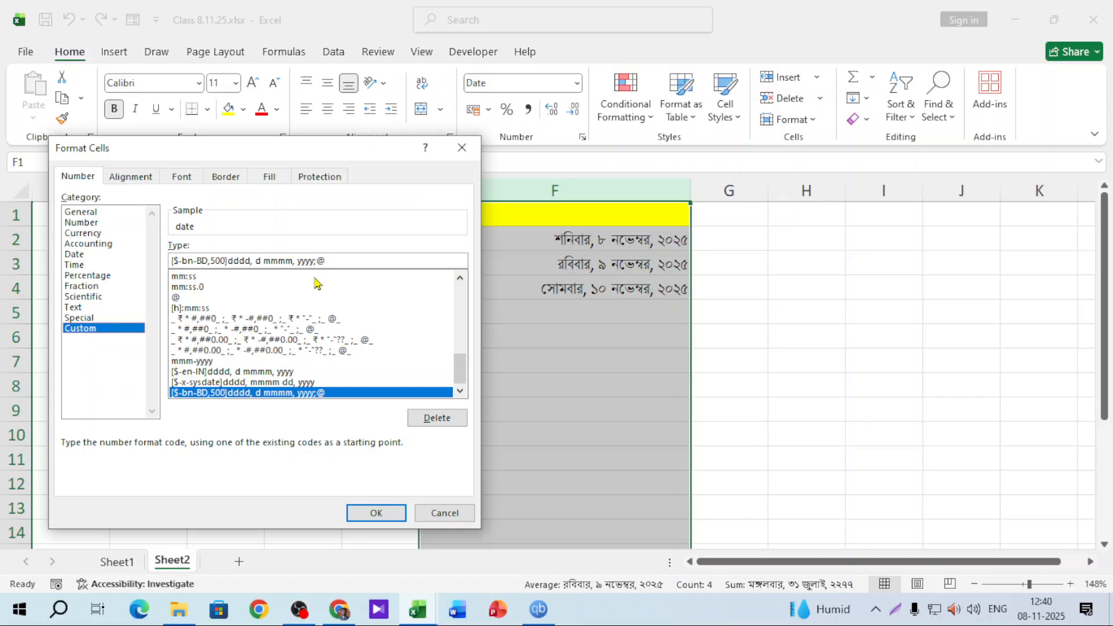
{"action": "left_click", "coordinate": [443, 513]}
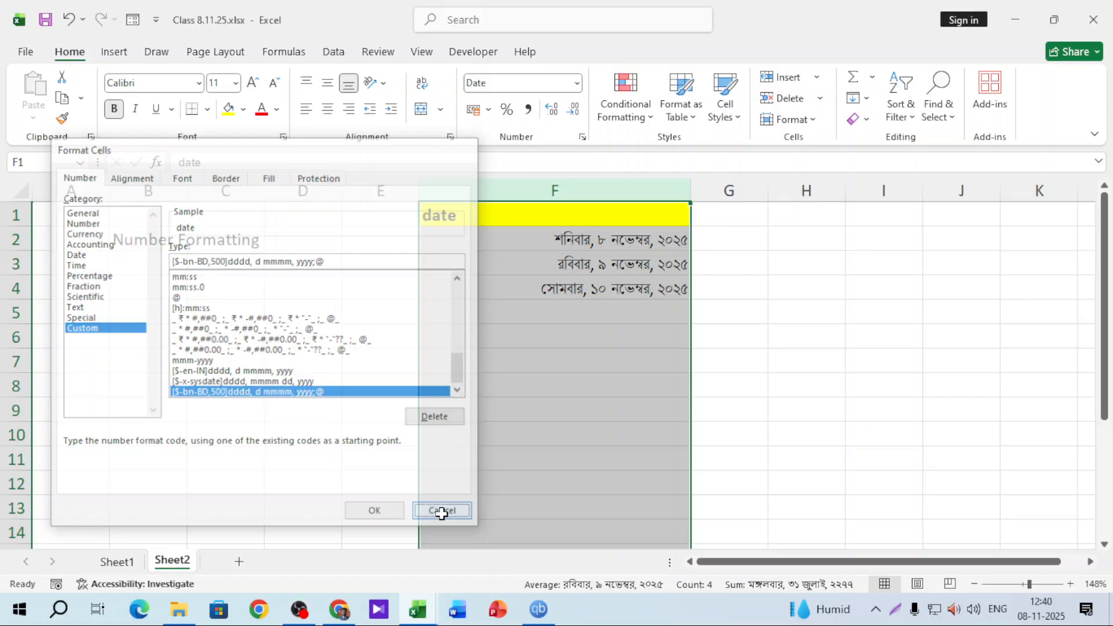
{"action": "left_click", "coordinate": [845, 316]}
{"action": "left_click_drag", "start_coordinate": [658, 238], "coordinate": [645, 293]}
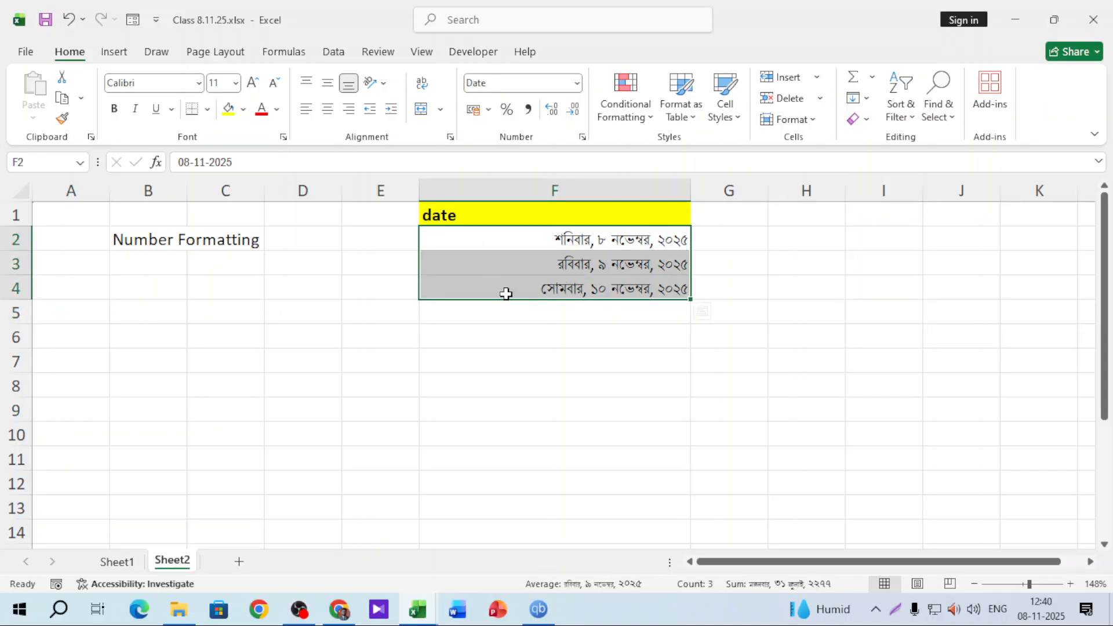
Clear the dates in F2:F4 and enter 8/11/25 in F2
{"action": "left_click", "coordinate": [527, 365]}
{"action": "left_click_drag", "start_coordinate": [622, 248], "coordinate": [619, 286]}
{"action": "key", "text": "Delete"}
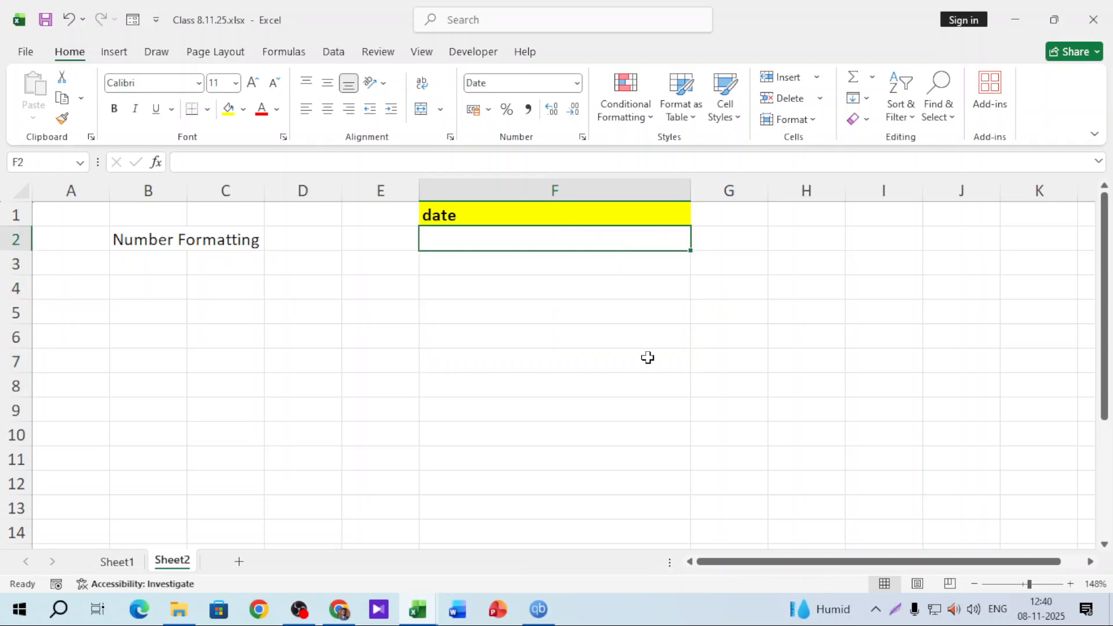
{"action": "type", "text": "8/"}
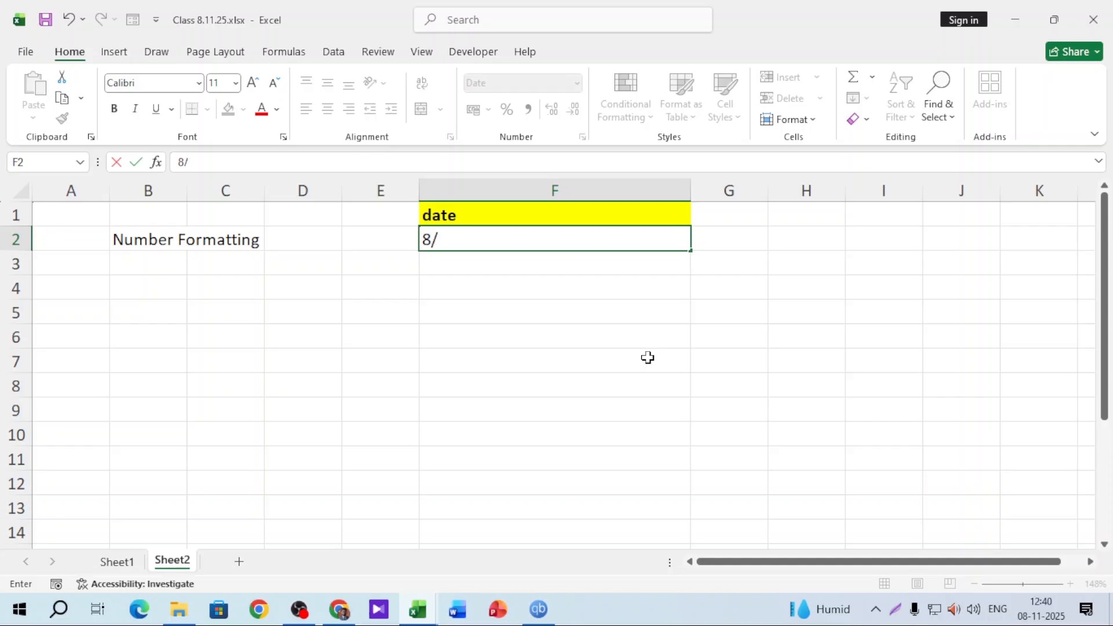
{"action": "type", "text": "11/25"}
{"action": "key", "text": "Return"}
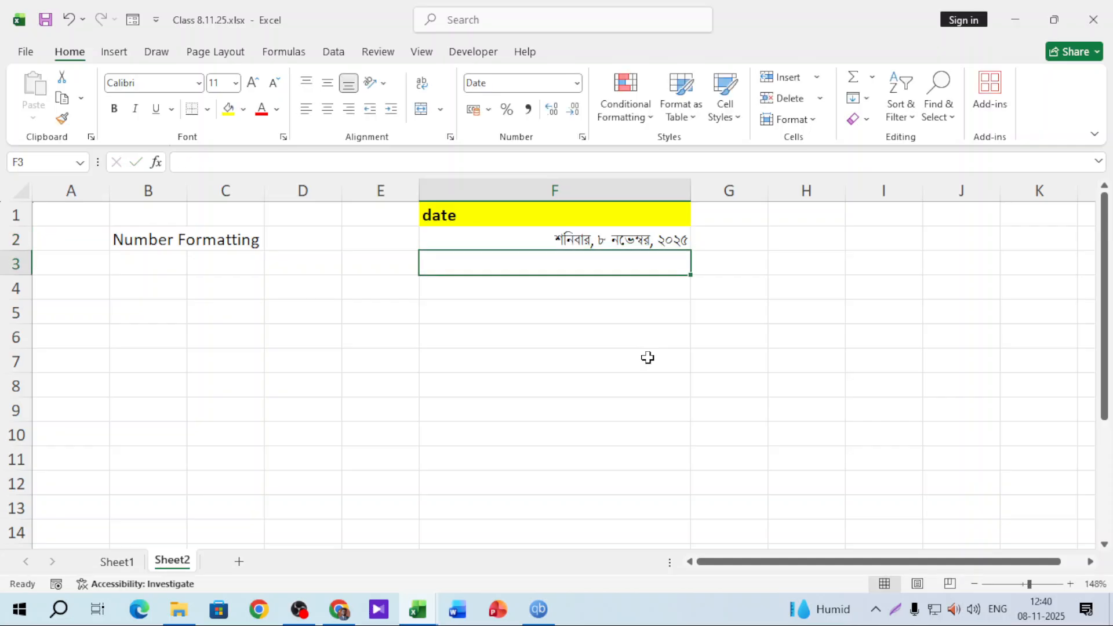
Clear F2's custom format code in Format Cells, then close without applying
{"action": "left_click", "coordinate": [638, 219]}
{"action": "left_click", "coordinate": [638, 238]}
{"action": "left_click", "coordinate": [577, 83]}
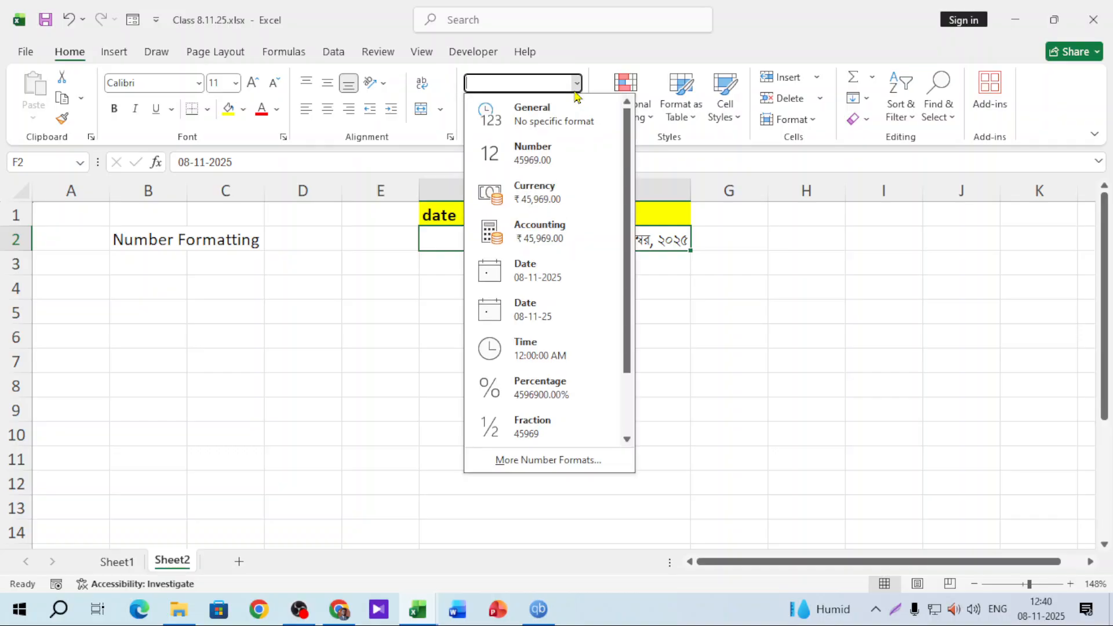
{"action": "left_click", "coordinate": [534, 463]}
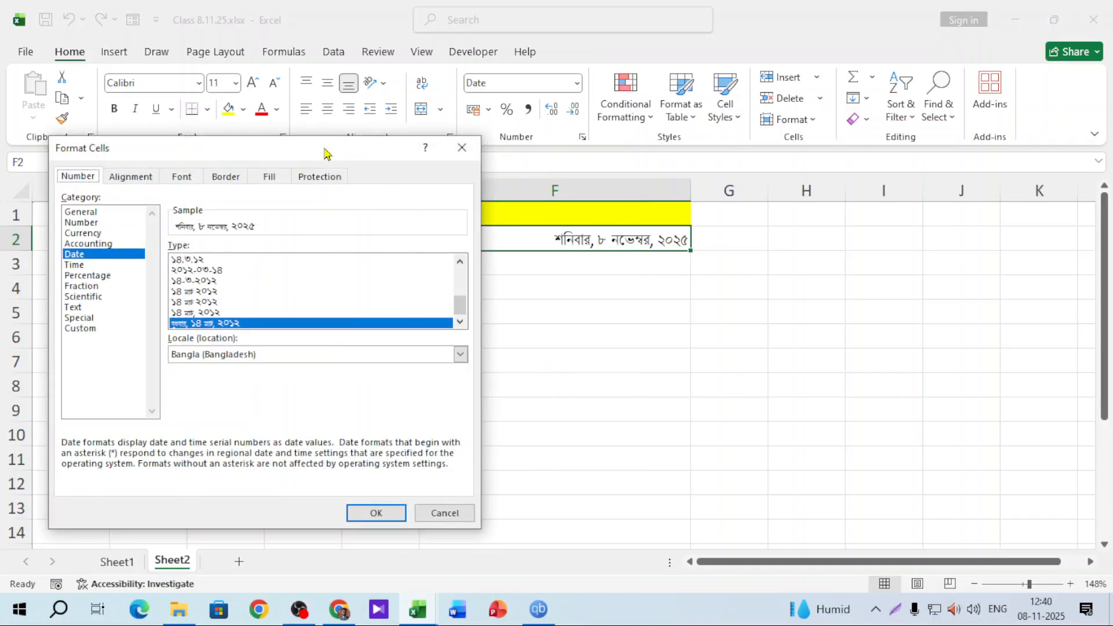
{"action": "left_click_drag", "start_coordinate": [323, 154], "coordinate": [302, 150]}
{"action": "left_click", "coordinate": [64, 329]}
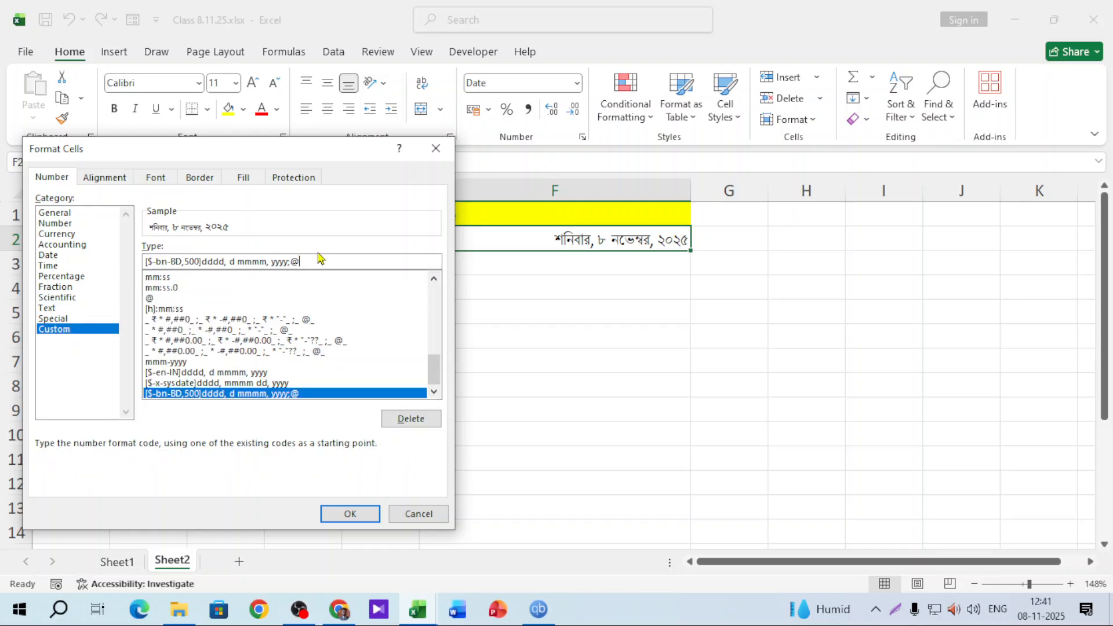
{"action": "key", "text": "Tab"}
{"action": "key", "text": "Delete"}
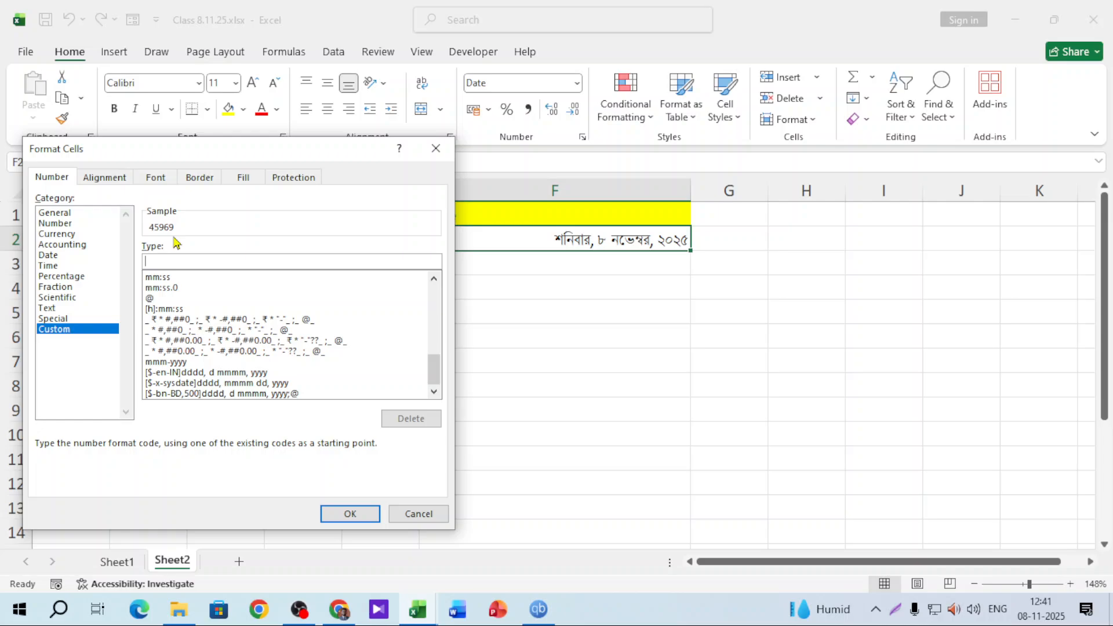
{"action": "left_click", "coordinate": [435, 148]}
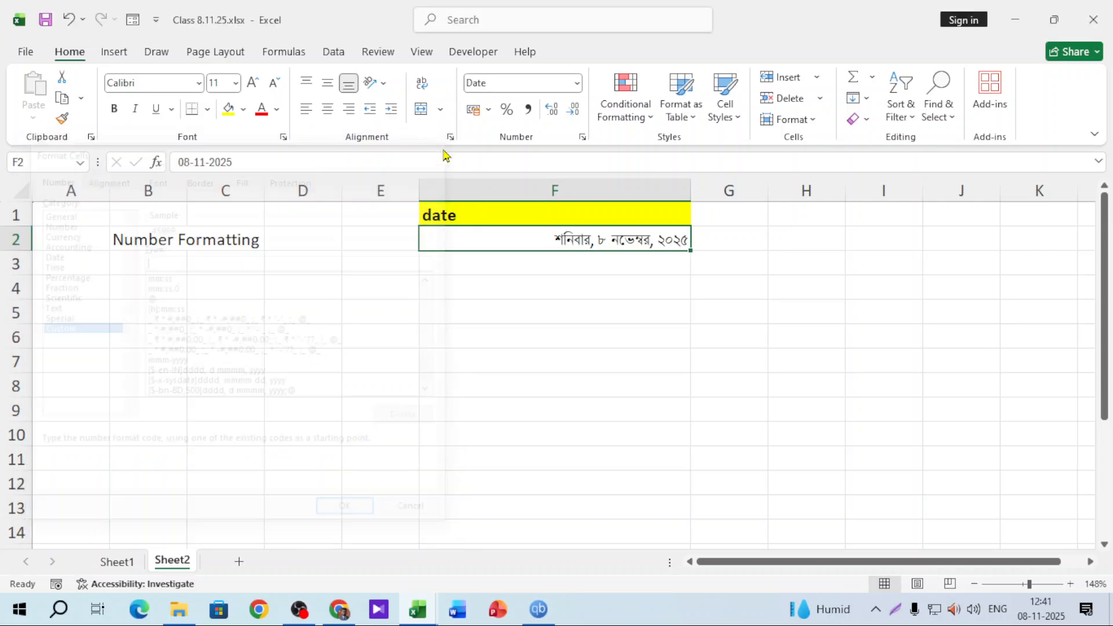
Enter 1/1/1900 in H2 and check today's date on the system calendar
{"action": "left_click", "coordinate": [834, 244]}
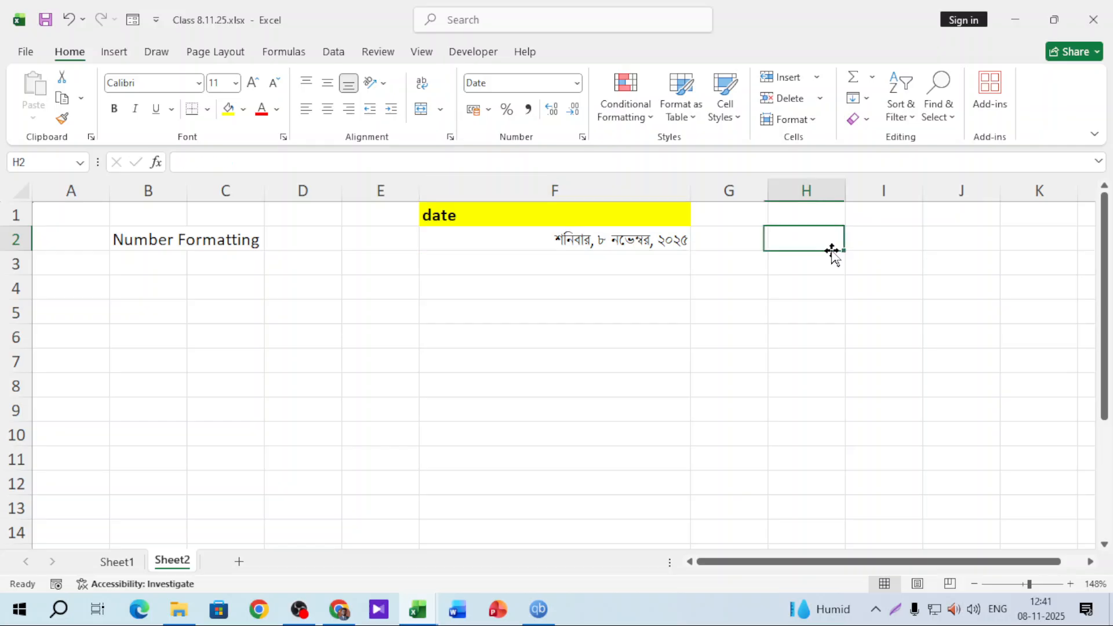
{"action": "type", "text": "1/"}
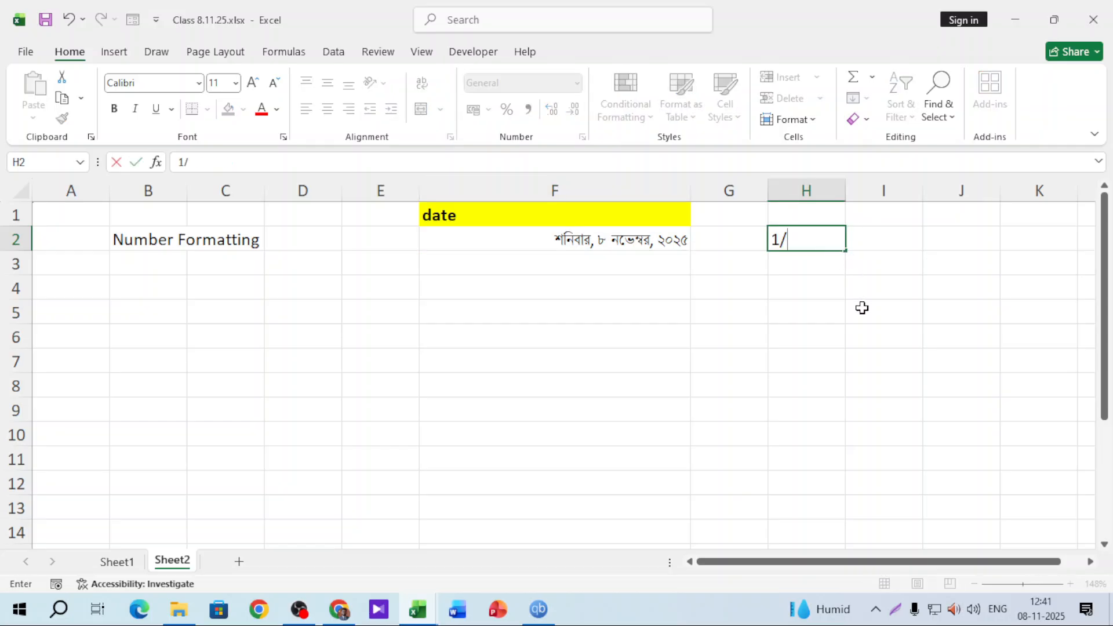
{"action": "type", "text": "1/1900"}
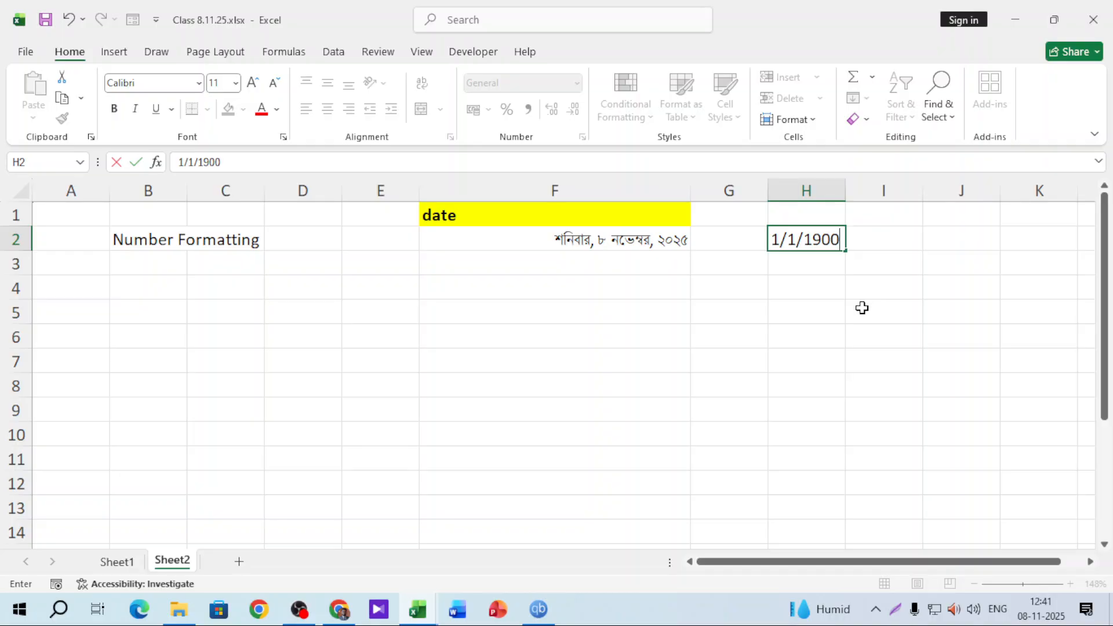
{"action": "key", "text": "Return"}
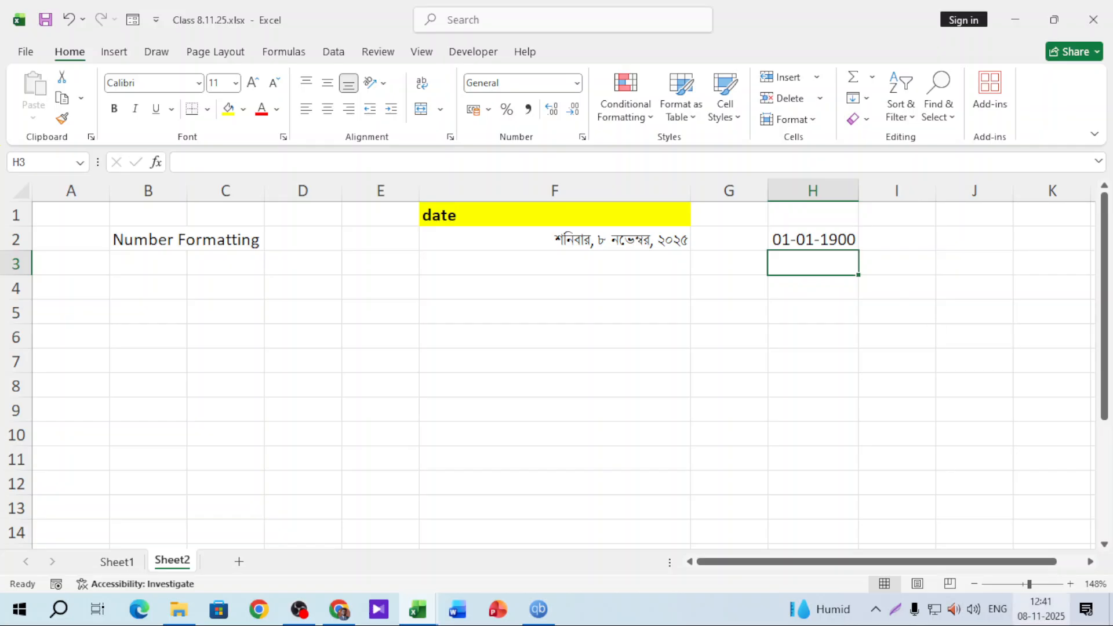
{"action": "left_click", "coordinate": [1043, 616]}
{"action": "left_click", "coordinate": [712, 290]}
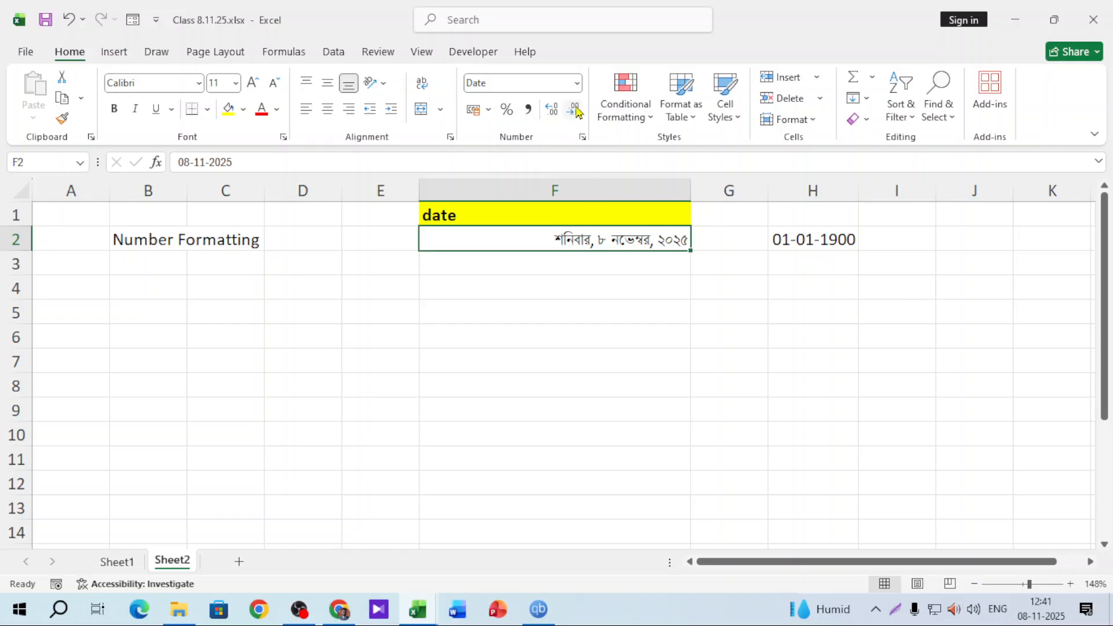
Delete the Bangla custom format code, then cancel Format Cells
{"action": "left_click", "coordinate": [577, 83]}
{"action": "left_click", "coordinate": [518, 464]}
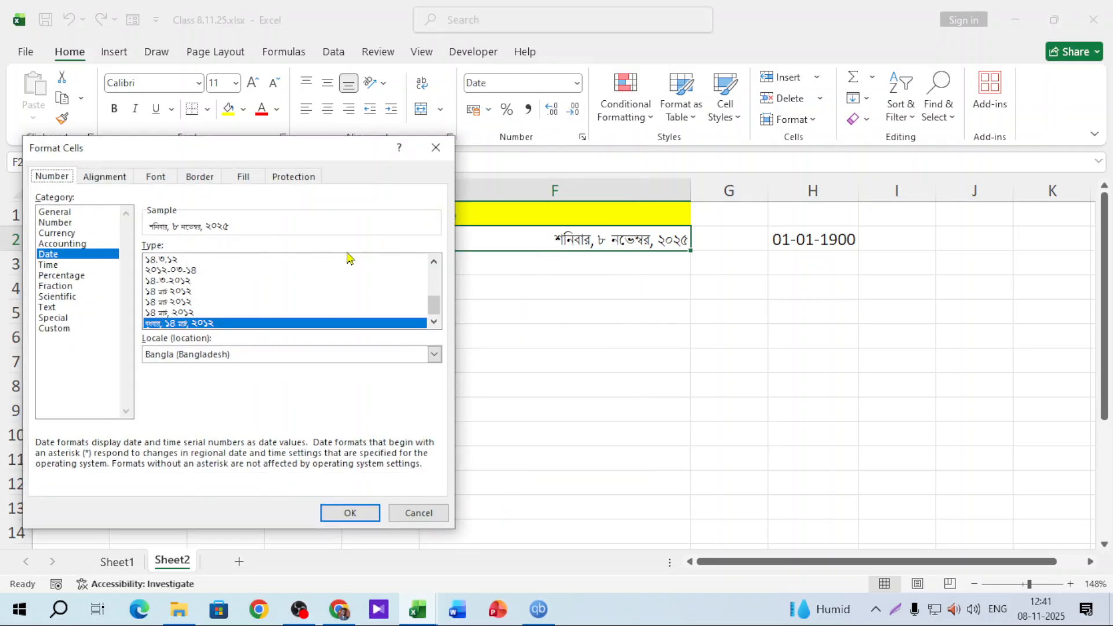
{"action": "left_click", "coordinate": [60, 330]}
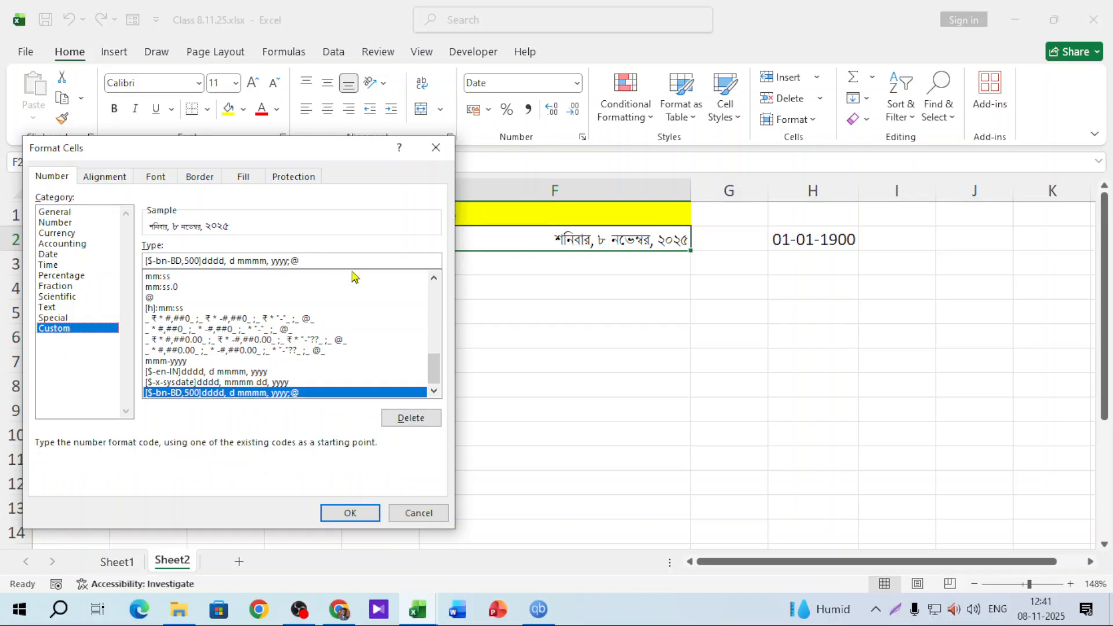
{"action": "left_click_drag", "start_coordinate": [311, 261], "coordinate": [3, 255]}
{"action": "key", "text": "BackSpace"}
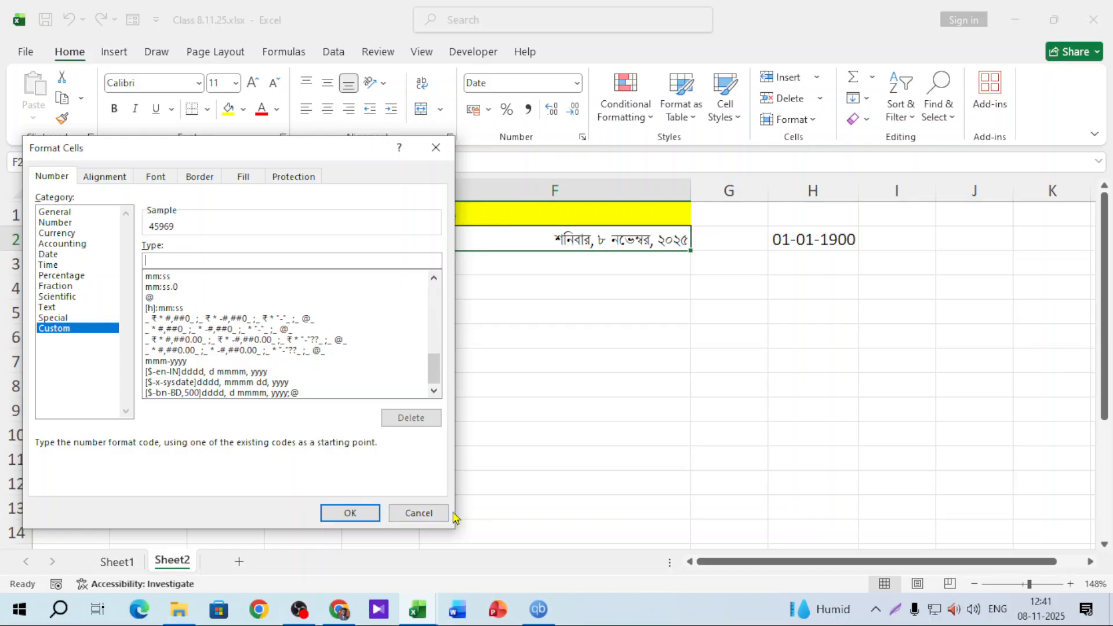
{"action": "left_click", "coordinate": [427, 514]}
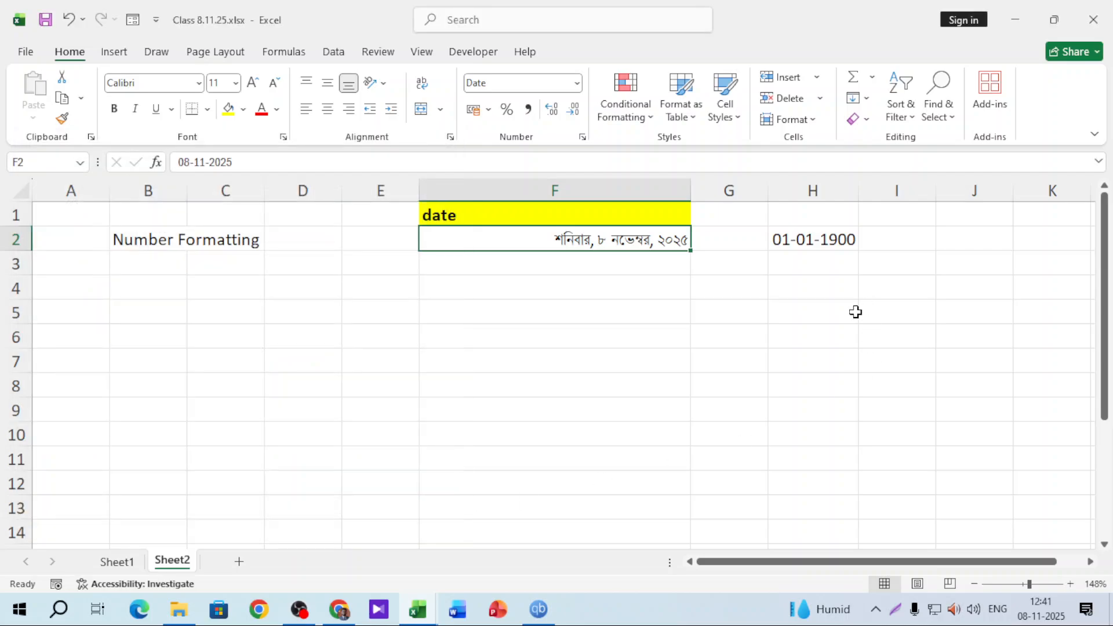
Test 6980 in H5 as a Short Date, then clear H5
{"action": "left_click", "coordinate": [850, 312]}
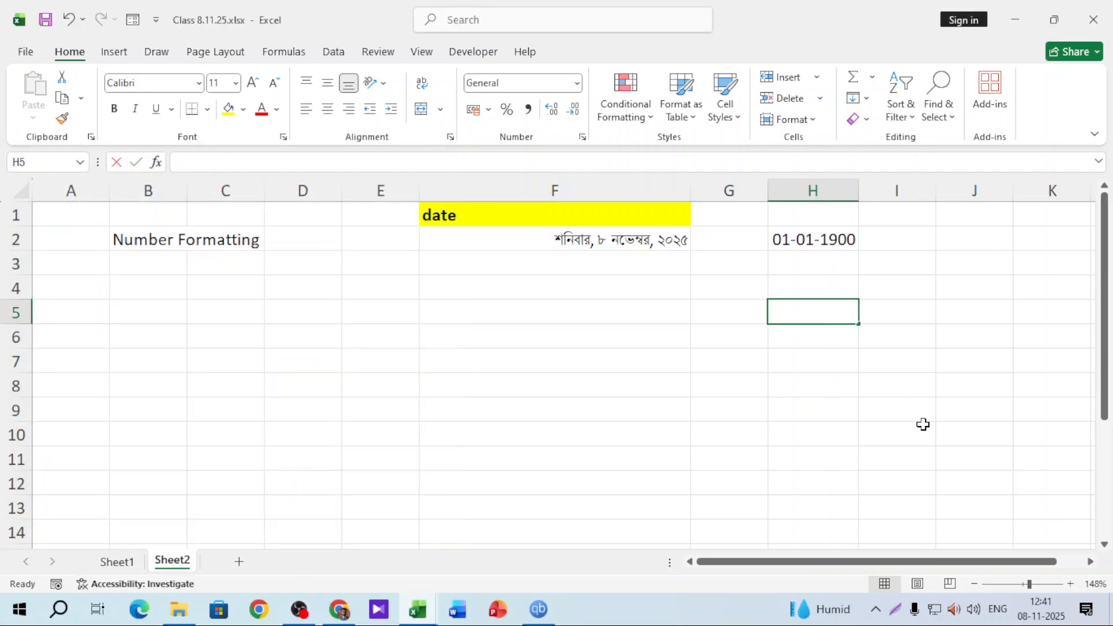
{"action": "type", "text": "69809"}
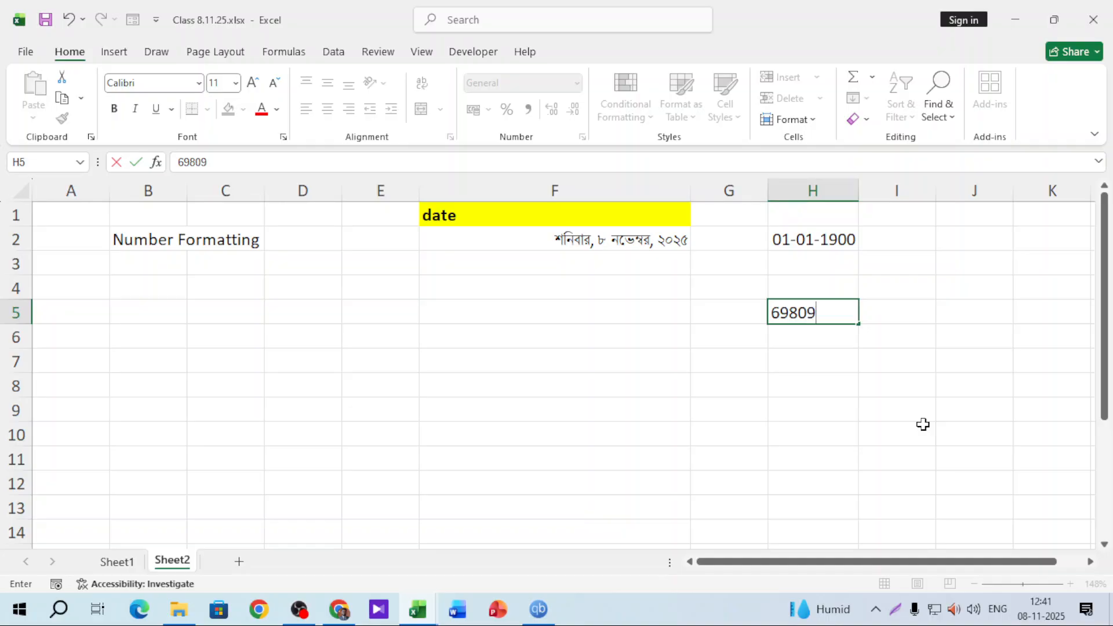
{"action": "key", "text": "BackSpace"}
{"action": "left_click", "coordinate": [806, 415]}
{"action": "left_click", "coordinate": [819, 314]}
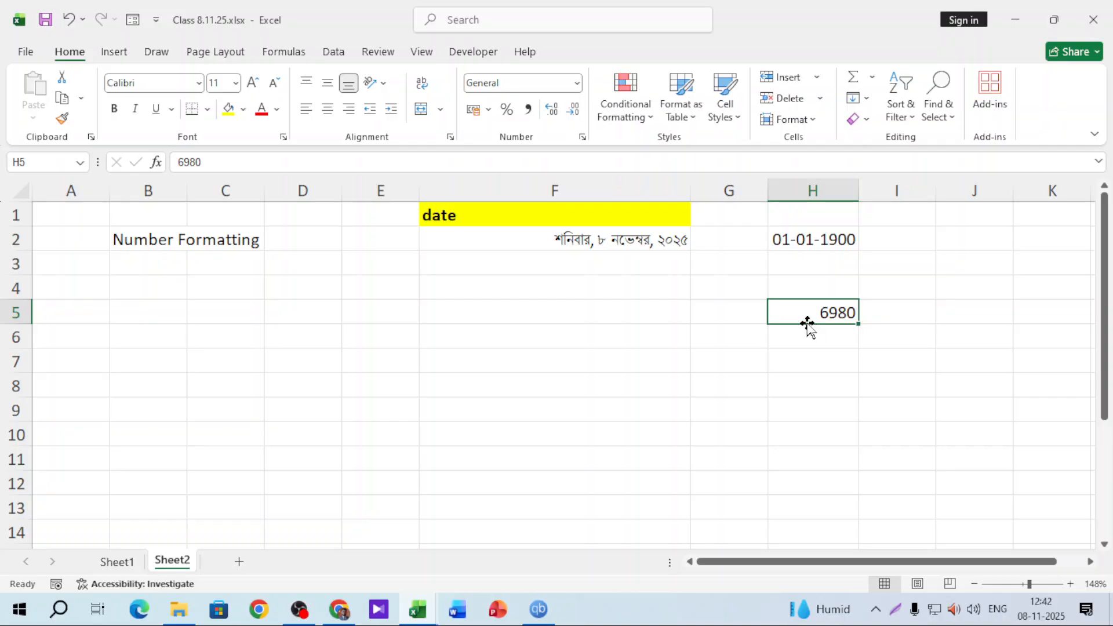
{"action": "left_click", "coordinate": [577, 82]}
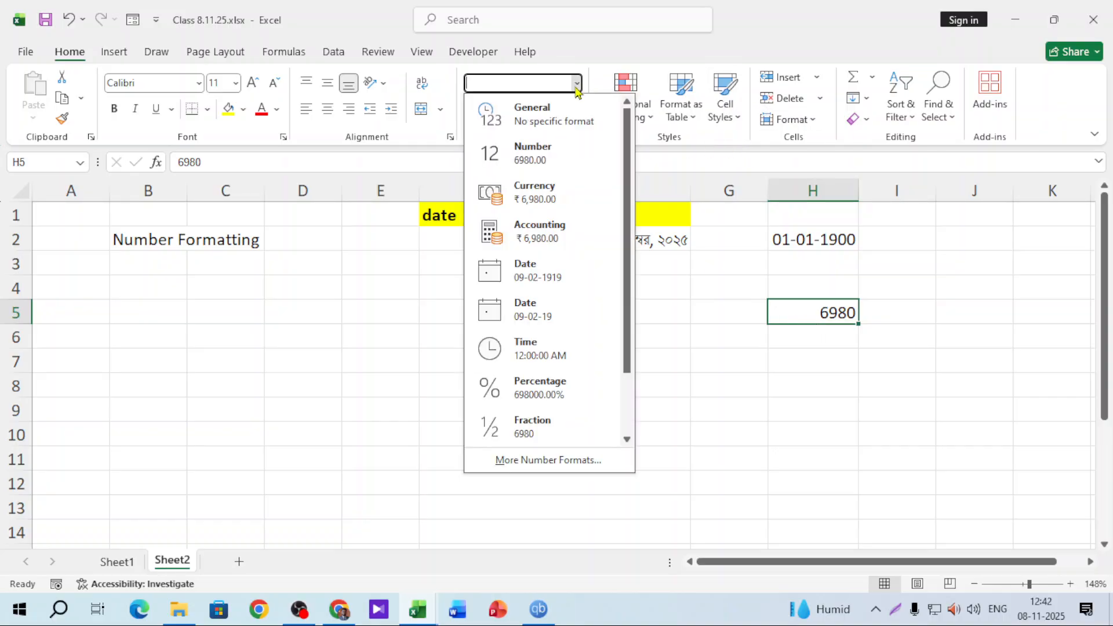
{"action": "left_click", "coordinate": [550, 323]}
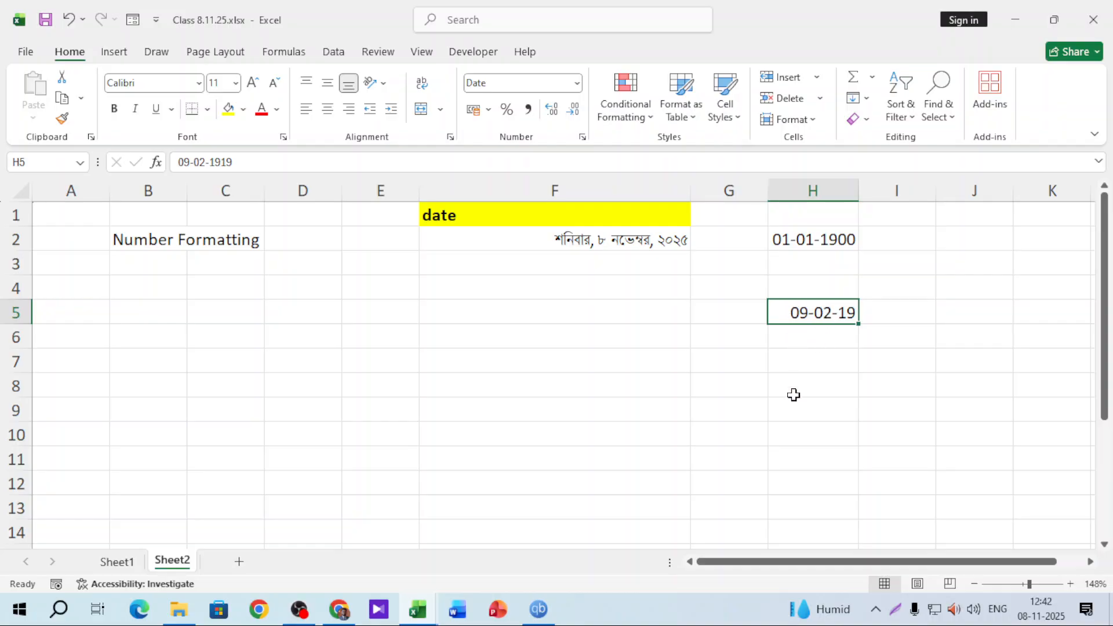
{"action": "key", "text": "Delete"}
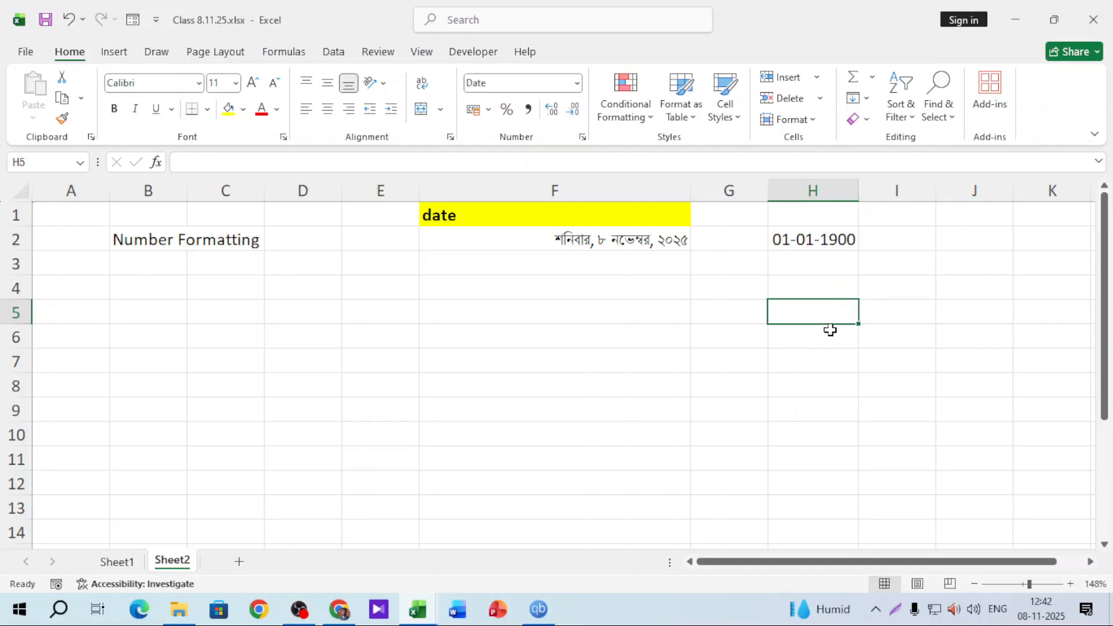
{"action": "left_click", "coordinate": [617, 235]}
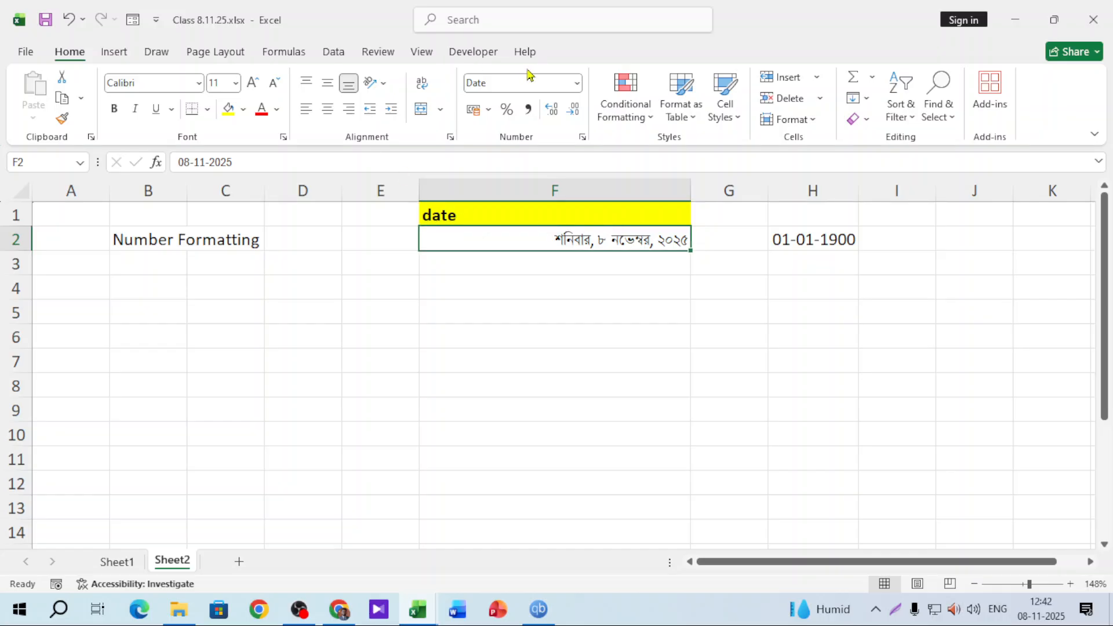
Replace F2's custom format code with dddd - dd - mmmm | yyyy
{"action": "left_click", "coordinate": [578, 84]}
{"action": "left_click", "coordinate": [522, 459]}
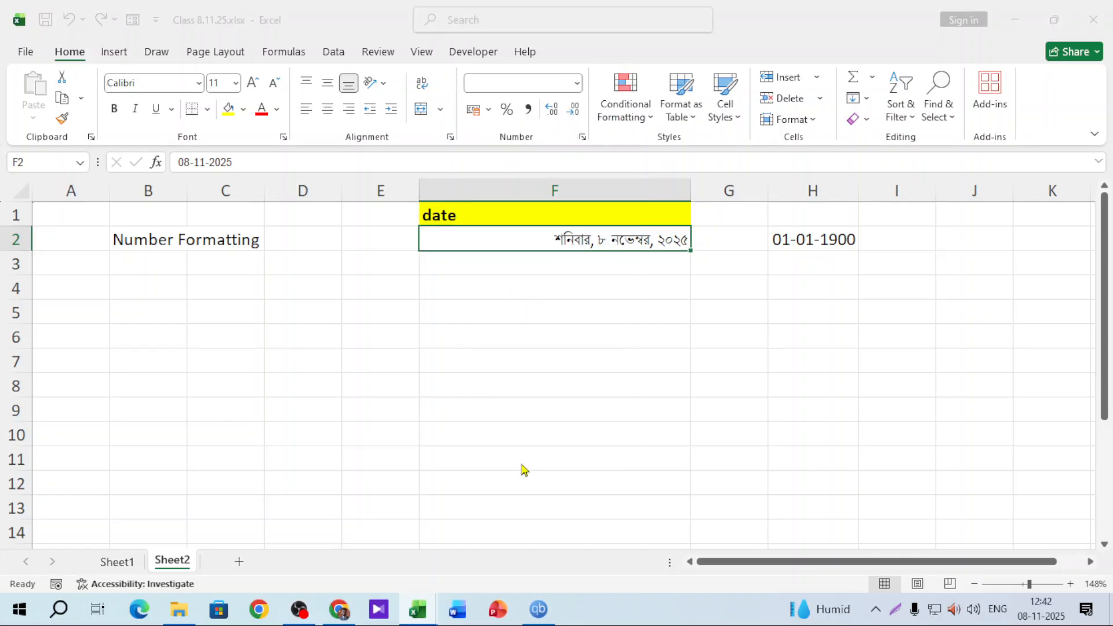
{"action": "left_click", "coordinate": [53, 329]}
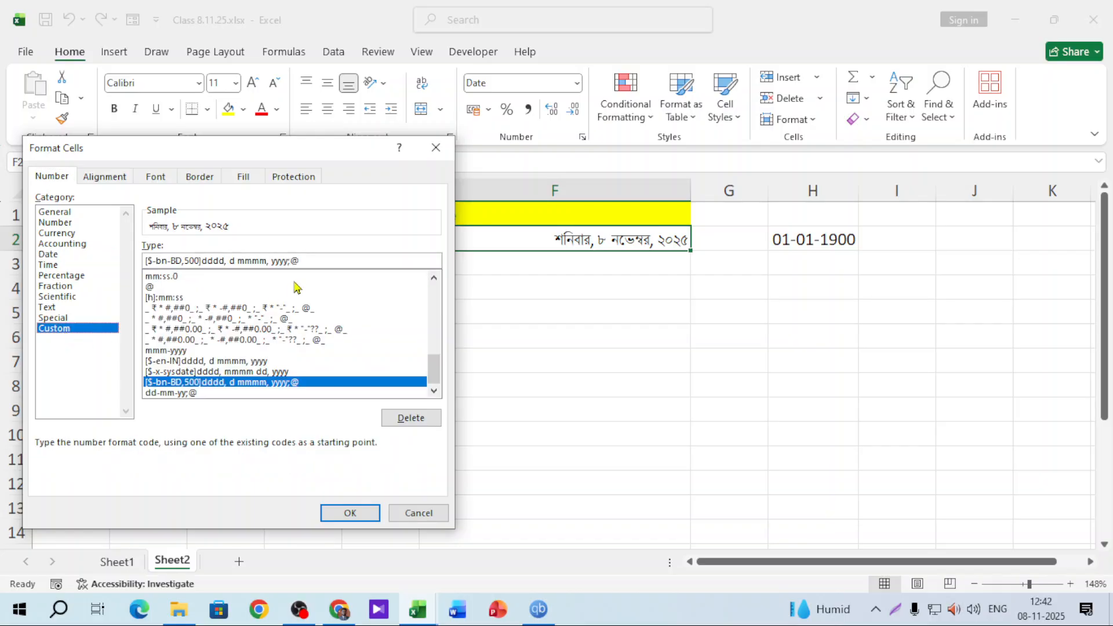
{"action": "left_click_drag", "start_coordinate": [304, 260], "coordinate": [3, 266]}
{"action": "key", "text": "BackSpace"}
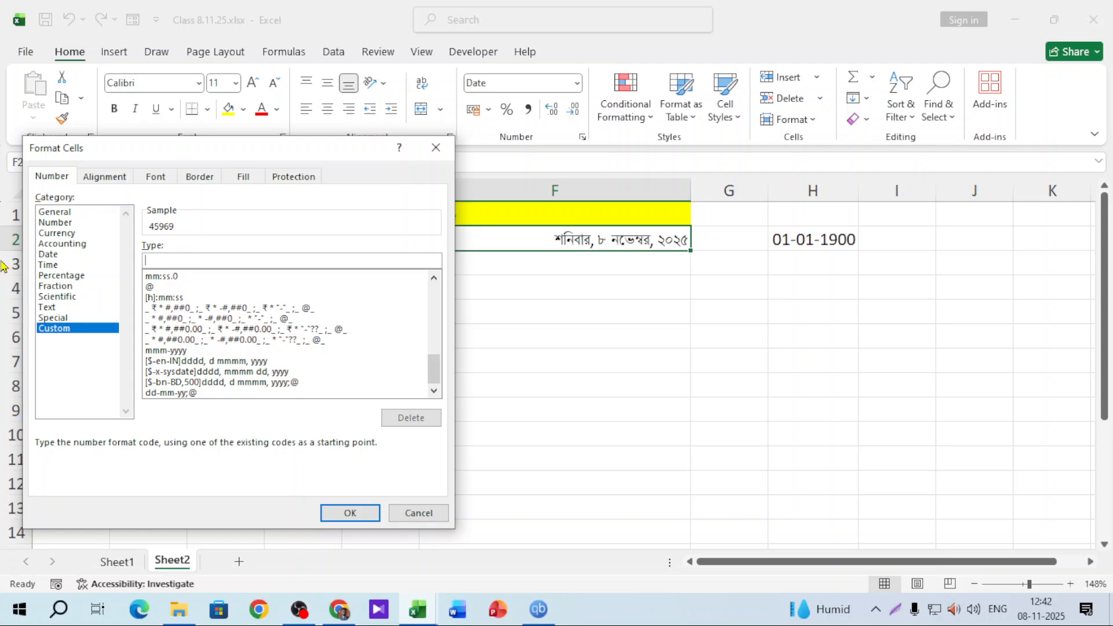
{"action": "type", "text": "dddd"}
{"action": "type", "text": "- dd"}
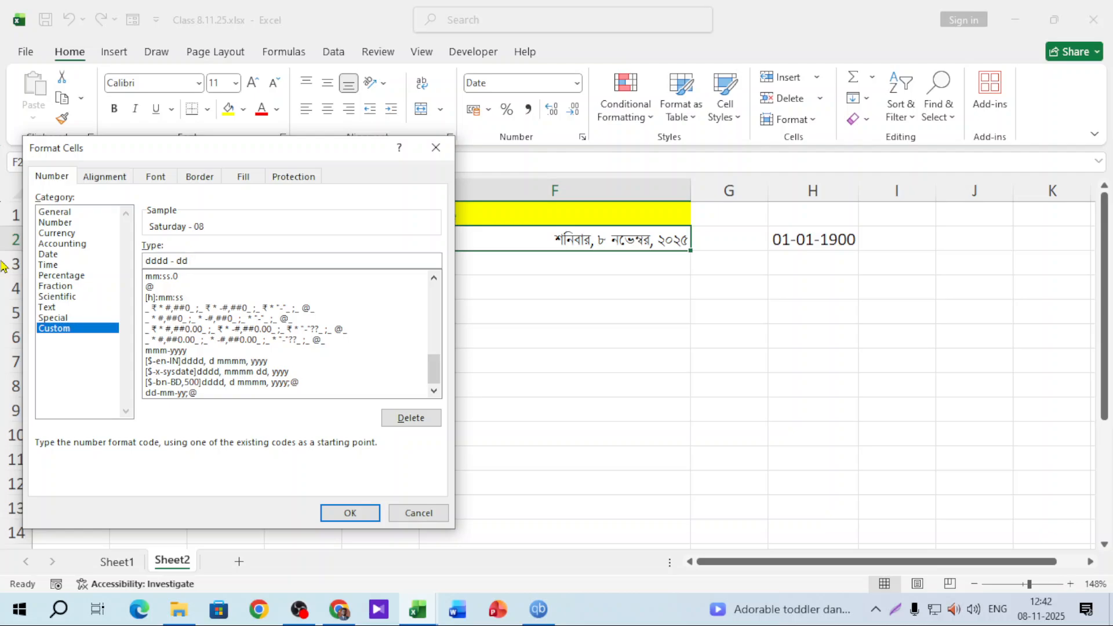
{"action": "type", "text": " - mm"}
{"action": "type", "text": "mm | yyyy"}
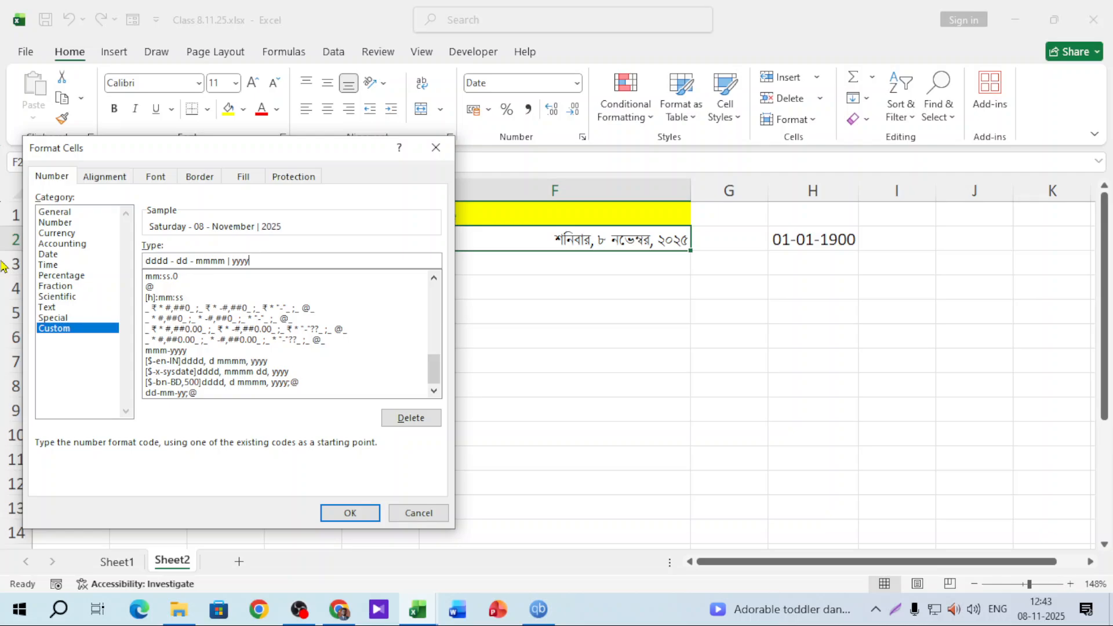
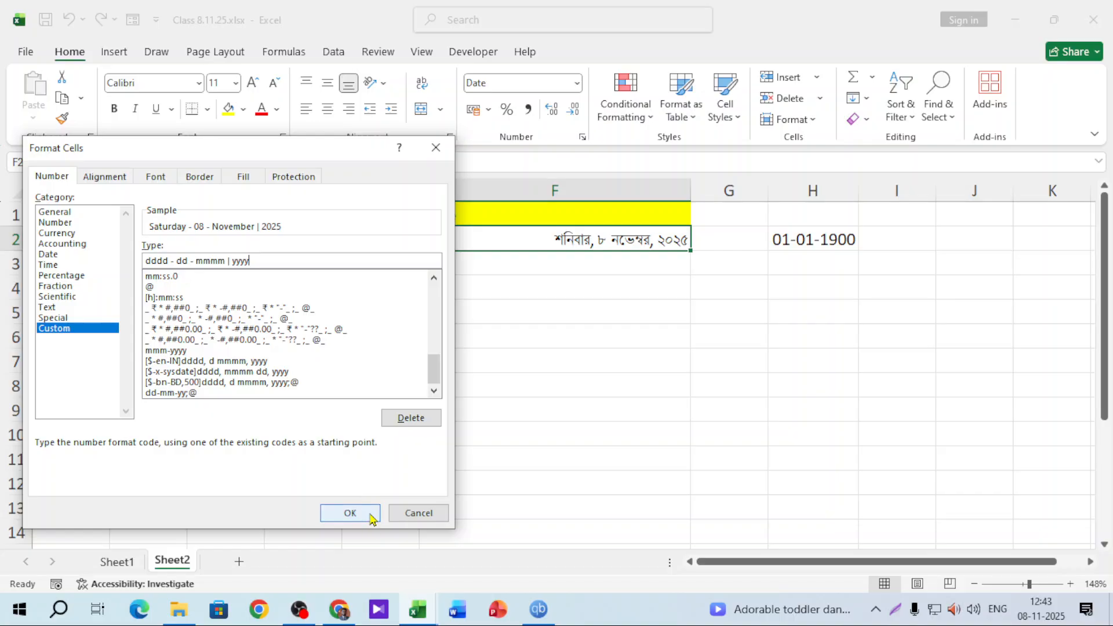
Apply the dddd - dd - mmmm | yyyy format to F2 so it reads Saturday - 08 - November | 2025
{"action": "left_click", "coordinate": [350, 513]}
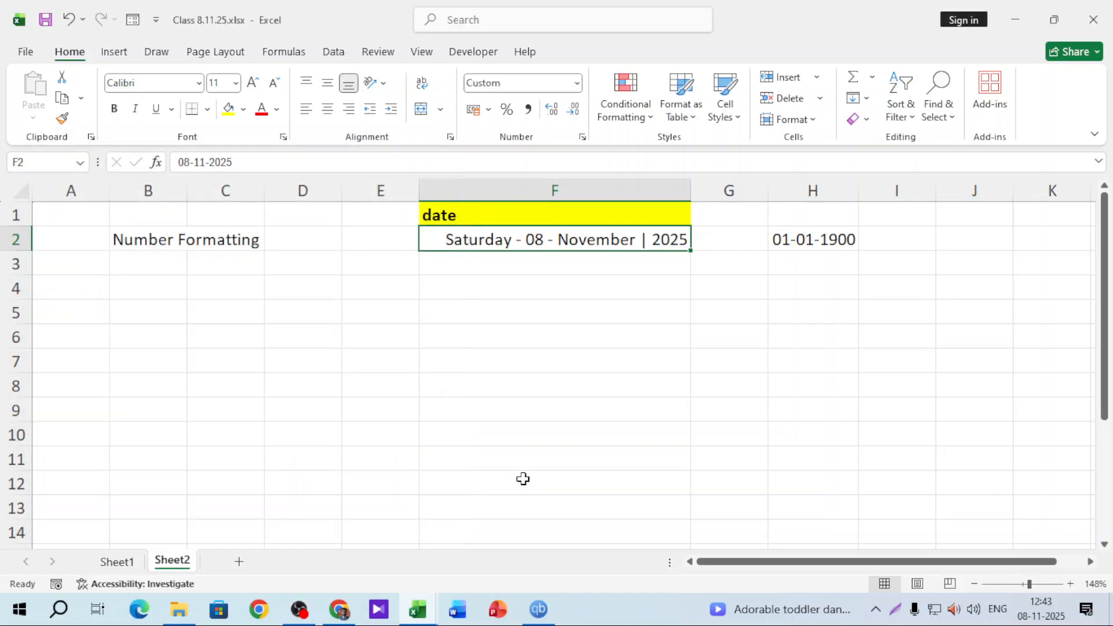
Copy F2's custom date code dddd - dd - mmmm | yyyy from Format Cells
{"action": "left_click", "coordinate": [576, 83]}
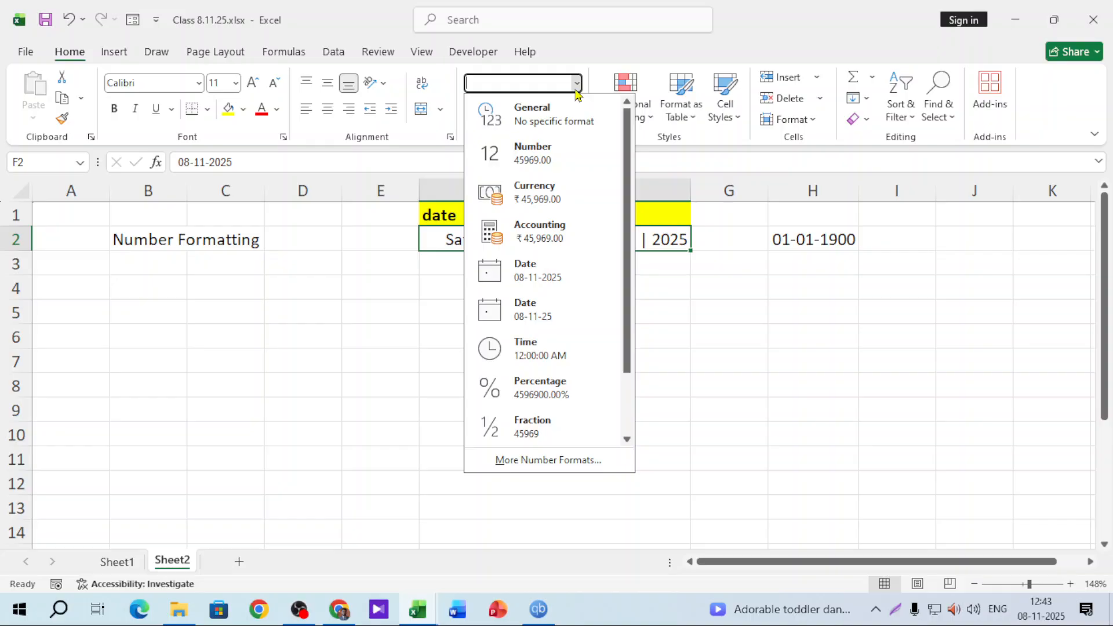
{"action": "left_click", "coordinate": [488, 461]}
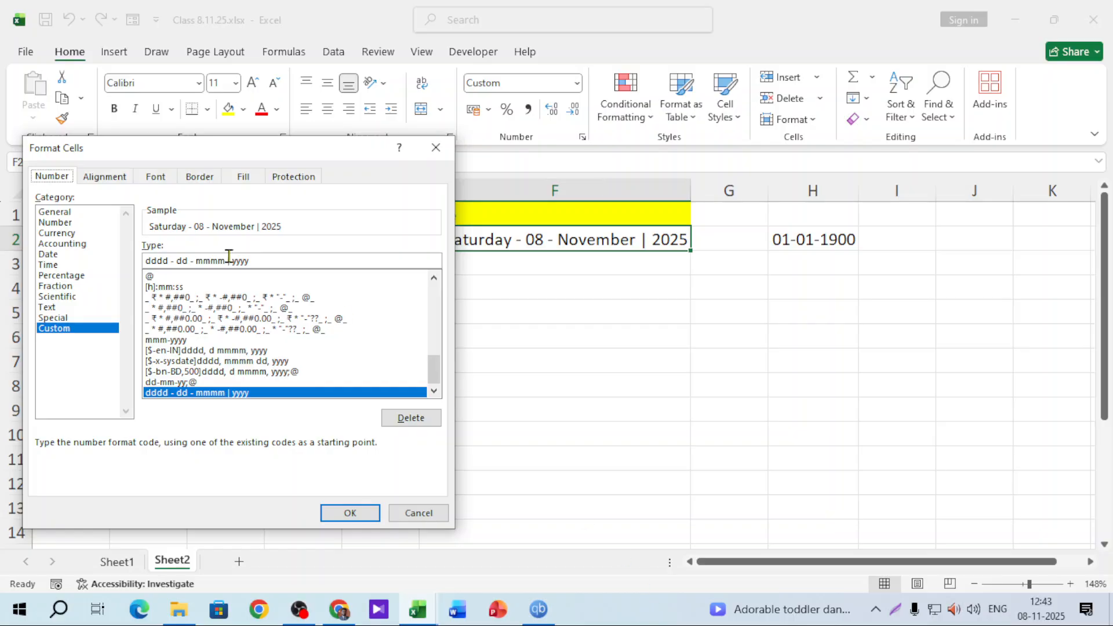
{"action": "left_click_drag", "start_coordinate": [259, 260], "coordinate": [146, 261]}
{"action": "right_click", "coordinate": [201, 264]}
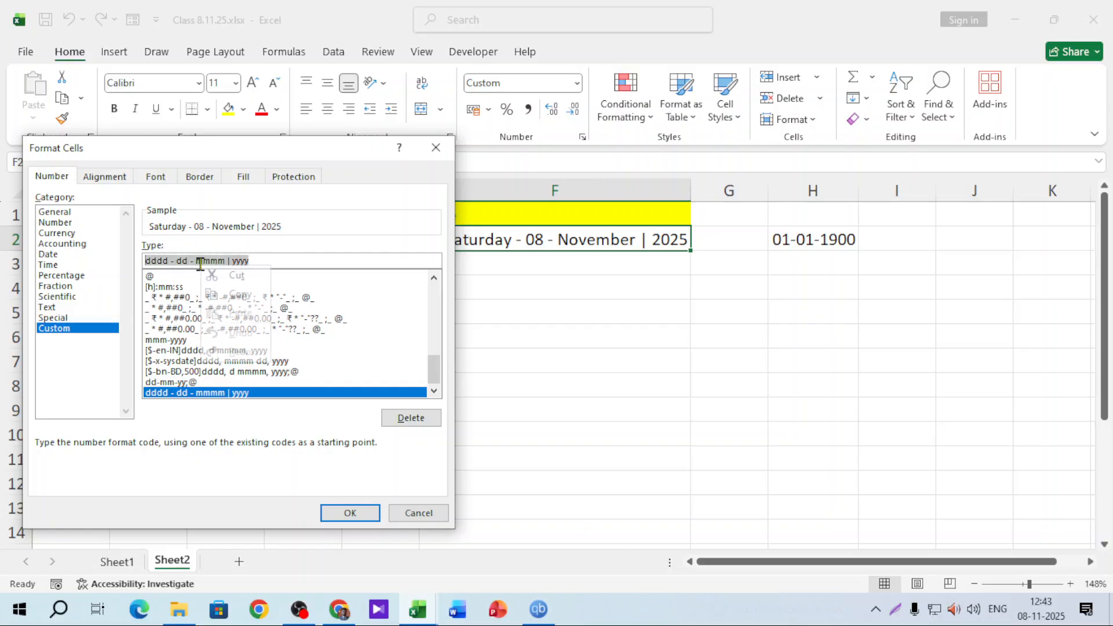
{"action": "left_click", "coordinate": [251, 297]}
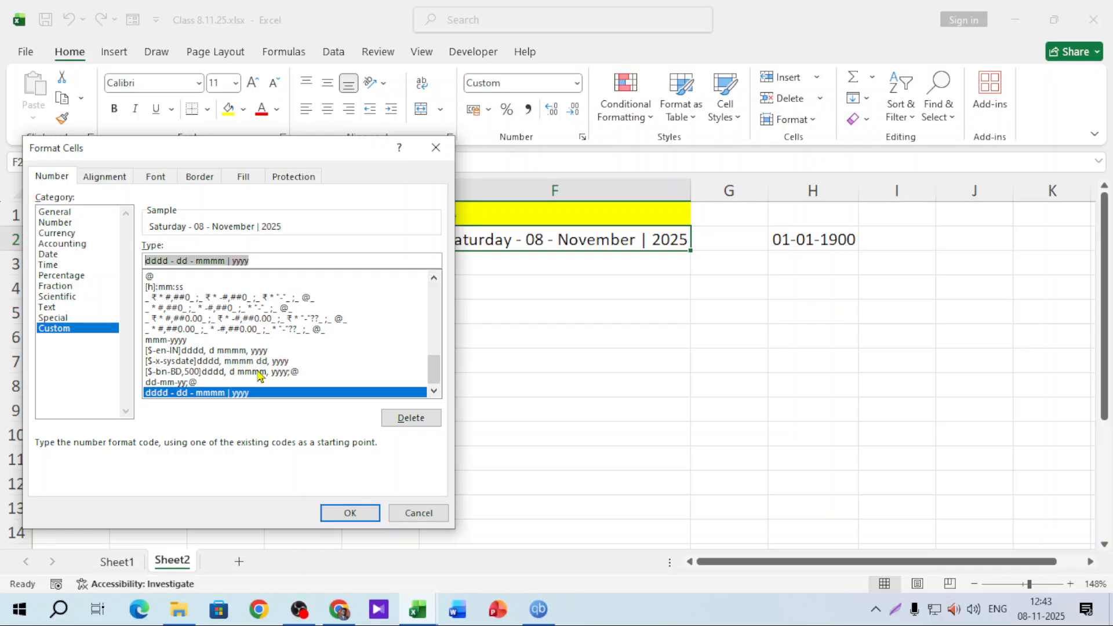
{"action": "left_click", "coordinate": [351, 513]}
Paste that code as a Custom number format for the whole of column F
{"action": "left_click", "coordinate": [557, 181]}
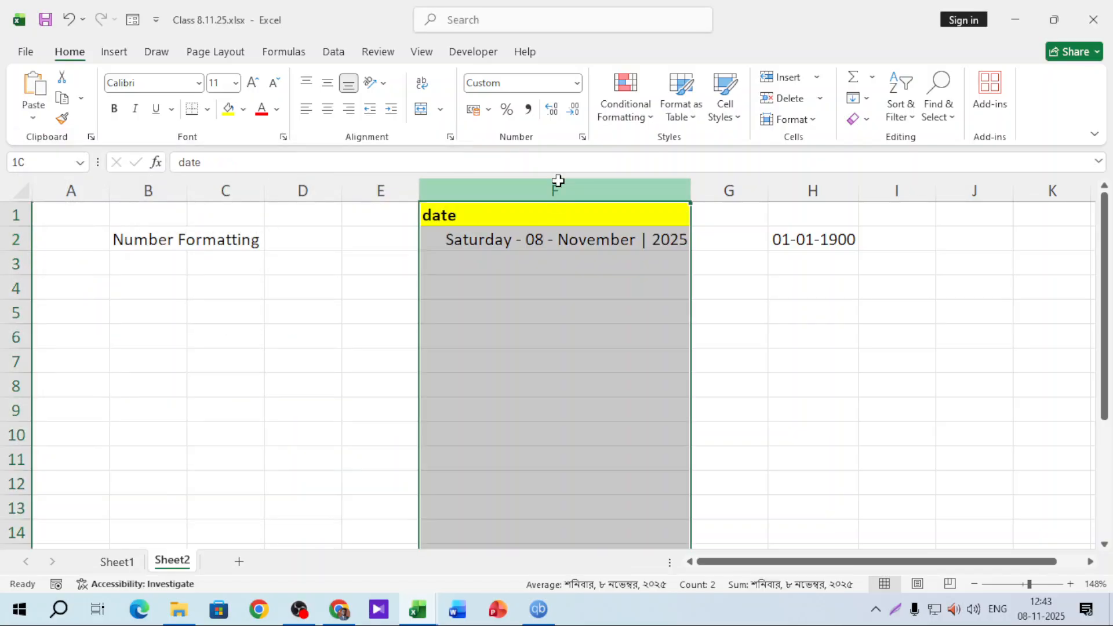
{"action": "left_click", "coordinate": [577, 85]}
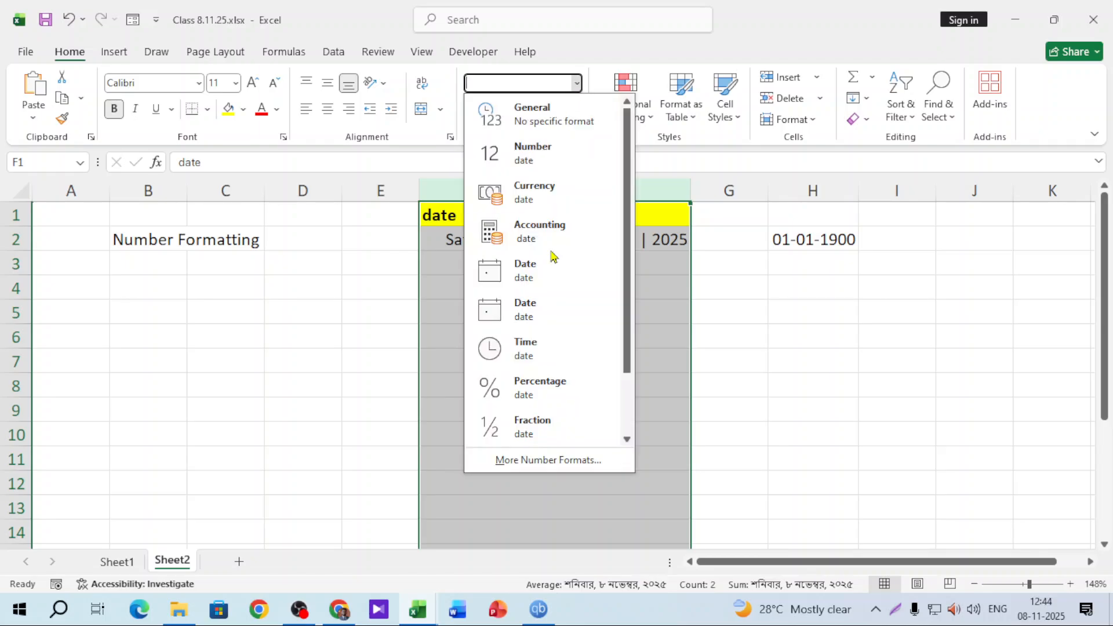
{"action": "left_click", "coordinate": [526, 461]}
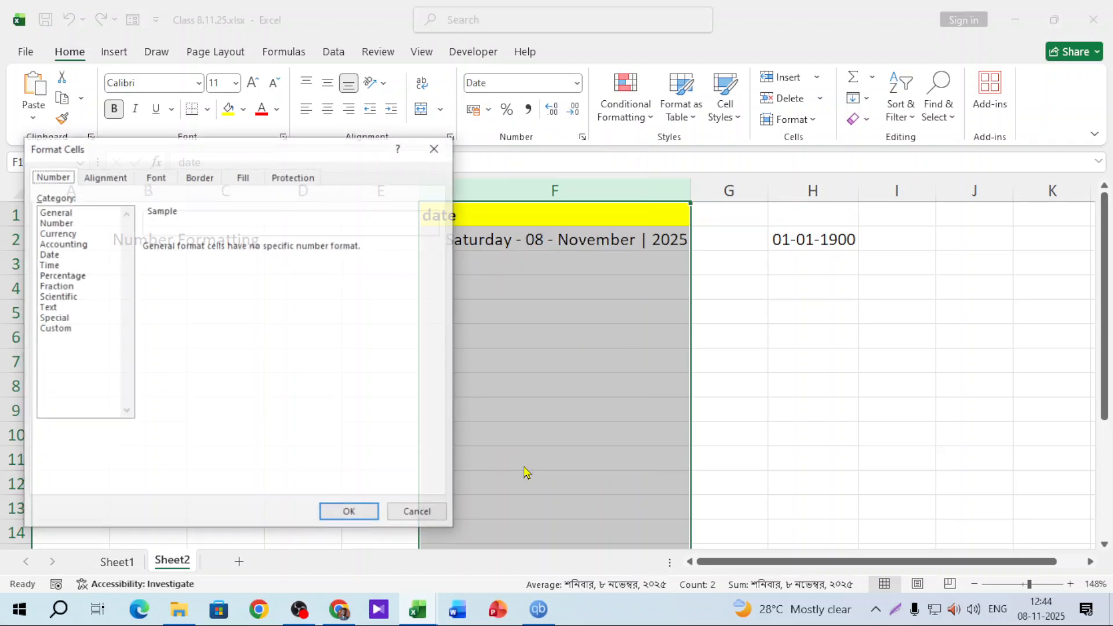
{"action": "left_click", "coordinate": [52, 329]}
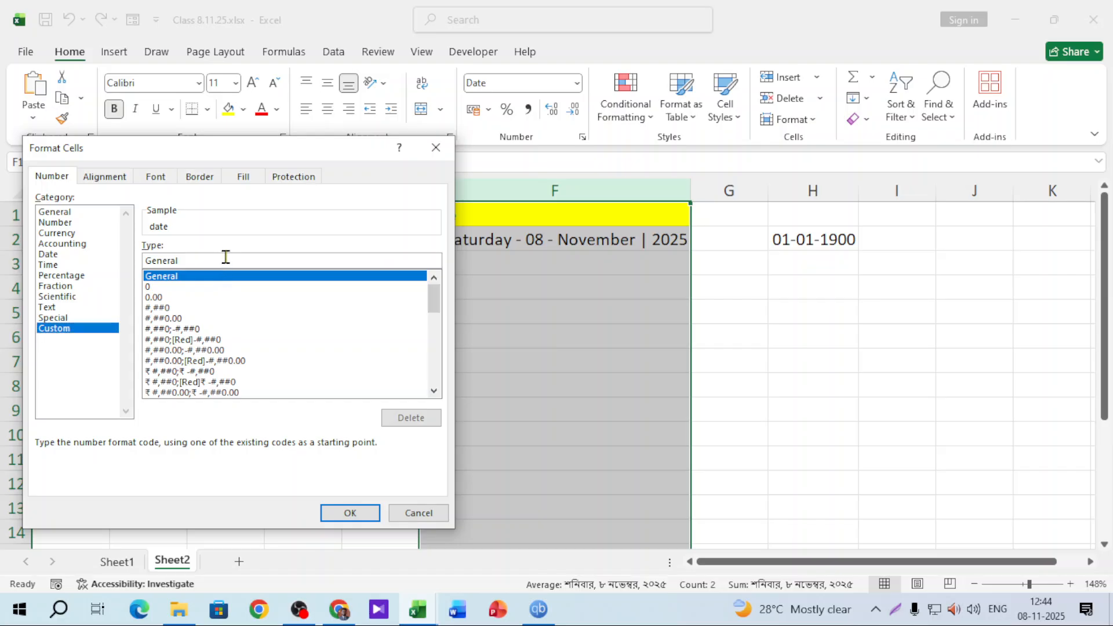
{"action": "double_click", "coordinate": [168, 261]}
{"action": "right_click", "coordinate": [173, 259]}
{"action": "left_click", "coordinate": [215, 311]}
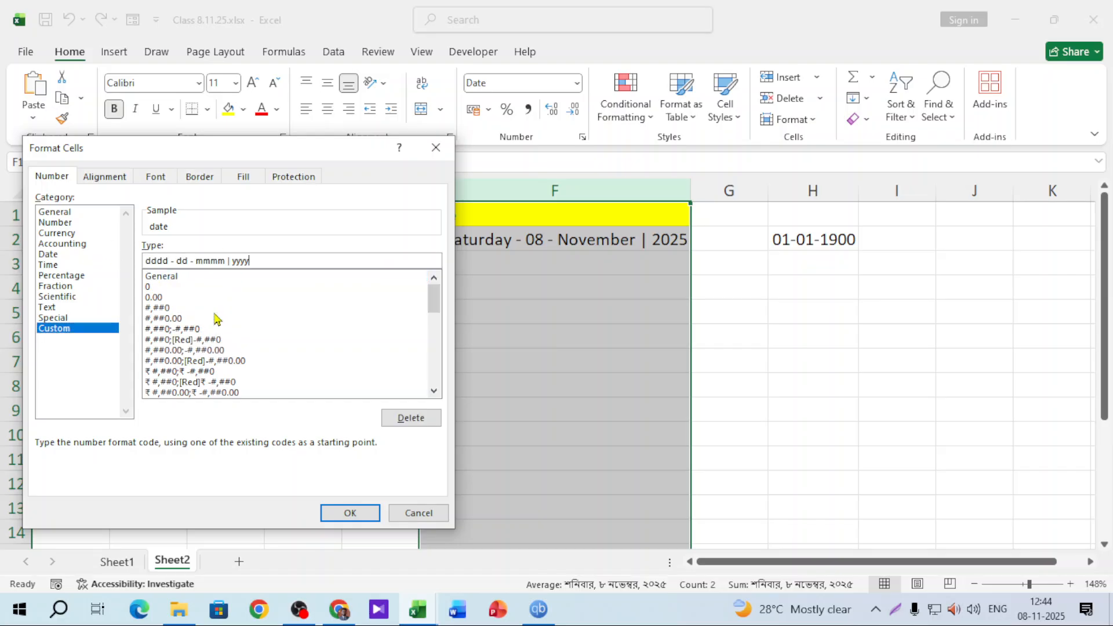
{"action": "left_click", "coordinate": [354, 517]}
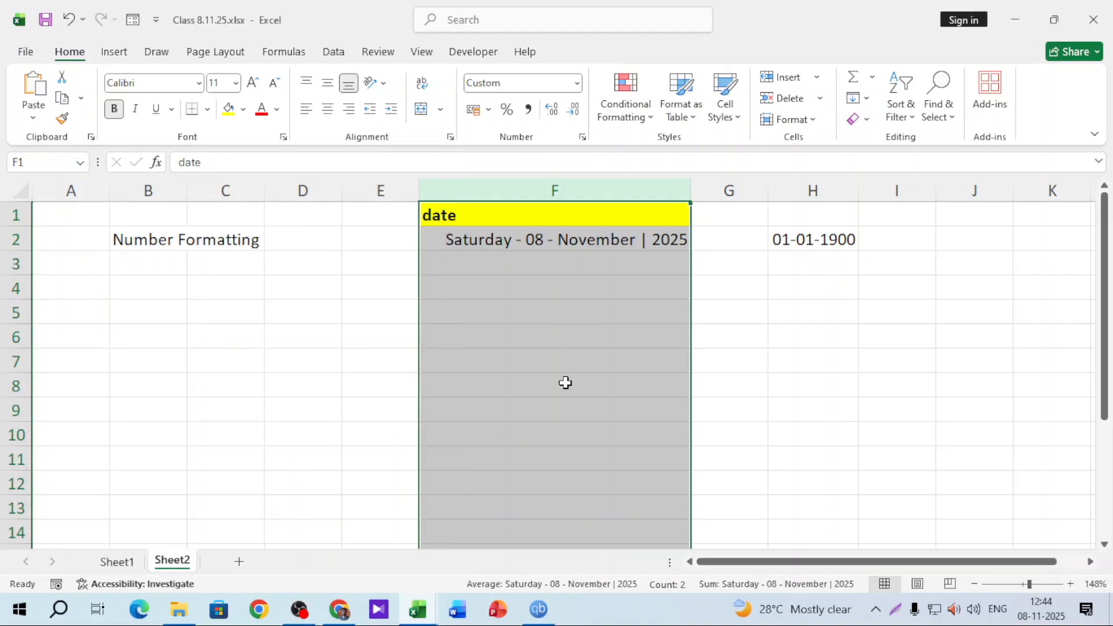
Copy the custom date code from F2's Format Cells again without changing it
{"action": "left_click", "coordinate": [536, 274]}
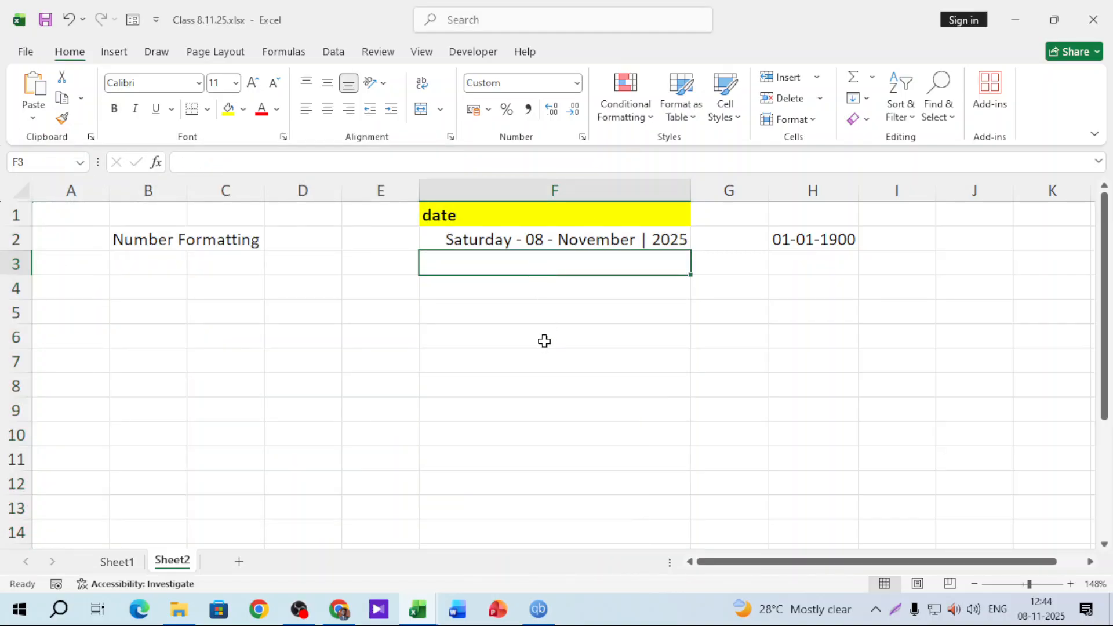
{"action": "left_click", "coordinate": [546, 234]}
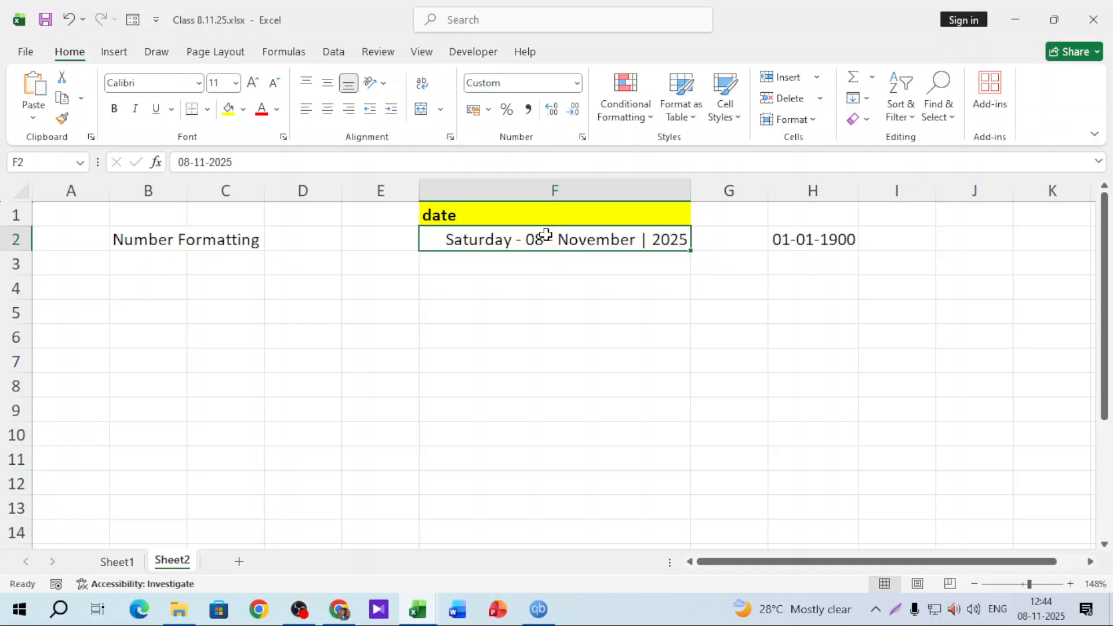
{"action": "left_click", "coordinate": [578, 85]}
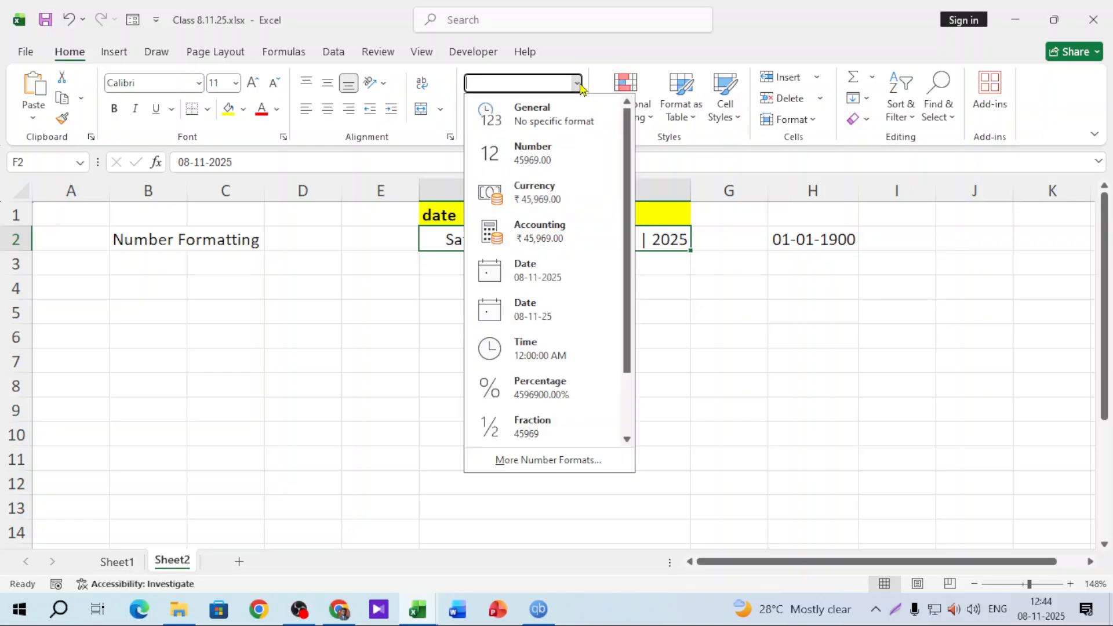
{"action": "left_click", "coordinate": [504, 461]}
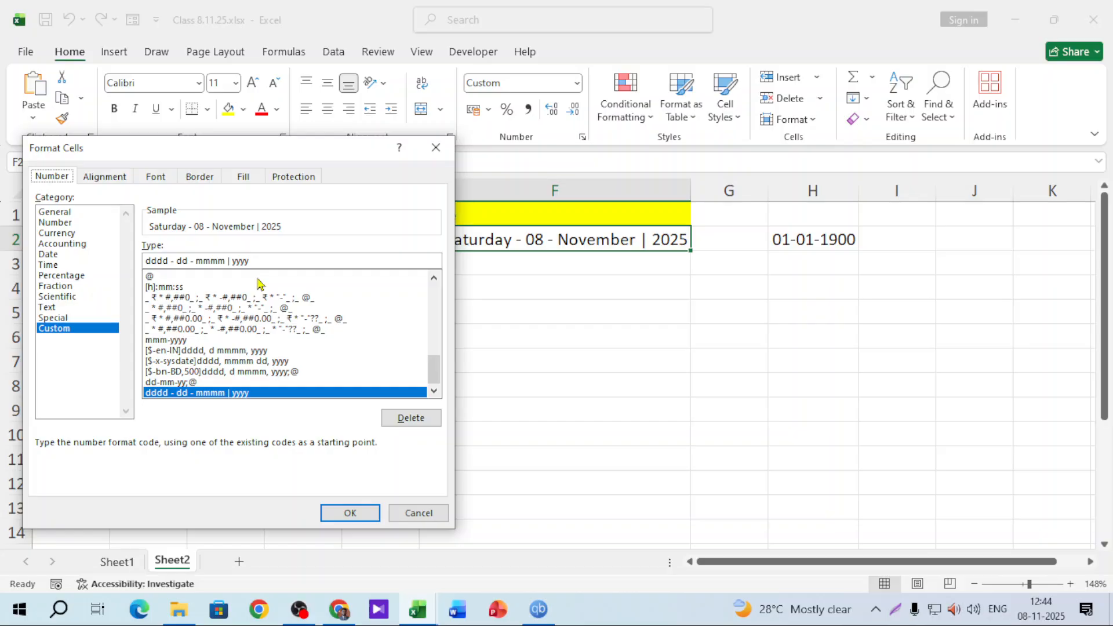
{"action": "left_click_drag", "start_coordinate": [252, 261], "coordinate": [90, 255]}
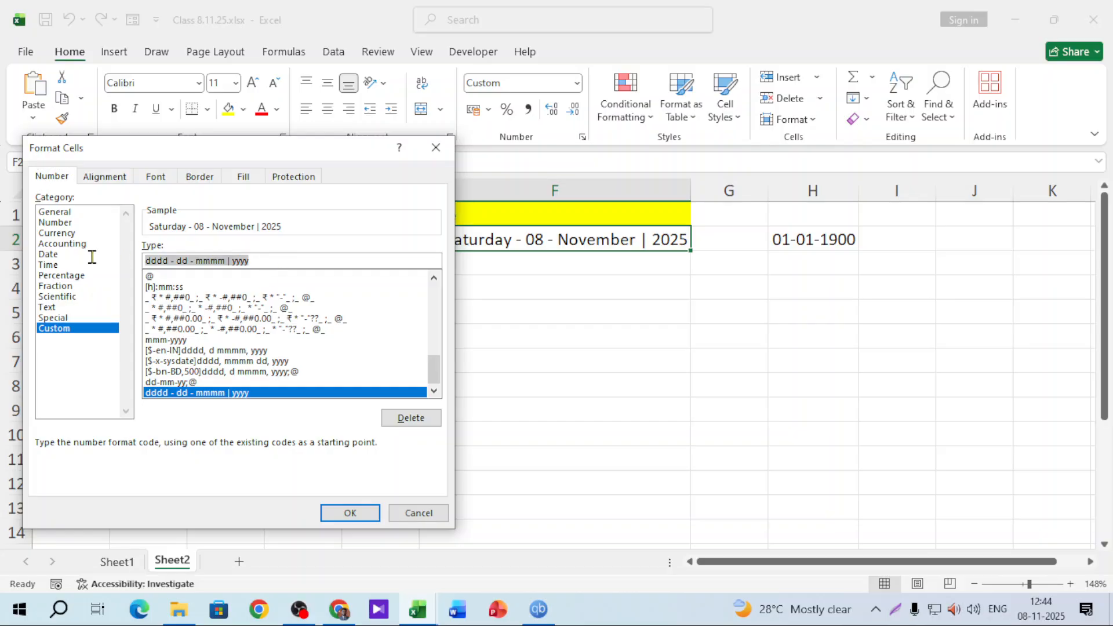
{"action": "right_click", "coordinate": [204, 263]}
{"action": "left_click", "coordinate": [248, 296]}
{"action": "left_click", "coordinate": [436, 148]}
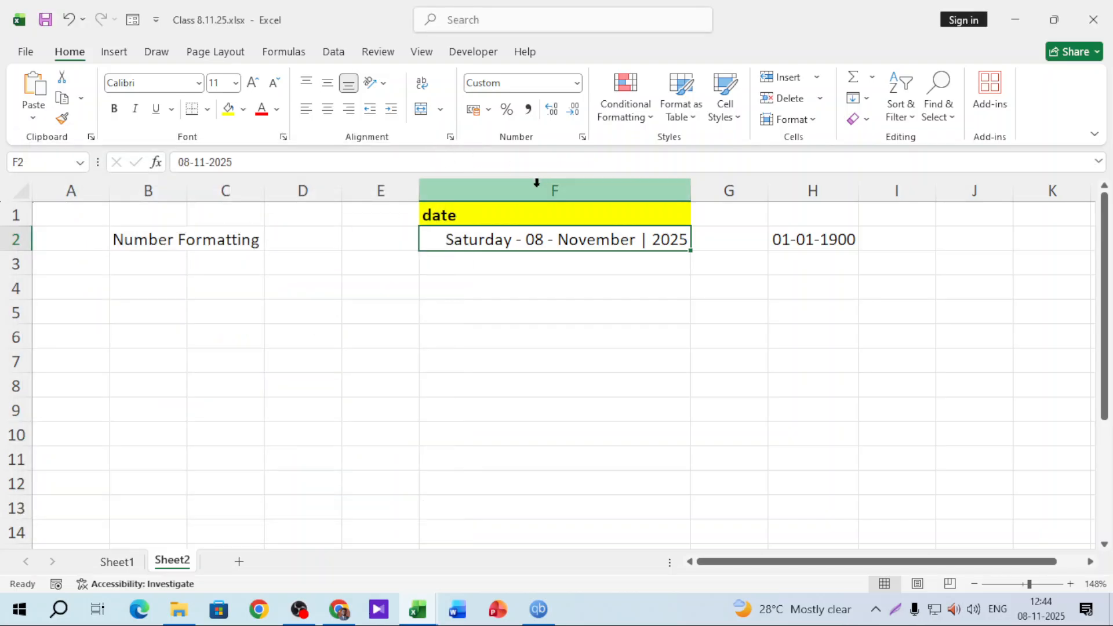
Replace column F's format code with the copied dddd - dd - mmmm | yyyy code
{"action": "left_click", "coordinate": [536, 183]}
{"action": "left_click", "coordinate": [577, 82]}
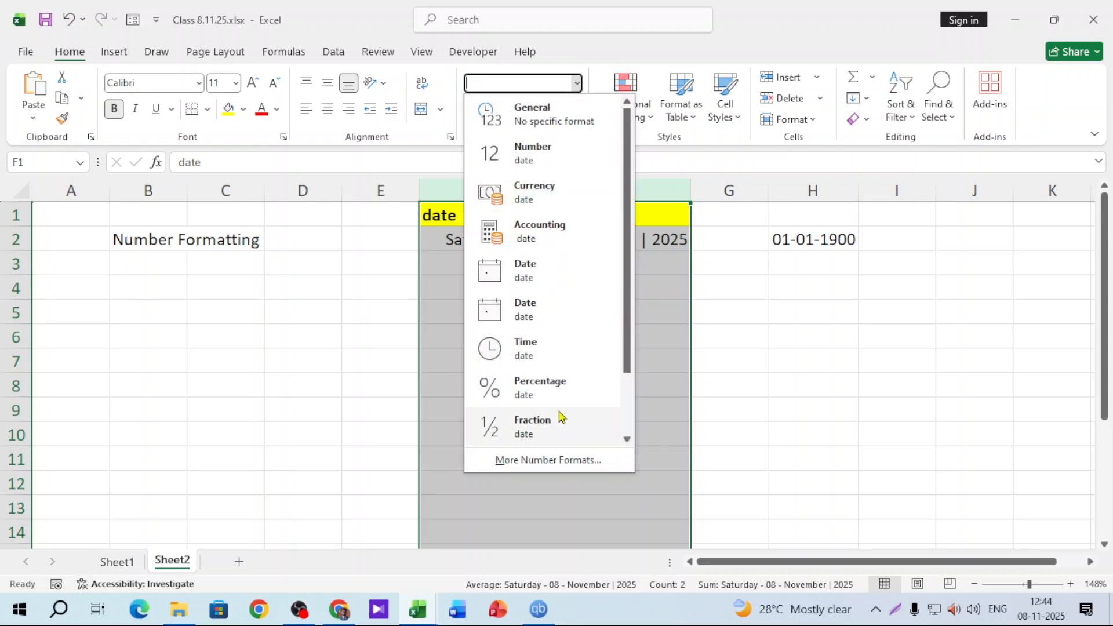
{"action": "left_click", "coordinate": [548, 460]}
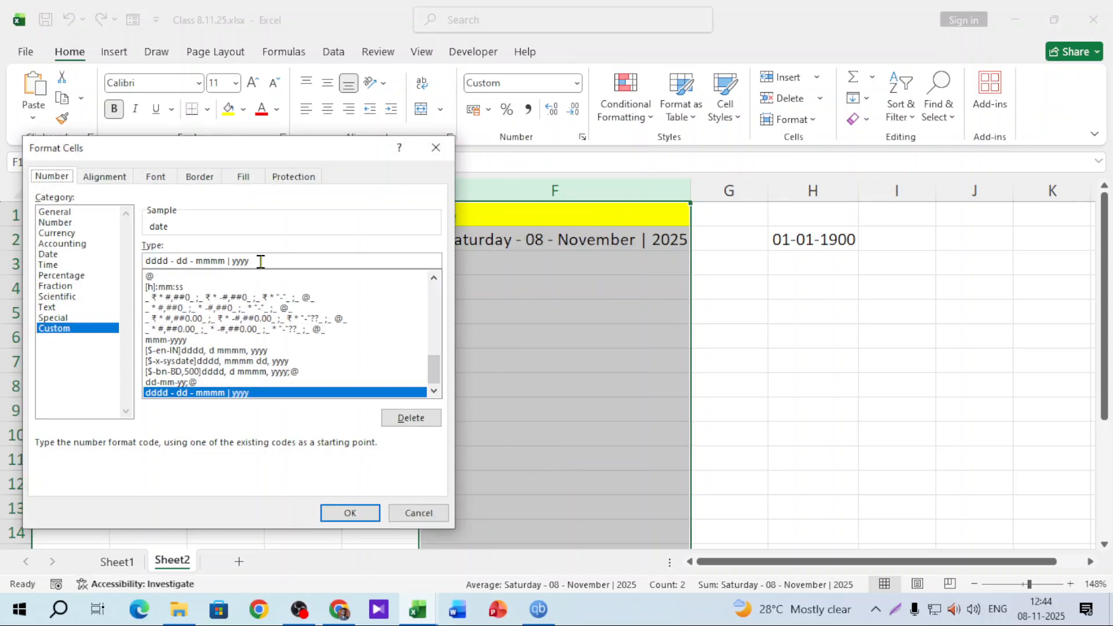
{"action": "left_click_drag", "start_coordinate": [277, 256], "coordinate": [114, 270]}
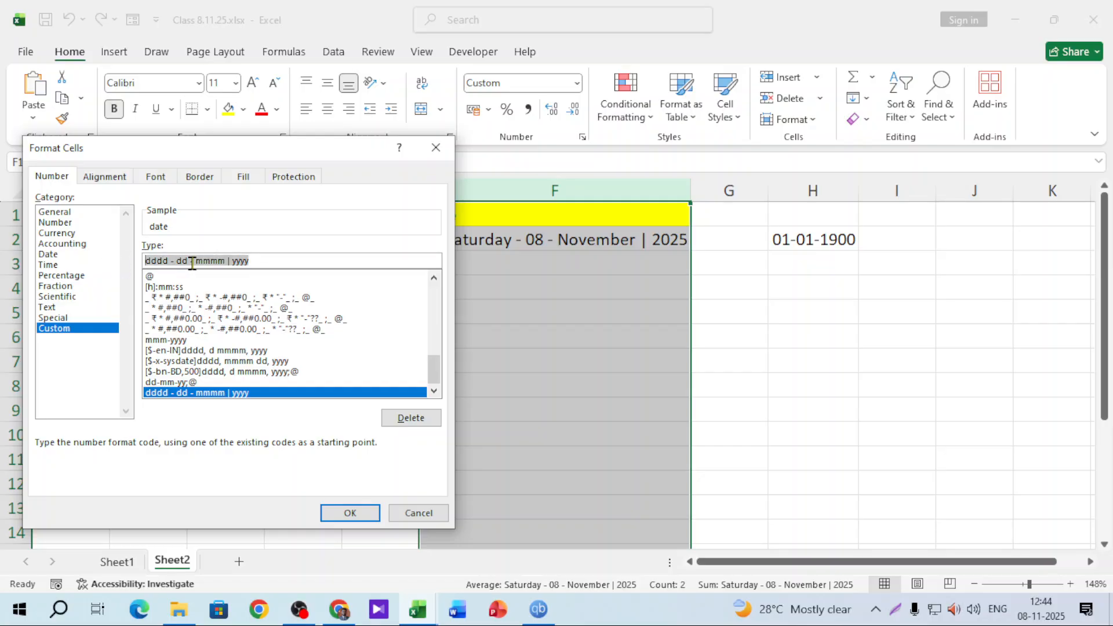
{"action": "right_click", "coordinate": [193, 265]}
{"action": "left_click", "coordinate": [247, 313]}
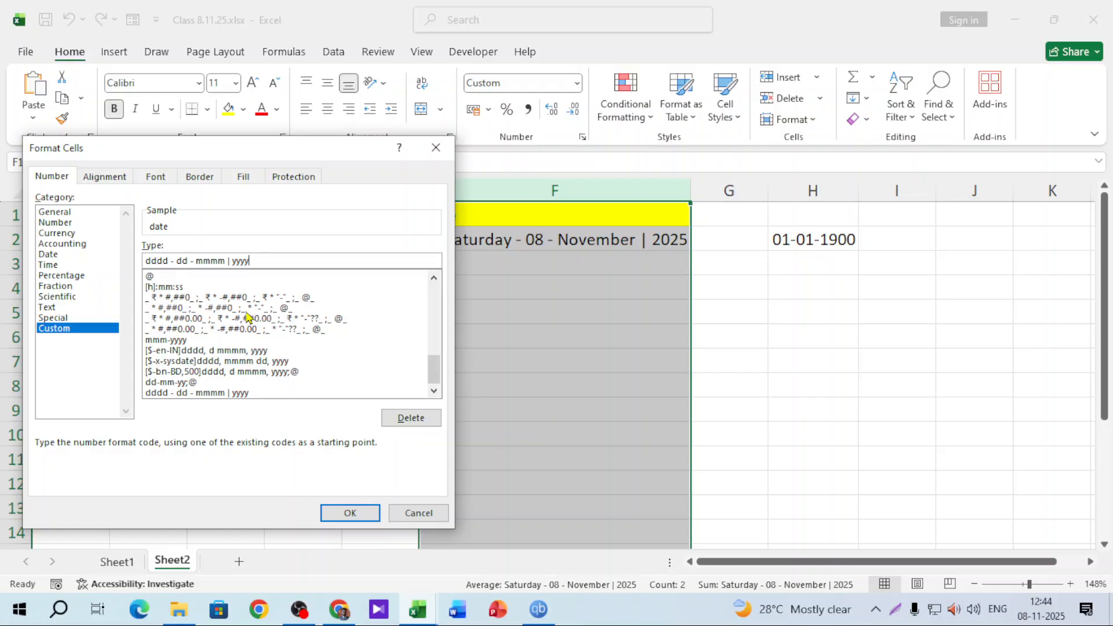
{"action": "left_click", "coordinate": [350, 513]}
Enter 9/11/2025 in F3 so it shows Sunday - 09 - November | 2025
{"action": "left_click", "coordinate": [549, 266]}
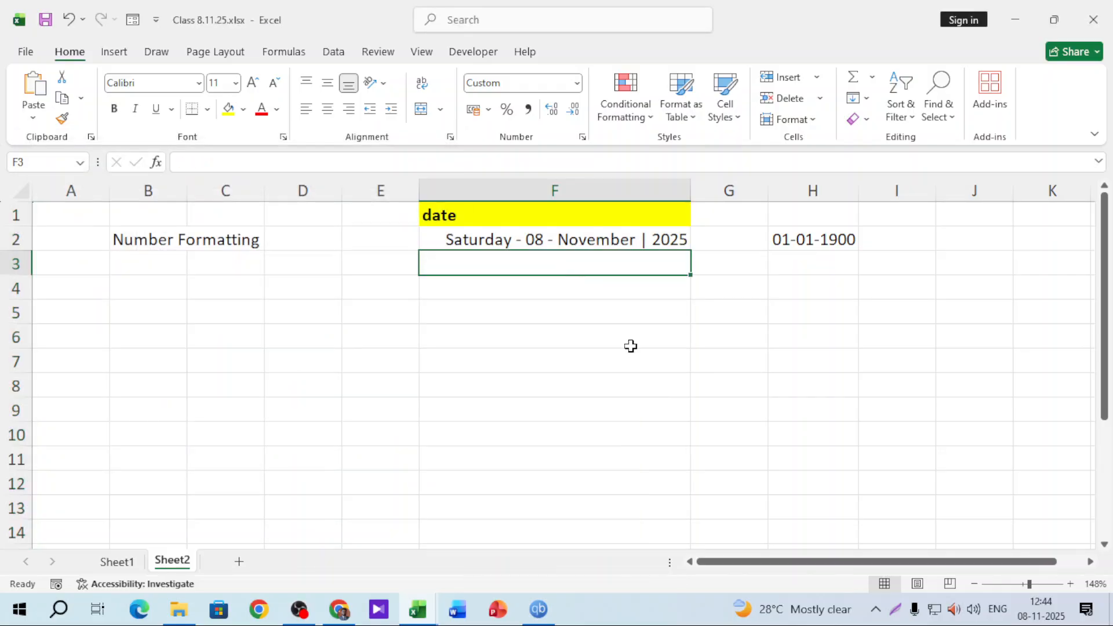
{"action": "type", "text": "9/"}
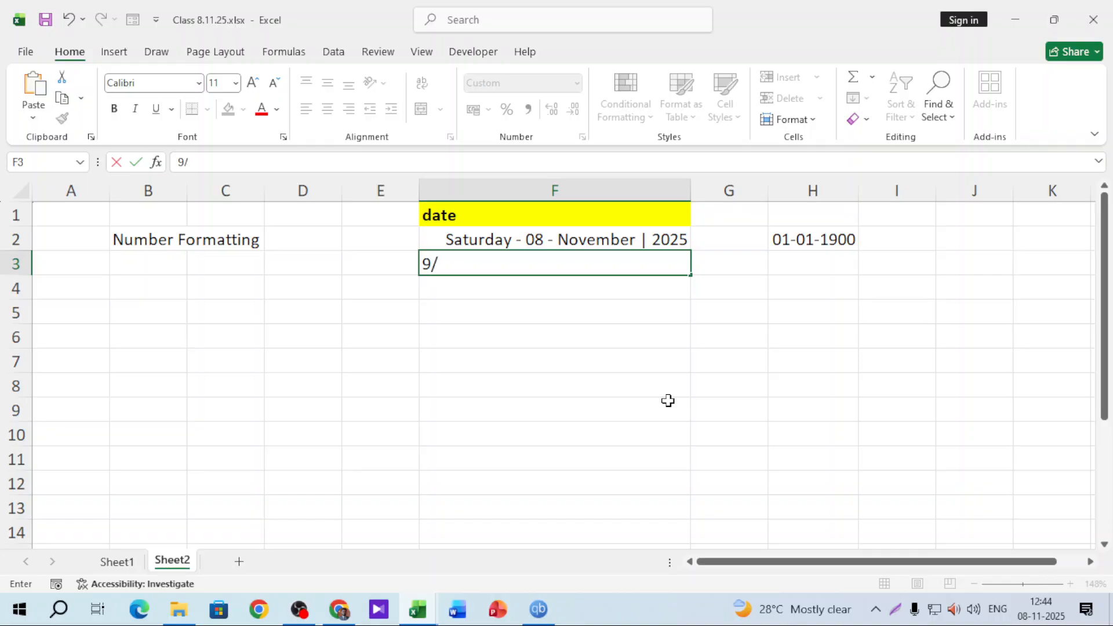
{"action": "type", "text": "11/2025"}
{"action": "key", "text": "Return"}
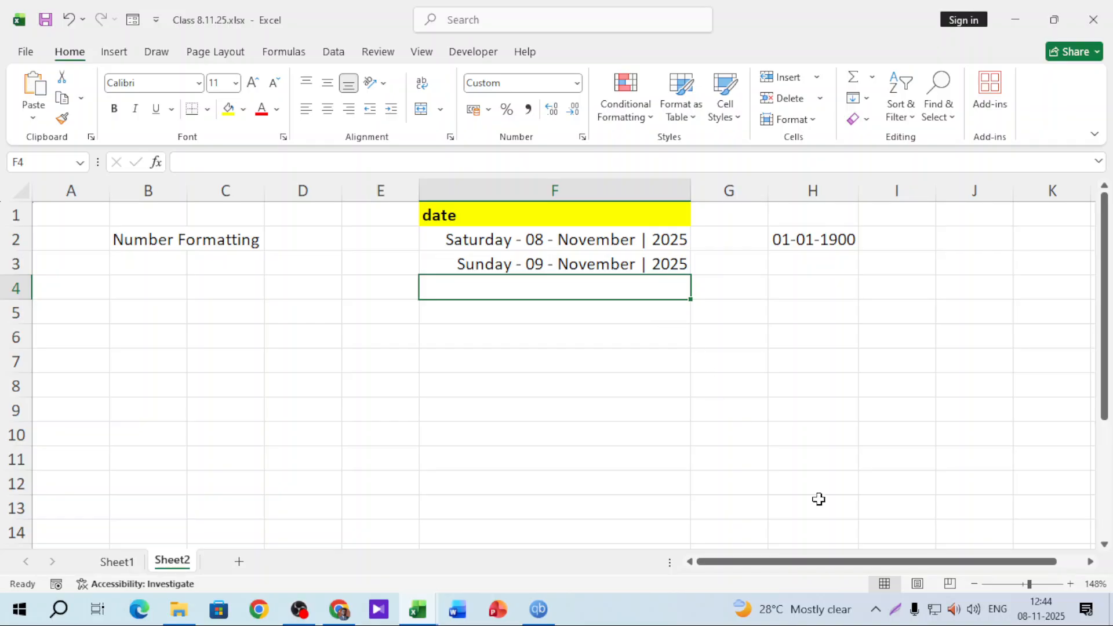
{"action": "left_click", "coordinate": [1090, 561]}
{"action": "left_click", "coordinate": [1089, 561]}
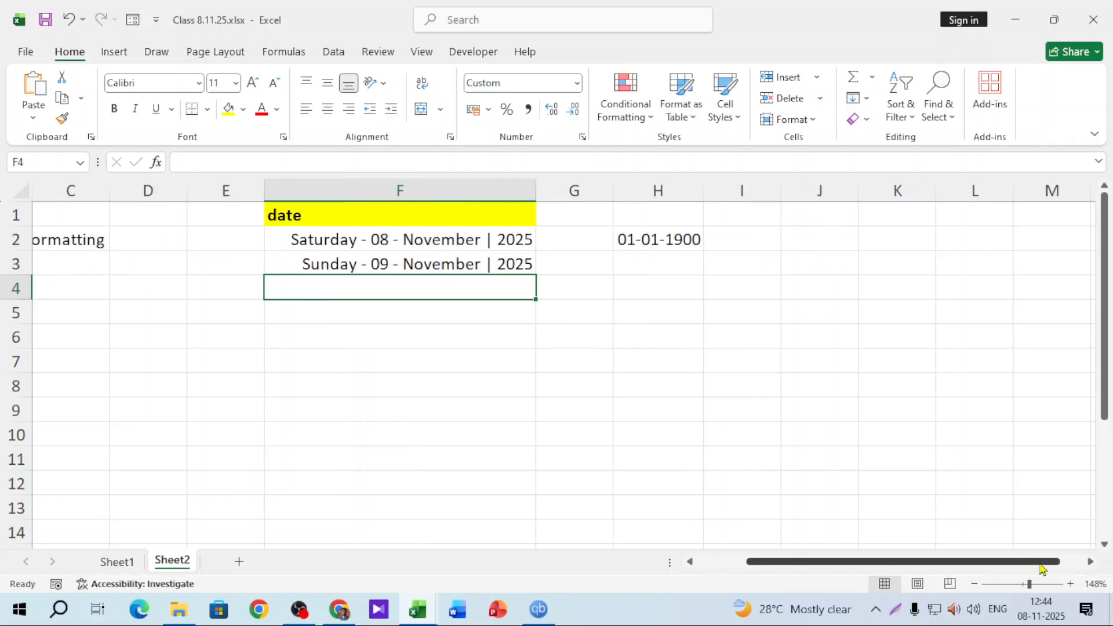
{"action": "left_click", "coordinate": [452, 319]}
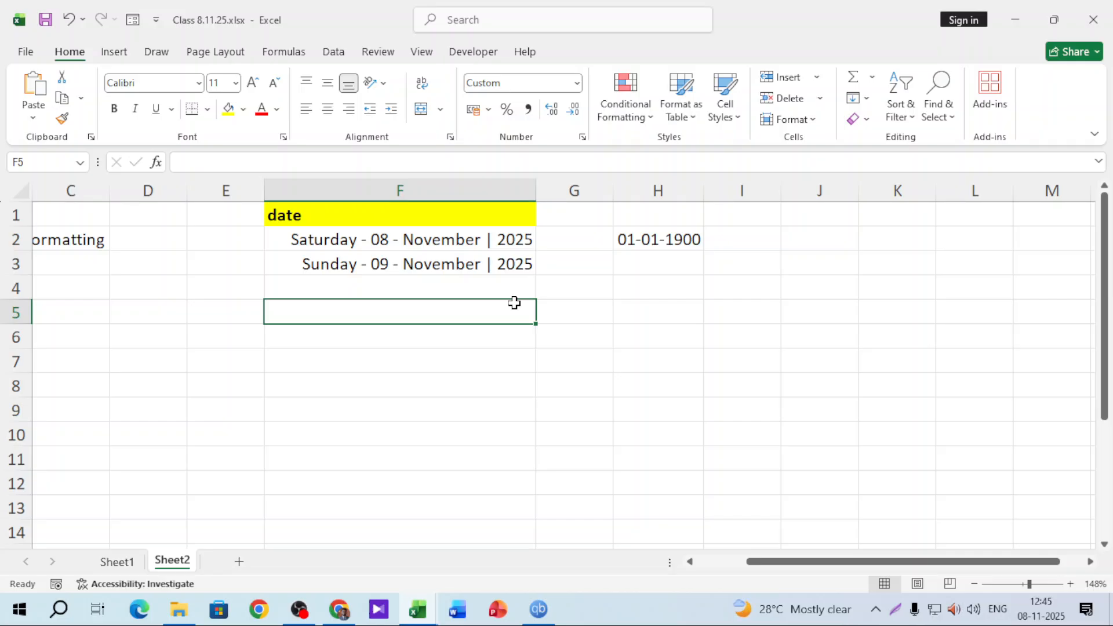
Clear the stray 01-01-1900 value from H2
{"action": "triple_click", "coordinate": [1090, 562]}
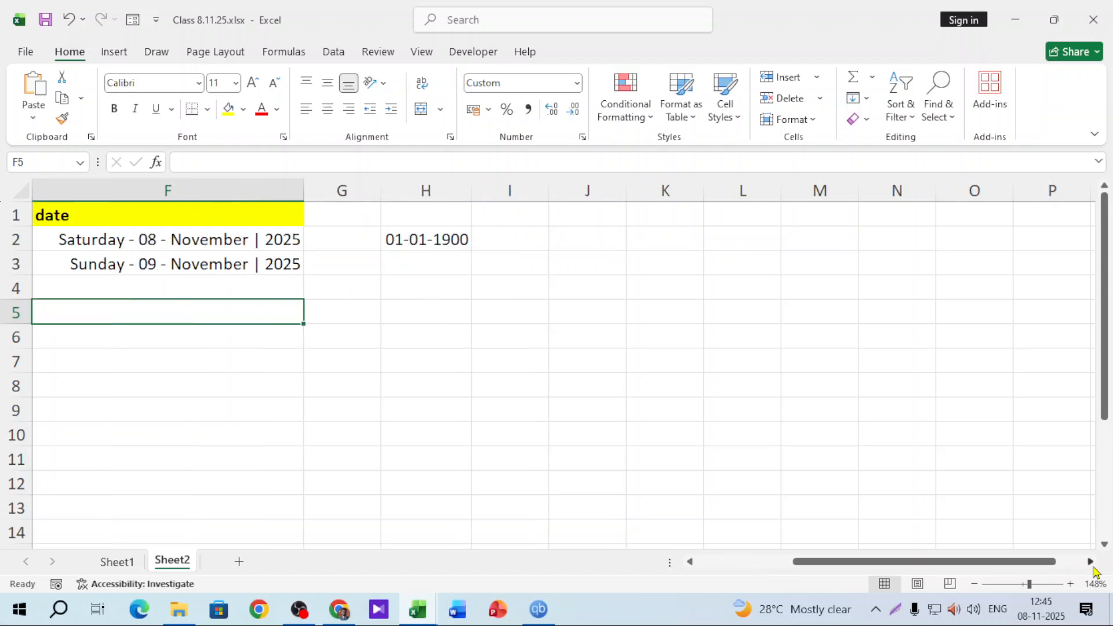
{"action": "left_click", "coordinate": [447, 242]}
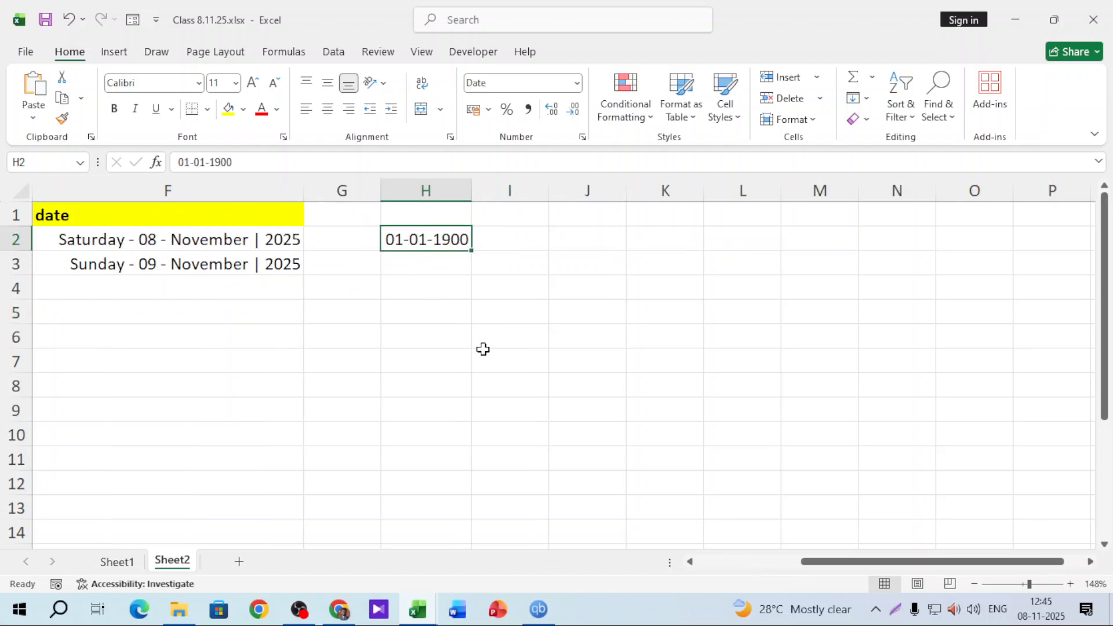
{"action": "key", "text": "Delete"}
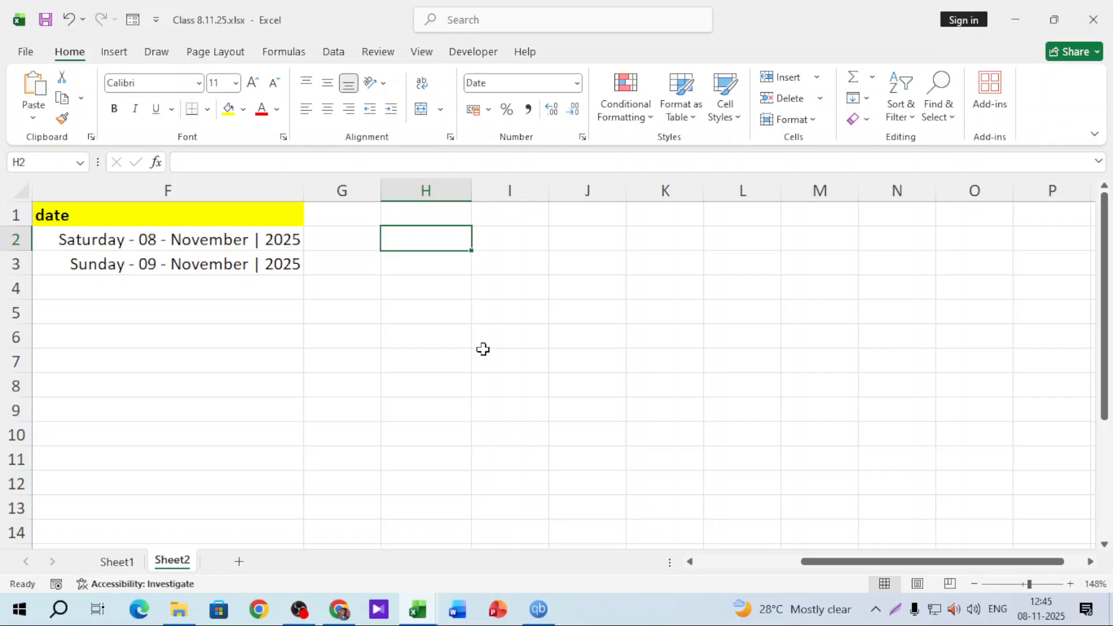
{"action": "left_click", "coordinate": [425, 280]}
{"action": "left_click", "coordinate": [427, 244]}
Add the headers day, Month and Year in G1, H1 and I1
{"action": "left_click", "coordinate": [327, 220]}
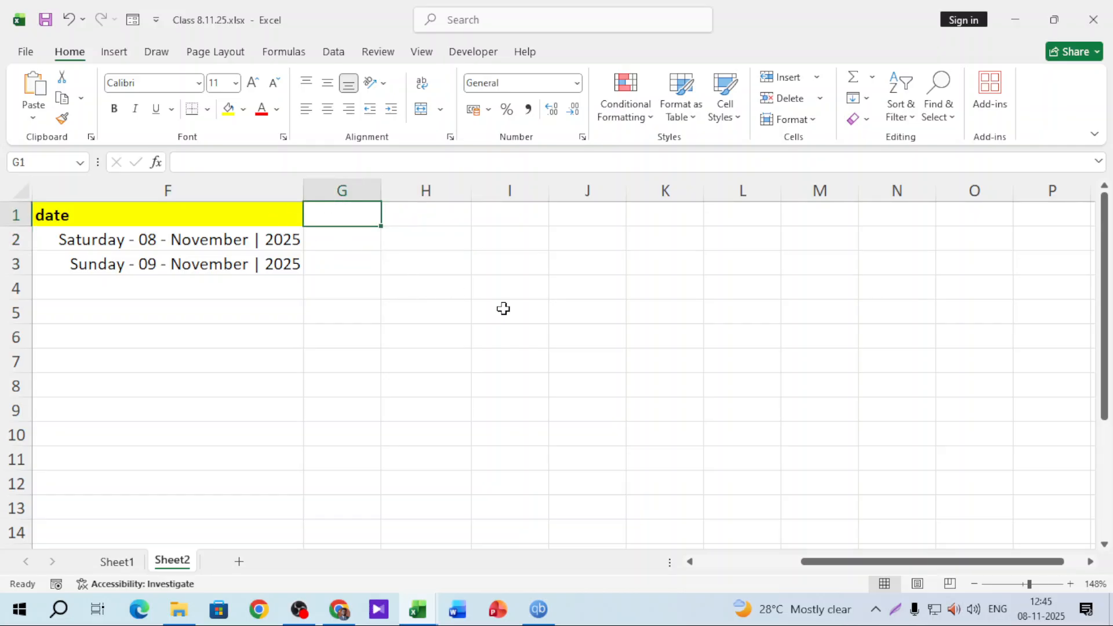
{"action": "type", "text": "day"}
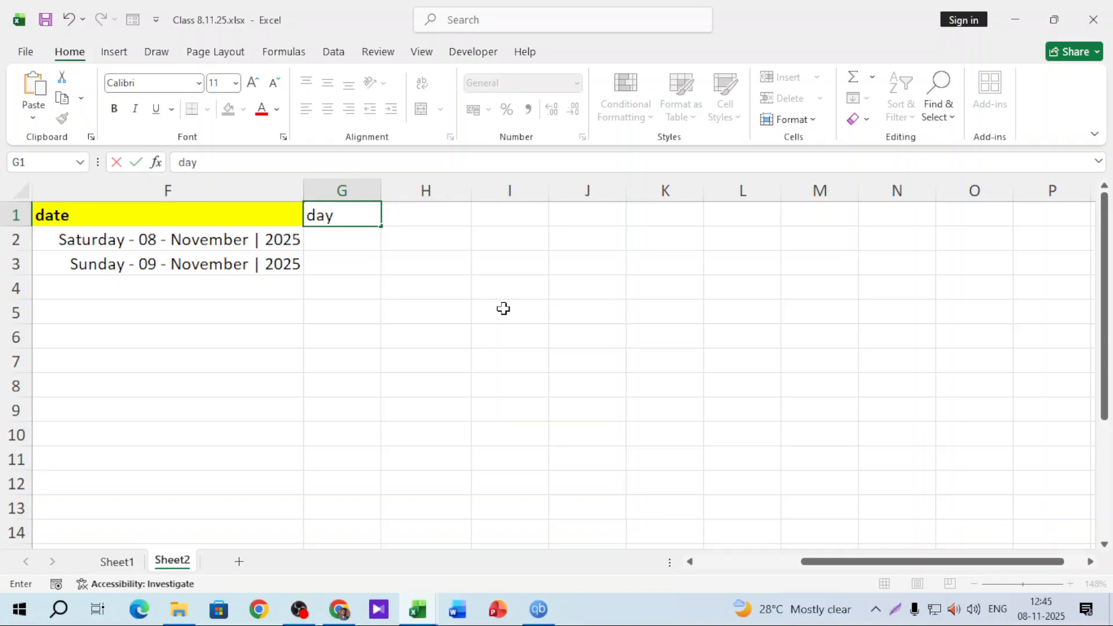
{"action": "key", "text": "Tab"}
{"action": "type", "text": "Month"}
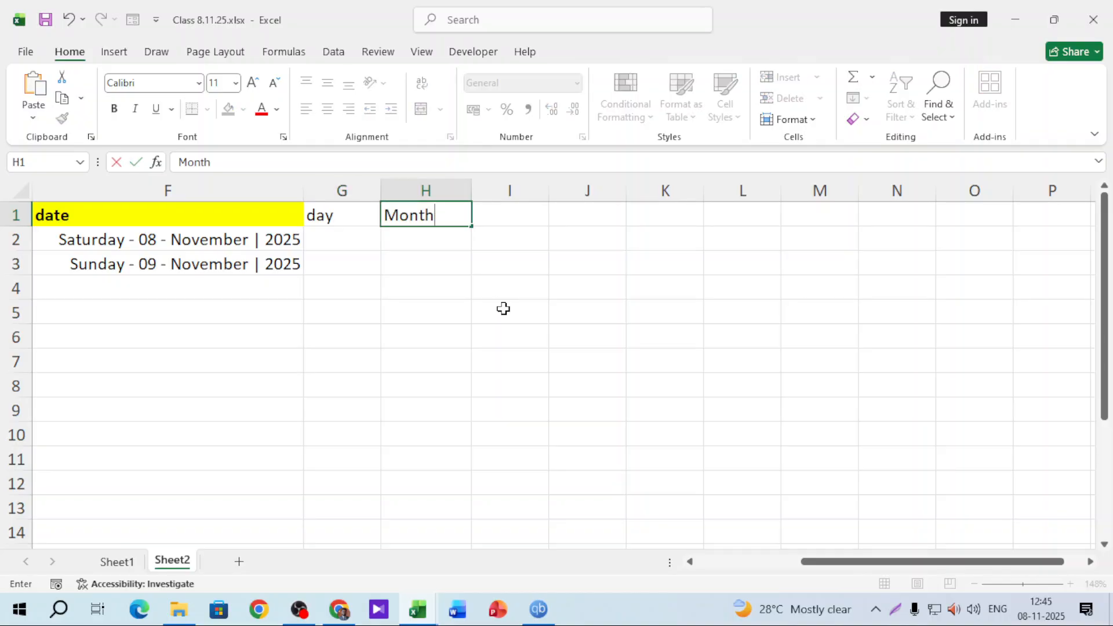
{"action": "key", "text": "Tab"}
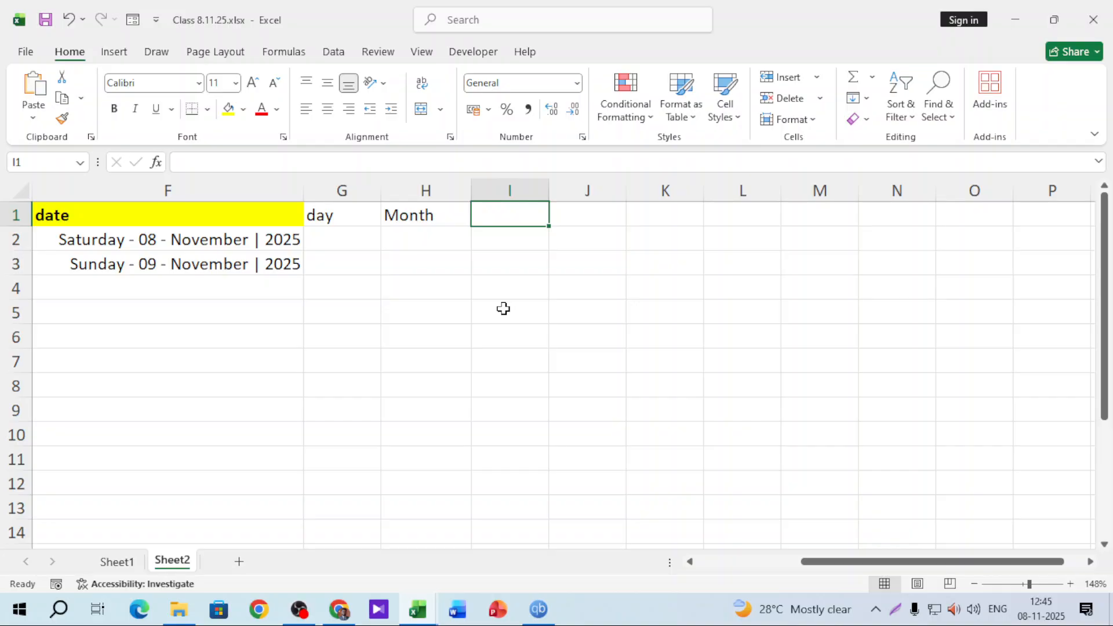
{"action": "type", "text": "Year"}
{"action": "key", "text": "Return"}
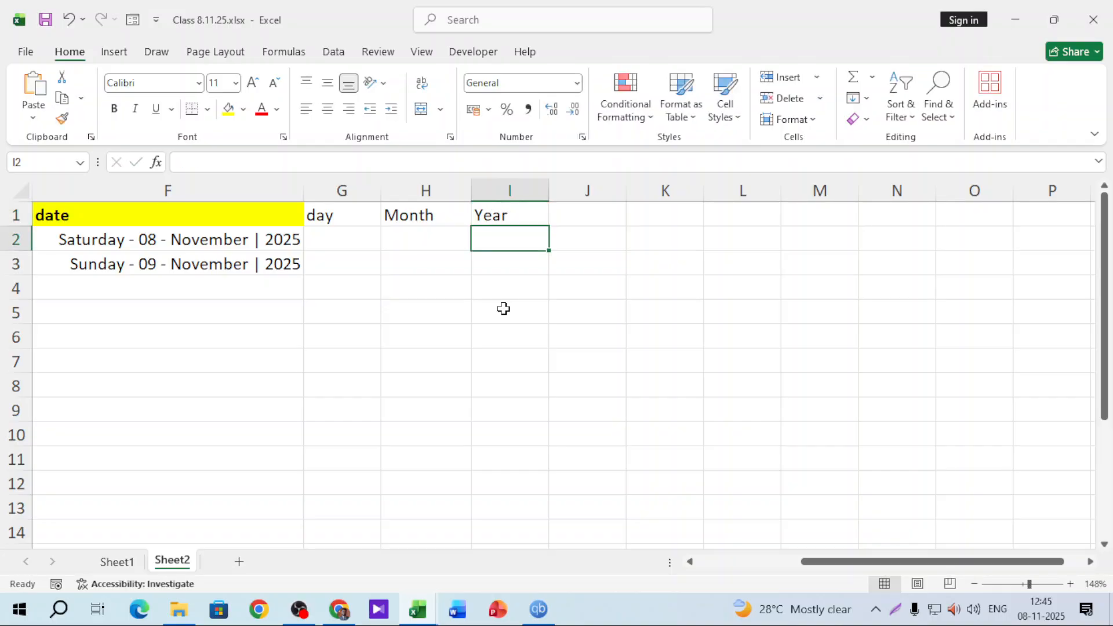
{"action": "left_click", "coordinate": [366, 223]}
Enter =DAY(F2) in G2, returning 8
{"action": "left_click", "coordinate": [363, 241]}
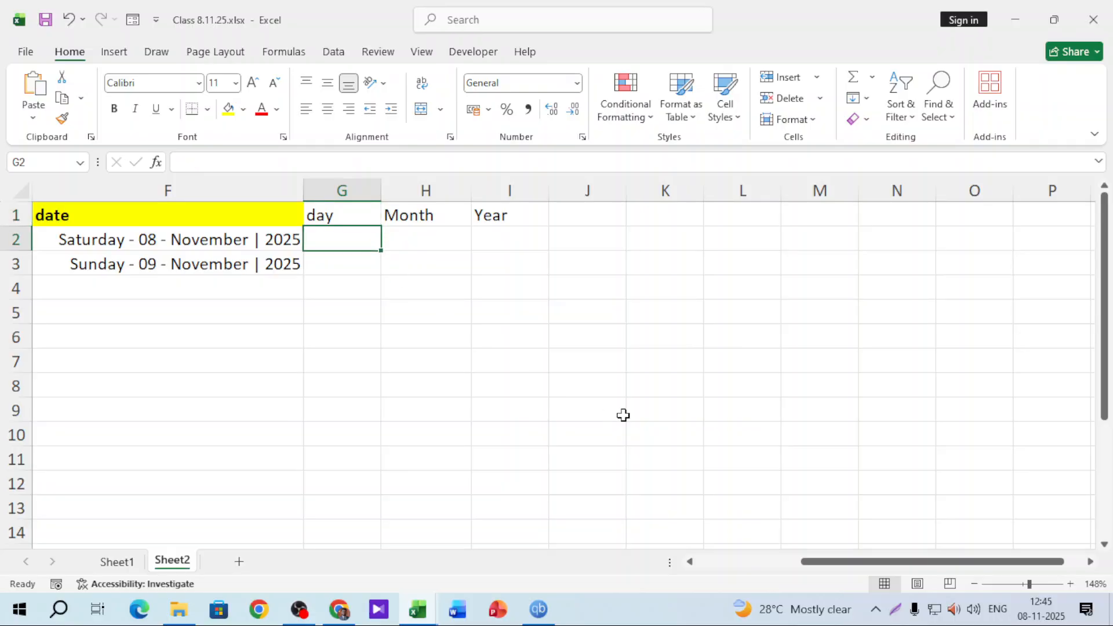
{"action": "type", "text": "=day"}
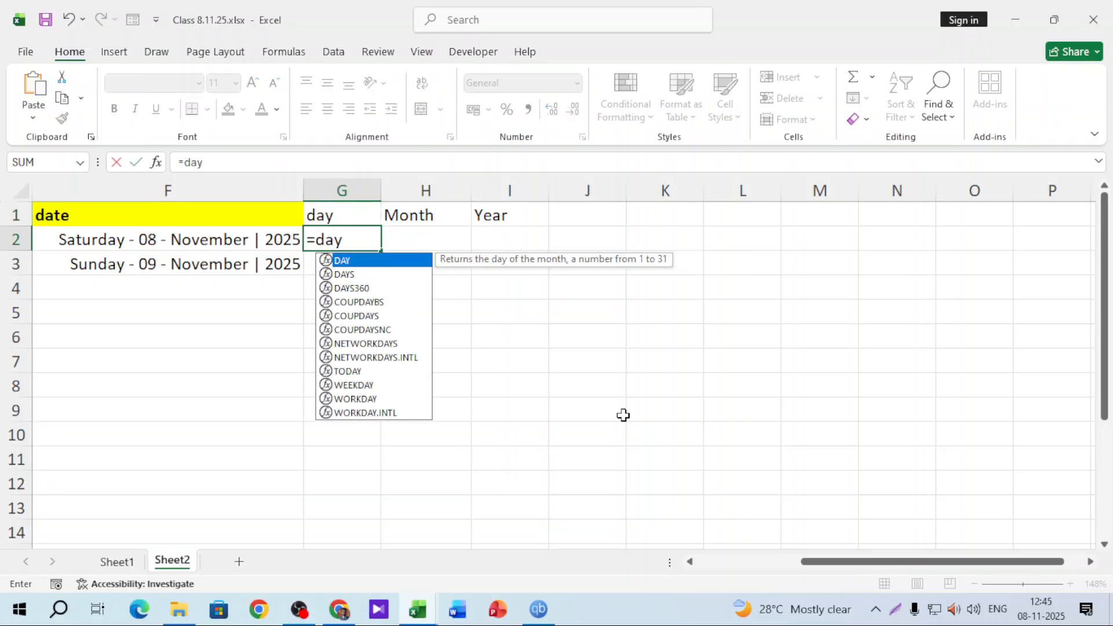
{"action": "key", "text": "Tab"}
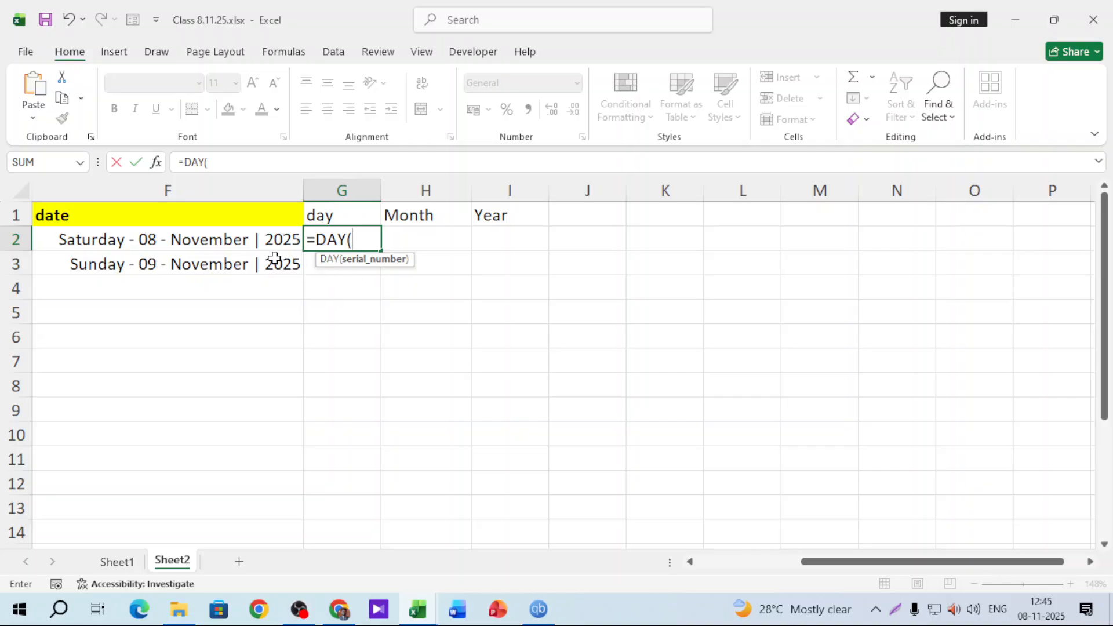
{"action": "left_click", "coordinate": [254, 239]}
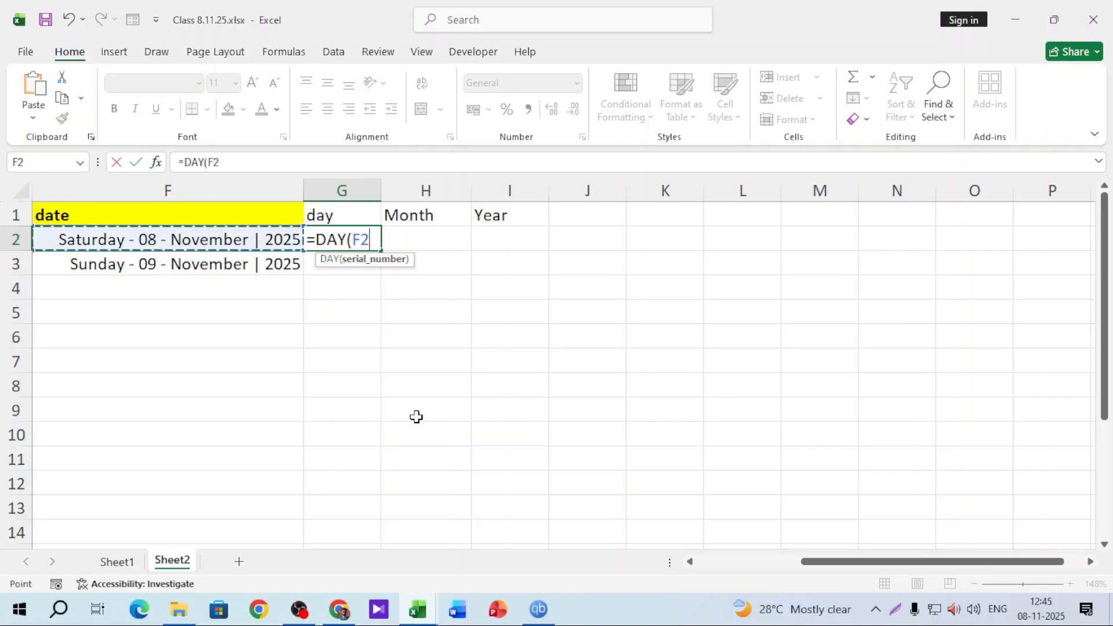
{"action": "key", "text": "Return"}
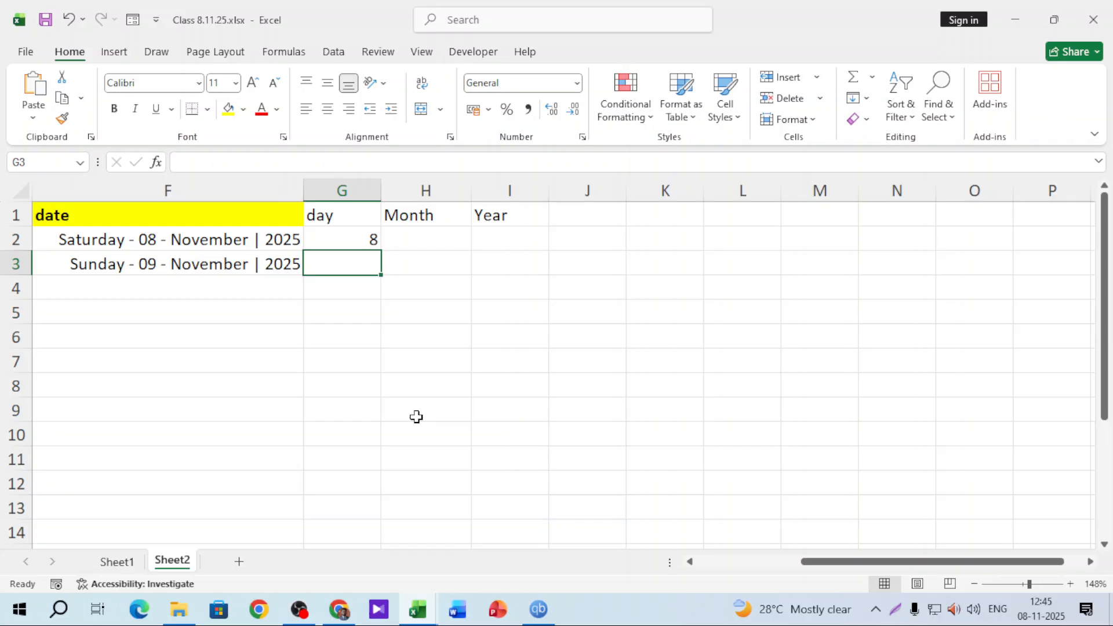
Enter =MONTH(F2) in H2 and widen column H
{"action": "left_click", "coordinate": [426, 238]}
{"action": "key", "text": "F2"}
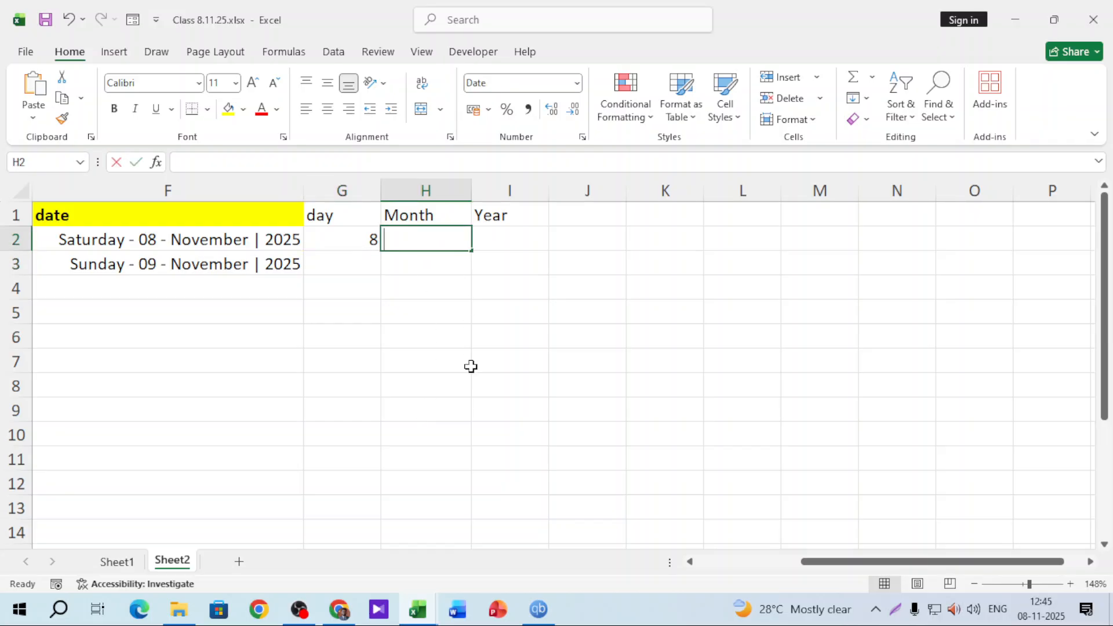
{"action": "type", "text": "=mont"}
{"action": "key", "text": "Tab"}
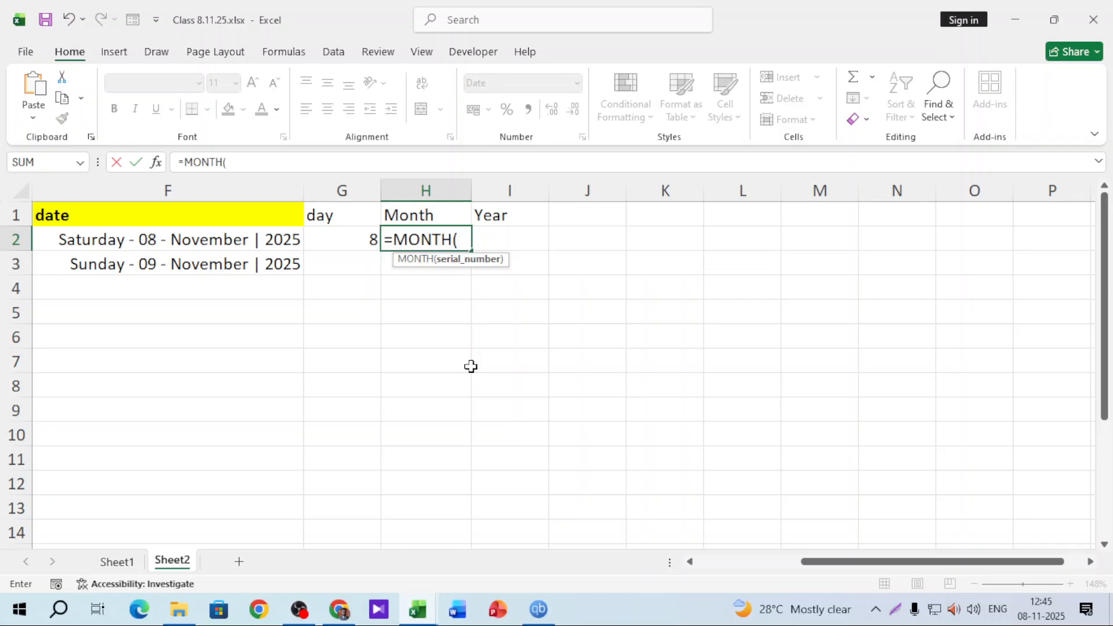
{"action": "left_click", "coordinate": [229, 241]}
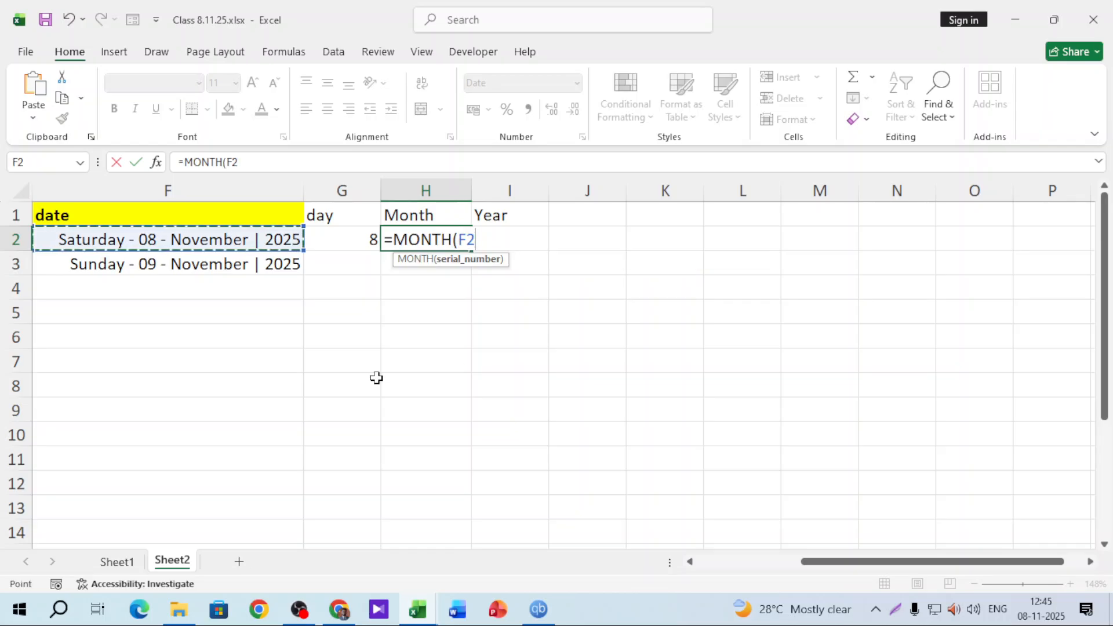
{"action": "key", "text": "Return"}
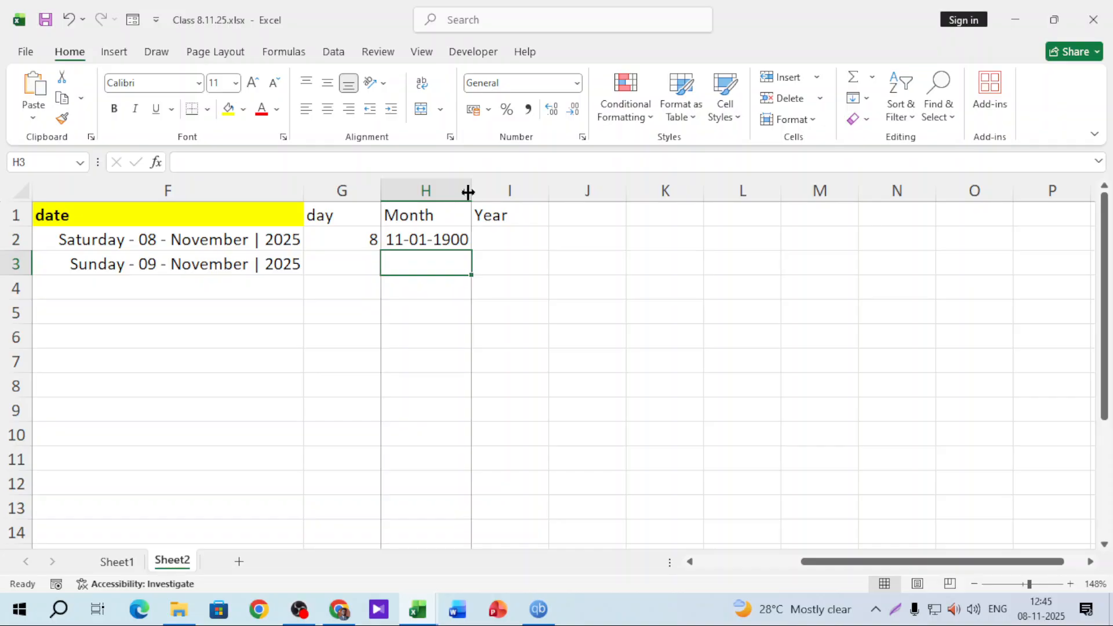
{"action": "left_click_drag", "start_coordinate": [468, 191], "coordinate": [512, 192]}
{"action": "left_click", "coordinate": [443, 238]}
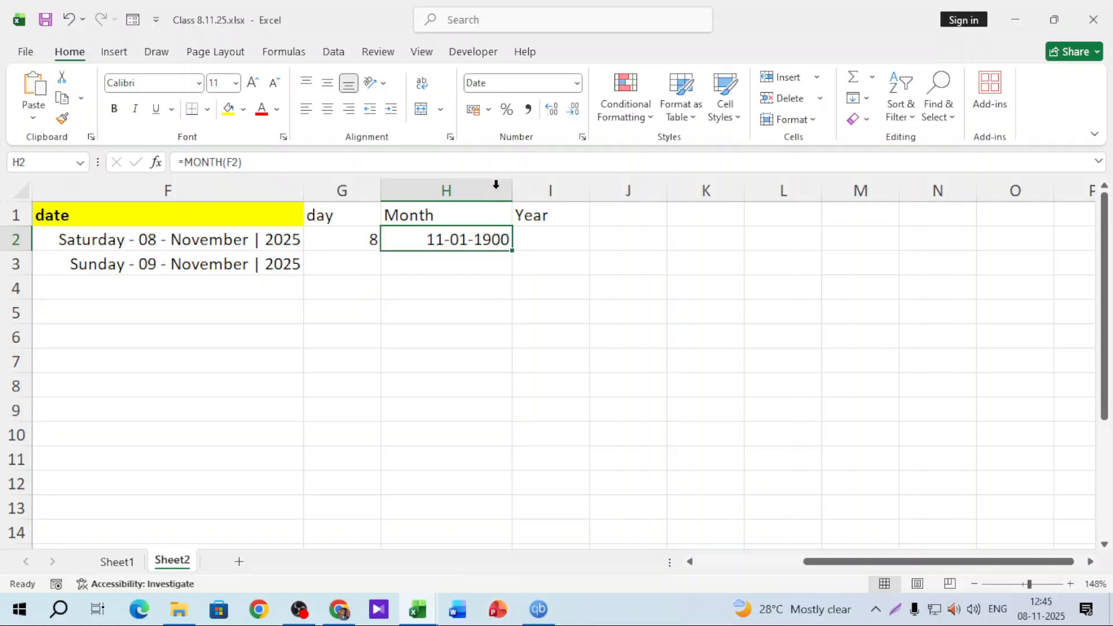
Set H2 to General so it shows 11, and enter =YEAR(F2) in I2 for 2025
{"action": "left_click", "coordinate": [577, 84]}
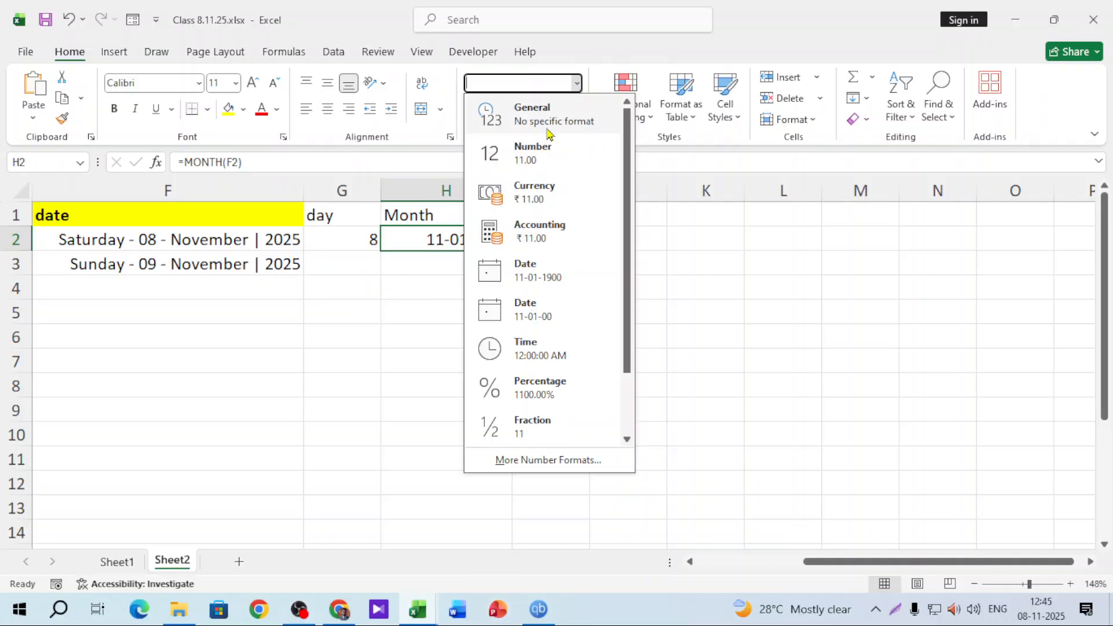
{"action": "left_click", "coordinate": [549, 130]}
{"action": "left_click", "coordinate": [544, 244]}
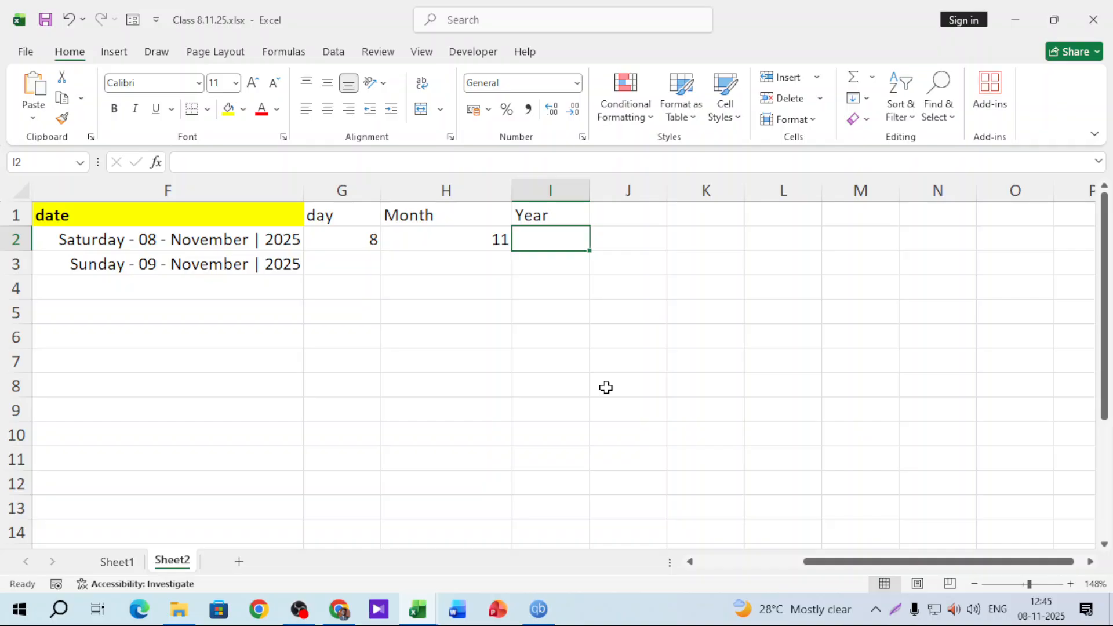
{"action": "type", "text": "=da"}
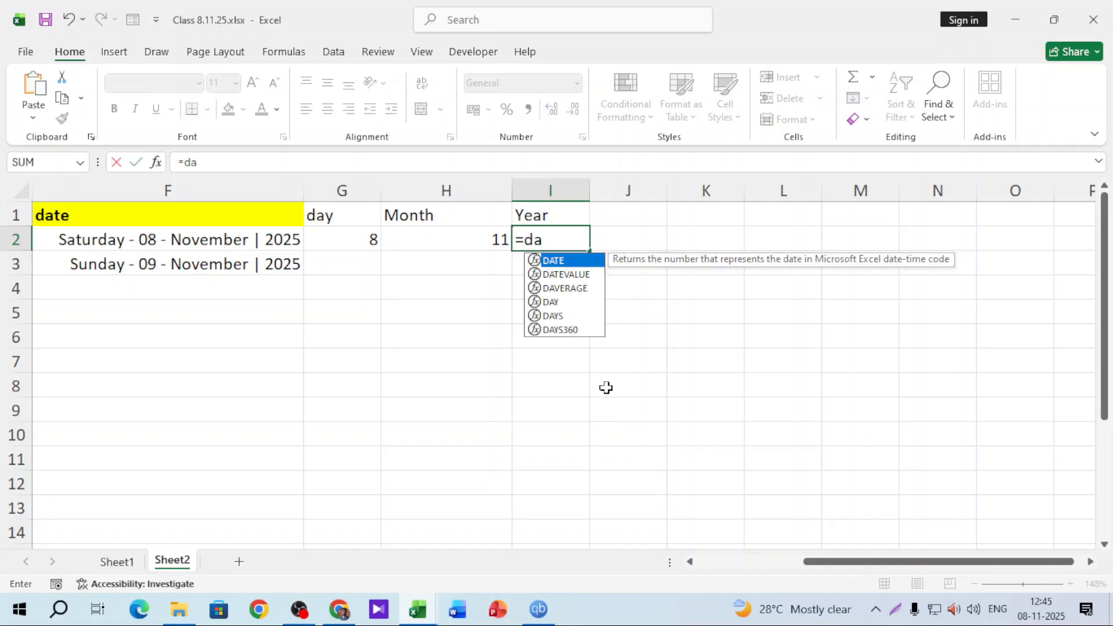
{"action": "key", "text": "BackSpace"}
{"action": "key", "text": "BackSpace"}
{"action": "type", "text": "year"}
{"action": "key", "text": "Tab"}
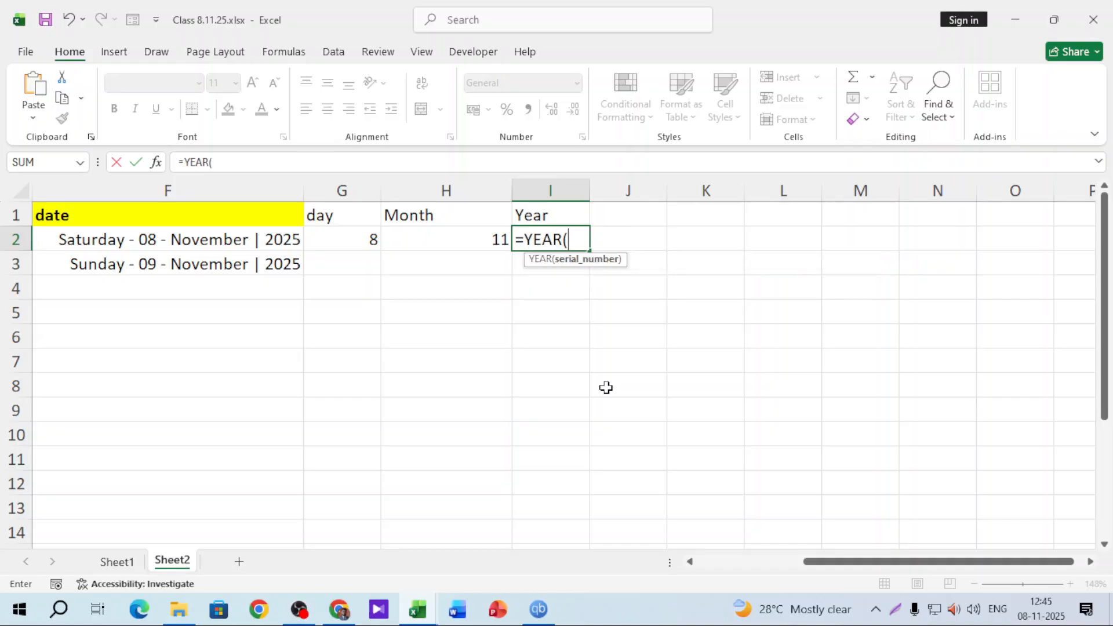
{"action": "left_click", "coordinate": [282, 240]}
{"action": "key", "text": "Return"}
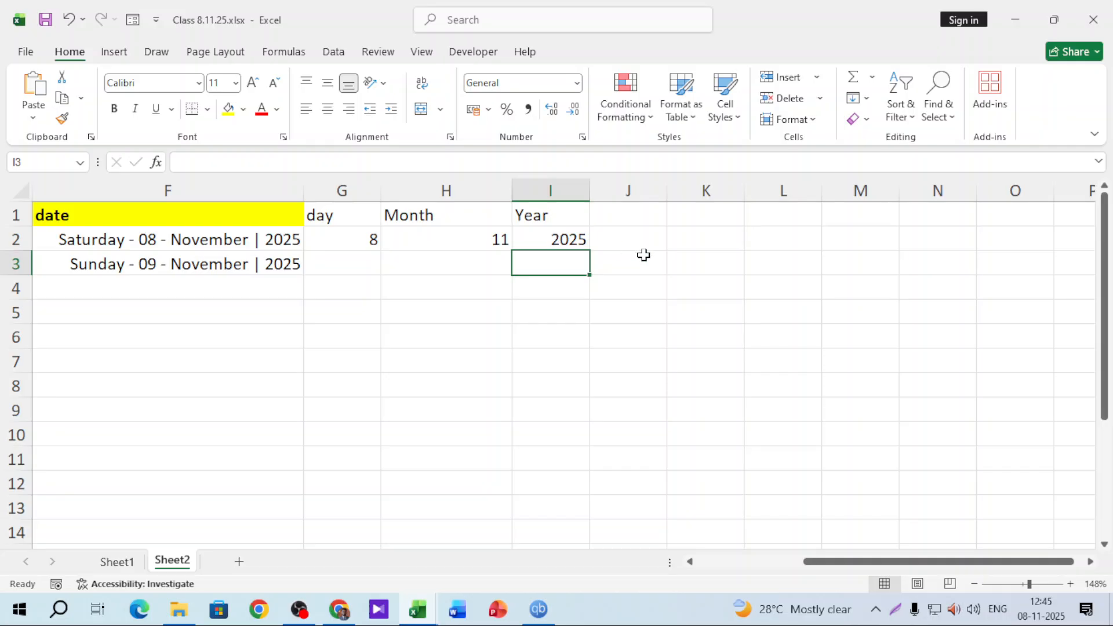
Fill the day, Month and Year formulas in G2:I2 down to row 13
{"action": "left_click", "coordinate": [360, 240]}
{"action": "left_click_drag", "start_coordinate": [380, 250], "coordinate": [372, 524]}
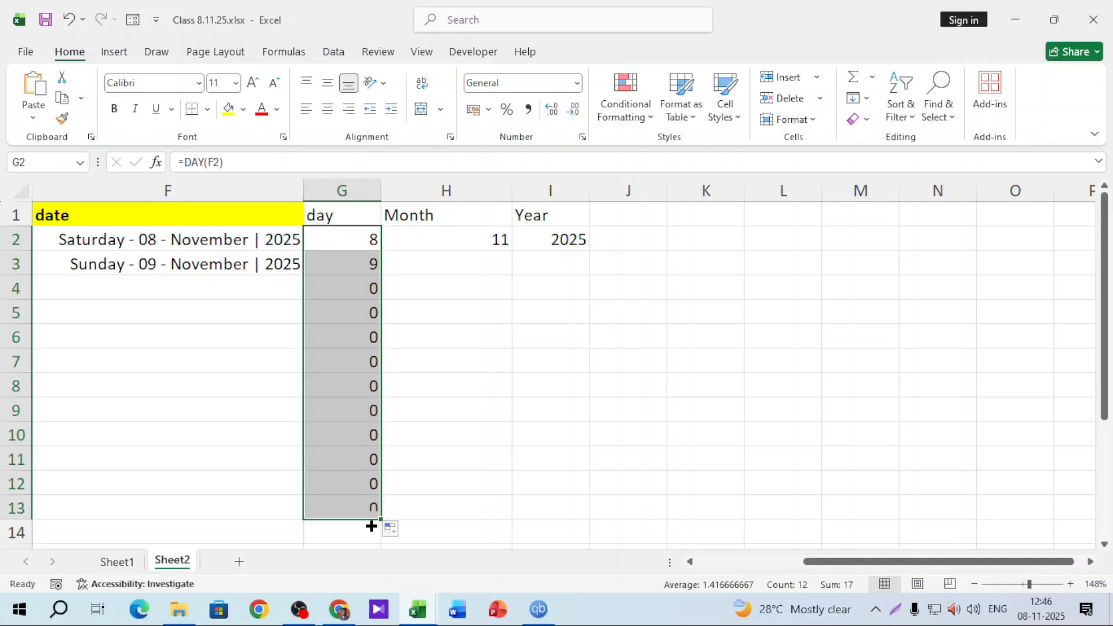
{"action": "left_click", "coordinate": [359, 264]}
{"action": "left_click", "coordinate": [495, 241]}
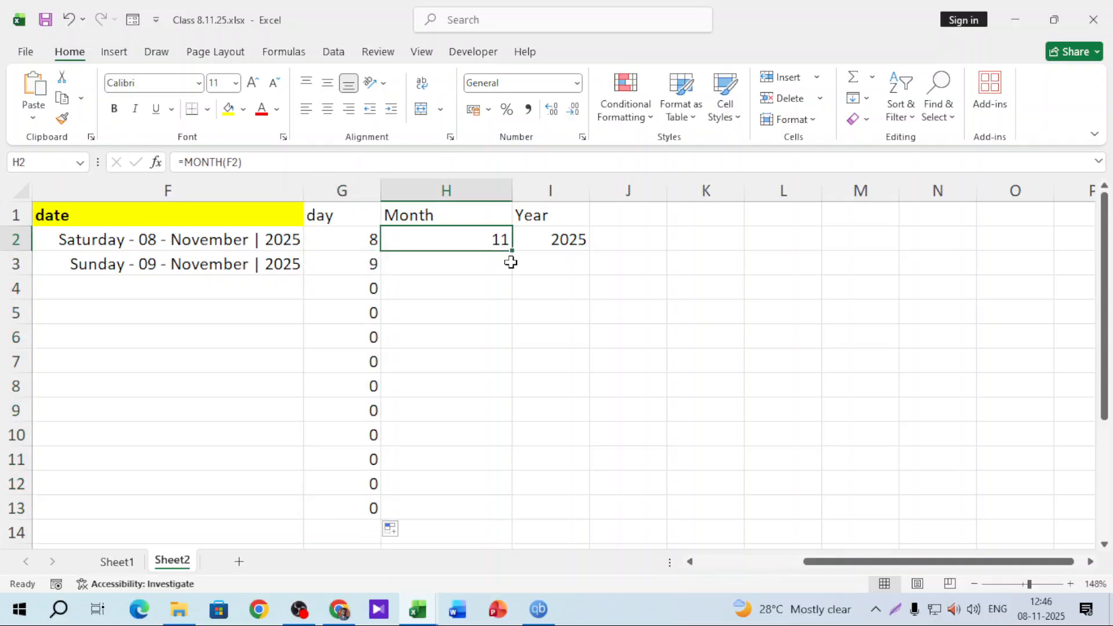
{"action": "left_click_drag", "start_coordinate": [513, 251], "coordinate": [514, 507]}
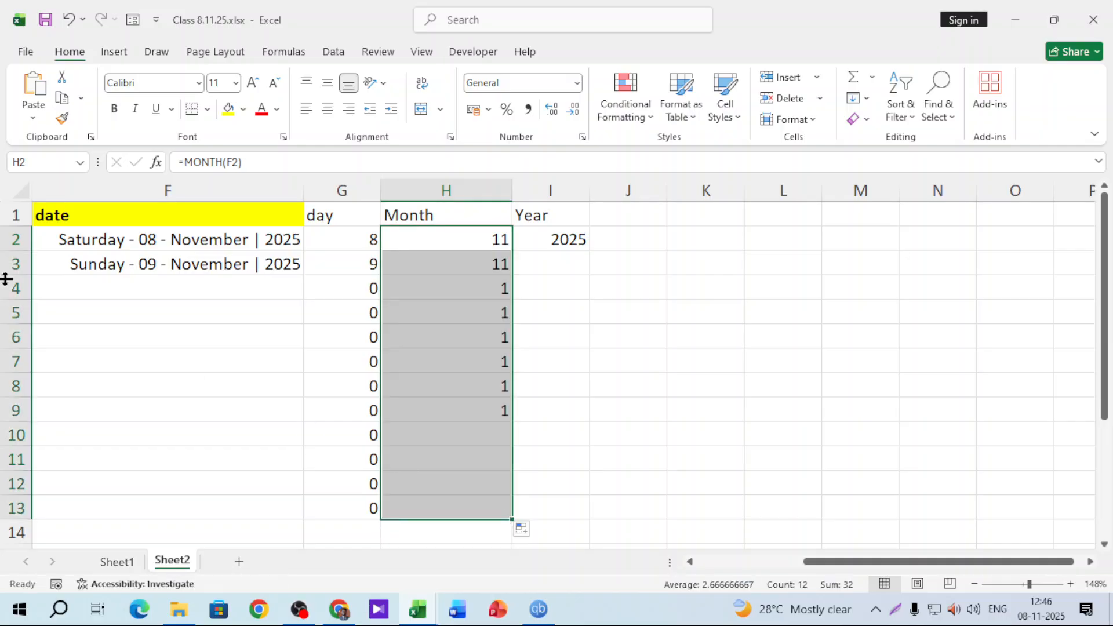
{"action": "left_click", "coordinate": [583, 246]}
{"action": "left_click_drag", "start_coordinate": [593, 253], "coordinate": [593, 342]}
{"action": "left_click", "coordinate": [574, 235]}
{"action": "left_click_drag", "start_coordinate": [590, 254], "coordinate": [586, 522]}
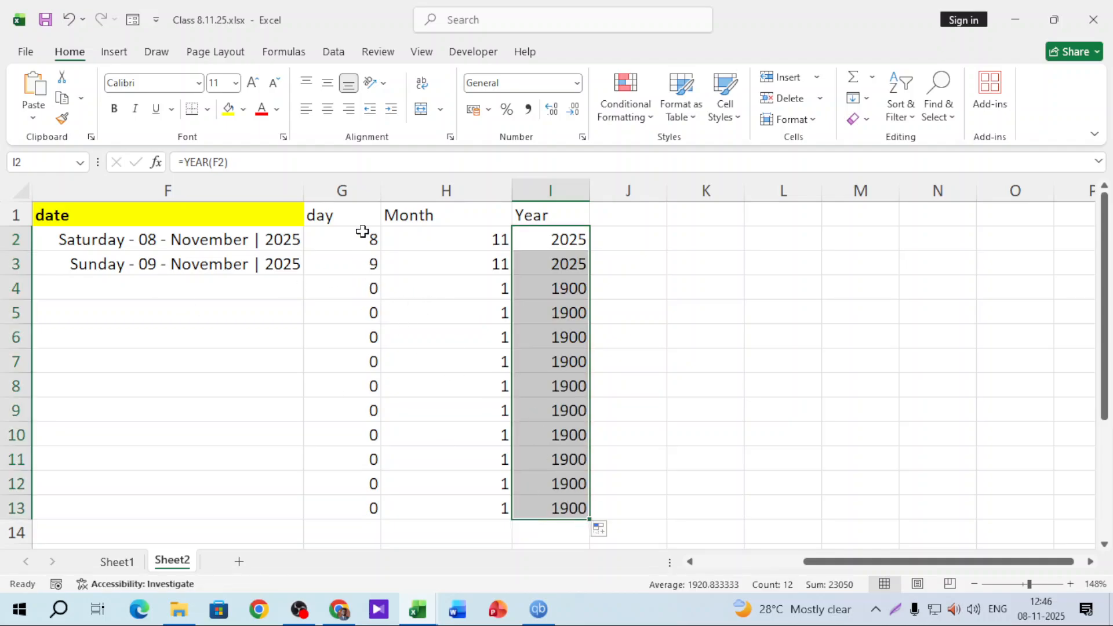
Clear the surplus results in G4:I13 and widen column I
{"action": "left_click_drag", "start_coordinate": [363, 231], "coordinate": [570, 510]}
{"action": "left_click", "coordinate": [449, 388]}
{"action": "left_click", "coordinate": [351, 287]}
{"action": "left_click", "coordinate": [573, 535], "text": "shift"}
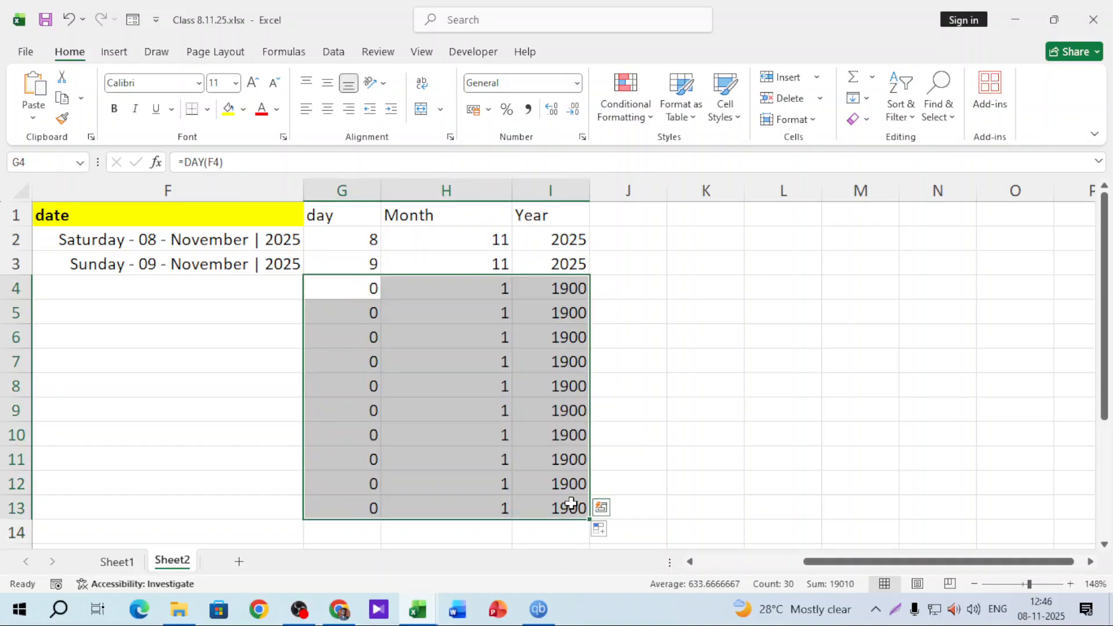
{"action": "key", "text": "Delete"}
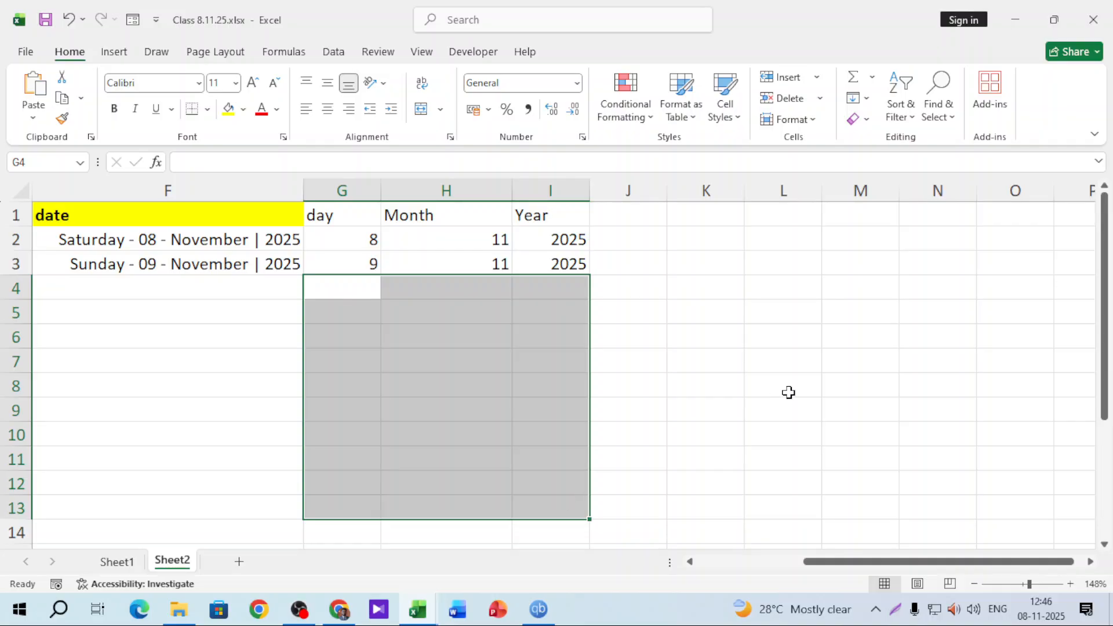
{"action": "left_click_drag", "start_coordinate": [601, 194], "coordinate": [612, 195]}
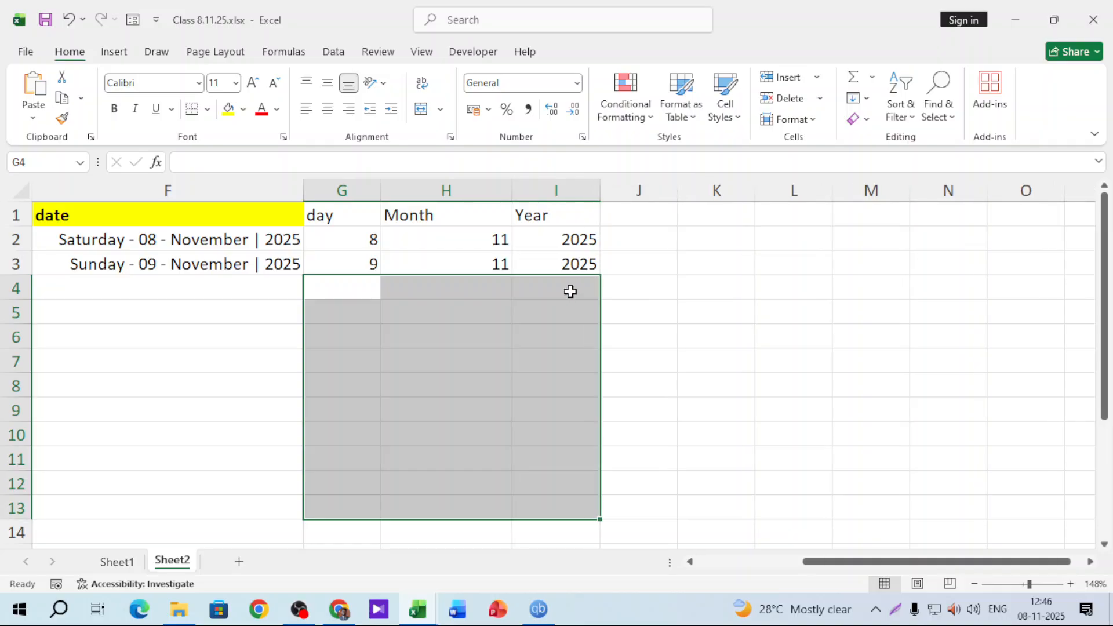
{"action": "left_click", "coordinate": [569, 293]}
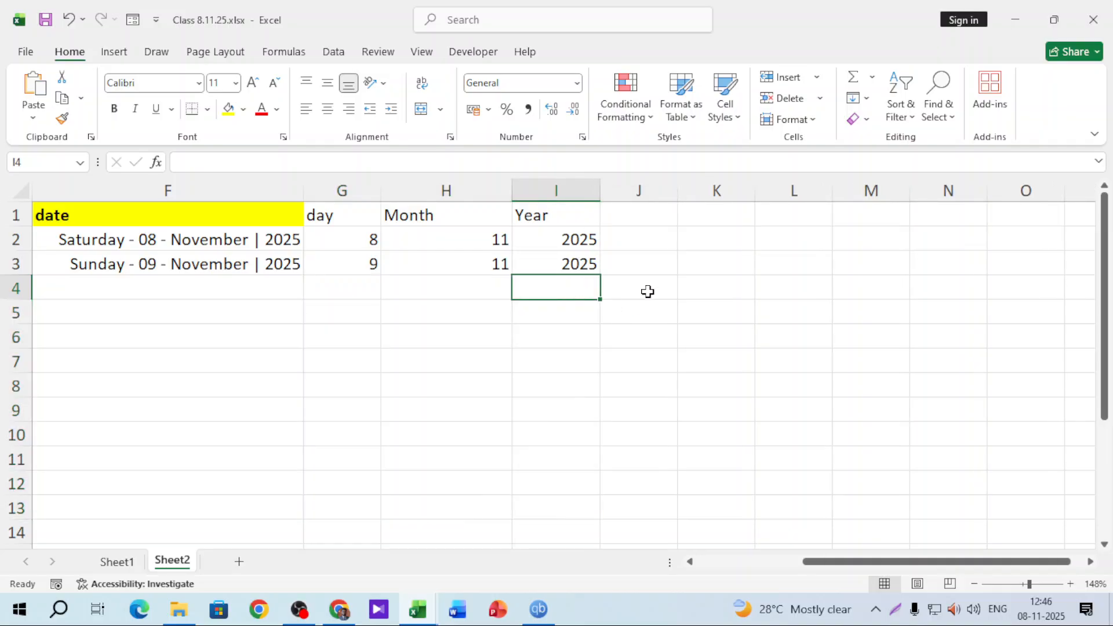
Enter =F2+20 in G6, showing Friday - 28 - November | 2025
{"action": "left_click", "coordinate": [404, 330]}
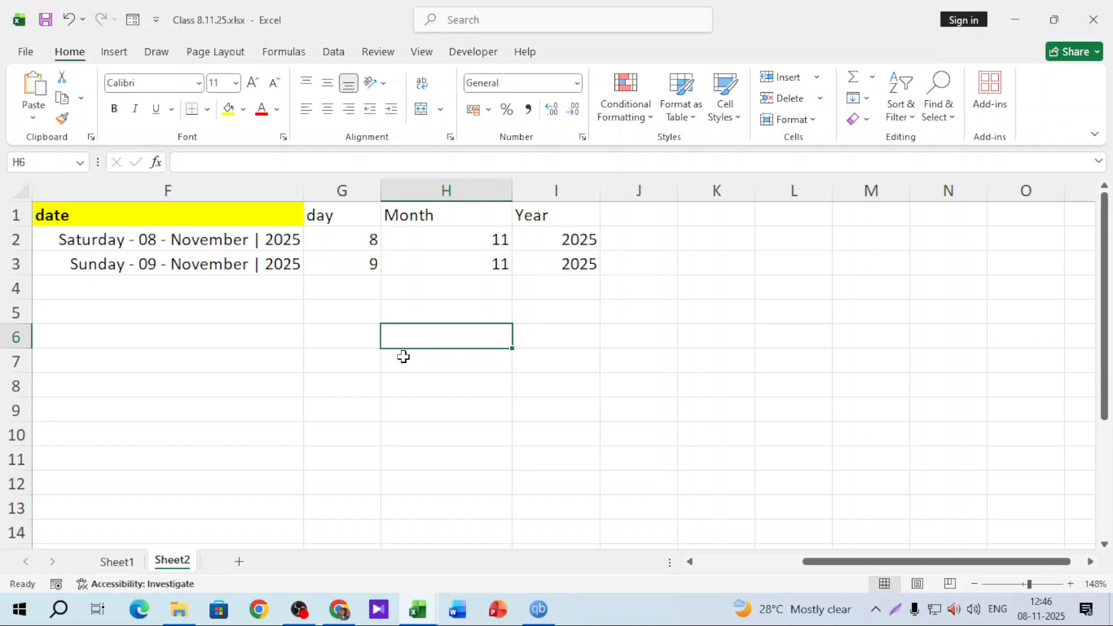
{"action": "key", "text": "Left"}
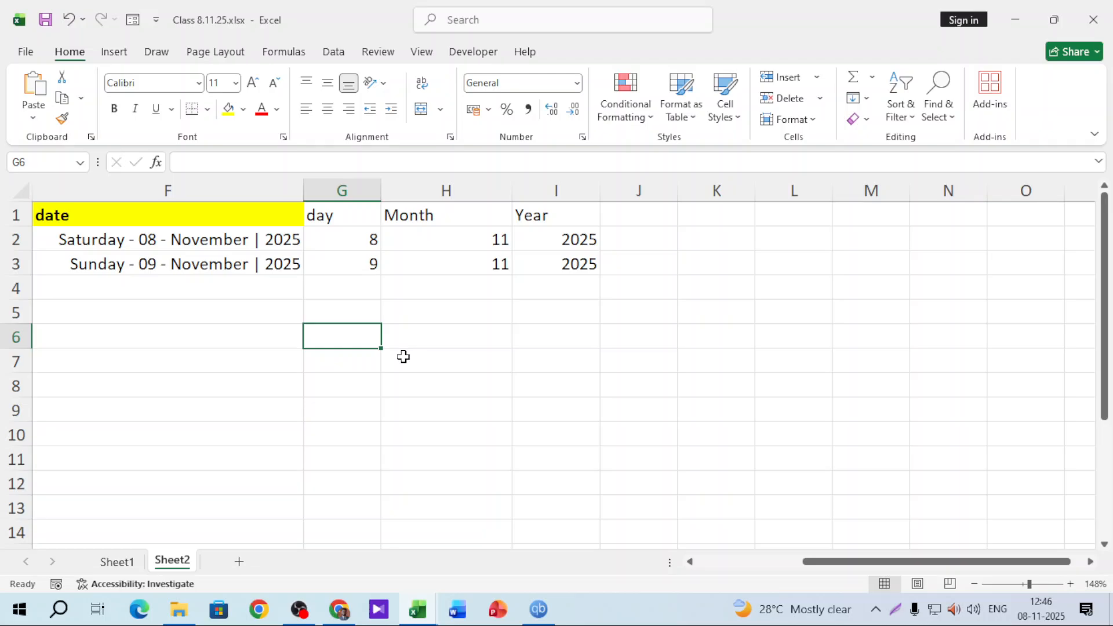
{"action": "type", "text": "="}
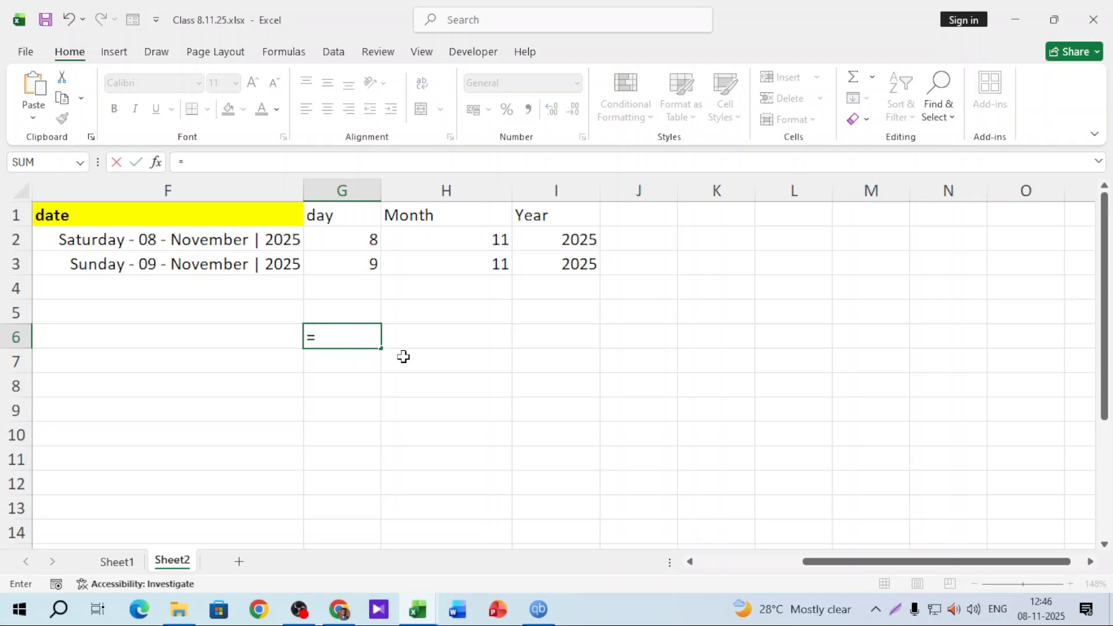
{"action": "left_click", "coordinate": [245, 242]}
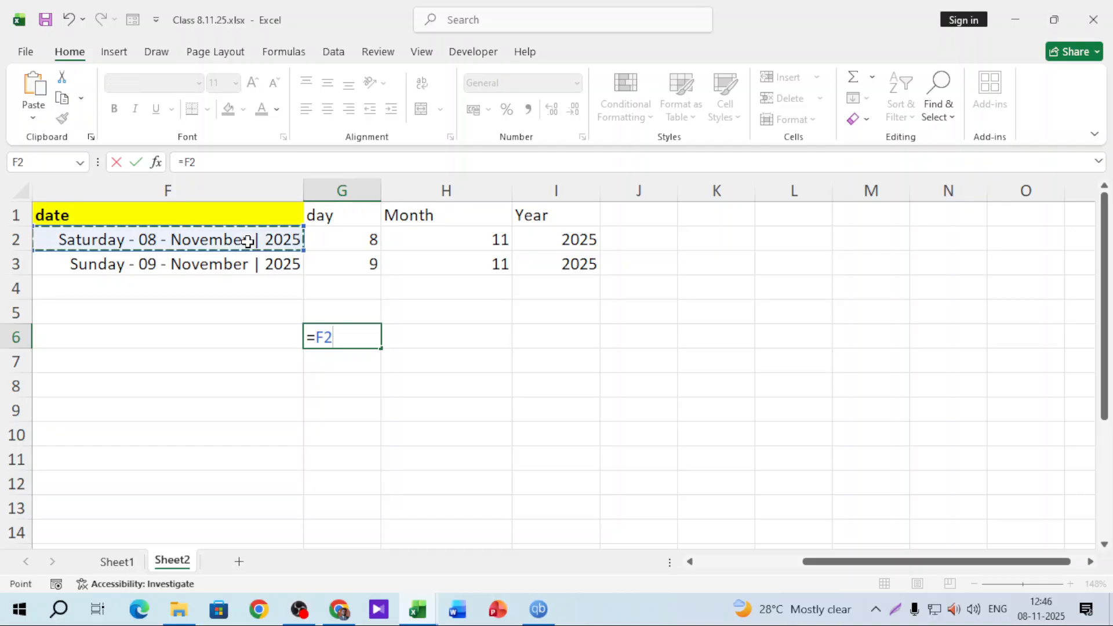
{"action": "type", "text": "+2"}
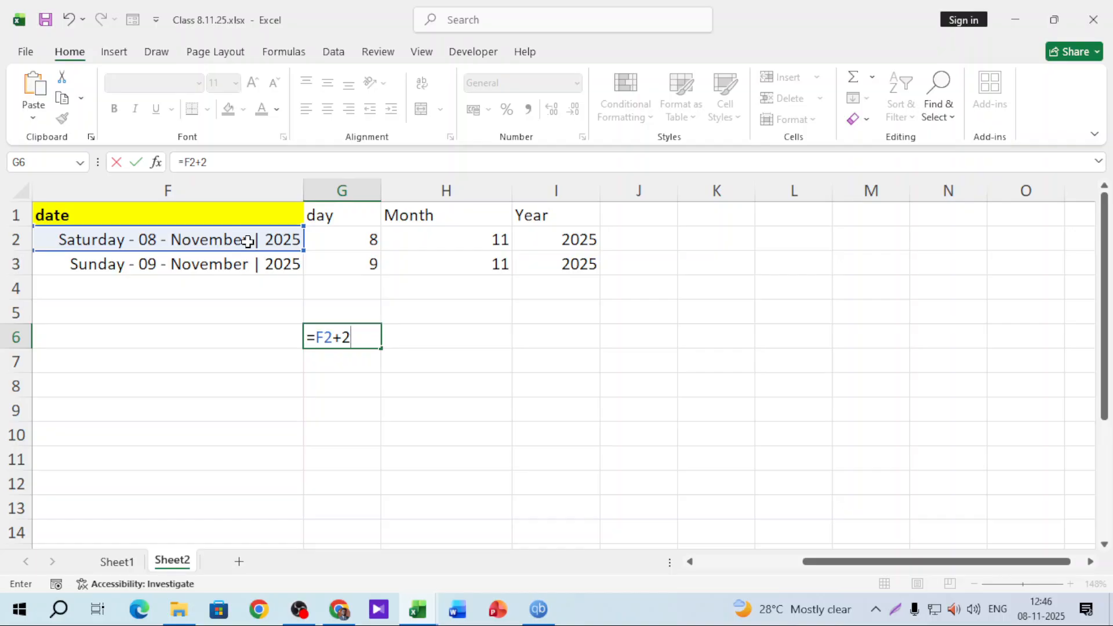
{"action": "type", "text": "0"}
{"action": "key", "text": "Return"}
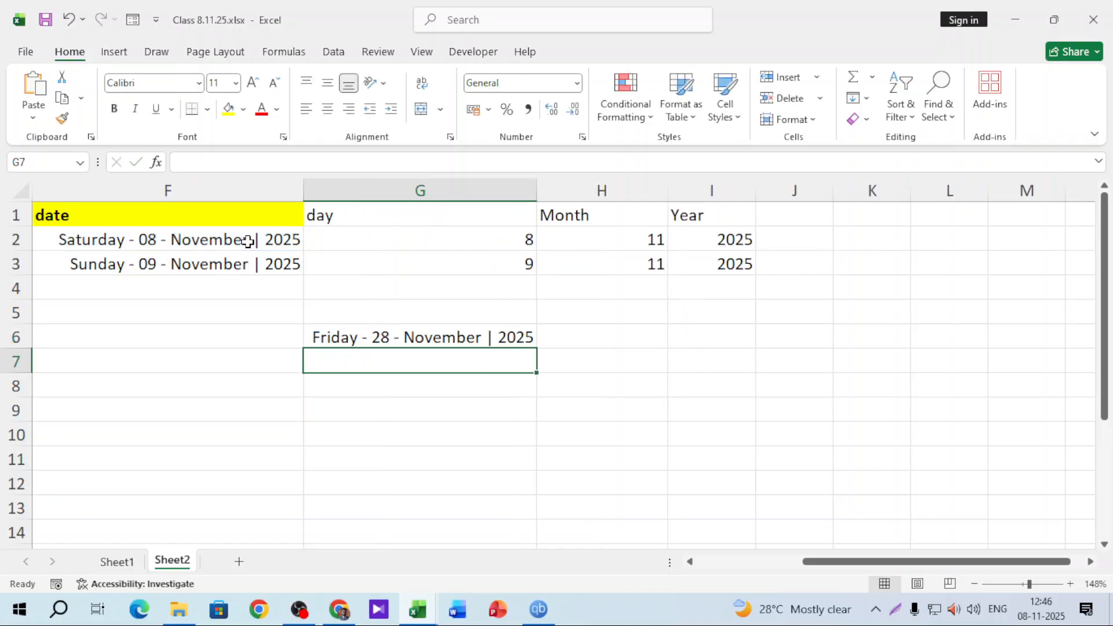
{"action": "left_click", "coordinate": [462, 334]}
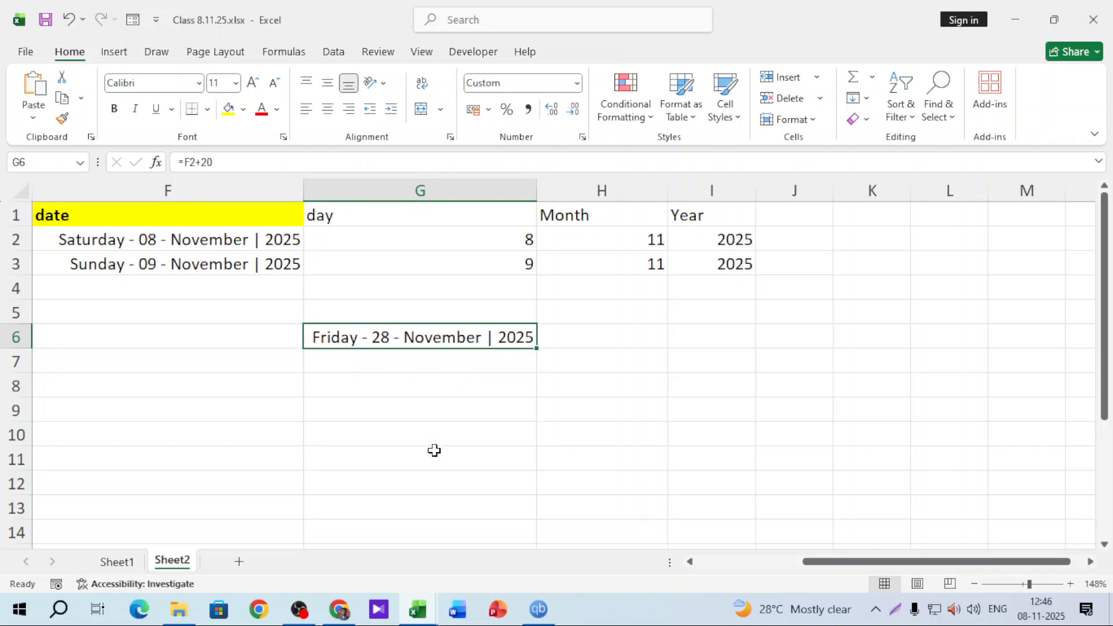
Enter =EDATE(F2,6) in G7 for the date six months after F2
{"action": "left_click", "coordinate": [453, 360]}
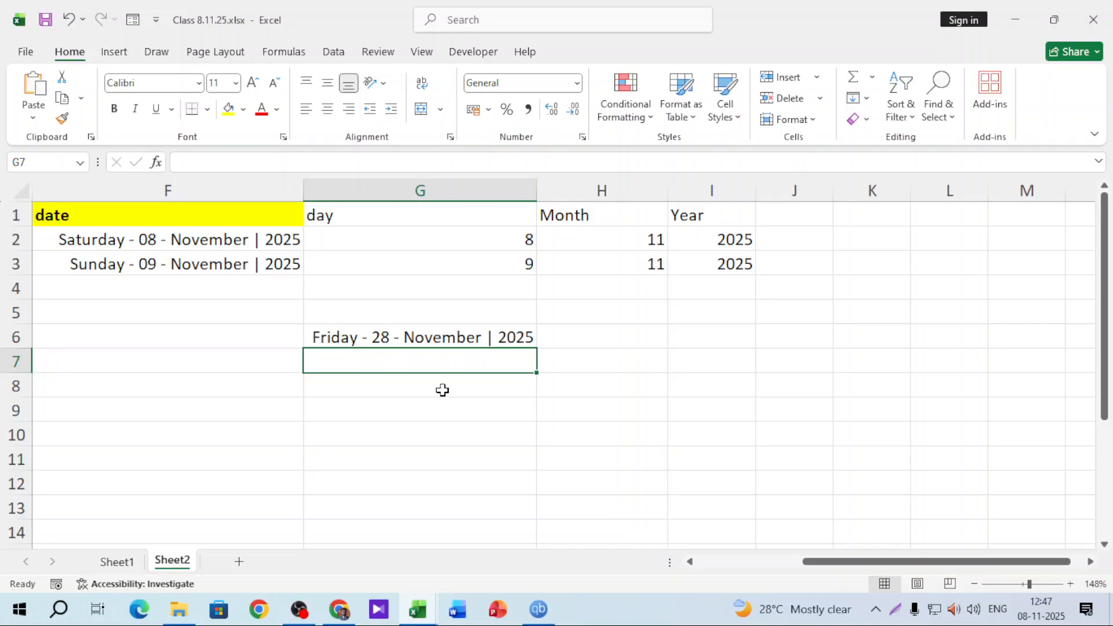
{"action": "type", "text": "="}
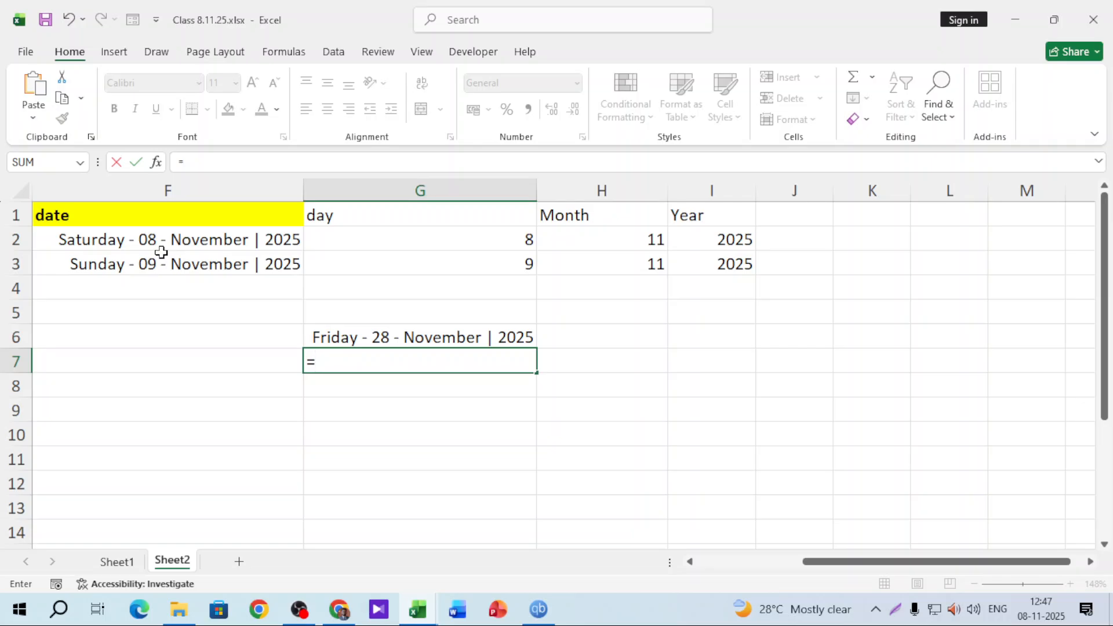
{"action": "type", "text": "edate"}
{"action": "key", "text": "Tab"}
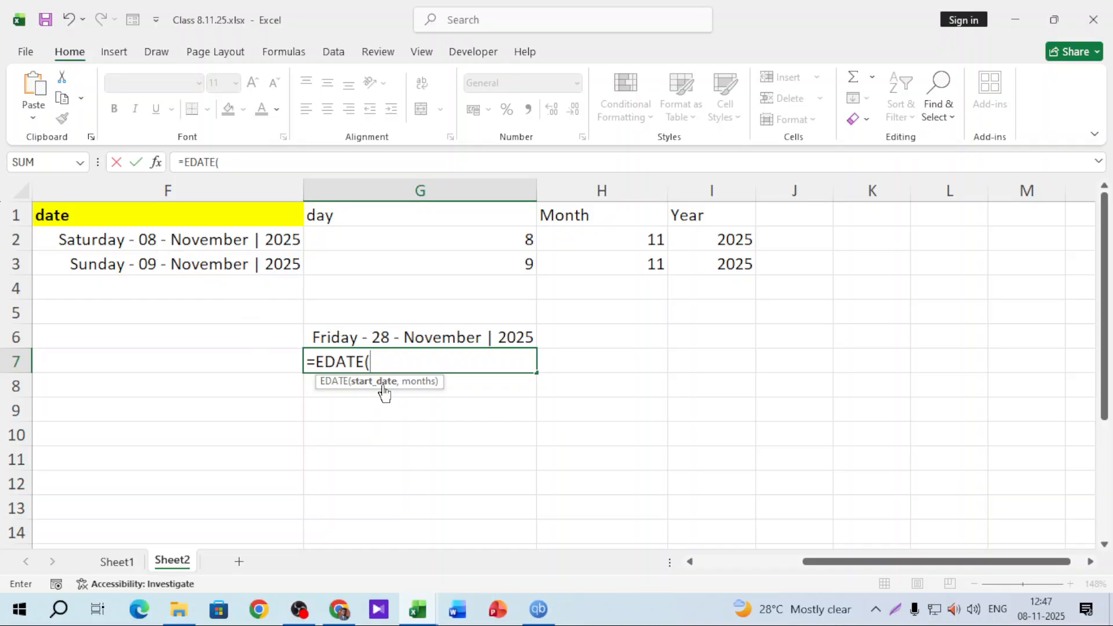
{"action": "left_click", "coordinate": [184, 238]}
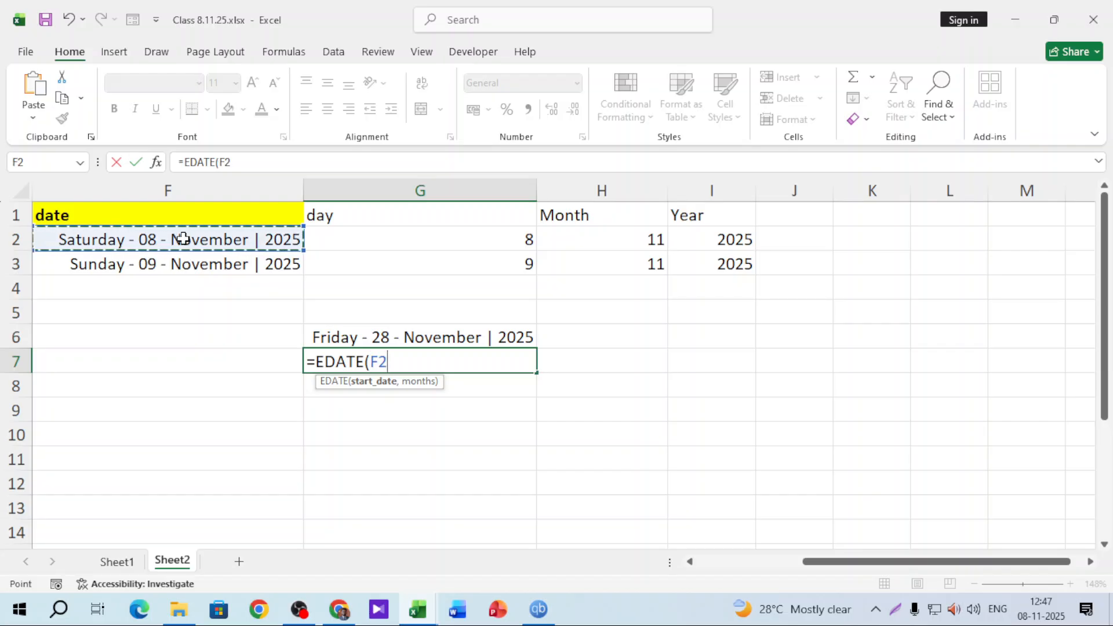
{"action": "type", "text": ","}
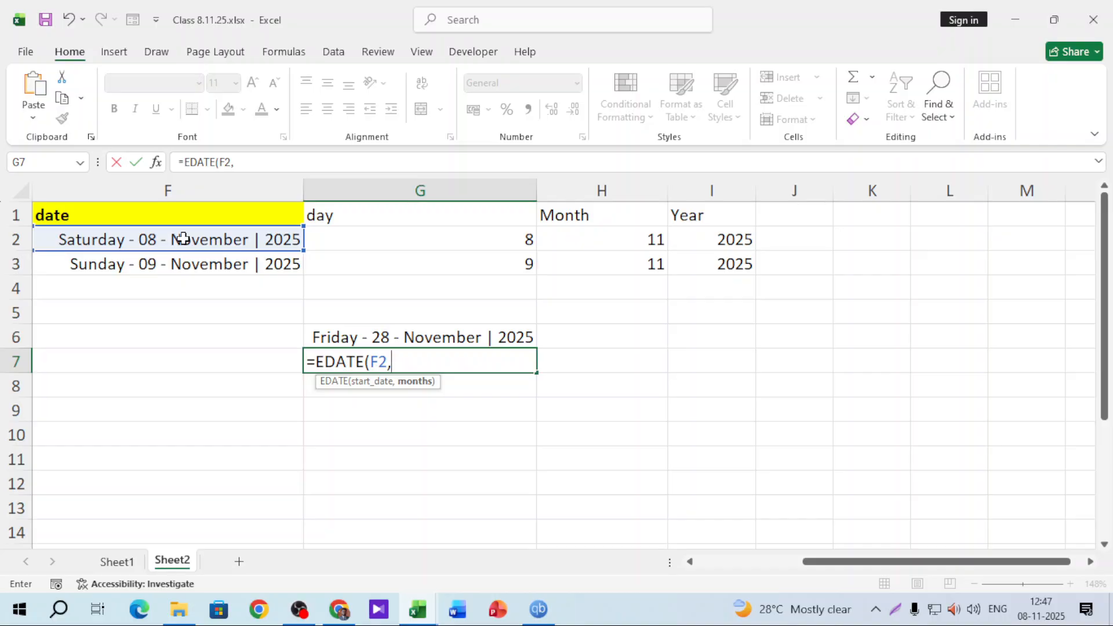
{"action": "type", "text": "6"}
{"action": "key", "text": "Return"}
Copy G6's custom date format onto G7 with Format Painter, showing Friday - 08 - May | 2026
{"action": "left_click", "coordinate": [419, 360]}
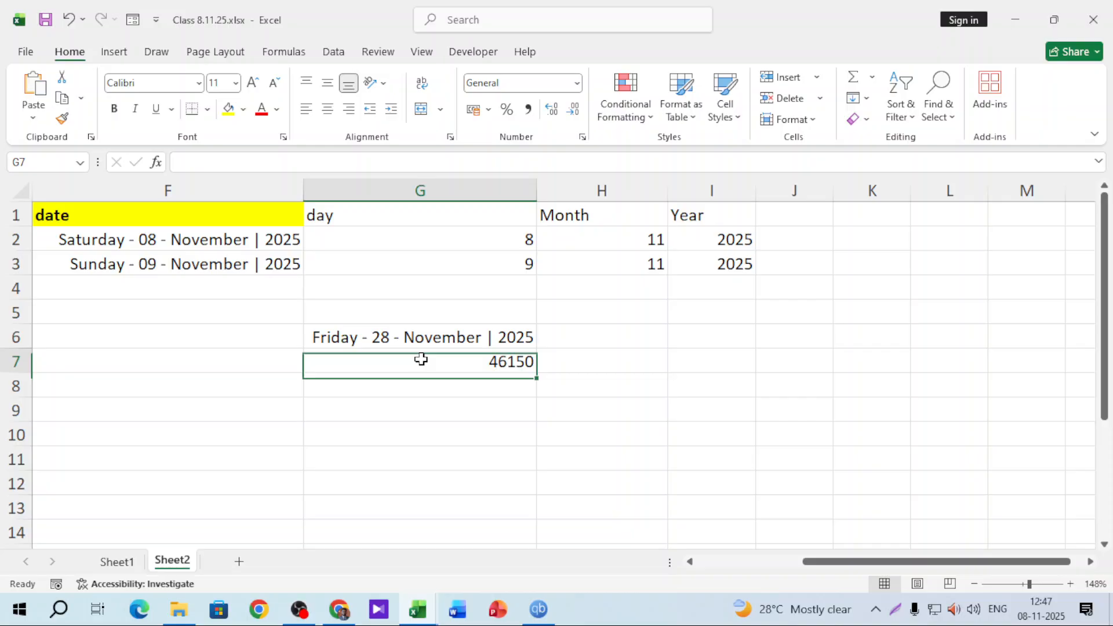
{"action": "left_click", "coordinate": [577, 84]}
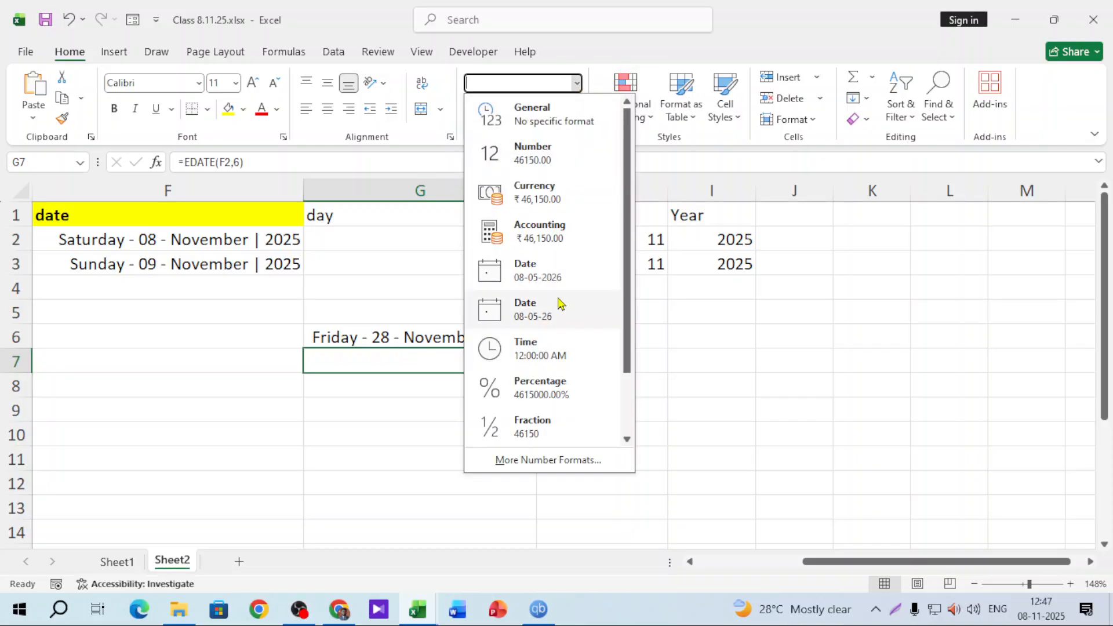
{"action": "left_click", "coordinate": [387, 339]}
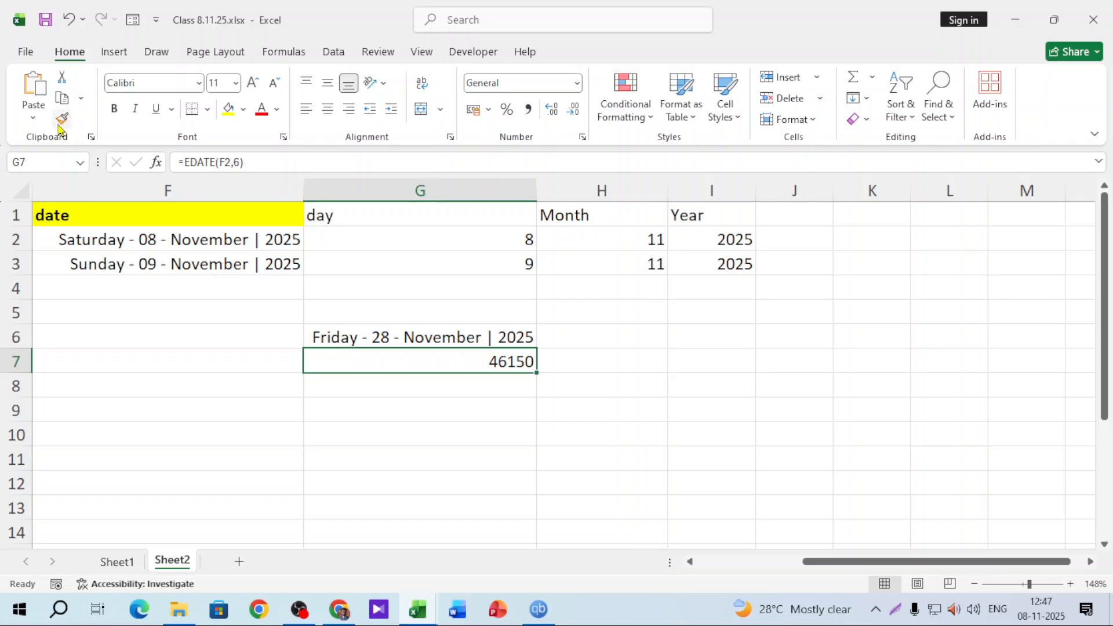
{"action": "left_click", "coordinate": [444, 335]}
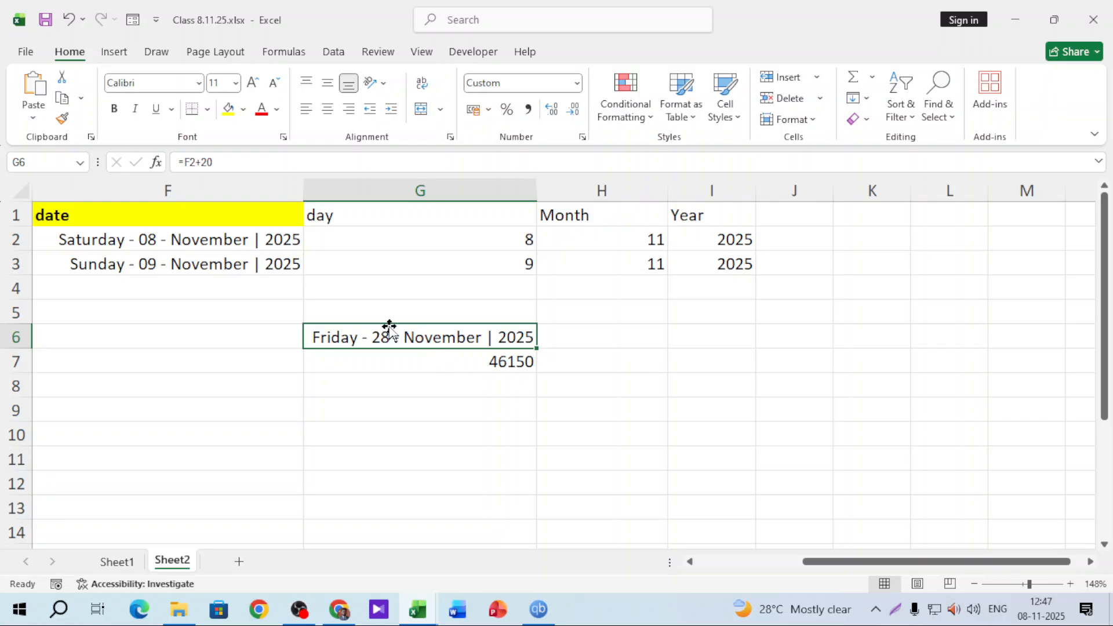
{"action": "left_click", "coordinate": [62, 120]}
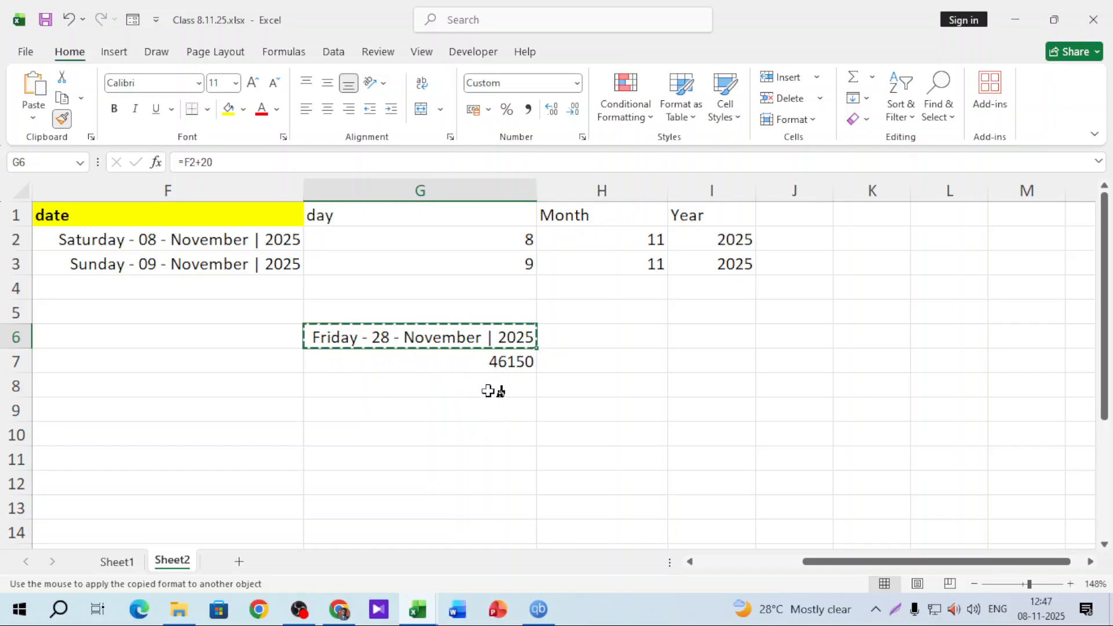
{"action": "left_click", "coordinate": [448, 356]}
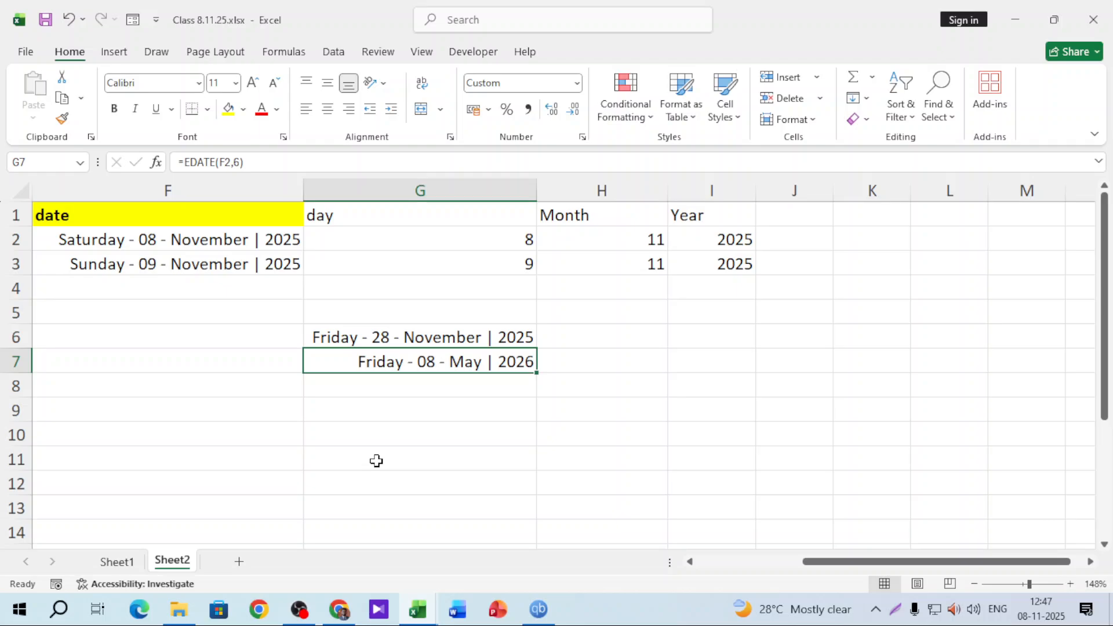
{"action": "left_click", "coordinate": [399, 337]}
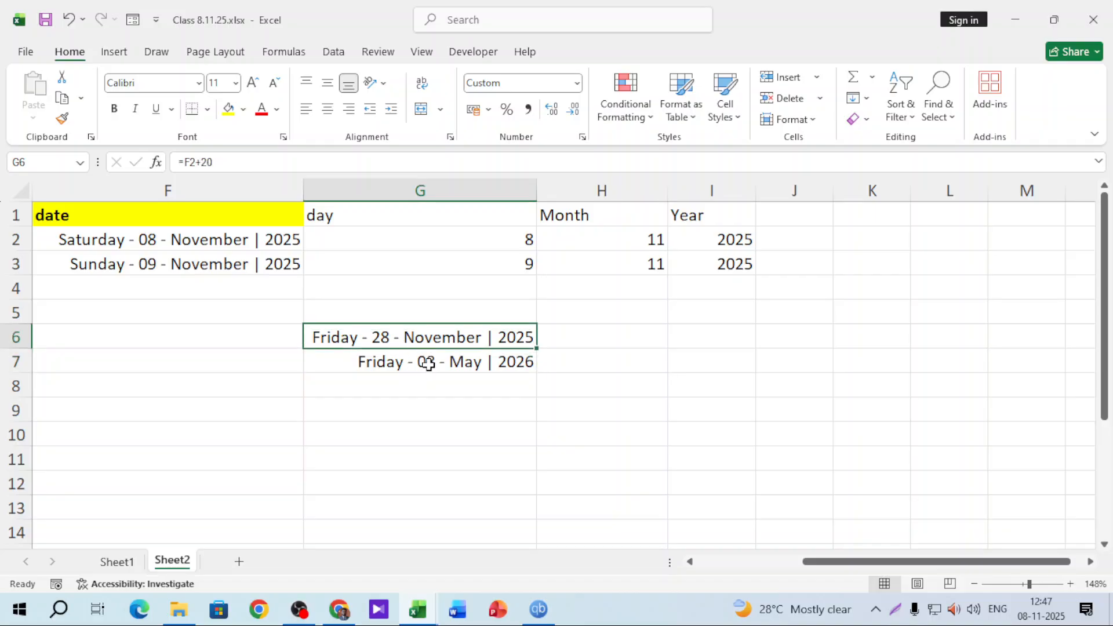
{"action": "left_click", "coordinate": [429, 365]}
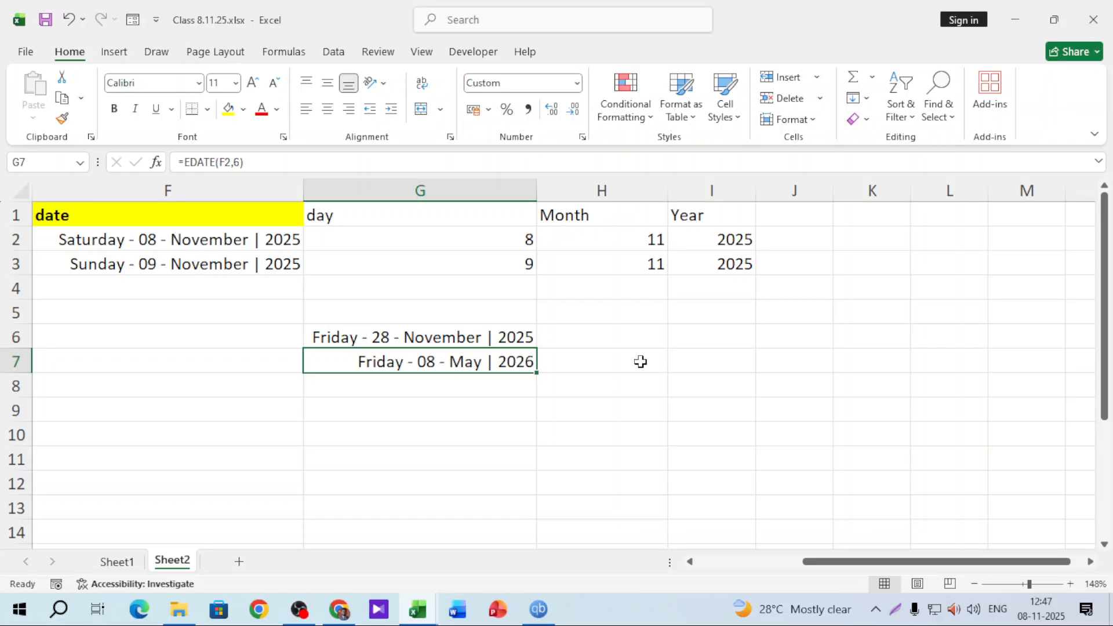
{"action": "left_click", "coordinate": [575, 343]}
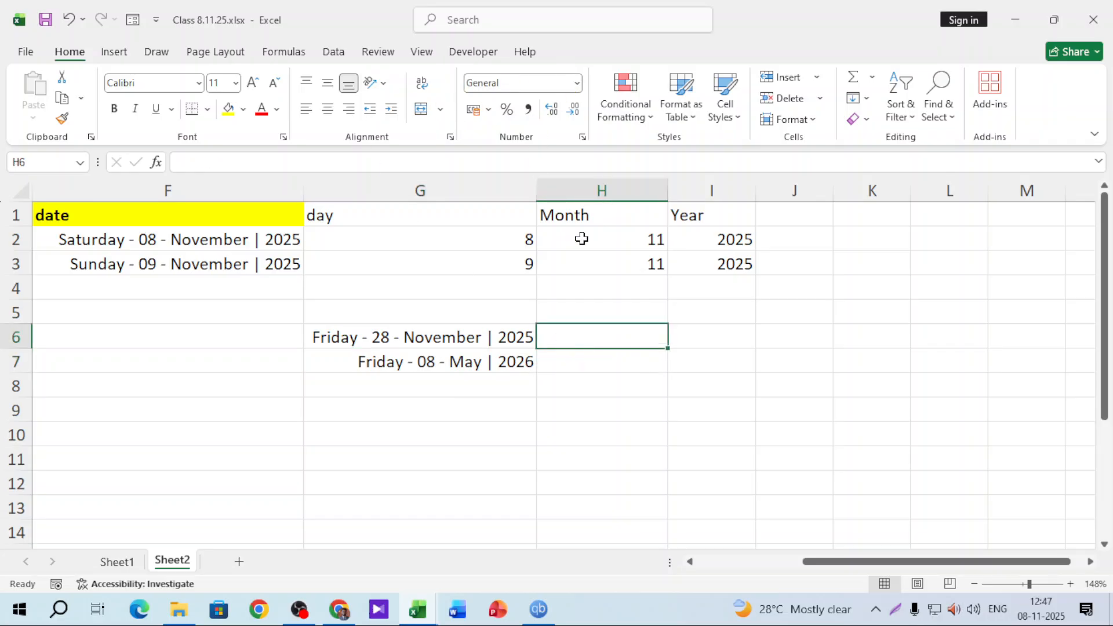
Enter =EDATE(F2,24) in G8 to get the date two years after F2
{"action": "left_click", "coordinate": [447, 387]}
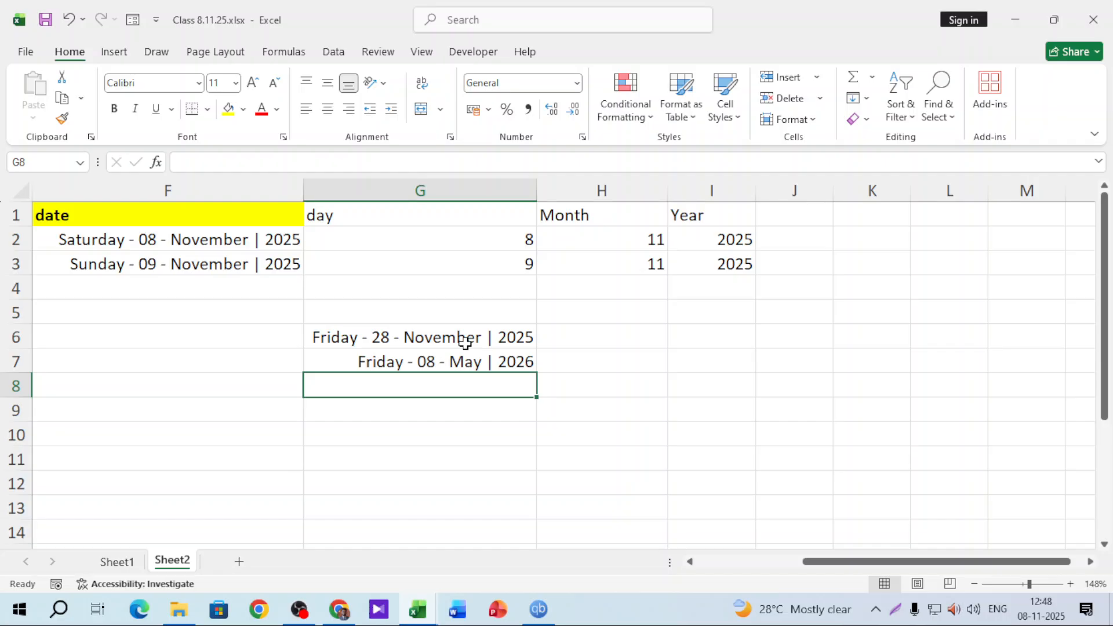
{"action": "type", "text": "=edate"}
{"action": "key", "text": "Tab"}
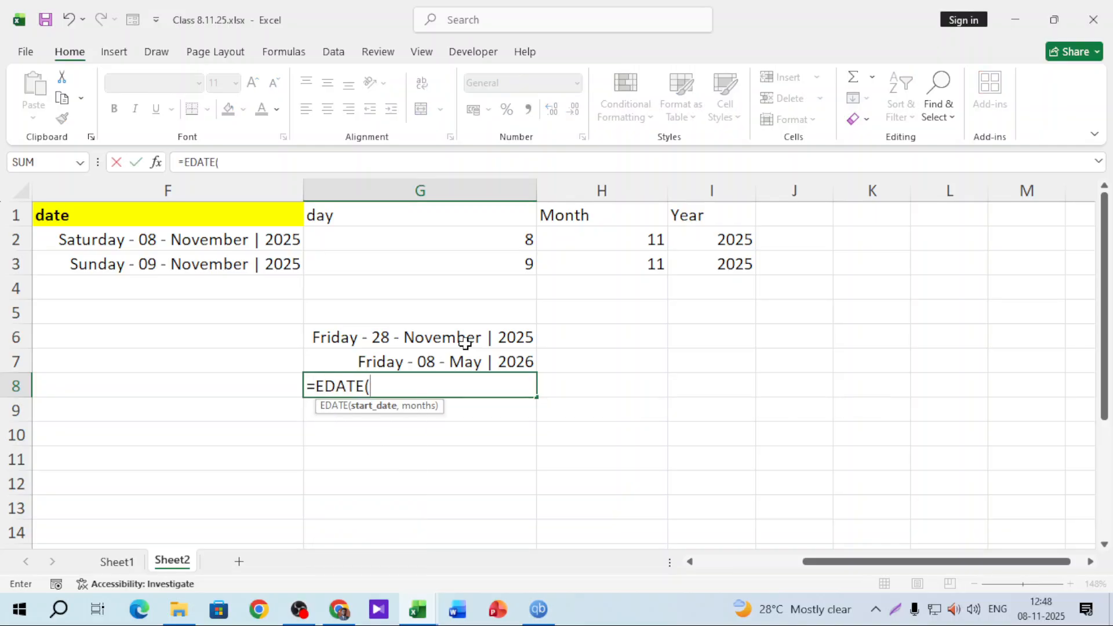
{"action": "left_click", "coordinate": [116, 235]}
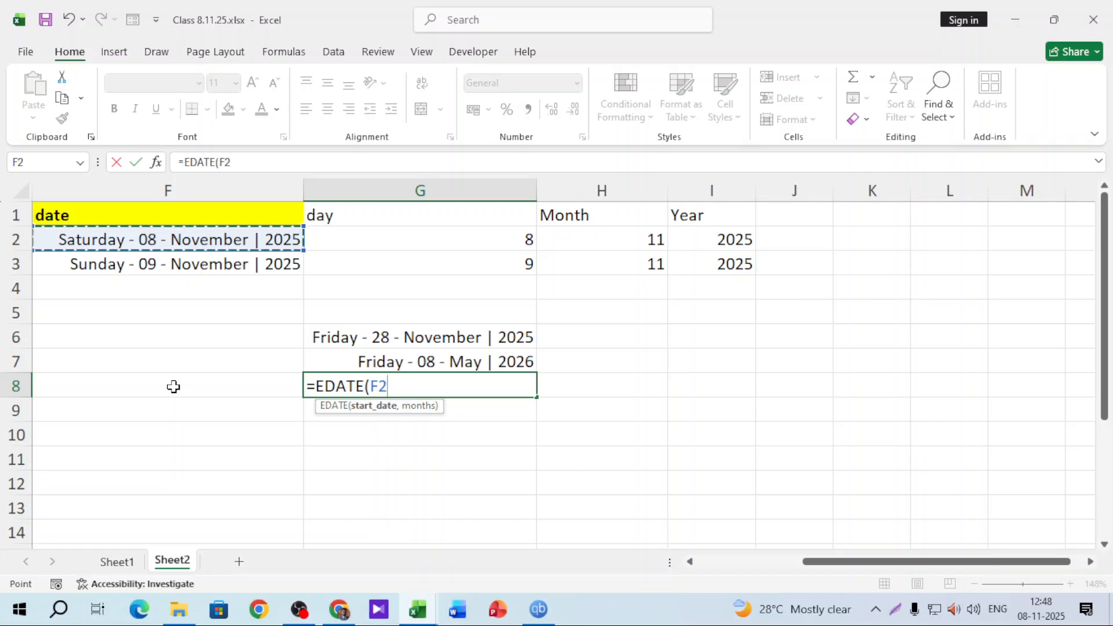
{"action": "type", "text": ","}
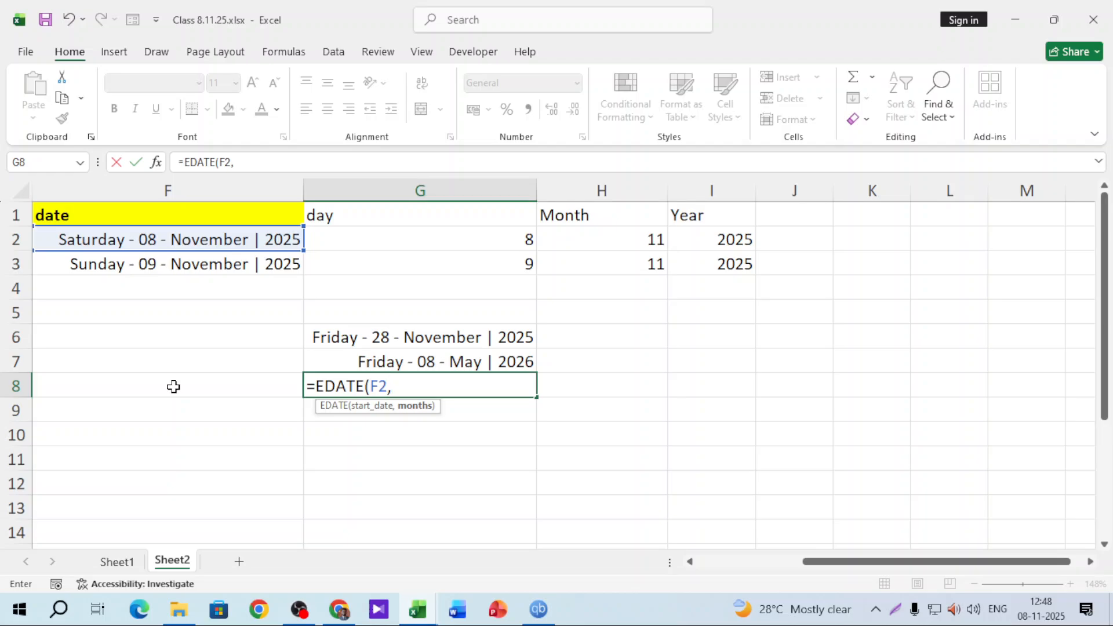
{"action": "type", "text": "24"}
{"action": "key", "text": "Return"}
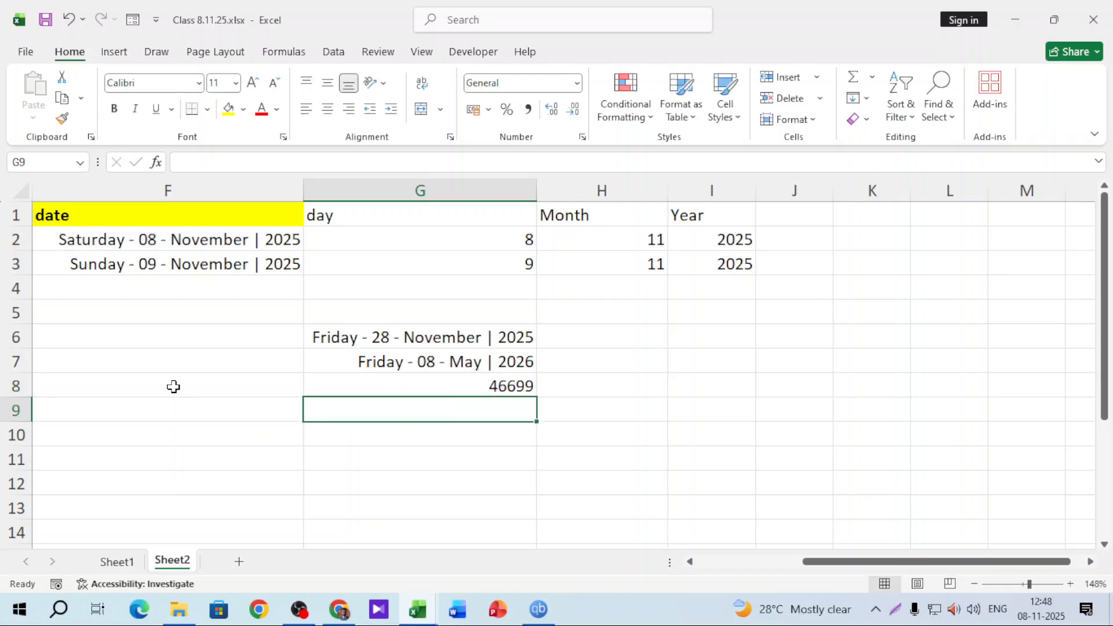
Copy G7's date format onto G8 and widen column G to fit the full dates
{"action": "left_click", "coordinate": [372, 362]}
{"action": "left_click", "coordinate": [63, 120]}
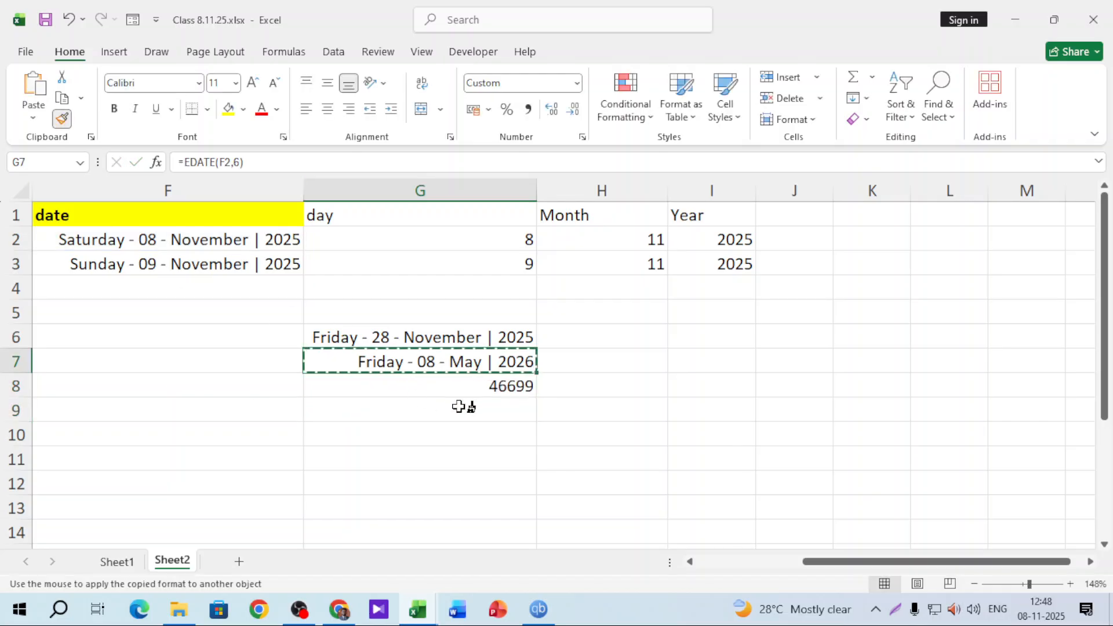
{"action": "left_click", "coordinate": [456, 389]}
{"action": "left_click", "coordinate": [449, 432]}
{"action": "double_click", "coordinate": [537, 186]}
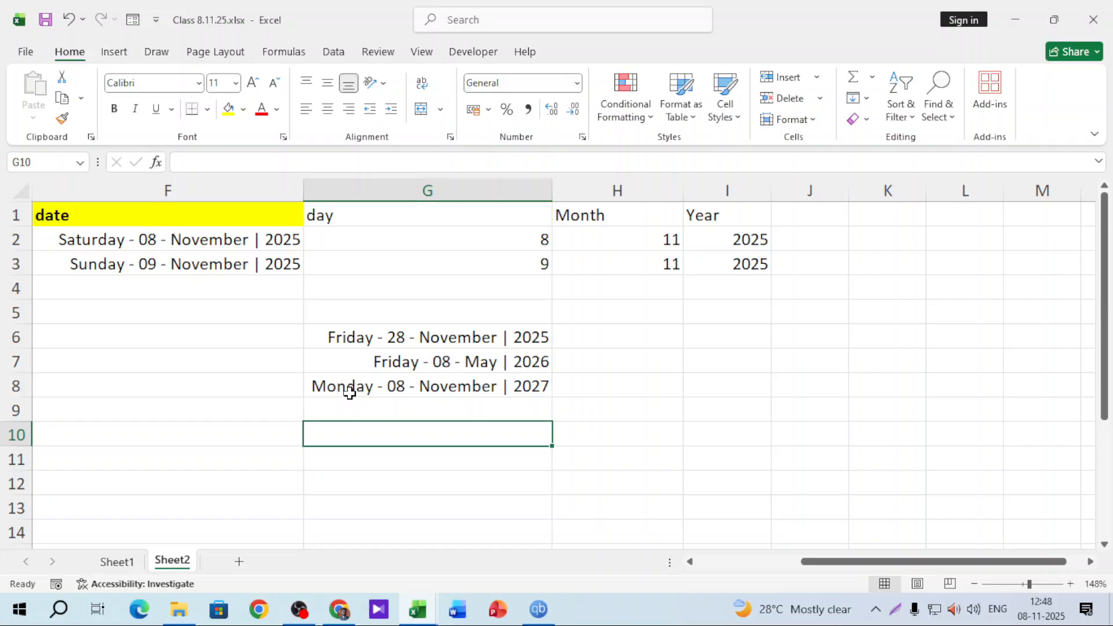
Scroll the sheet right past column I to the empty columns
{"action": "left_click", "coordinate": [637, 310]}
{"action": "left_click", "coordinate": [626, 338]}
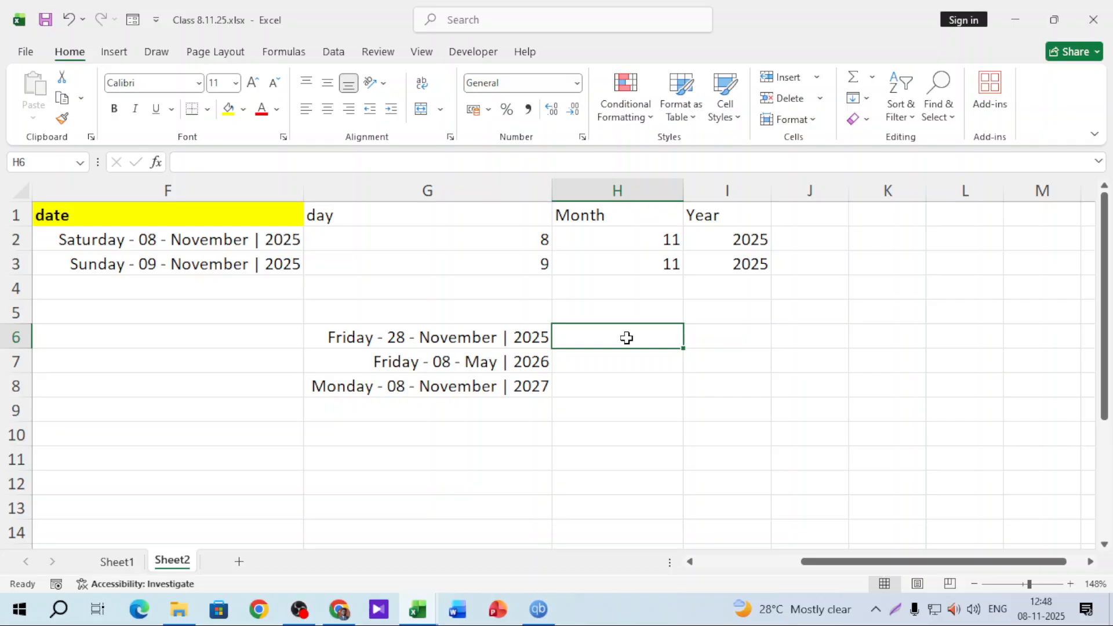
{"action": "left_click", "coordinate": [1090, 561]}
{"action": "left_click_drag", "start_coordinate": [1043, 562], "coordinate": [997, 574]}
{"action": "left_click", "coordinate": [680, 342]}
{"action": "left_click", "coordinate": [670, 315]}
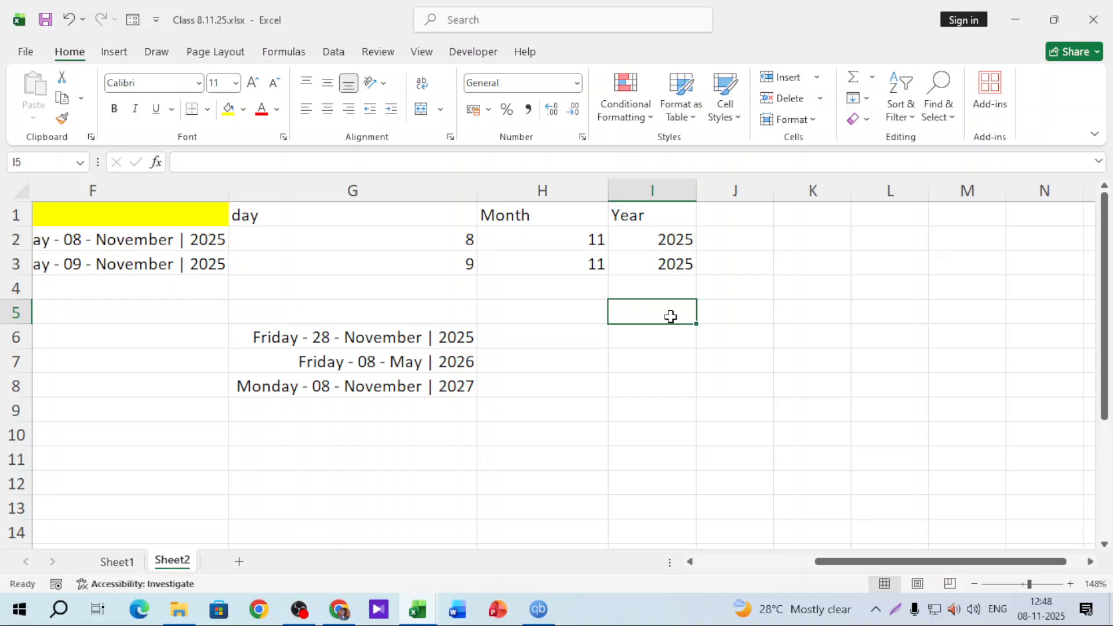
{"action": "scroll", "coordinate": [754, 348], "scroll_direction": "right", "scroll_amount": 4}
Enter 9/4/1995 in L2 and 8/11/25 in L3, widening column L to show both dates
{"action": "left_click", "coordinate": [418, 214]}
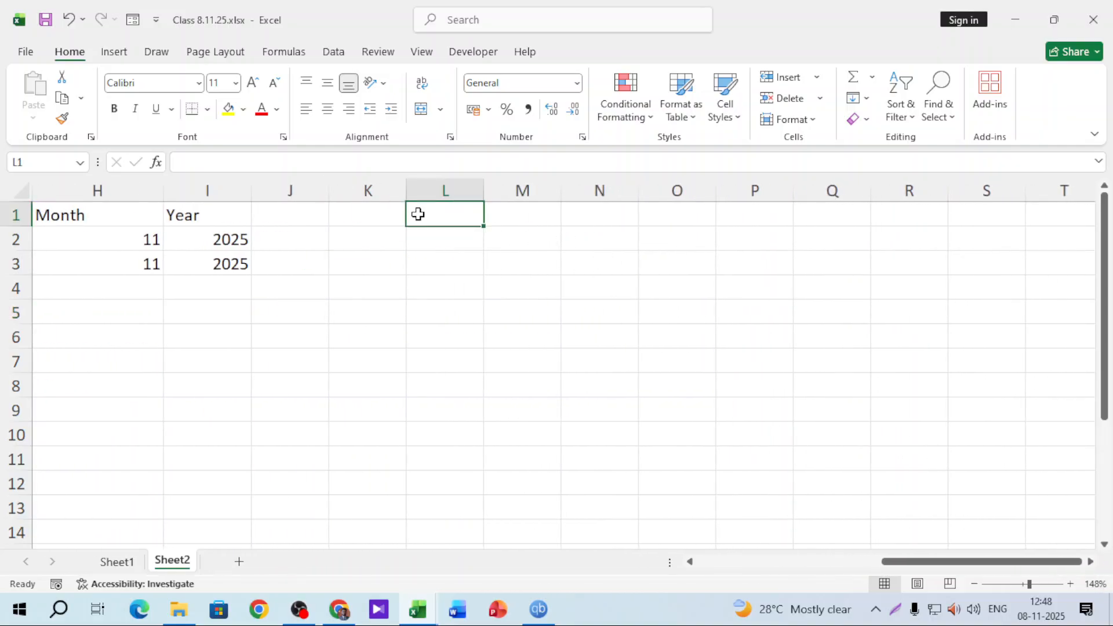
{"action": "left_click", "coordinate": [427, 232]}
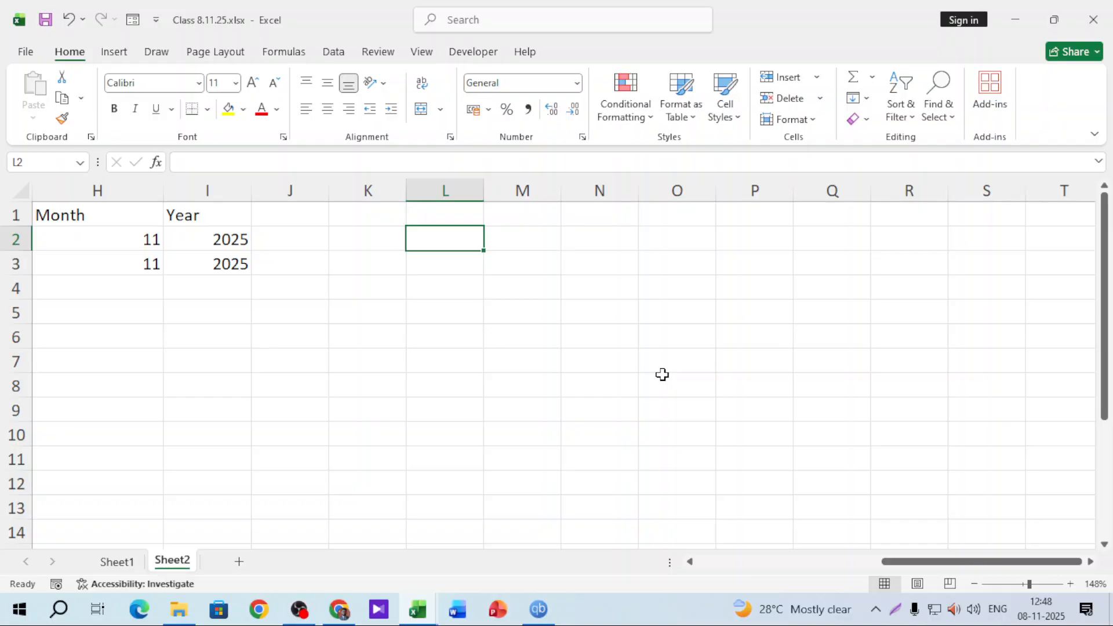
{"action": "type", "text": "9"}
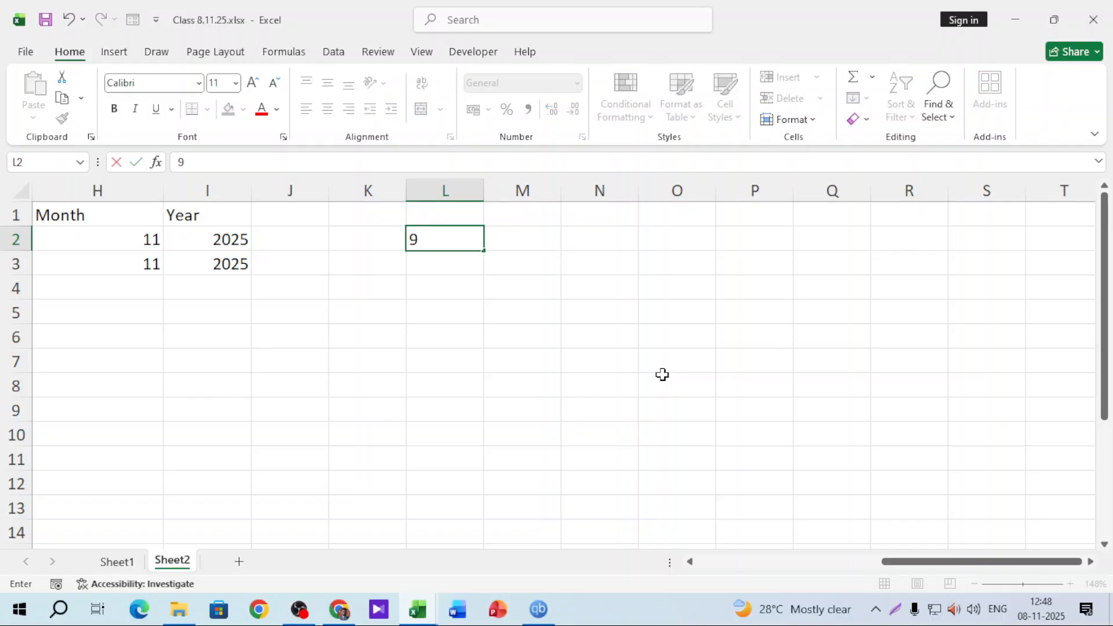
{"action": "type", "text": "/4/1995"}
{"action": "key", "text": "Return"}
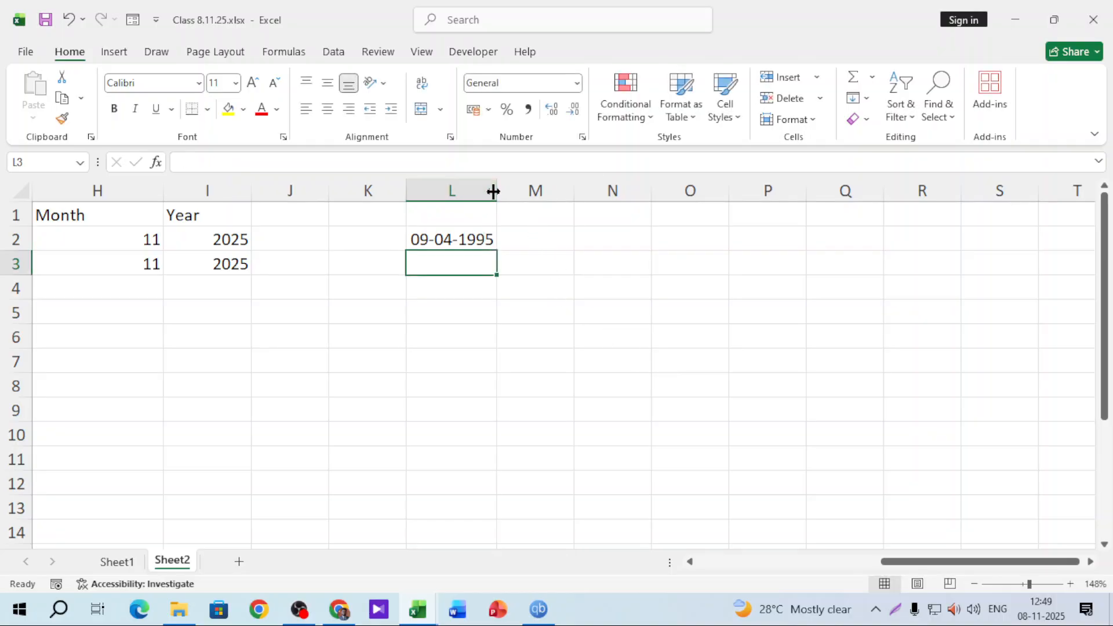
{"action": "left_click_drag", "start_coordinate": [496, 191], "coordinate": [515, 190]}
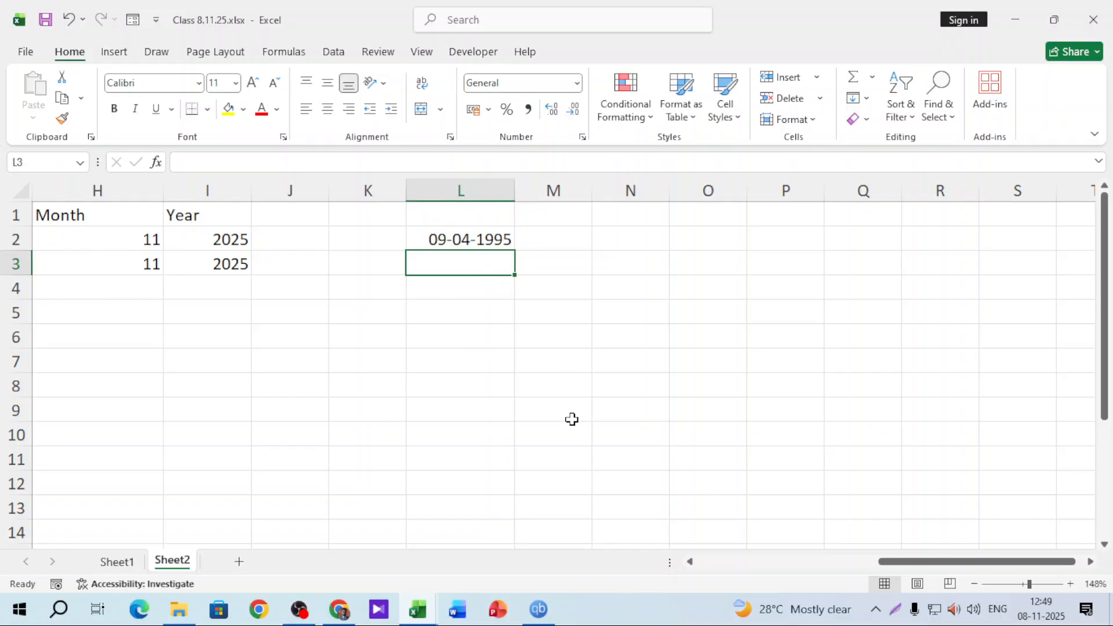
{"action": "type", "text": "8/1"}
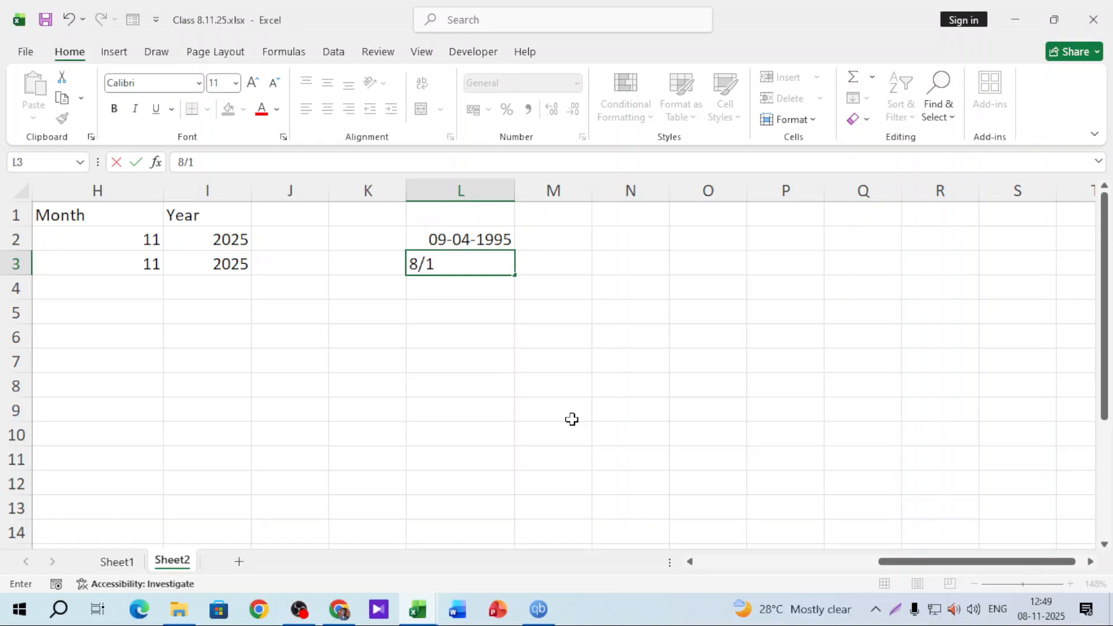
{"action": "type", "text": "1/25"}
{"action": "key", "text": "Return"}
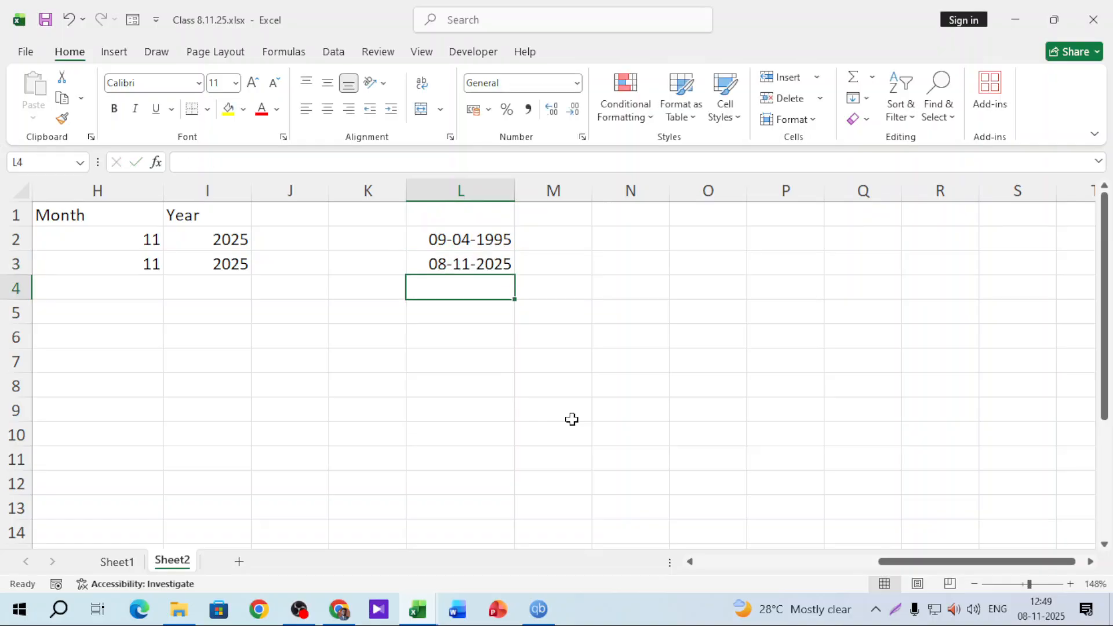
{"action": "left_click", "coordinate": [492, 256]}
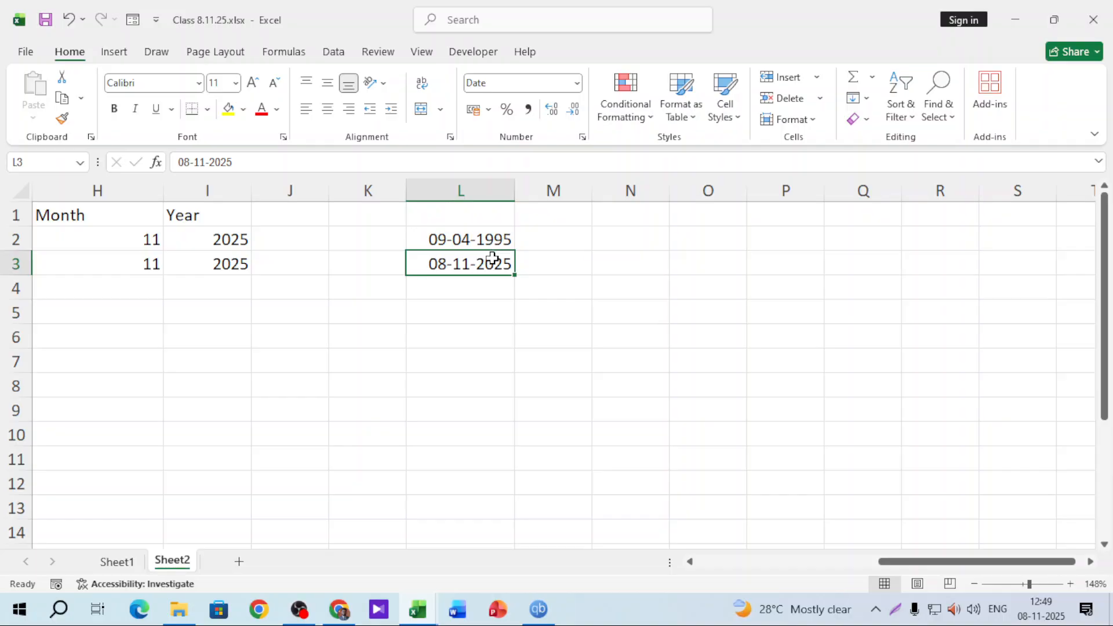
{"action": "left_click", "coordinate": [562, 244]}
{"action": "left_click", "coordinate": [606, 241]}
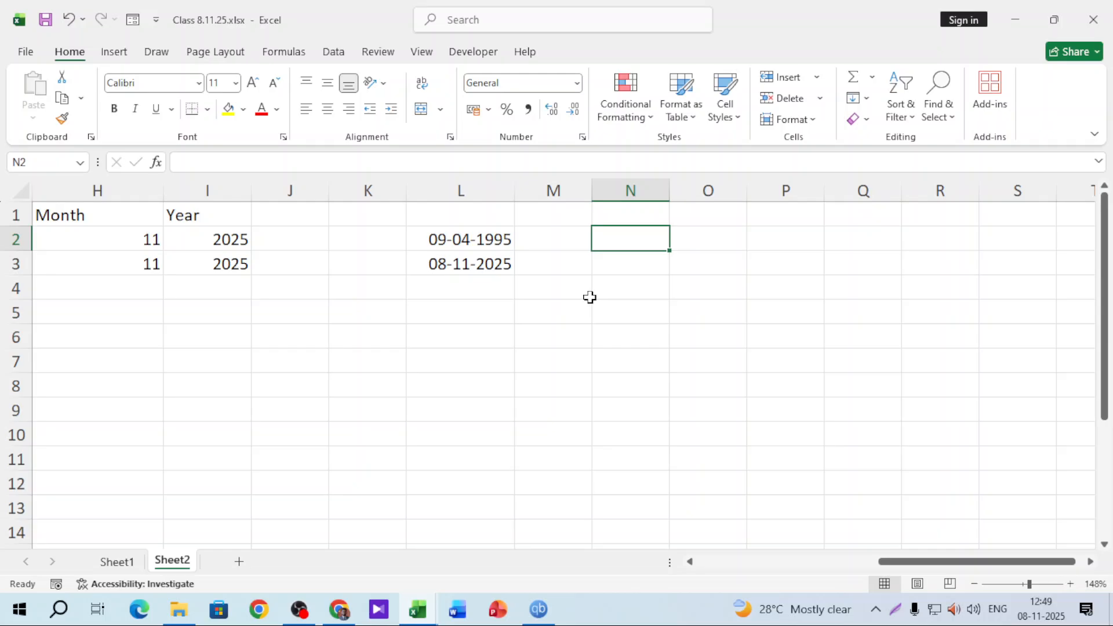
Enter =DATEDIF(L2,L3,"Y") in N2 to get the 30 whole years between the dates
{"action": "type", "text": "=date"}
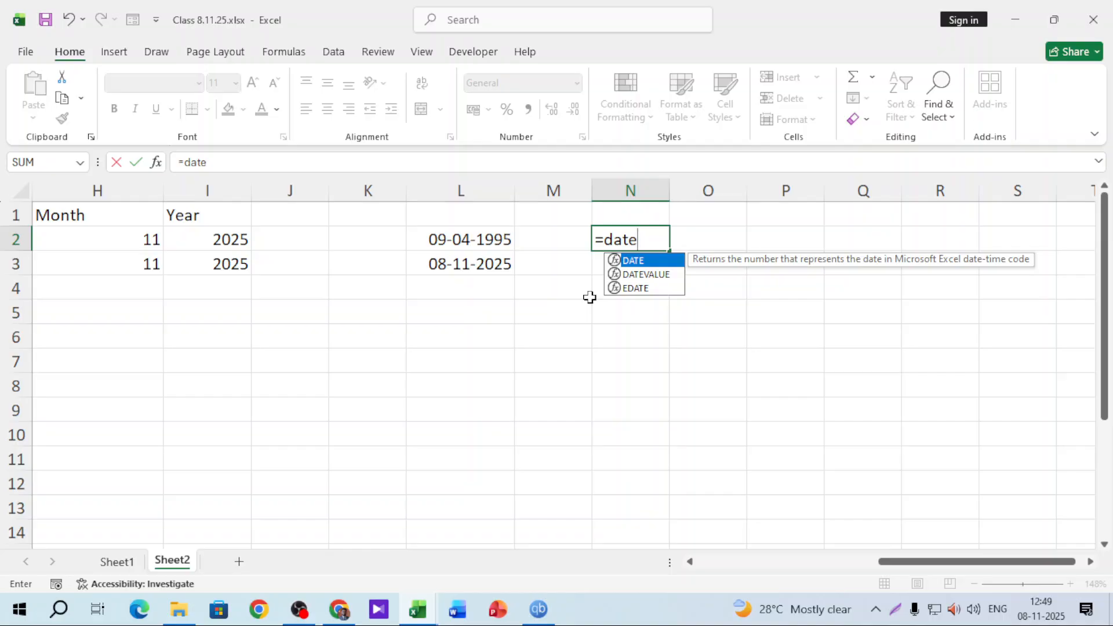
{"action": "type", "text": "dif"}
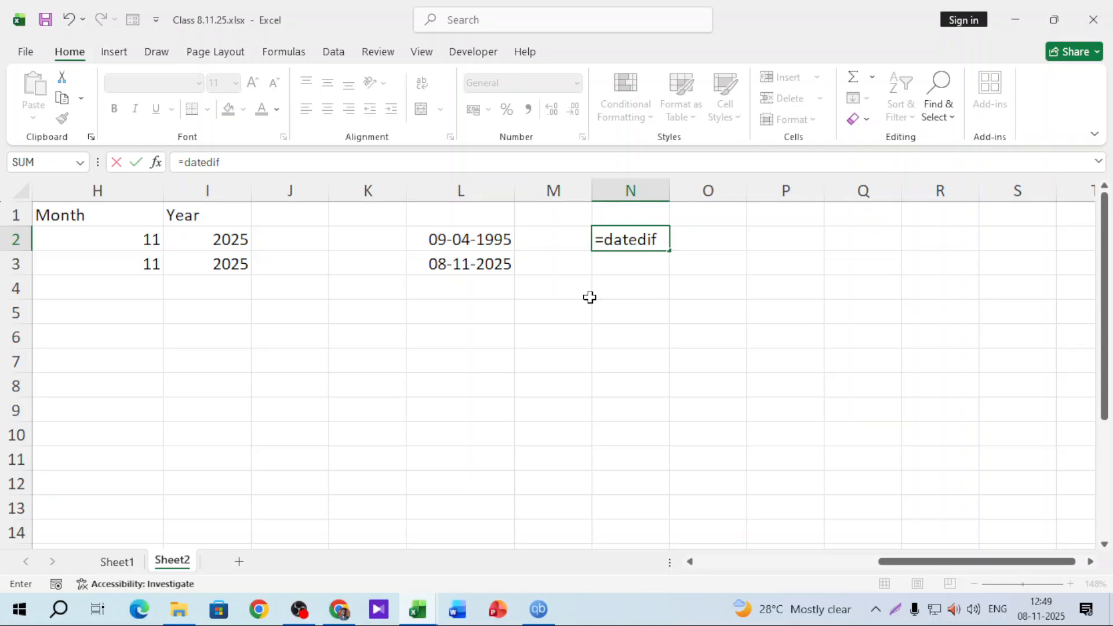
{"action": "type", "text": "("}
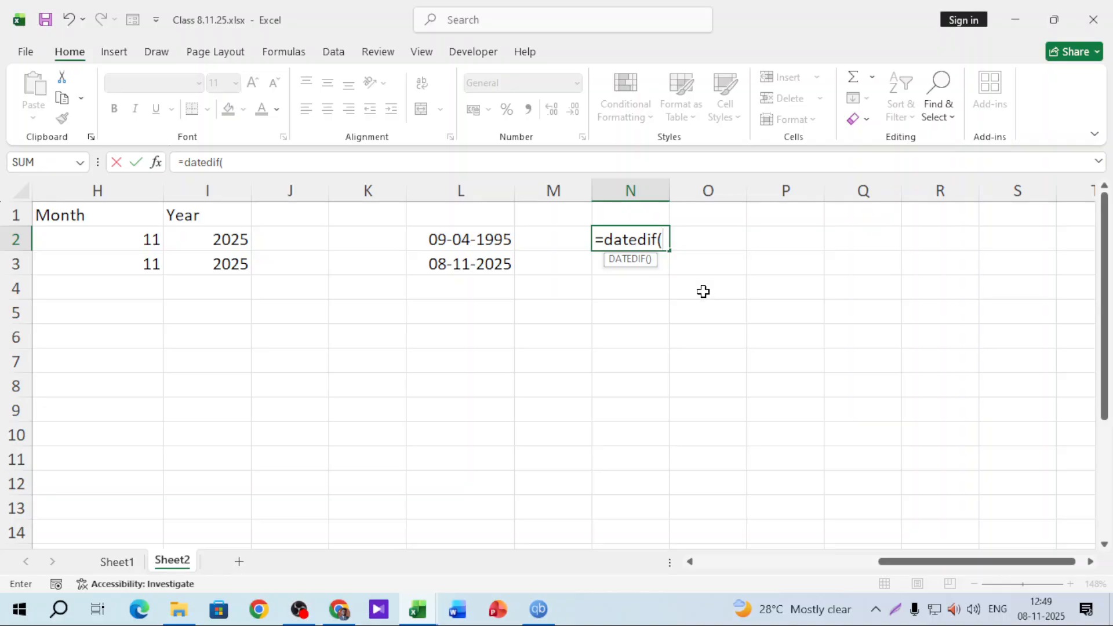
{"action": "left_click", "coordinate": [507, 243]}
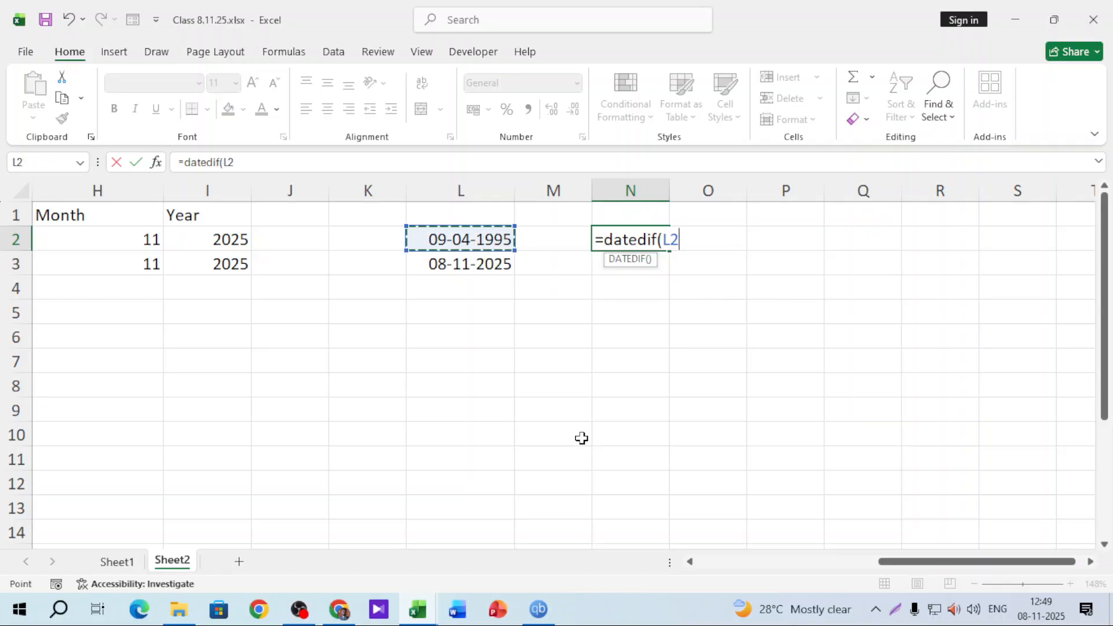
{"action": "type", "text": ","}
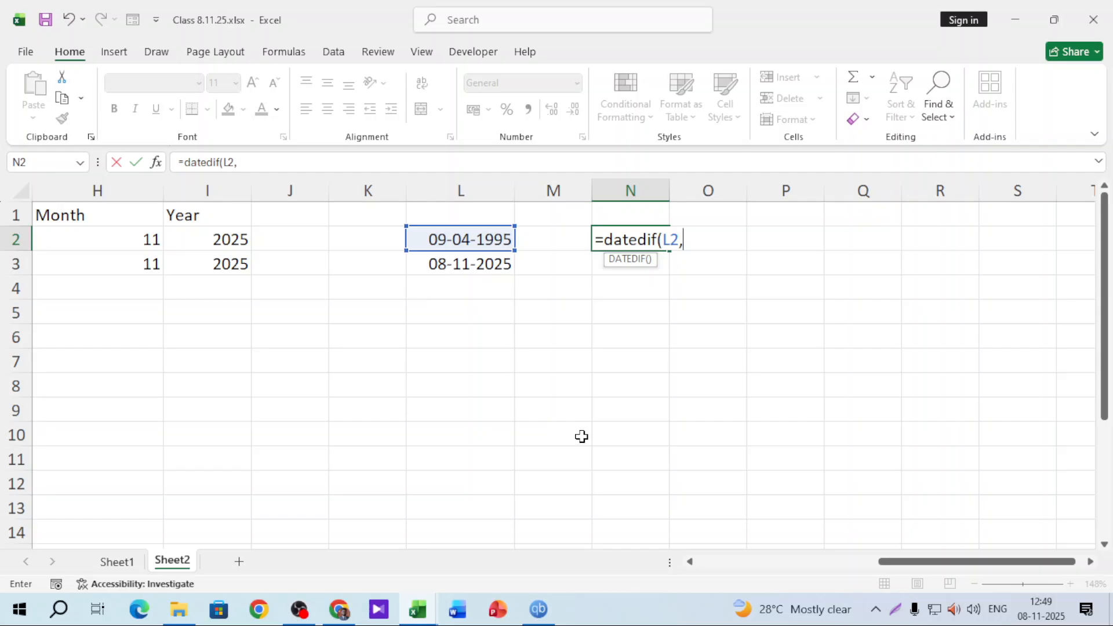
{"action": "left_click", "coordinate": [470, 267]}
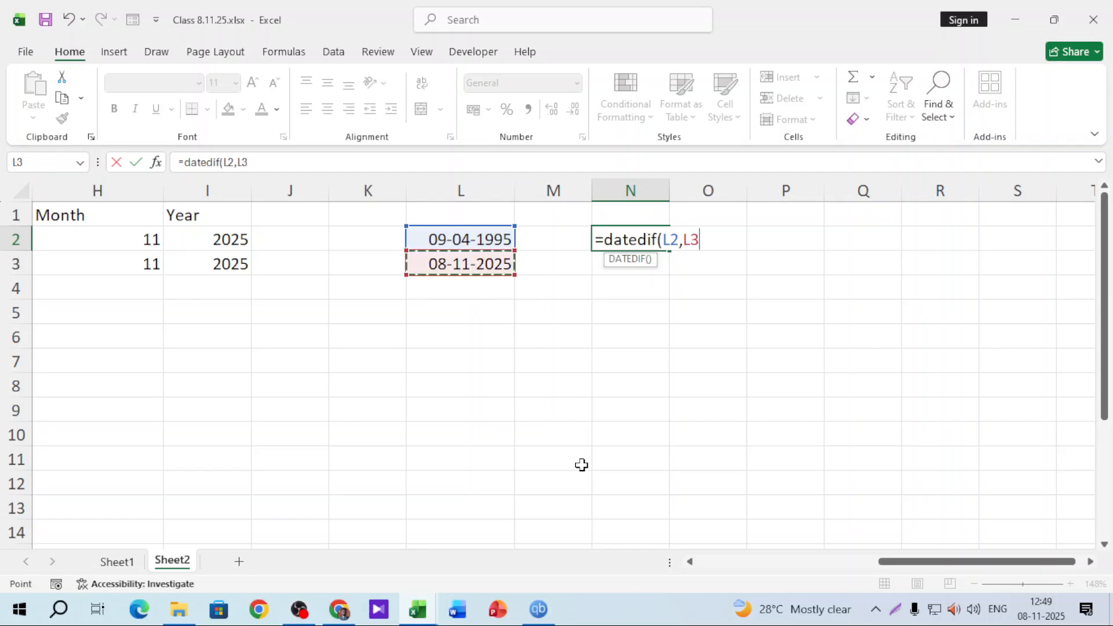
{"action": "type", "text": ","}
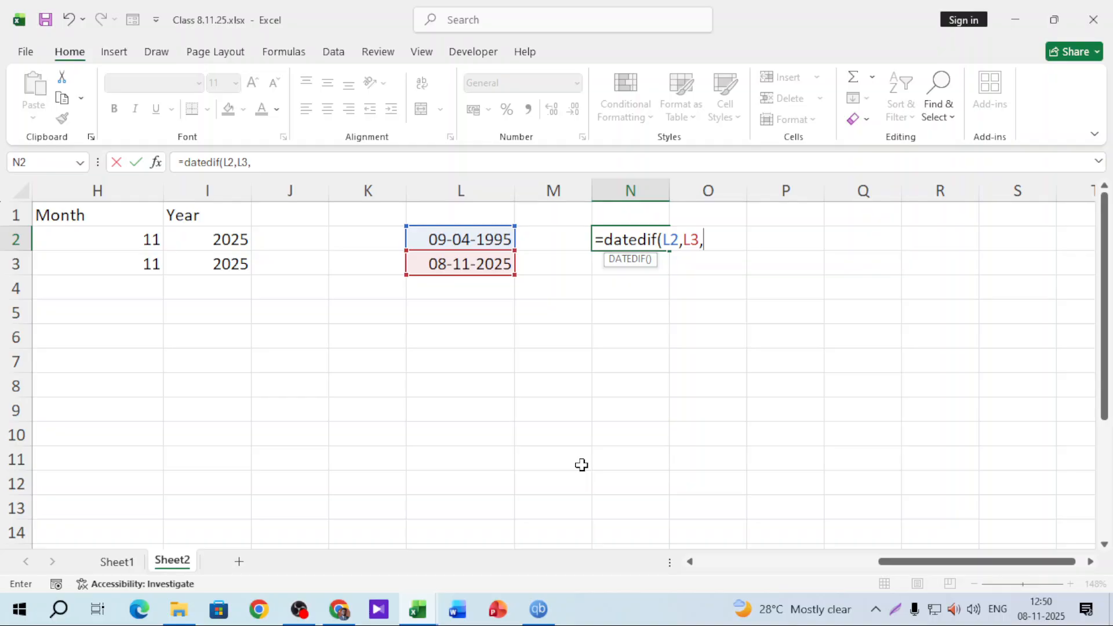
{"action": "type", "text": "\"Y\""}
{"action": "key", "text": "Return"}
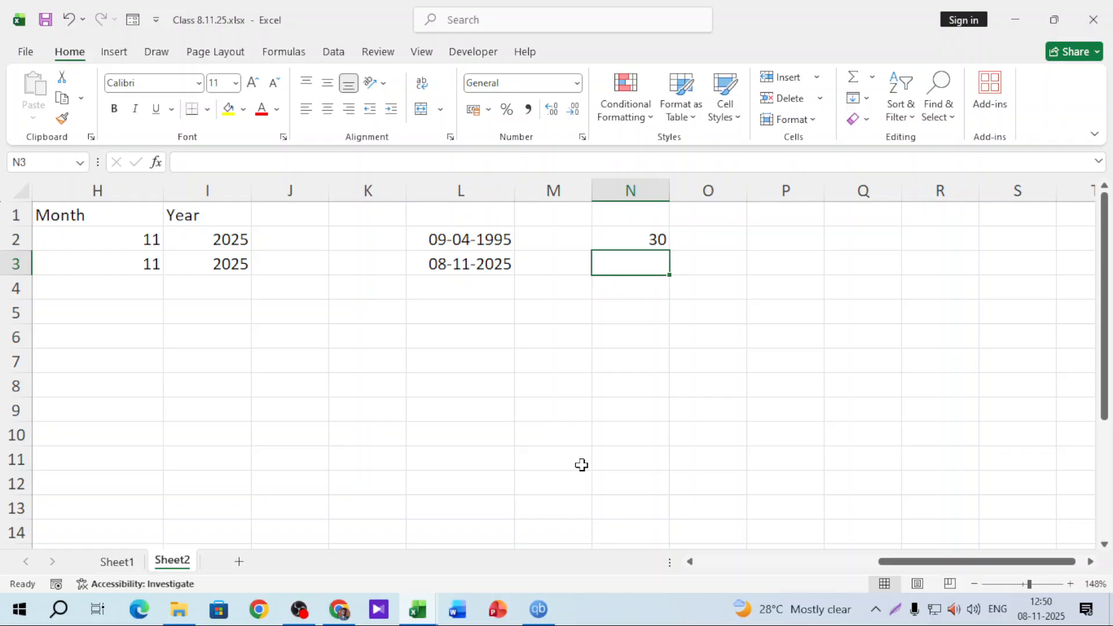
Enter =DATEDIF(L2,L3,"M") in N3 for the months between the two dates
{"action": "type", "text": "=d"}
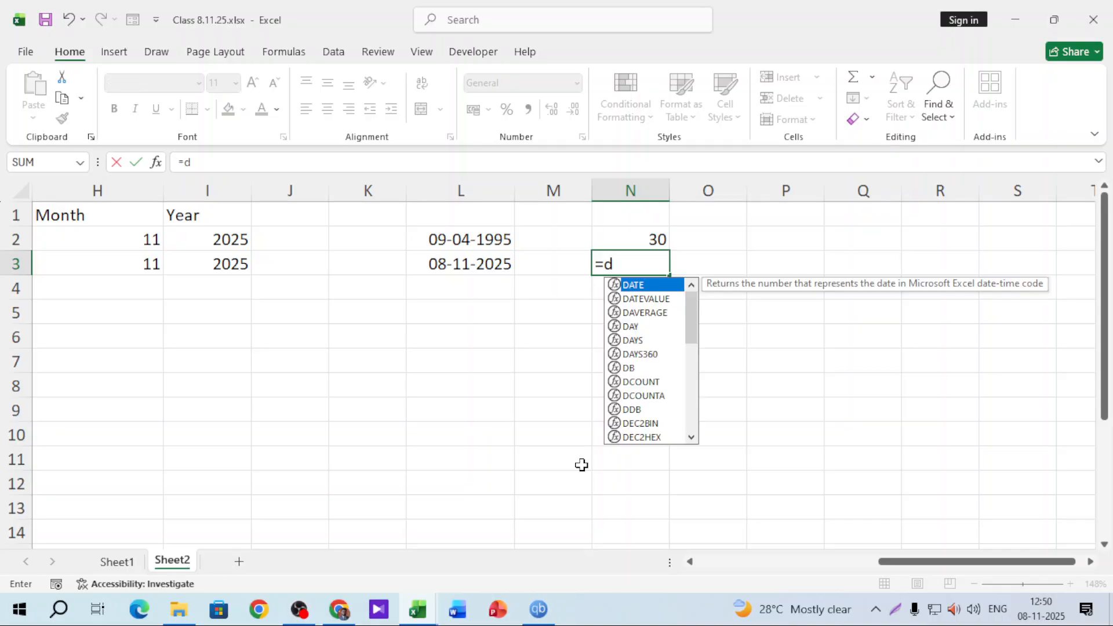
{"action": "type", "text": "atedif("}
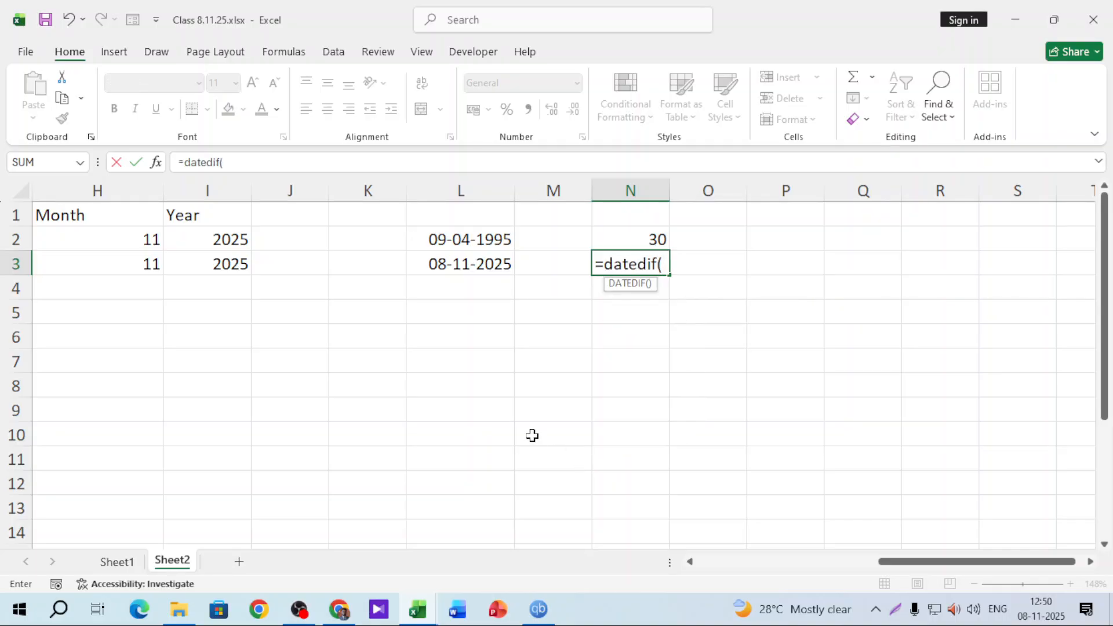
{"action": "left_click", "coordinate": [473, 243]}
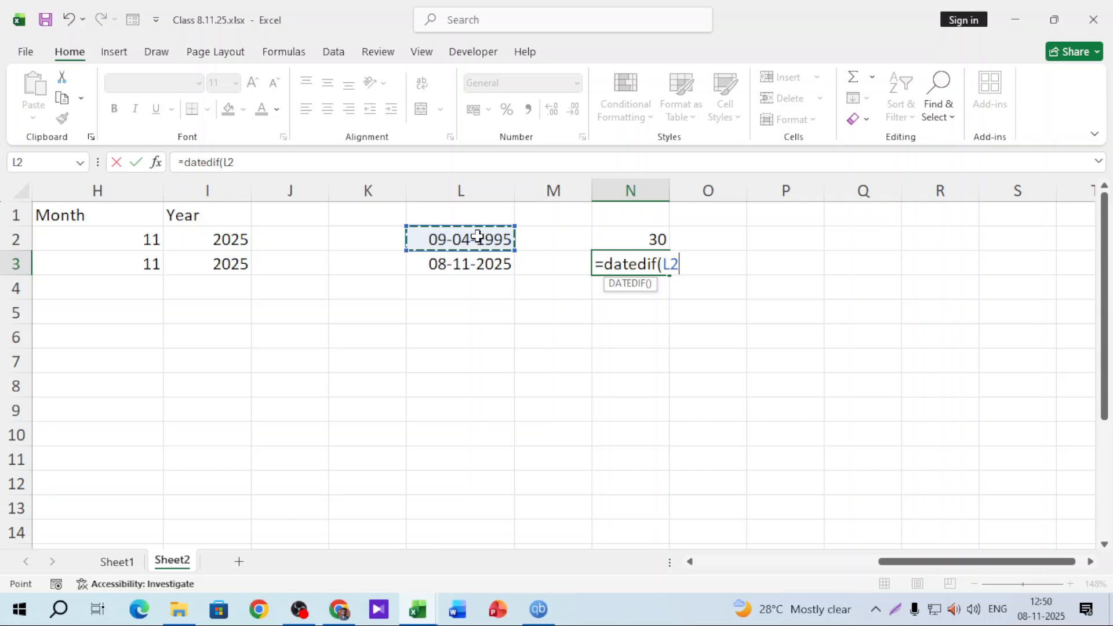
{"action": "type", "text": ","}
{"action": "left_click", "coordinate": [496, 270]}
{"action": "type", "text": ","}
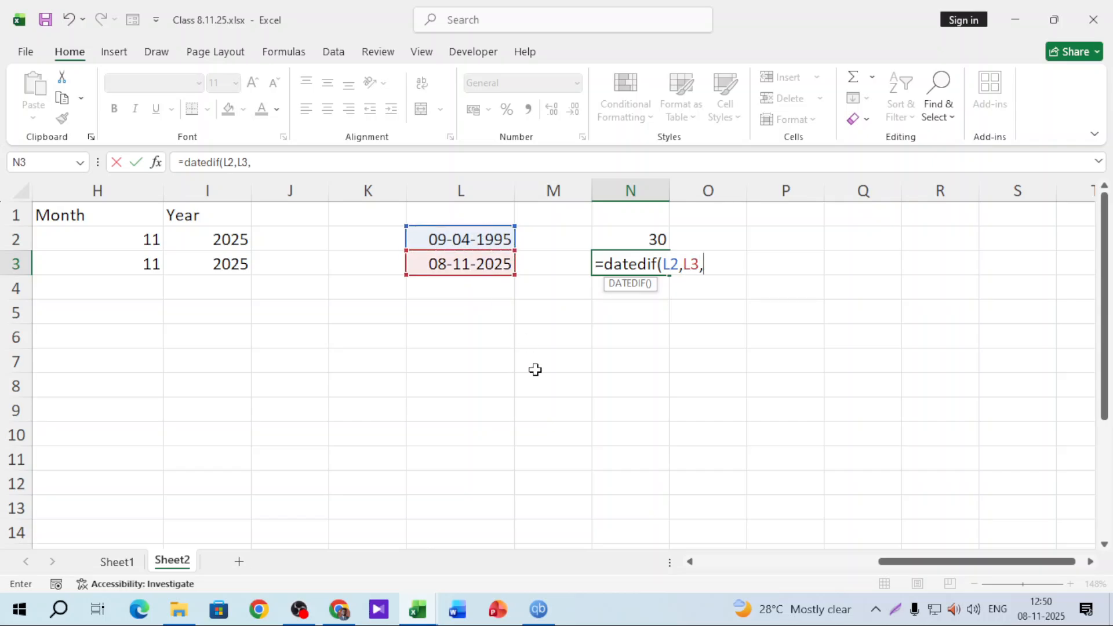
{"action": "type", "text": "\"M\""}
{"action": "key", "text": "Return"}
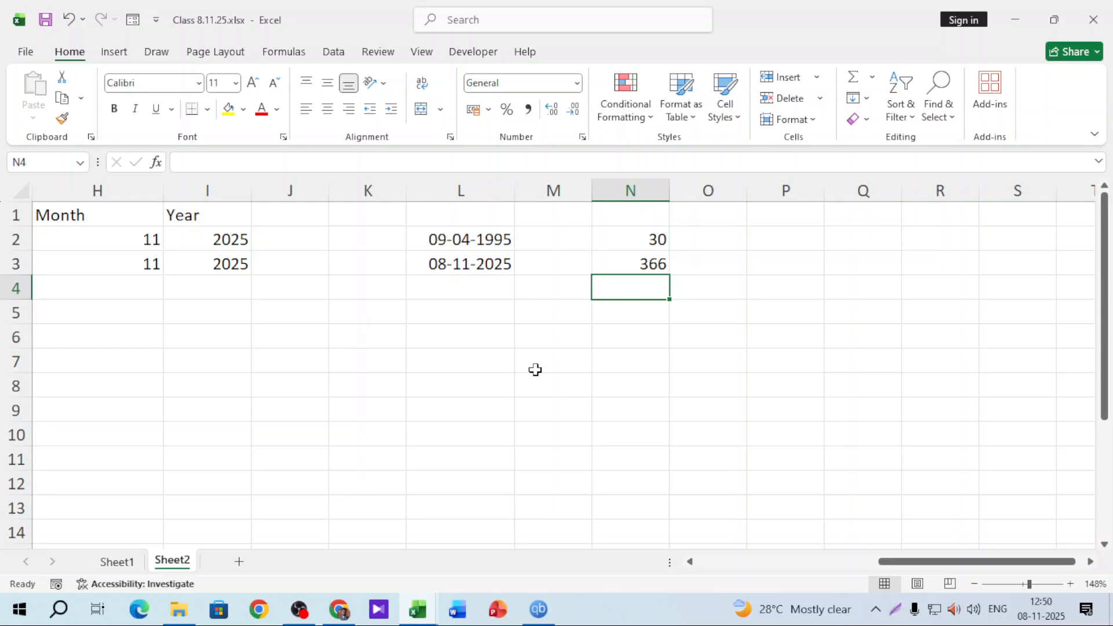
Change N3's unit code from "M" to "YM" so it shows the 6 leftover months
{"action": "left_click", "coordinate": [658, 264]}
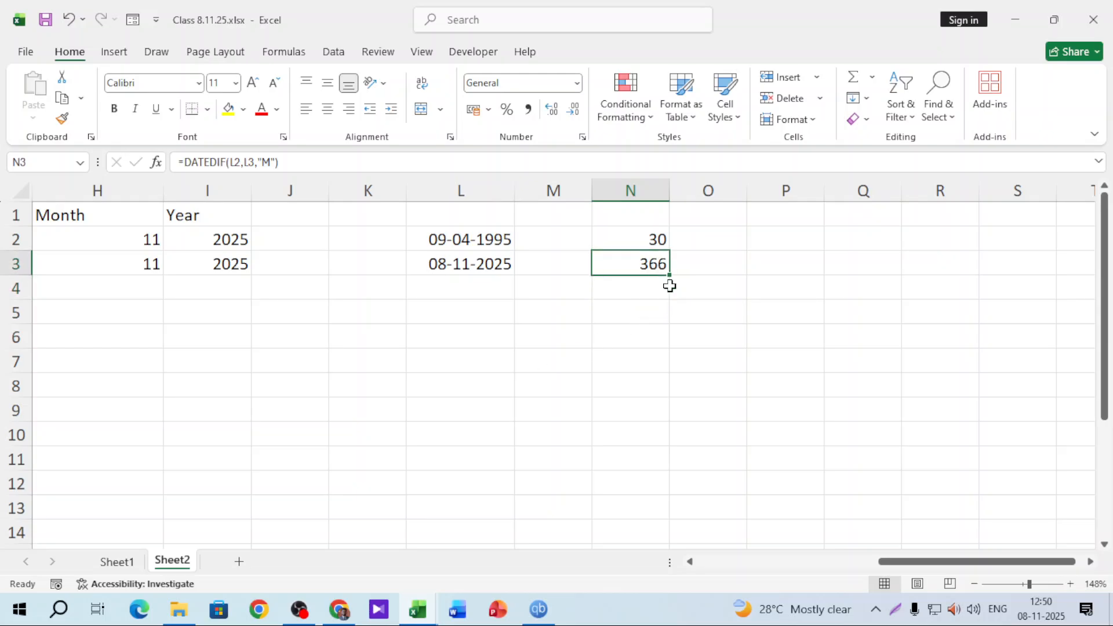
{"action": "double_click", "coordinate": [646, 260]}
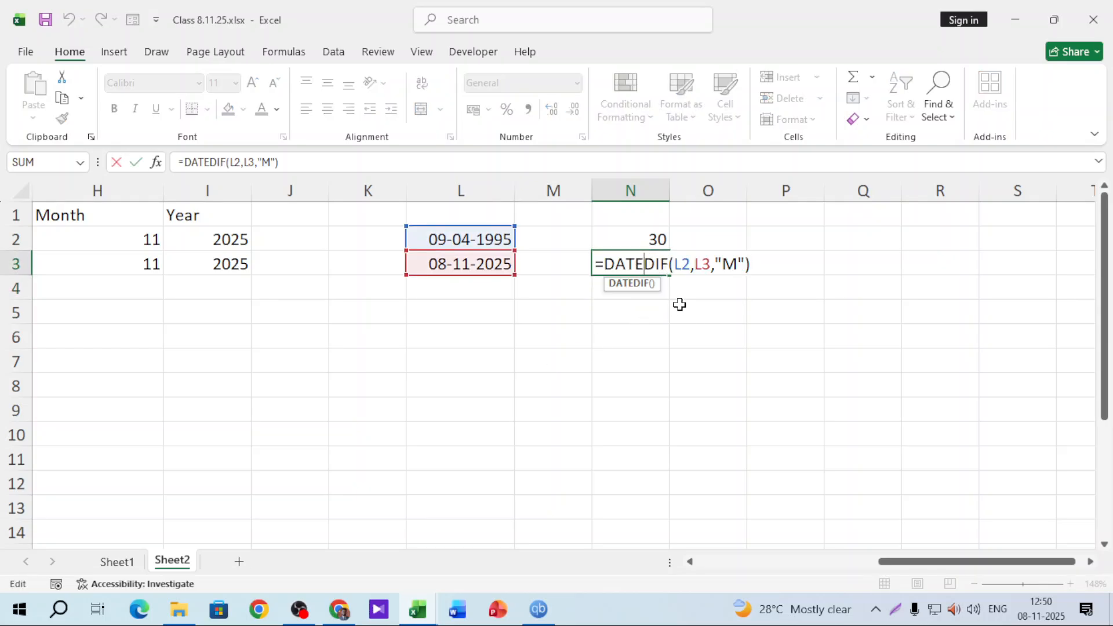
{"action": "left_click", "coordinate": [723, 264]}
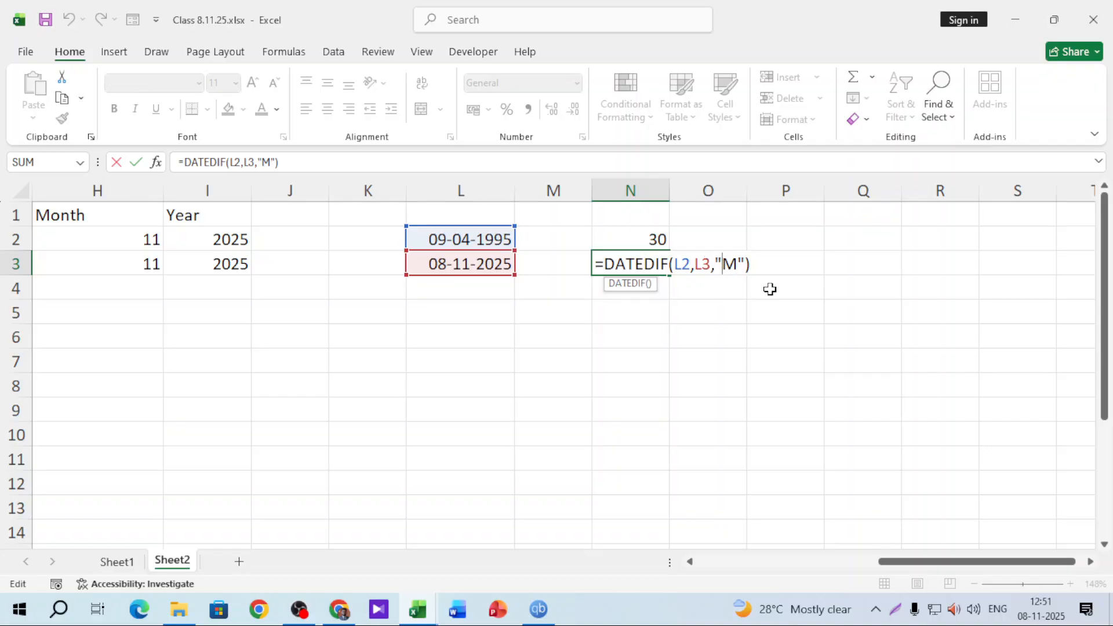
{"action": "type", "text": "Y"}
{"action": "key", "text": "Return"}
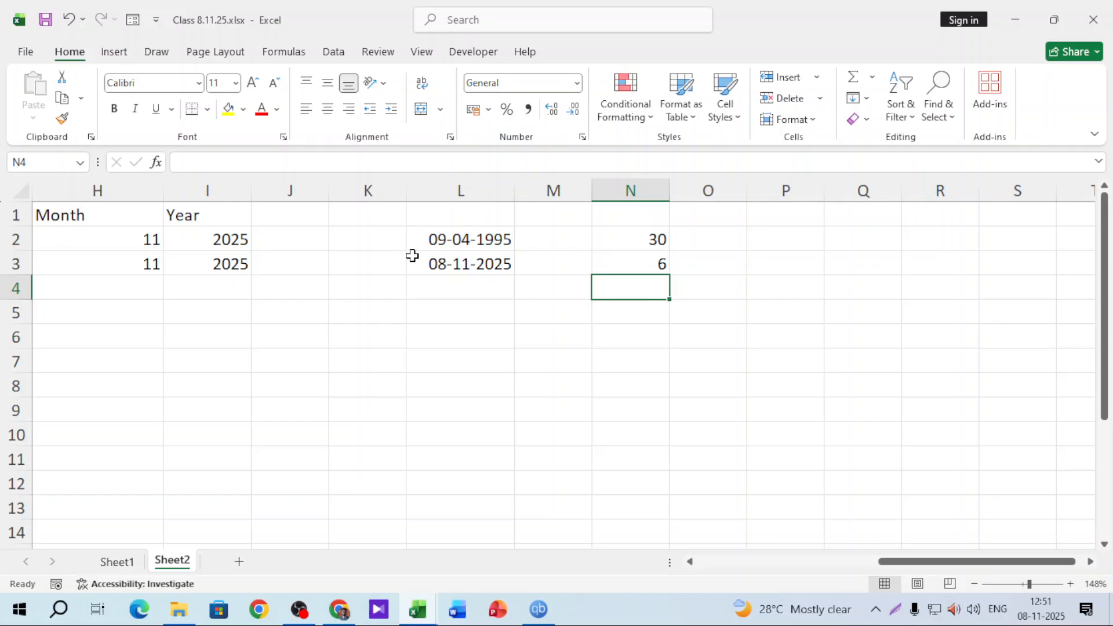
{"action": "left_click", "coordinate": [460, 240]}
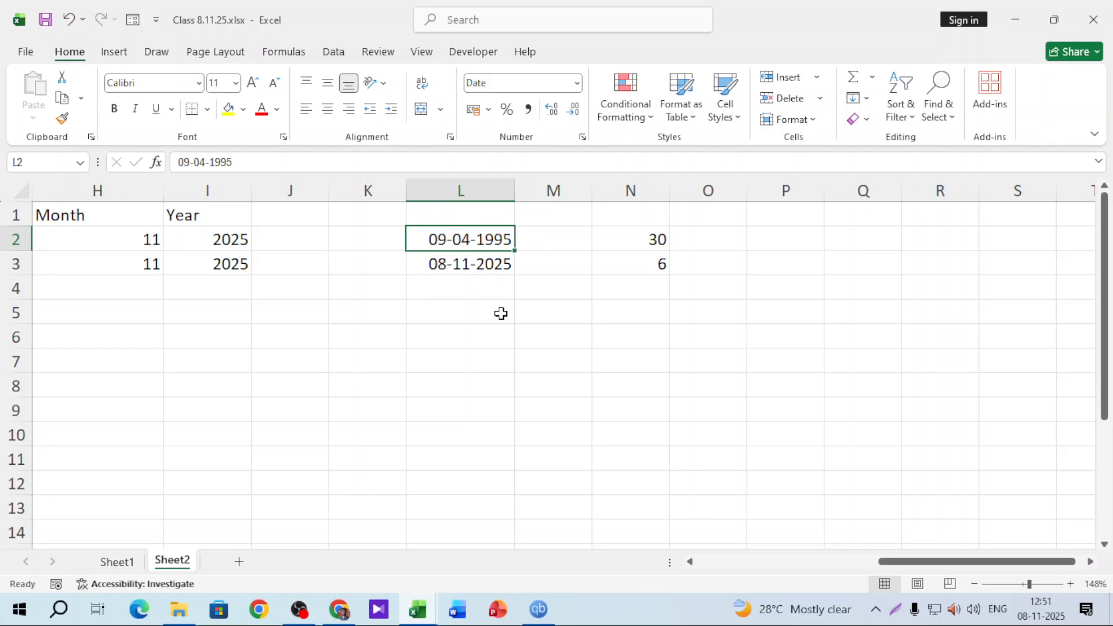
Enter =DATEDIF(L2,L3,"MD") in N4 to get the 30 leftover days
{"action": "left_click", "coordinate": [640, 293]}
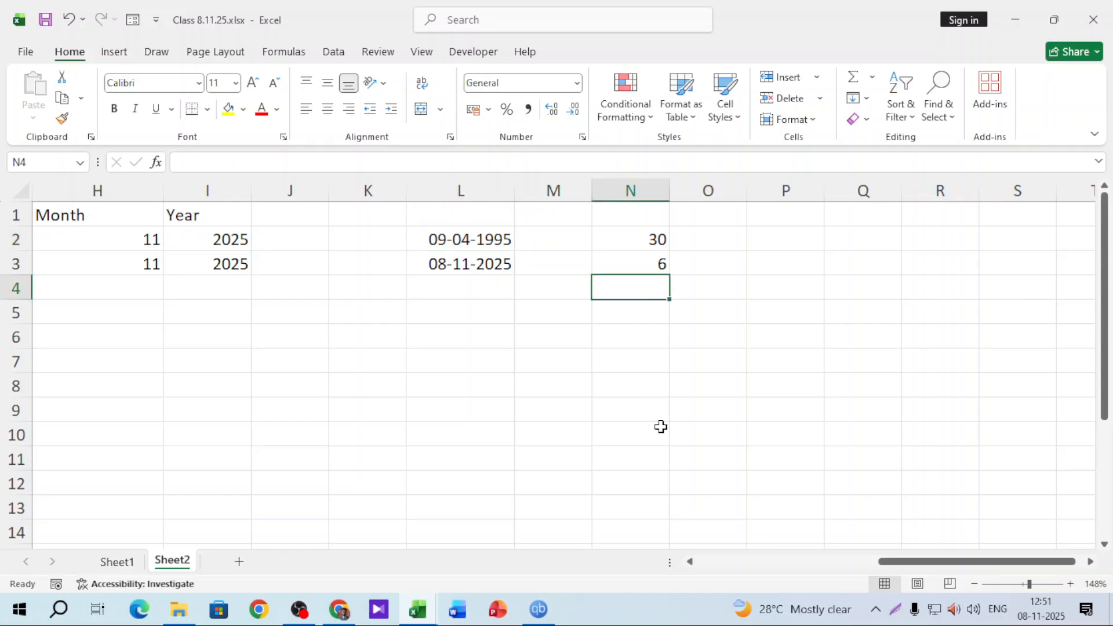
{"action": "type", "text": "=datedi"}
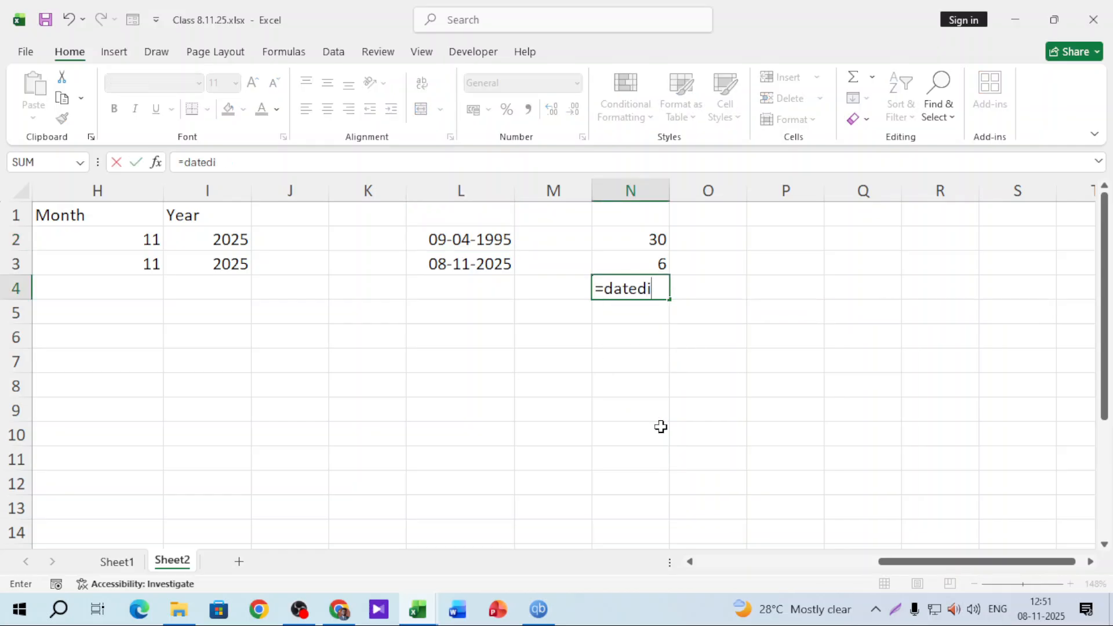
{"action": "type", "text": "f("}
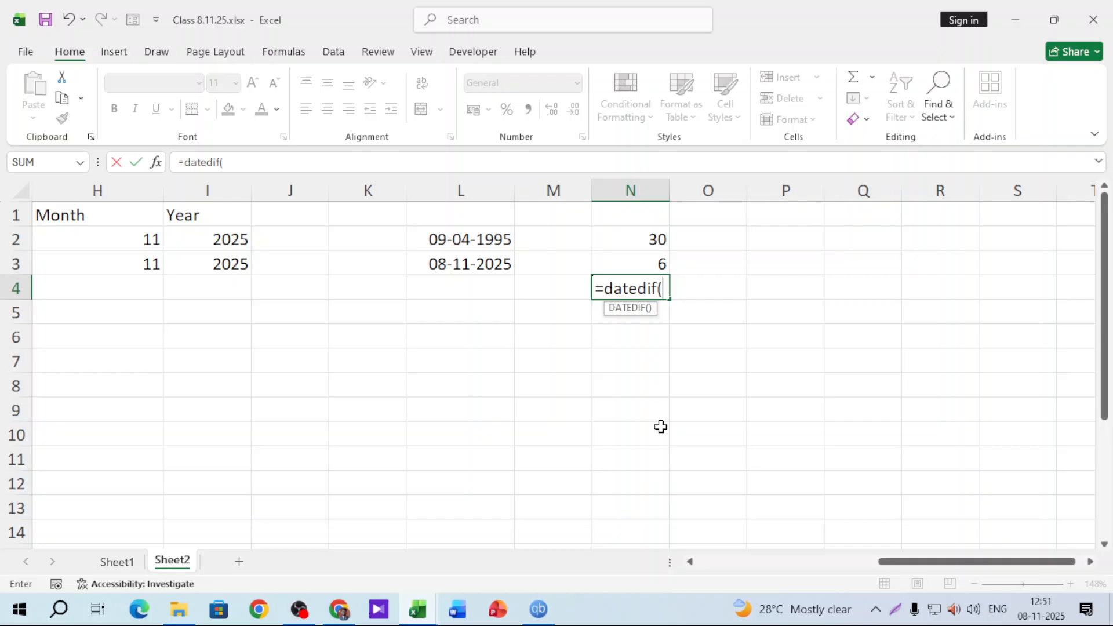
{"action": "left_click", "coordinate": [494, 238]}
{"action": "type", "text": ","}
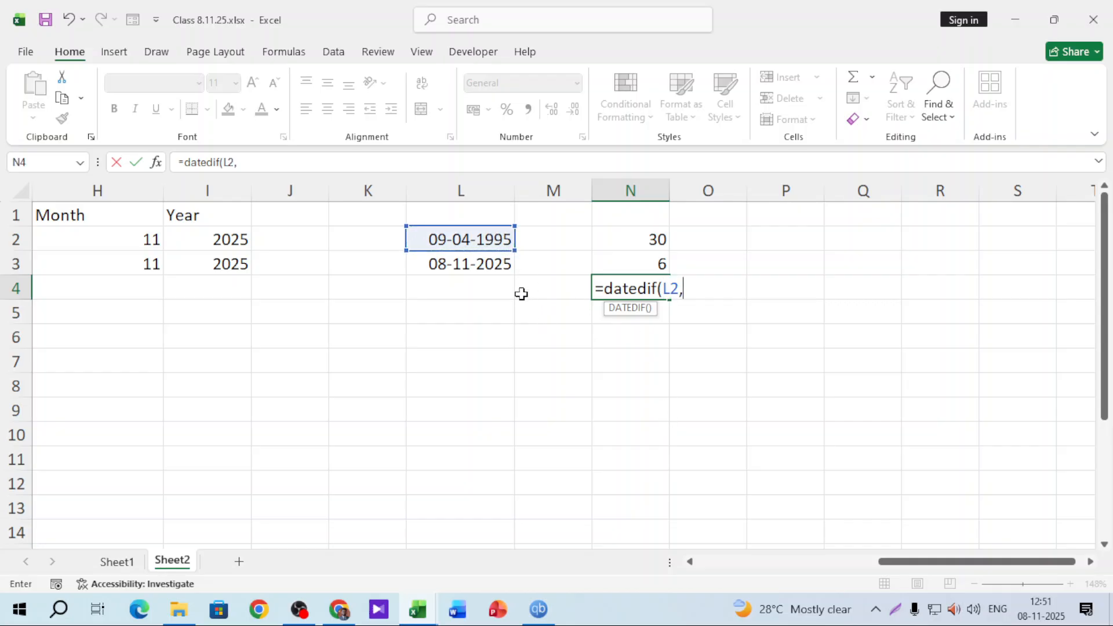
{"action": "left_click", "coordinate": [507, 261]}
{"action": "type", "text": ","}
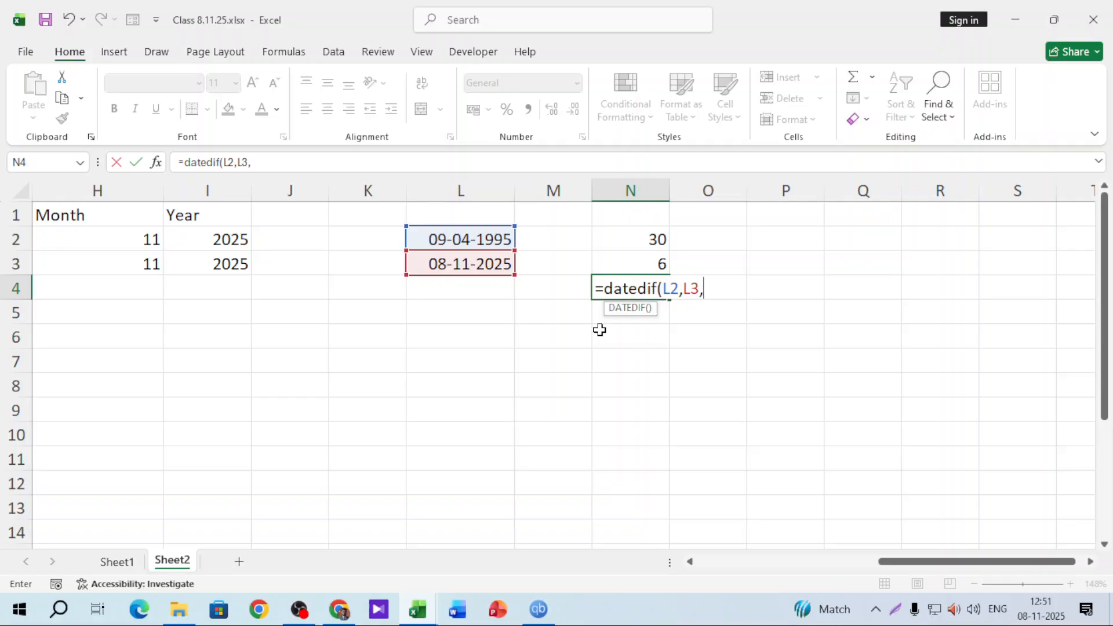
{"action": "type", "text": "\"DMD"}
{"action": "key", "text": "BackSpace"}
{"action": "key", "text": "BackSpace"}
{"action": "key", "text": "BackSpace"}
{"action": "type", "text": "MD\""}
{"action": "key", "text": "Return"}
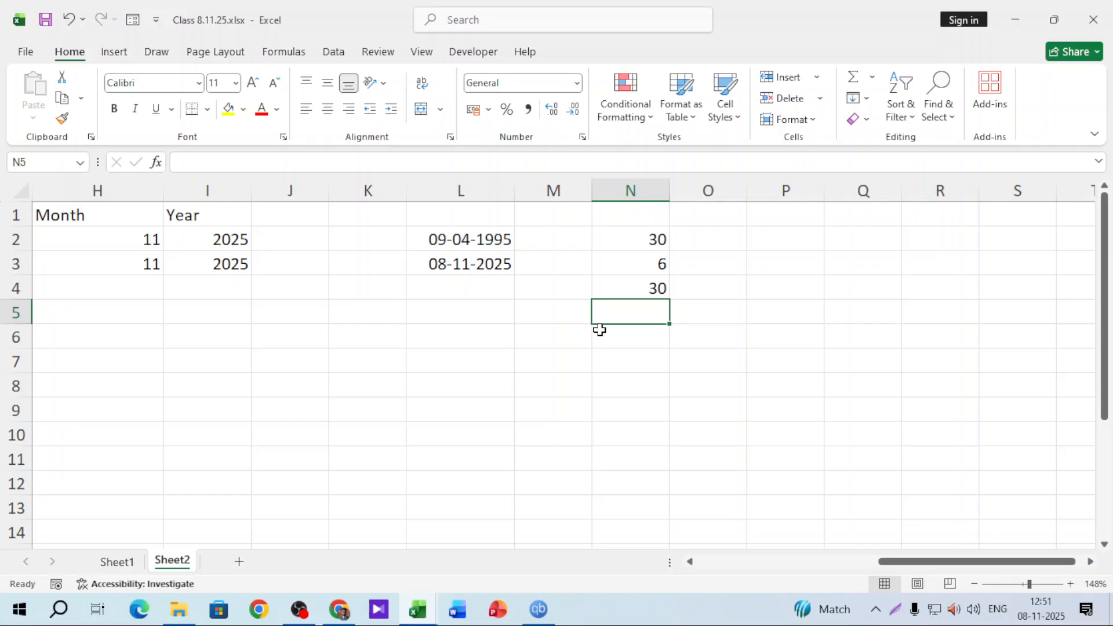
Review the dates in column L and scroll back to columns G–O
{"action": "left_click", "coordinate": [447, 294]}
{"action": "left_click", "coordinate": [460, 266]}
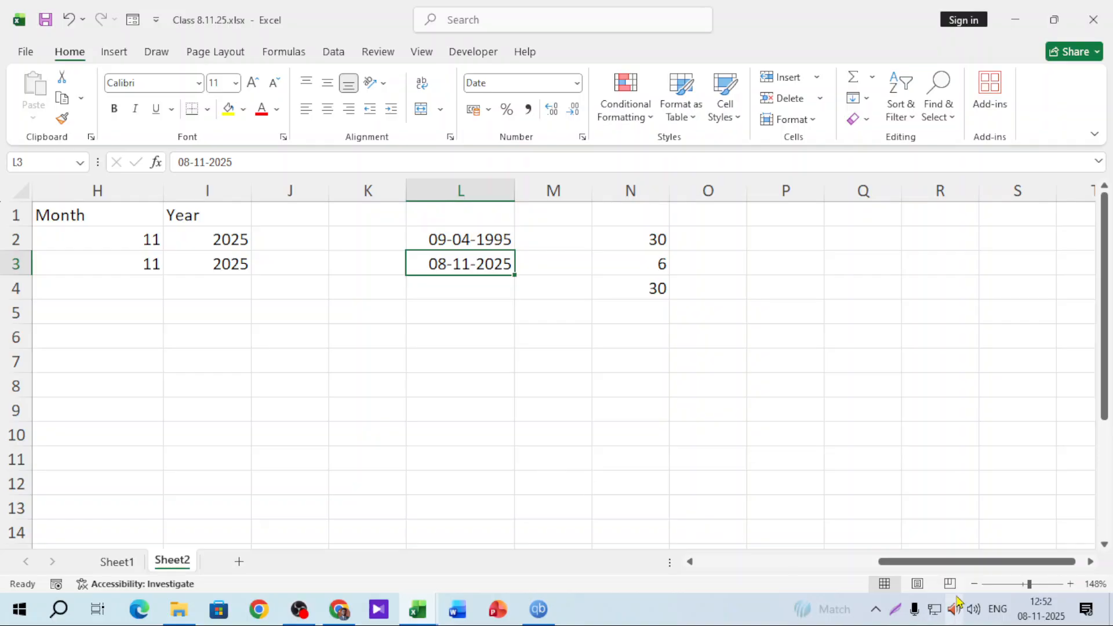
{"action": "left_click_drag", "start_coordinate": [933, 568], "coordinate": [895, 567]}
{"action": "left_click", "coordinate": [544, 350]}
{"action": "left_click", "coordinate": [638, 352]}
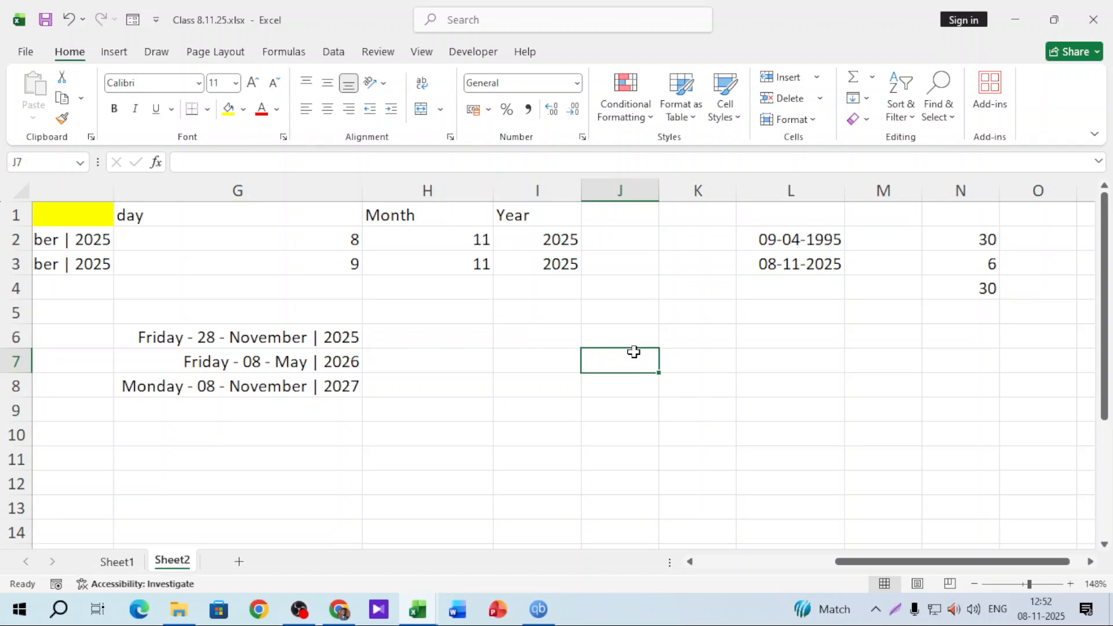
Enter 1/11/25 in I6 and widen column I so the date shows fully
{"action": "left_click", "coordinate": [567, 316]}
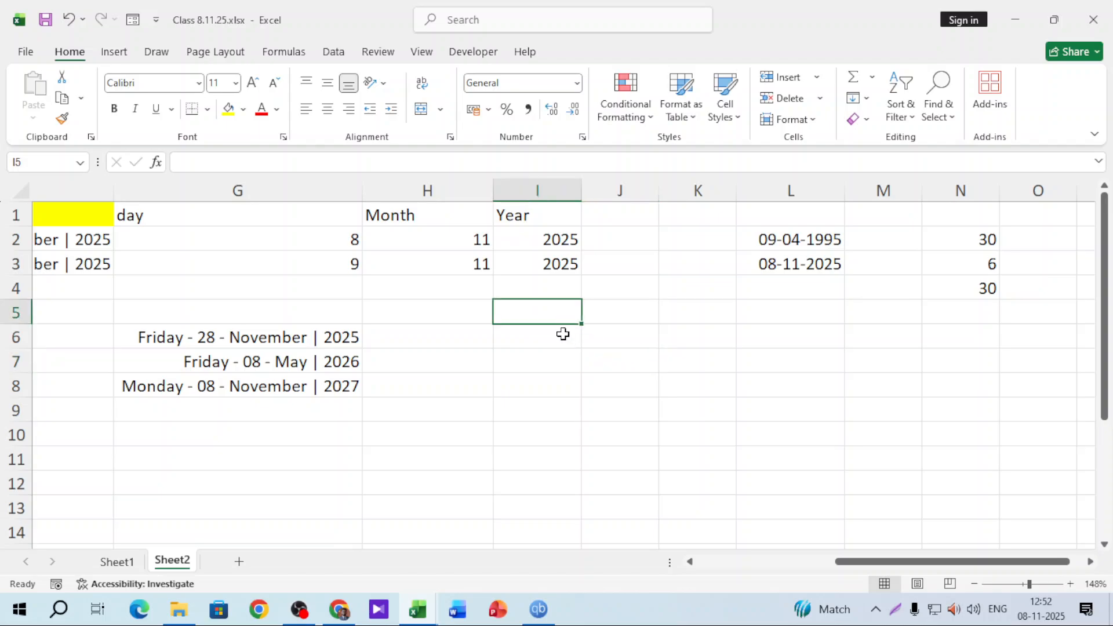
{"action": "left_click", "coordinate": [562, 354]}
{"action": "left_click", "coordinate": [562, 327]}
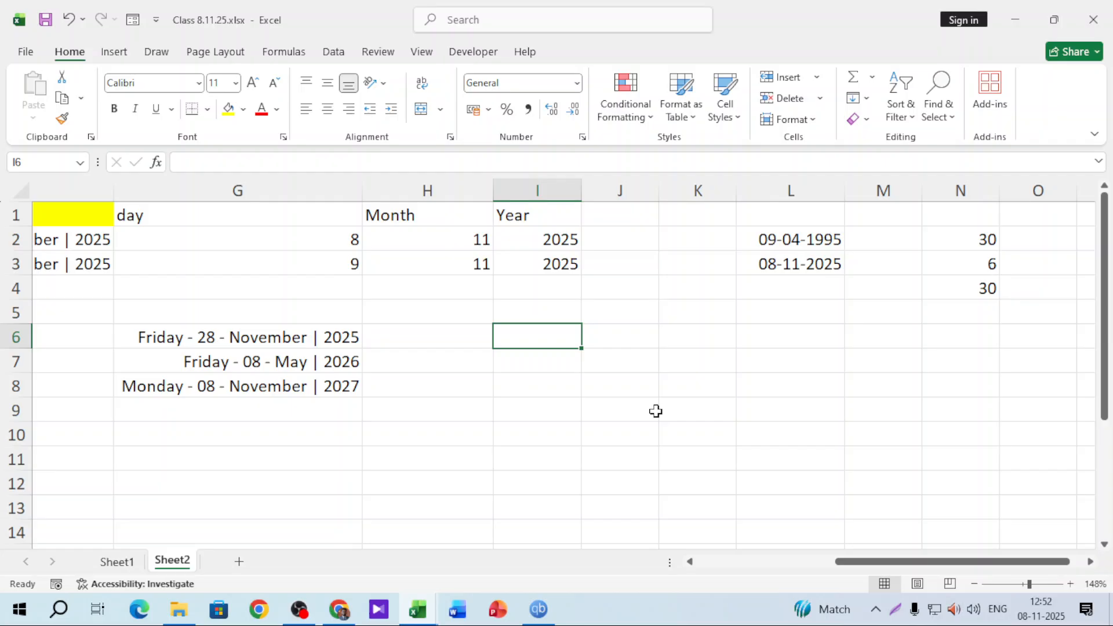
{"action": "type", "text": "1/11/1"}
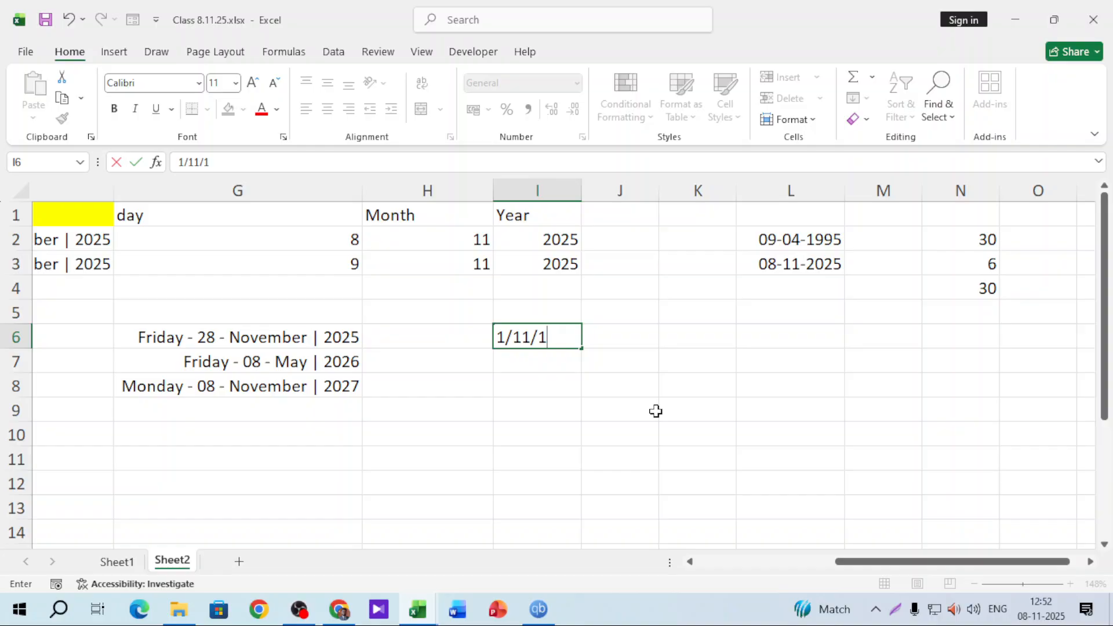
{"action": "key", "text": "BackSpace"}
{"action": "type", "text": "25"}
{"action": "key", "text": "Return"}
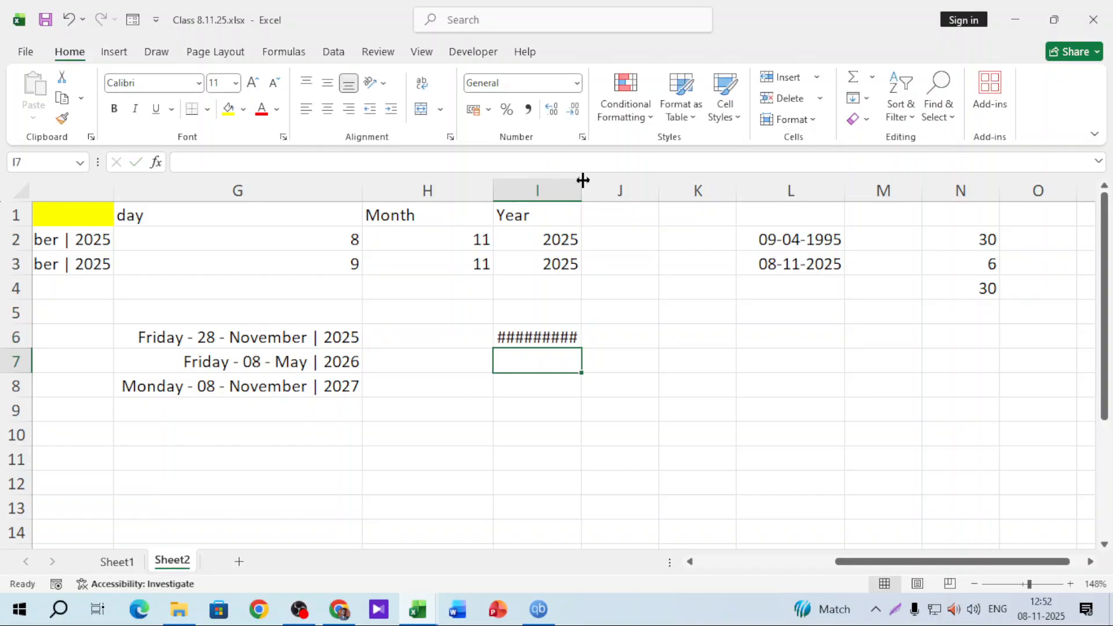
{"action": "left_click_drag", "start_coordinate": [581, 189], "coordinate": [641, 188]}
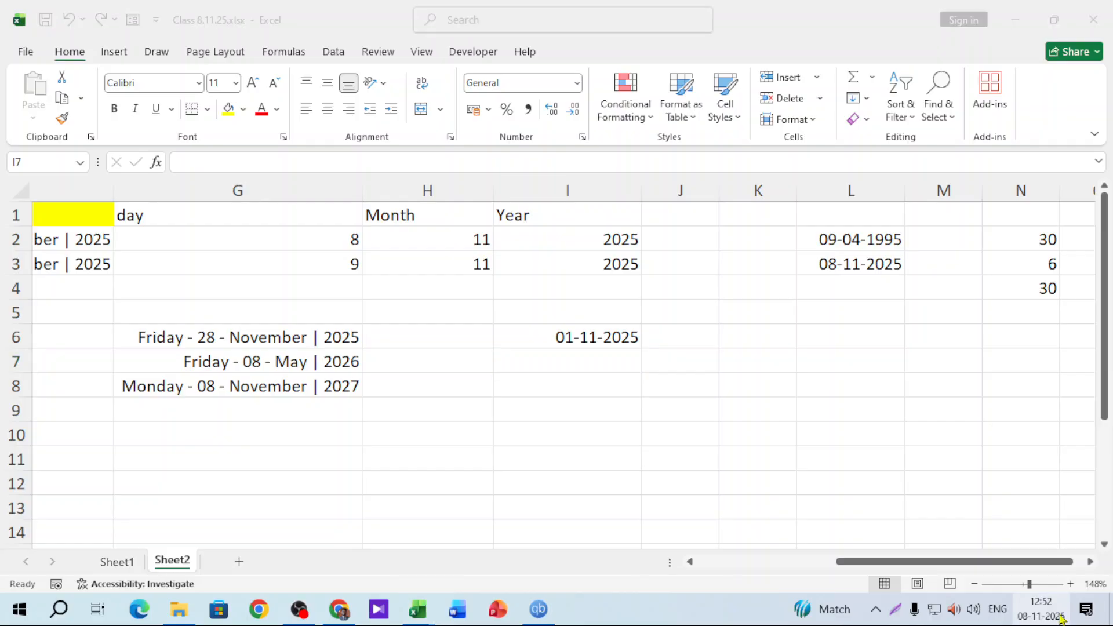
Enter the end date 30/11/25 in I7
{"action": "left_click", "coordinate": [1041, 609]}
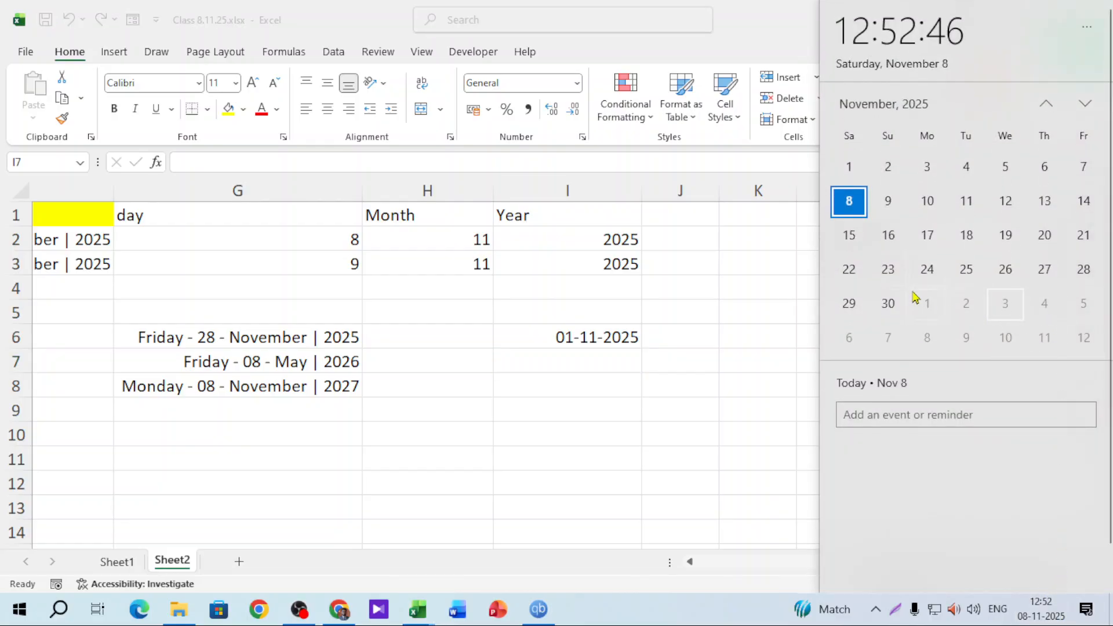
{"action": "left_click", "coordinate": [590, 360]}
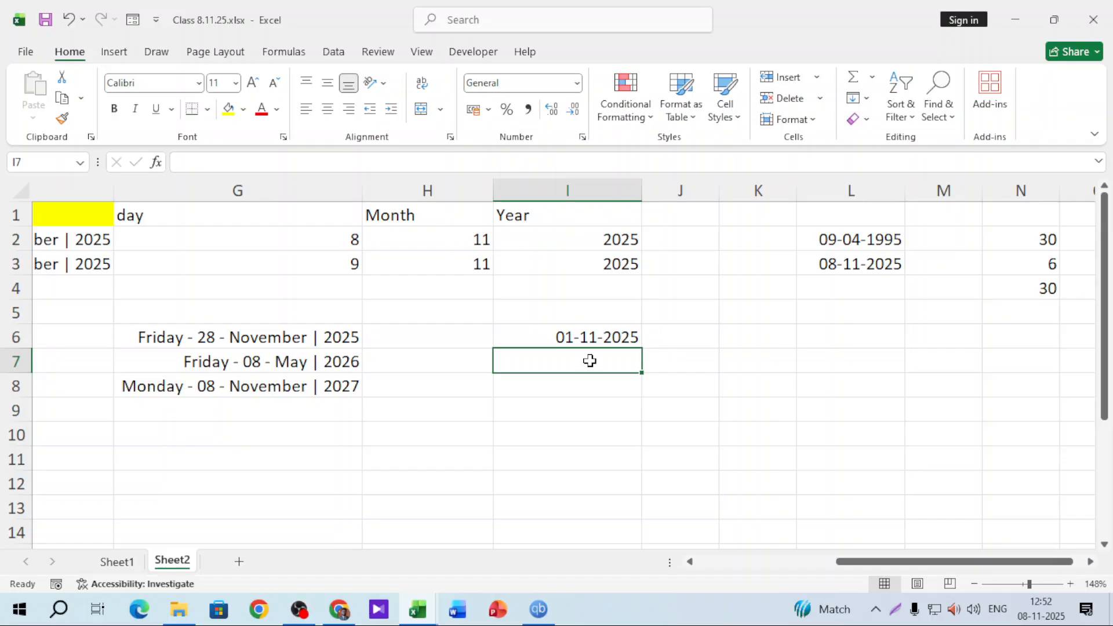
{"action": "type", "text": "30/11"}
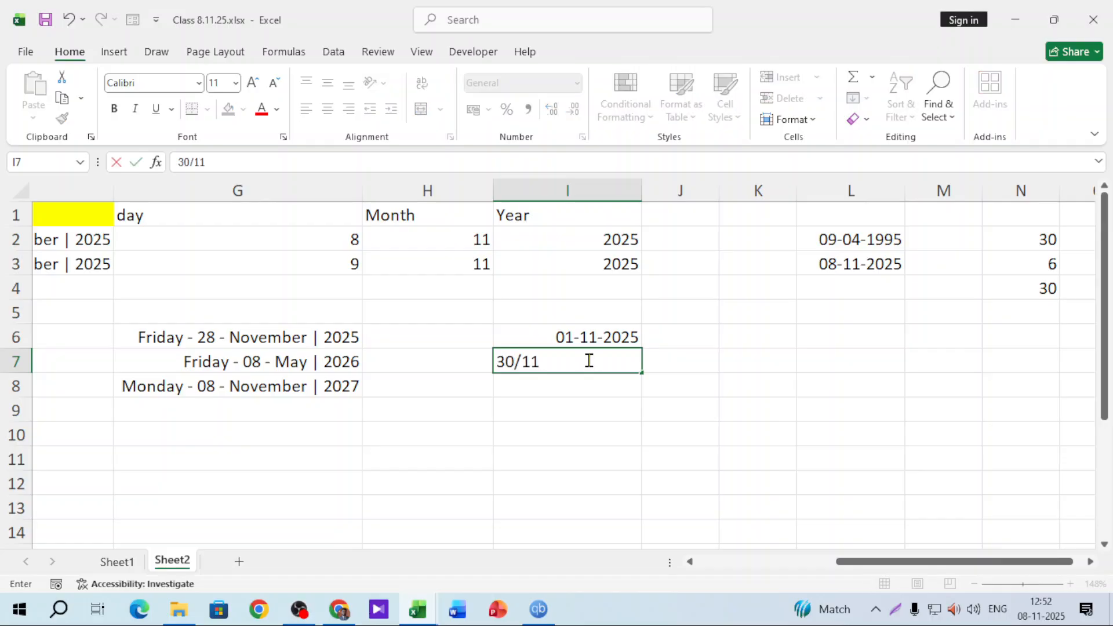
{"action": "type", "text": "/25"}
{"action": "key", "text": "Return"}
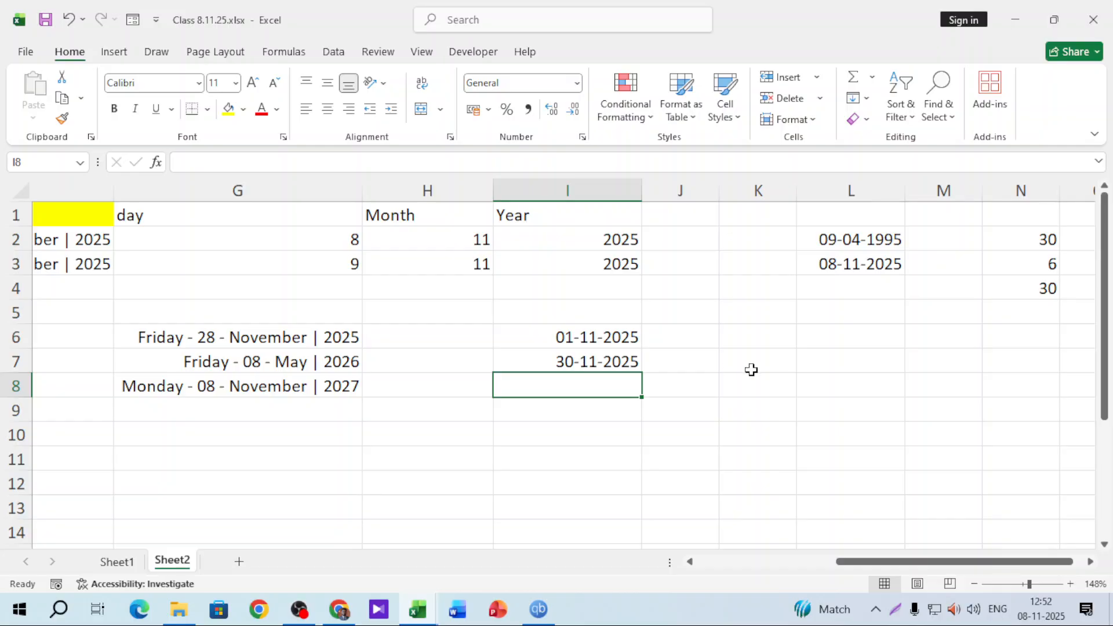
{"action": "left_click", "coordinate": [757, 347]}
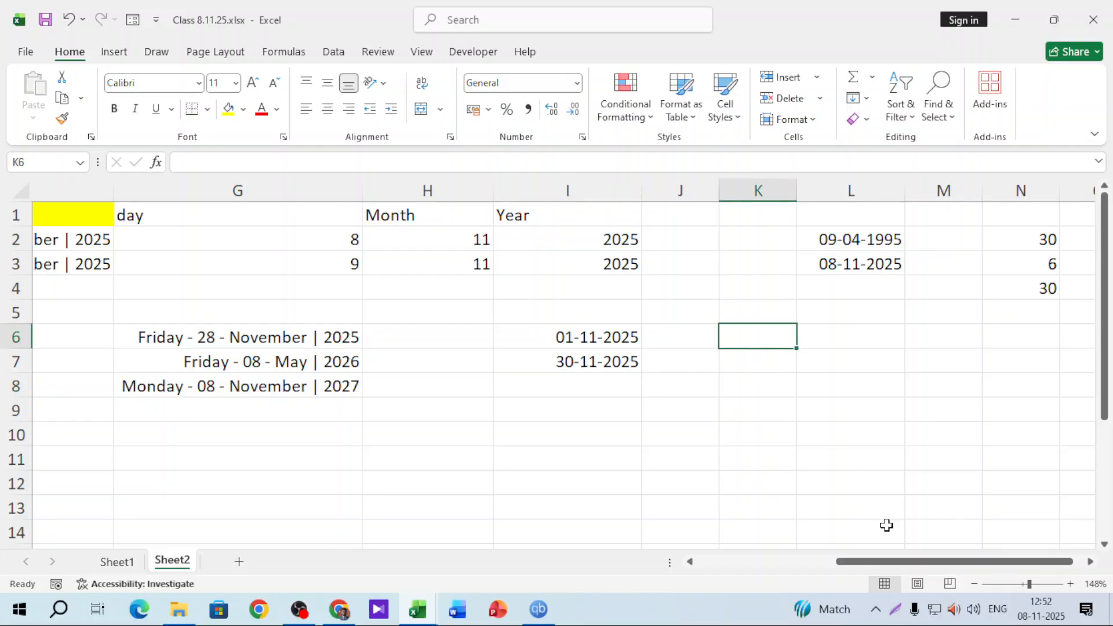
Enter 19/11/25 in K6 and fill the series down so K7 holds 20-11-2025
{"action": "left_click", "coordinate": [1036, 616]}
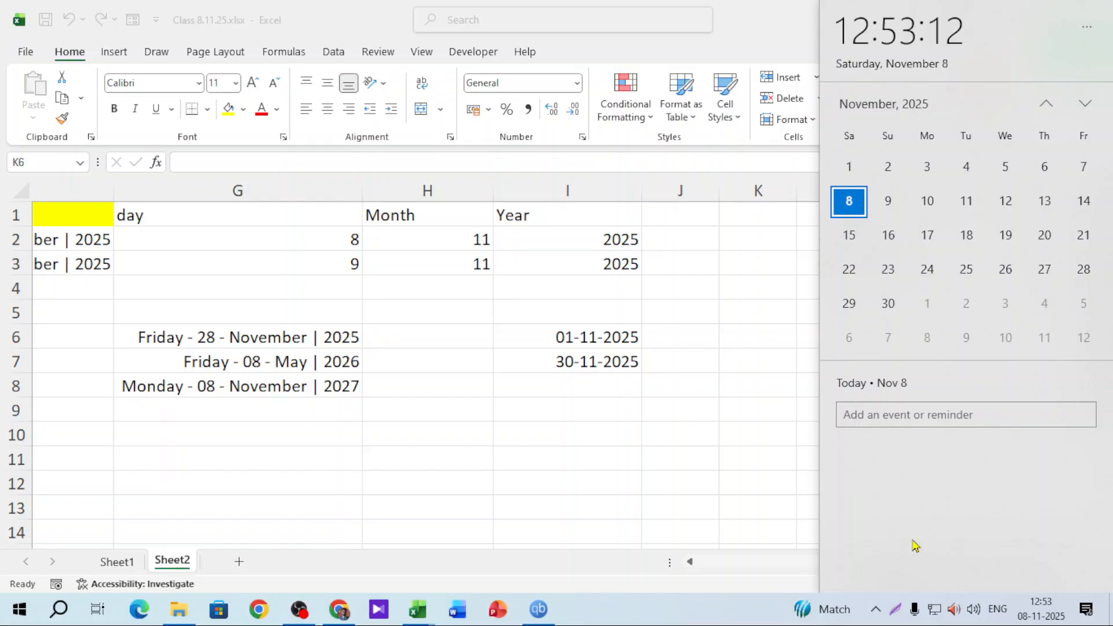
{"action": "double_click", "coordinate": [769, 342]}
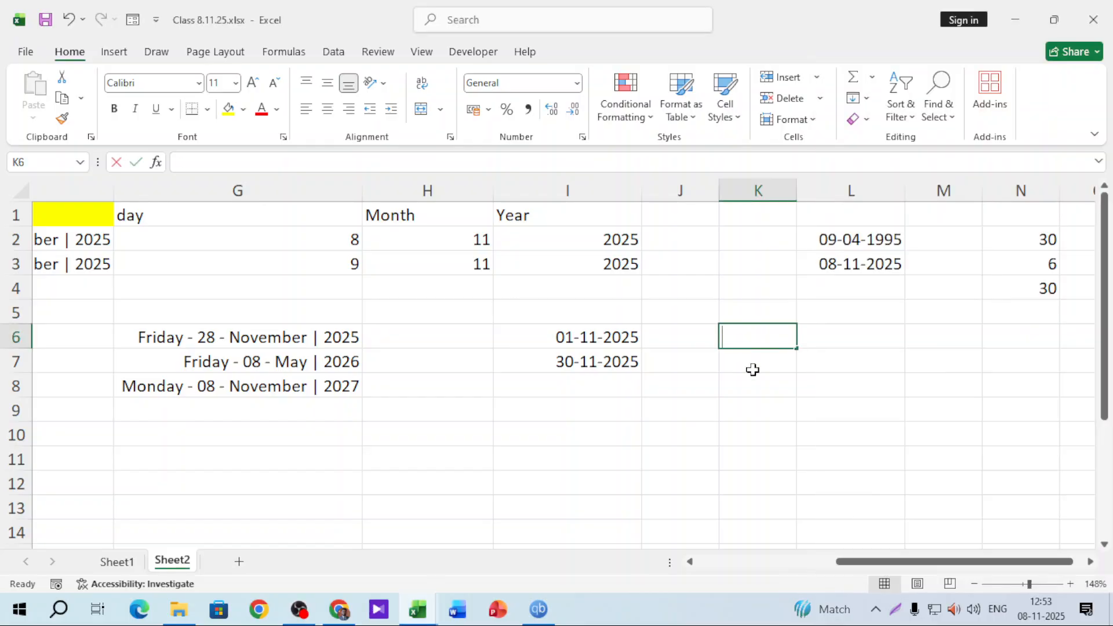
{"action": "type", "text": "19/11"}
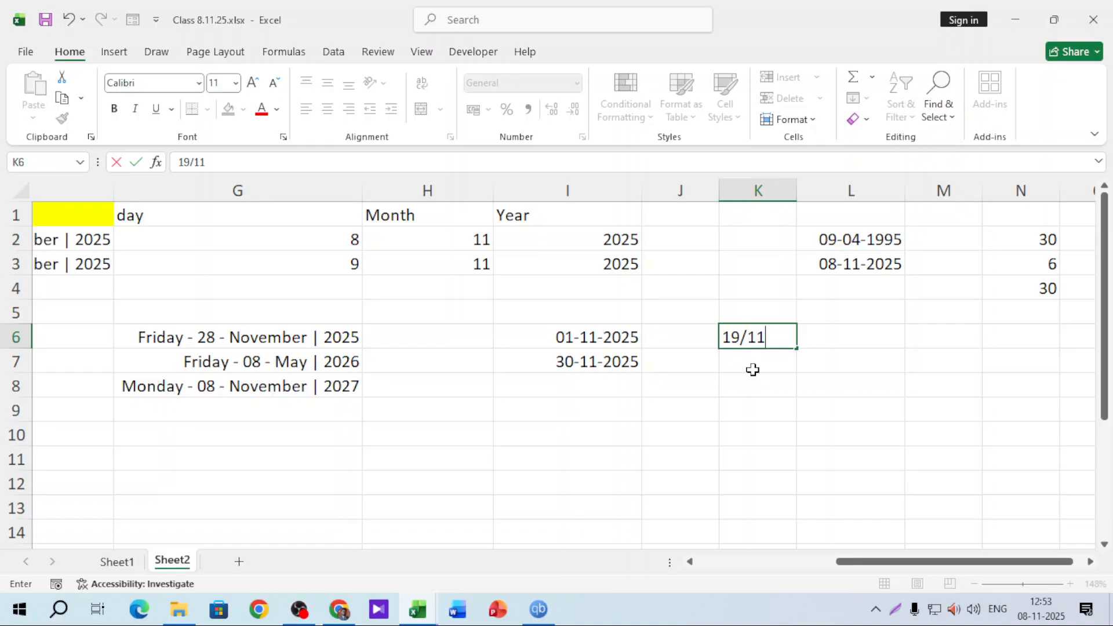
{"action": "type", "text": "/25"}
{"action": "key", "text": "Return"}
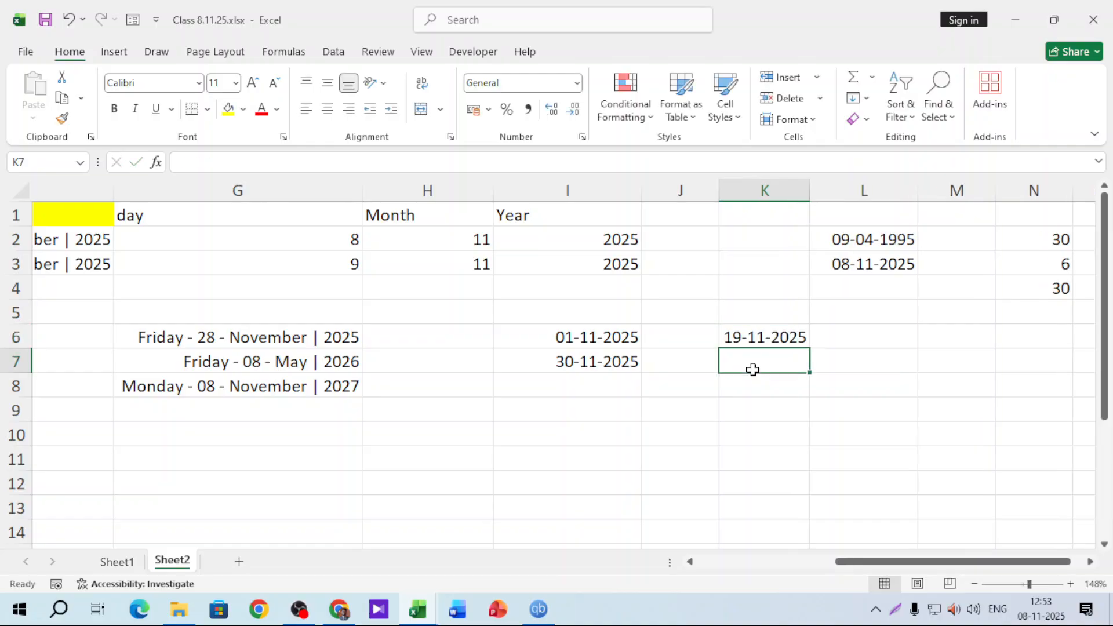
{"action": "left_click", "coordinate": [795, 342]}
{"action": "left_click_drag", "start_coordinate": [808, 349], "coordinate": [782, 371]}
{"action": "left_click", "coordinate": [780, 386]}
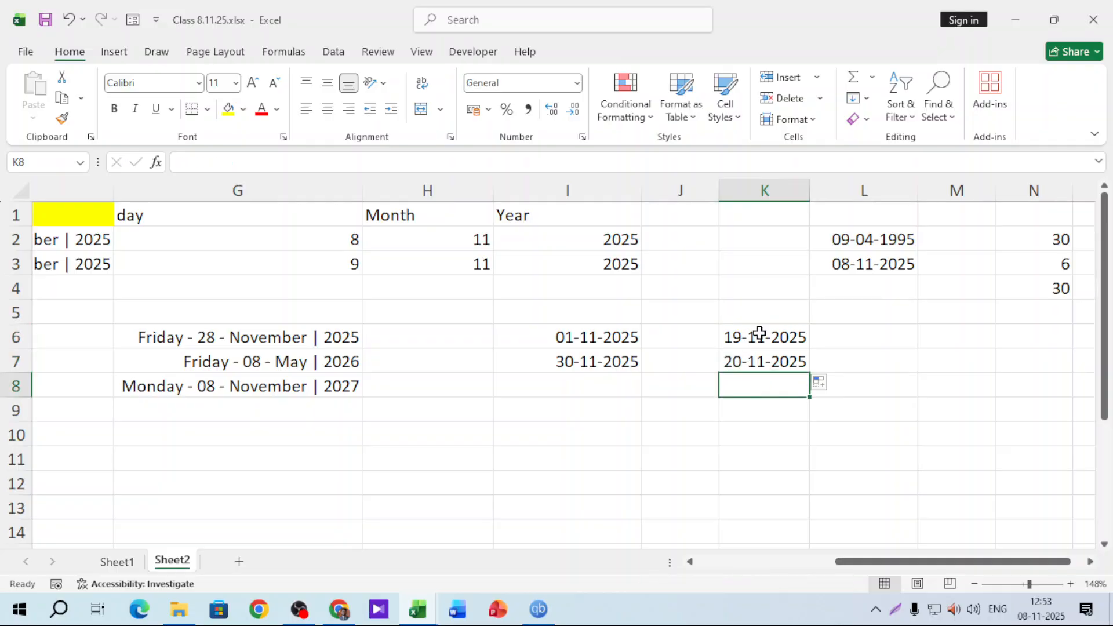
{"action": "left_click", "coordinate": [628, 431]}
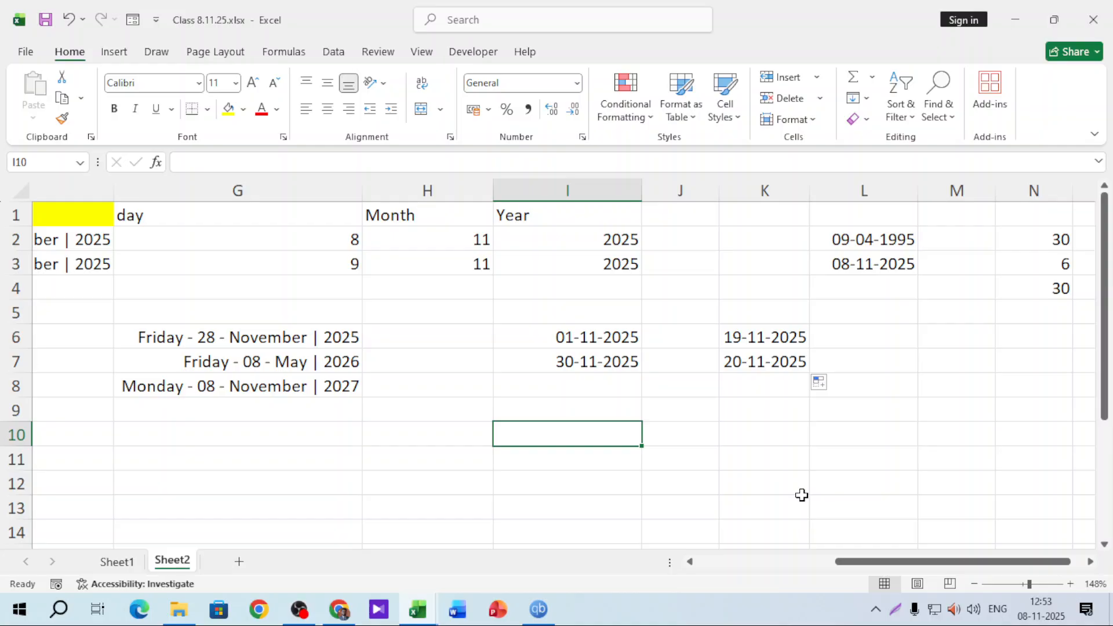
Enter =NETWORKDAYS.INTL(I6,I7,16,I6:I7) in I10 with Friday-only weekends, returning 24
{"action": "type", "text": "=netwo"}
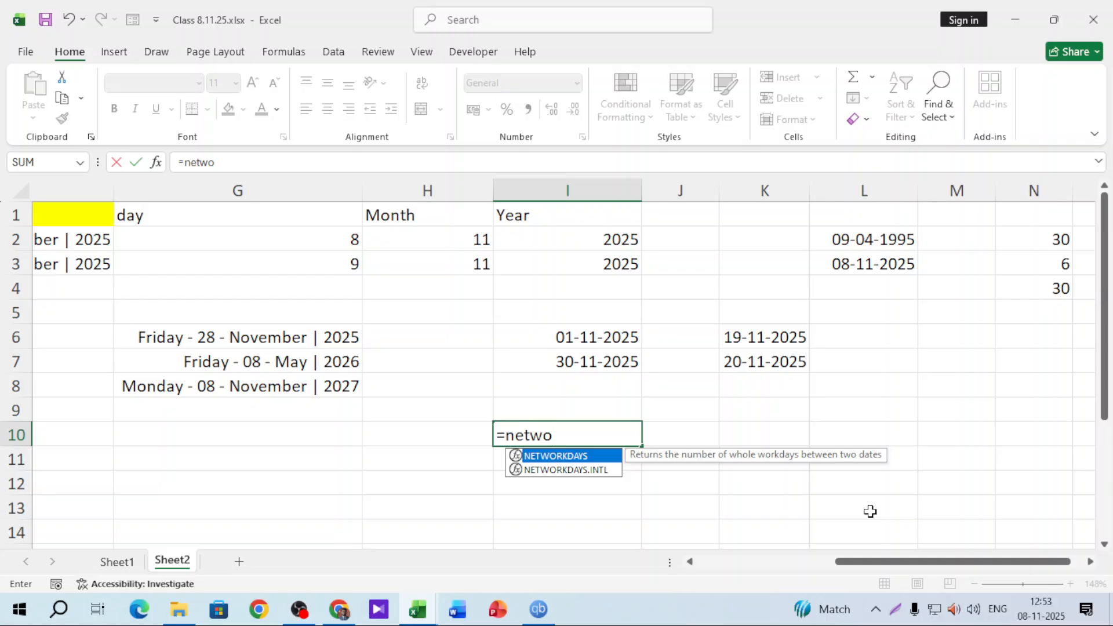
{"action": "key", "text": "Down"}
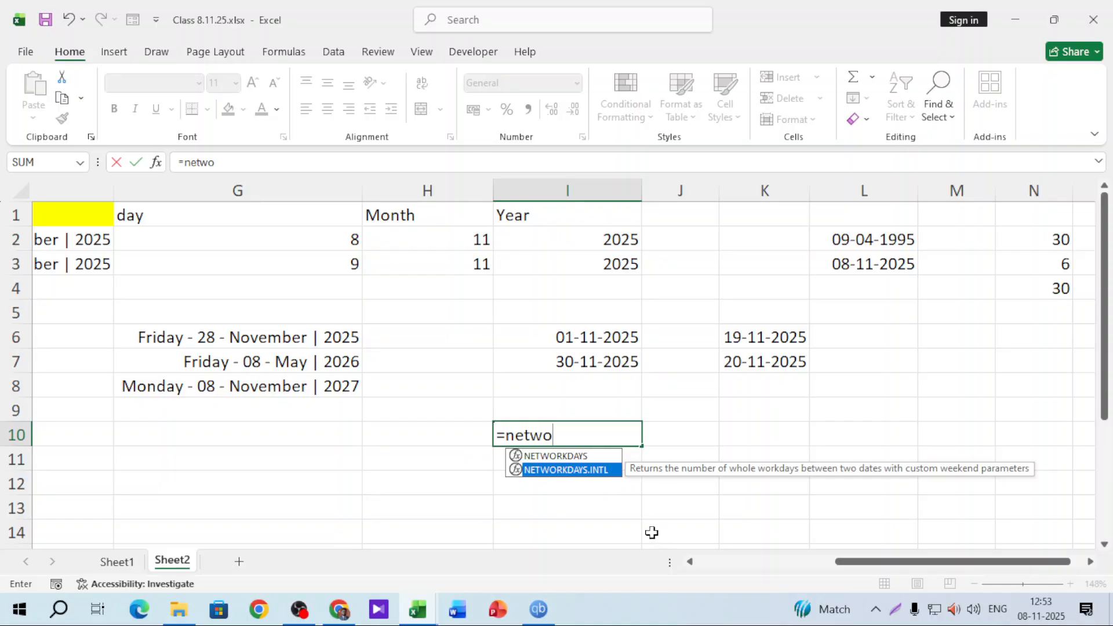
{"action": "key", "text": "Tab"}
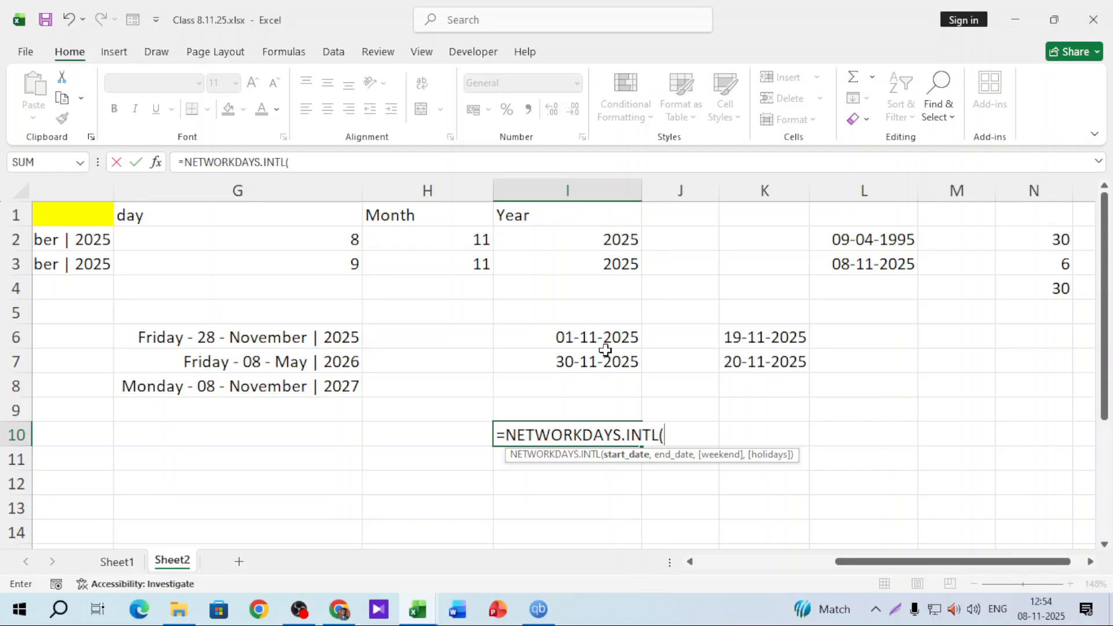
{"action": "left_click", "coordinate": [614, 335]}
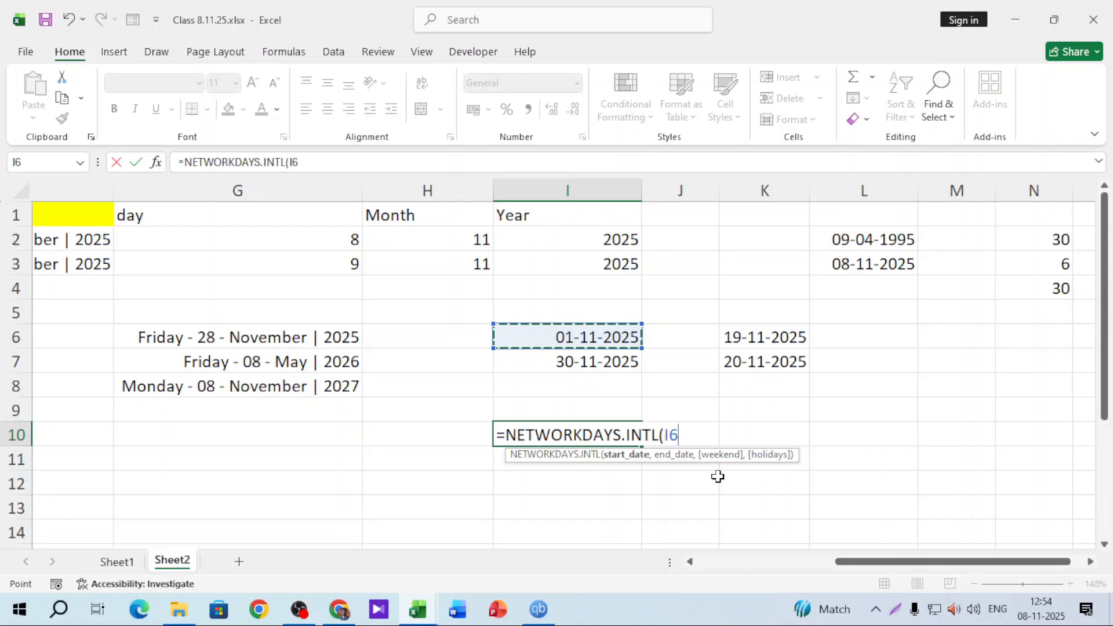
{"action": "type", "text": ","}
{"action": "left_click", "coordinate": [587, 364]}
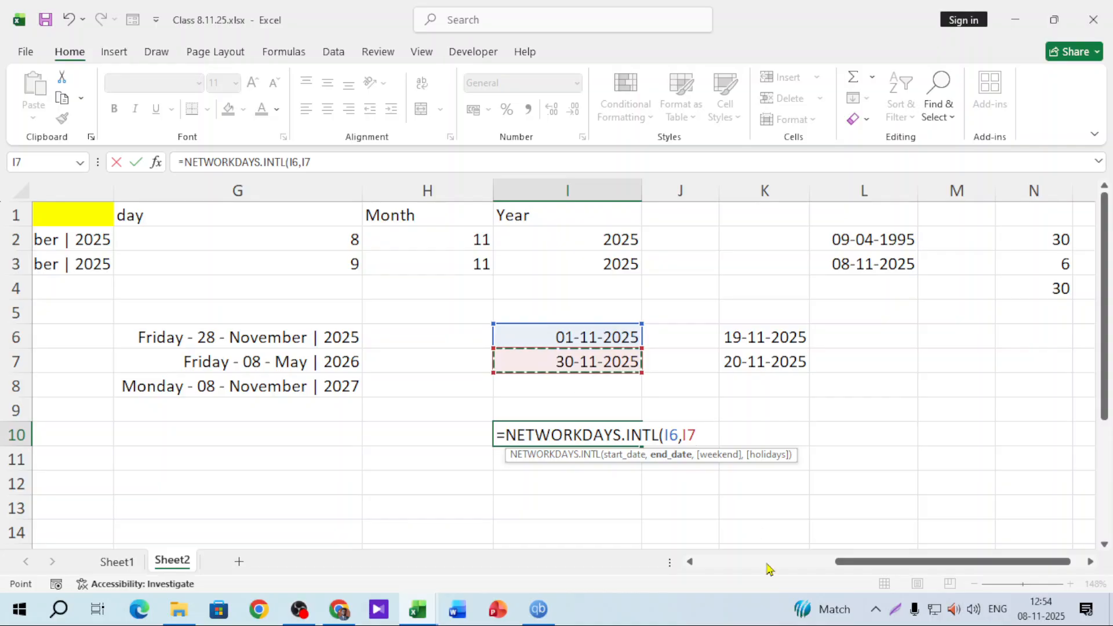
{"action": "type", "text": ","}
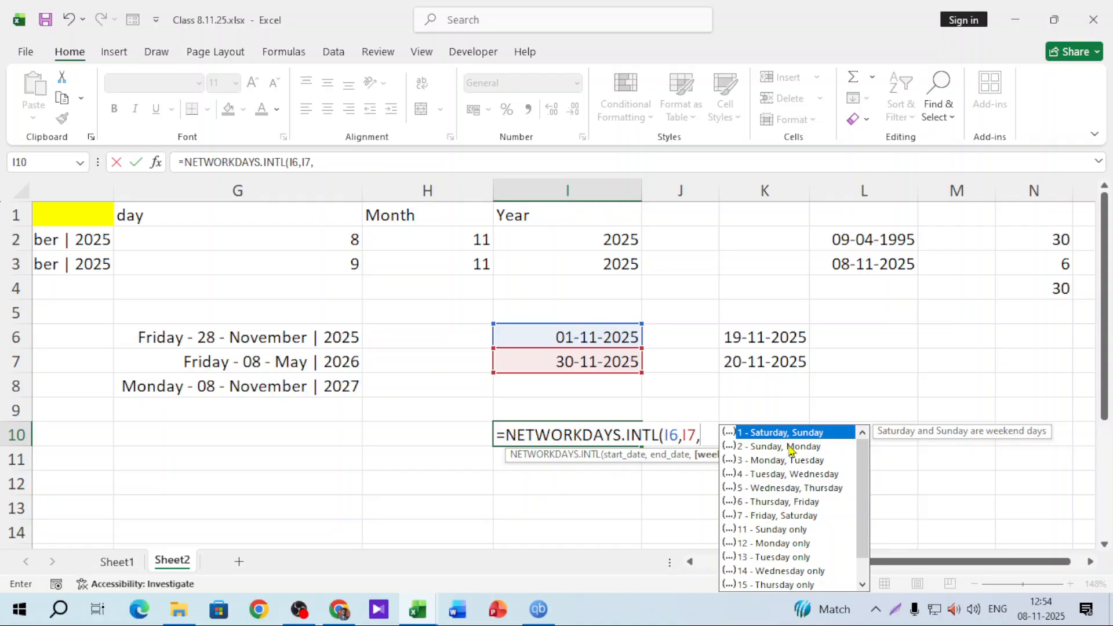
{"action": "scroll", "coordinate": [797, 524], "scroll_direction": "down", "scroll_amount": 1}
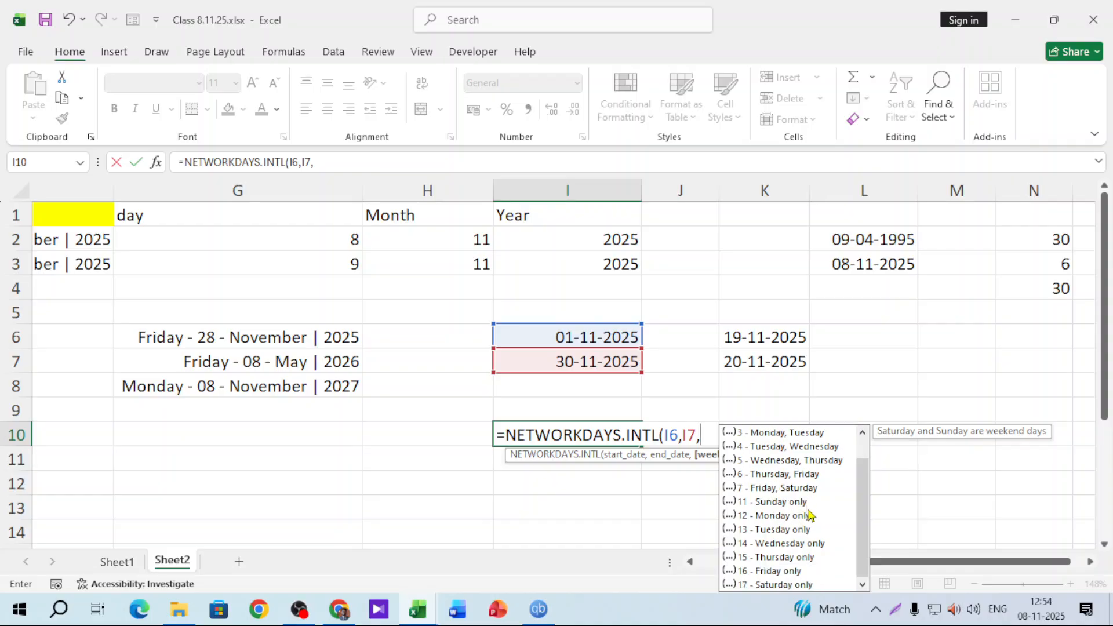
{"action": "left_click", "coordinate": [781, 573]}
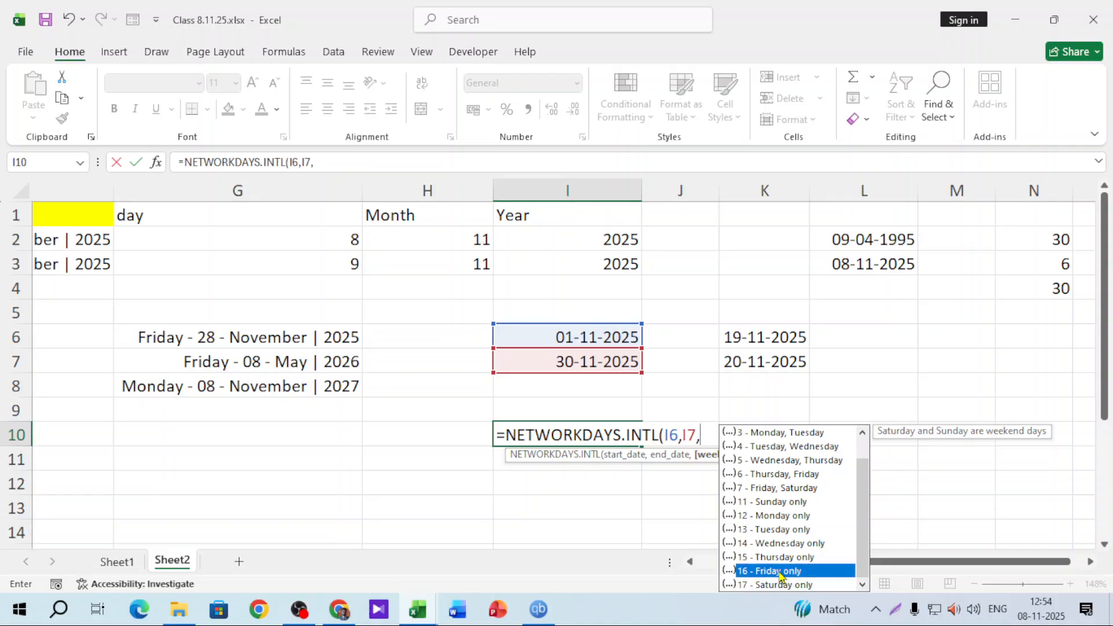
{"action": "double_click", "coordinate": [781, 573]}
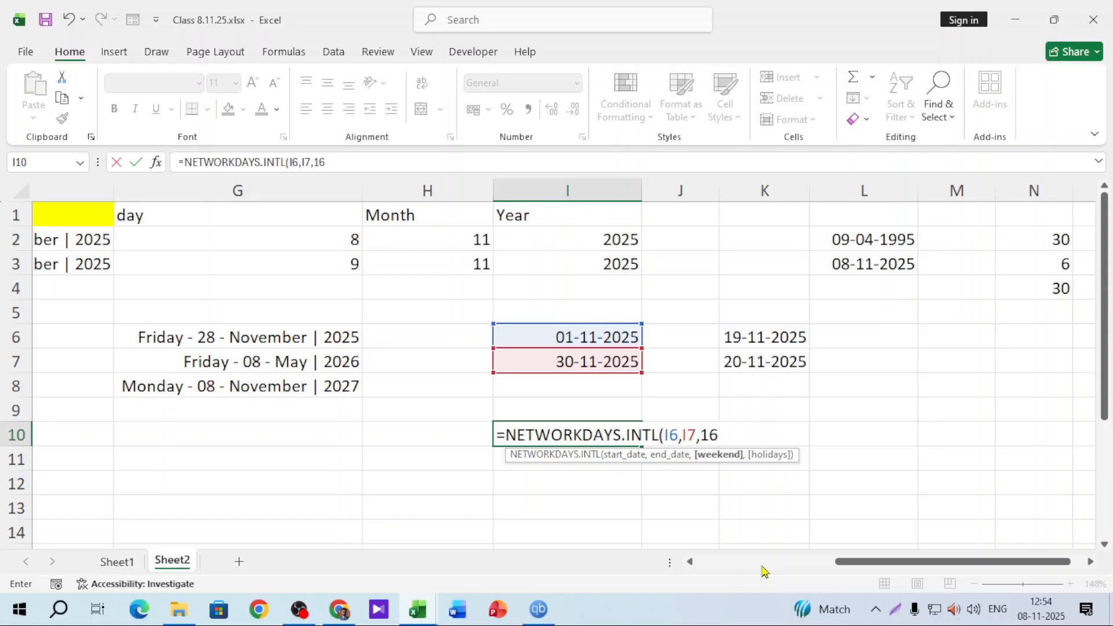
{"action": "type", "text": ","}
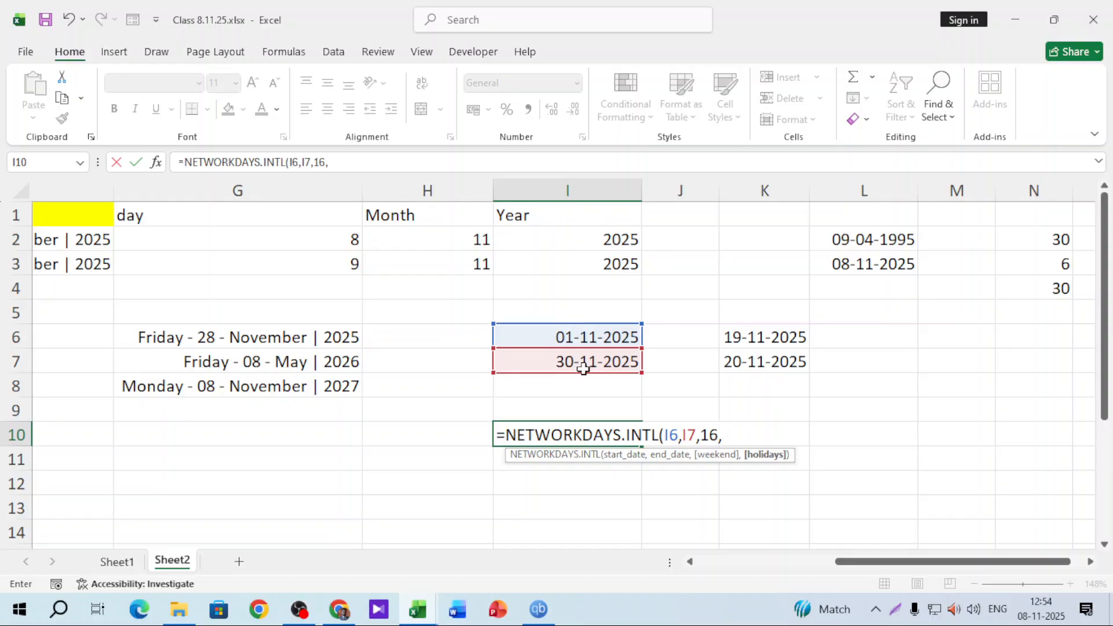
{"action": "left_click_drag", "start_coordinate": [602, 337], "coordinate": [605, 362]}
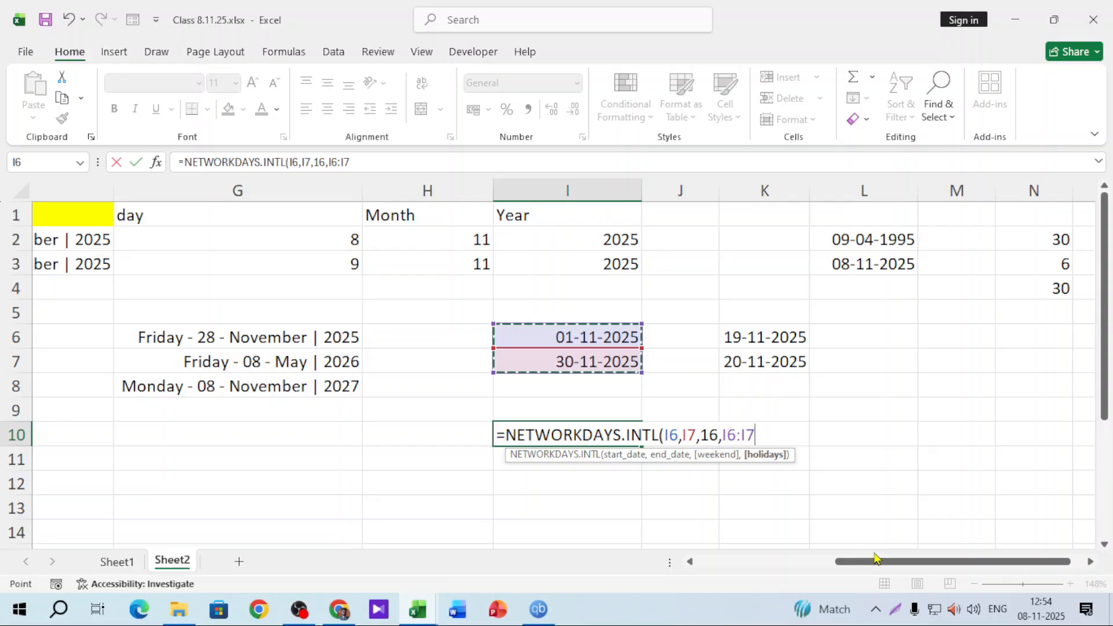
{"action": "key", "text": "Return"}
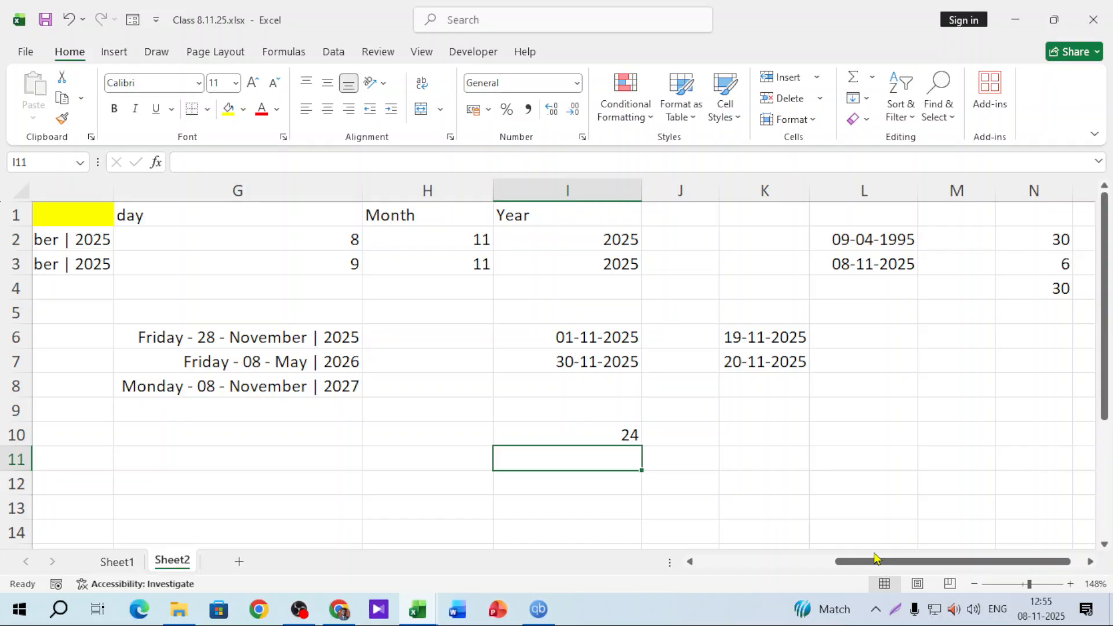
Replace I10's formula with =NETWORKDAYS.INTL(I6,I7,16,K6:K7), using K6:K7 as holidays
{"action": "left_click", "coordinate": [598, 429]}
{"action": "key", "text": "Delete"}
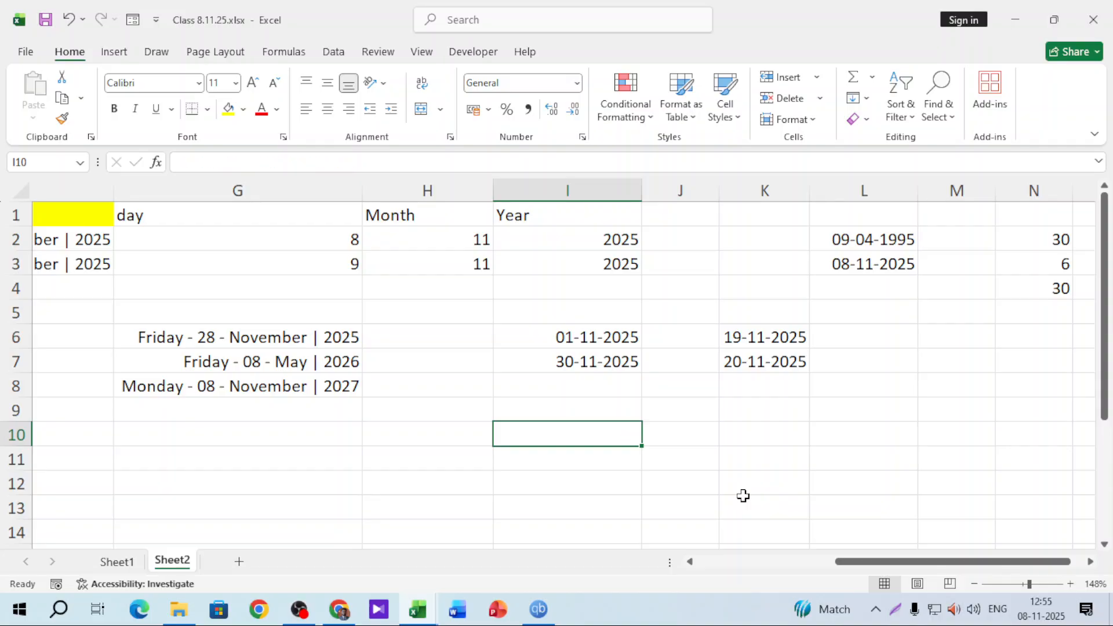
{"action": "type", "text": "=net"}
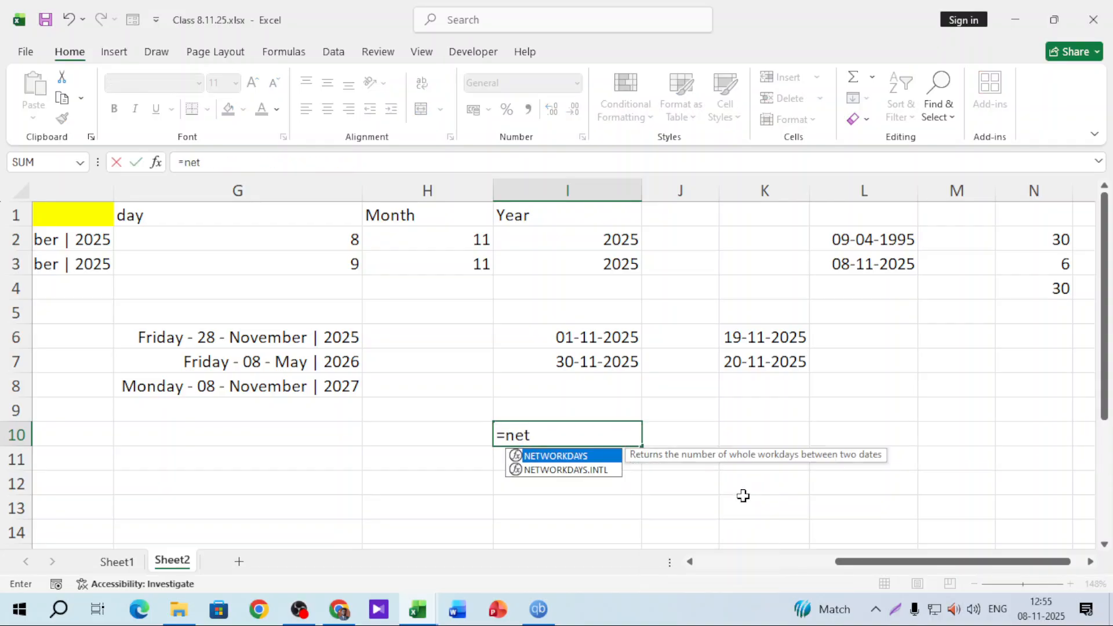
{"action": "key", "text": "Down"}
{"action": "key", "text": "Tab"}
{"action": "left_click", "coordinate": [610, 338]}
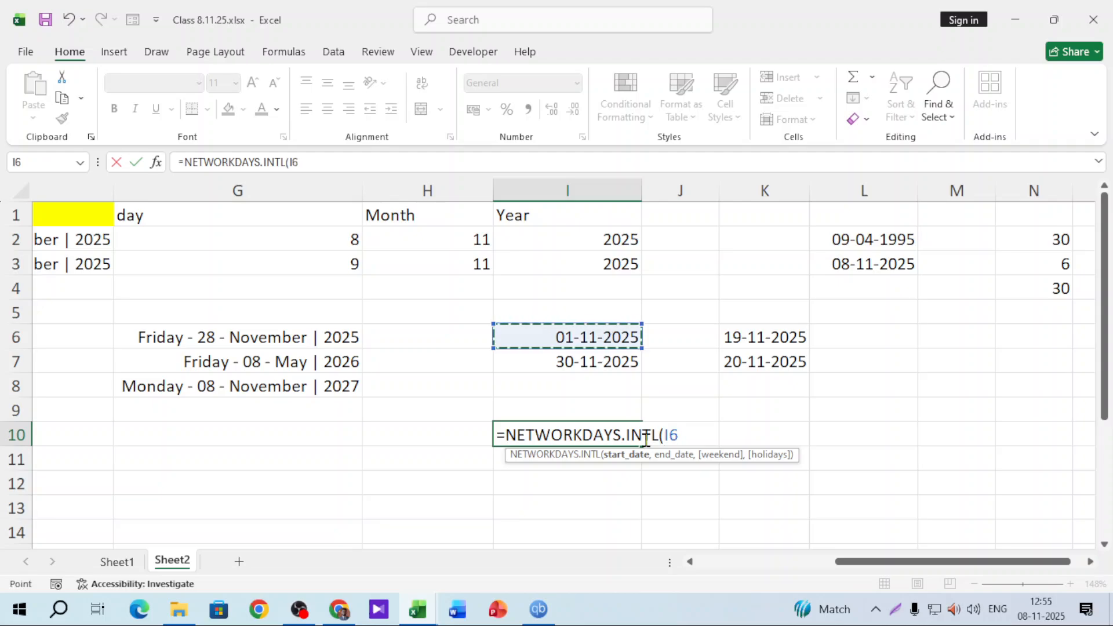
{"action": "type", "text": ","}
{"action": "left_click", "coordinate": [609, 362]}
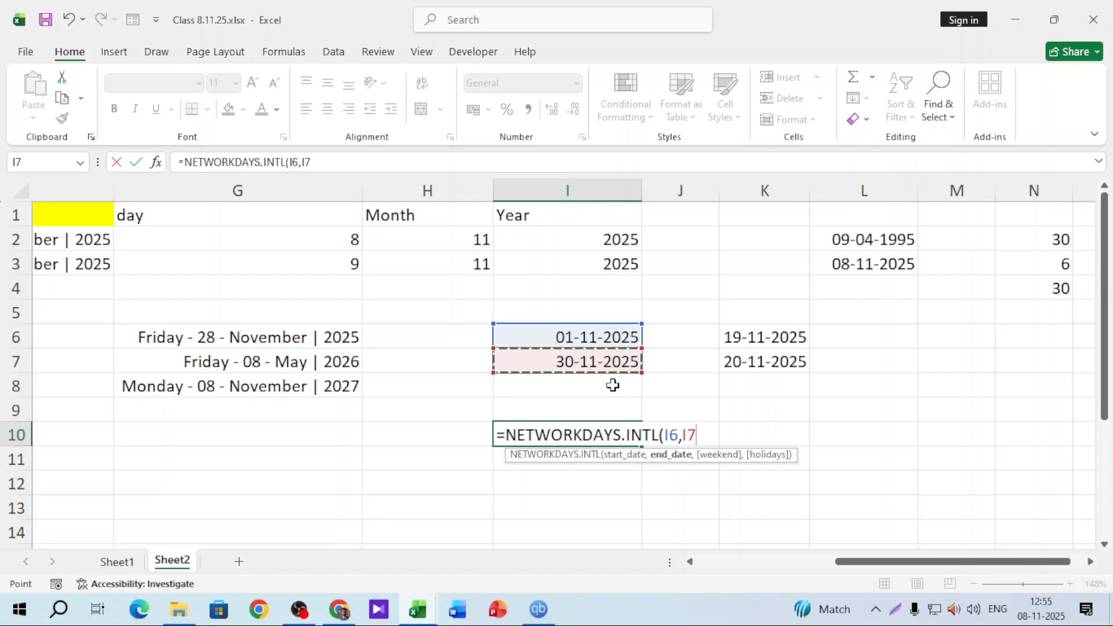
{"action": "type", "text": ","}
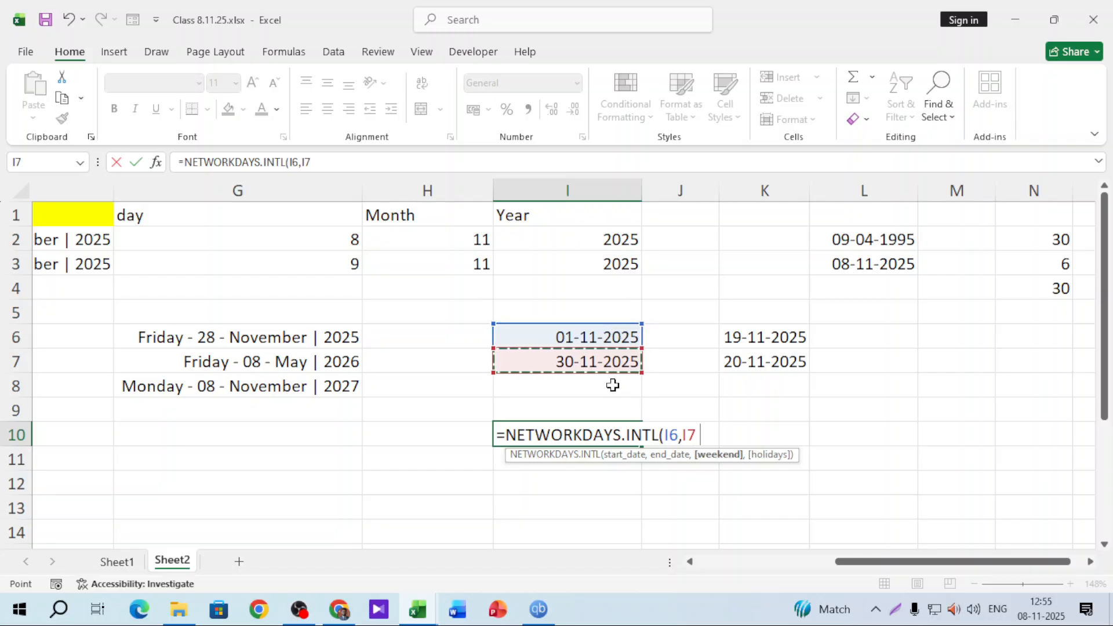
{"action": "scroll", "coordinate": [849, 477], "scroll_direction": "down", "scroll_amount": 1}
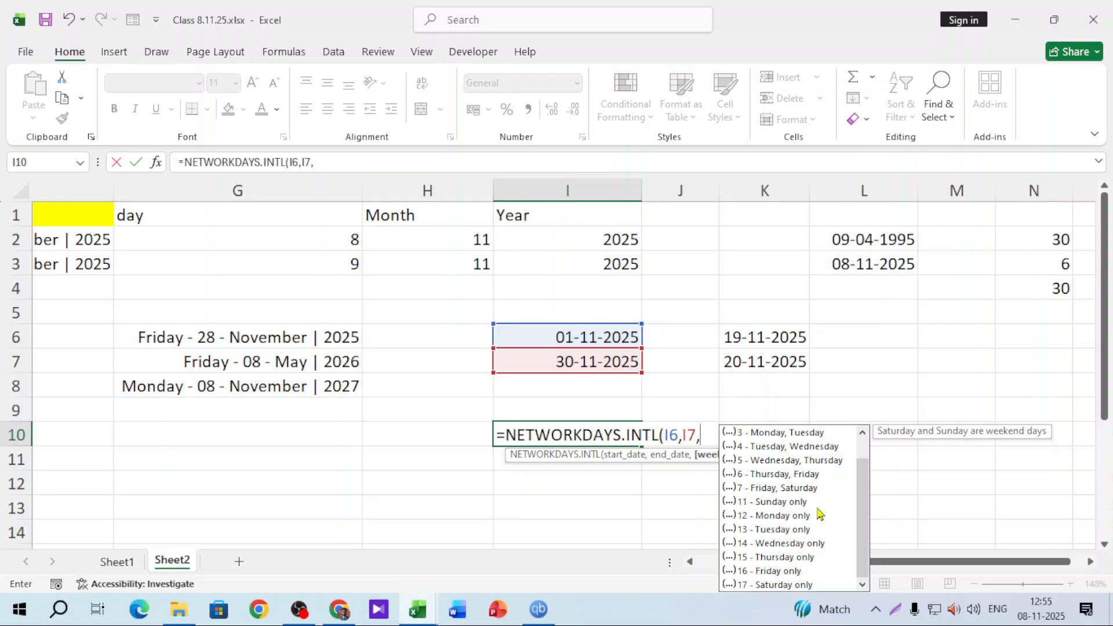
{"action": "double_click", "coordinate": [776, 571]}
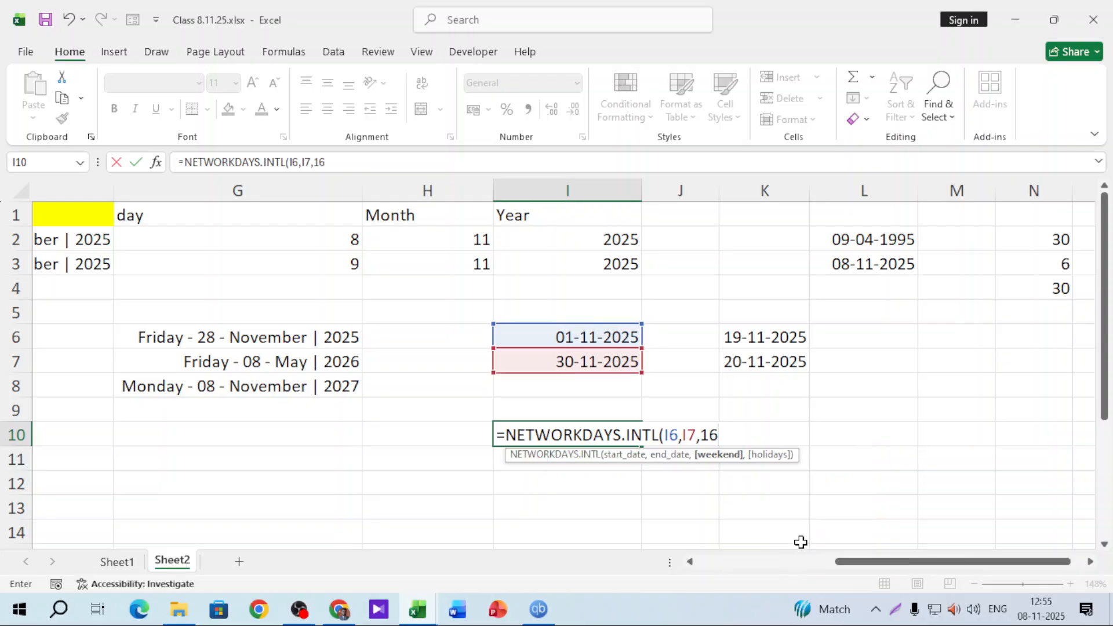
{"action": "type", "text": ","}
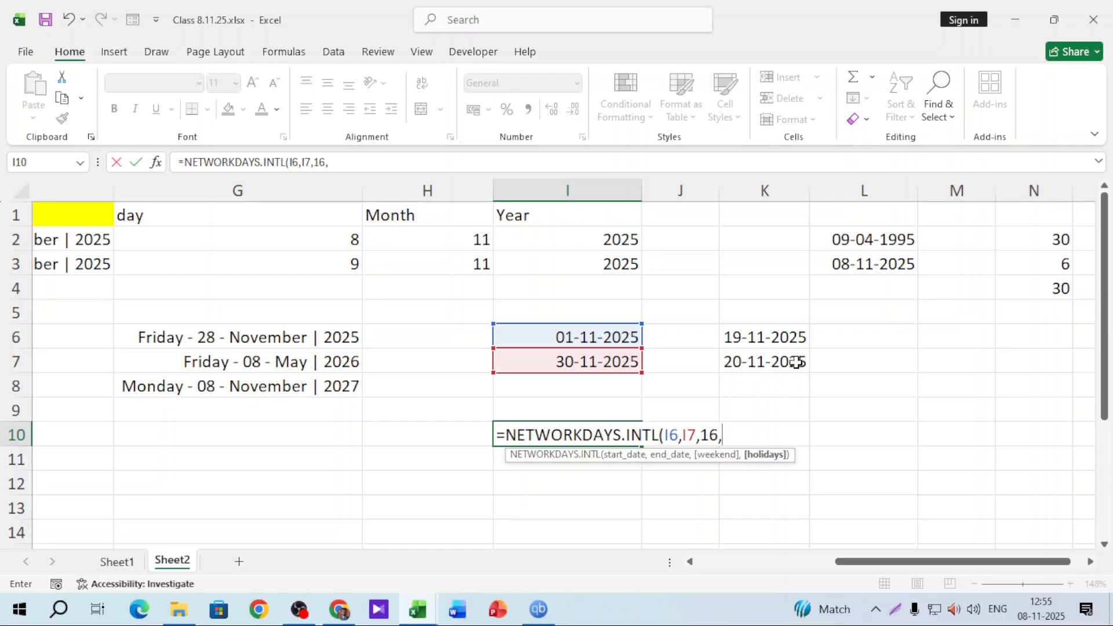
{"action": "left_click_drag", "start_coordinate": [790, 340], "coordinate": [788, 360]}
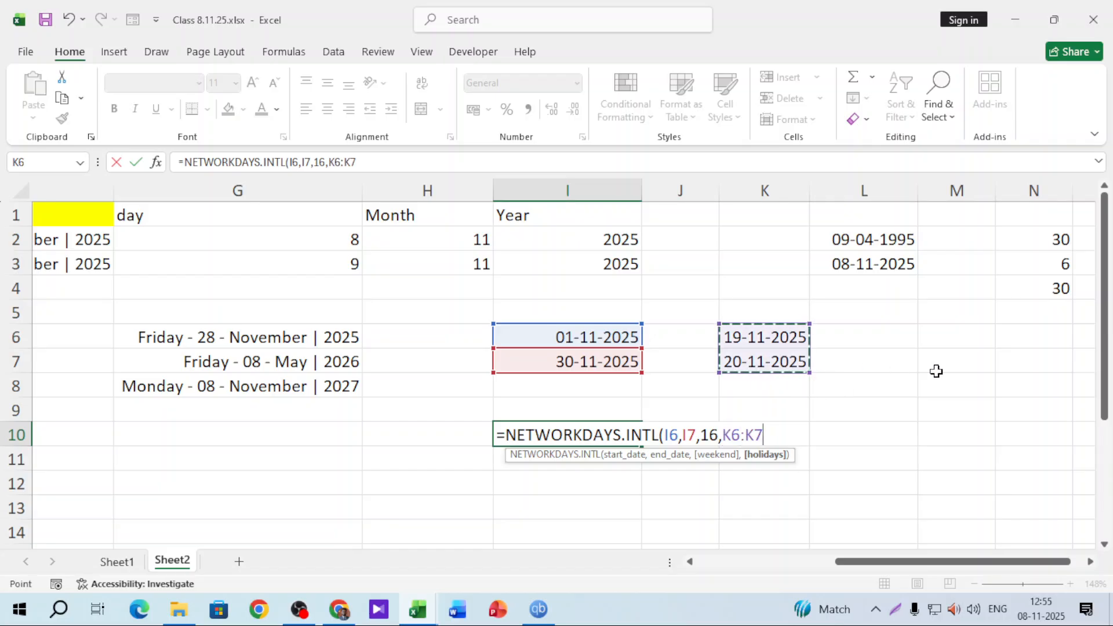
{"action": "key", "text": "Return"}
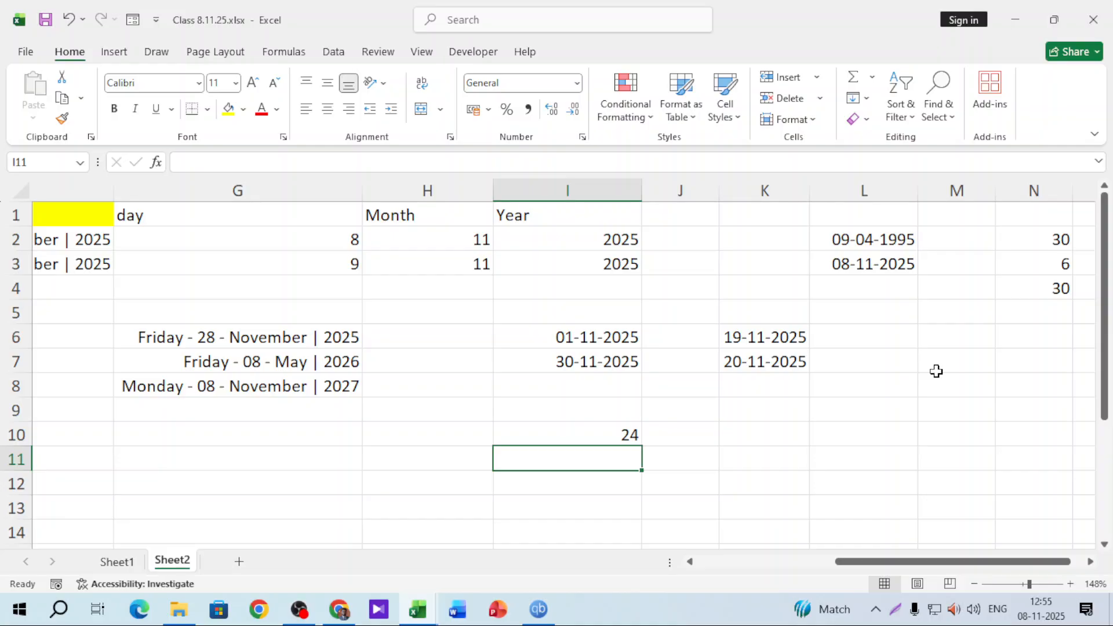
{"action": "left_click", "coordinate": [1041, 608]}
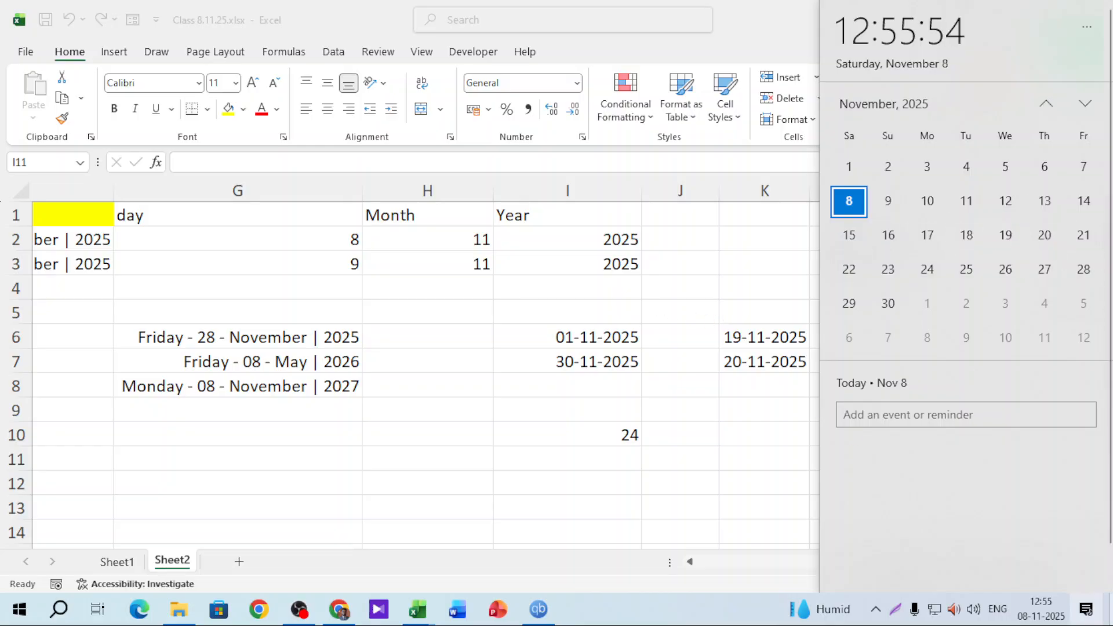
{"action": "left_click", "coordinate": [1058, 619]}
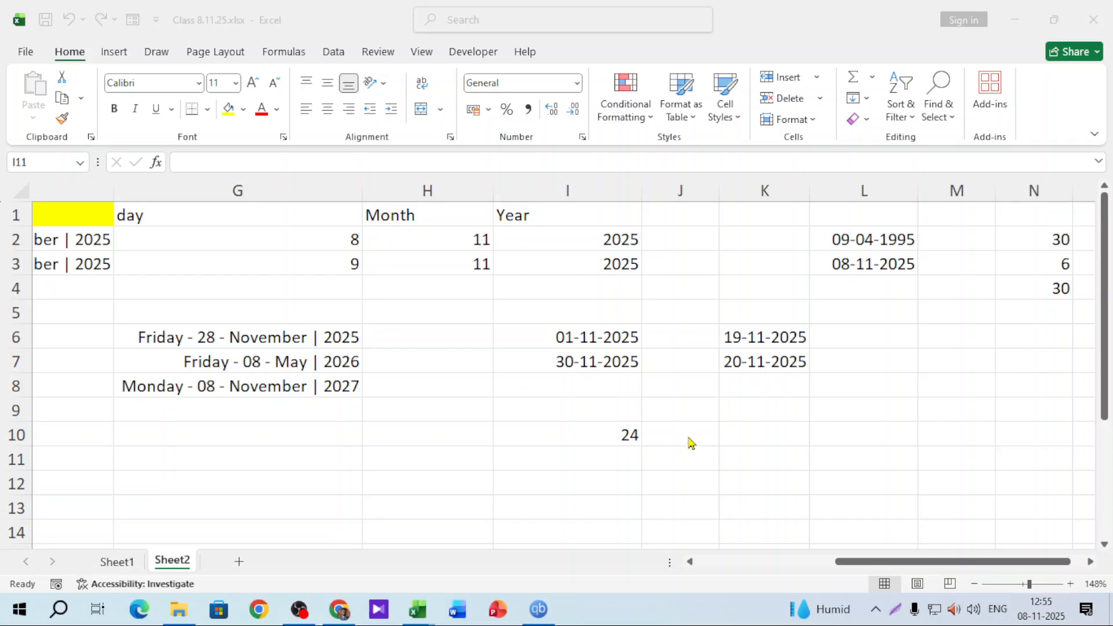
{"action": "left_click", "coordinate": [760, 439]}
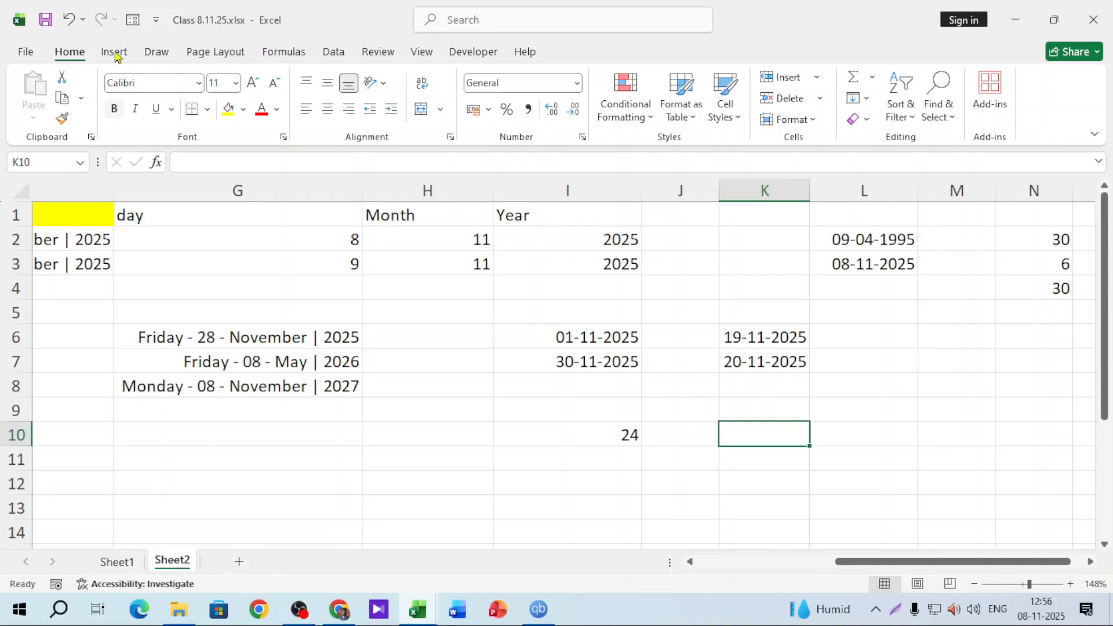
Add Sheet3, zoom to 184%, and type the header phone in A1
{"action": "left_click", "coordinate": [239, 562]}
{"action": "left_click_drag", "start_coordinate": [1022, 583], "coordinate": [1034, 584]}
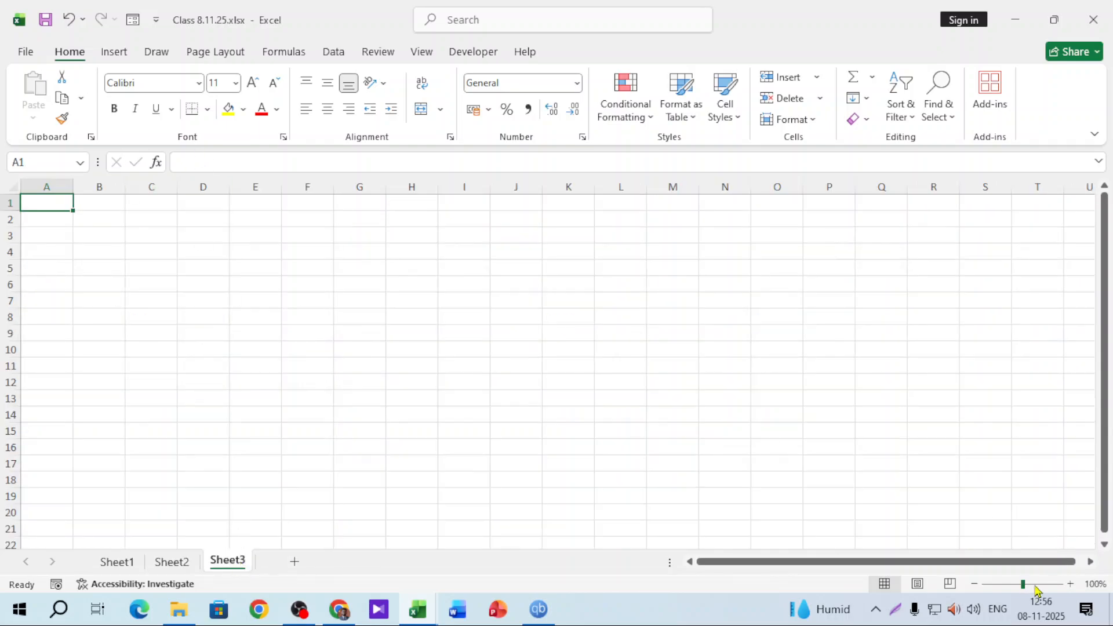
{"action": "left_click", "coordinate": [177, 230]}
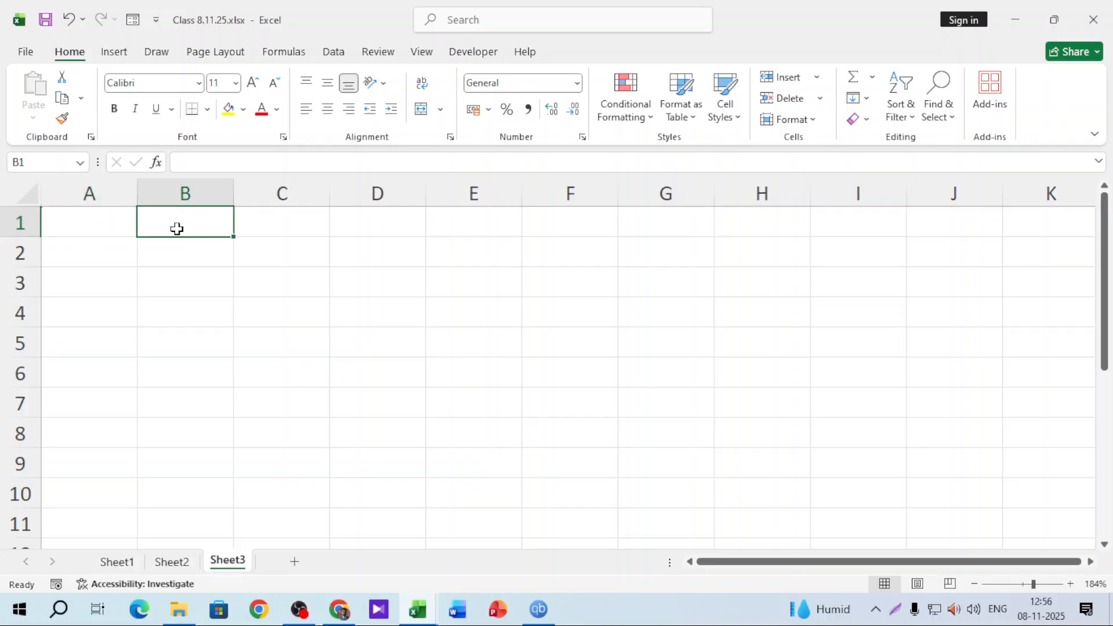
{"action": "left_click", "coordinate": [179, 250]}
{"action": "left_click", "coordinate": [97, 217]}
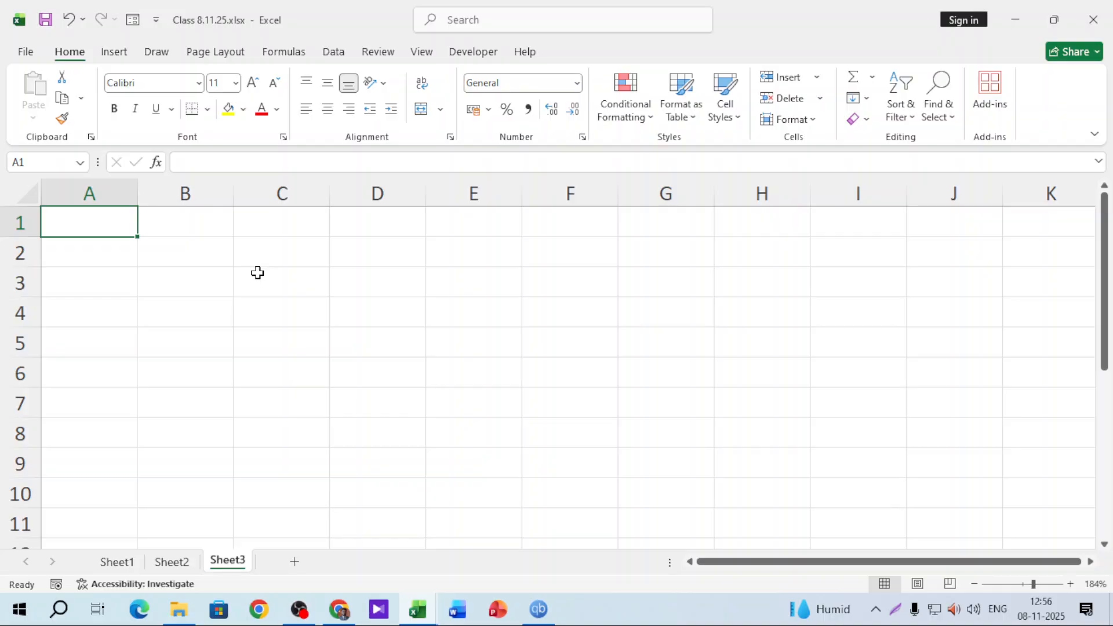
{"action": "type", "text": "phone"}
{"action": "left_click", "coordinate": [145, 321]}
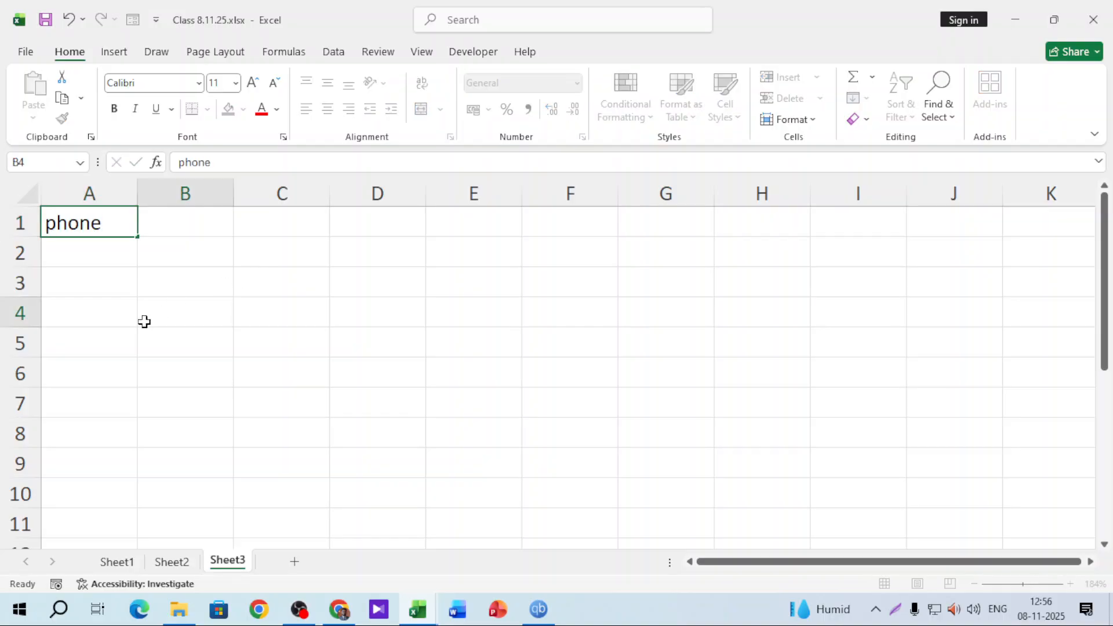
Make the phone header in A1 bold with a yellow fill
{"action": "left_click", "coordinate": [108, 224]}
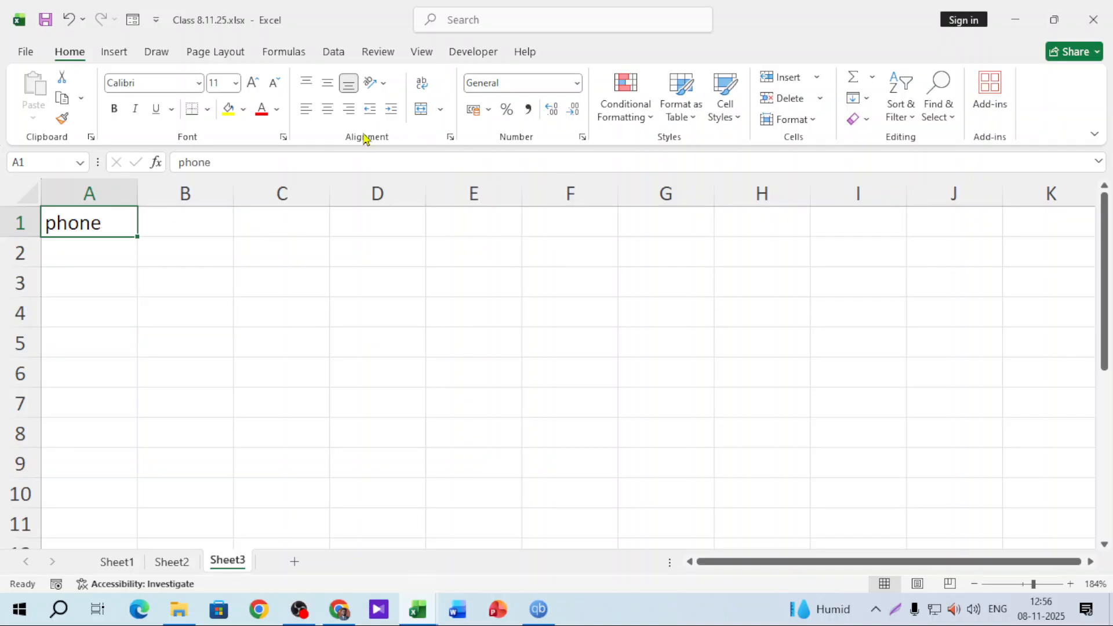
{"action": "left_click", "coordinate": [228, 109]}
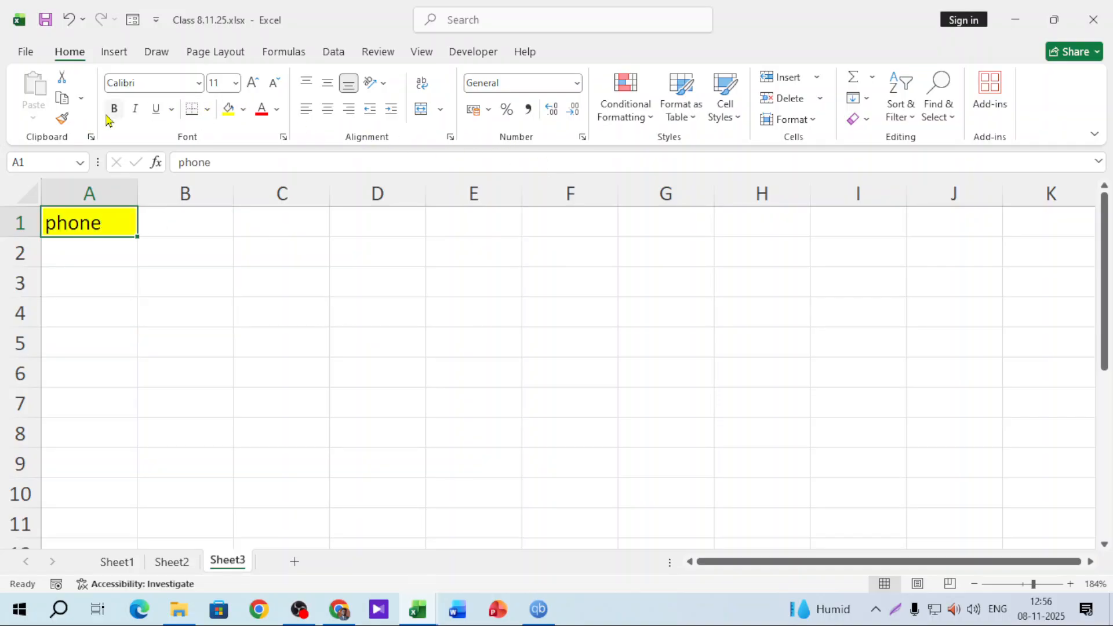
{"action": "left_click", "coordinate": [114, 109]}
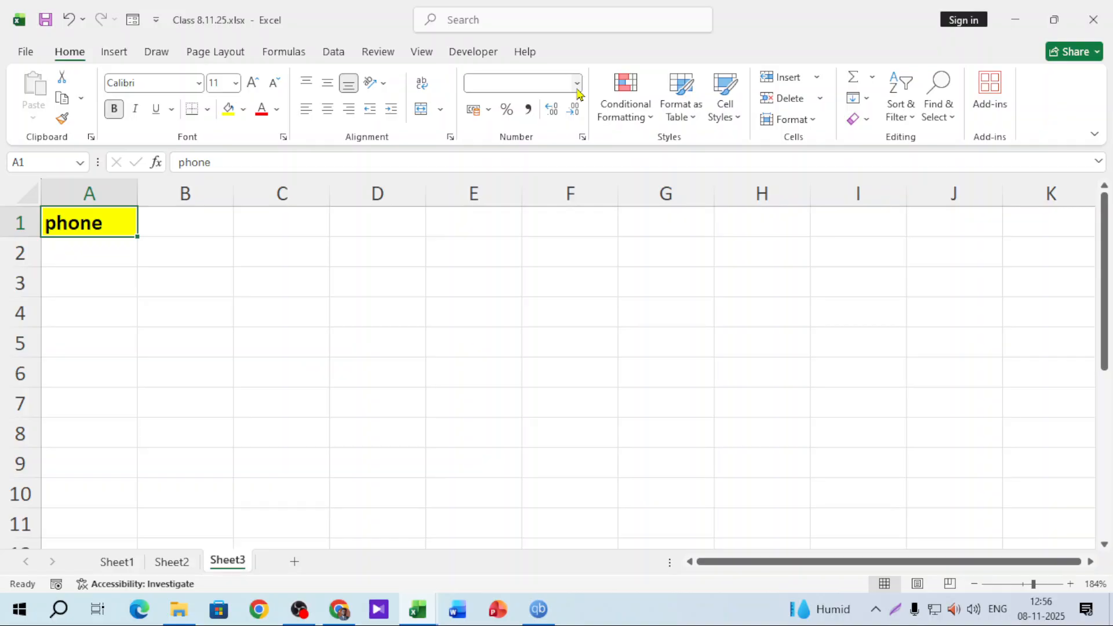
{"action": "left_click", "coordinate": [577, 83]}
{"action": "left_click", "coordinate": [562, 468]}
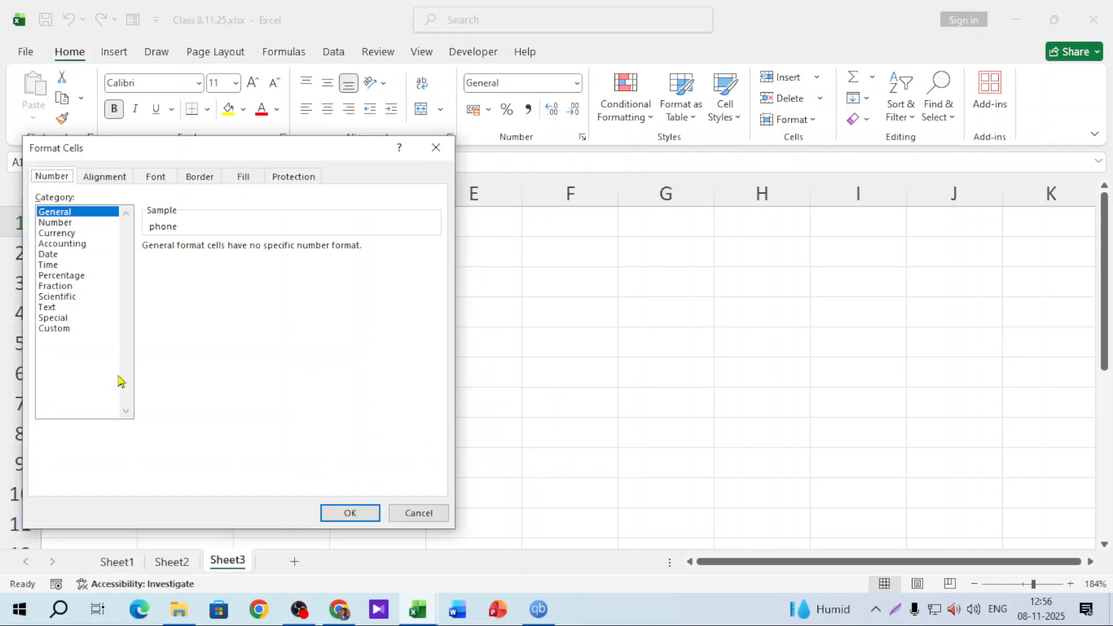
{"action": "left_click", "coordinate": [54, 328]}
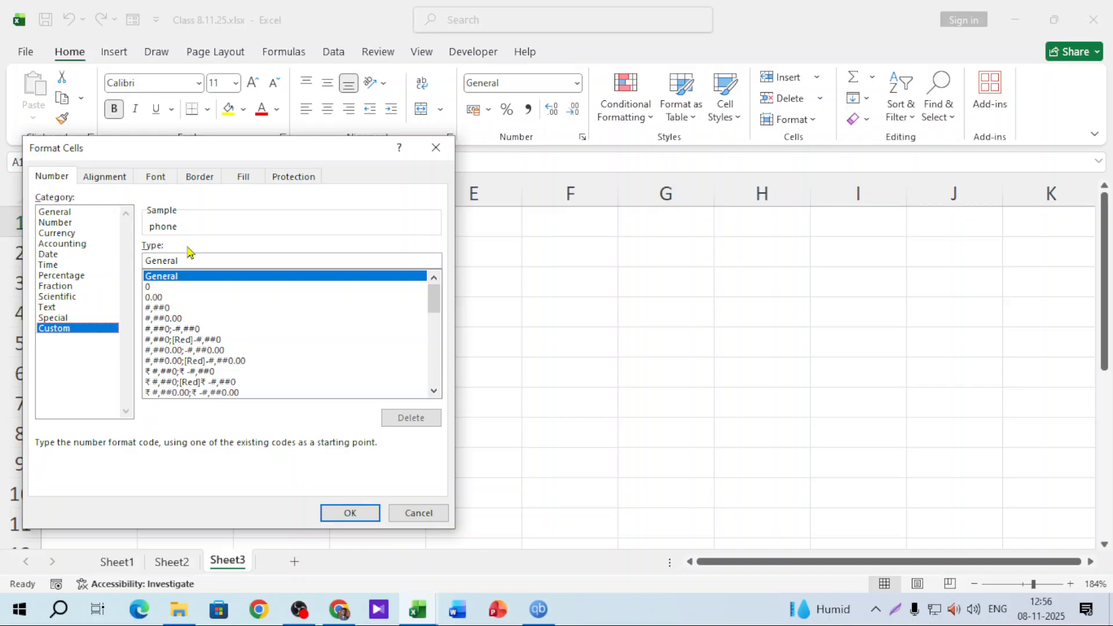
{"action": "double_click", "coordinate": [195, 260]}
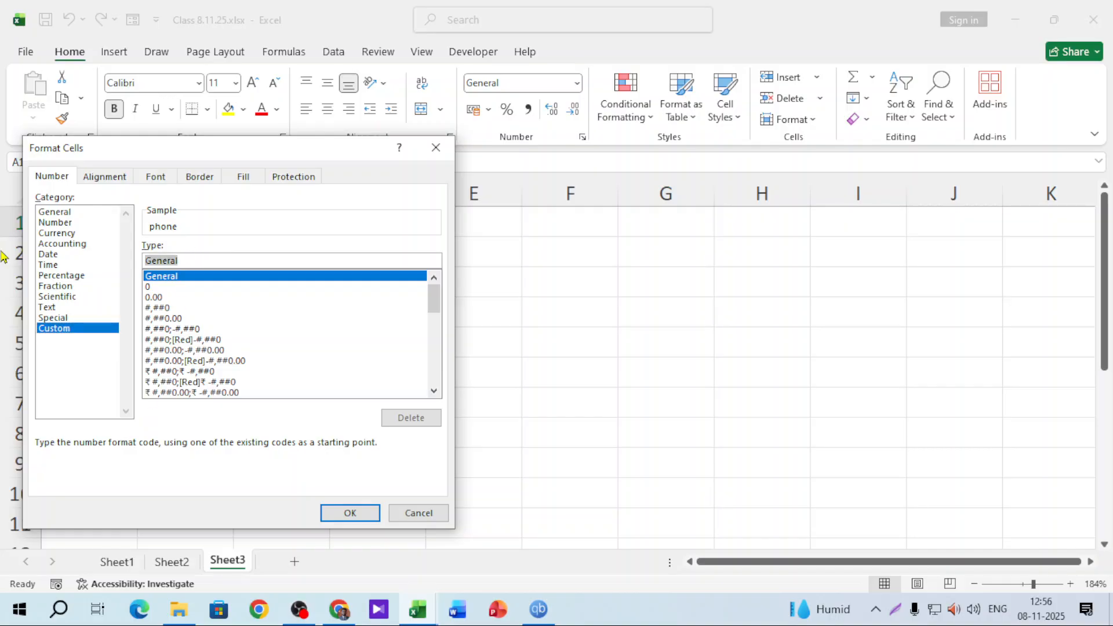
{"action": "key", "text": "BackSpace"}
{"action": "type", "text": "+8800000000000"}
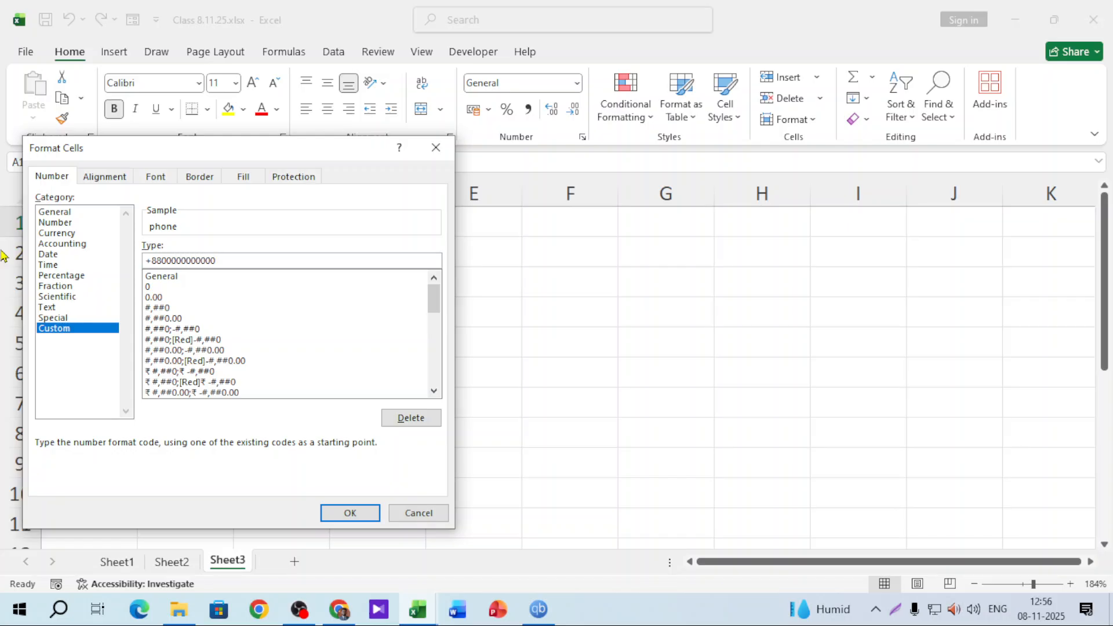
{"action": "left_click", "coordinate": [350, 513]}
{"action": "key", "text": "Down"}
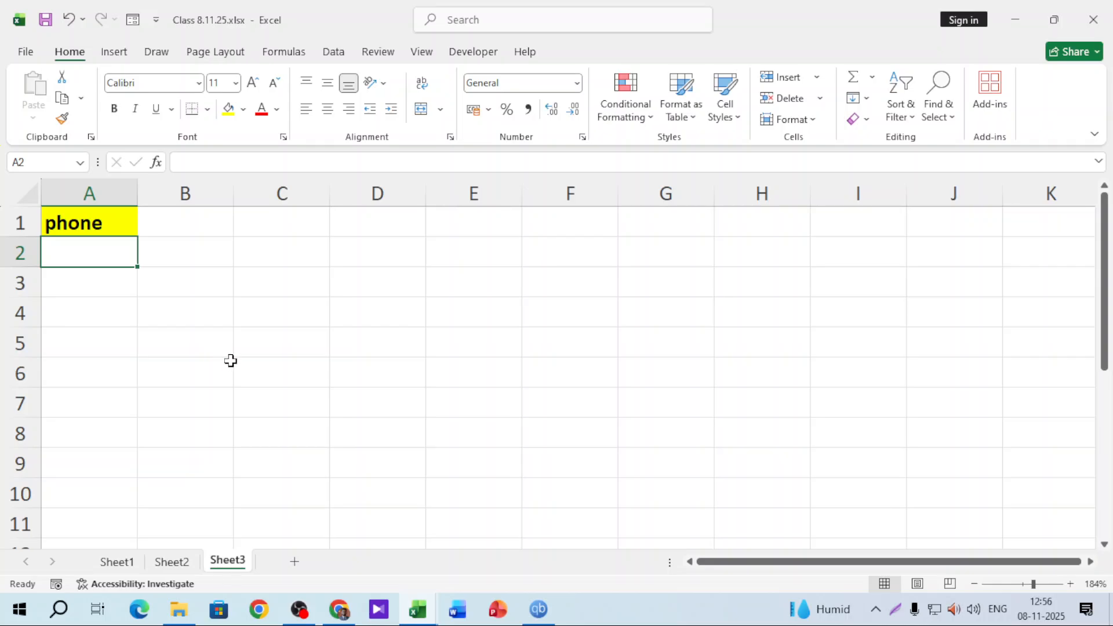
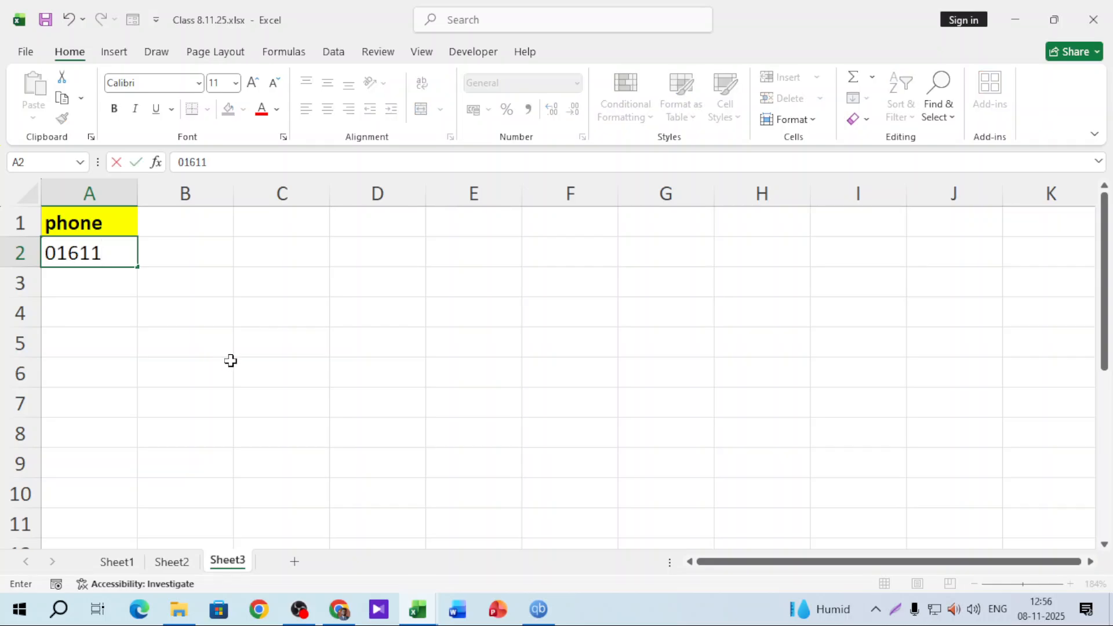
{"action": "key", "text": "Return"}
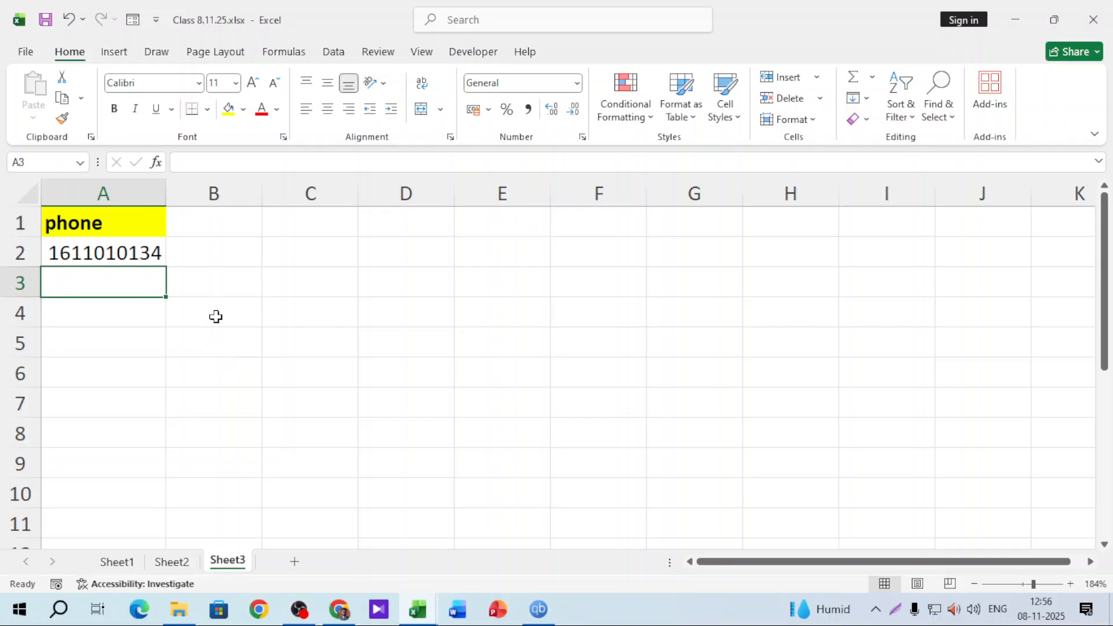
{"action": "left_click_drag", "start_coordinate": [166, 193], "coordinate": [249, 194]}
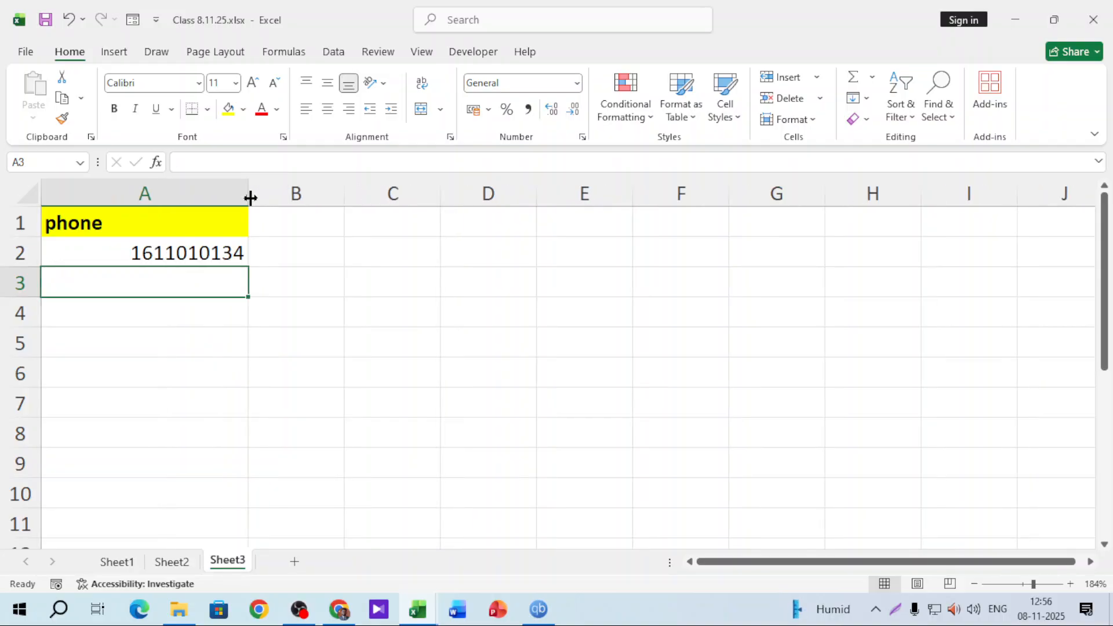
{"action": "left_click", "coordinate": [184, 253]}
{"action": "left_click", "coordinate": [231, 193]}
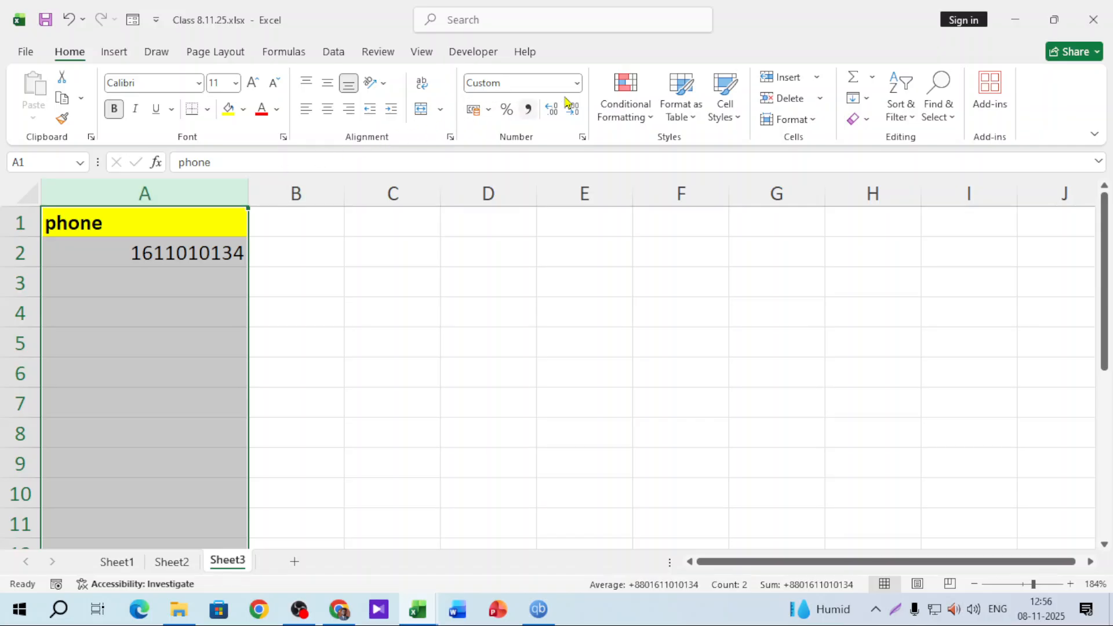
{"action": "left_click", "coordinate": [576, 82]}
{"action": "left_click", "coordinate": [519, 461]}
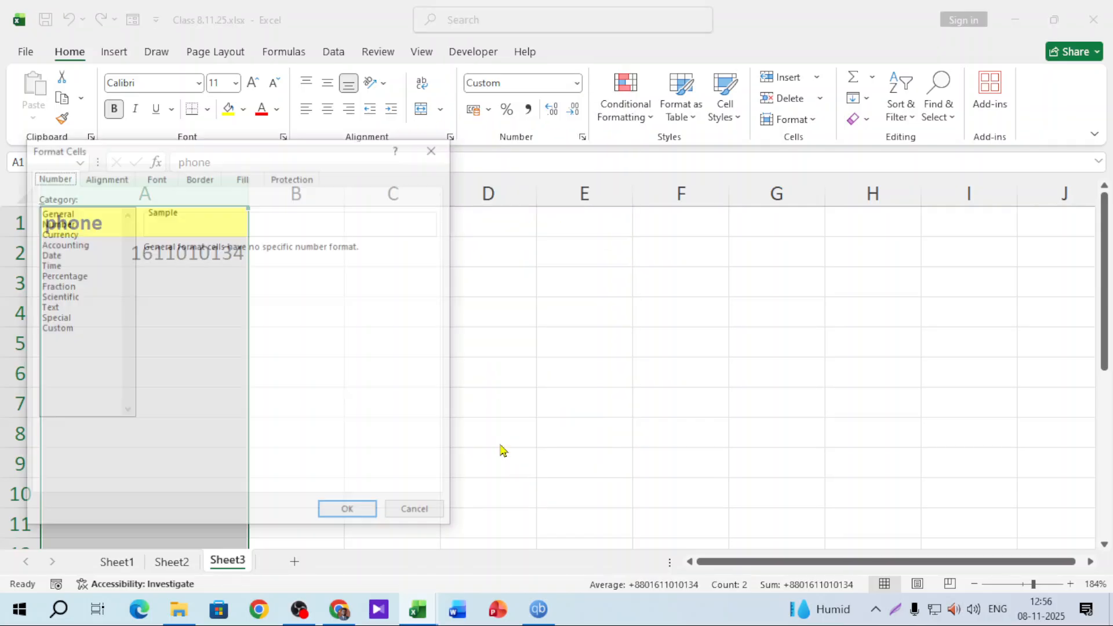
{"action": "left_click", "coordinate": [51, 328]}
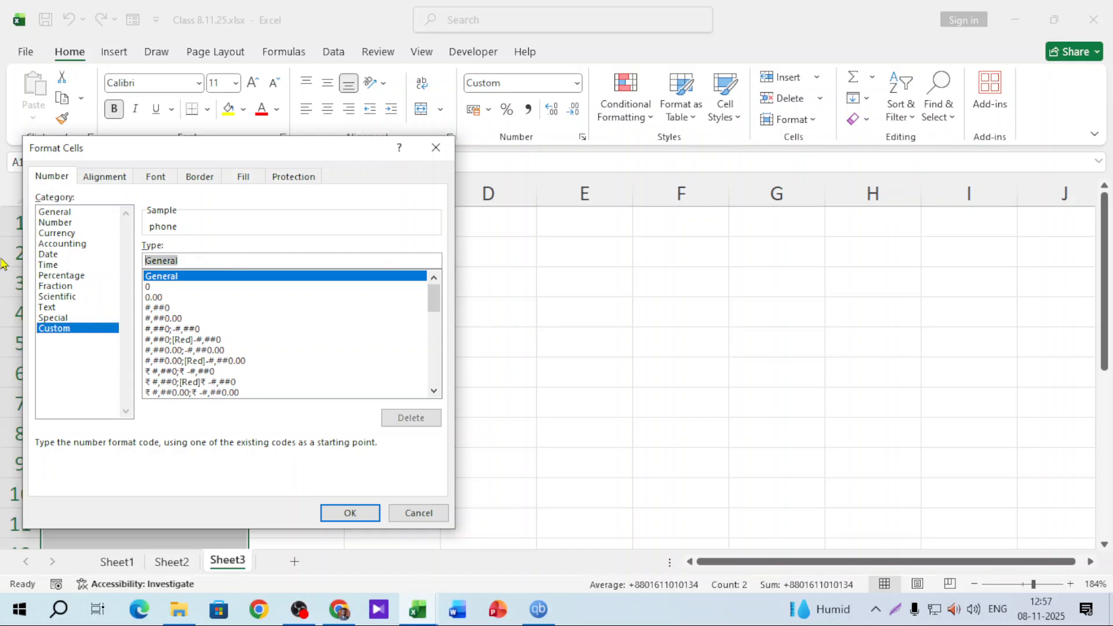
{"action": "type", "text": "+8800000000000"}
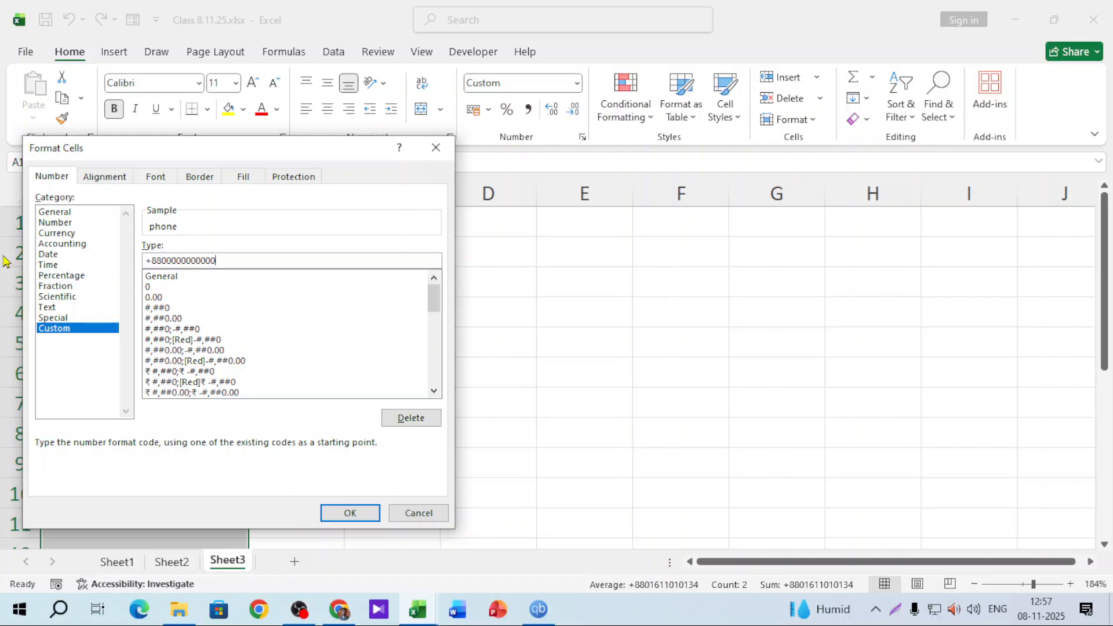
{"action": "left_click", "coordinate": [350, 513]}
Enter the second phone number in A3 and check both stored phone values
{"action": "left_click", "coordinate": [104, 278]}
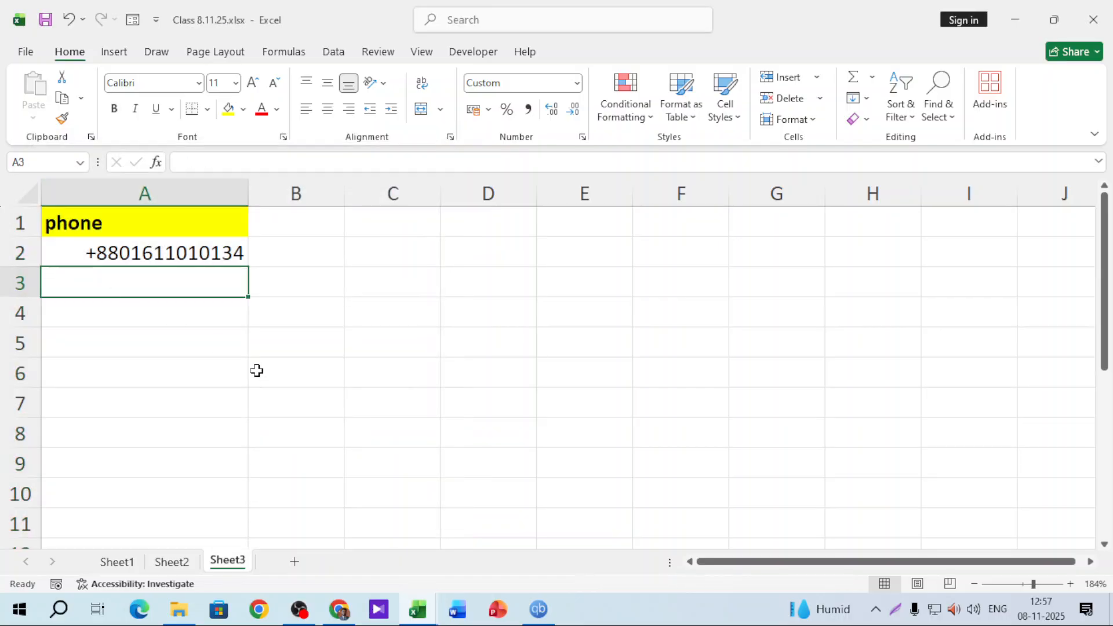
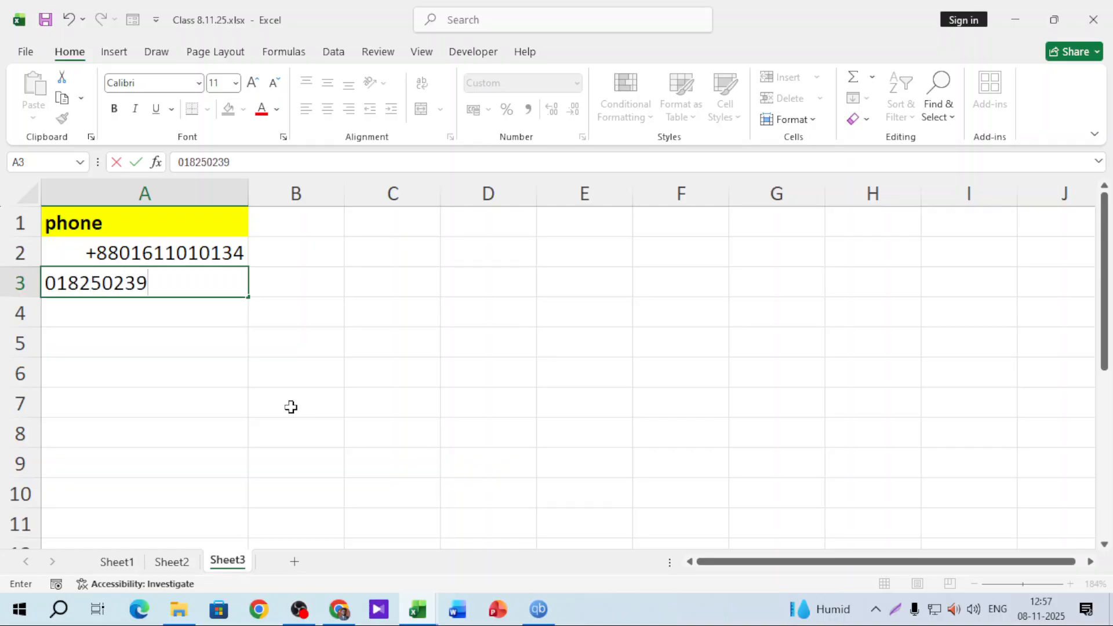
{"action": "key", "text": "Return"}
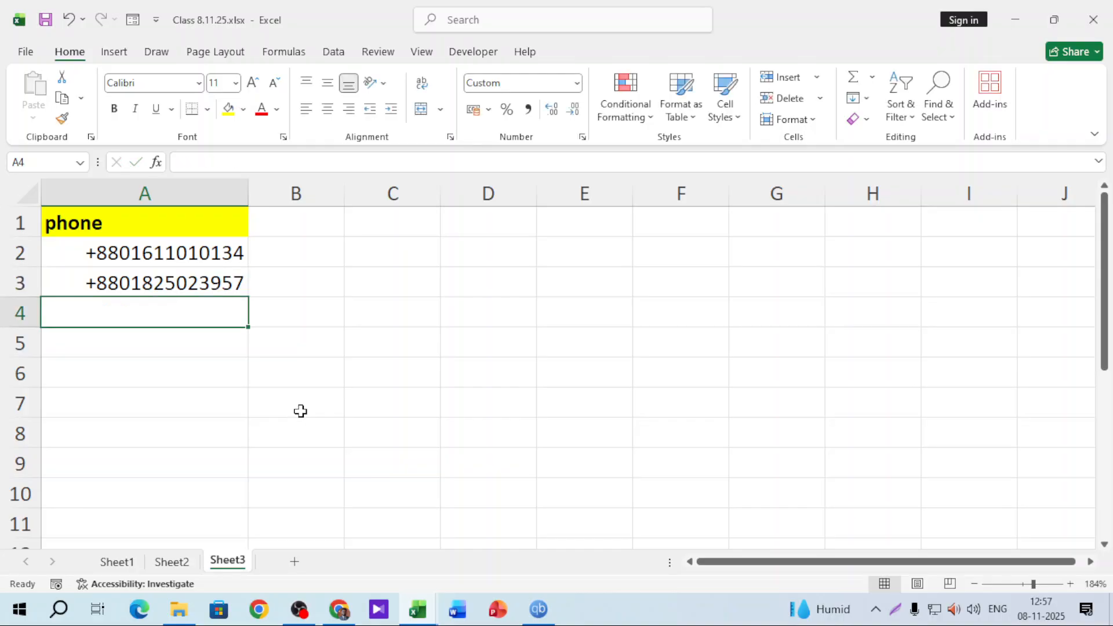
{"action": "left_click", "coordinate": [185, 276]}
{"action": "left_click", "coordinate": [196, 255]}
{"action": "left_click", "coordinate": [192, 282]}
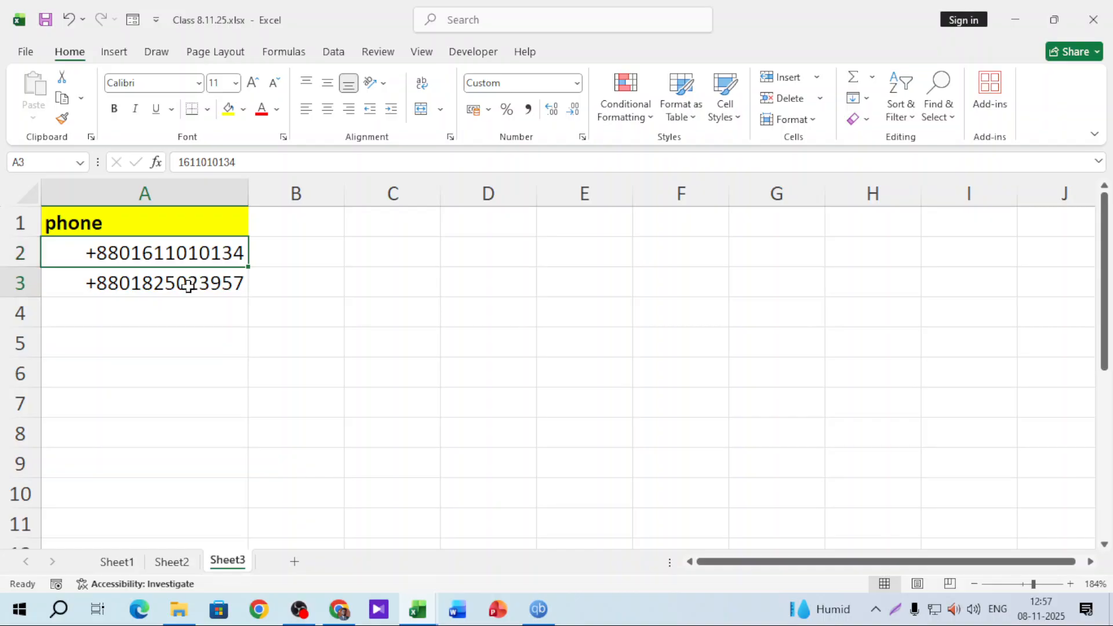
{"action": "left_click_drag", "start_coordinate": [200, 255], "coordinate": [196, 435]}
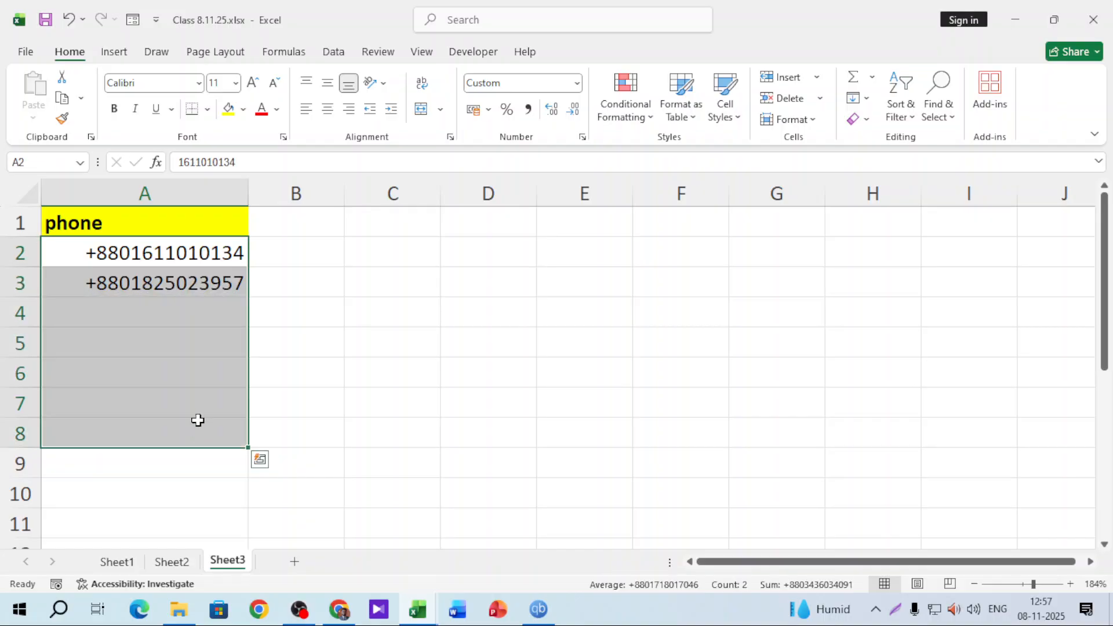
{"action": "left_click", "coordinate": [338, 229]}
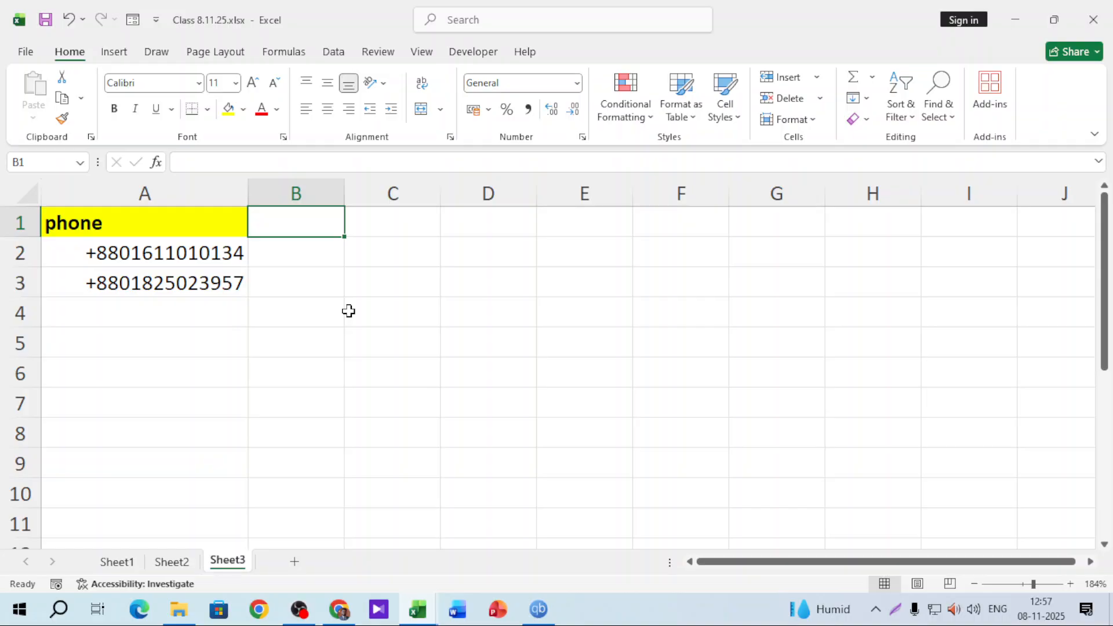
Type the headers Product, Unit price, Qty and Total price into B1:E1 on Sheet3
{"action": "left_click", "coordinate": [117, 562]}
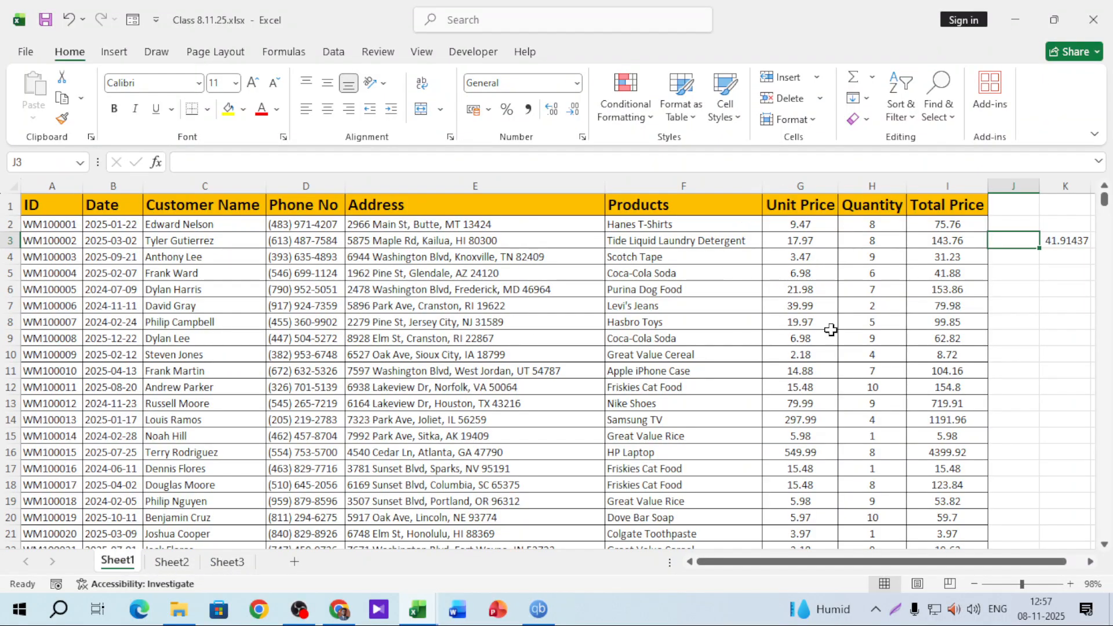
{"action": "left_click", "coordinate": [223, 563]}
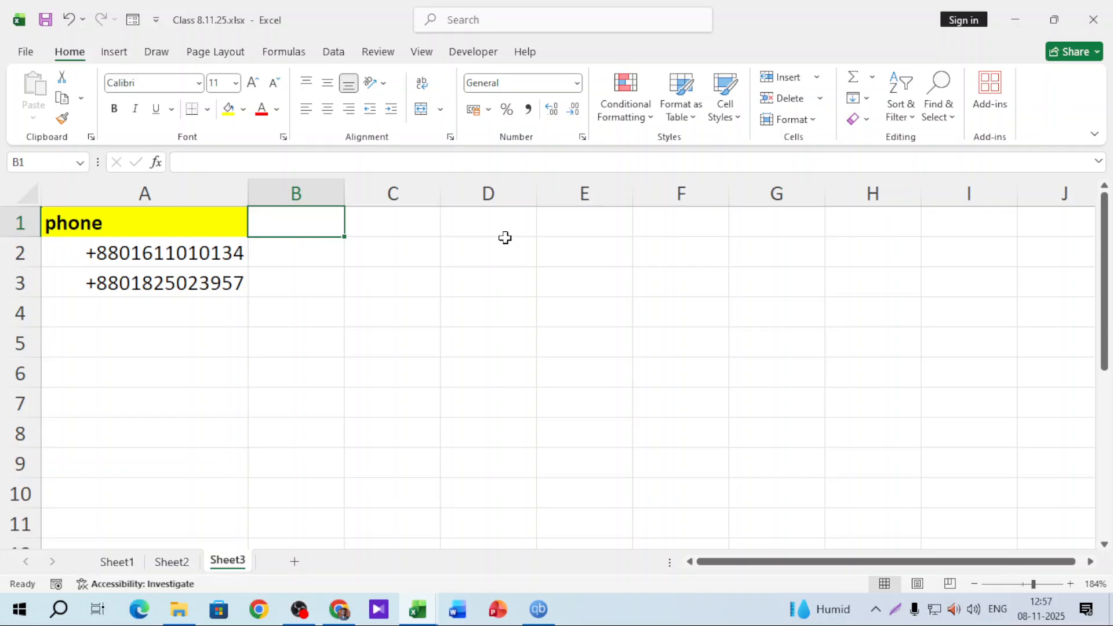
{"action": "type", "text": "Product"}
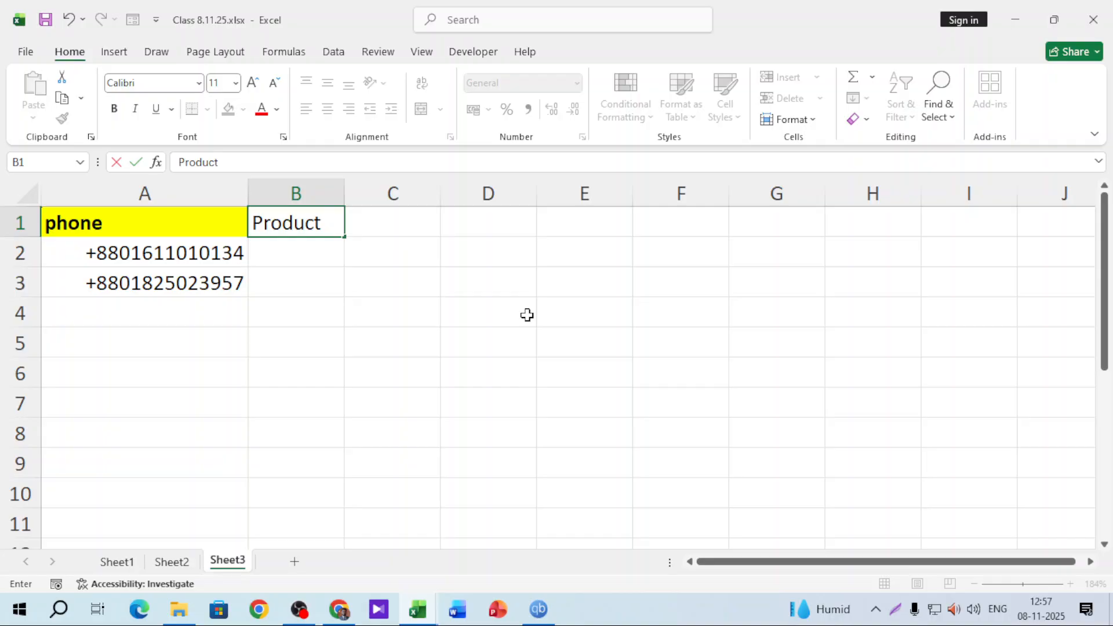
{"action": "key", "text": "Tab"}
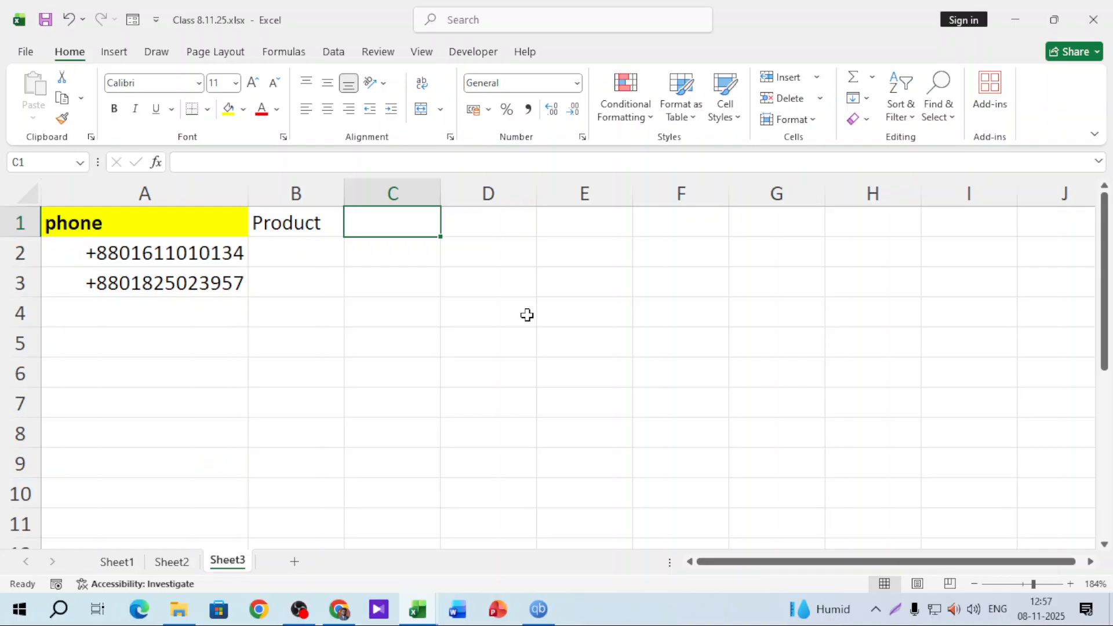
{"action": "type", "text": "Unit price"}
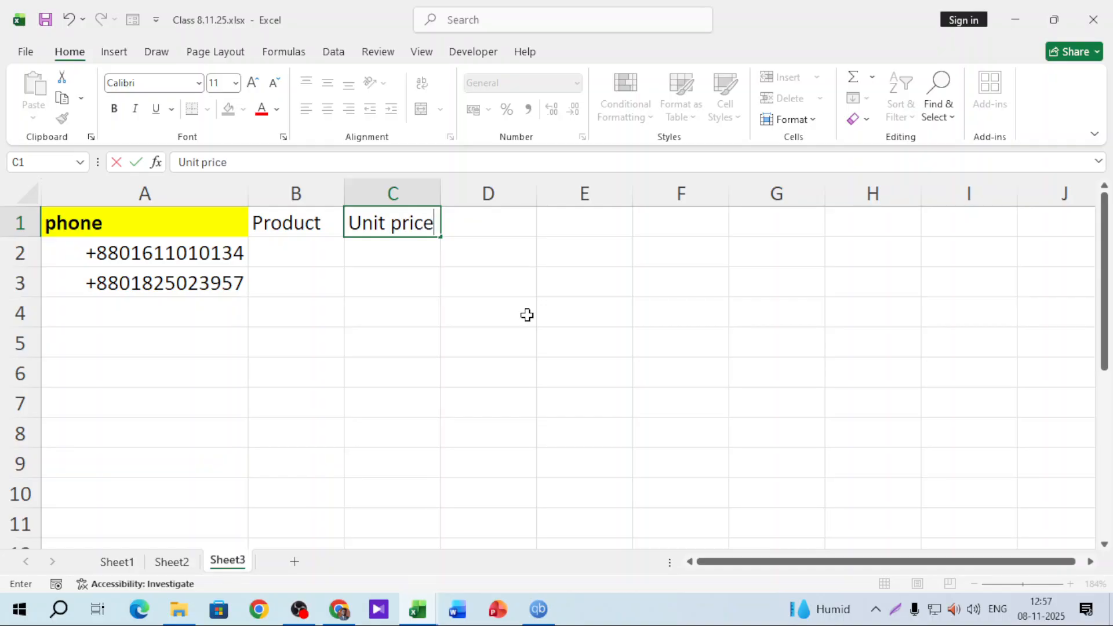
{"action": "key", "text": "Tab"}
{"action": "type", "text": "Qty"}
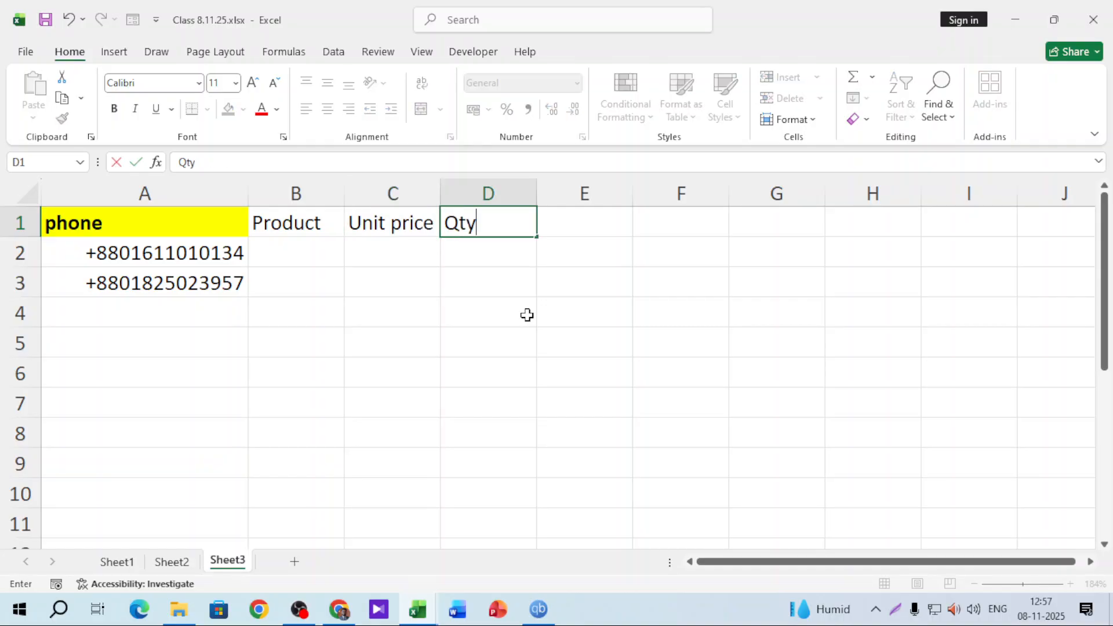
{"action": "key", "text": "Tab"}
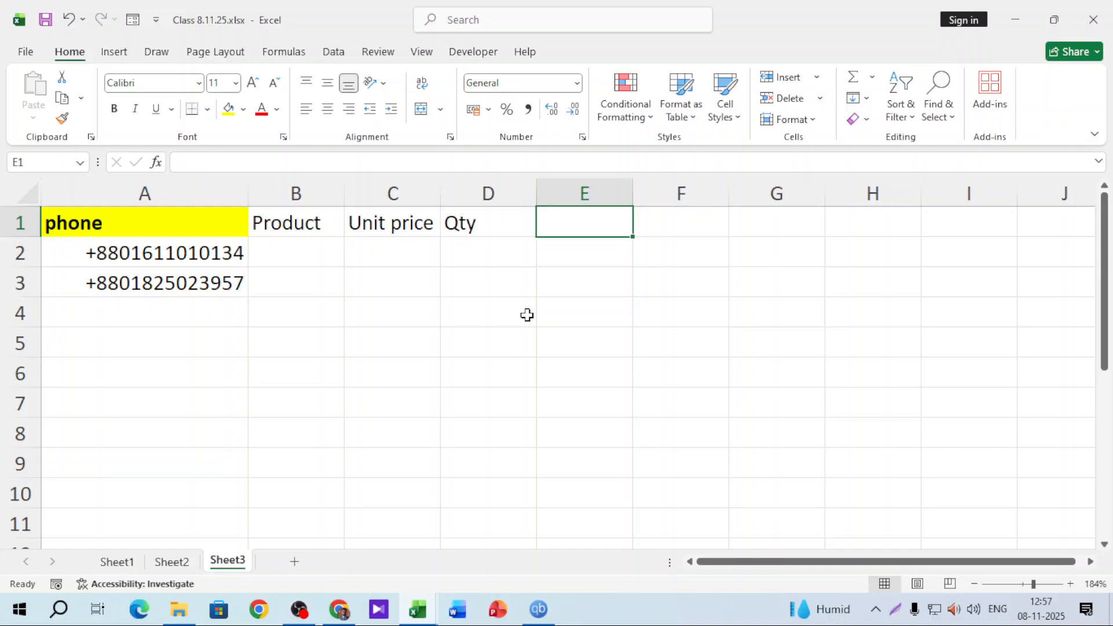
{"action": "type", "text": "Total price"}
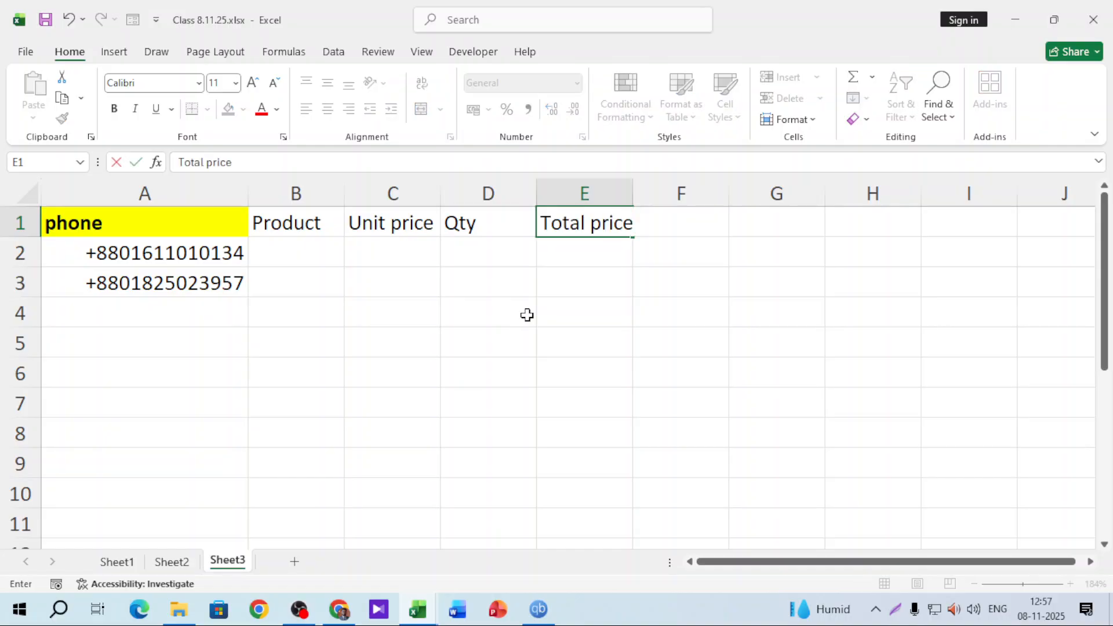
{"action": "left_click", "coordinate": [527, 315]}
Make headers B1:E1 bold with a yellow fill
{"action": "left_click_drag", "start_coordinate": [331, 225], "coordinate": [626, 226]}
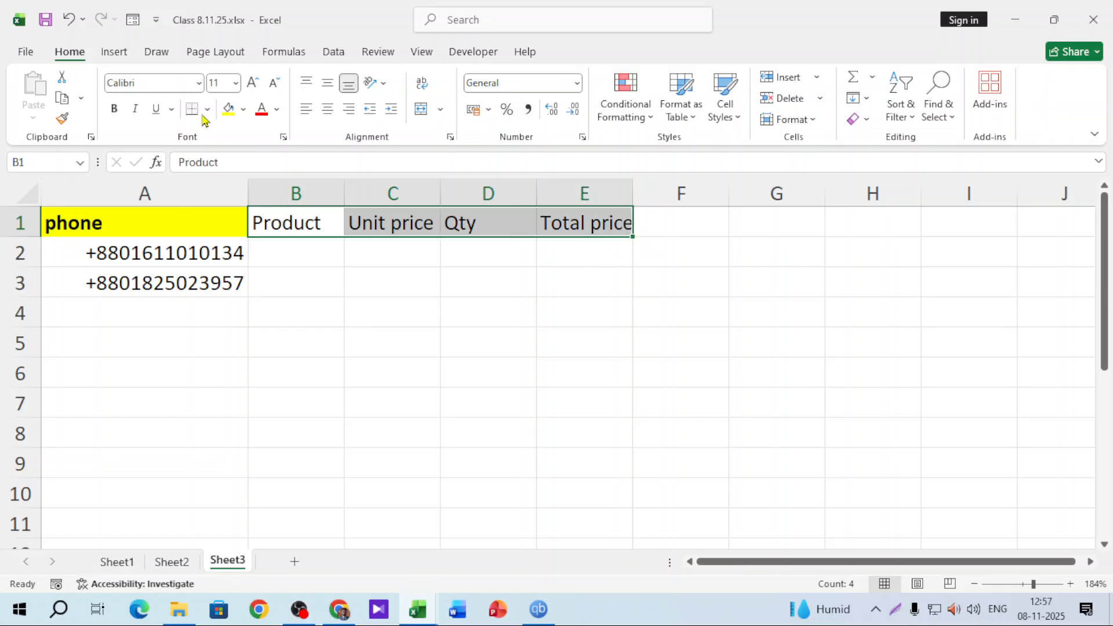
{"action": "left_click", "coordinate": [228, 108]}
{"action": "left_click", "coordinate": [115, 108]}
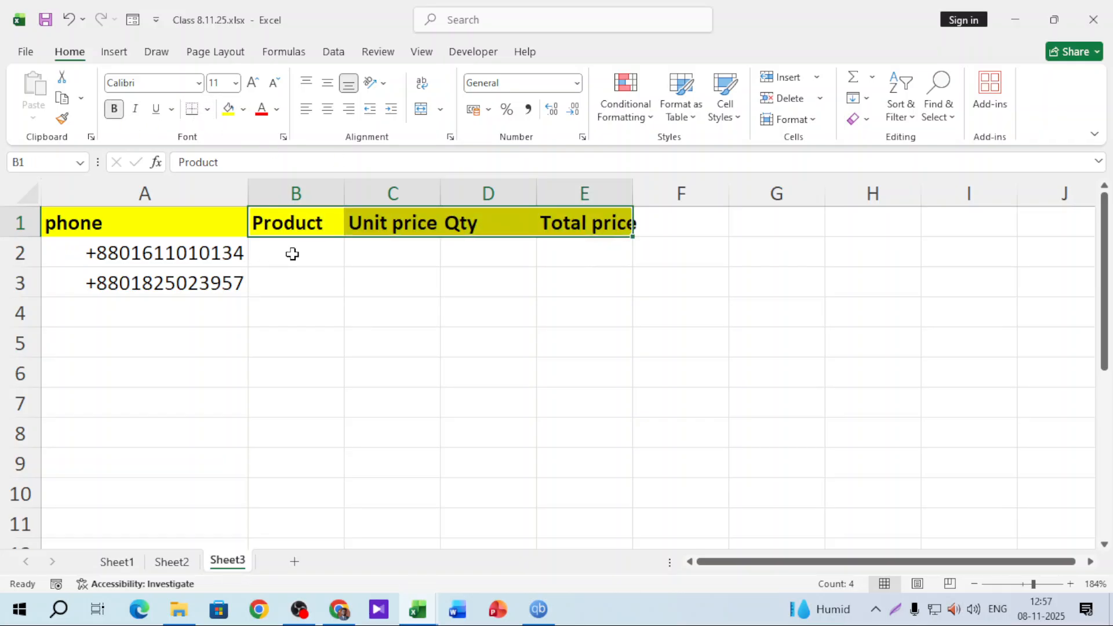
{"action": "left_click", "coordinate": [291, 251]}
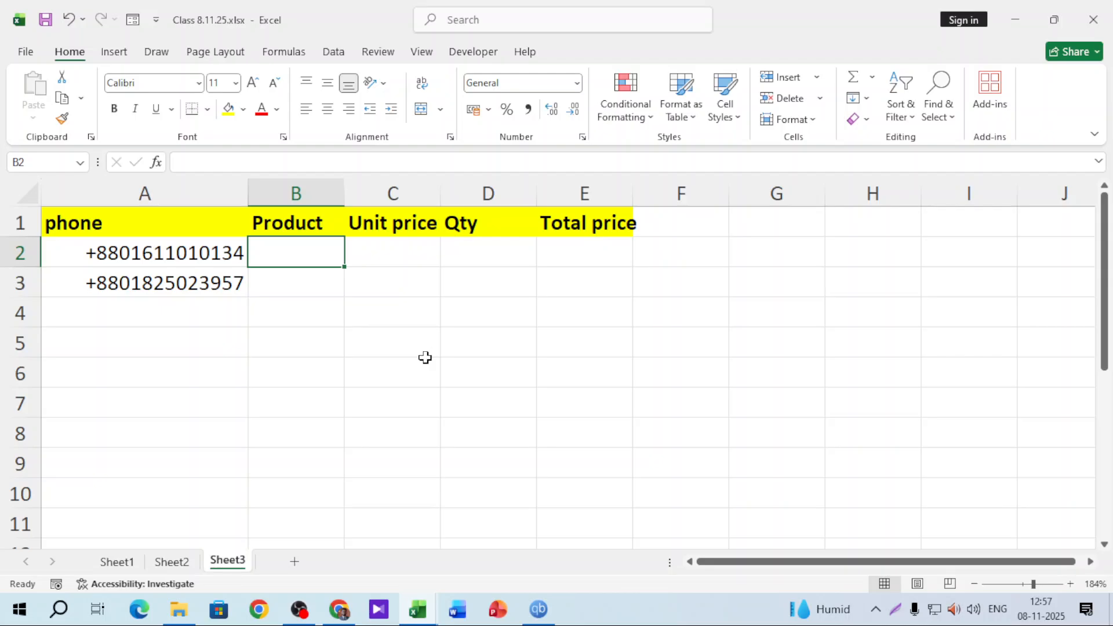
Enter pendrive, unit price 800 and quantity 5 in row 2
{"action": "type", "text": "l"}
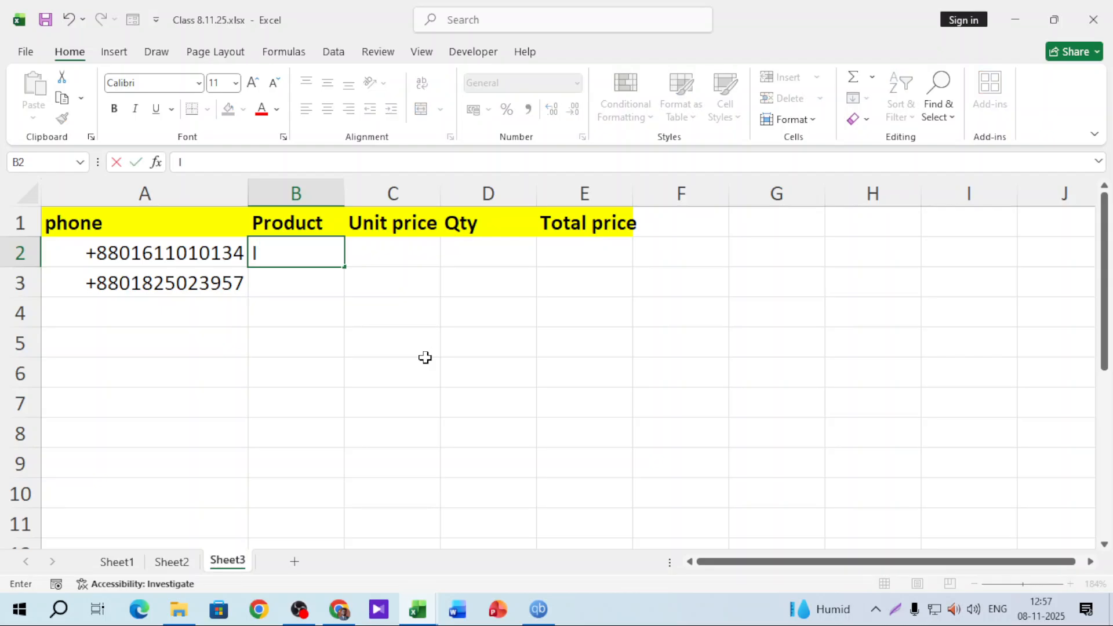
{"action": "key", "text": "BackSpace"}
{"action": "type", "text": "pendrive"}
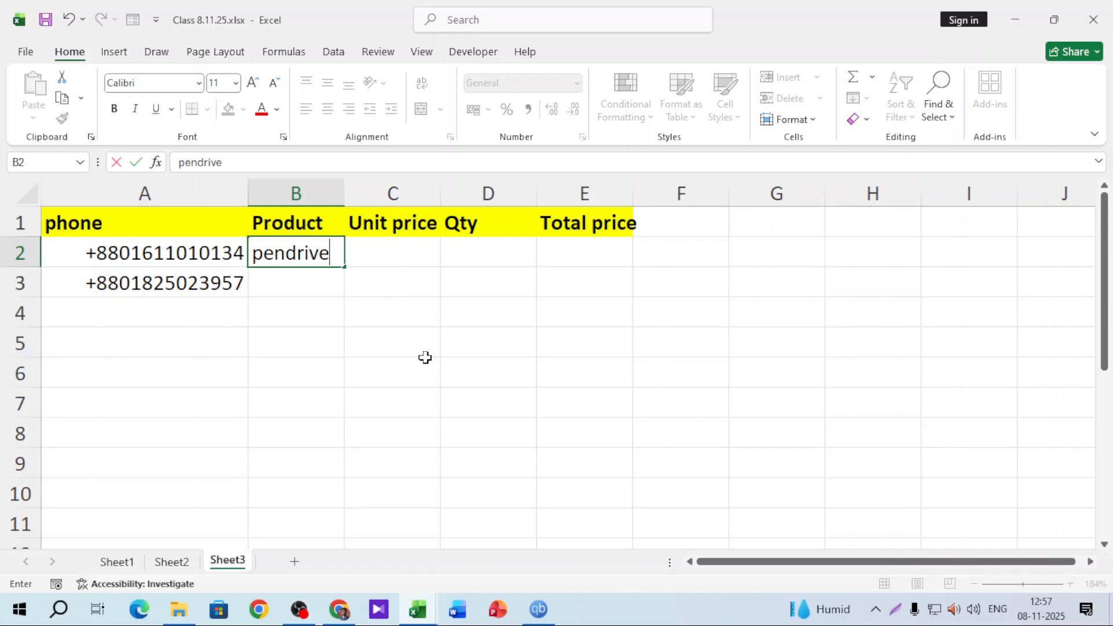
{"action": "key", "text": "Tab"}
{"action": "type", "text": "800"}
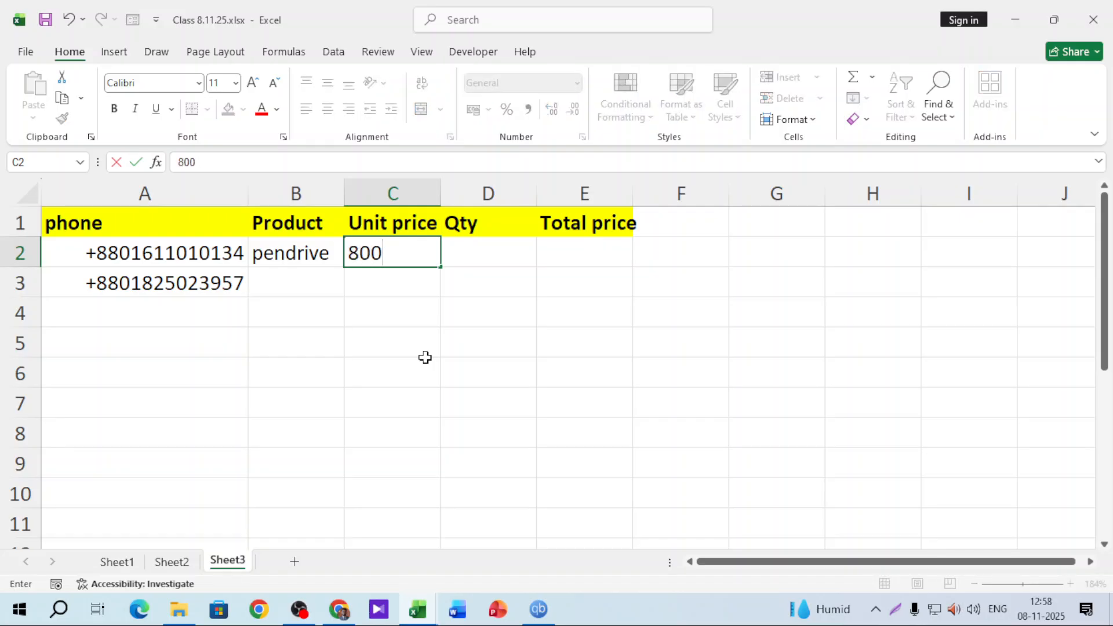
{"action": "key", "text": "Tab"}
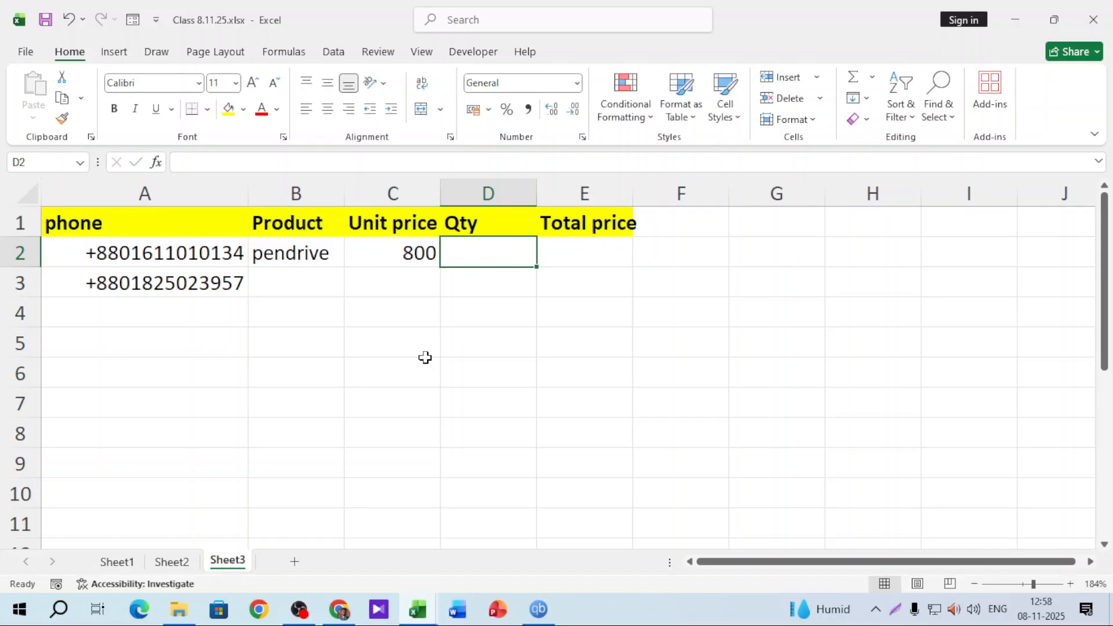
{"action": "type", "text": "5"}
{"action": "key", "text": "Tab"}
Compute Total price in E2 with the formula =C2*D2
{"action": "type", "text": "="}
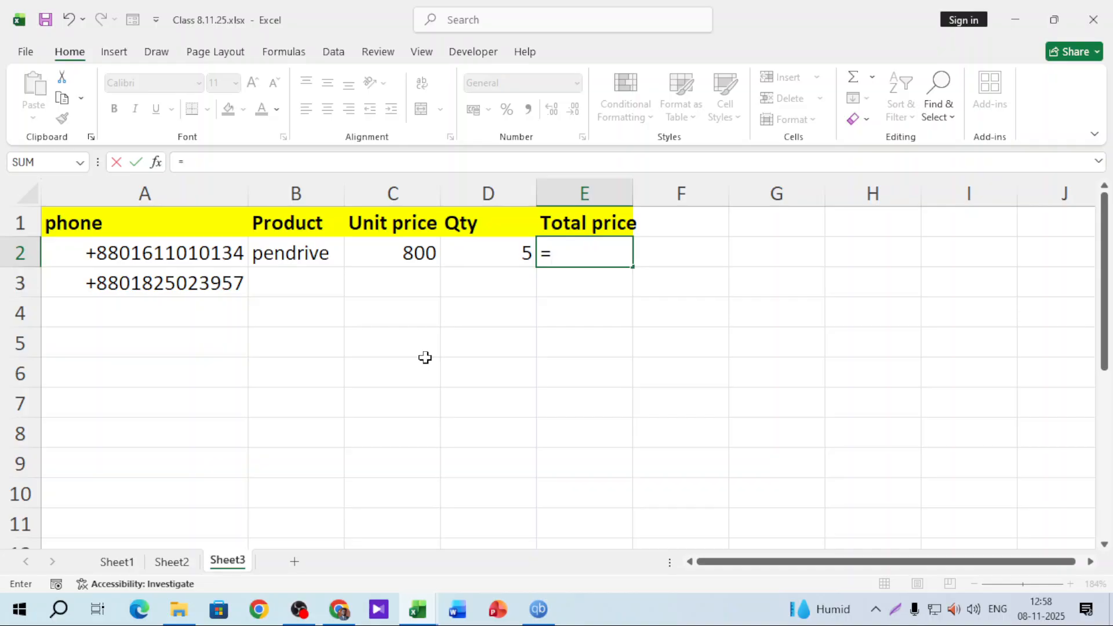
{"action": "left_click", "coordinate": [435, 254]}
{"action": "type", "text": "*"}
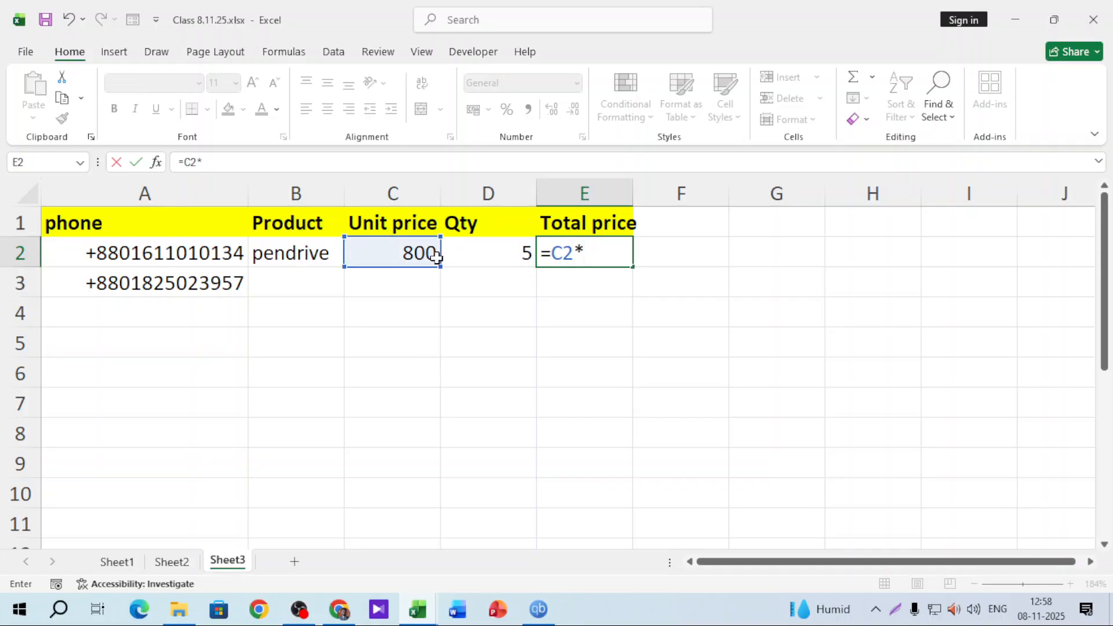
{"action": "left_click", "coordinate": [507, 253]}
{"action": "key", "text": "Return"}
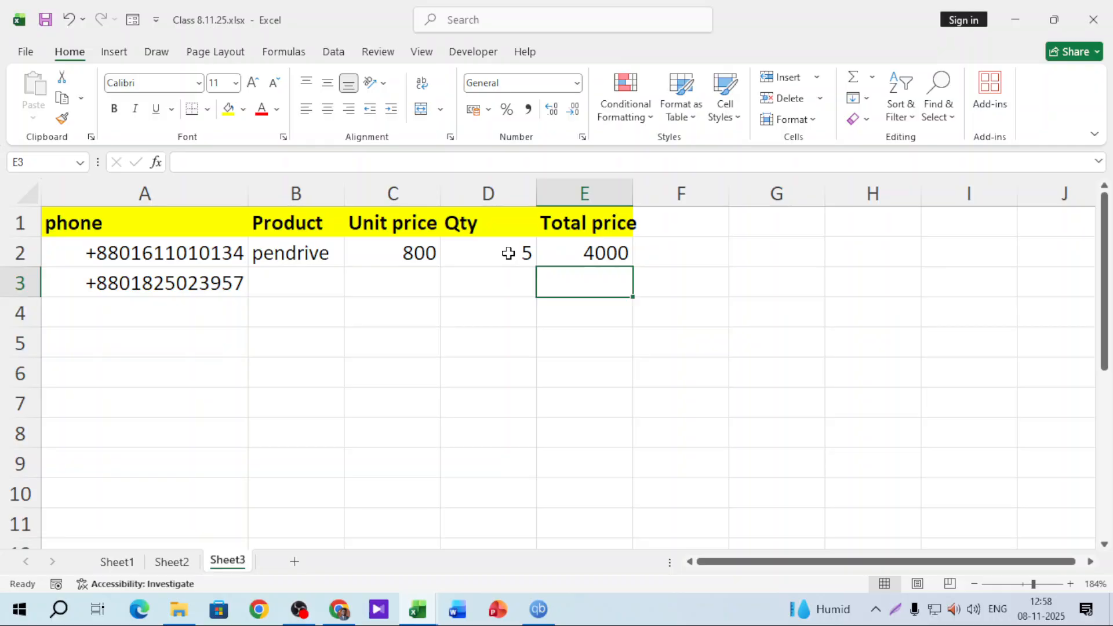
Widen columns E, C and D, then select the unit price and Qty cells
{"action": "double_click", "coordinate": [633, 193]}
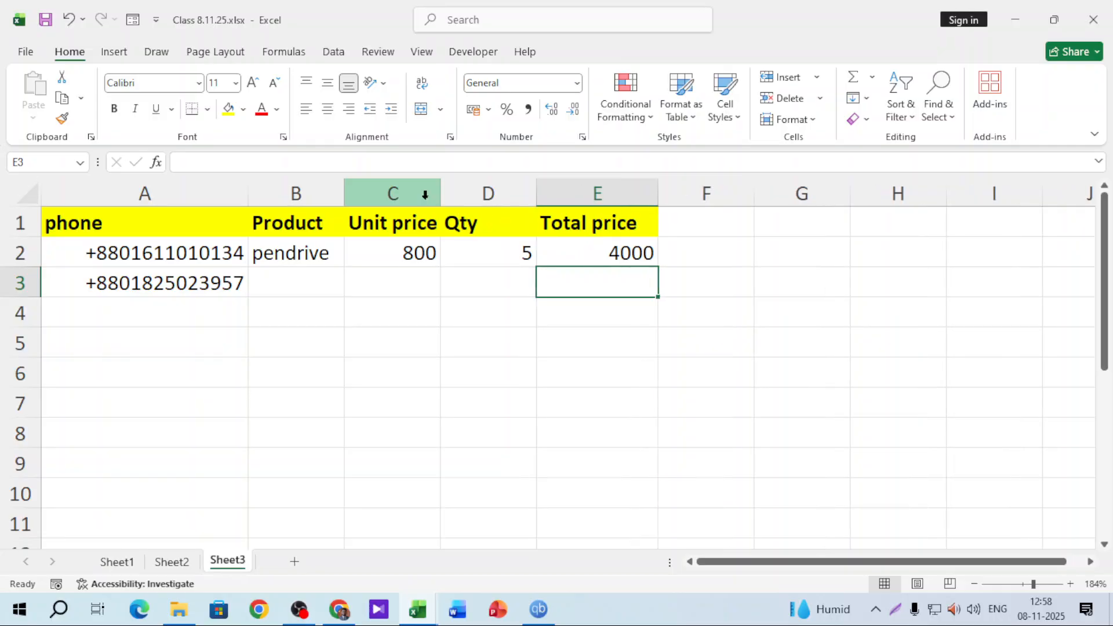
{"action": "left_click_drag", "start_coordinate": [440, 194], "coordinate": [487, 193]}
{"action": "left_click_drag", "start_coordinate": [582, 194], "coordinate": [605, 199]}
{"action": "left_click", "coordinate": [609, 329]}
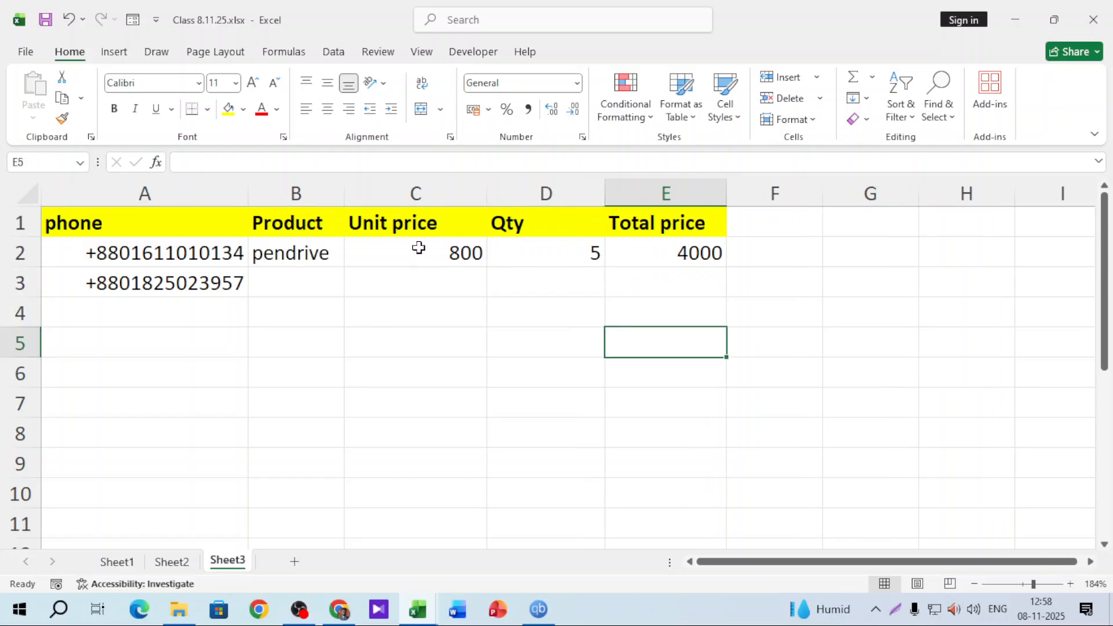
{"action": "left_click", "coordinate": [419, 248]}
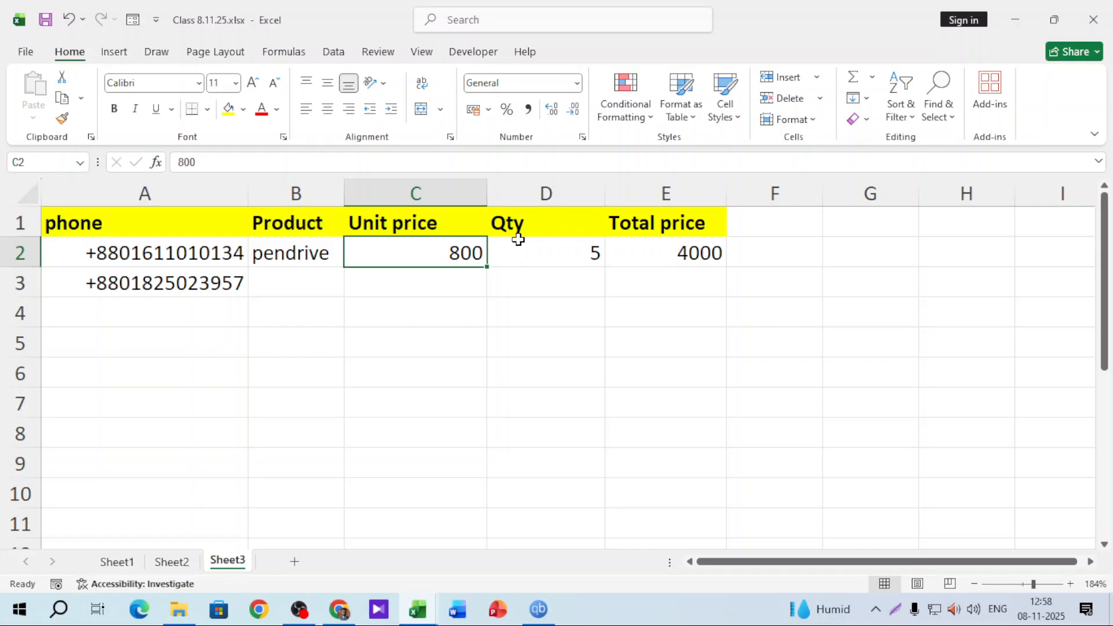
{"action": "left_click_drag", "start_coordinate": [588, 243], "coordinate": [589, 481]}
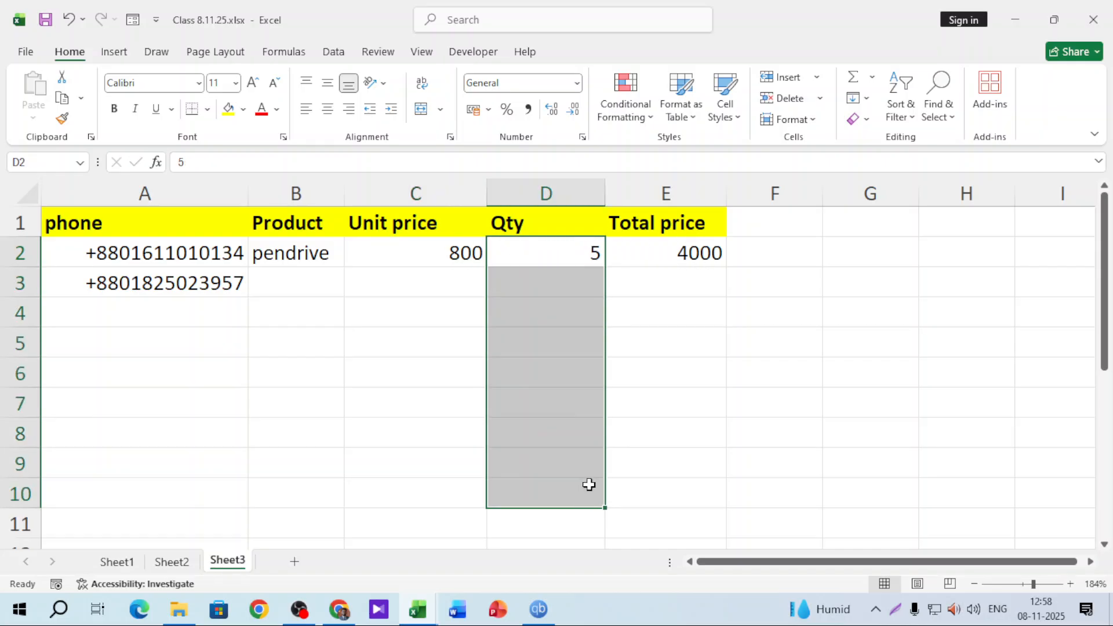
{"action": "left_click", "coordinate": [576, 258]}
{"action": "left_click", "coordinate": [563, 283]}
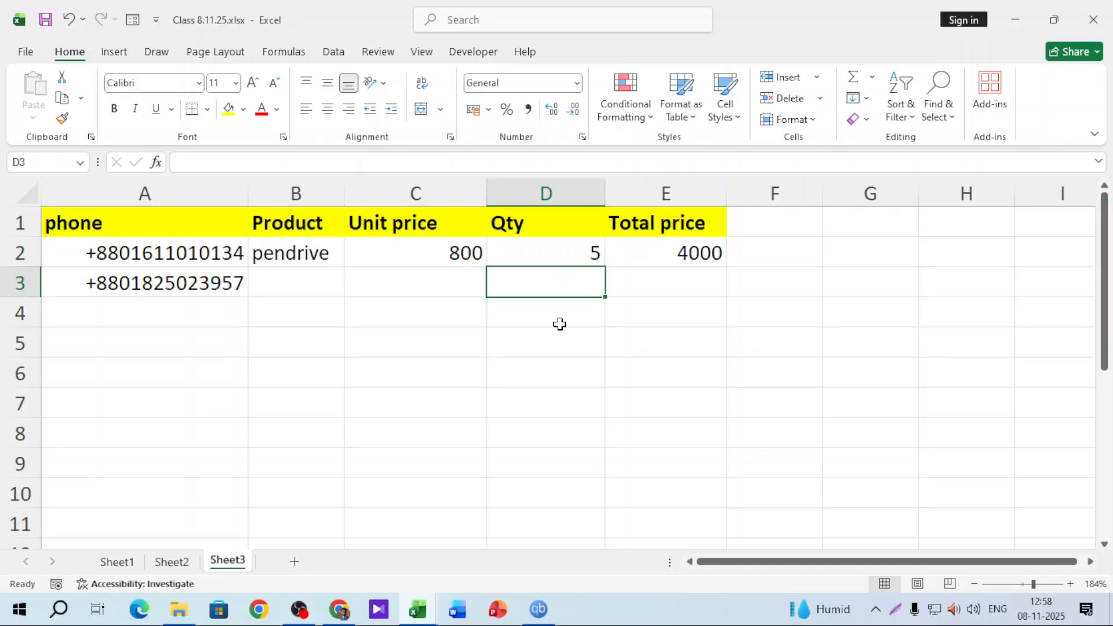
{"action": "left_click", "coordinate": [559, 323]}
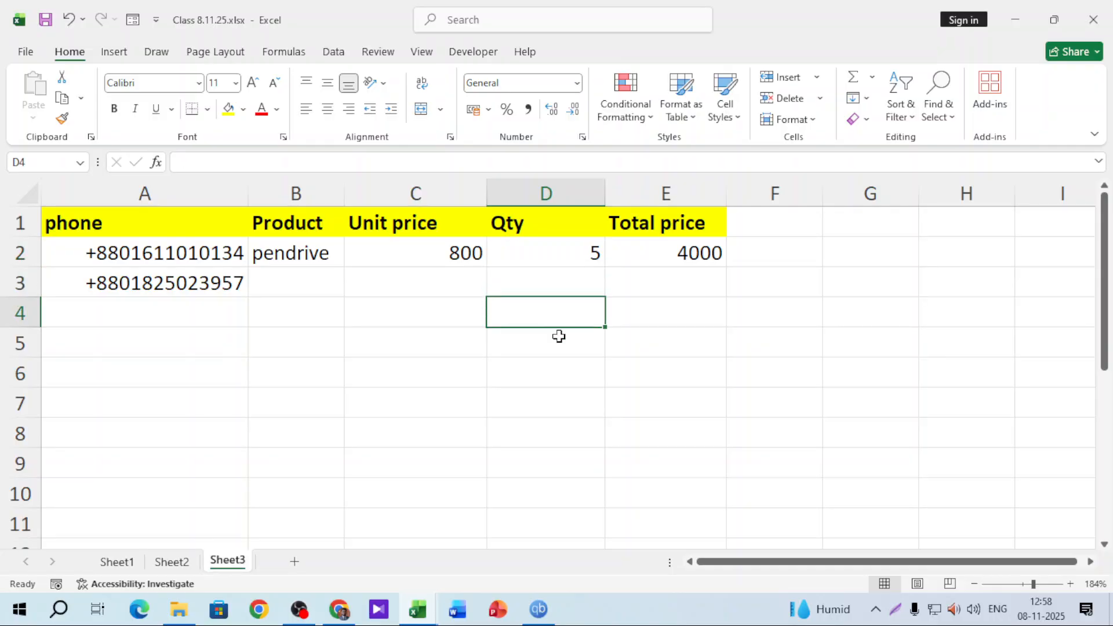
{"action": "left_click", "coordinate": [566, 263]}
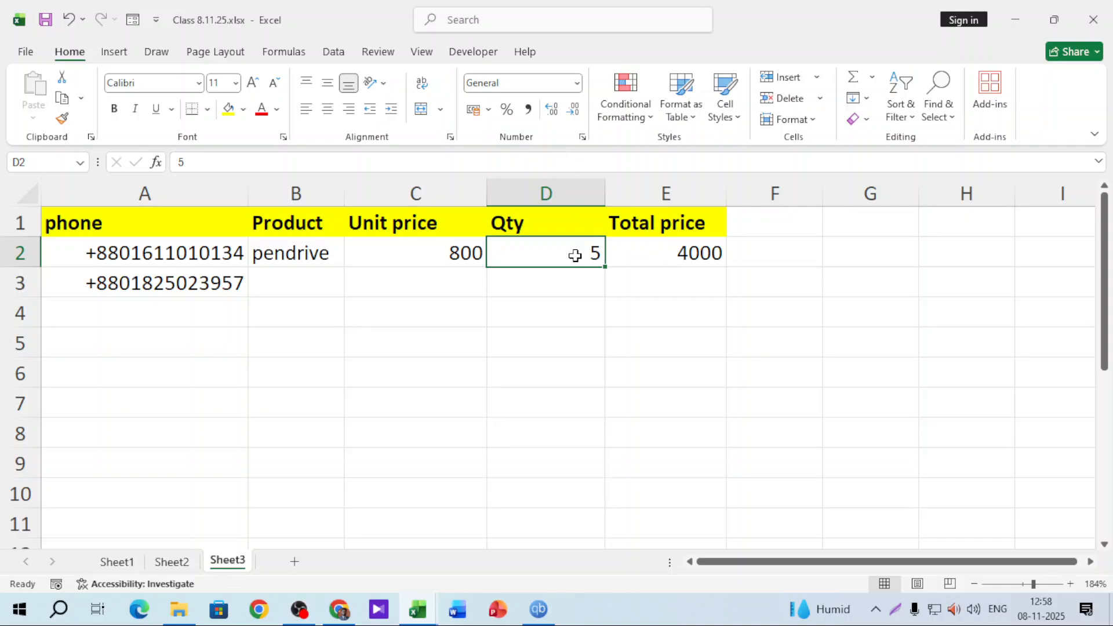
Give the Qty column the custom number format # "unit"
{"action": "left_click", "coordinate": [564, 192]}
{"action": "left_click", "coordinate": [577, 83]}
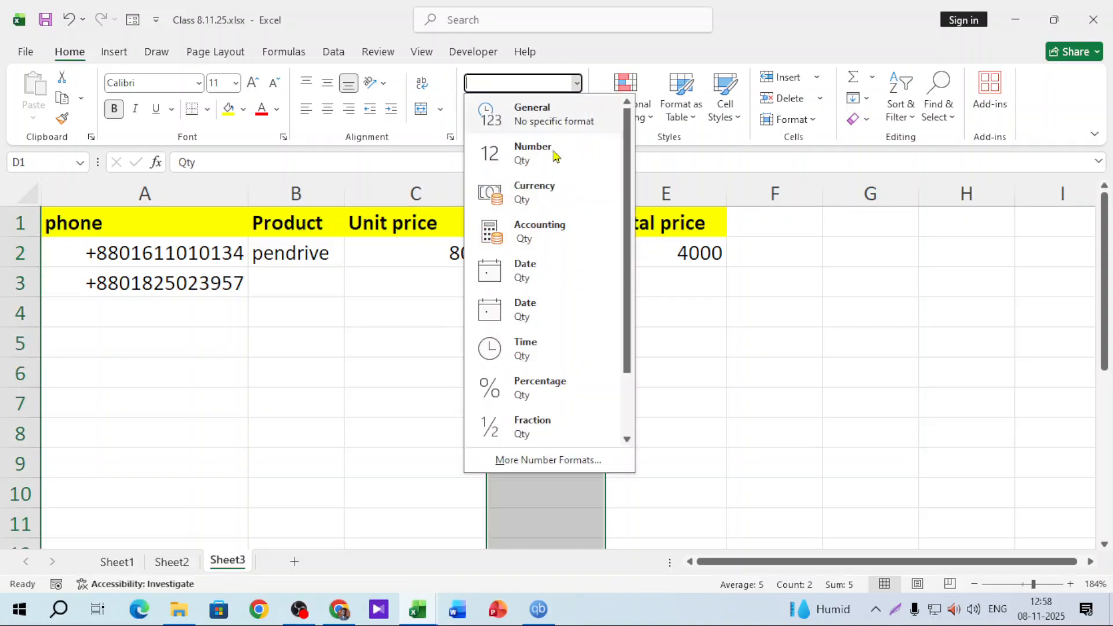
{"action": "left_click", "coordinate": [515, 462]}
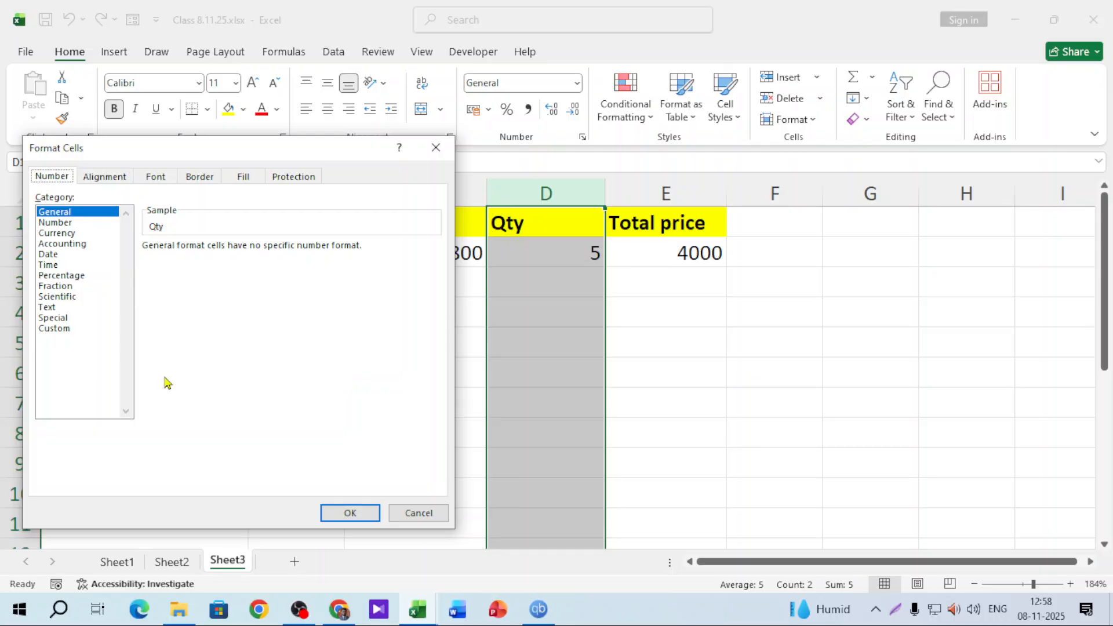
{"action": "left_click", "coordinate": [63, 332]}
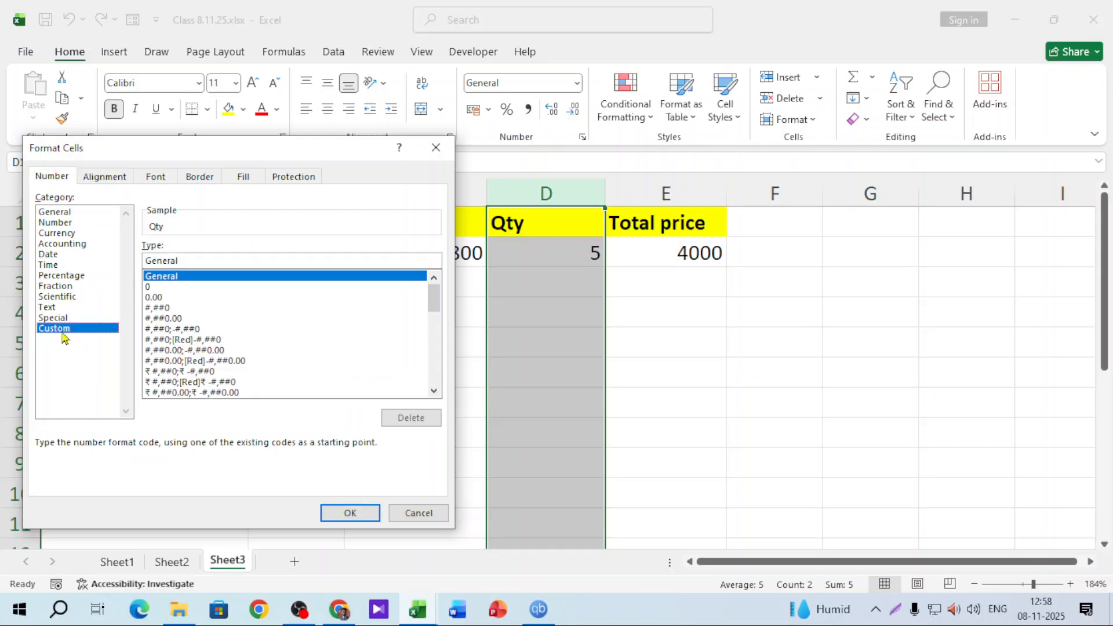
{"action": "double_click", "coordinate": [242, 259]}
{"action": "type", "text": "#"}
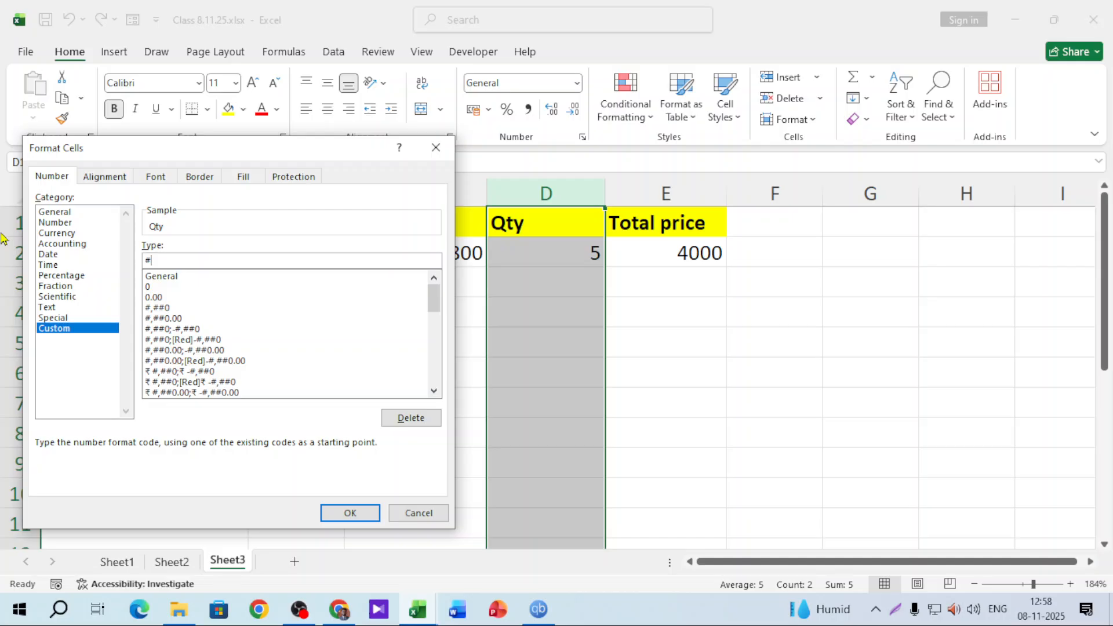
{"action": "type", "text": "\"unit\""}
{"action": "key", "text": "Return"}
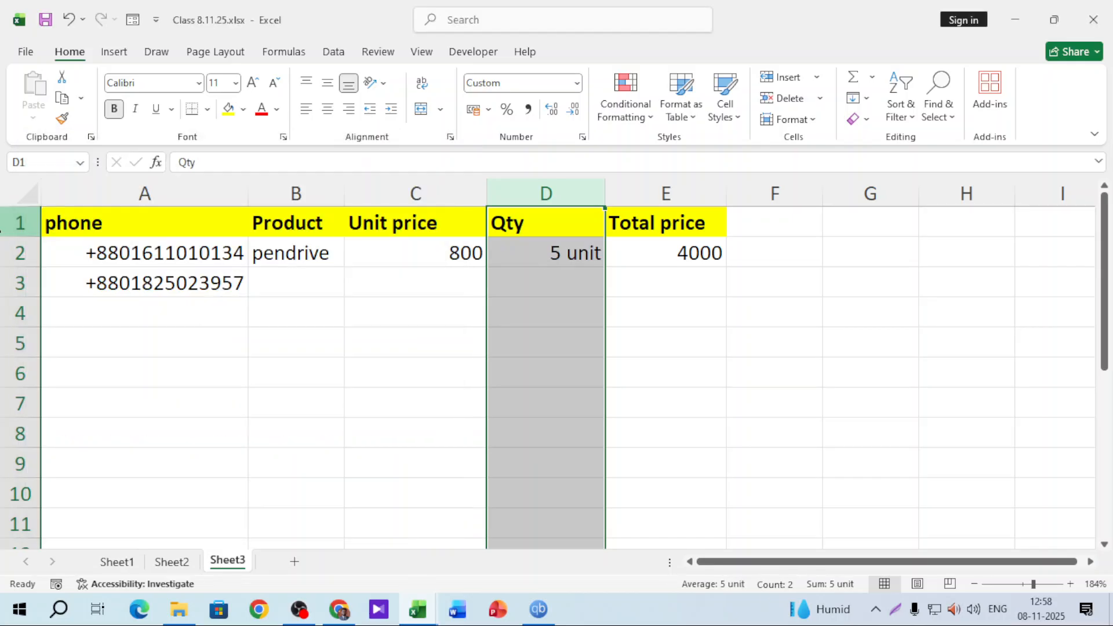
Test the format with 8 in D3 and D4, then clear D2:D5
{"action": "left_click", "coordinate": [532, 286]}
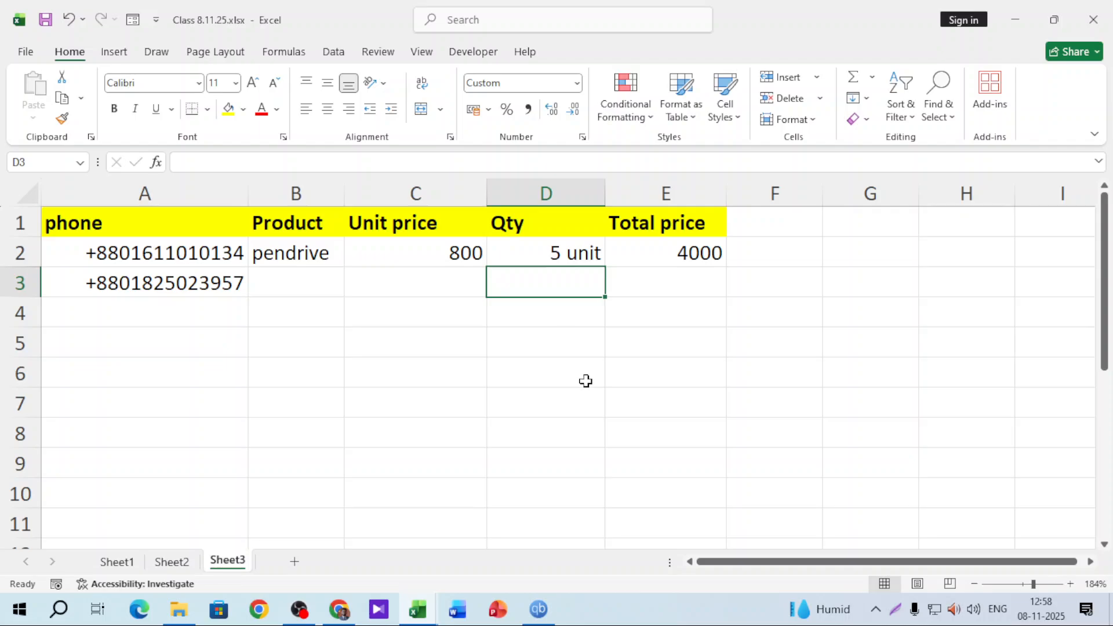
{"action": "type", "text": "8"}
{"action": "key", "text": "Return"}
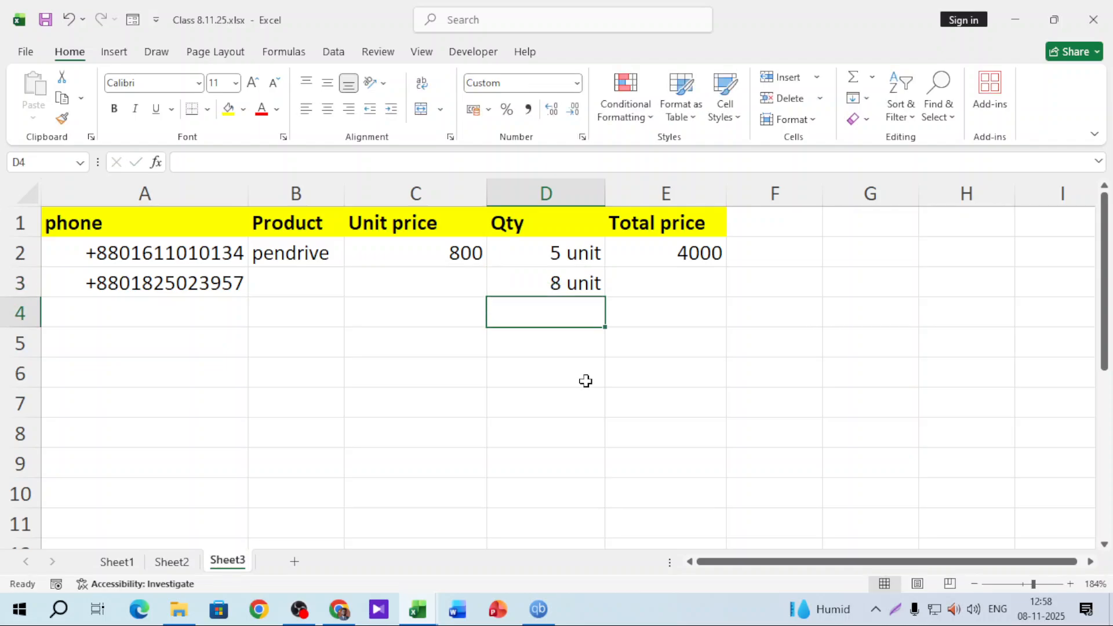
{"action": "type", "text": "8"}
{"action": "key", "text": "Return"}
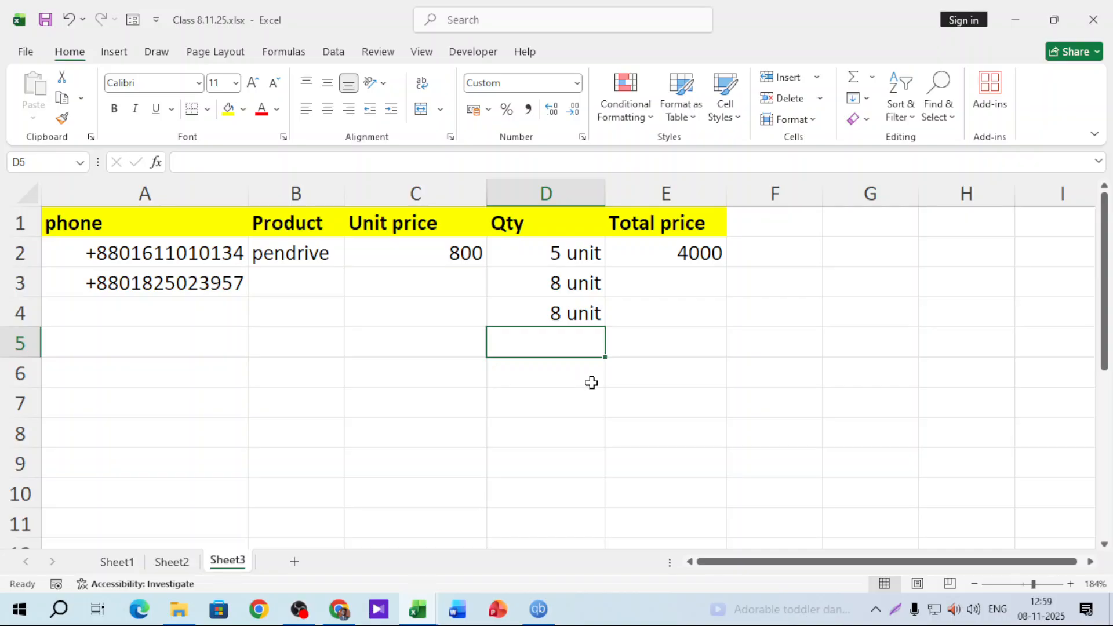
{"action": "left_click_drag", "start_coordinate": [541, 256], "coordinate": [559, 333]}
{"action": "key", "text": "Delete"}
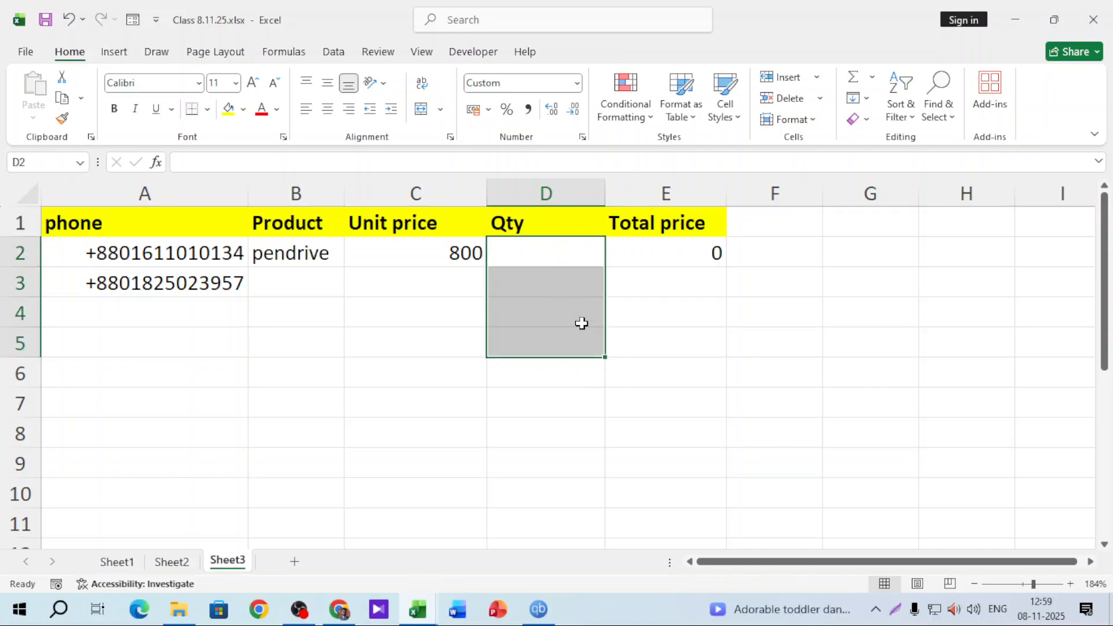
Format the Unit price column as Currency with the Bangla (Bangladesh) taka symbol
{"action": "left_click", "coordinate": [702, 250]}
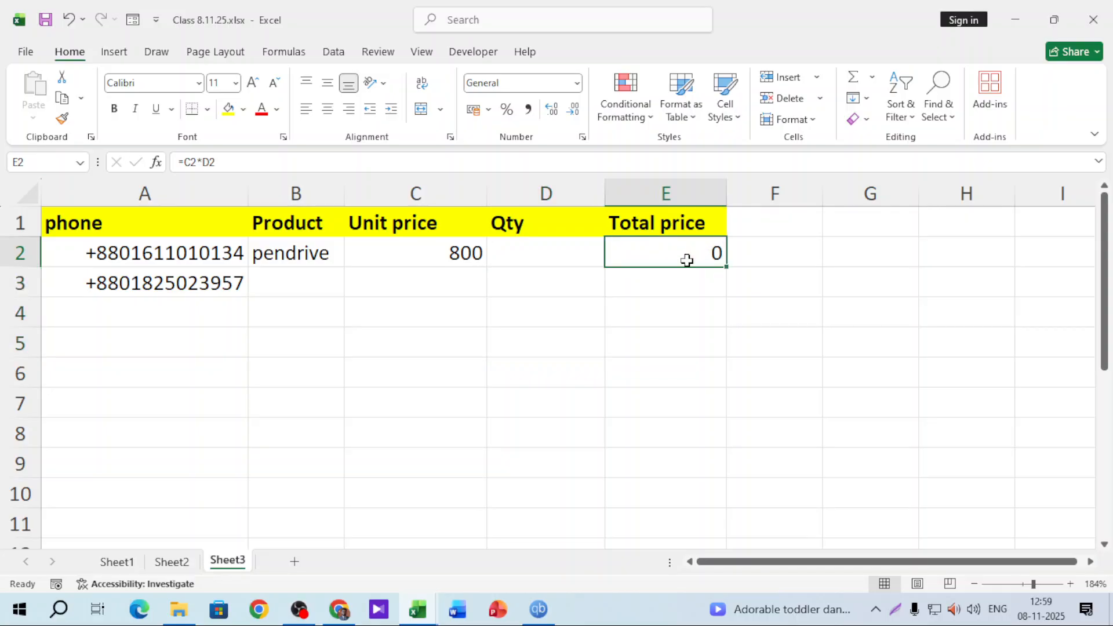
{"action": "left_click", "coordinate": [414, 195]}
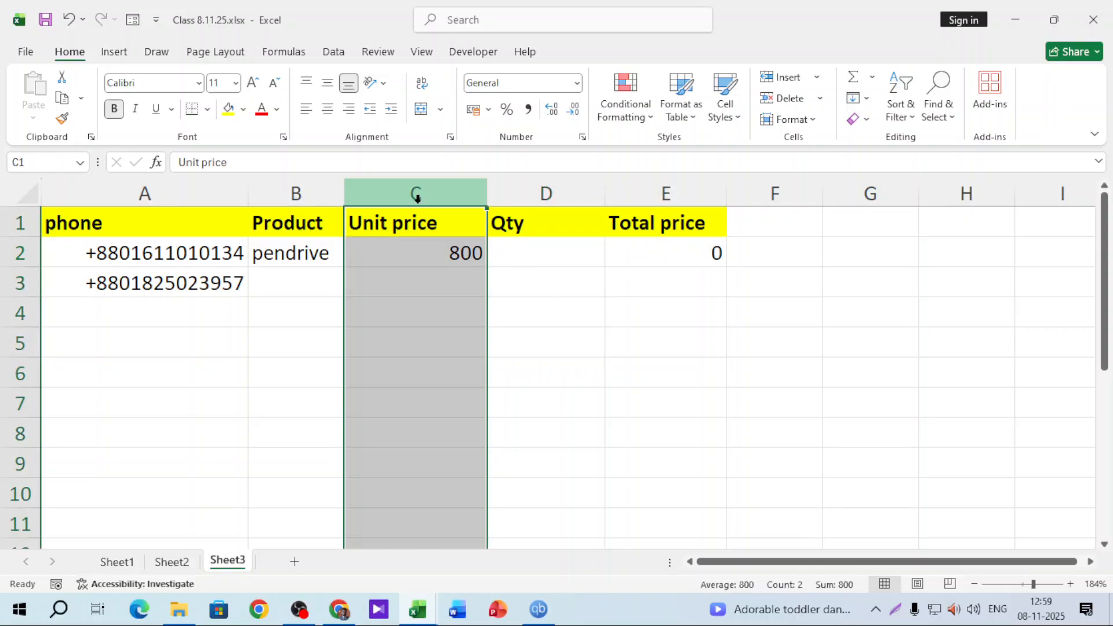
{"action": "left_click", "coordinate": [578, 88]}
{"action": "left_click", "coordinate": [591, 466]}
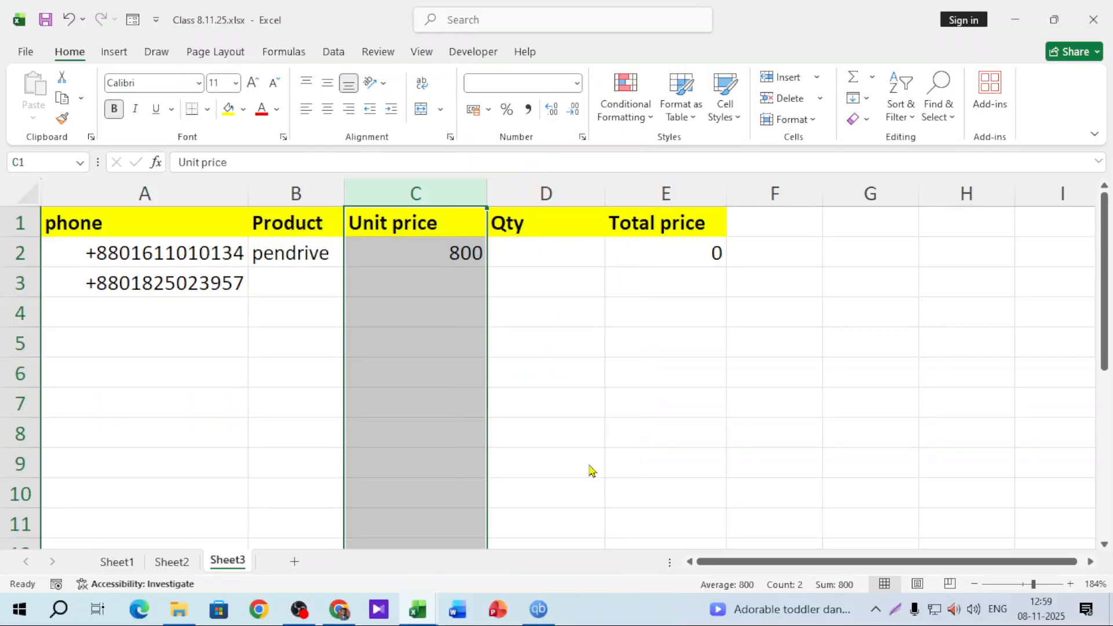
{"action": "left_click", "coordinate": [58, 233]}
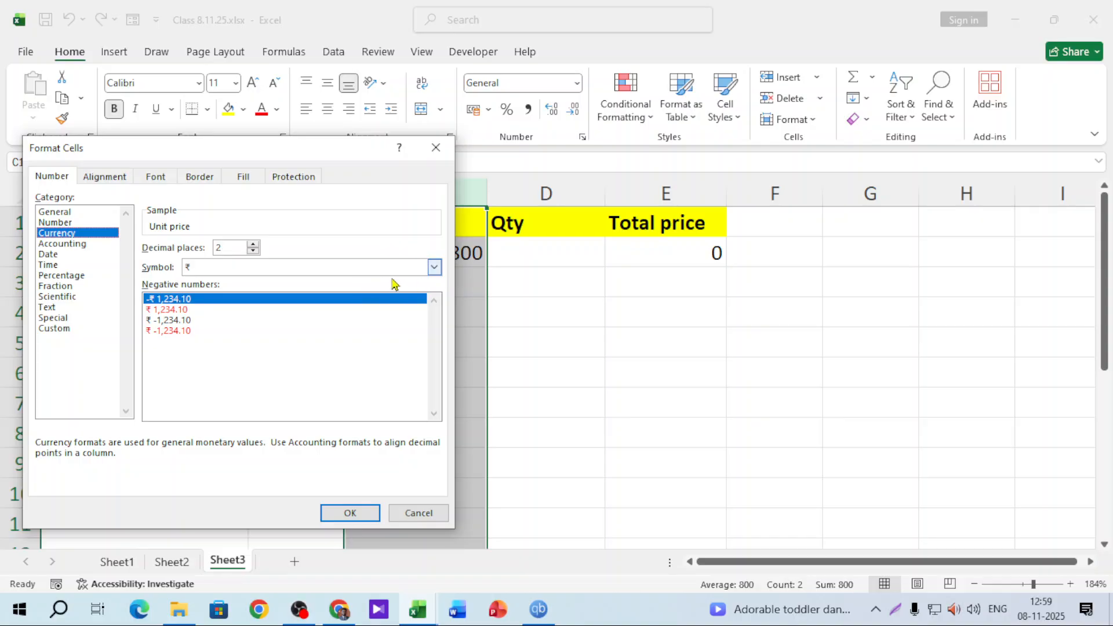
{"action": "left_click", "coordinate": [434, 267]}
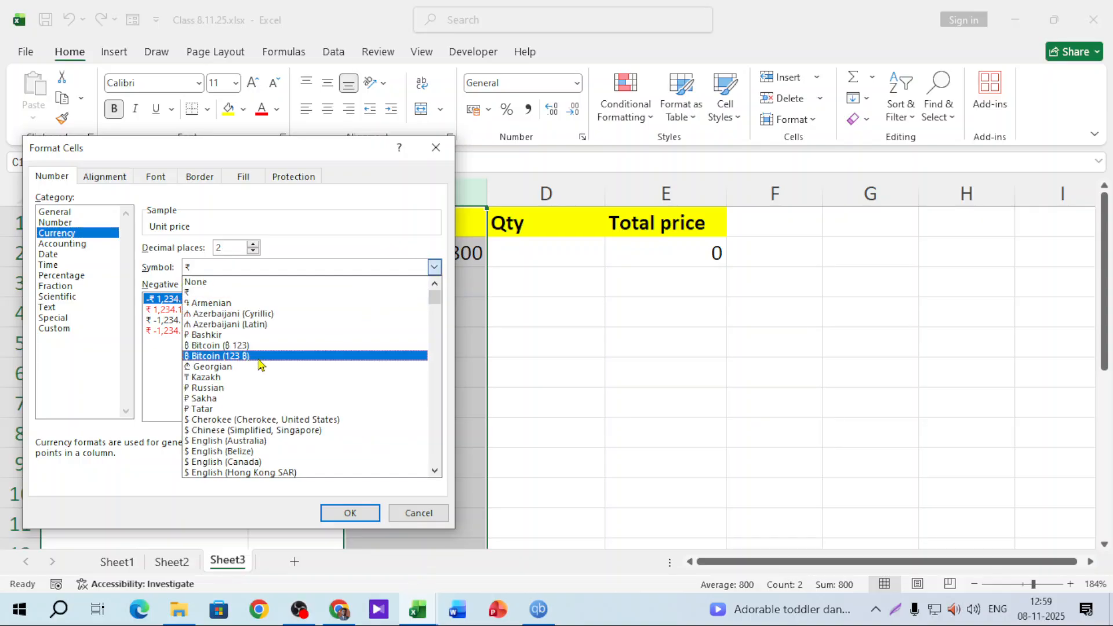
{"action": "scroll", "coordinate": [254, 388], "scroll_direction": "down", "scroll_amount": 3}
{"action": "scroll", "coordinate": [254, 388], "scroll_direction": "down", "scroll_amount": 2}
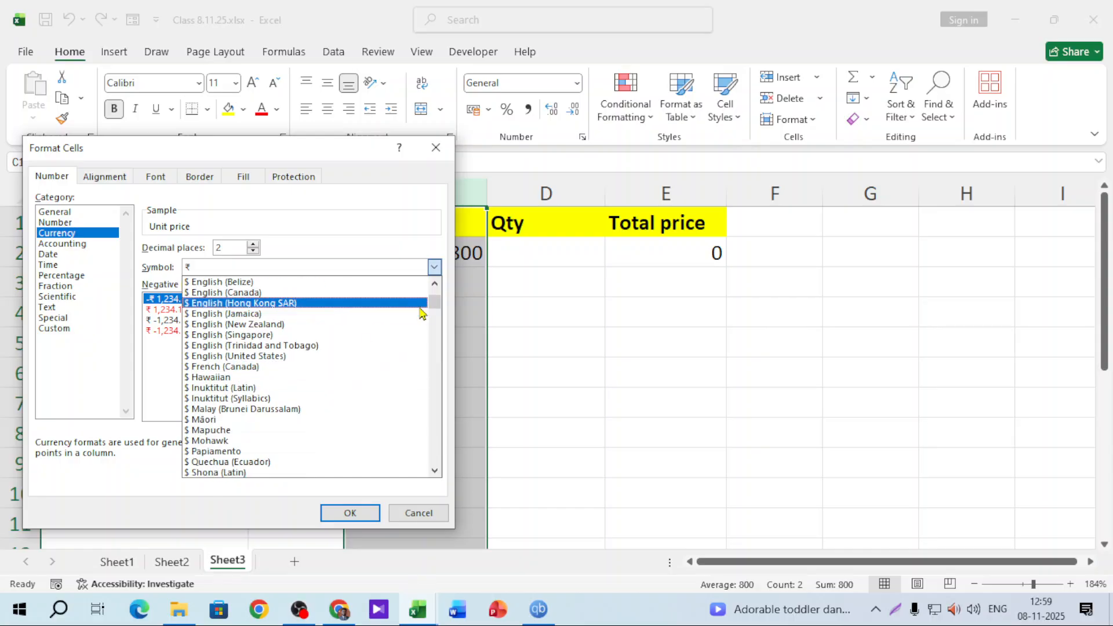
{"action": "left_click_drag", "start_coordinate": [433, 306], "coordinate": [433, 344]}
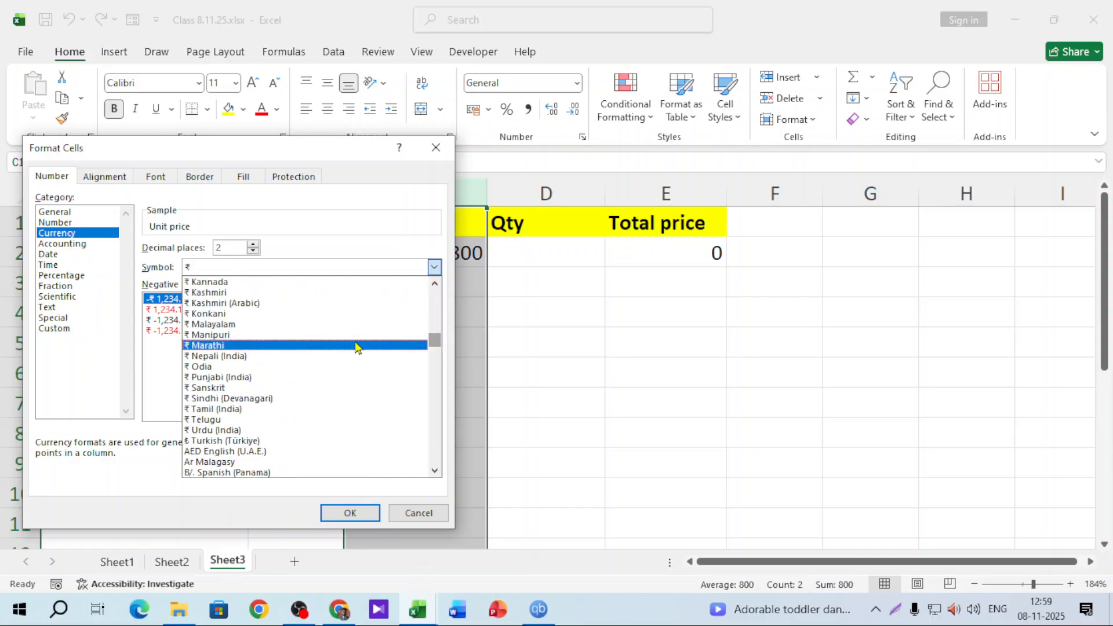
{"action": "scroll", "coordinate": [231, 404], "scroll_direction": "down", "scroll_amount": 6}
{"action": "scroll", "coordinate": [397, 318], "scroll_direction": "down", "scroll_amount": 2}
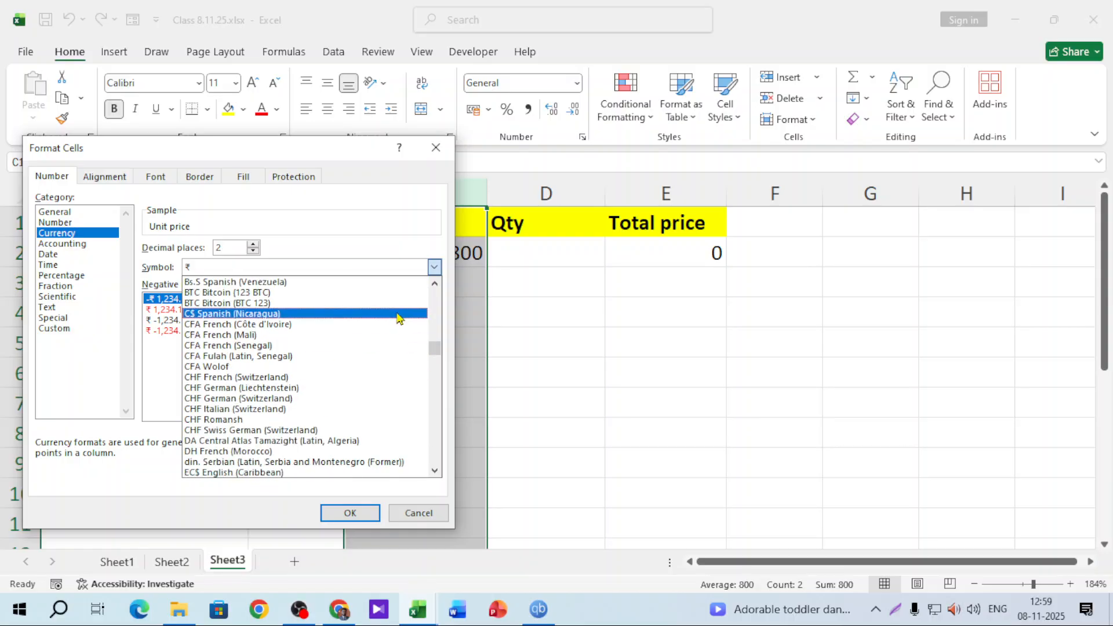
{"action": "left_click_drag", "start_coordinate": [437, 353], "coordinate": [449, 302]}
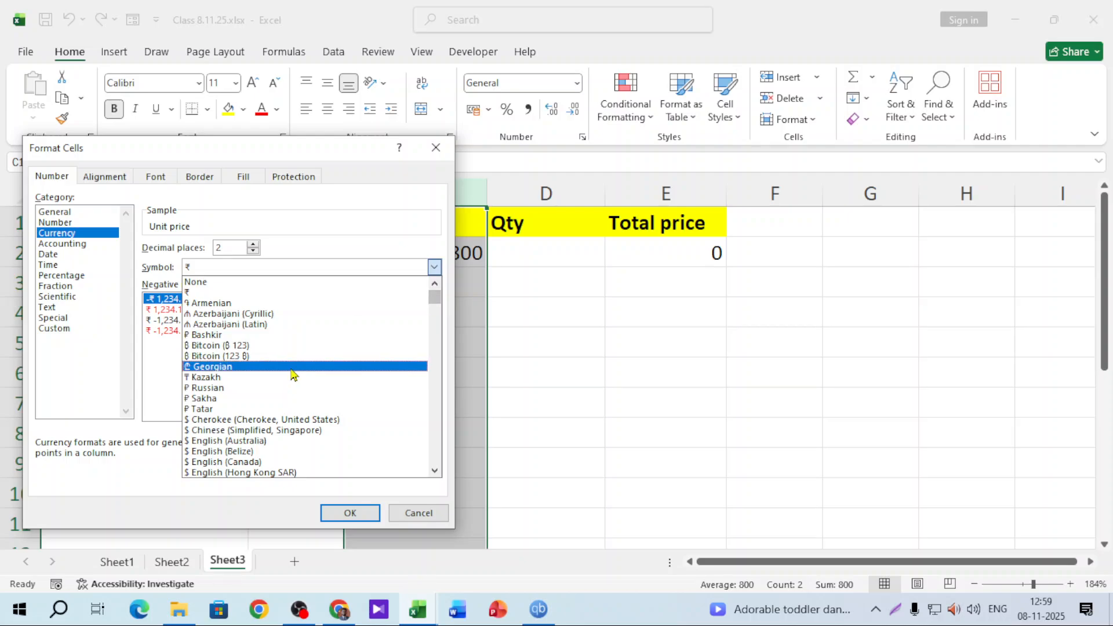
{"action": "scroll", "coordinate": [267, 392], "scroll_direction": "down", "scroll_amount": 1}
{"action": "scroll", "coordinate": [267, 393], "scroll_direction": "down", "scroll_amount": 7}
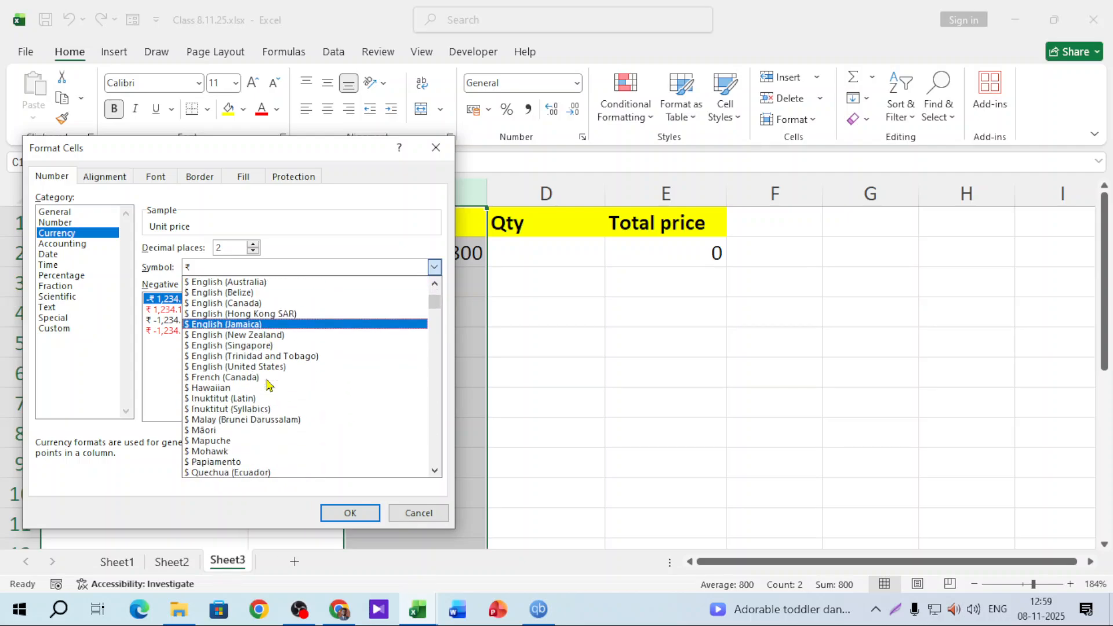
{"action": "scroll", "coordinate": [267, 382], "scroll_direction": "down", "scroll_amount": 4}
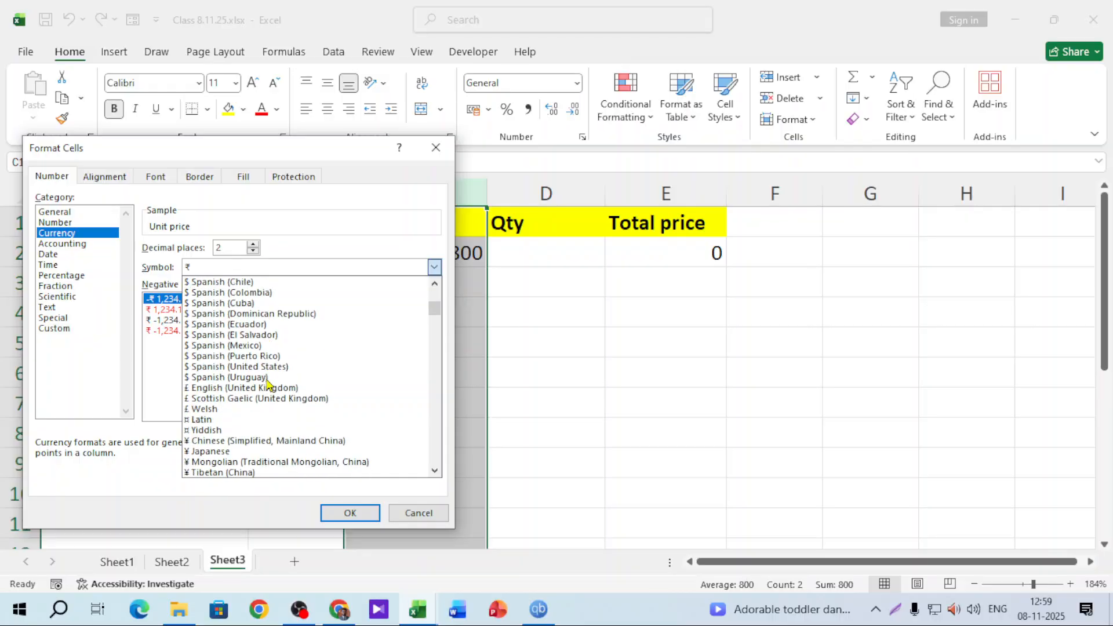
{"action": "scroll", "coordinate": [267, 382], "scroll_direction": "down", "scroll_amount": 4}
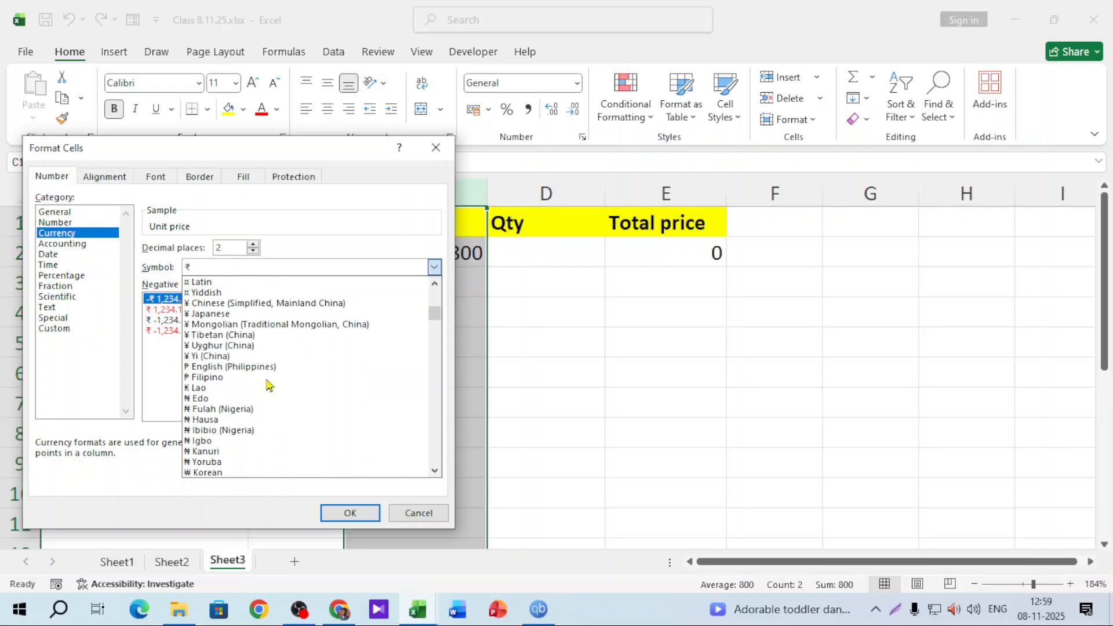
{"action": "scroll", "coordinate": [268, 386], "scroll_direction": "down", "scroll_amount": 2}
{"action": "scroll", "coordinate": [269, 385], "scroll_direction": "down", "scroll_amount": 13}
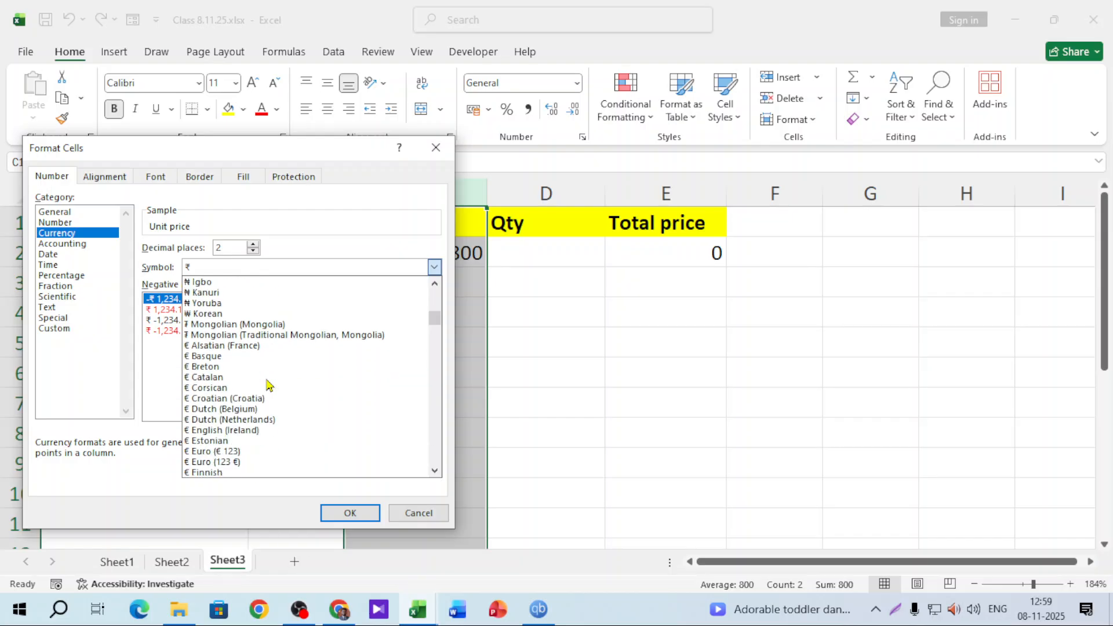
{"action": "scroll", "coordinate": [268, 383], "scroll_direction": "down", "scroll_amount": 6}
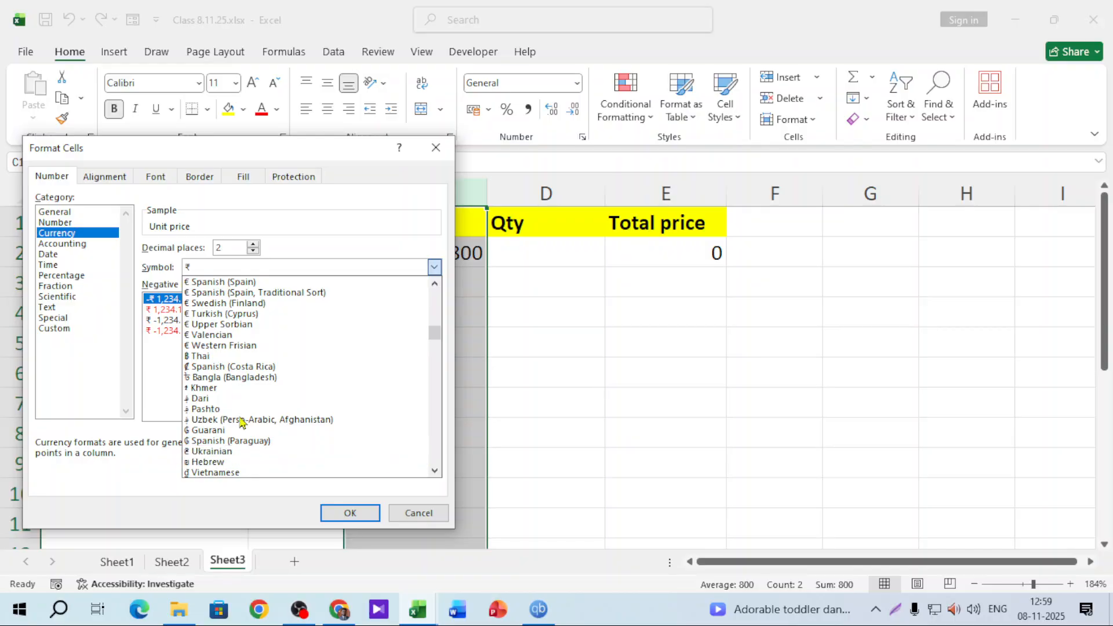
{"action": "left_click", "coordinate": [241, 378]}
{"action": "left_click", "coordinate": [350, 513]}
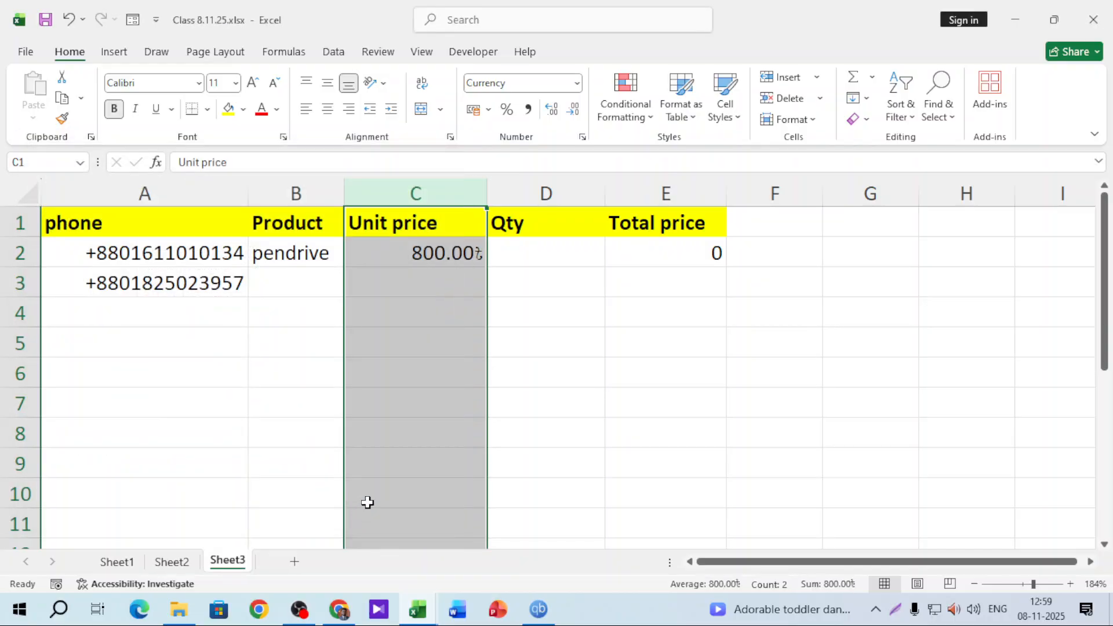
Enter 500 as the unit price in C3
{"action": "left_click", "coordinate": [459, 281]}
{"action": "type", "text": "500"}
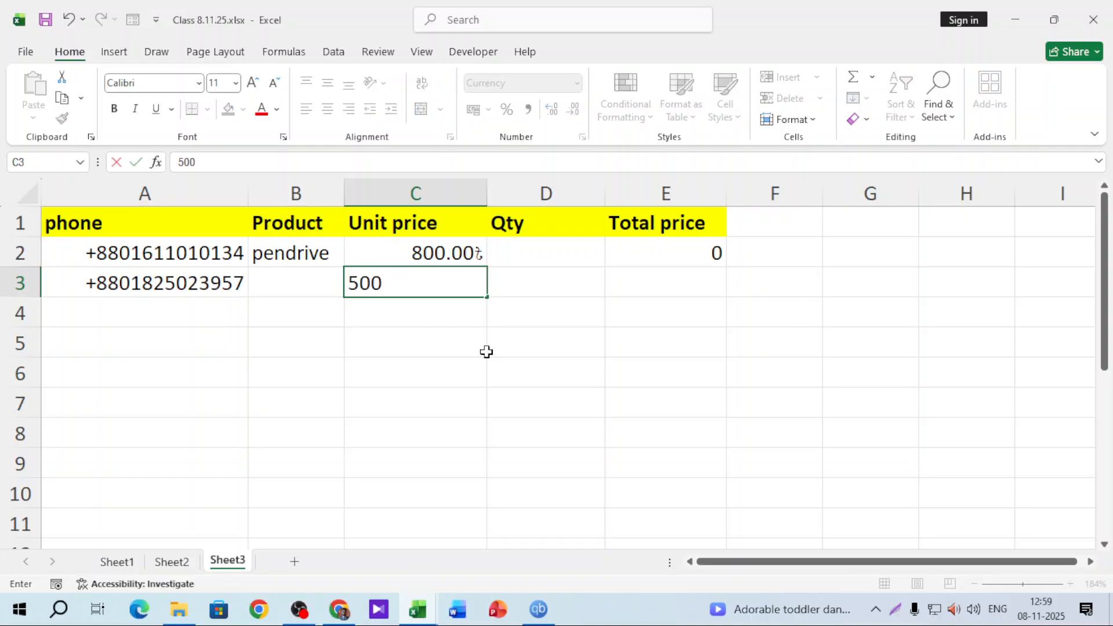
{"action": "key", "text": "Return"}
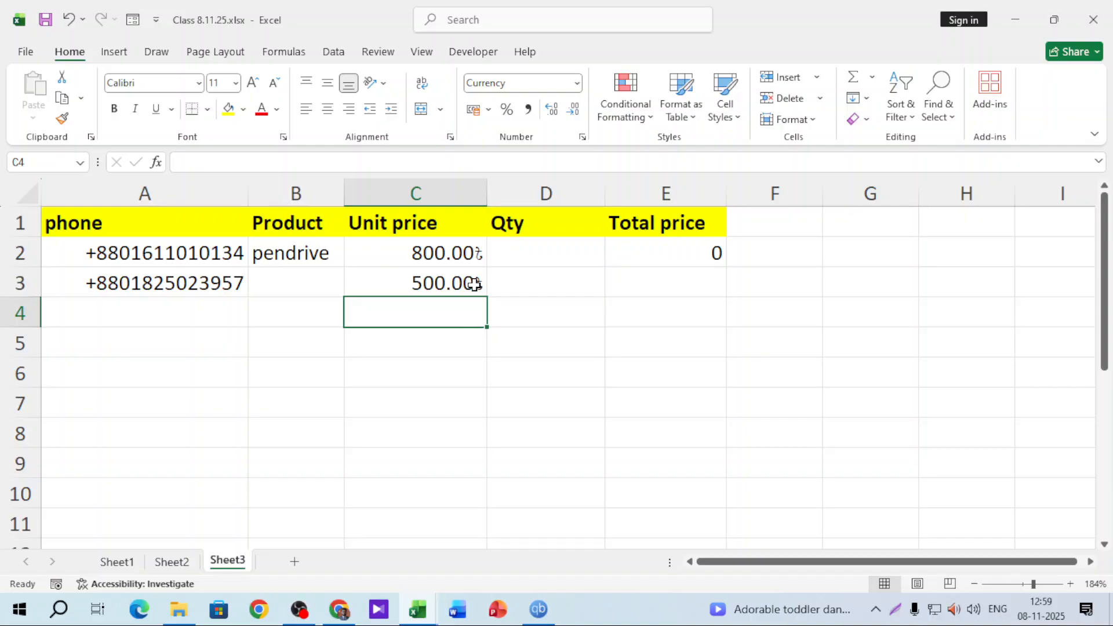
Replace column C's format with the custom code #,##0.00 "টাকা"
{"action": "left_click", "coordinate": [458, 195]}
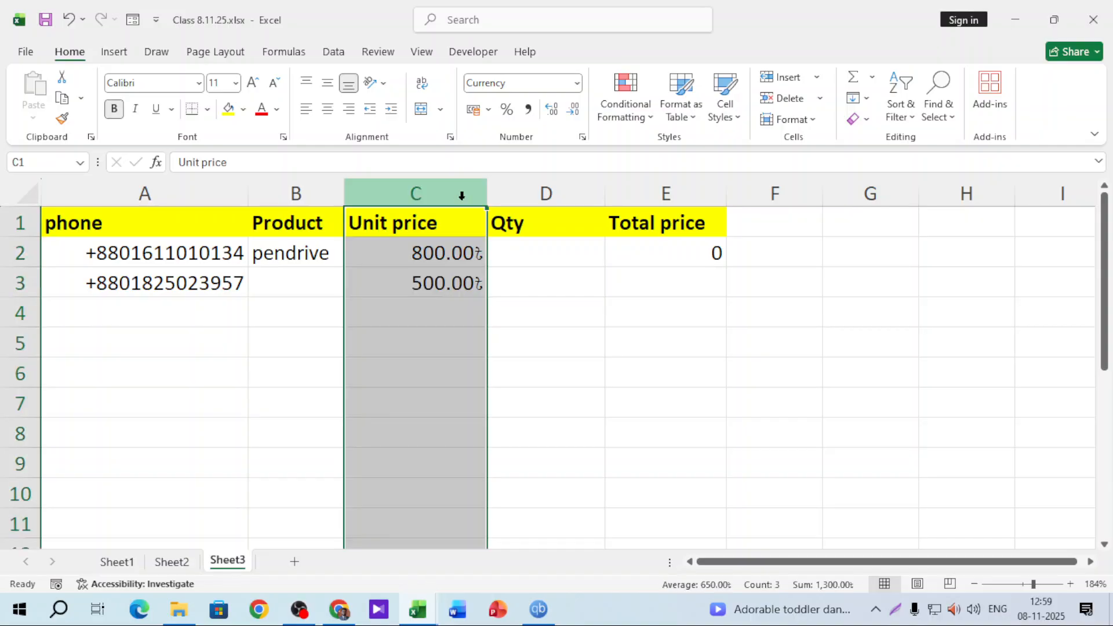
{"action": "left_click", "coordinate": [577, 83]}
{"action": "left_click", "coordinate": [548, 460]}
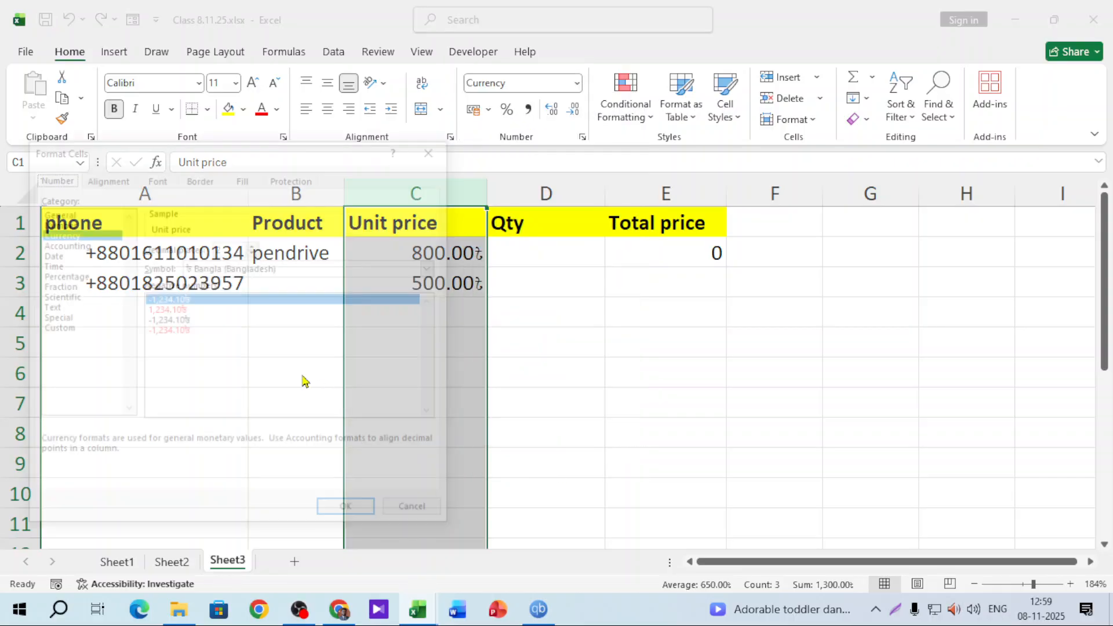
{"action": "left_click", "coordinate": [78, 329]}
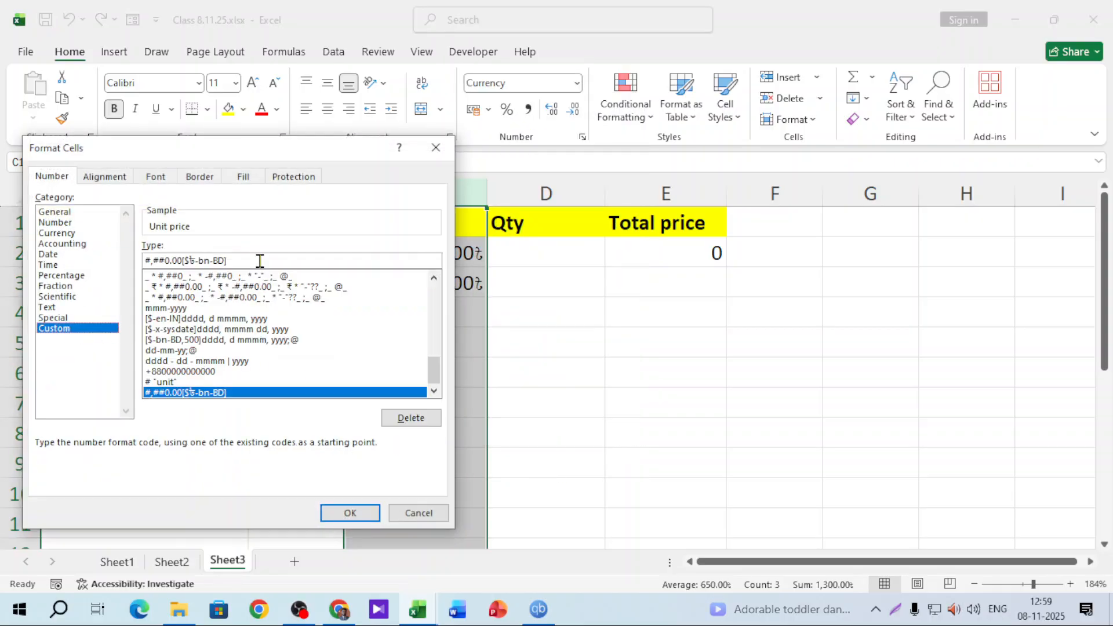
{"action": "left_click_drag", "start_coordinate": [259, 259], "coordinate": [68, 246]}
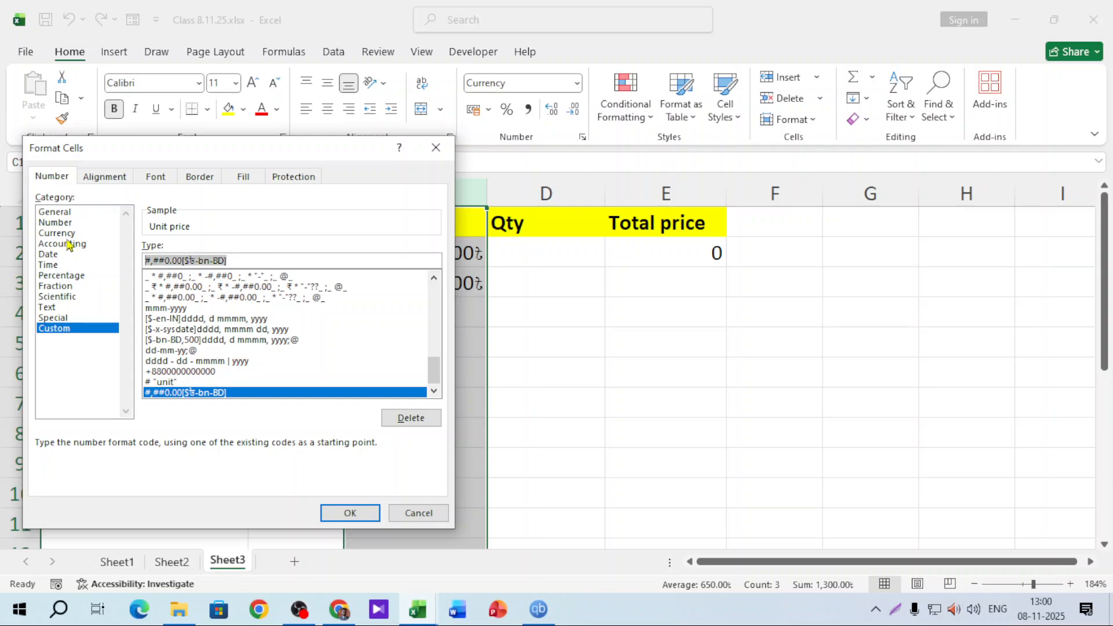
{"action": "key", "text": "BackSpace"}
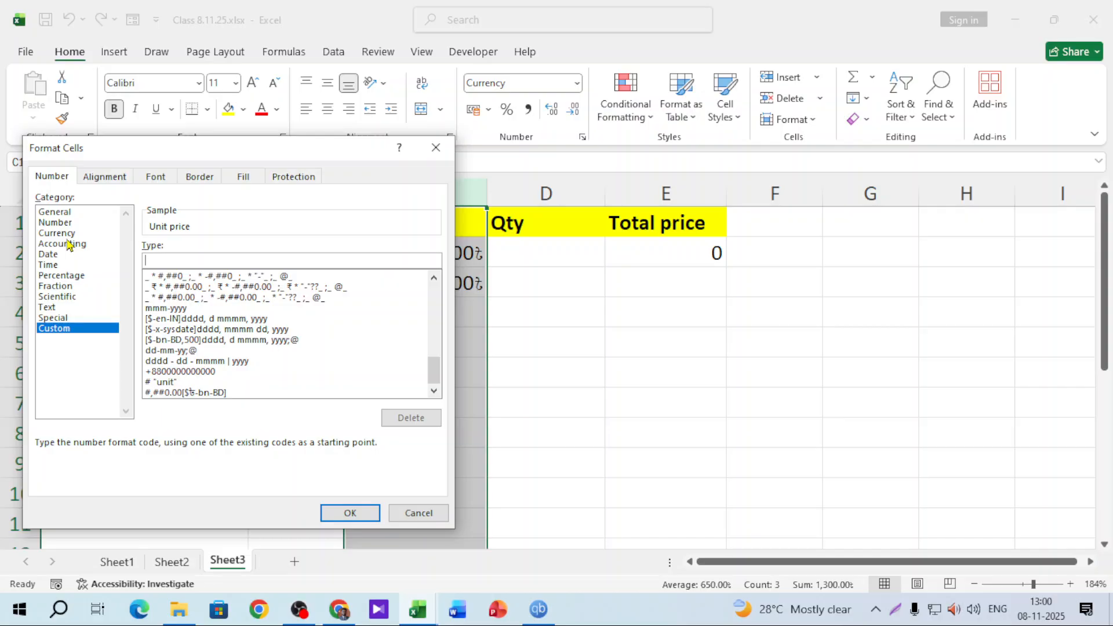
{"action": "type", "text": "#,"}
{"action": "type", "text": "##"}
{"action": "type", "text": "0.00"}
{"action": "type", "text": "\""}
{"action": "type", "text": "Taka"}
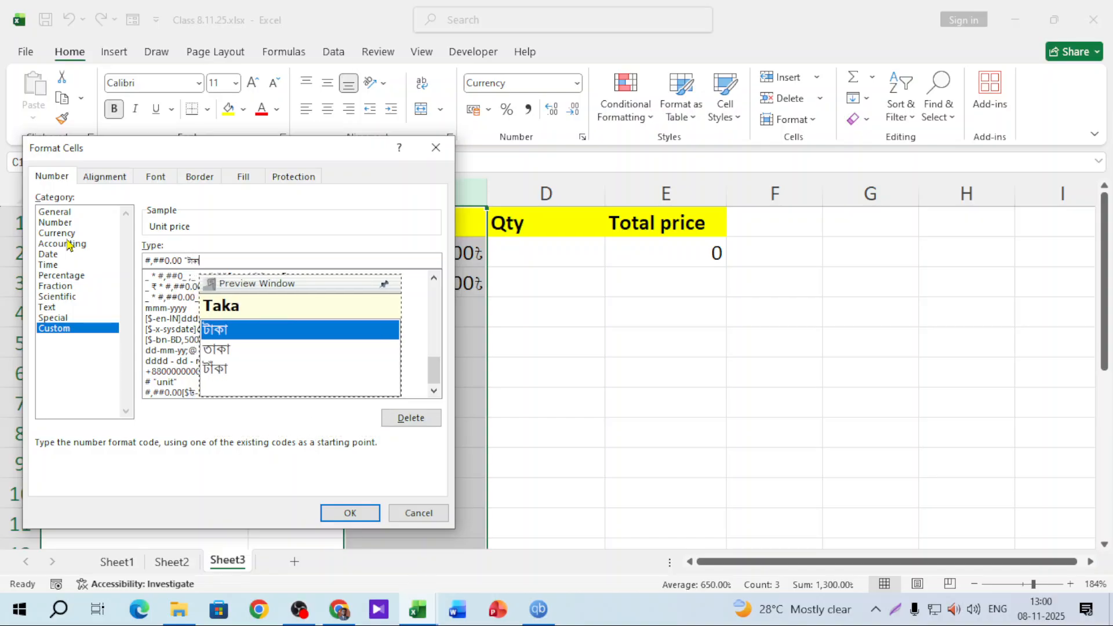
{"action": "type", "text": "\""}
{"action": "left_click", "coordinate": [209, 294]}
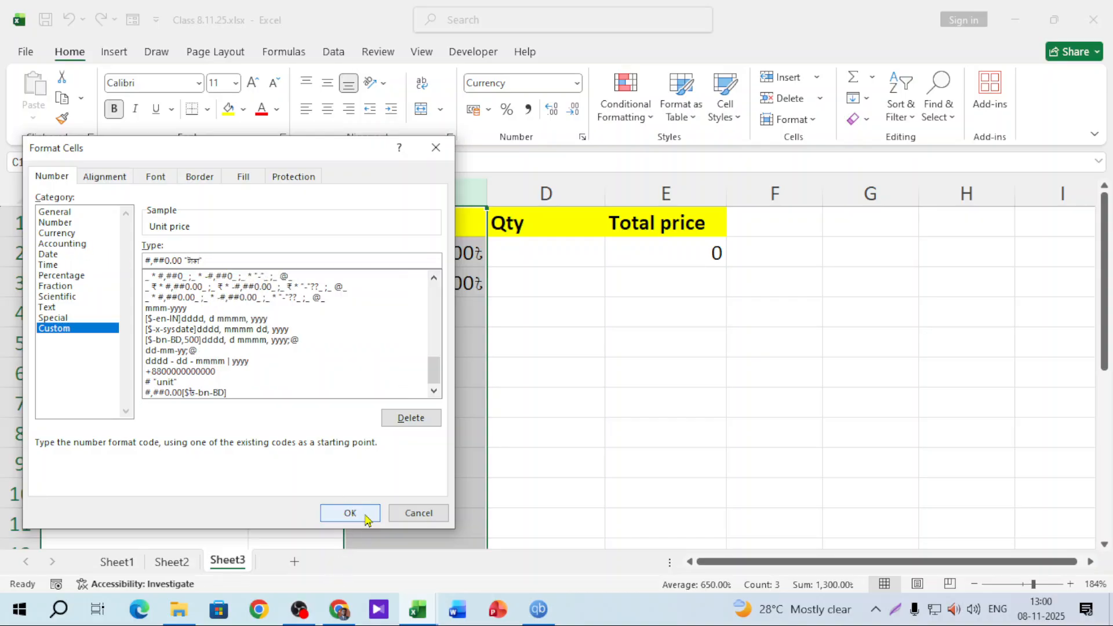
{"action": "left_click", "coordinate": [353, 513]}
{"action": "left_click", "coordinate": [458, 313]}
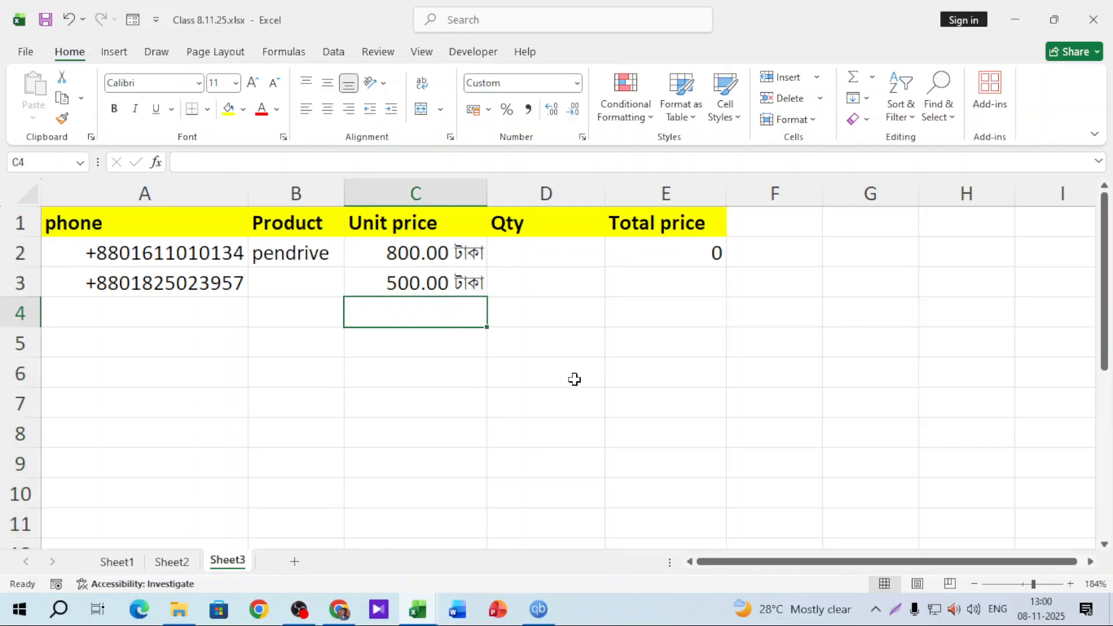
{"action": "type", "text": "8010"}
{"action": "key", "text": "Return"}
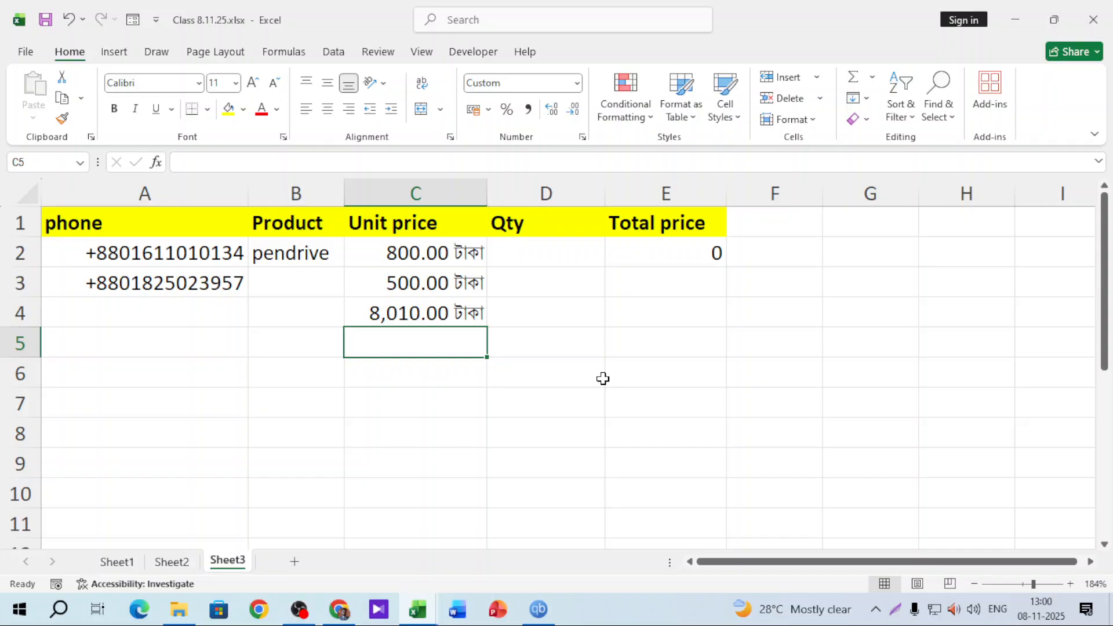
{"action": "key", "text": "ctrl+z"}
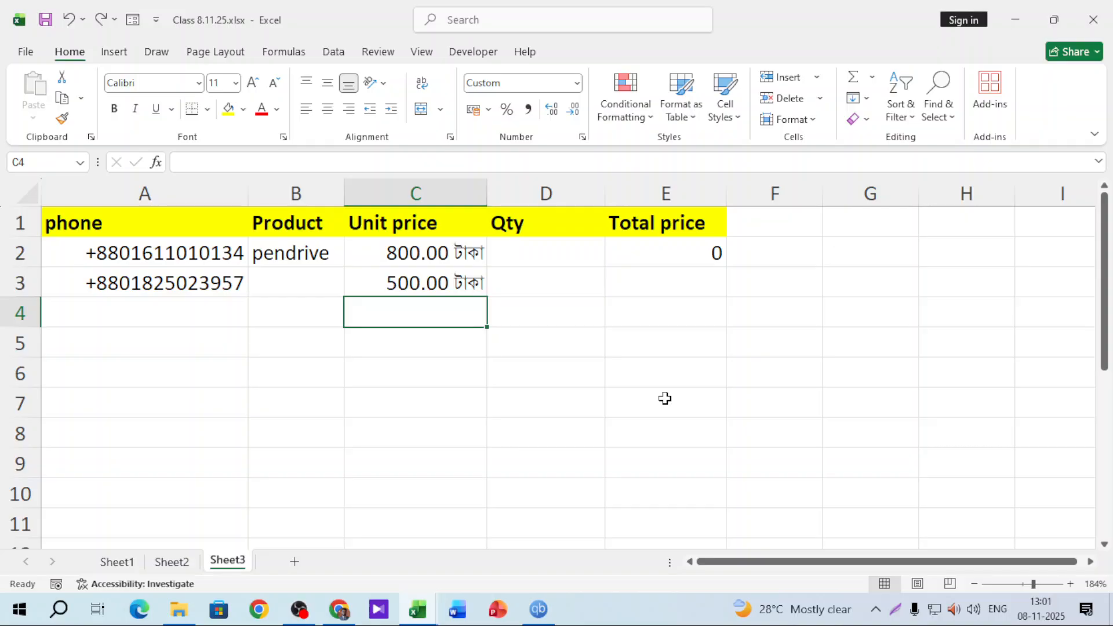
{"action": "left_click", "coordinate": [460, 234]}
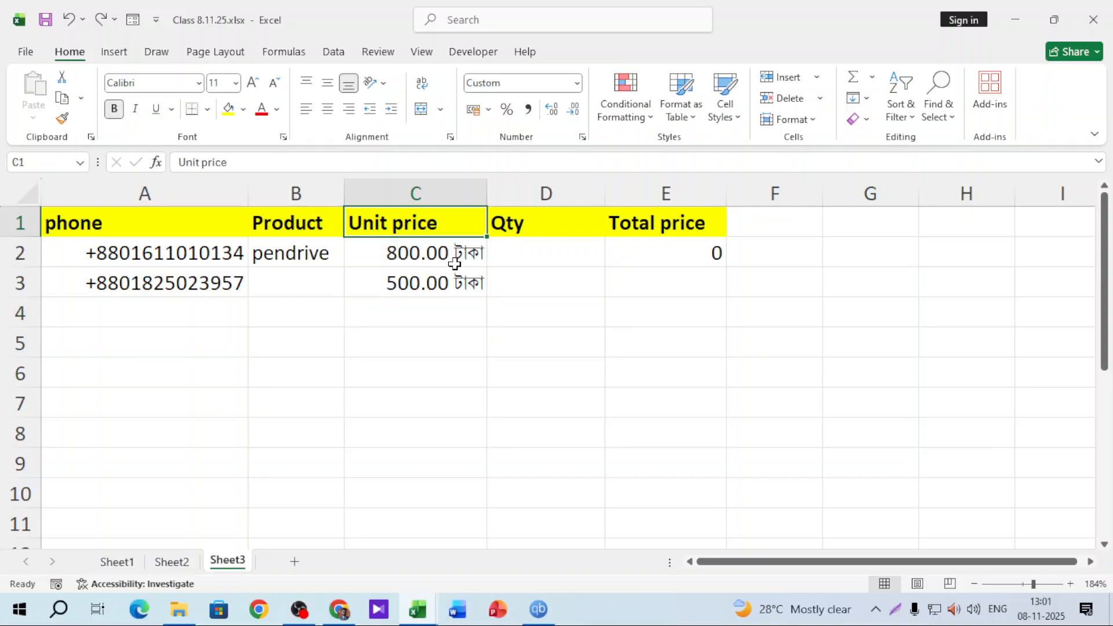
{"action": "left_click", "coordinate": [454, 264]}
{"action": "left_click", "coordinate": [455, 281]}
{"action": "left_click", "coordinate": [567, 249]}
{"action": "left_click", "coordinate": [672, 253]}
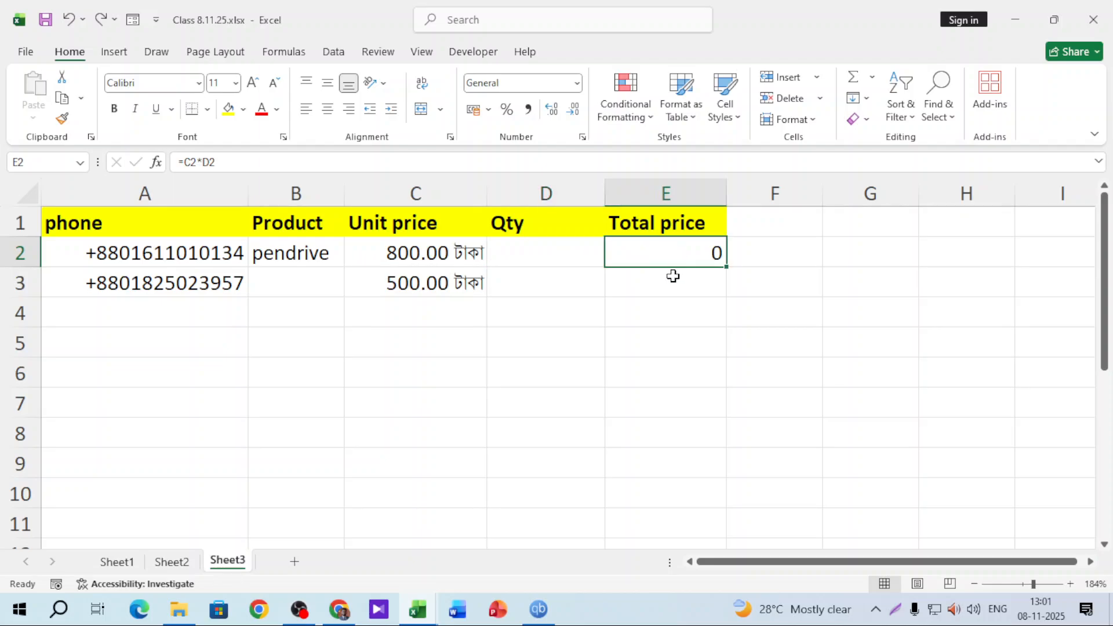
{"action": "left_click", "coordinate": [671, 279]}
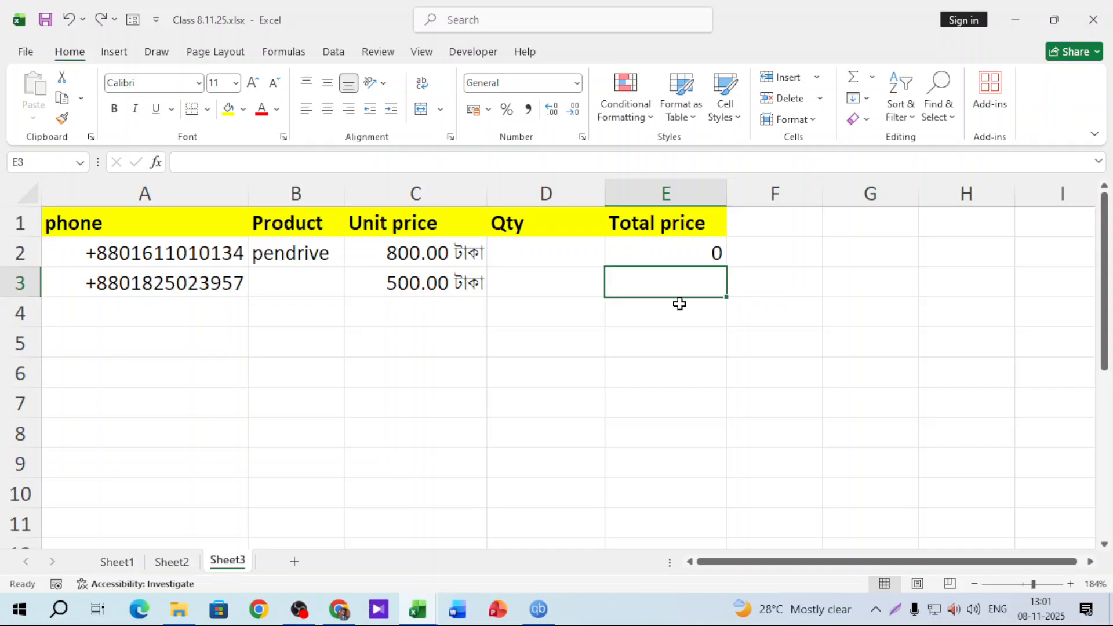
Enter 12, -12 and 0 in G1:G3 and a sample name in G4
{"action": "left_click", "coordinate": [847, 231]}
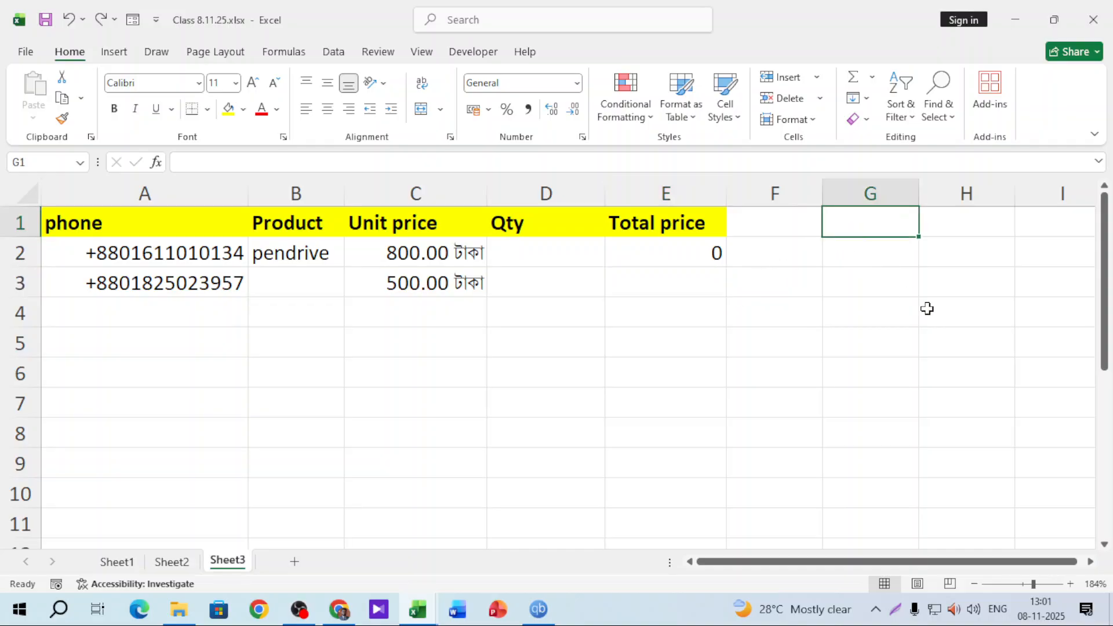
{"action": "type", "text": "12"}
{"action": "key", "text": "Return"}
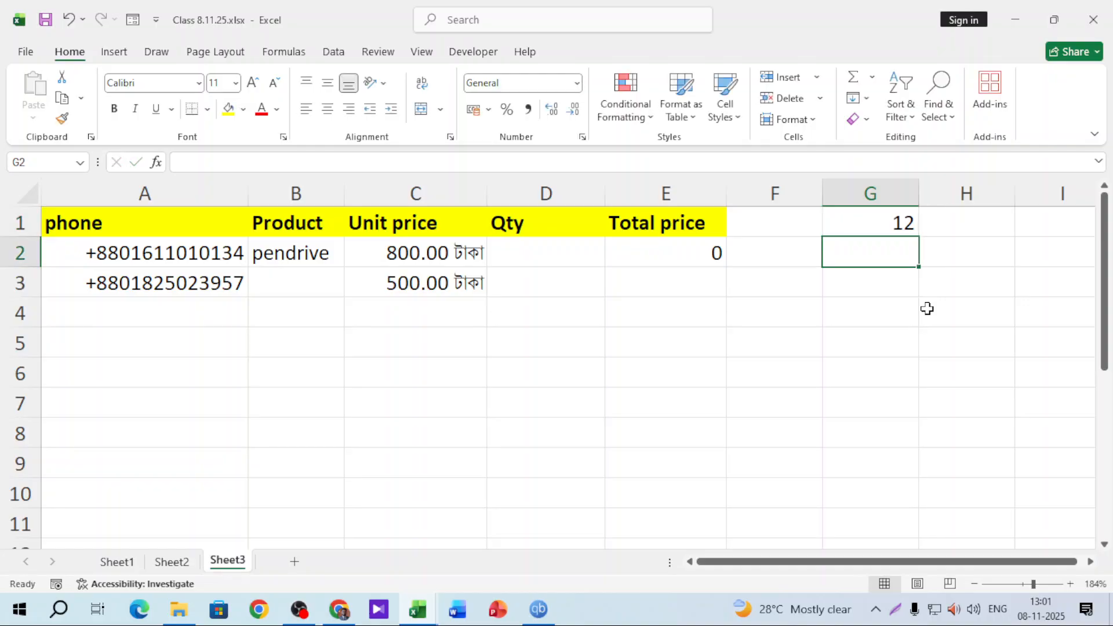
{"action": "type", "text": "-12"}
{"action": "key", "text": "Return"}
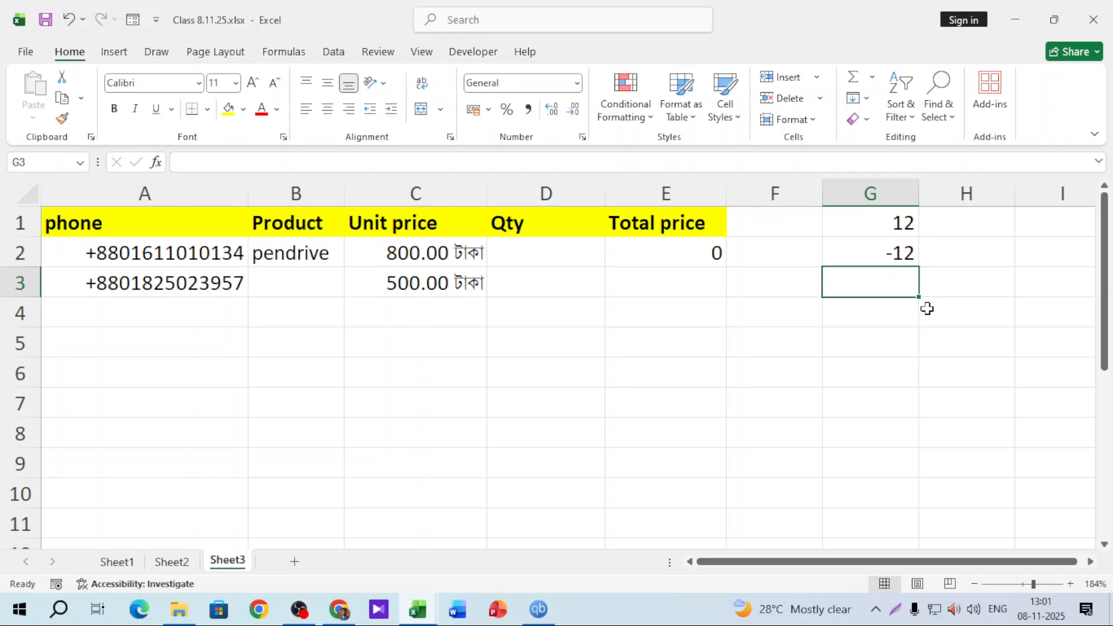
{"action": "type", "text": "0"}
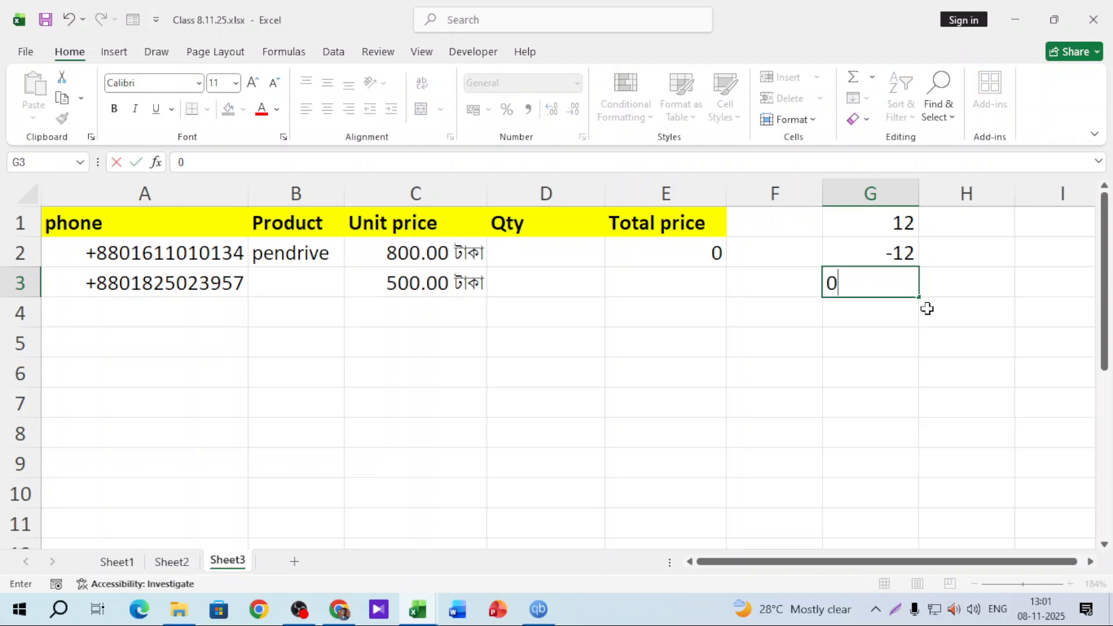
{"action": "key", "text": "Return"}
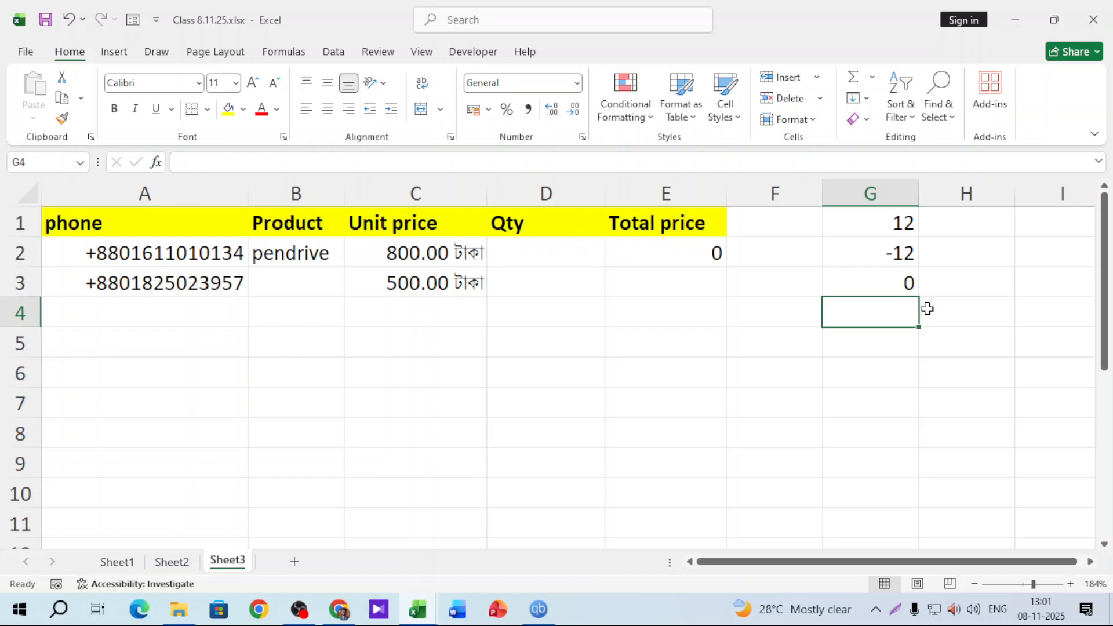
{"action": "type", "text": "sakib"}
{"action": "key", "text": "Return"}
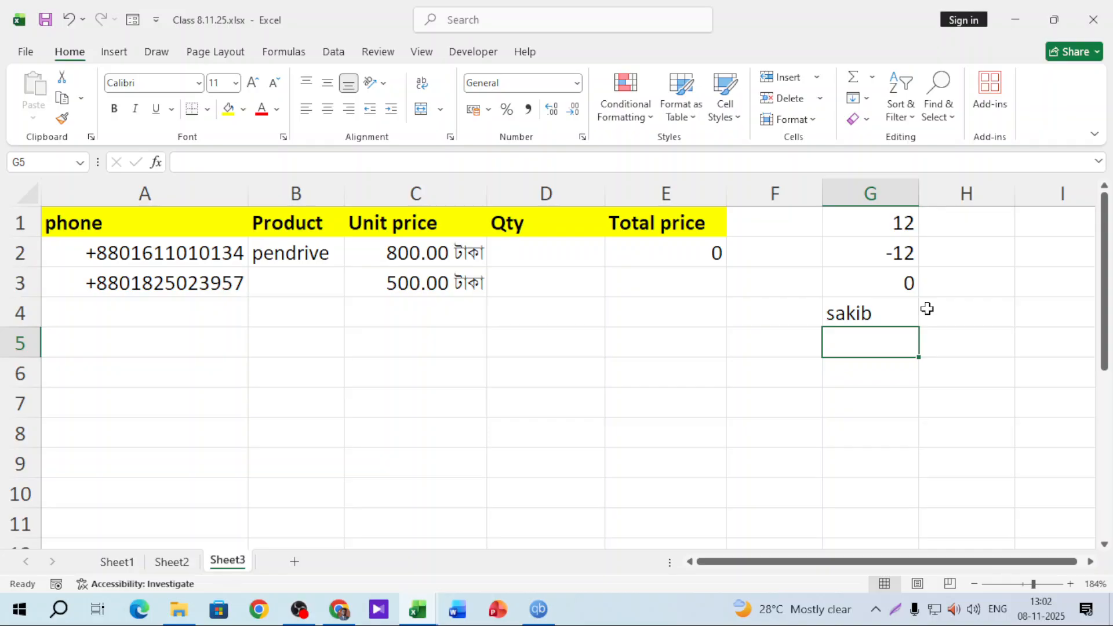
Launch Notepad from Windows search and enlarge its text
{"action": "left_click", "coordinate": [60, 608]}
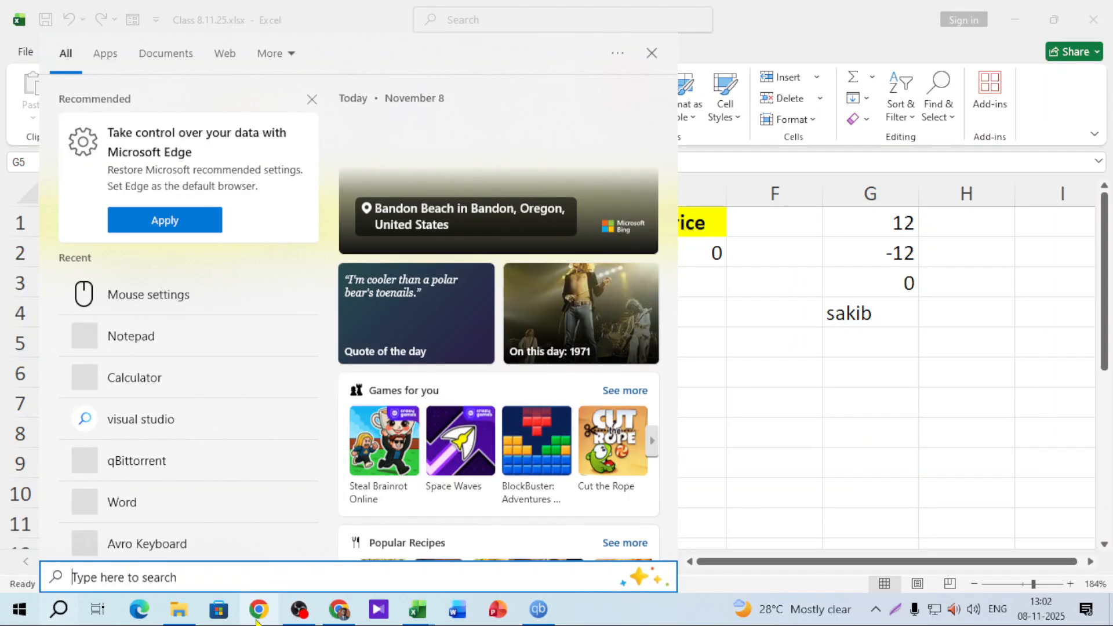
{"action": "type", "text": "note"}
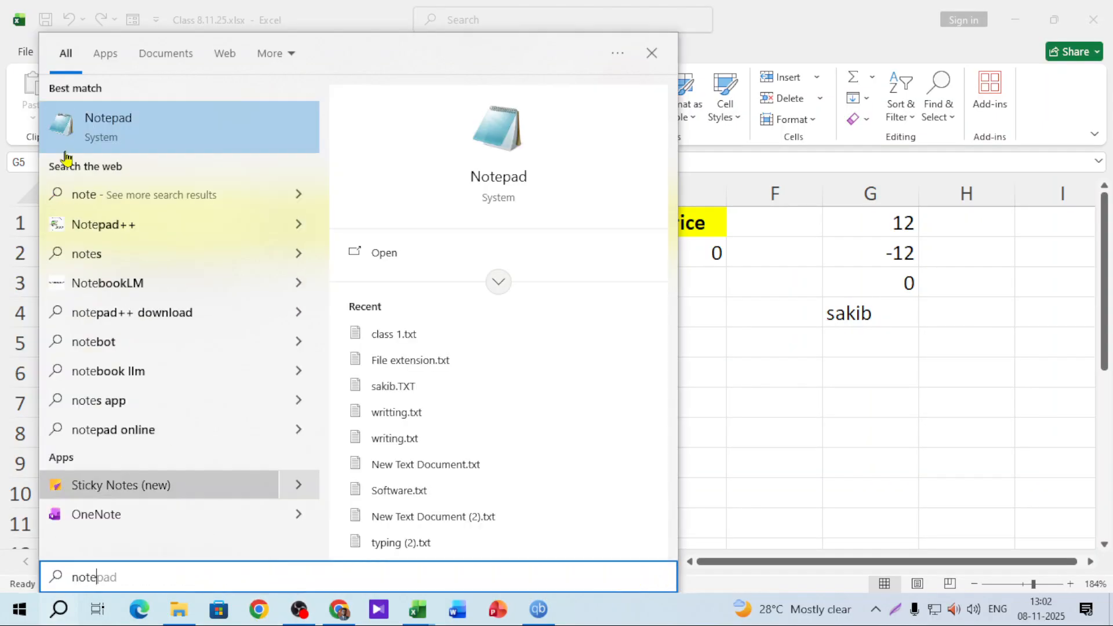
{"action": "left_click", "coordinate": [87, 128]}
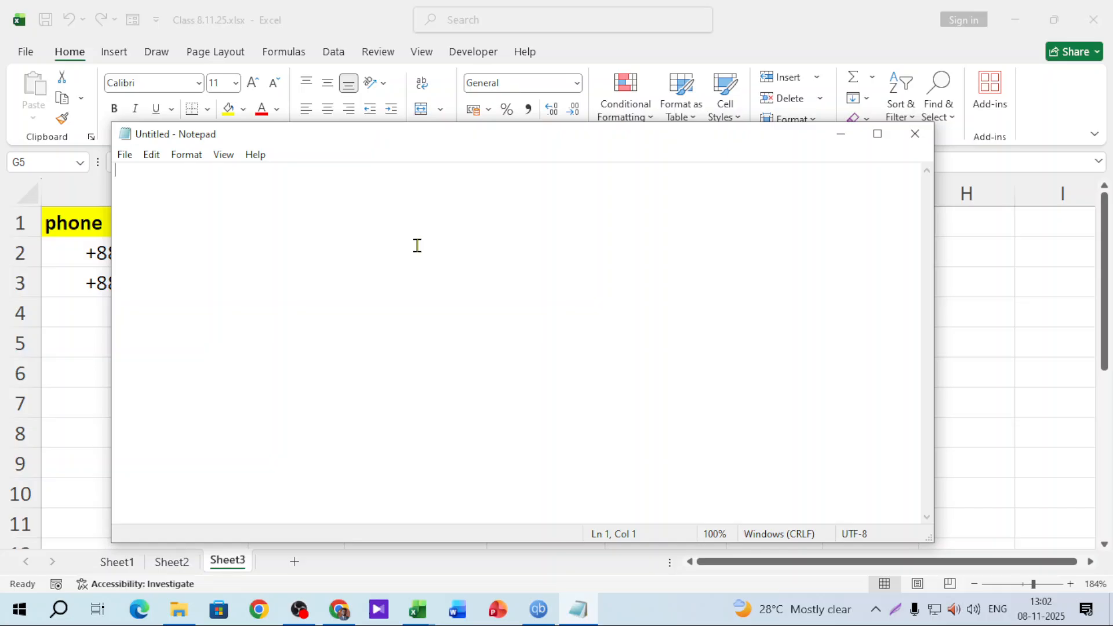
{"action": "scroll", "coordinate": [416, 245], "scroll_direction": "up", "scroll_amount": 15}
Type the lines general;general;general;general, positive;negative;zero;text and #;-#;0;@
{"action": "type", "text": "Gen"}
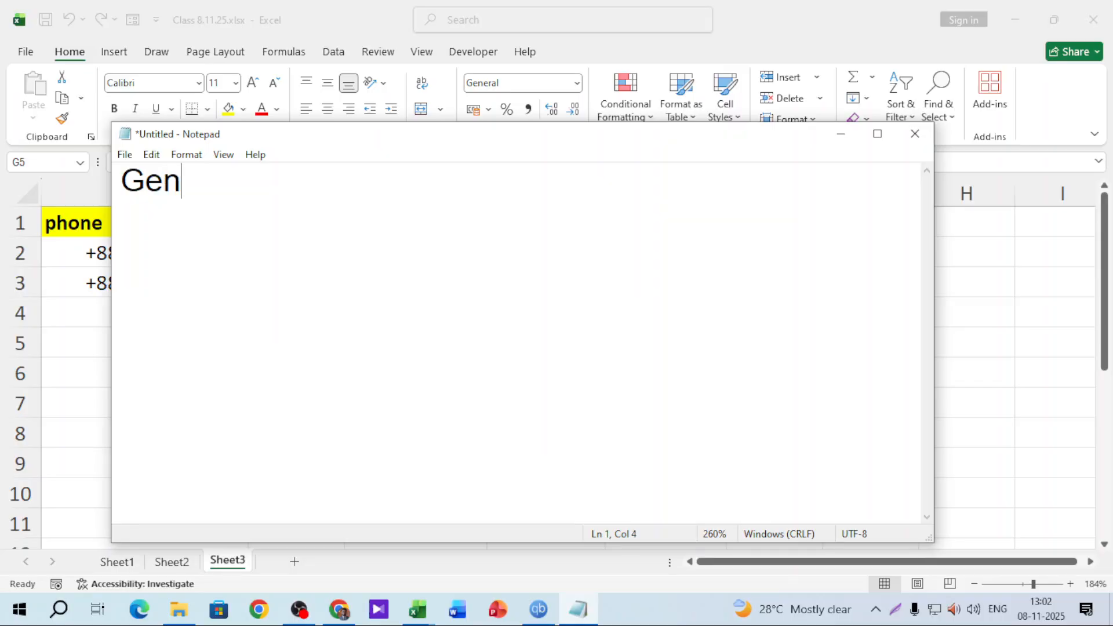
{"action": "key", "text": "BackSpace"}
{"action": "key", "text": "BackSpace"}
{"action": "key", "text": "BackSpace"}
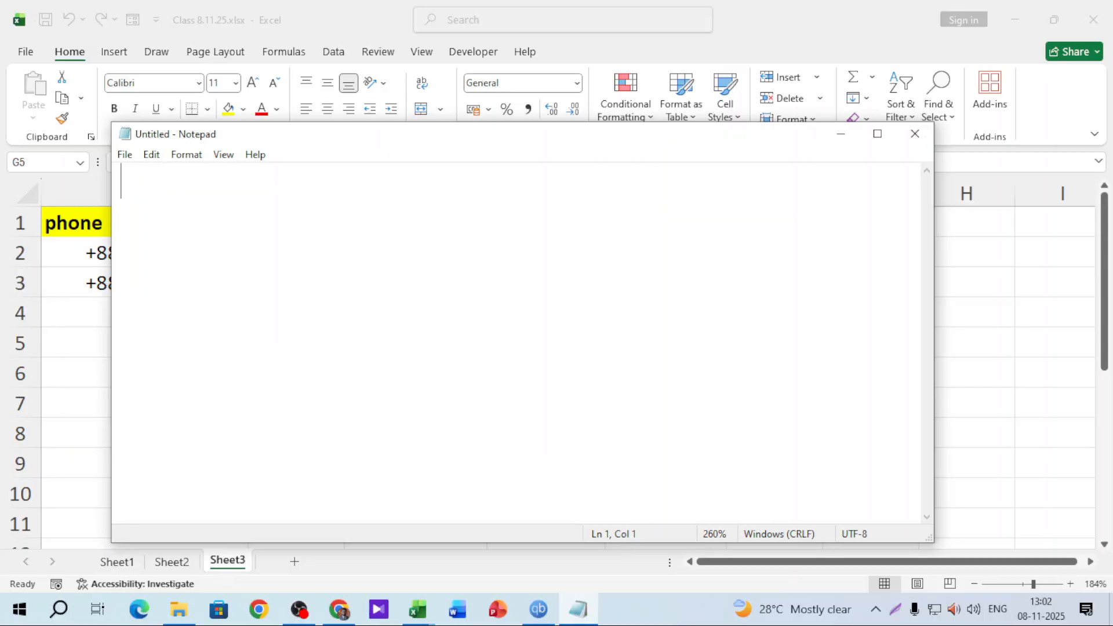
{"action": "type", "text": "ge"}
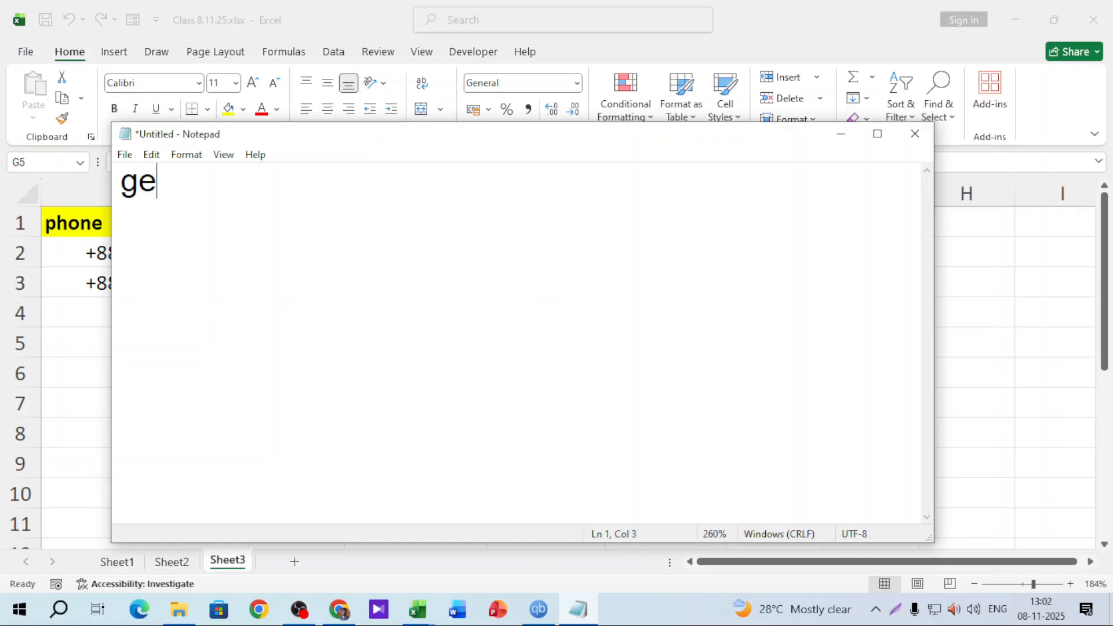
{"action": "type", "text": "neral"}
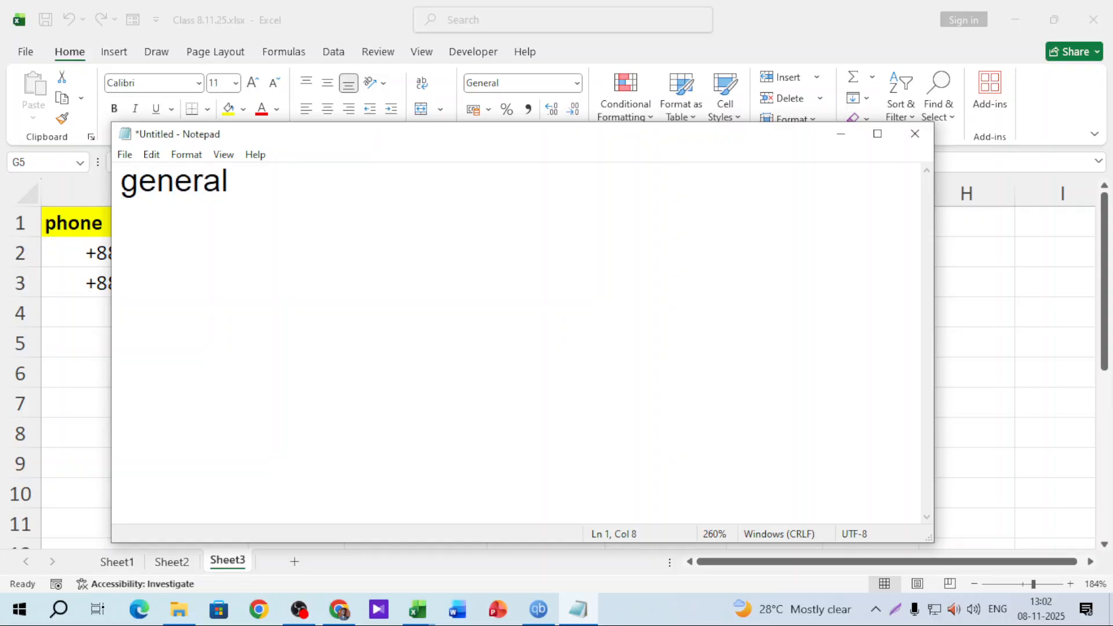
{"action": "type", "text": ";gen"}
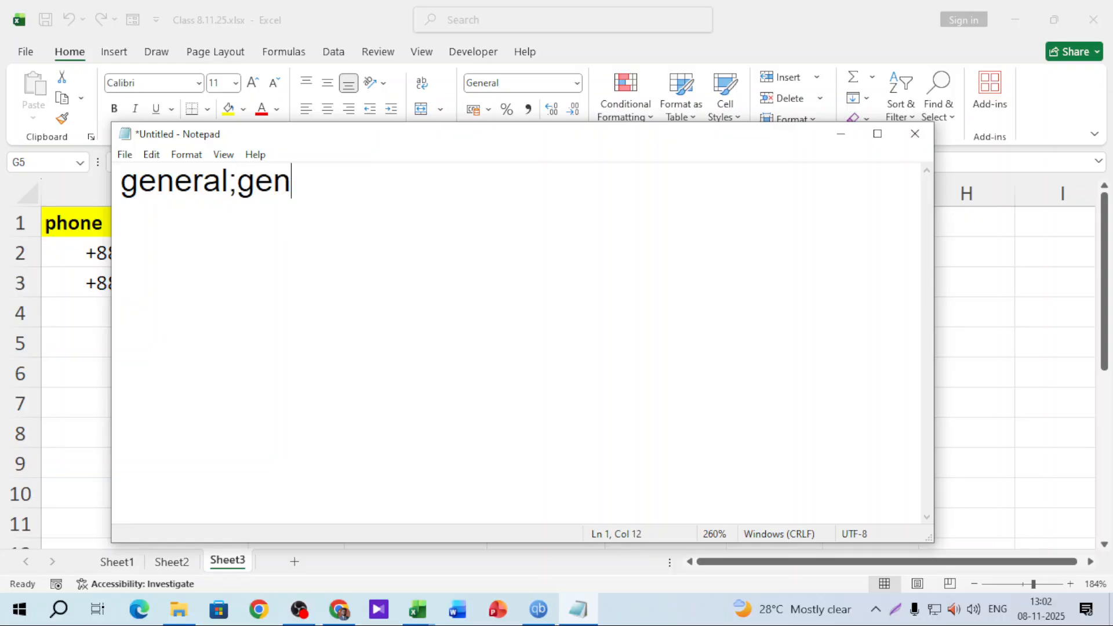
{"action": "type", "text": "eral;"}
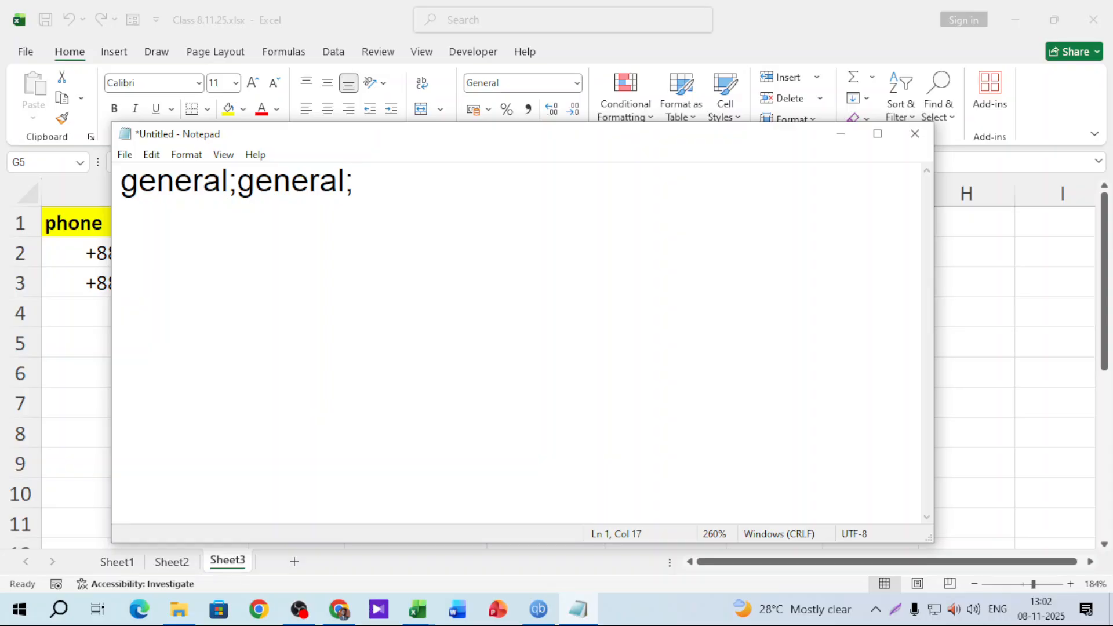
{"action": "type", "text": "z"}
{"action": "key", "text": "BackSpace"}
{"action": "type", "text": "general;"}
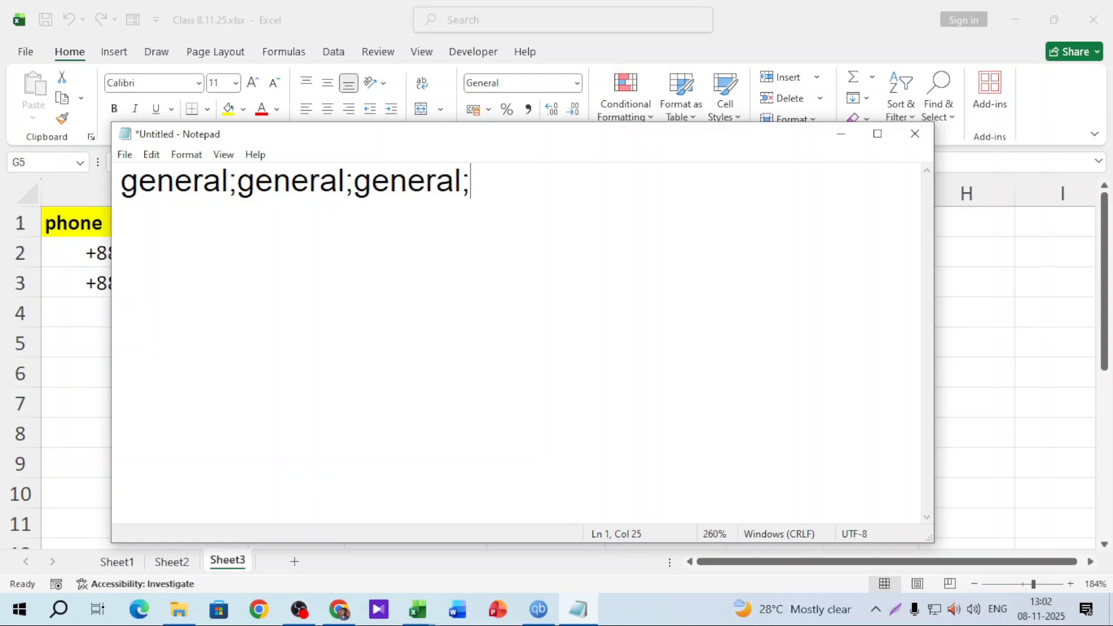
{"action": "type", "text": "general"}
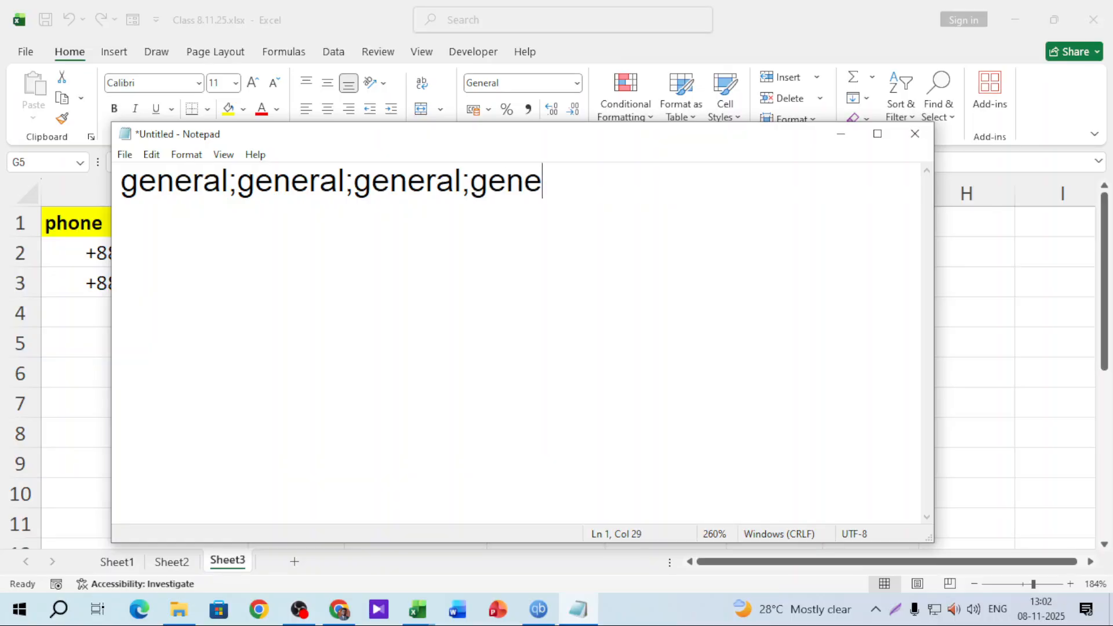
{"action": "key", "text": "Return"}
{"action": "type", "text": "pos"}
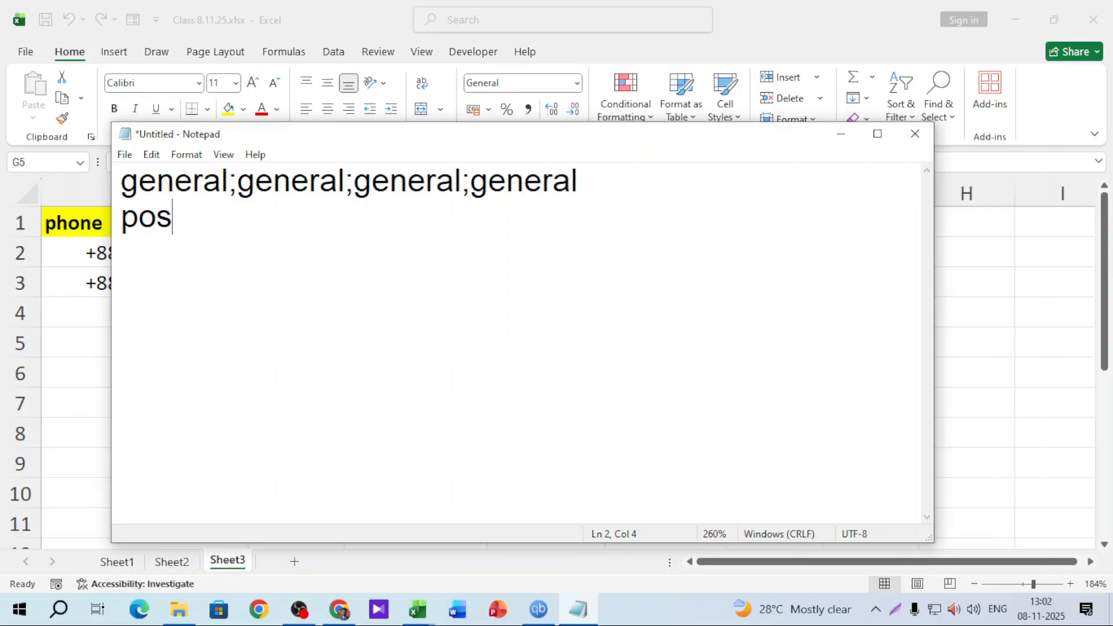
{"action": "type", "text": "itive;"}
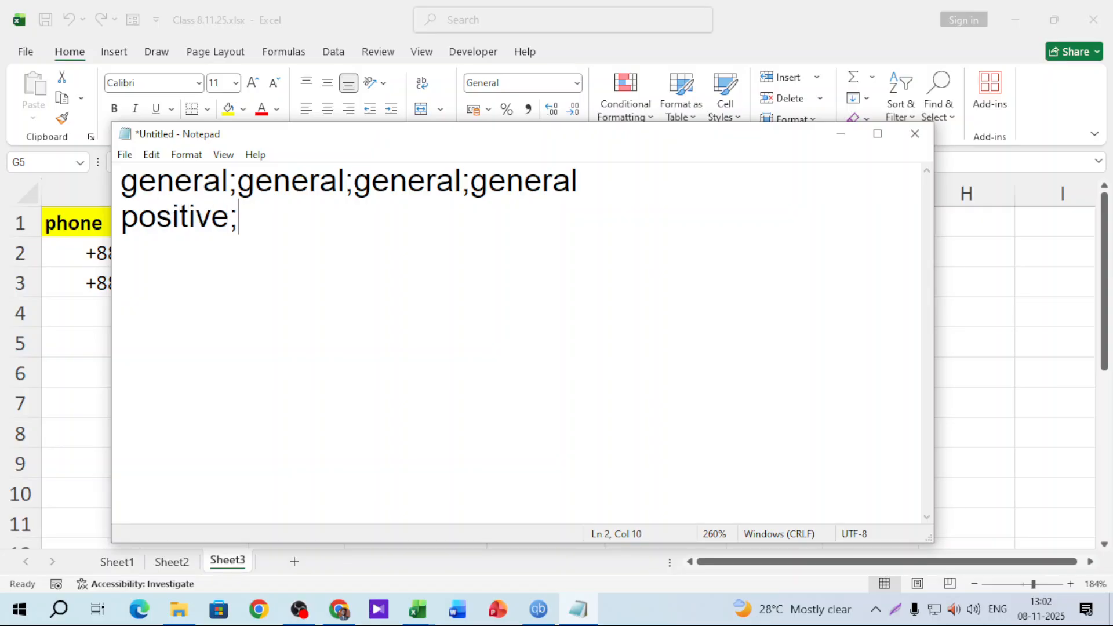
{"action": "type", "text": "negativ"}
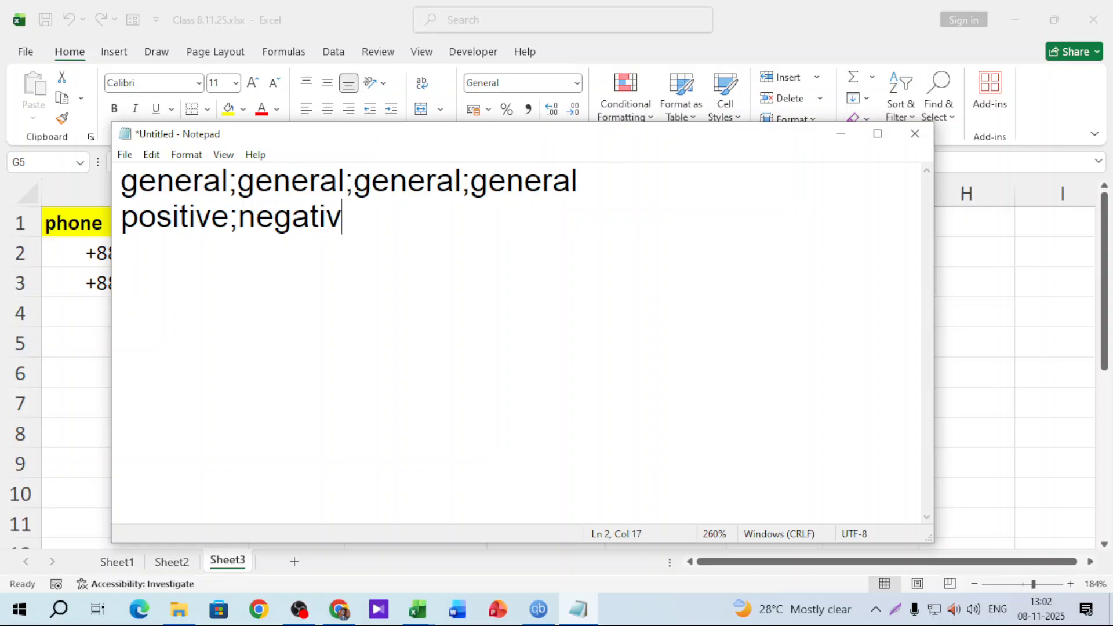
{"action": "type", "text": "e;zero;"}
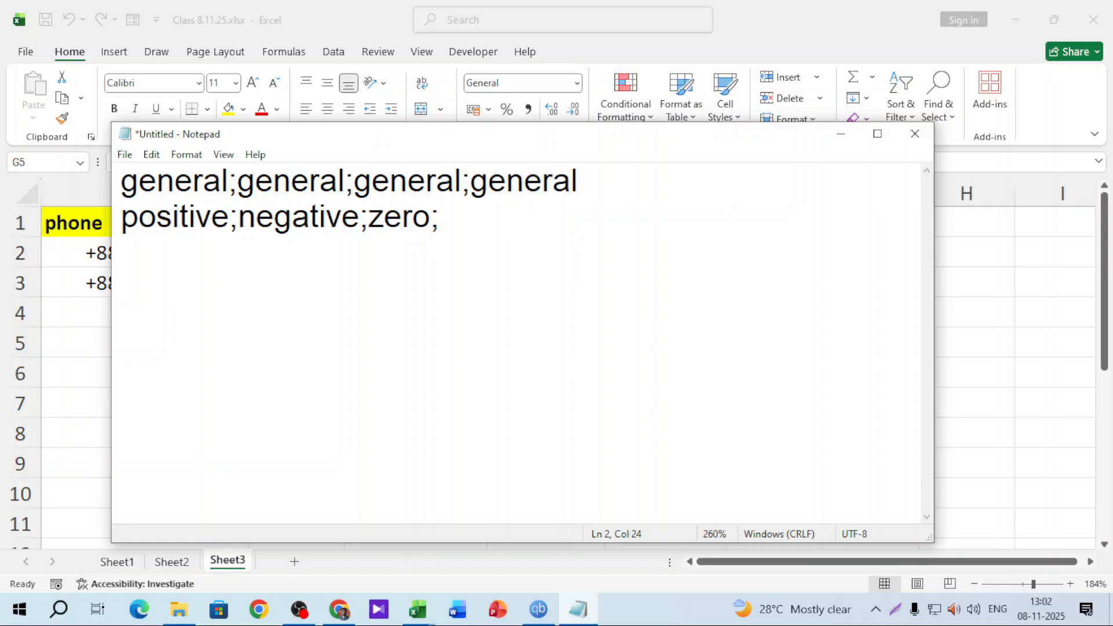
{"action": "type", "text": "g"}
{"action": "key", "text": "BackSpace"}
{"action": "type", "text": "text"}
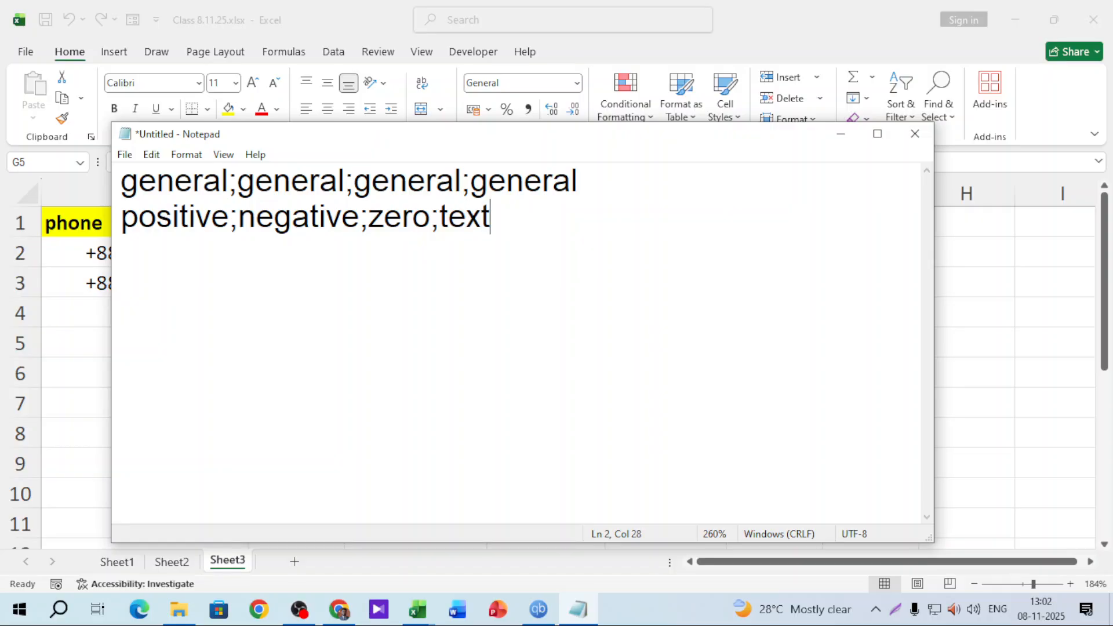
{"action": "key", "text": "Return"}
{"action": "type", "text": "#;-#"}
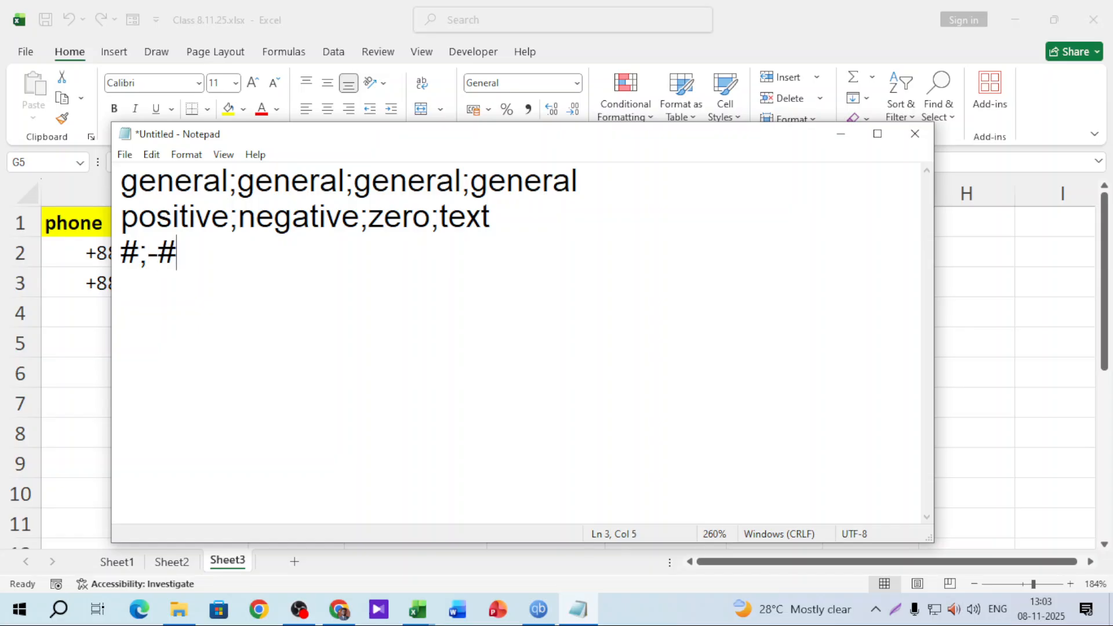
{"action": "type", "text": ";0;@"}
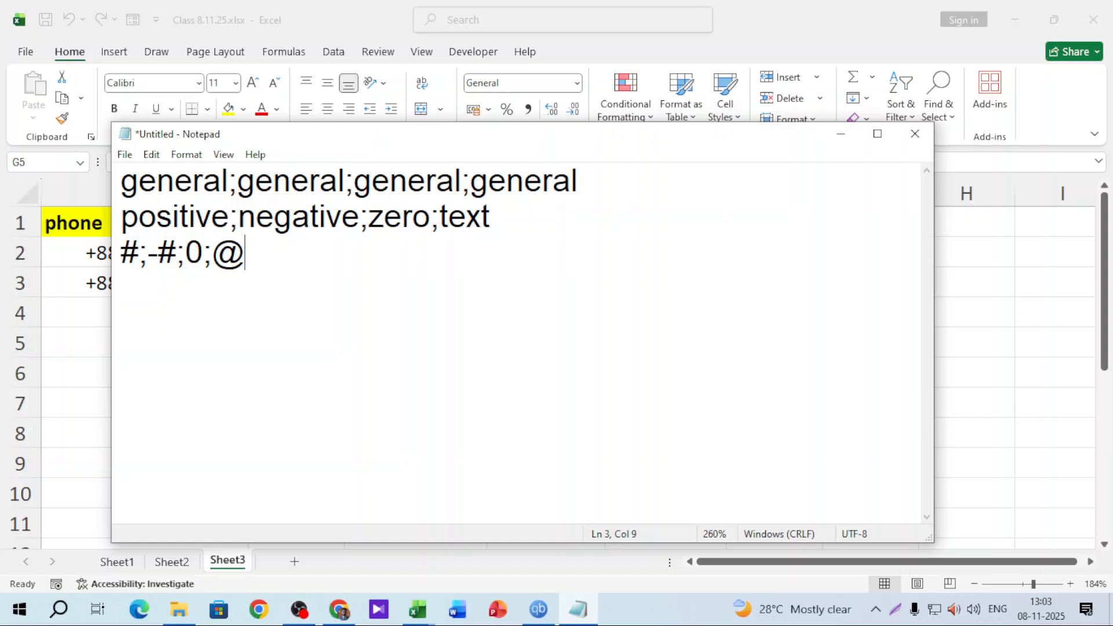
{"action": "left_click", "coordinate": [840, 134]}
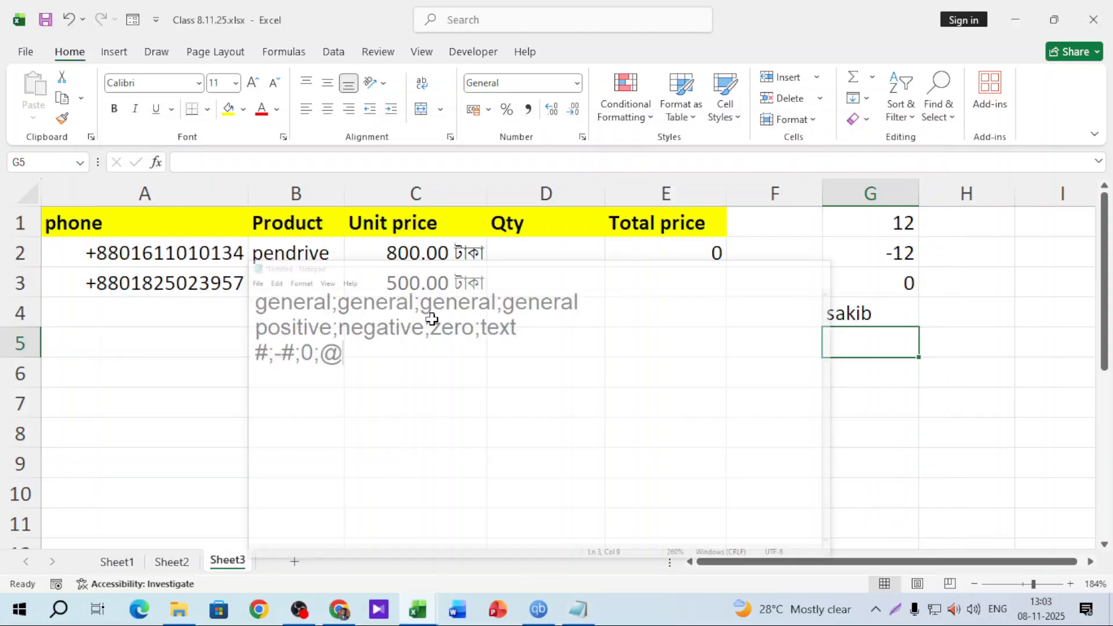
{"action": "left_click", "coordinate": [661, 318]}
{"action": "left_click", "coordinate": [675, 402]}
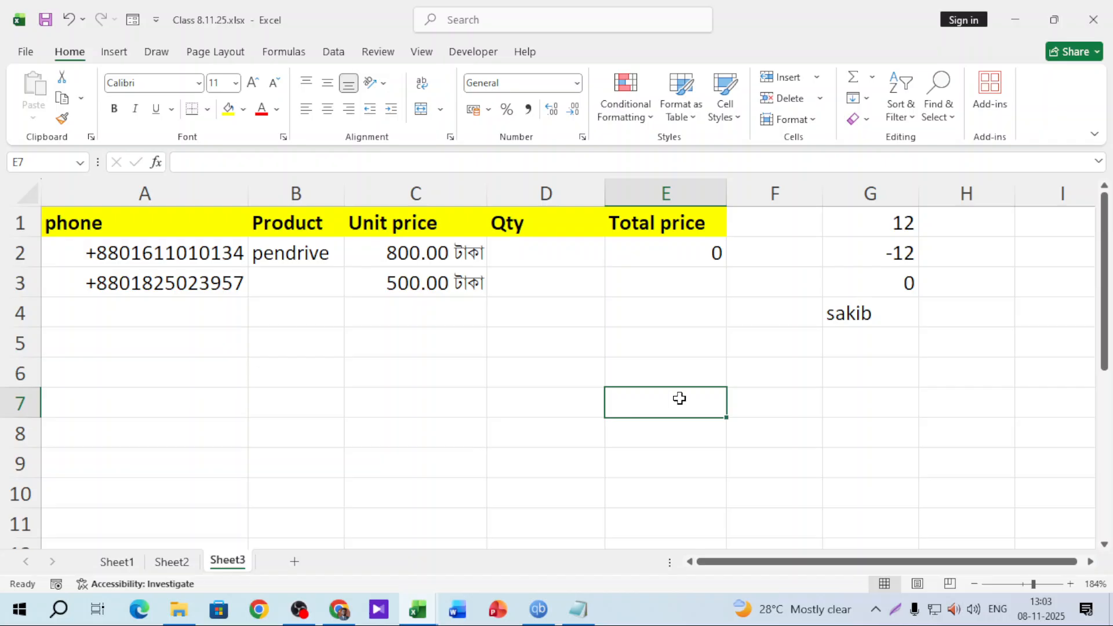
{"action": "left_click", "coordinate": [666, 190]}
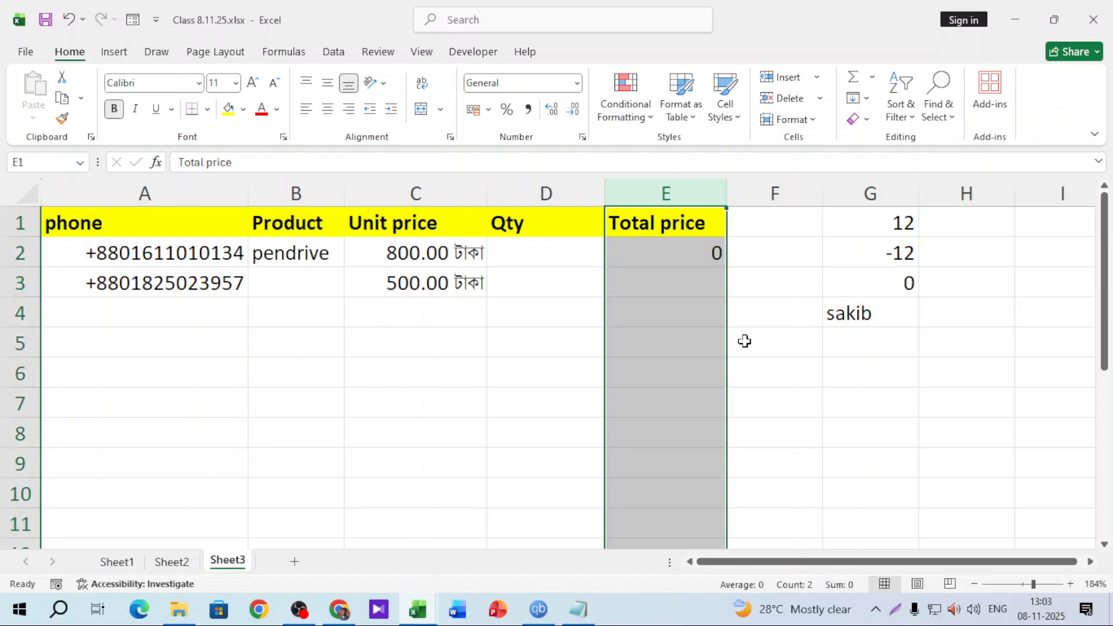
{"action": "left_click", "coordinate": [768, 220]}
{"action": "left_click", "coordinate": [772, 307]}
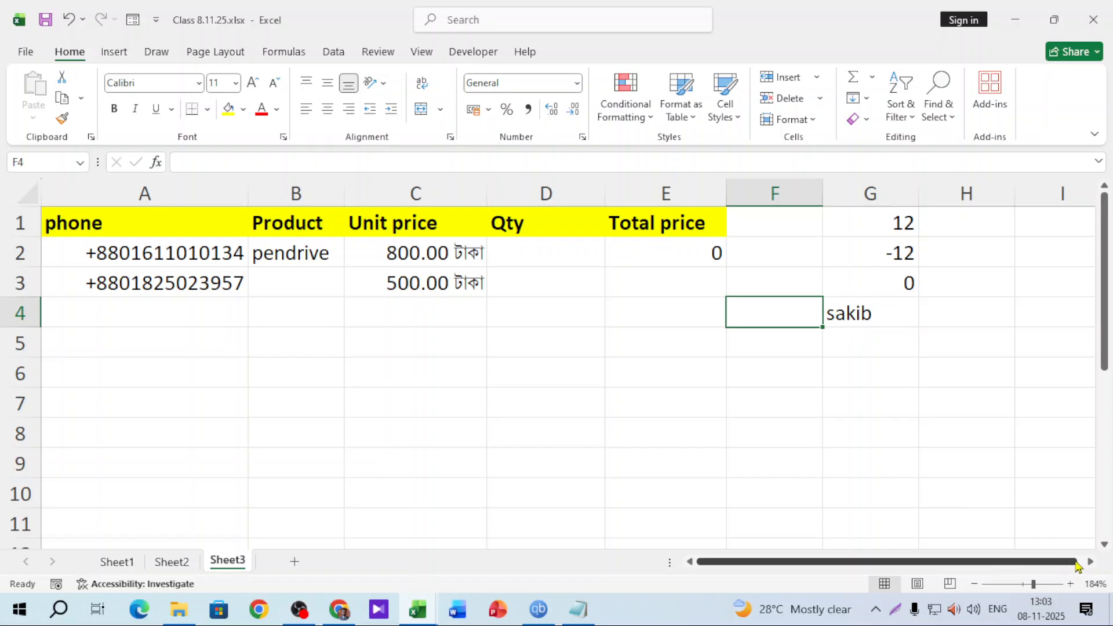
{"action": "scroll", "coordinate": [670, 297], "scroll_direction": "right", "scroll_amount": 5}
{"action": "left_click", "coordinate": [614, 255]}
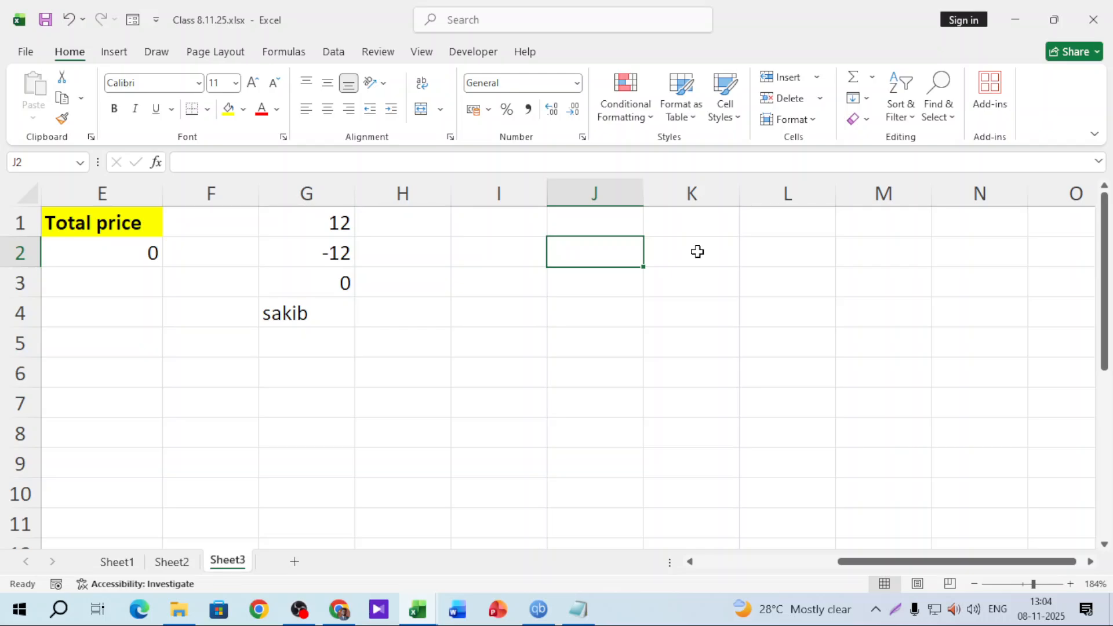
Give column J the custom number format @ "DONE"
{"action": "left_click", "coordinate": [631, 192]}
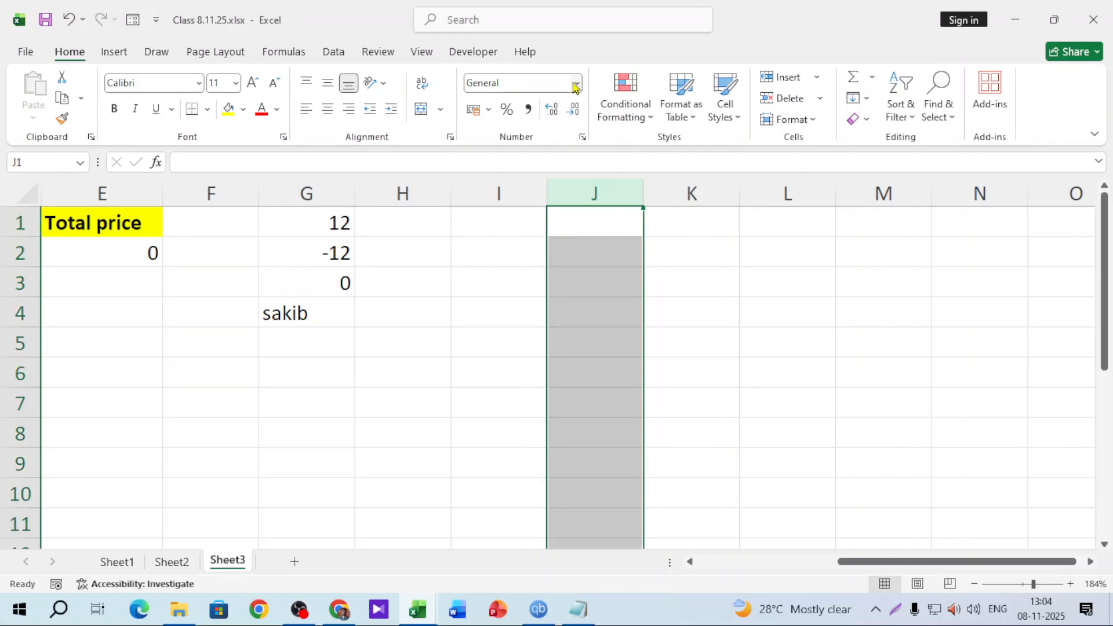
{"action": "left_click", "coordinate": [574, 86]}
{"action": "left_click", "coordinate": [571, 460]}
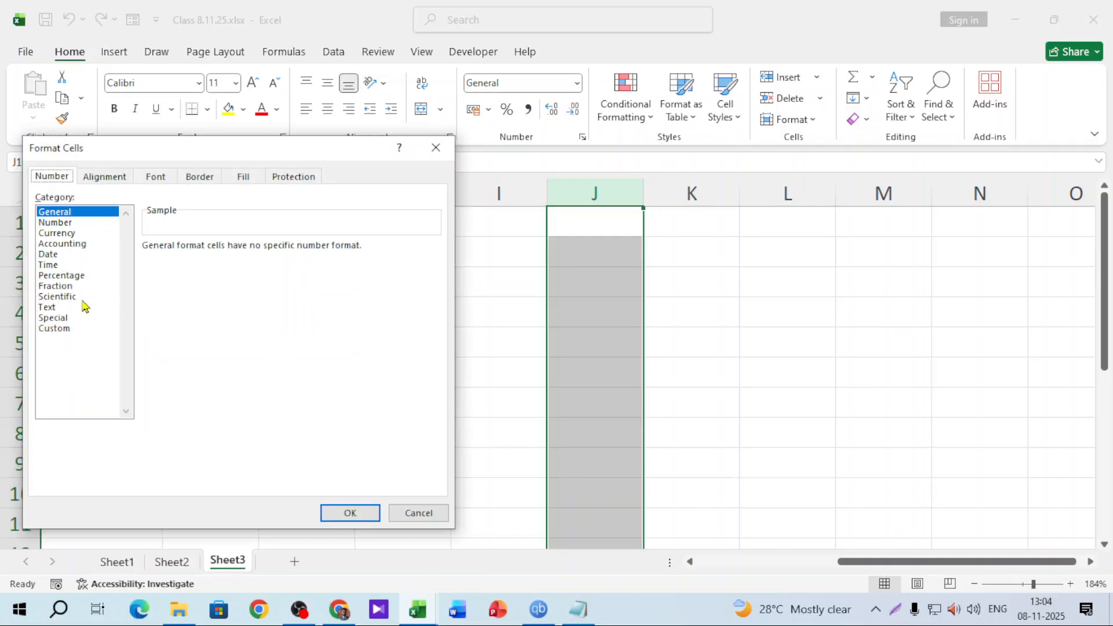
{"action": "left_click", "coordinate": [58, 329]}
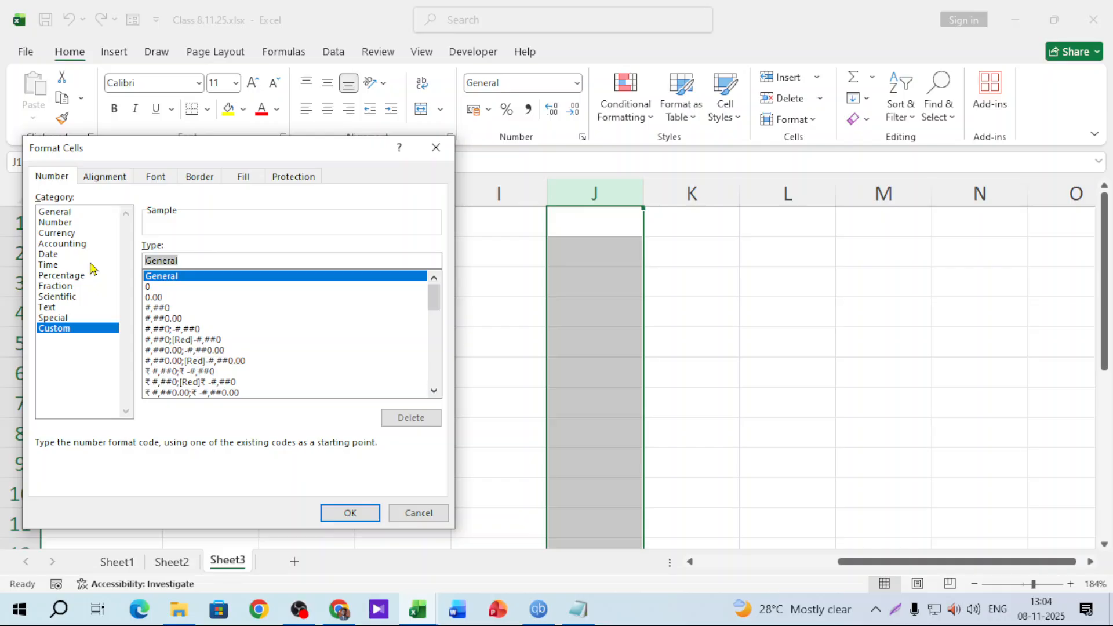
{"action": "type", "text": "@"}
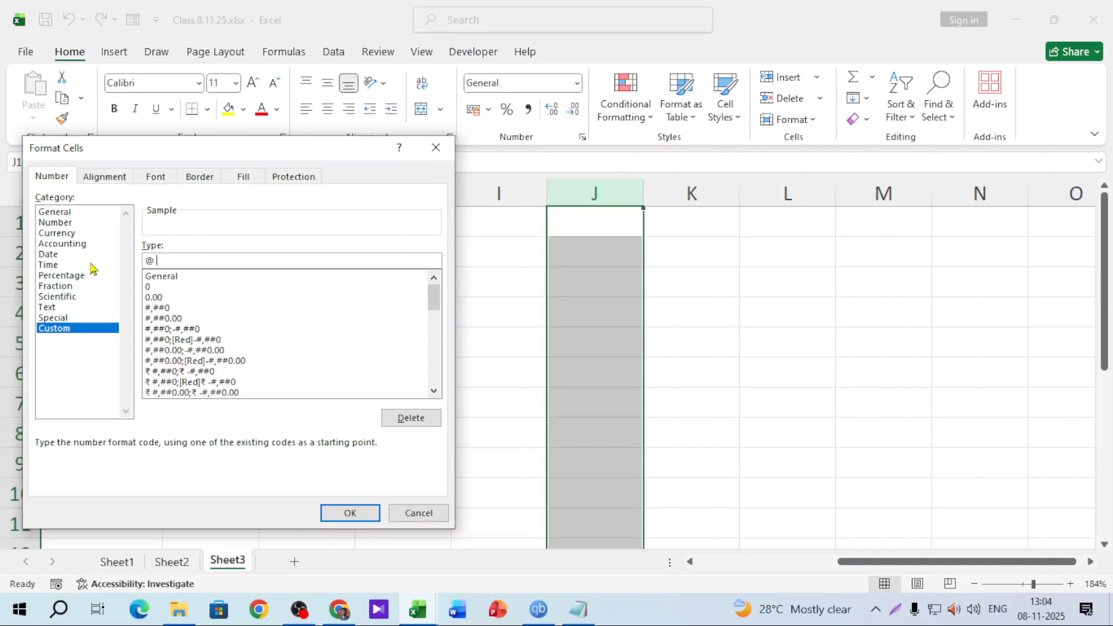
{"action": "type", "text": " \"DONE"}
{"action": "left_click", "coordinate": [342, 513]}
Enter work in J2 and sakib in J3 to check the DONE suffix, then clear J2:J4
{"action": "left_click", "coordinate": [623, 258]}
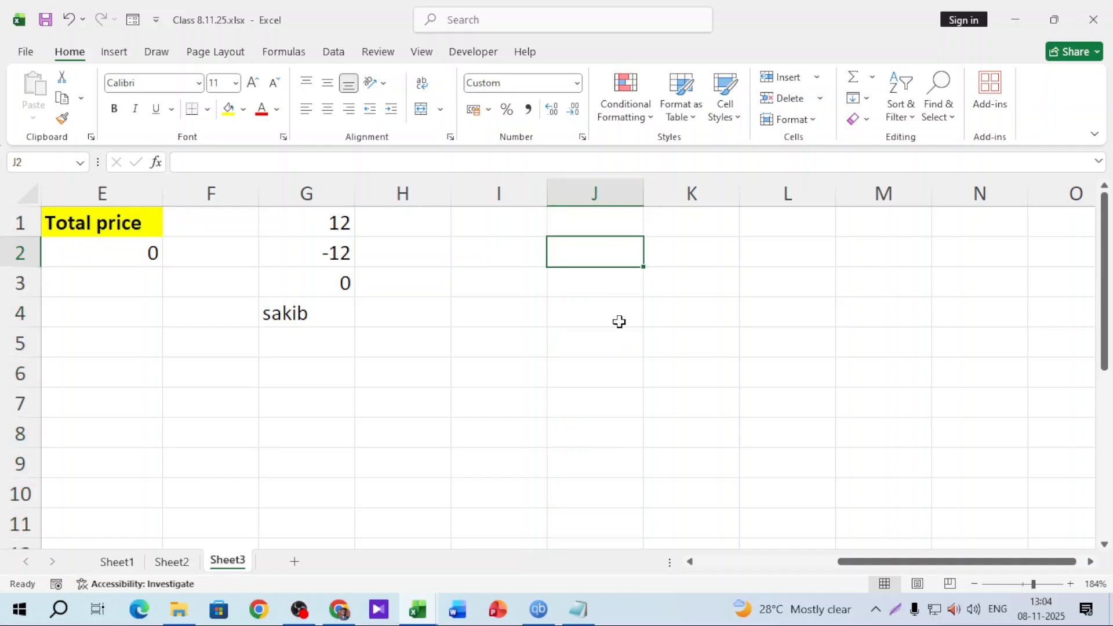
{"action": "type", "text": "work"}
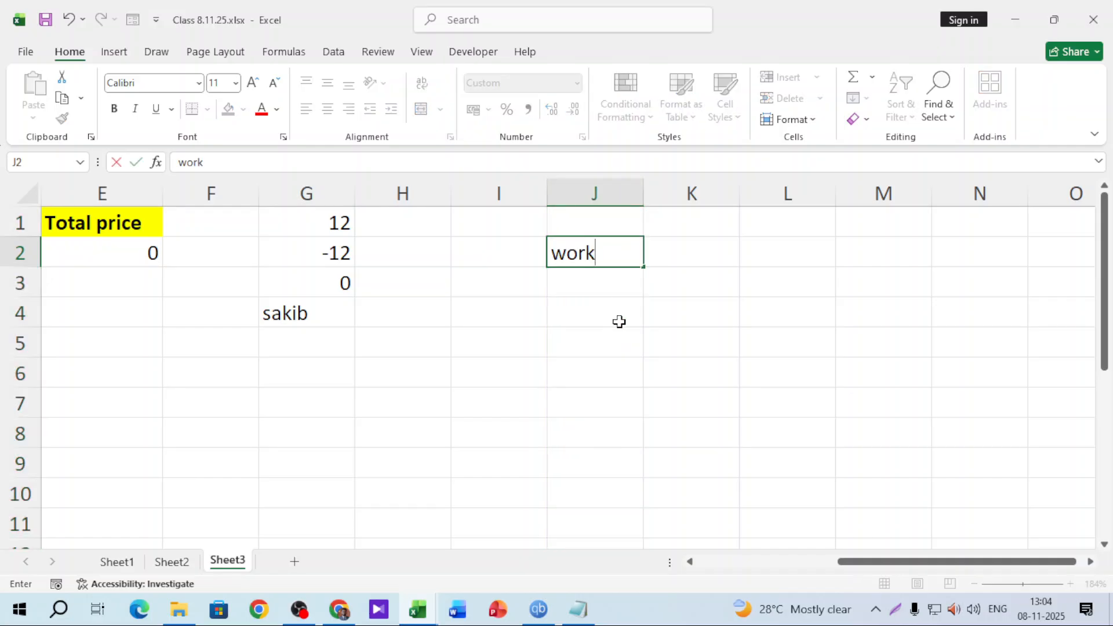
{"action": "key", "text": "Return"}
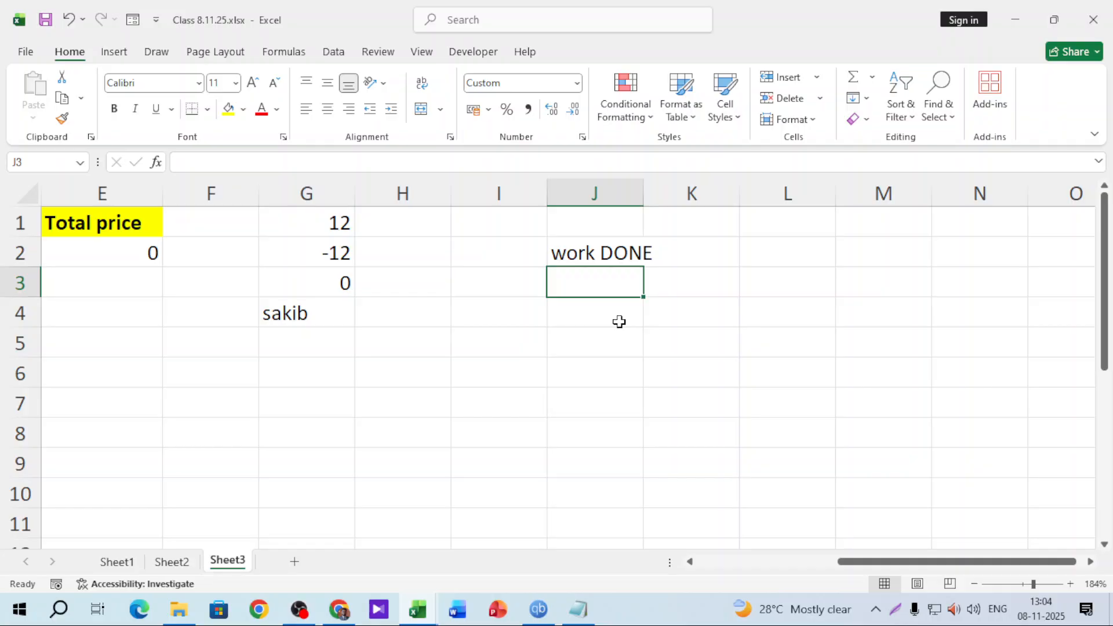
{"action": "type", "text": "sakib"}
{"action": "key", "text": "Return"}
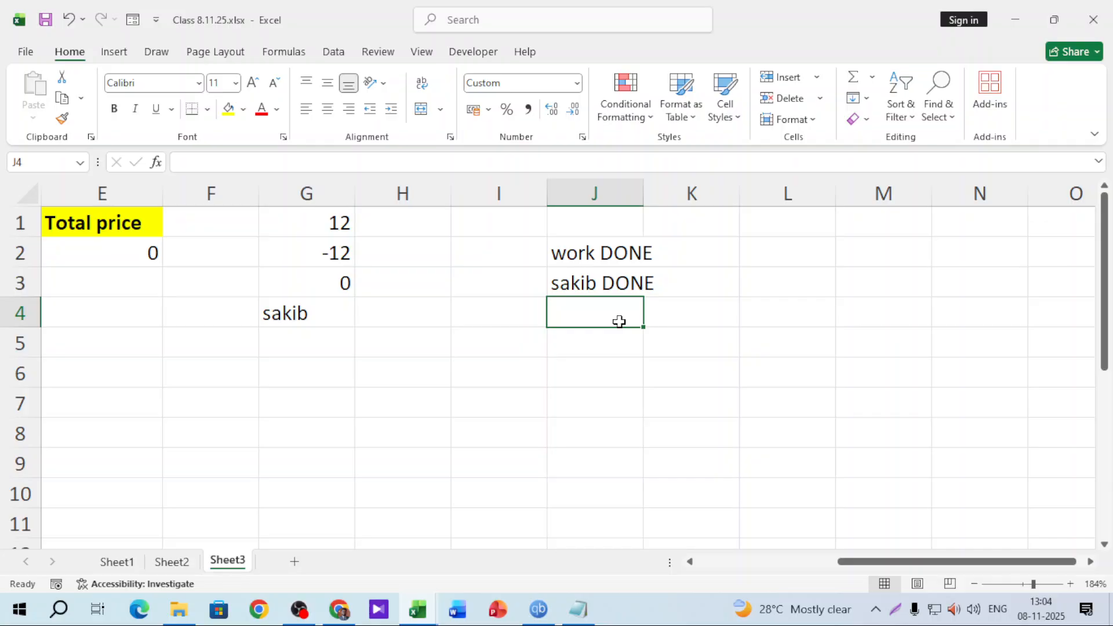
{"action": "left_click_drag", "start_coordinate": [614, 240], "coordinate": [605, 302]}
{"action": "key", "text": "Delete"}
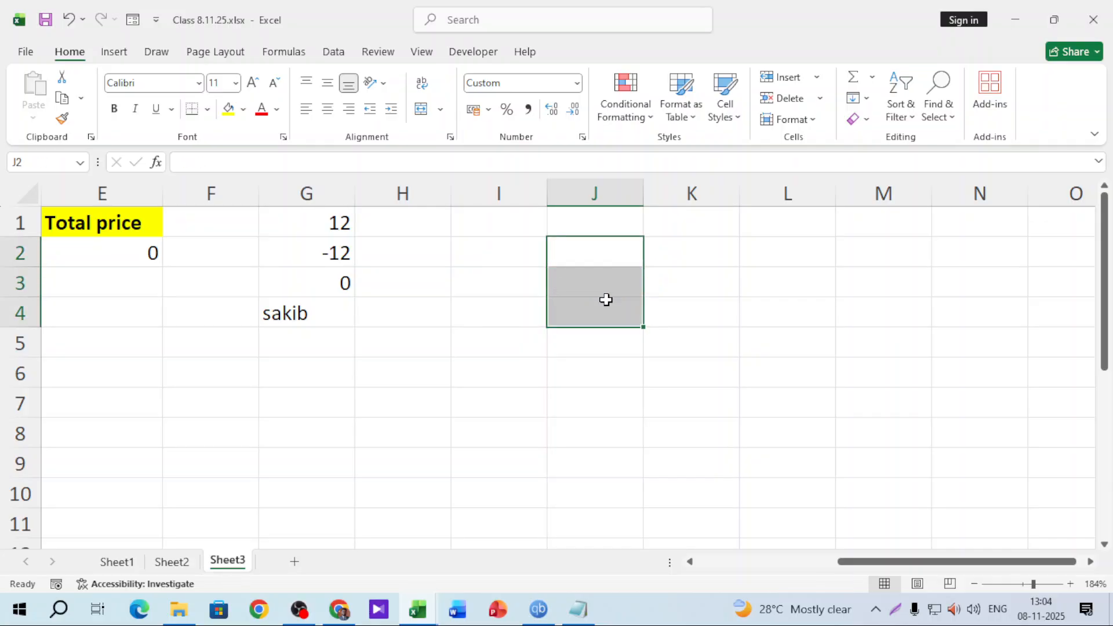
{"action": "left_click", "coordinate": [578, 609]}
Go through the positive, negative, zero and text sections on line 2 of the notes, then select column J
{"action": "triple_click", "coordinate": [303, 260]}
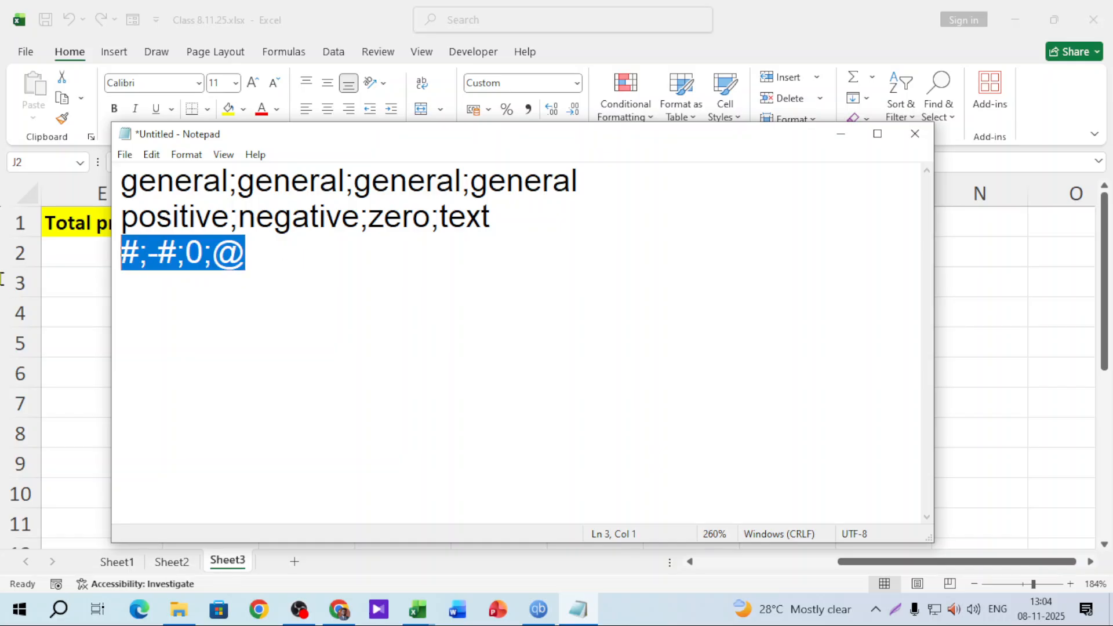
{"action": "left_click", "coordinate": [467, 252]}
{"action": "left_click_drag", "start_coordinate": [541, 215], "coordinate": [135, 216]}
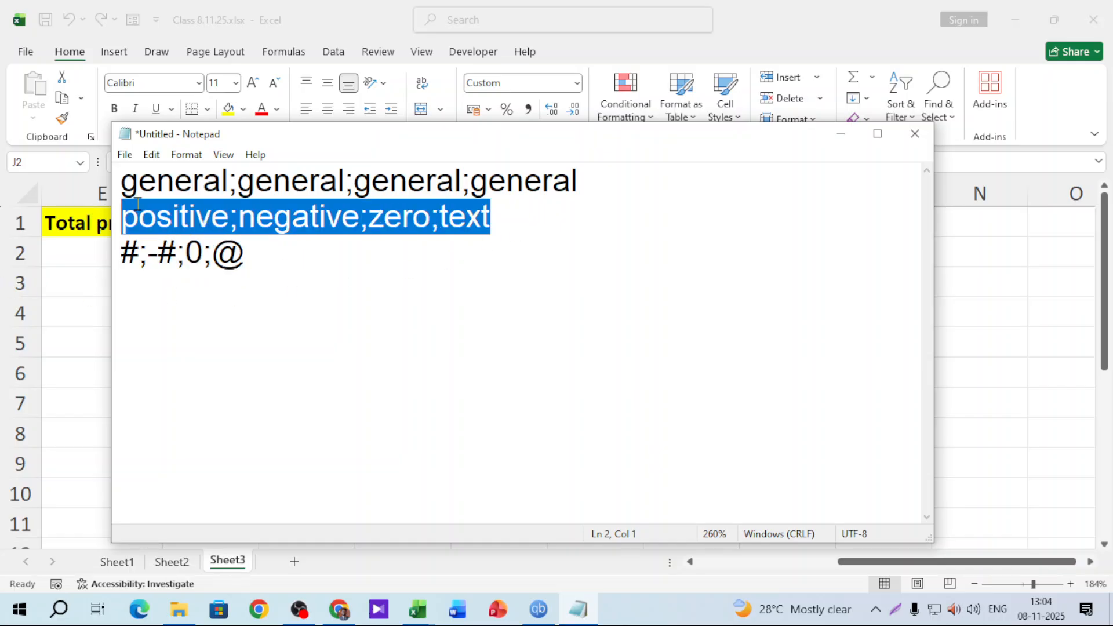
{"action": "left_click", "coordinate": [158, 216]}
{"action": "left_click", "coordinate": [302, 216]}
{"action": "left_click", "coordinate": [381, 216]}
{"action": "left_click", "coordinate": [466, 216]}
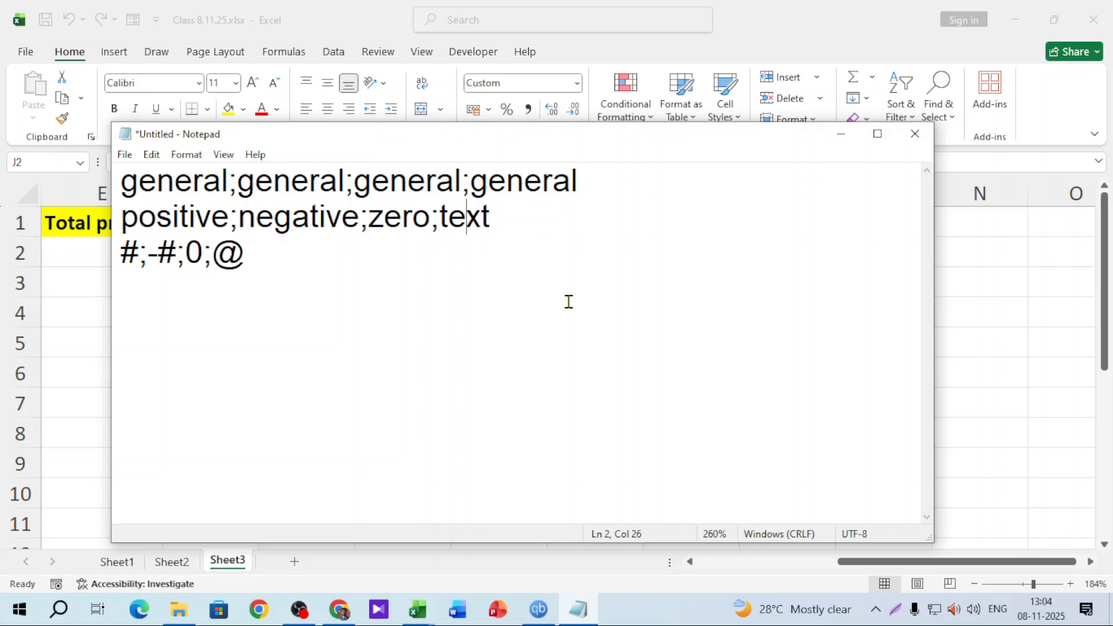
{"action": "left_click", "coordinate": [839, 139]}
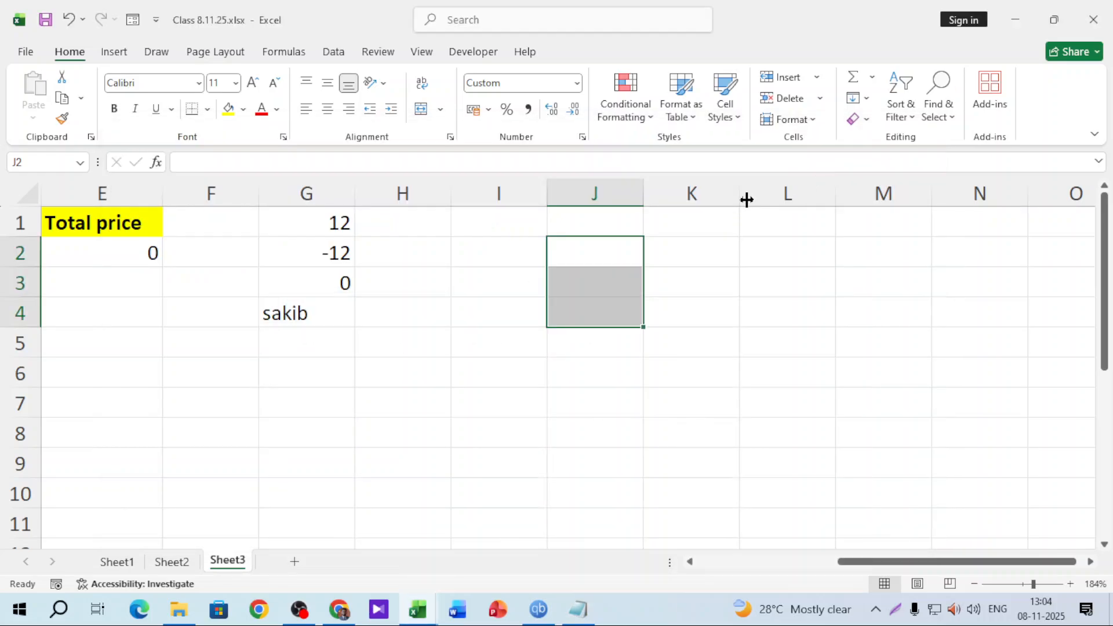
{"action": "left_click", "coordinate": [627, 193]}
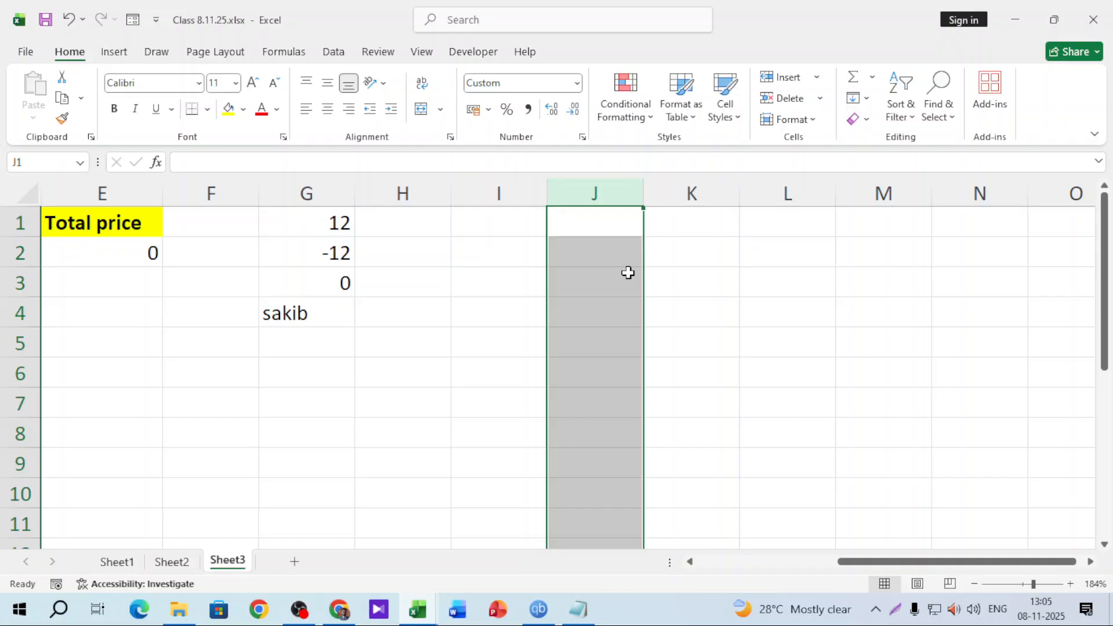
Enter 99 in J1 and 55, -55, 0, hkjg in K1:K4, then highlight 'text' in the notes
{"action": "type", "text": "99"}
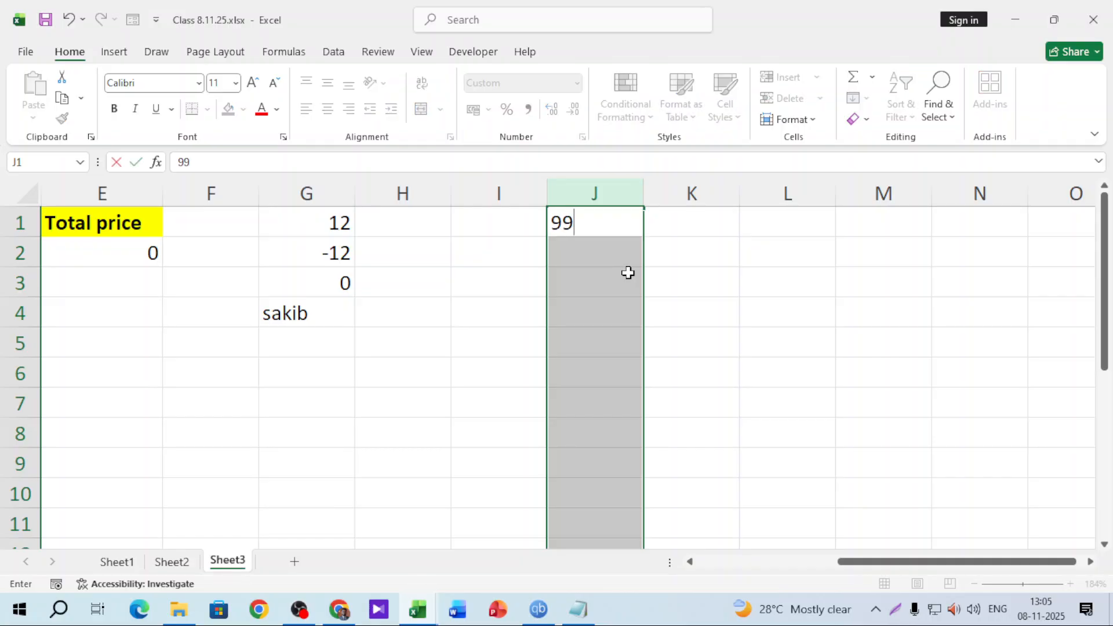
{"action": "key", "text": "Return"}
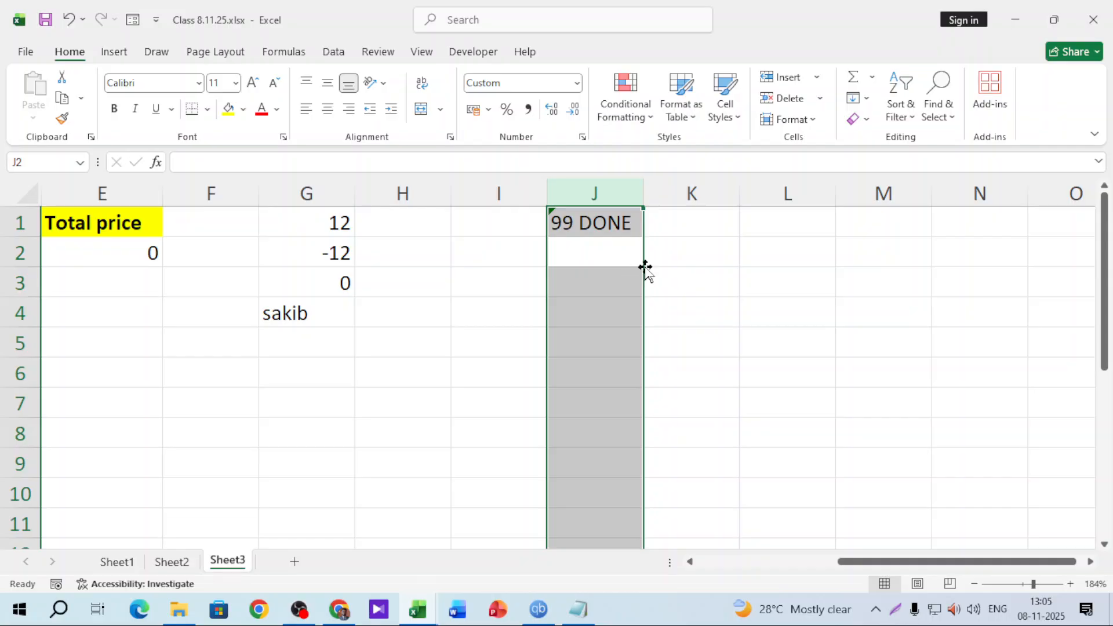
{"action": "left_click", "coordinate": [696, 218]}
{"action": "type", "text": "55"}
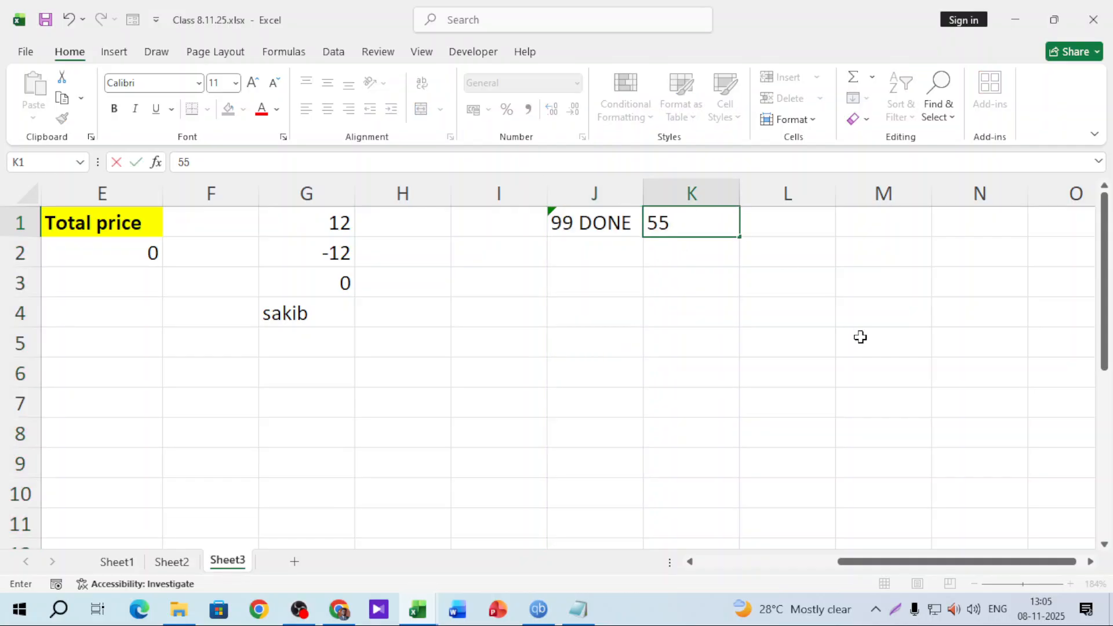
{"action": "key", "text": "Return"}
{"action": "type", "text": "-55"}
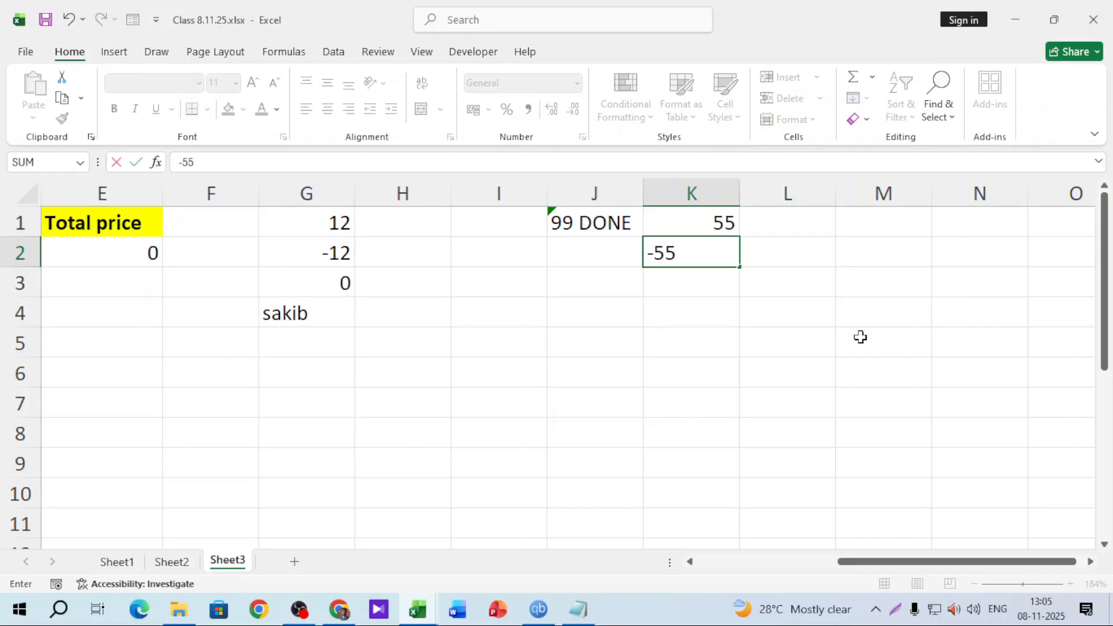
{"action": "key", "text": "Return"}
{"action": "type", "text": "0"}
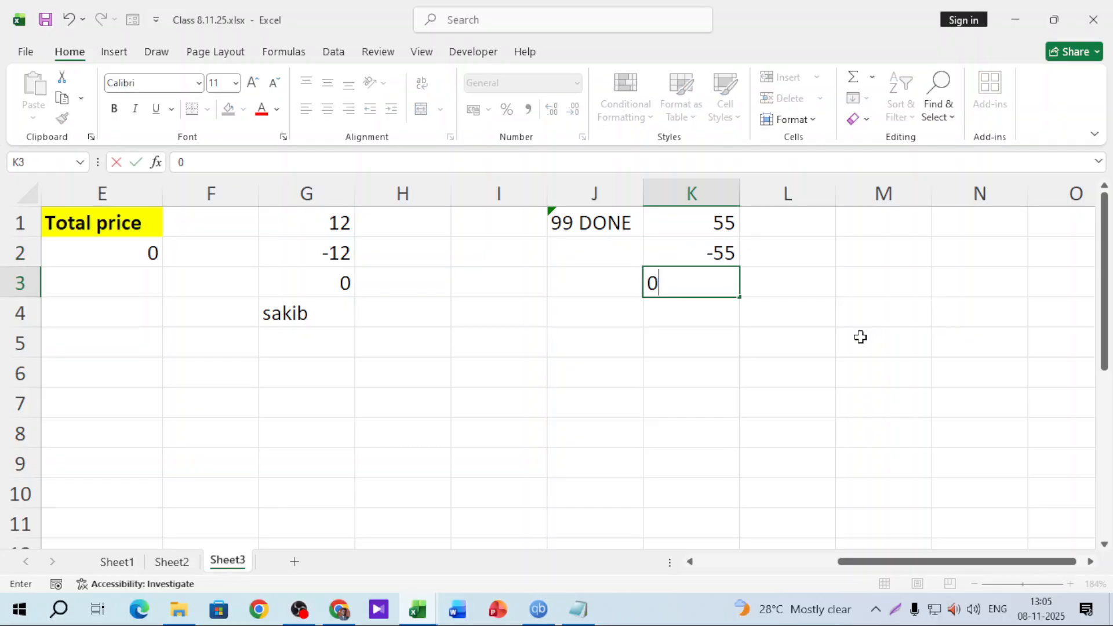
{"action": "key", "text": "Return"}
{"action": "type", "text": "hkjg"}
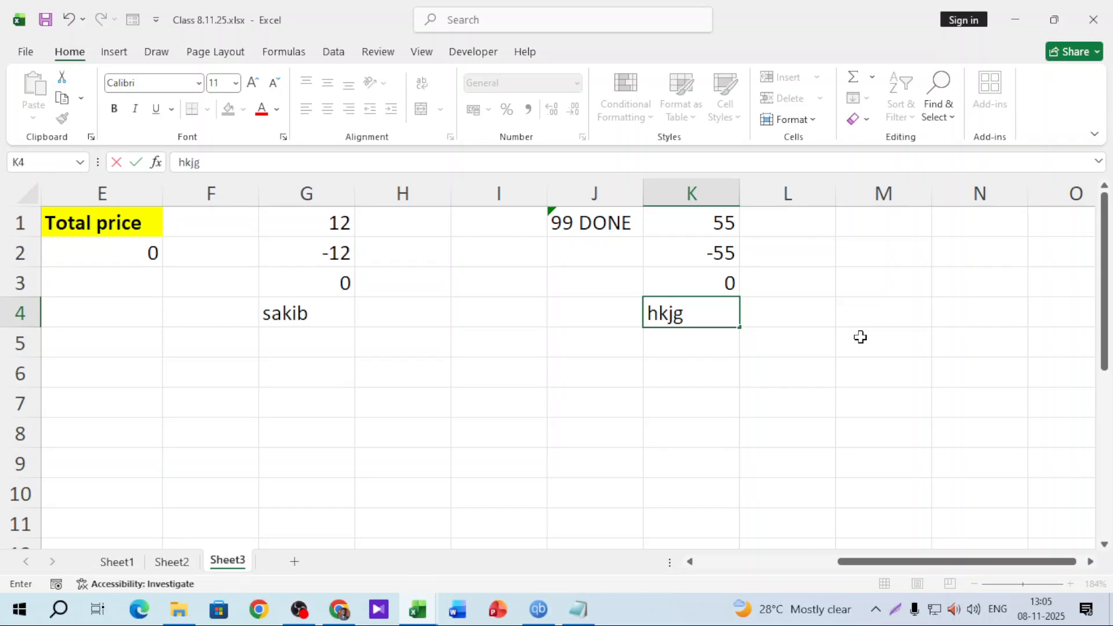
{"action": "key", "text": "Return"}
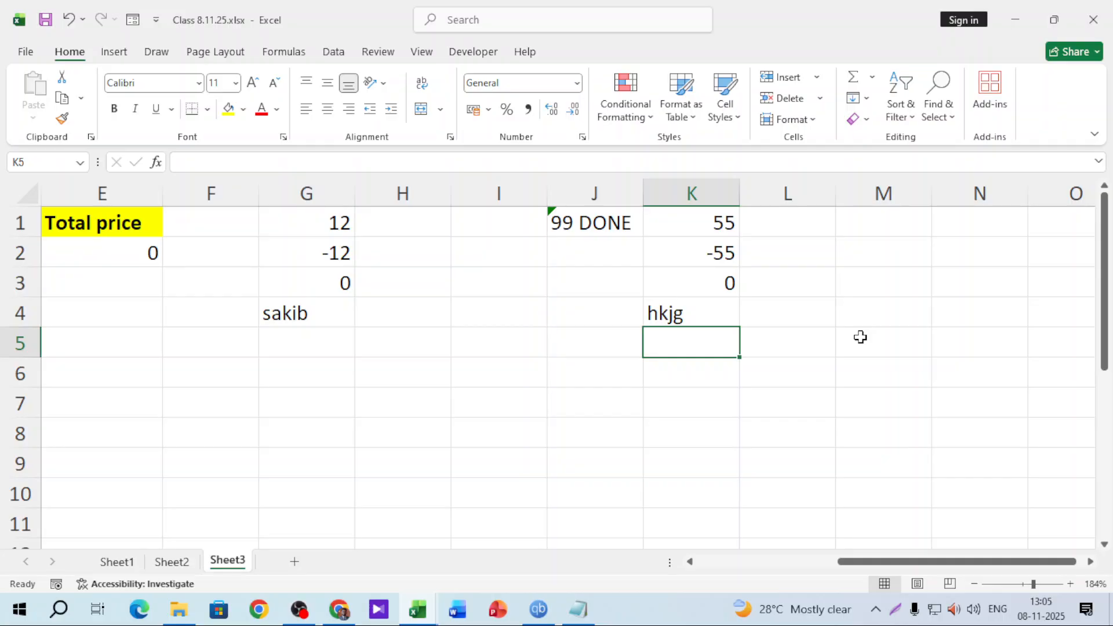
{"action": "left_click", "coordinate": [578, 609]}
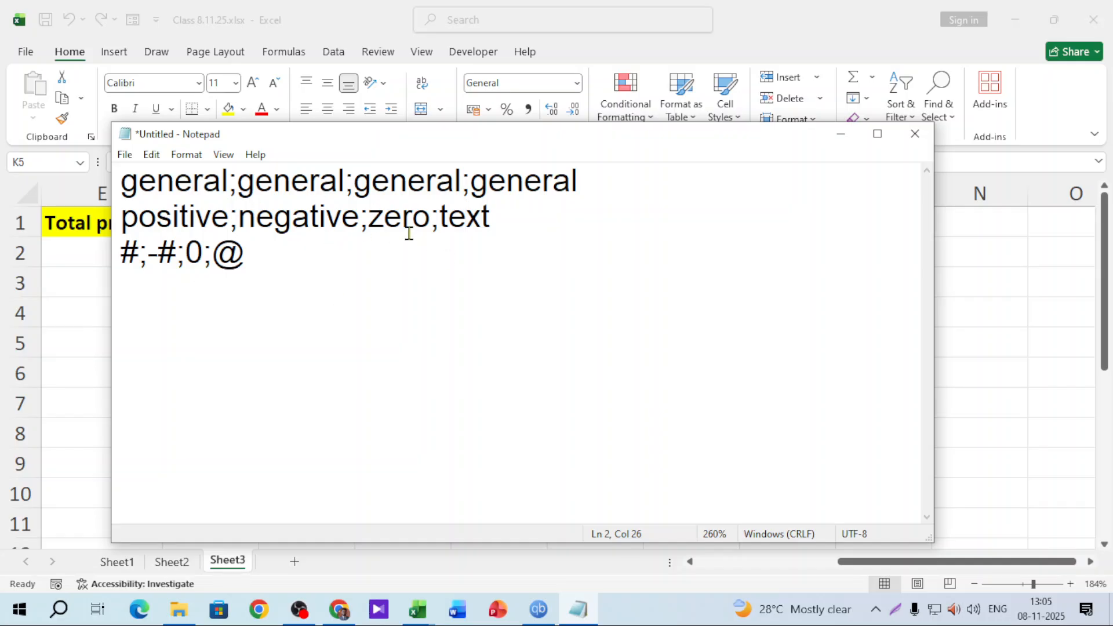
{"action": "left_click_drag", "start_coordinate": [449, 219], "coordinate": [510, 219]}
Highlight the positive;negative;zero sections on line 2 of the notes
{"action": "left_click", "coordinate": [439, 219]}
{"action": "triple_click", "coordinate": [439, 219]}
{"action": "left_click", "coordinate": [400, 237]}
{"action": "left_click_drag", "start_coordinate": [431, 217], "coordinate": [109, 232]}
Give column K the custom format General;General;General;""
{"action": "left_click", "coordinate": [841, 133]}
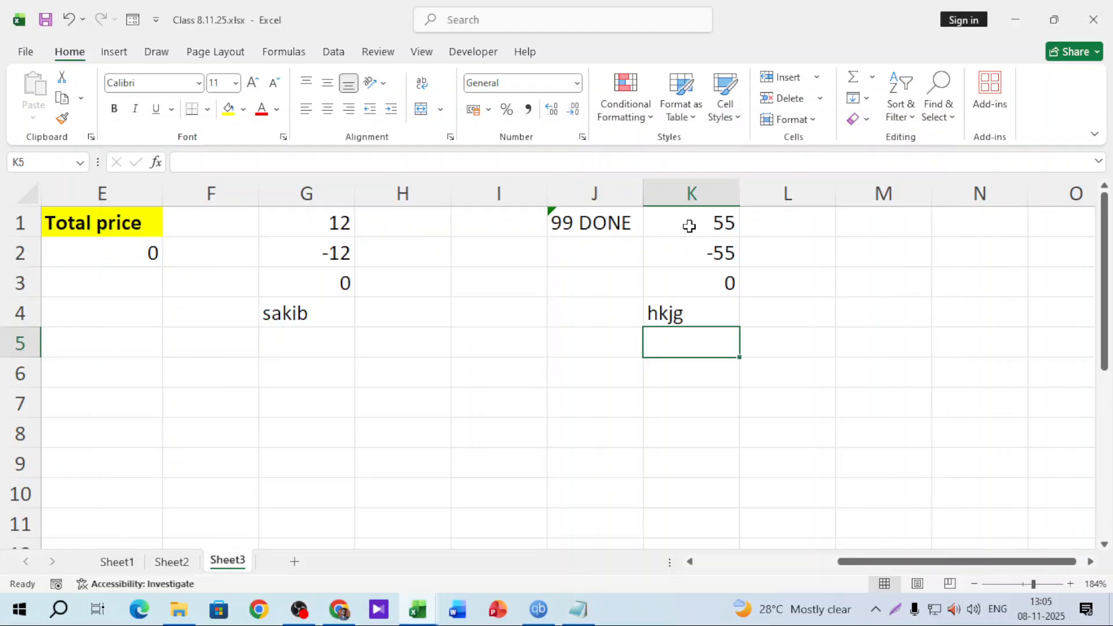
{"action": "left_click", "coordinate": [696, 193]}
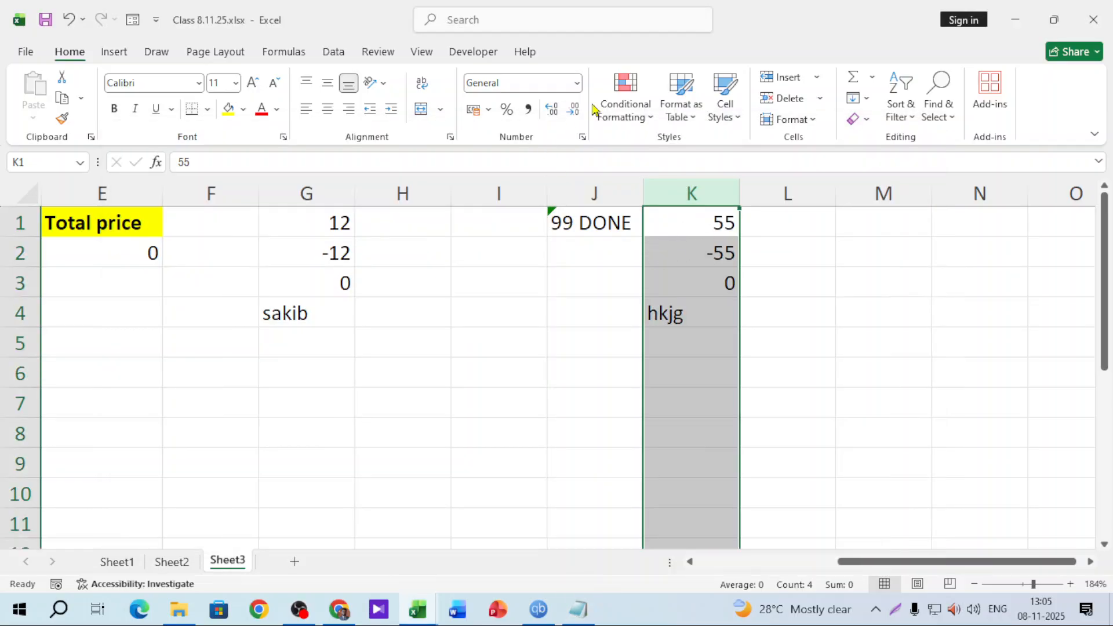
{"action": "left_click", "coordinate": [576, 83]}
{"action": "left_click", "coordinate": [539, 461]}
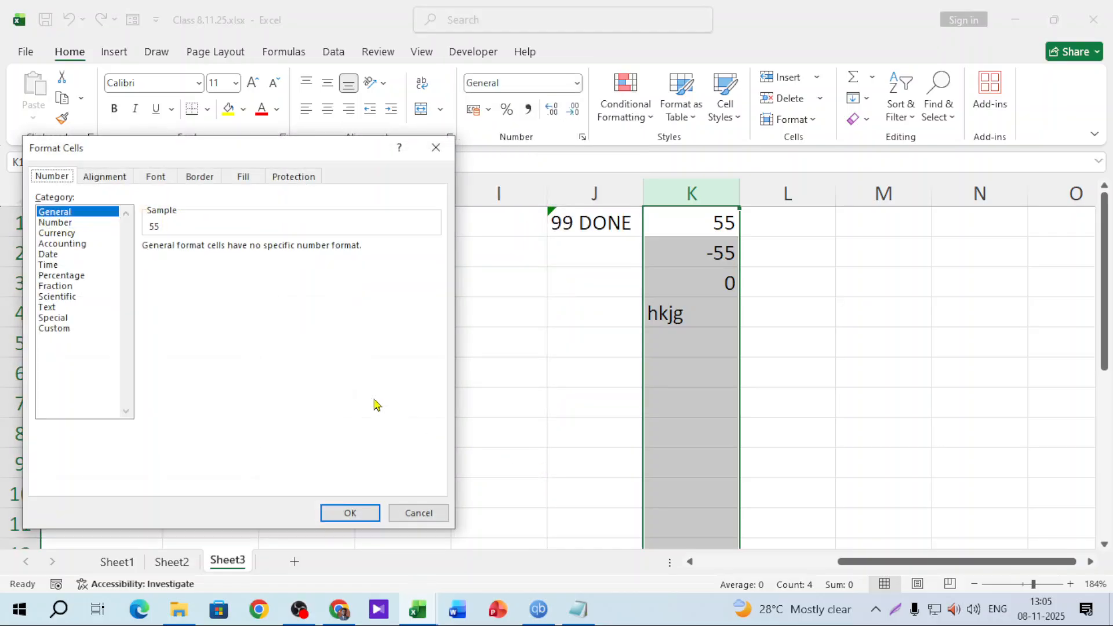
{"action": "left_click", "coordinate": [69, 331]}
{"action": "left_click", "coordinate": [194, 258]}
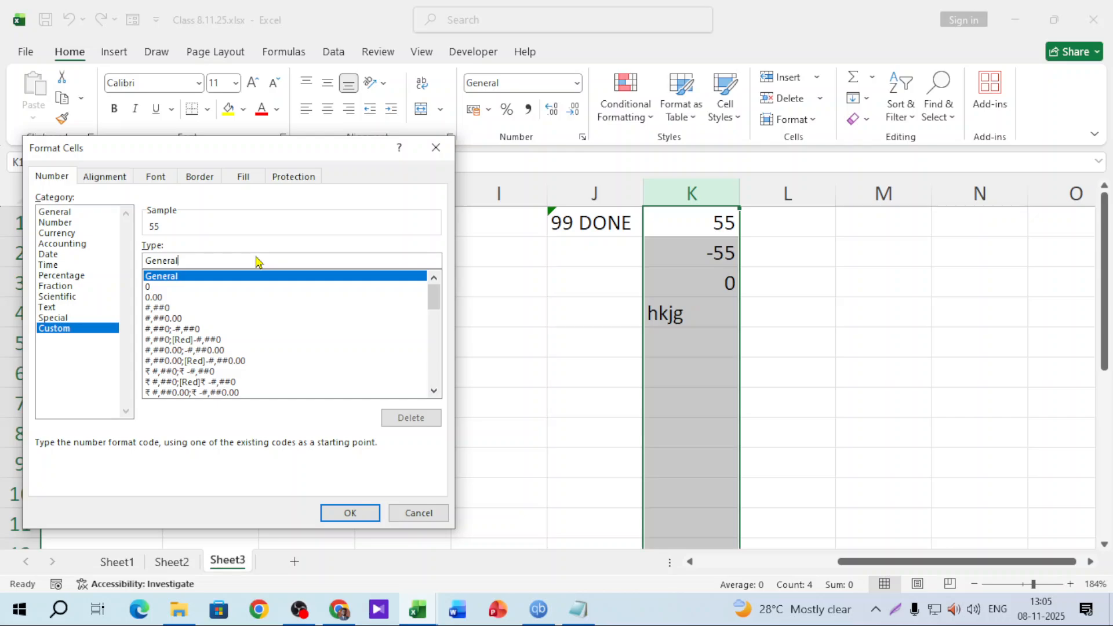
{"action": "type", "text": ";"}
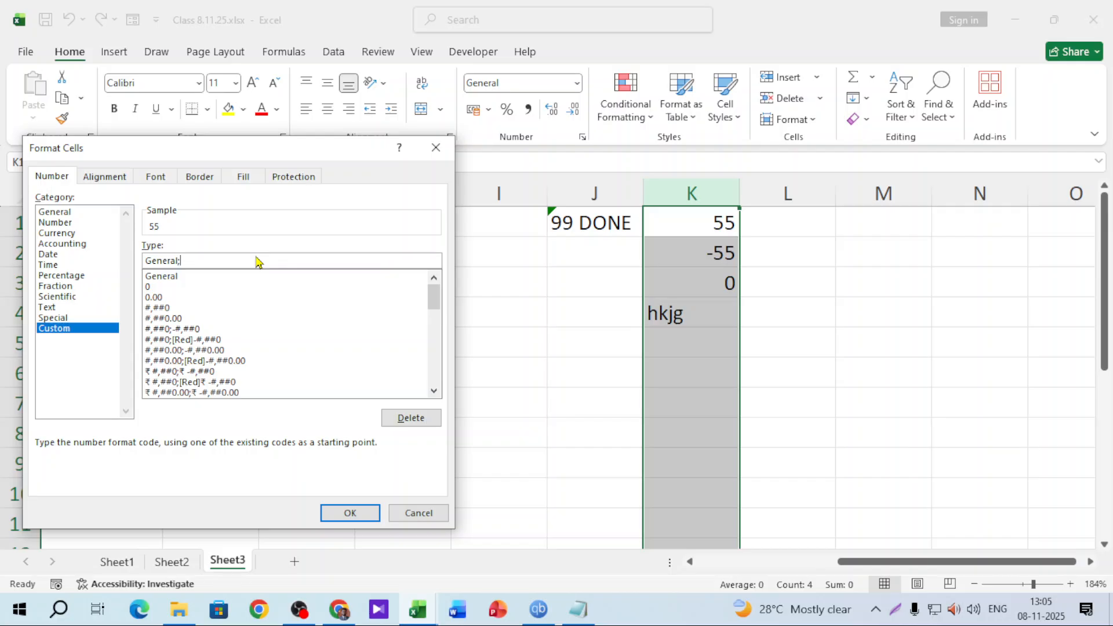
{"action": "type", "text": "General;General;General;\"\""}
{"action": "left_click", "coordinate": [343, 514]}
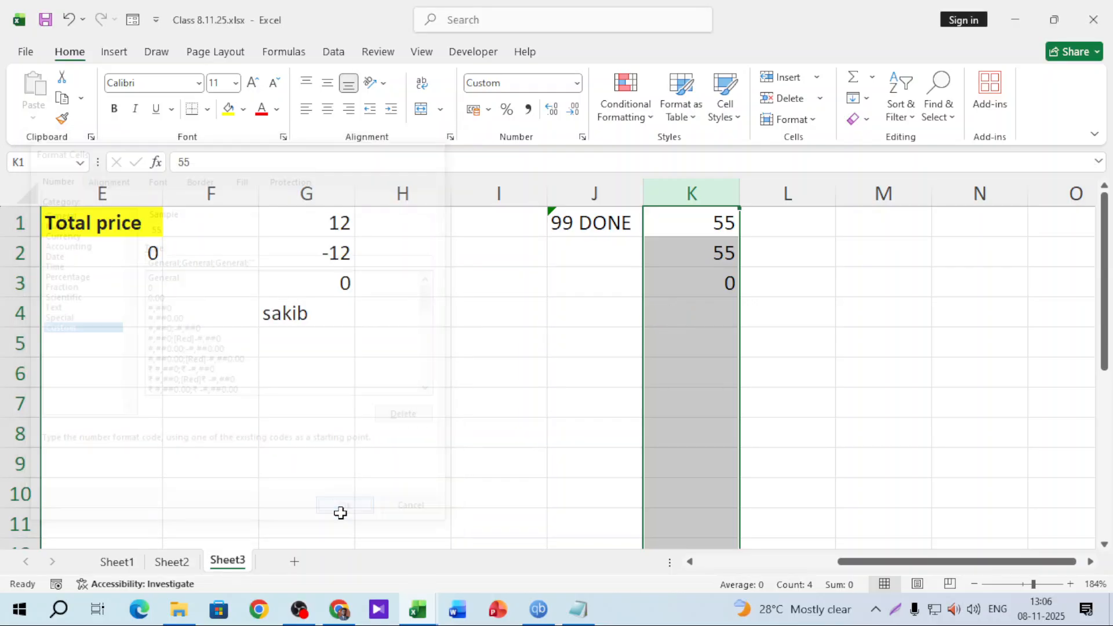
Enter test text sdfkjhasd, asdfsadf and asdfasd in K4:K6 and check they are hidden
{"action": "left_click", "coordinate": [707, 318]}
{"action": "type", "text": "sdfkjhasd"}
{"action": "key", "text": "Return"}
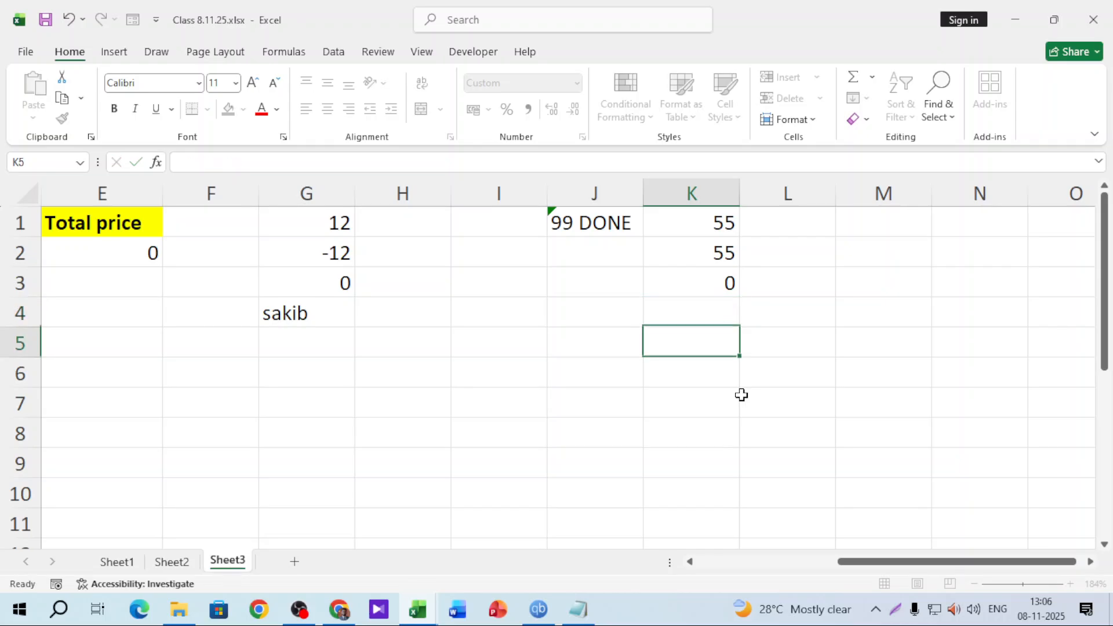
{"action": "type", "text": "asdfsadf"}
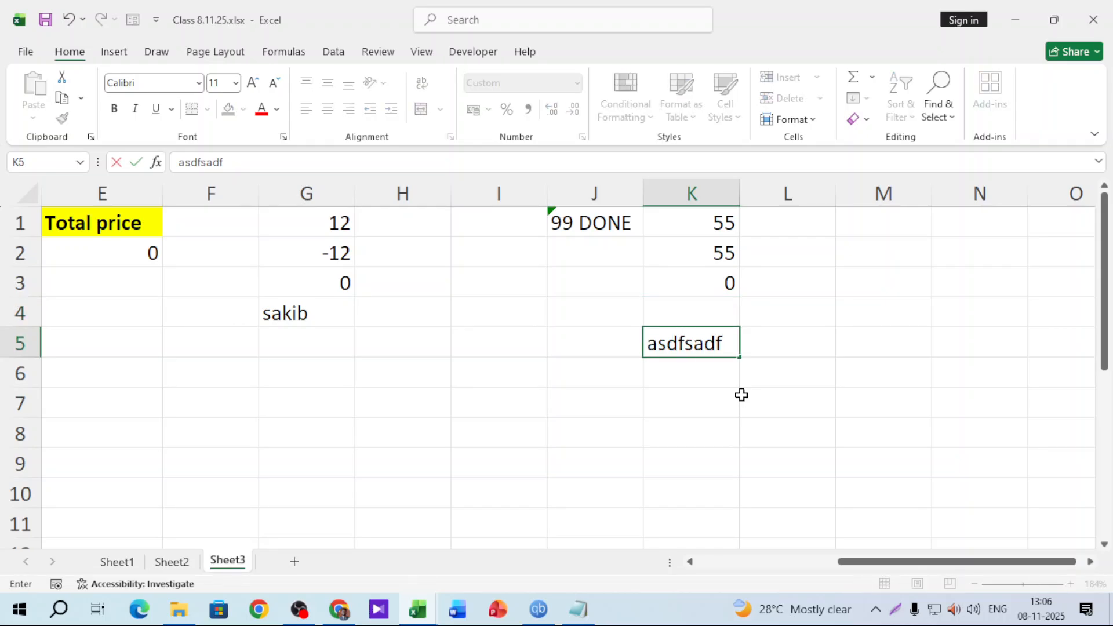
{"action": "key", "text": "Return"}
{"action": "type", "text": "asdfasd"}
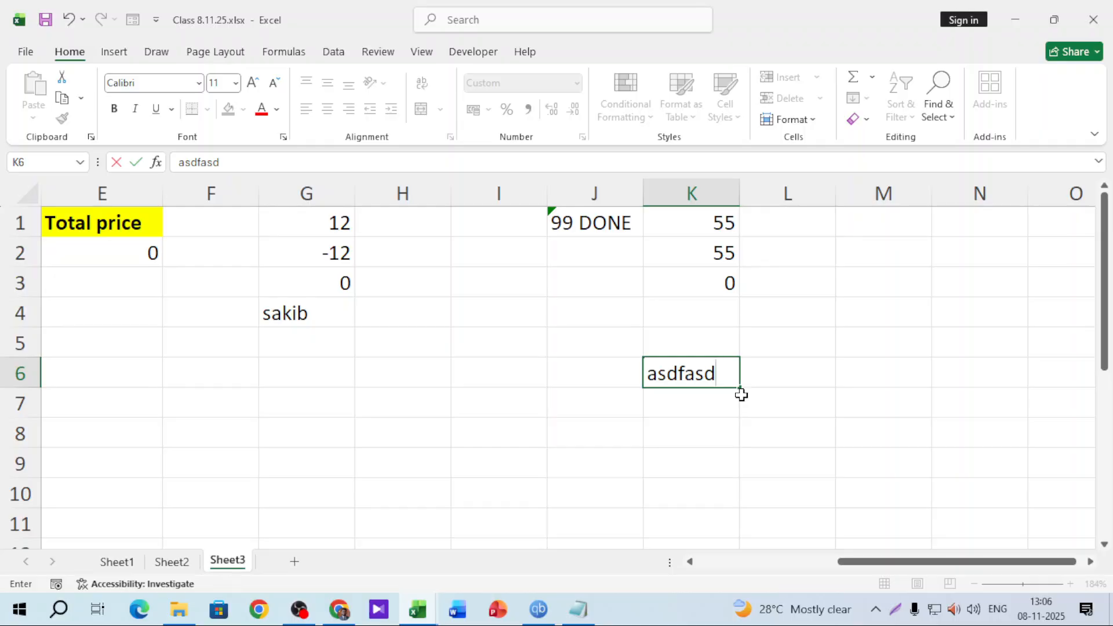
{"action": "key", "text": "Return"}
{"action": "left_click", "coordinate": [661, 333]}
{"action": "left_click", "coordinate": [697, 372]}
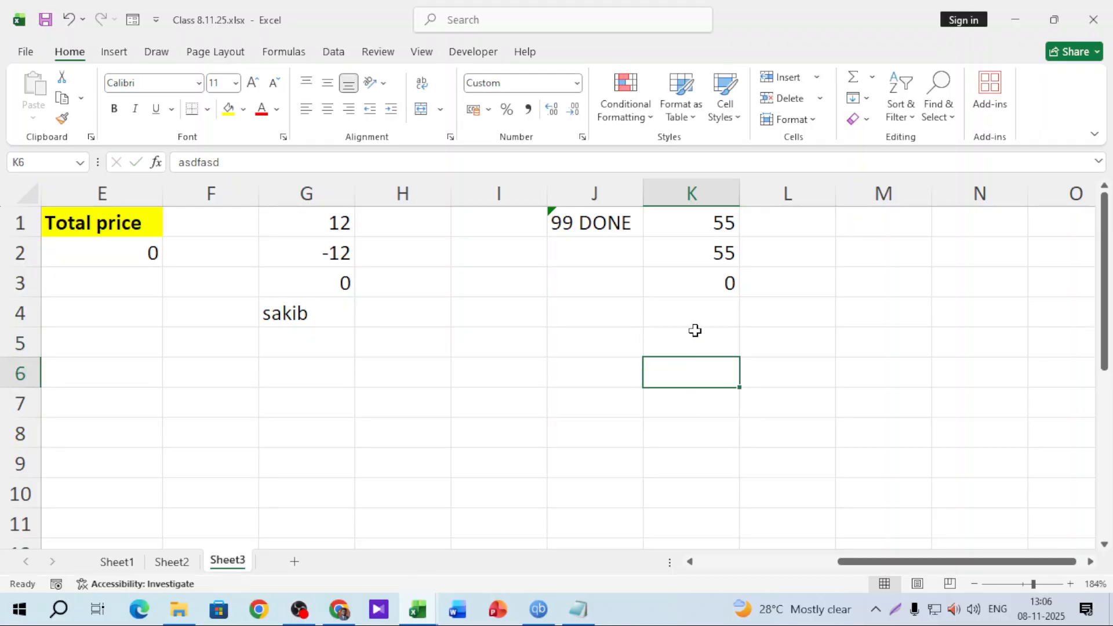
{"action": "left_click", "coordinate": [697, 318]}
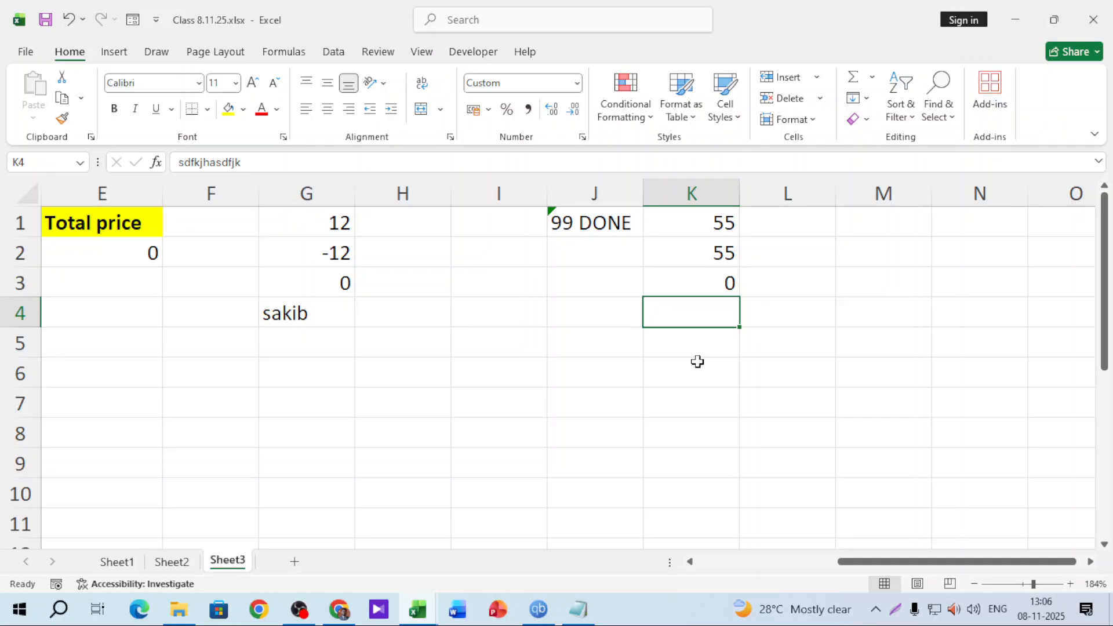
Change column K's format to General;General;General;"text not allowed"
{"action": "left_click", "coordinate": [576, 83]}
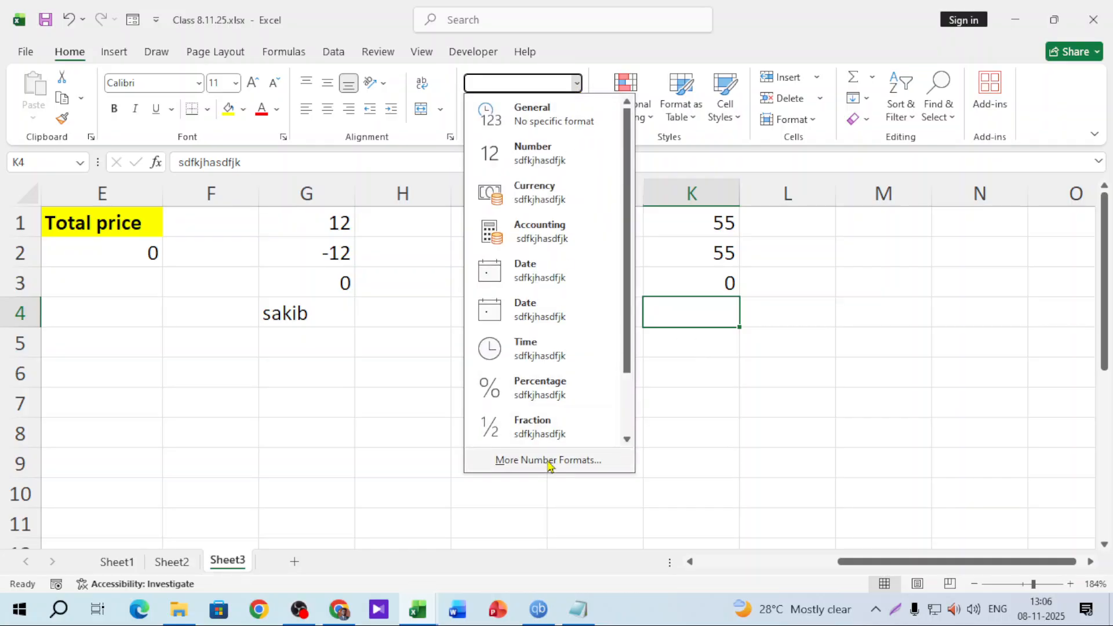
{"action": "left_click", "coordinate": [549, 461]}
{"action": "left_click", "coordinate": [418, 514]}
{"action": "left_click", "coordinate": [694, 184]}
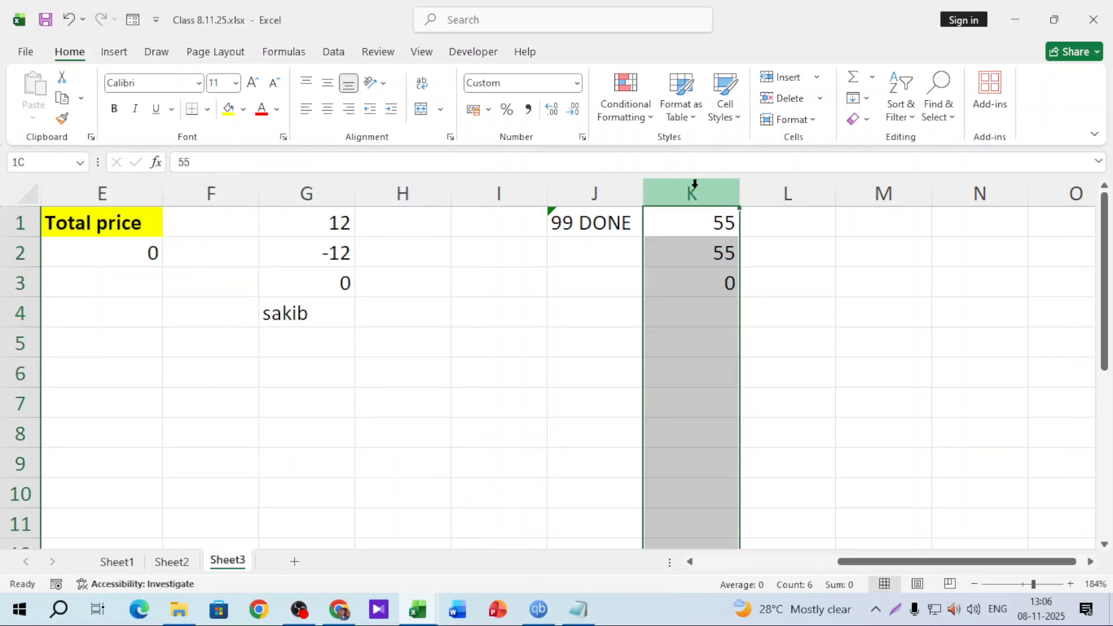
{"action": "left_click", "coordinate": [576, 83]}
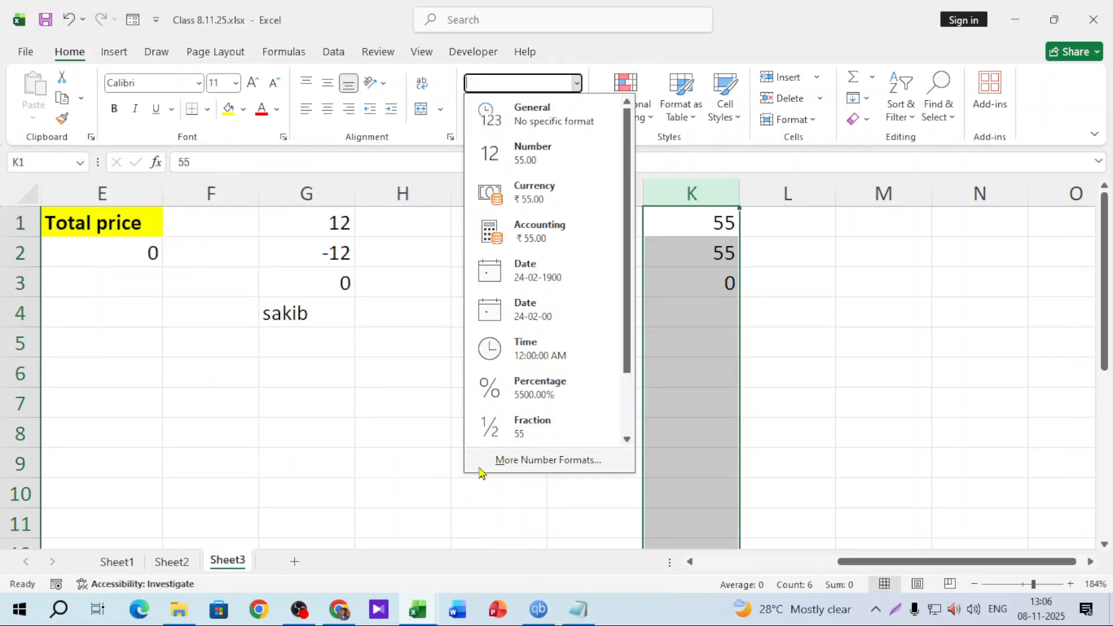
{"action": "left_click", "coordinate": [487, 462]}
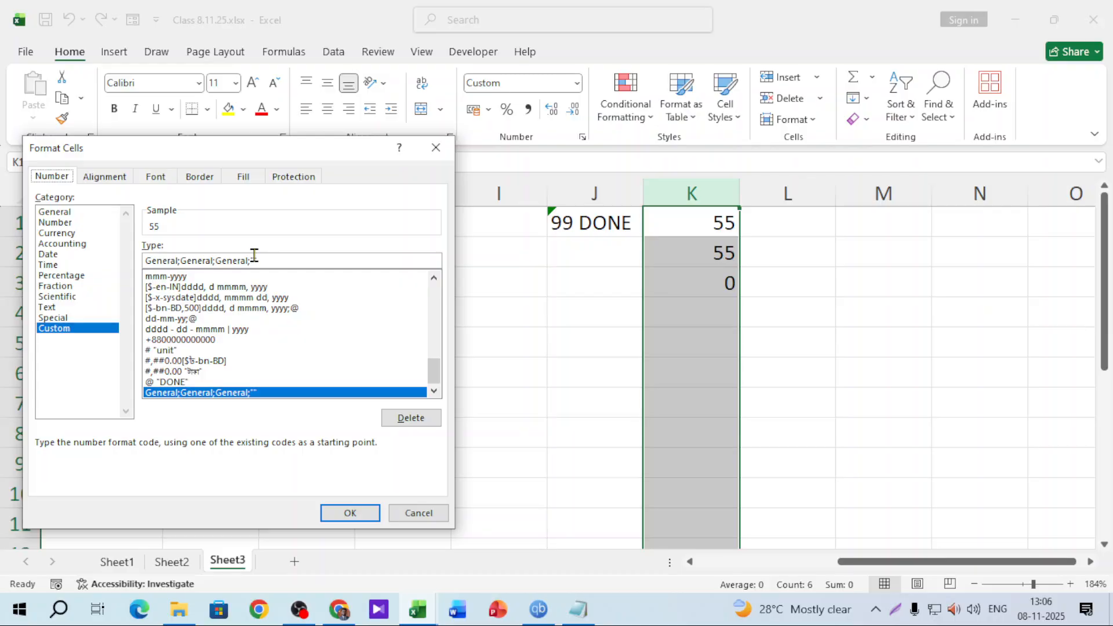
{"action": "left_click", "coordinate": [254, 255]}
{"action": "type", "text": "te"}
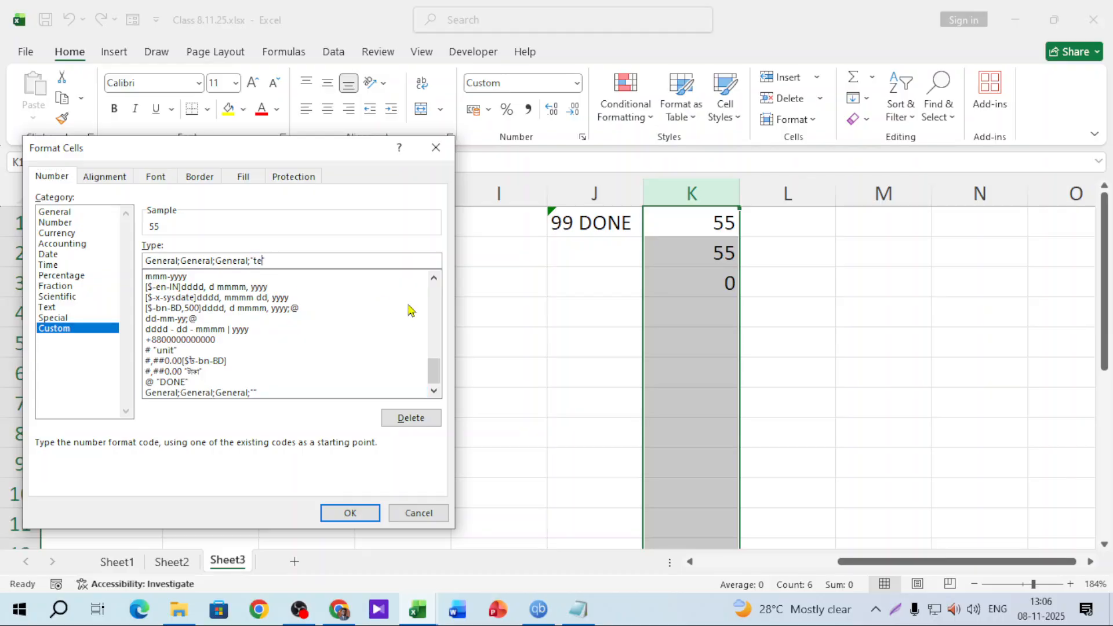
{"action": "type", "text": "xt not allowed"}
{"action": "key", "text": "Return"}
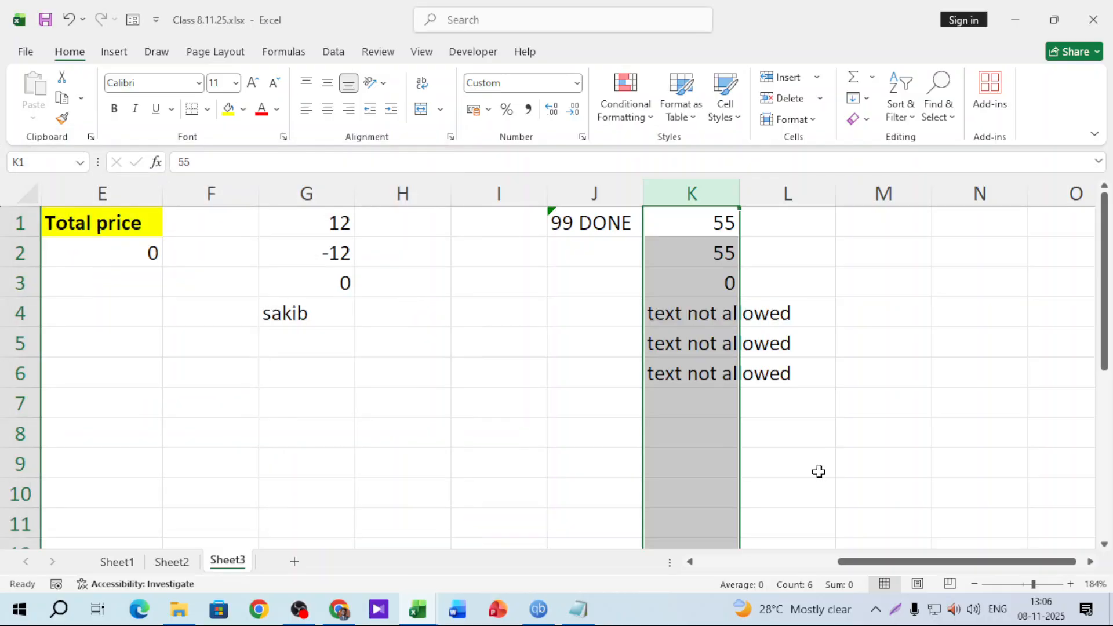
Enter asdf in K8 and 1231 in K7, then widen column K
{"action": "left_click", "coordinate": [708, 437]}
{"action": "type", "text": "asdf"}
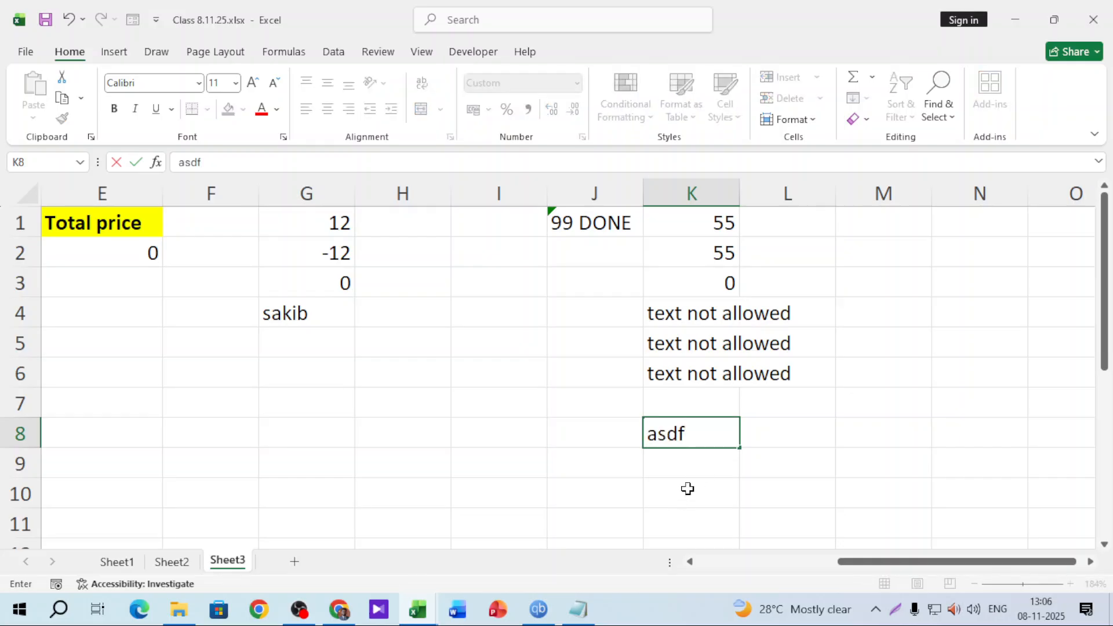
{"action": "left_click", "coordinate": [692, 487]}
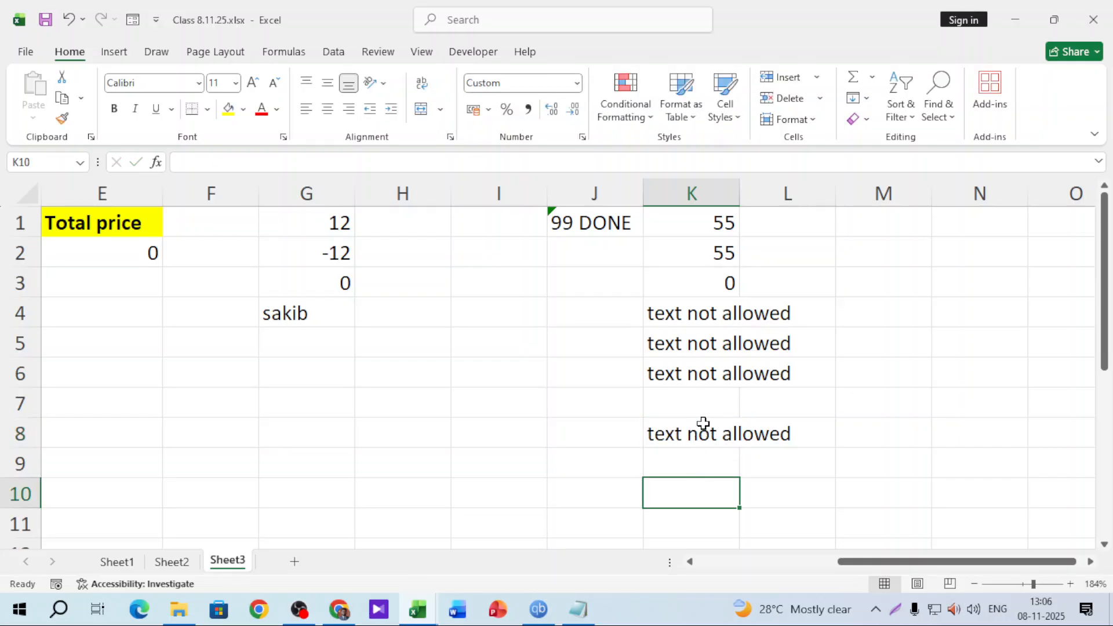
{"action": "left_click", "coordinate": [709, 406]}
{"action": "type", "text": "1231"}
{"action": "left_click", "coordinate": [697, 492]}
{"action": "left_click_drag", "start_coordinate": [740, 186], "coordinate": [816, 184]}
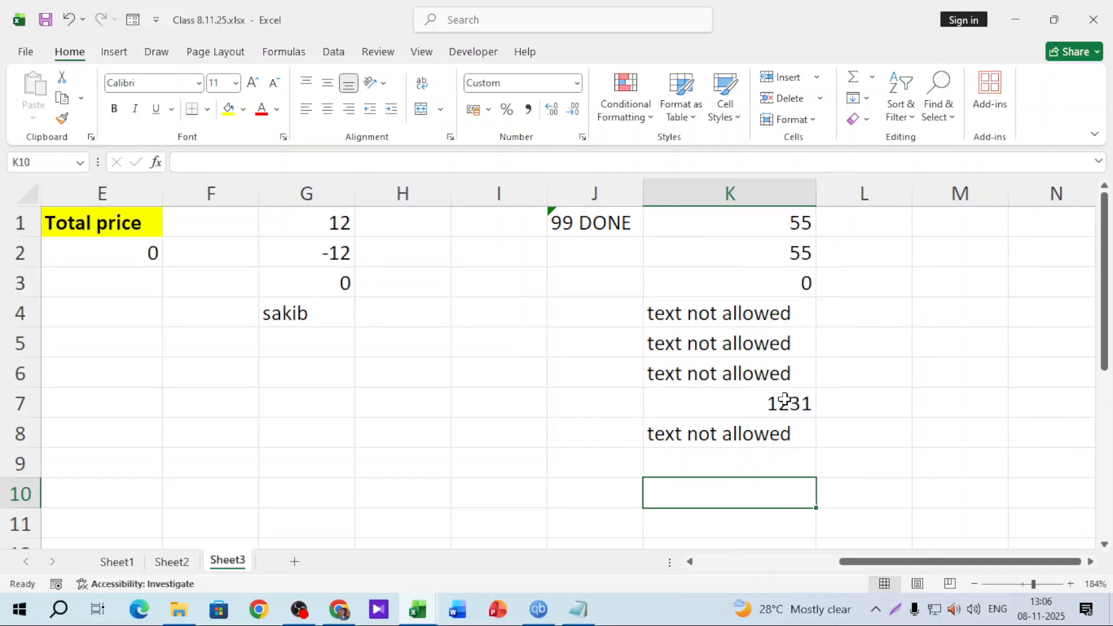
Enter -123123 in K9, 00 in K10 and asdad12312 in K11
{"action": "double_click", "coordinate": [775, 464]}
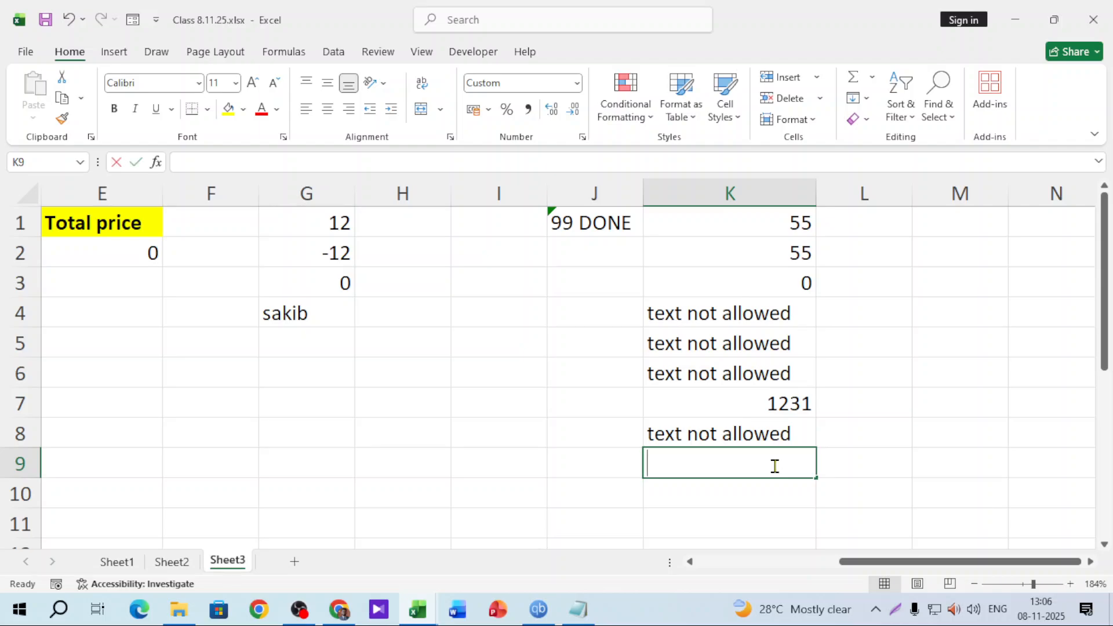
{"action": "type", "text": "-123123"}
{"action": "key", "text": "Return"}
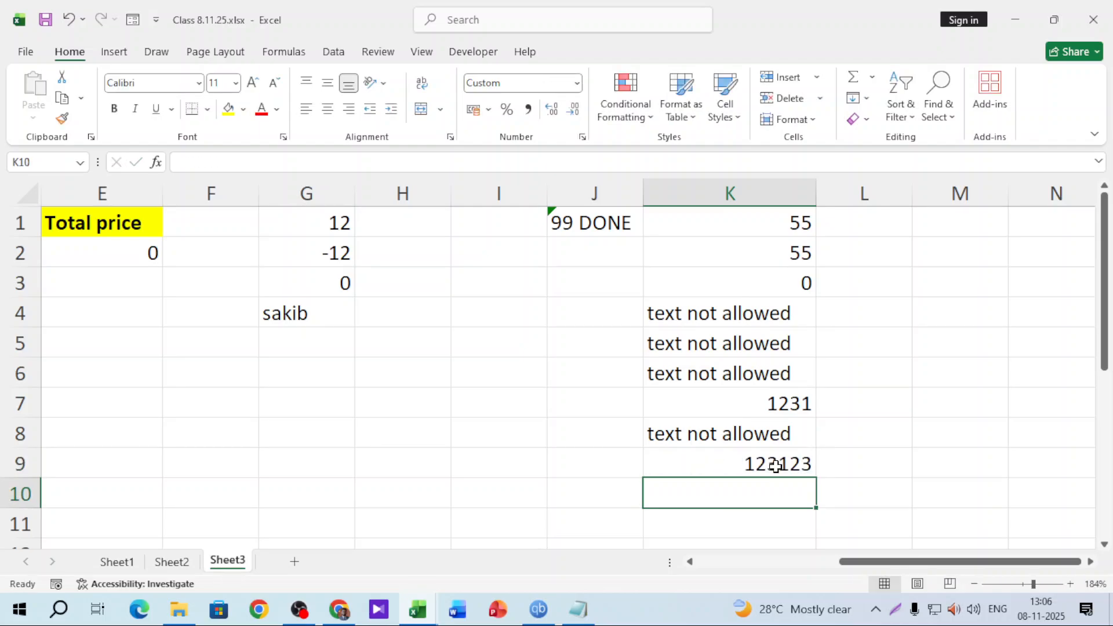
{"action": "type", "text": "00"}
{"action": "key", "text": "Return"}
{"action": "type", "text": "123"}
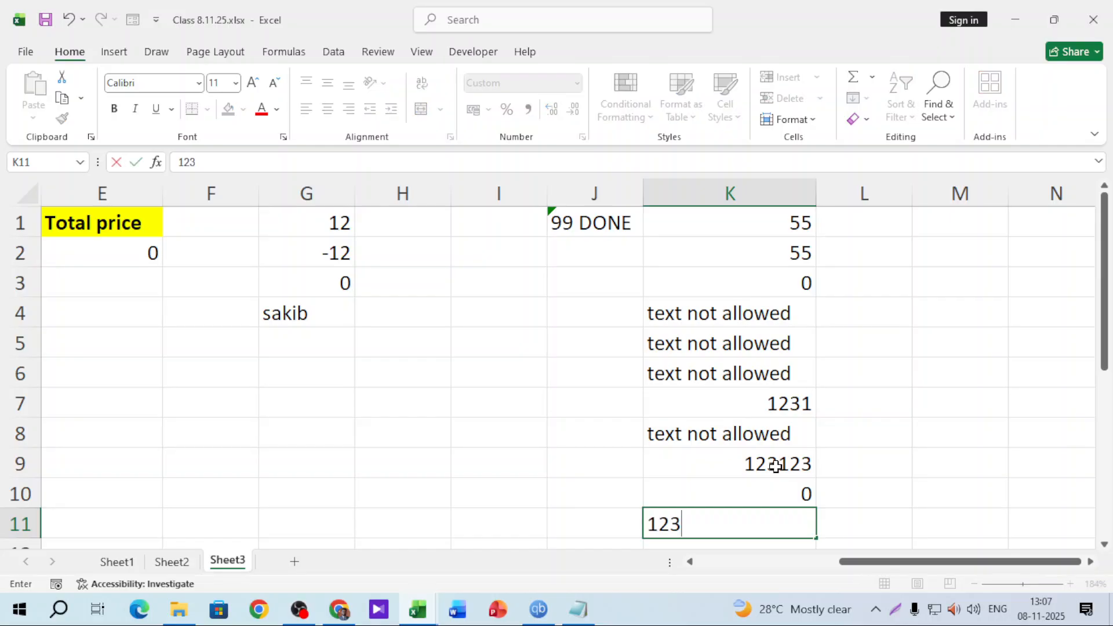
{"action": "key", "text": "BackSpace"}
{"action": "key", "text": "BackSpace"}
{"action": "key", "text": "BackSpace"}
{"action": "type", "text": "asdad12312"}
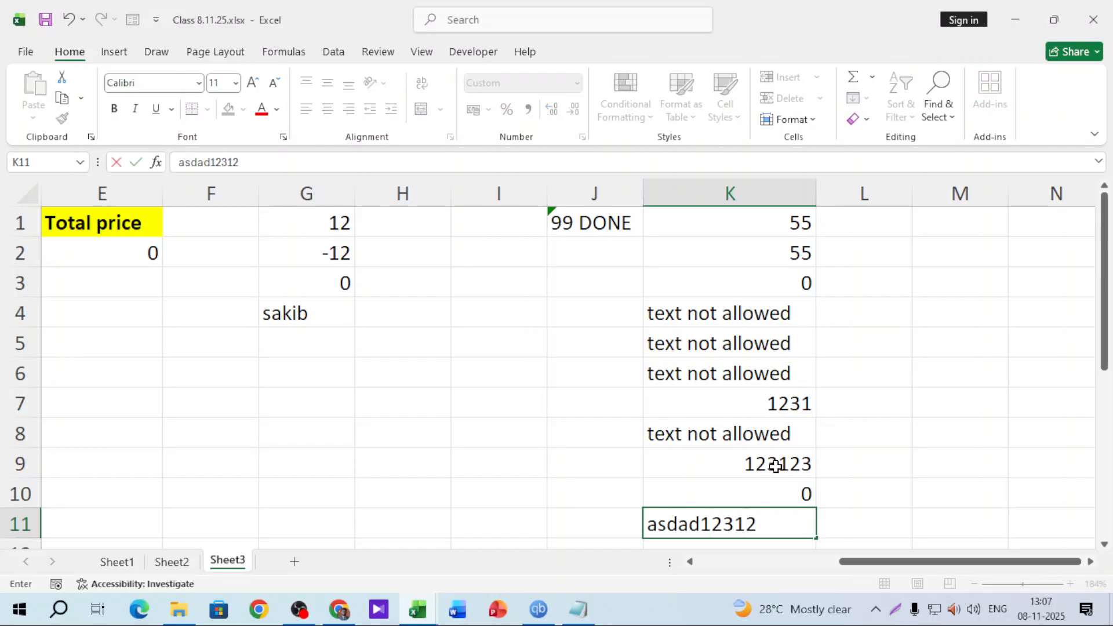
{"action": "key", "text": "Return"}
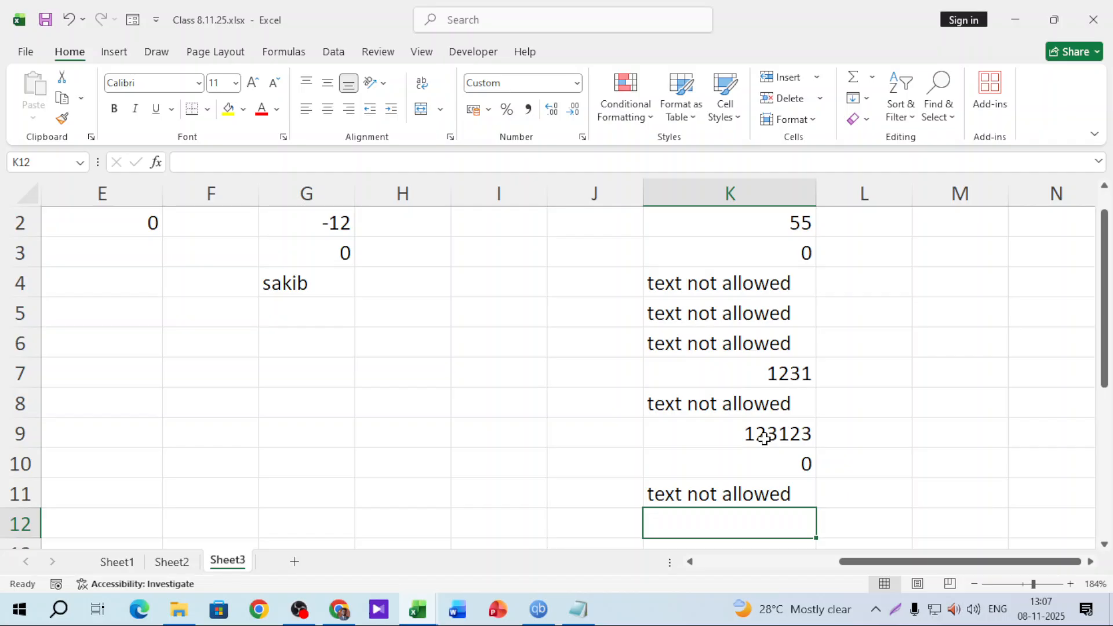
Change column K's format to [green]General;[red]General;General;"text not allowed"
{"action": "left_click", "coordinate": [775, 199]}
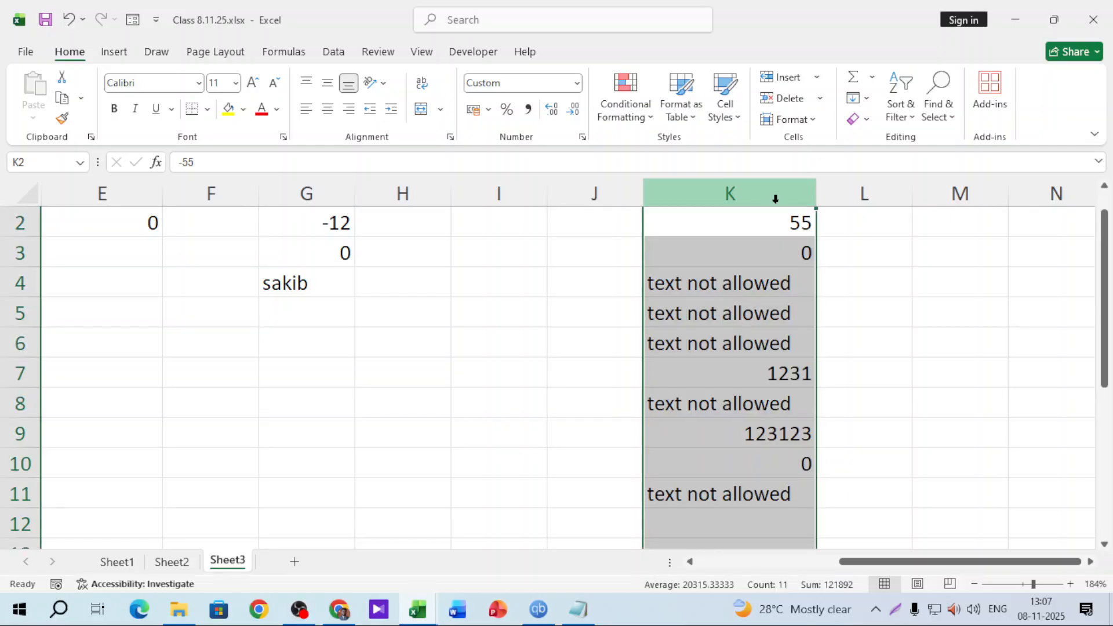
{"action": "left_click", "coordinate": [577, 84]}
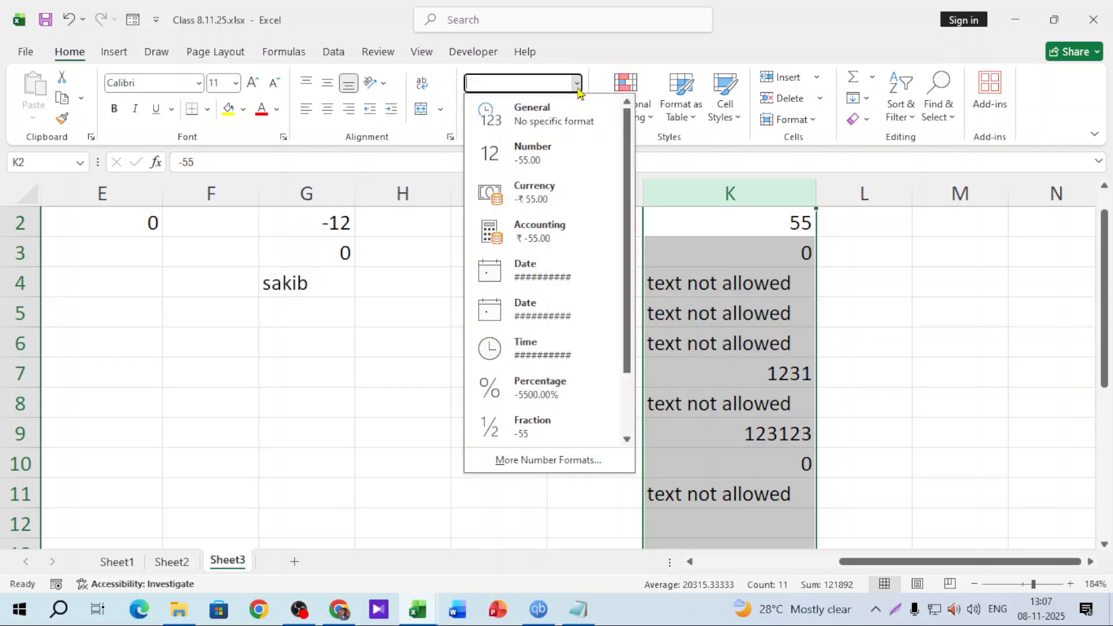
{"action": "left_click", "coordinate": [559, 460]}
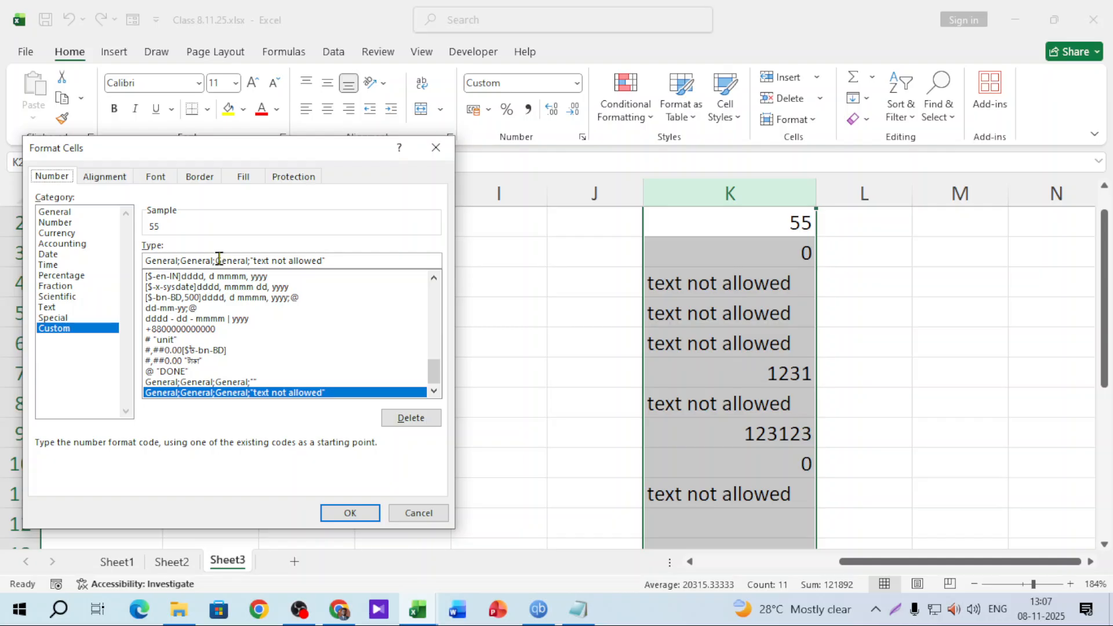
{"action": "double_click", "coordinate": [219, 259]}
{"action": "left_click", "coordinate": [161, 259]}
{"action": "type", "text": "0"}
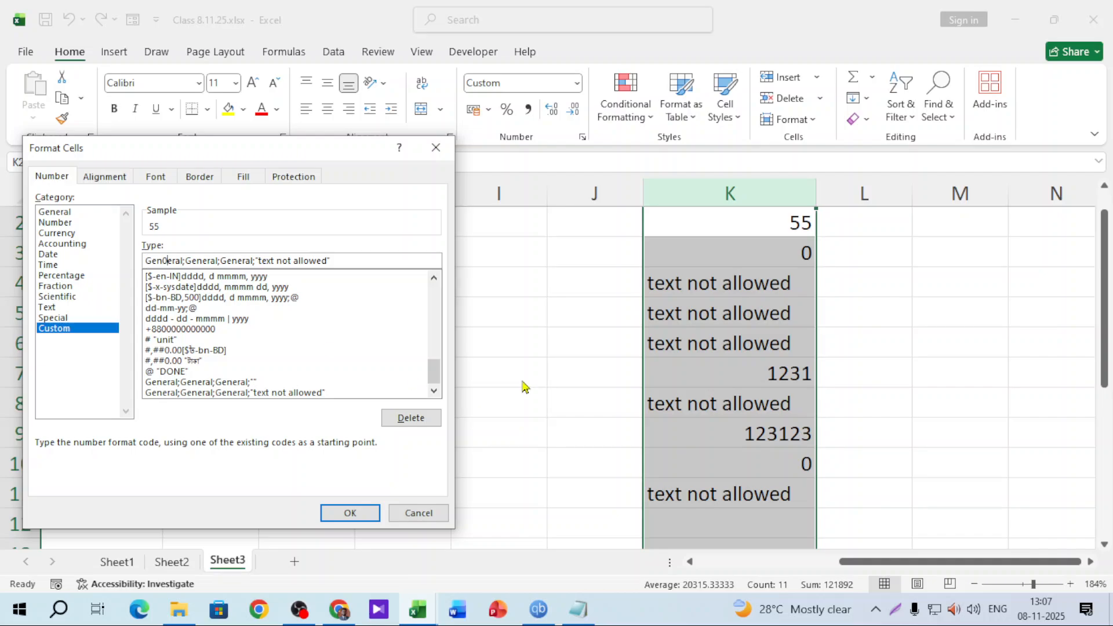
{"action": "key", "text": "BackSpace"}
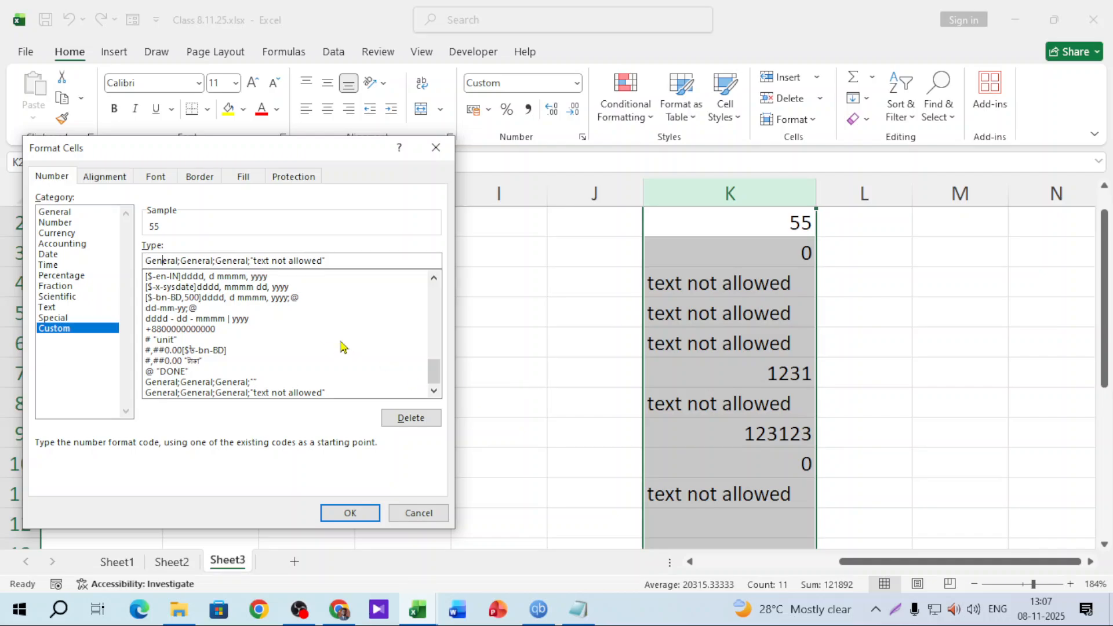
{"action": "left_click_drag", "start_coordinate": [145, 260], "coordinate": [163, 257]}
{"action": "left_click", "coordinate": [146, 260]}
{"action": "type", "text": "["}
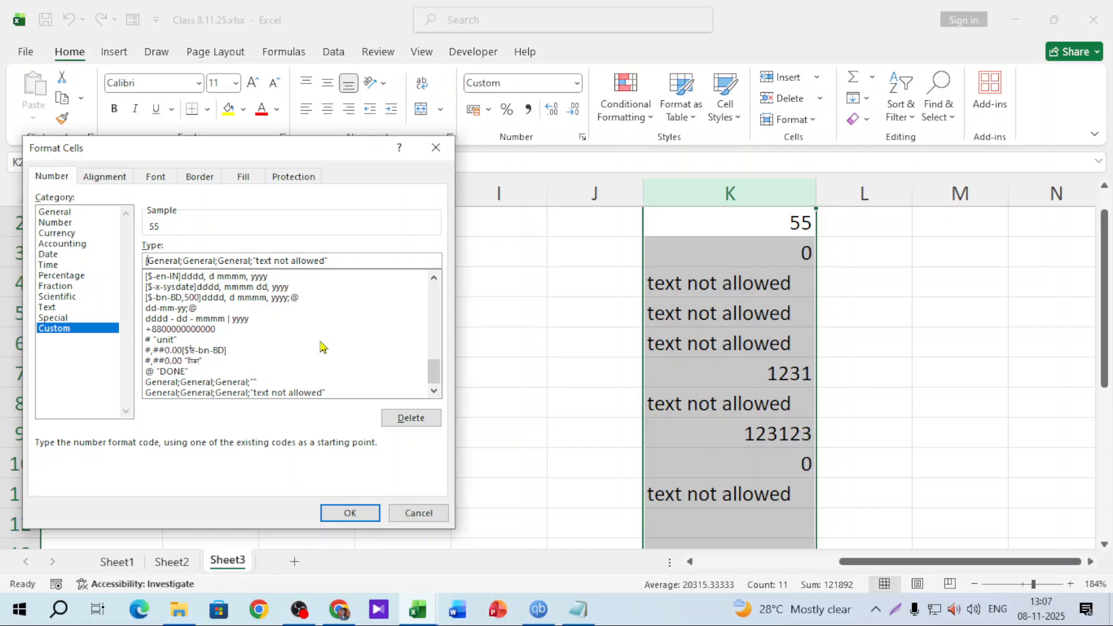
{"action": "type", "text": "green"}
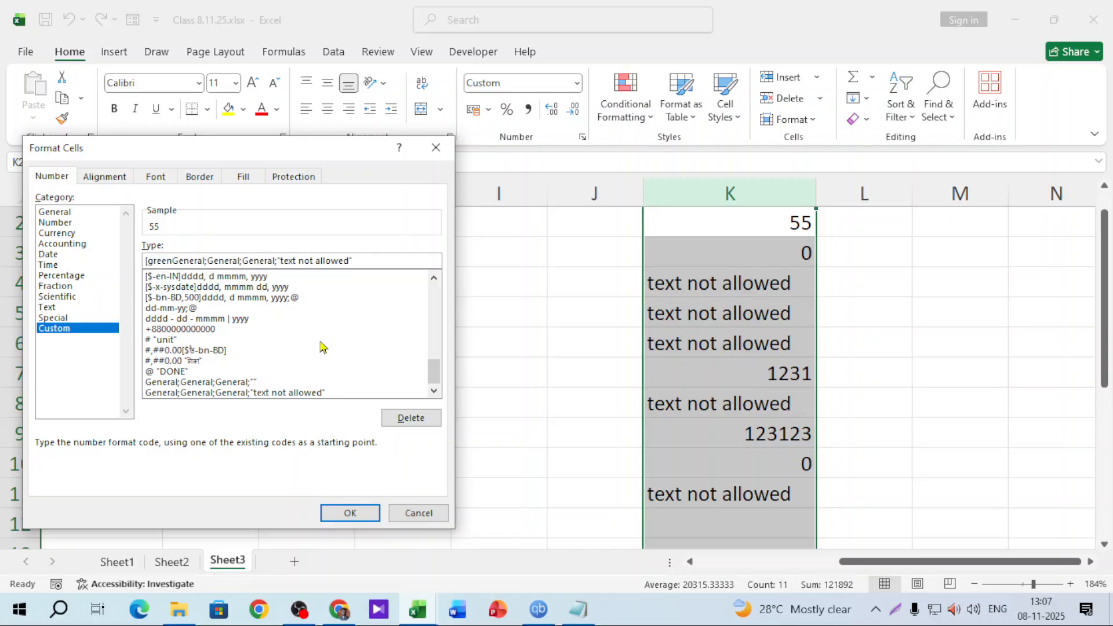
{"action": "type", "text": "]"}
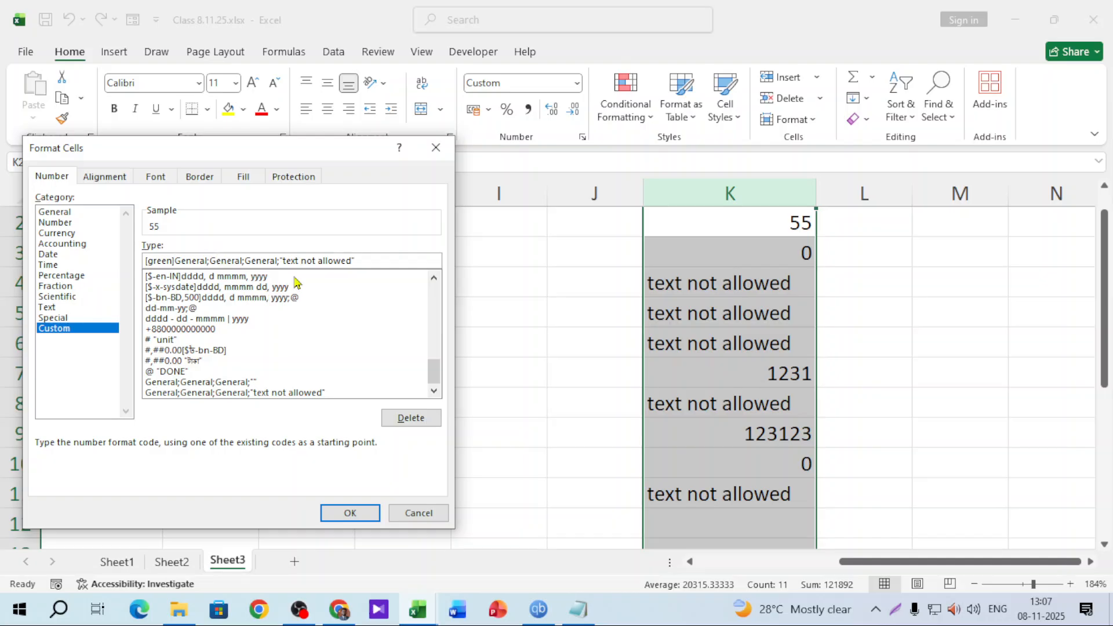
{"action": "type", "text": "[red"}
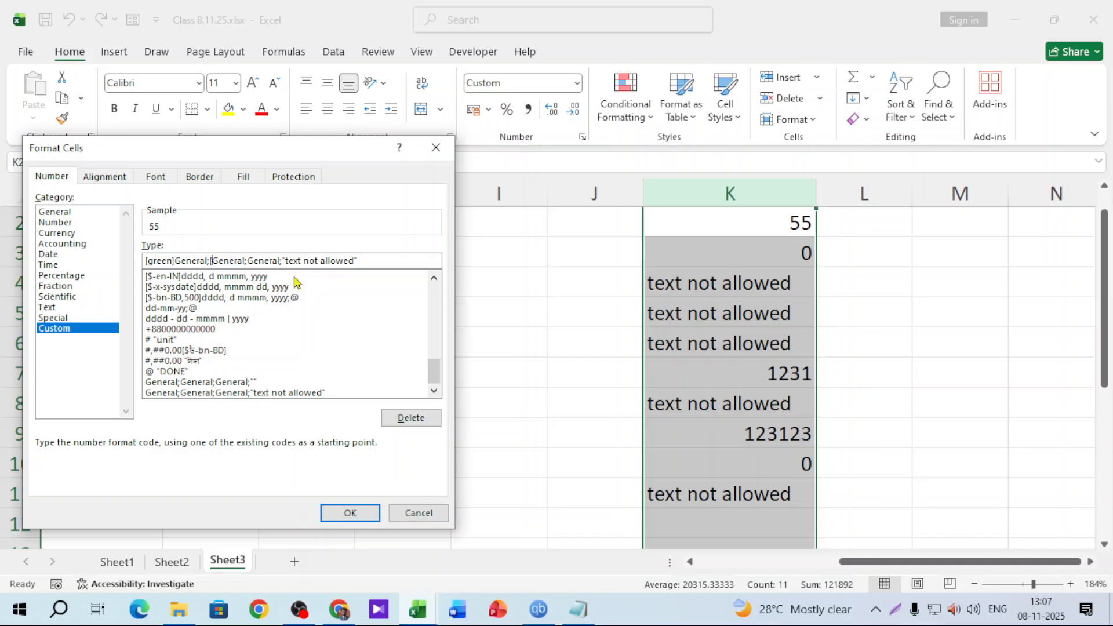
{"action": "type", "text": "]"}
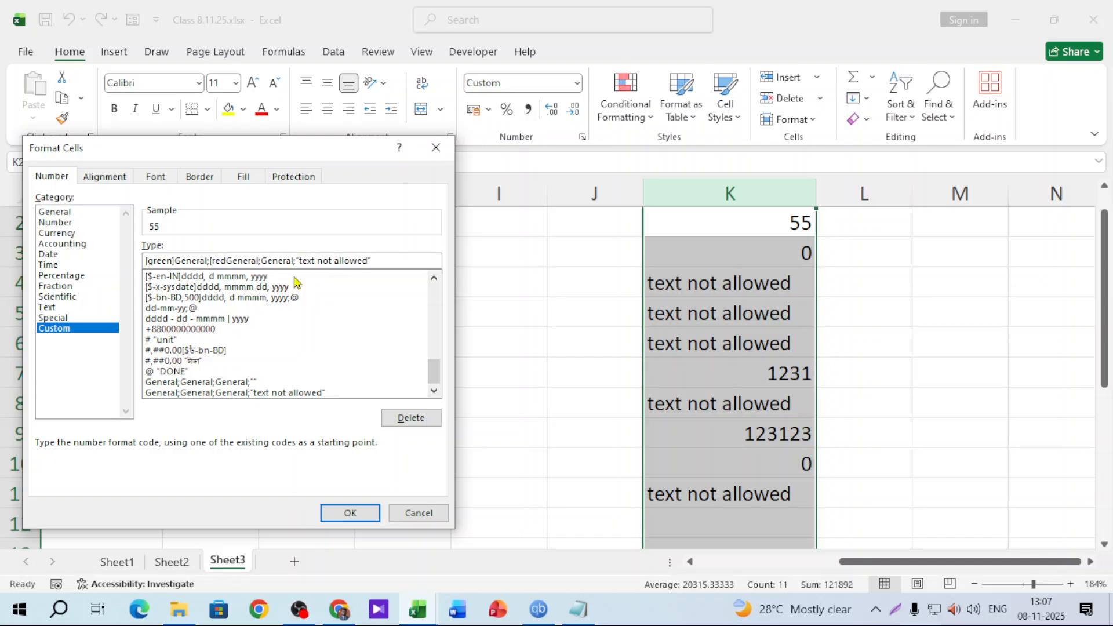
{"action": "left_click", "coordinate": [350, 512]}
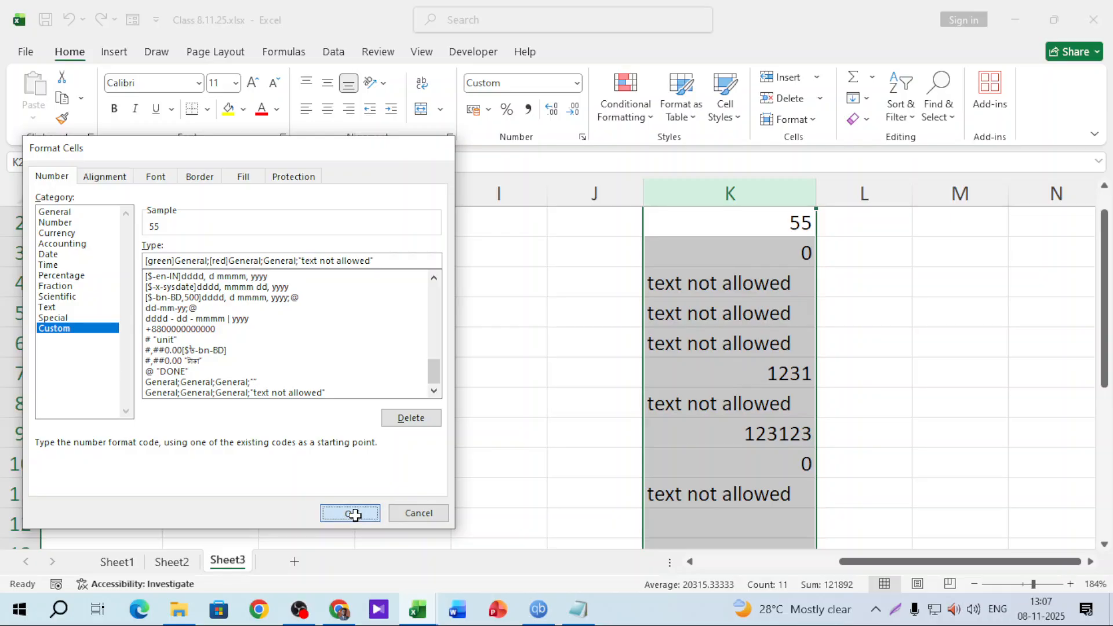
{"action": "left_click", "coordinate": [930, 443]}
{"action": "scroll", "coordinate": [784, 369], "scroll_direction": "down", "scroll_amount": 2}
Enter 52514 in K13 and -456 in K14 to see them in green and red
{"action": "left_click", "coordinate": [784, 369]}
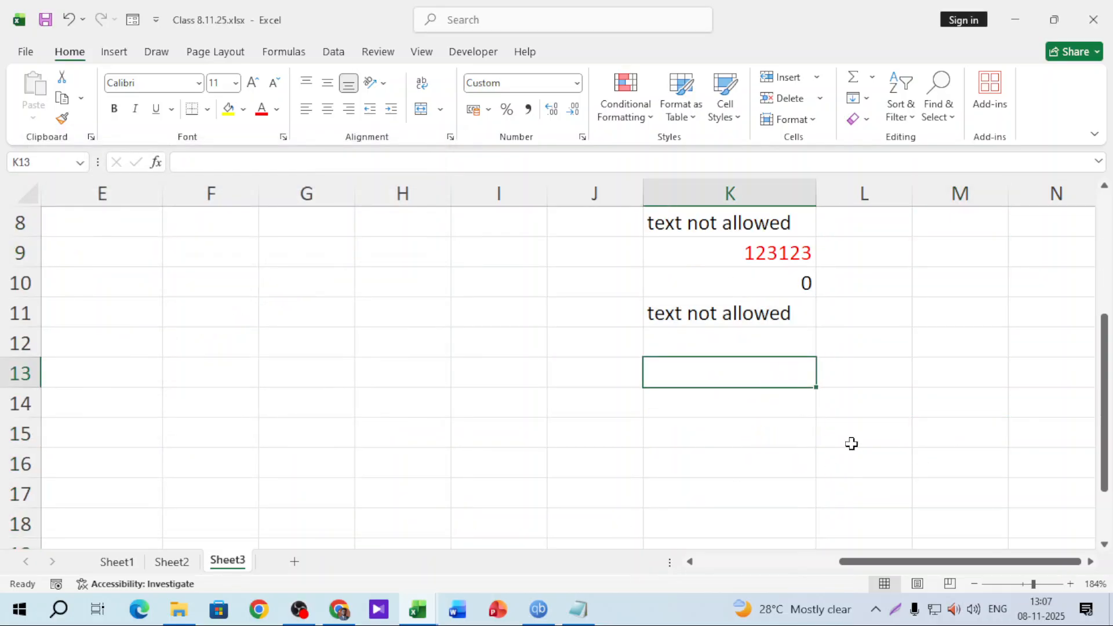
{"action": "type", "text": "52514"}
{"action": "key", "text": "Return"}
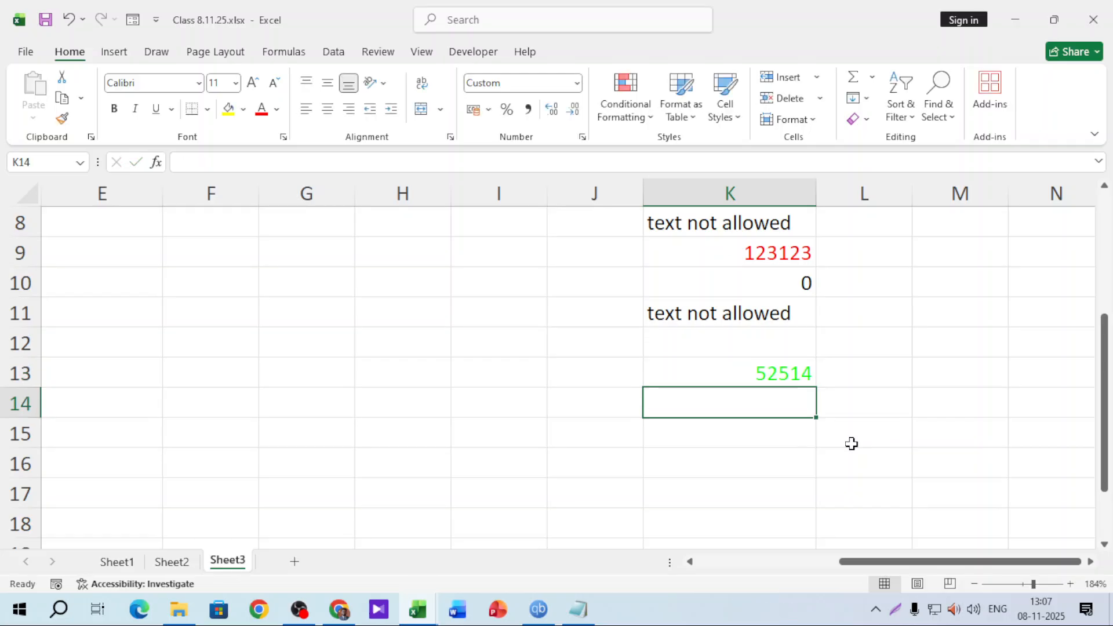
{"action": "type", "text": "-456"}
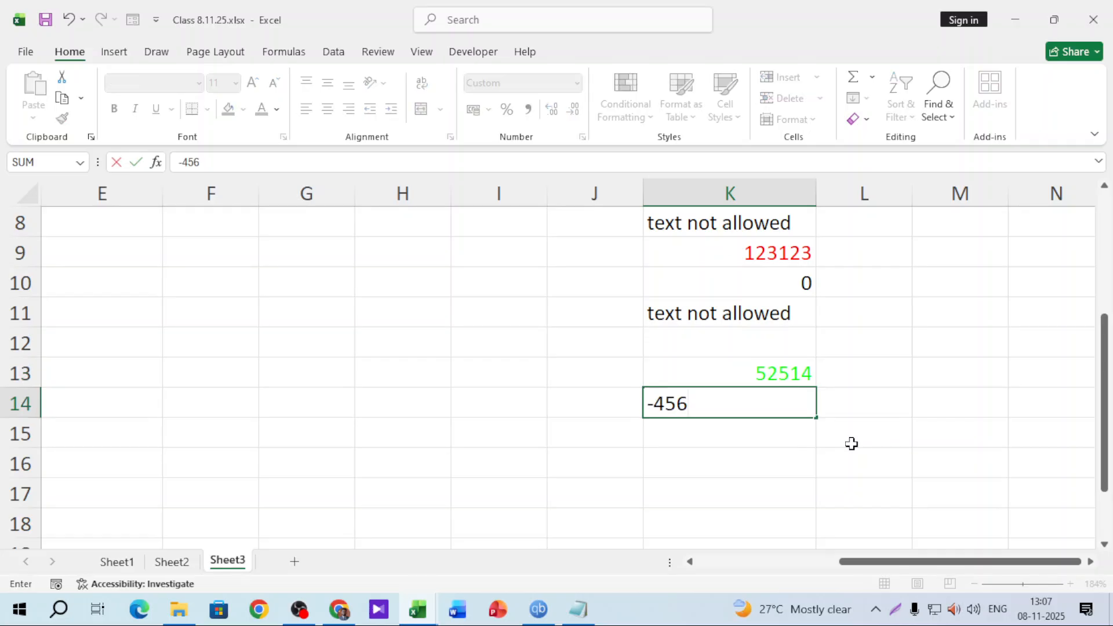
{"action": "key", "text": "Return"}
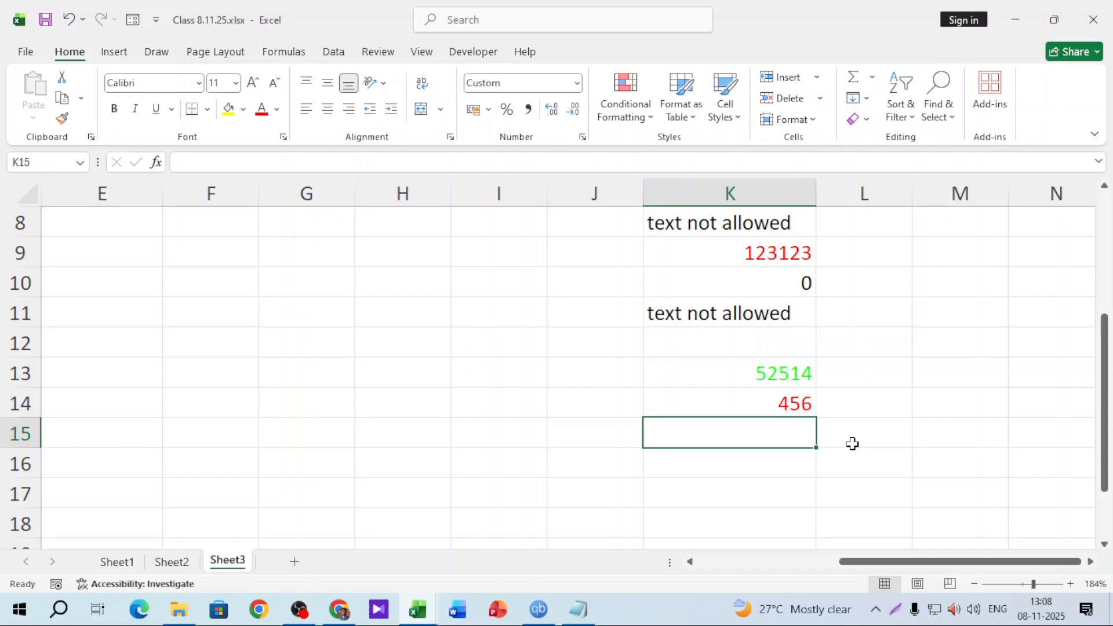
{"action": "scroll", "coordinate": [462, 401], "scroll_direction": "up", "scroll_amount": 3}
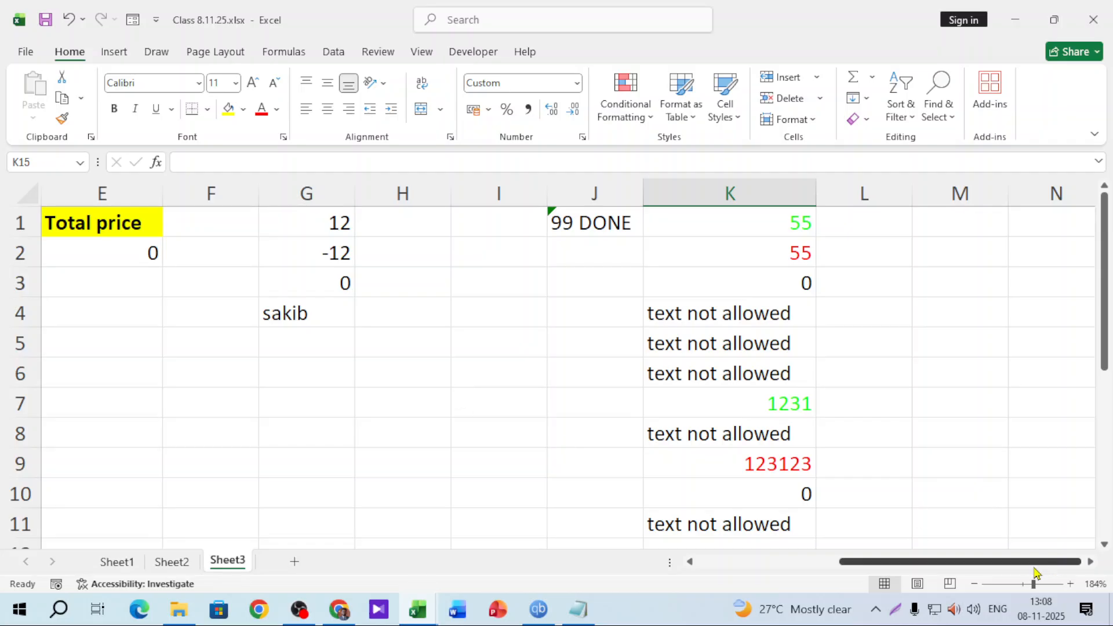
{"action": "left_click_drag", "start_coordinate": [1037, 562], "coordinate": [1082, 587]}
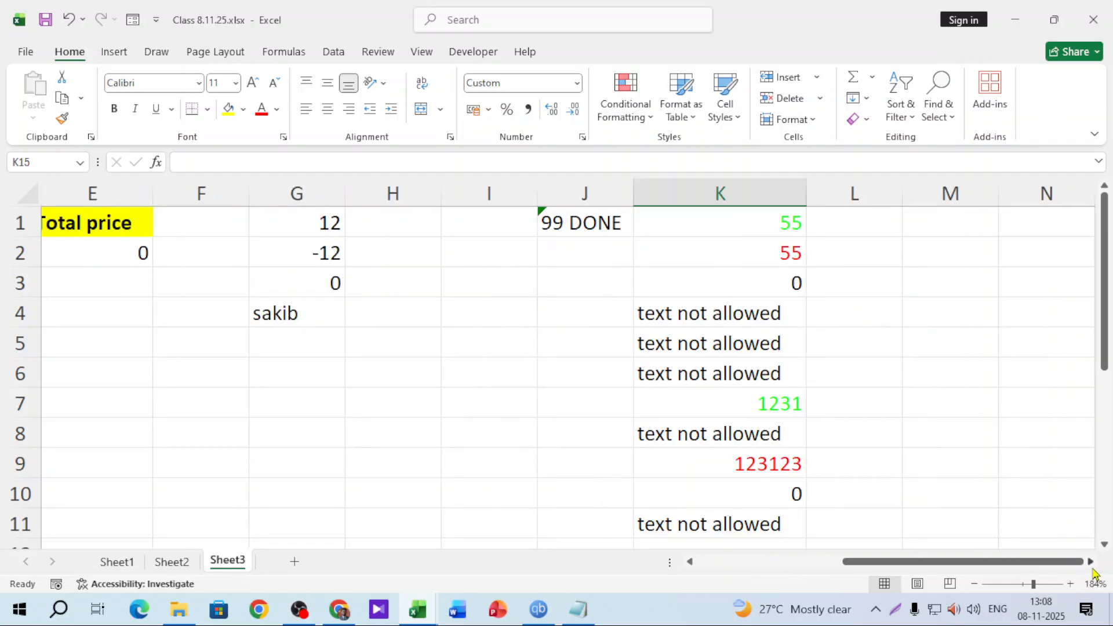
{"action": "left_click", "coordinate": [1091, 561]}
{"action": "left_click", "coordinate": [1090, 561]}
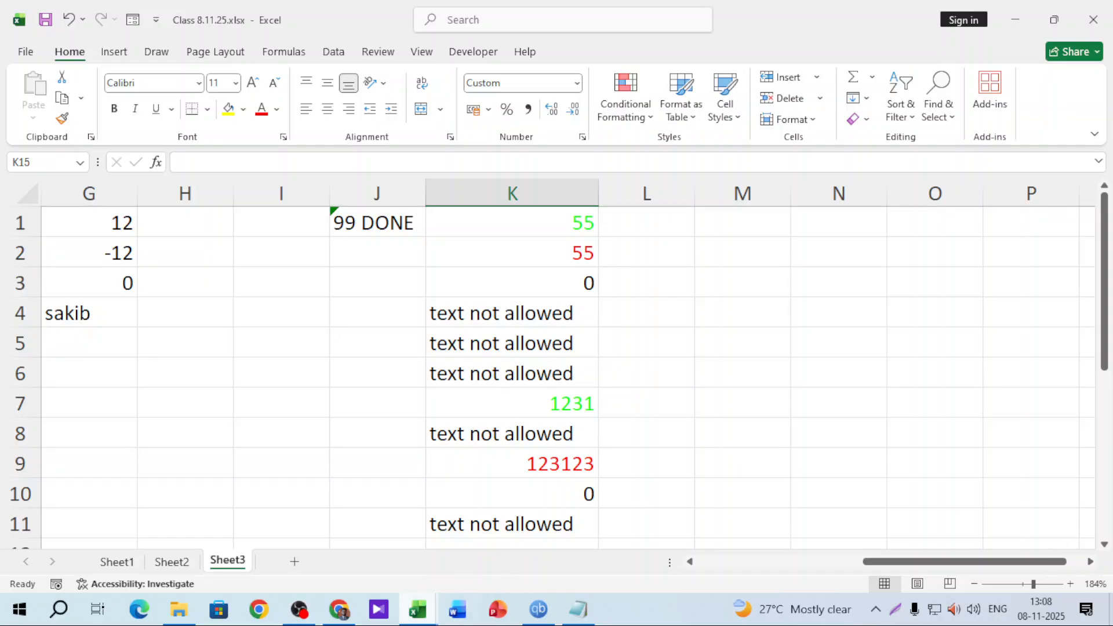
{"action": "left_click", "coordinate": [299, 611]}
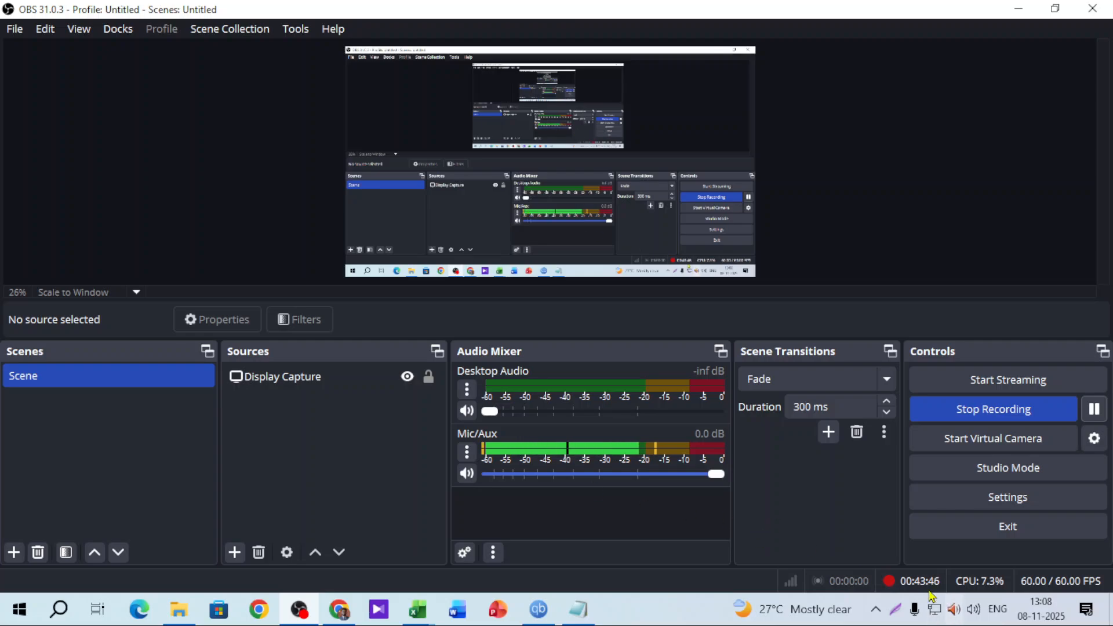
{"action": "left_click", "coordinate": [1020, 9]}
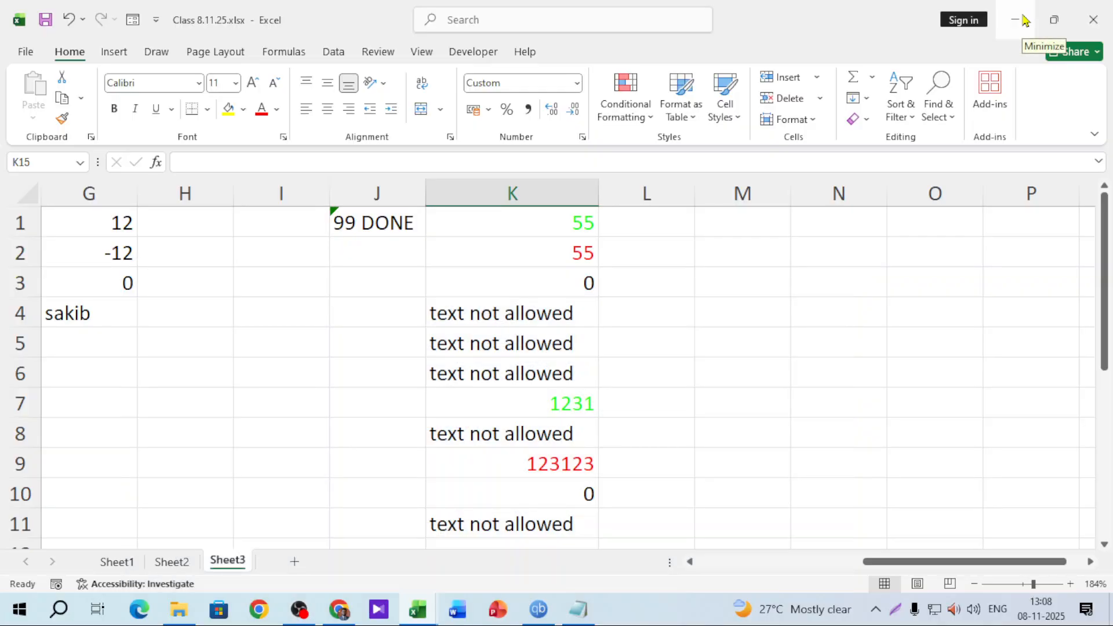
{"action": "left_click", "coordinate": [700, 265]}
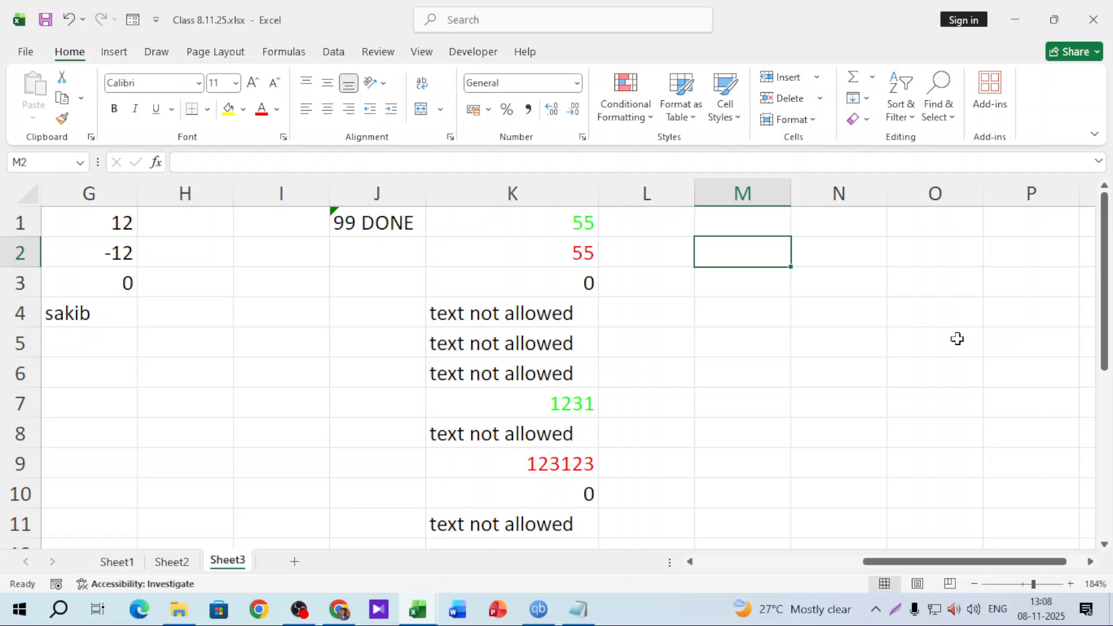
Insert a blank Sheet4, zoom the view to 226%, then switch back to Sheet3
{"action": "left_click", "coordinate": [1090, 561]}
{"action": "left_click", "coordinate": [1090, 561]}
{"action": "left_click", "coordinate": [513, 374]}
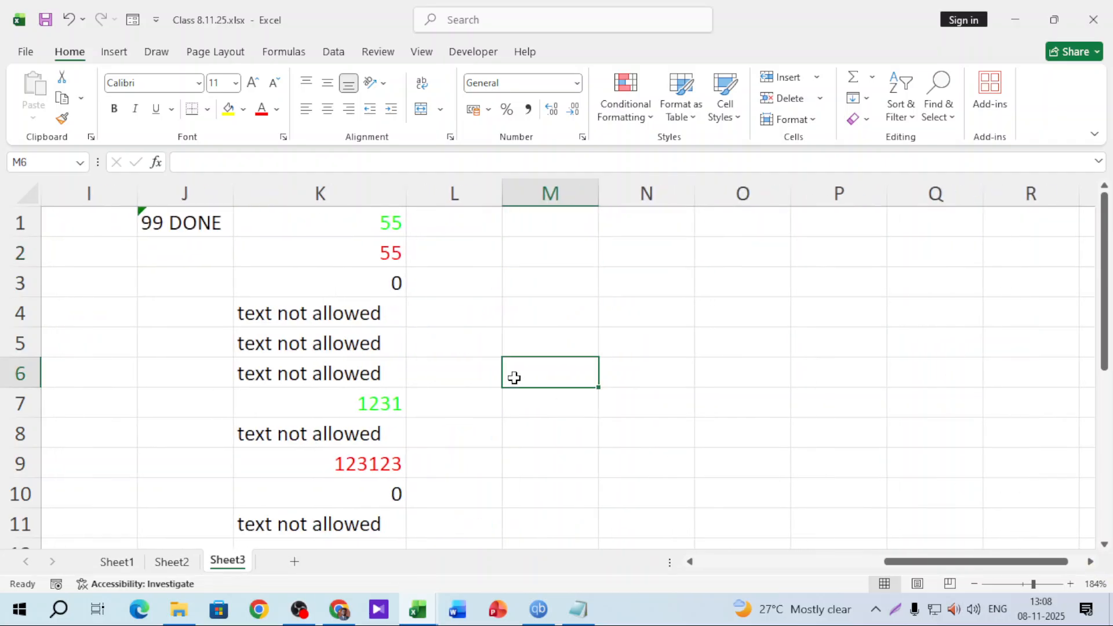
{"action": "left_click", "coordinate": [294, 562]}
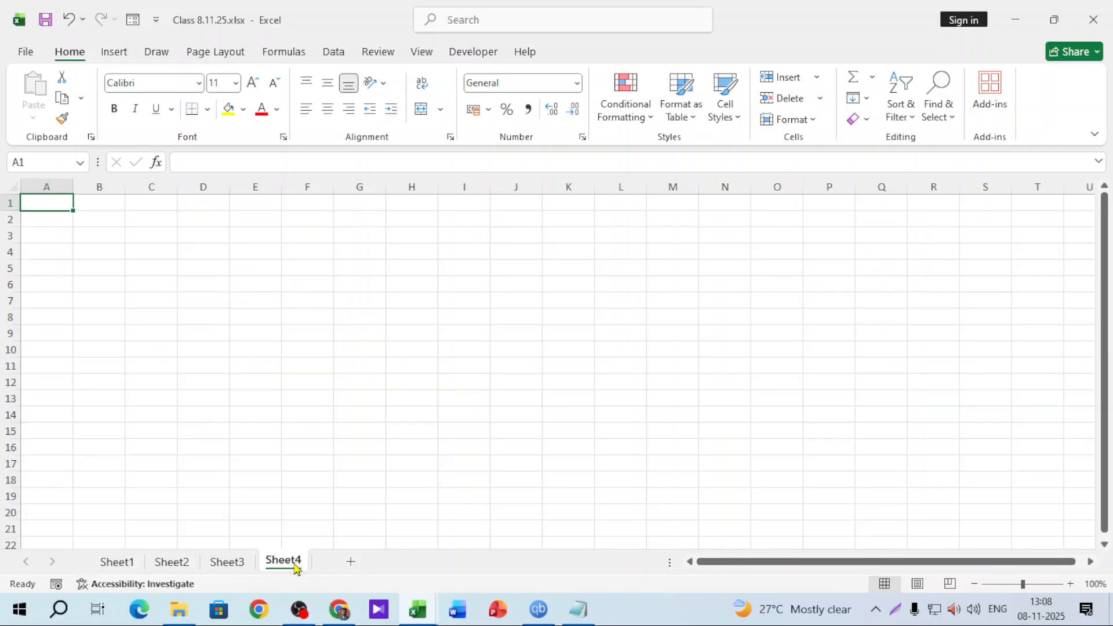
{"action": "left_click", "coordinate": [1090, 561]}
{"action": "left_click", "coordinate": [1090, 561]}
{"action": "left_click_drag", "start_coordinate": [1050, 563], "coordinate": [818, 564]}
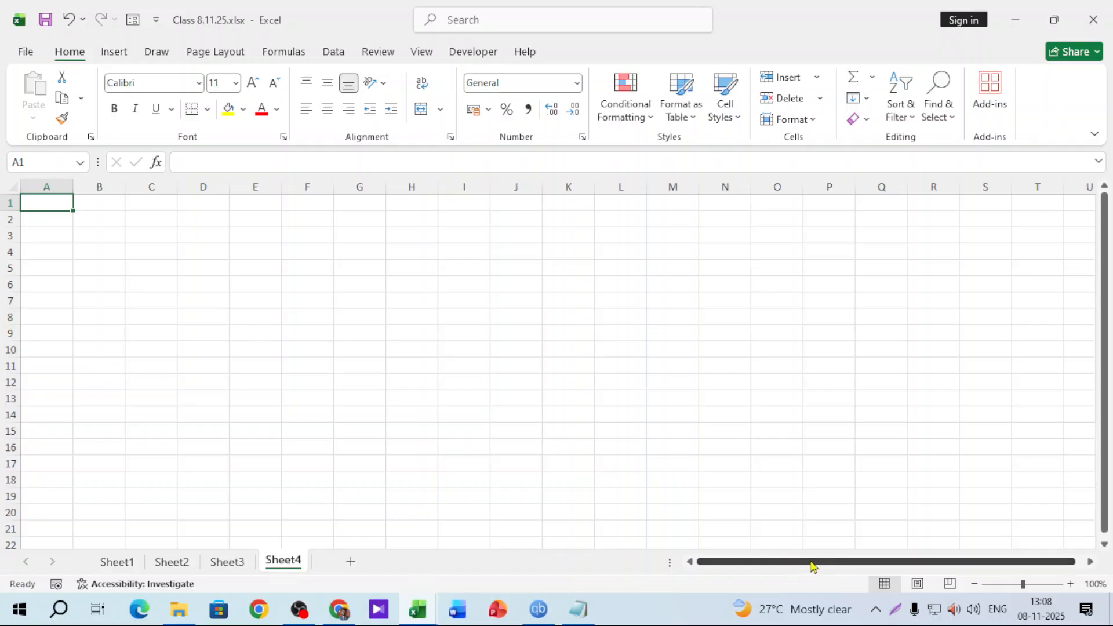
{"action": "left_click", "coordinate": [1040, 584]}
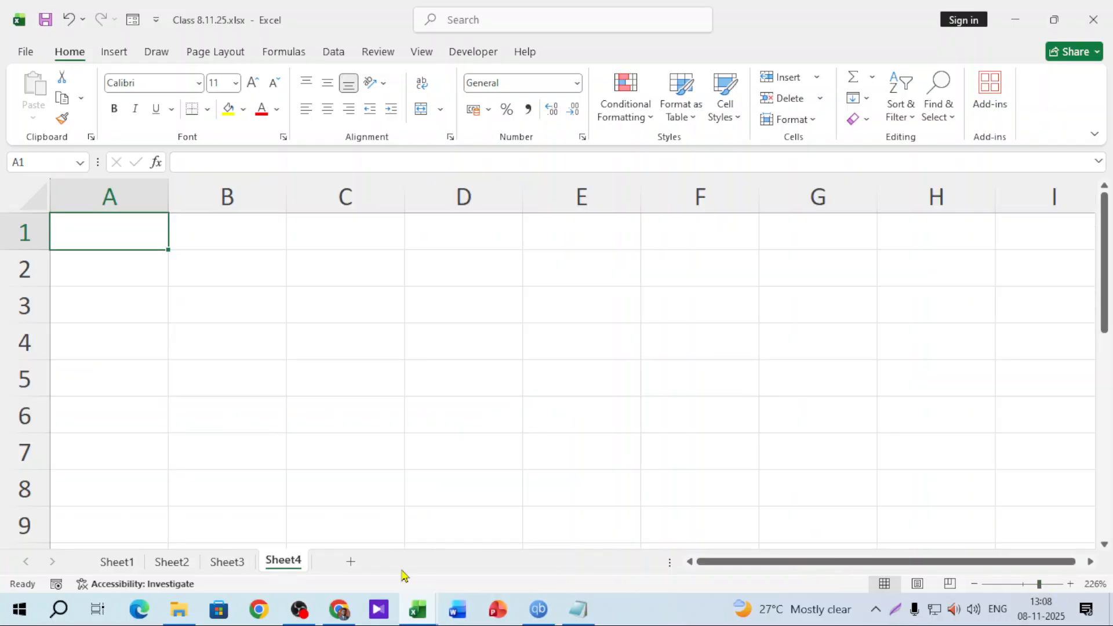
{"action": "left_click", "coordinate": [250, 565]}
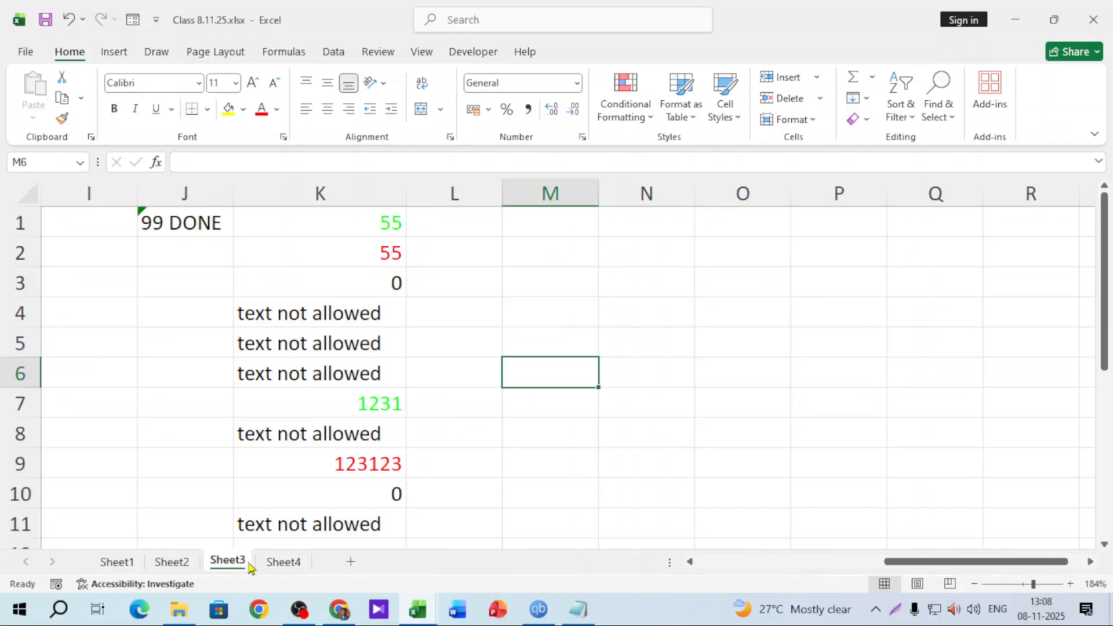
{"action": "left_click", "coordinate": [288, 567]}
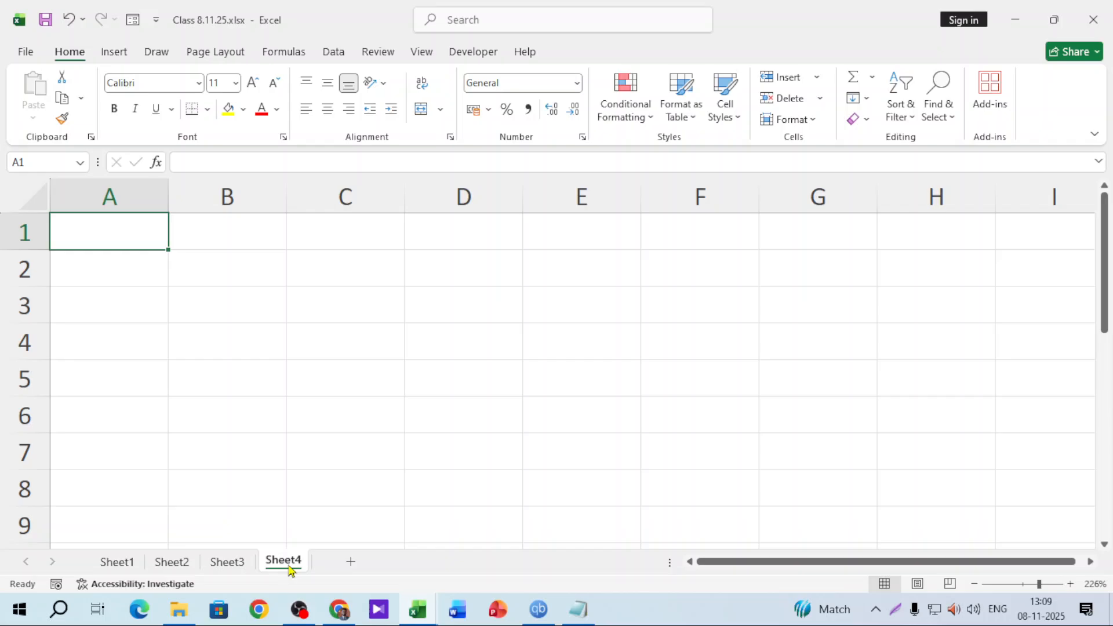
{"action": "left_click", "coordinate": [231, 565]}
Switch to Sheet1's orders table and select the empty cell L1
{"action": "left_click", "coordinate": [172, 561]}
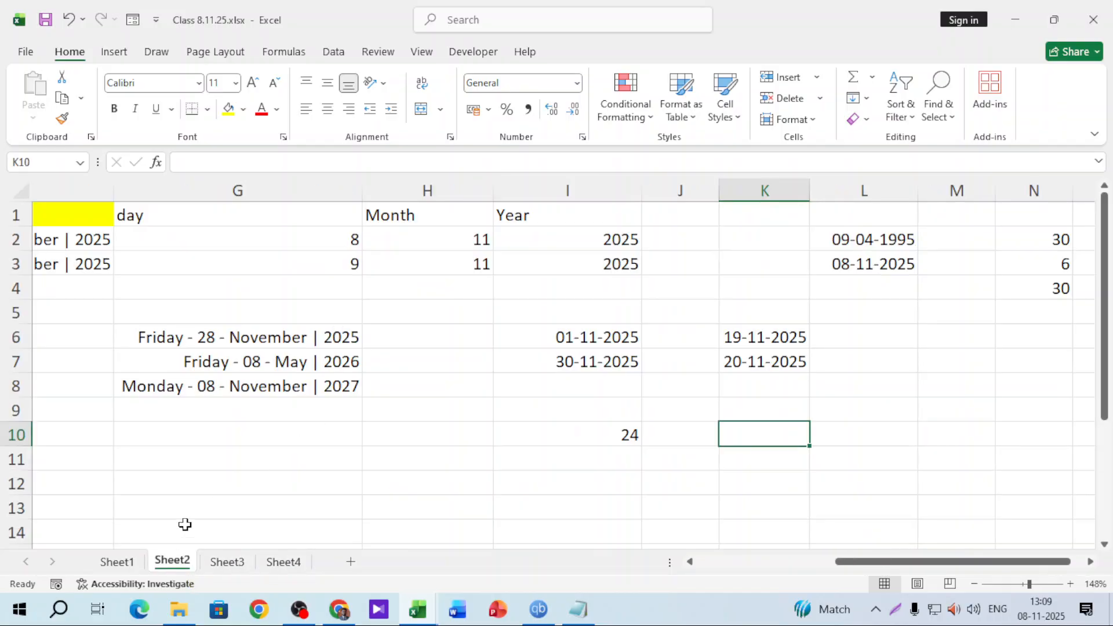
{"action": "left_click", "coordinate": [116, 562]}
{"action": "scroll", "coordinate": [1018, 381], "scroll_direction": "right", "scroll_amount": 5}
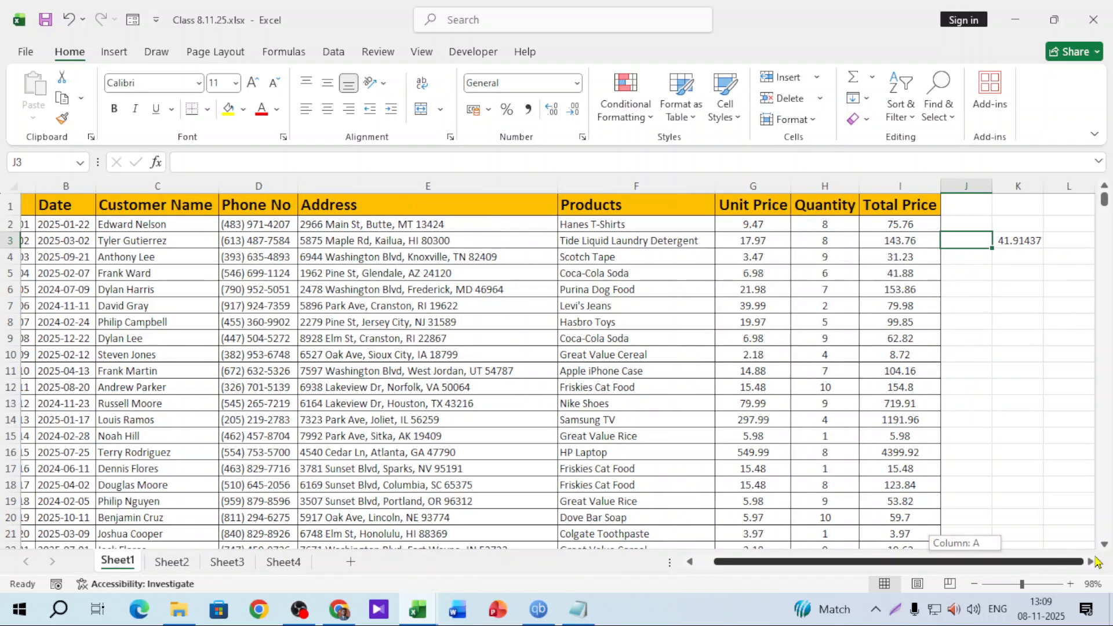
{"action": "left_click", "coordinate": [808, 207]}
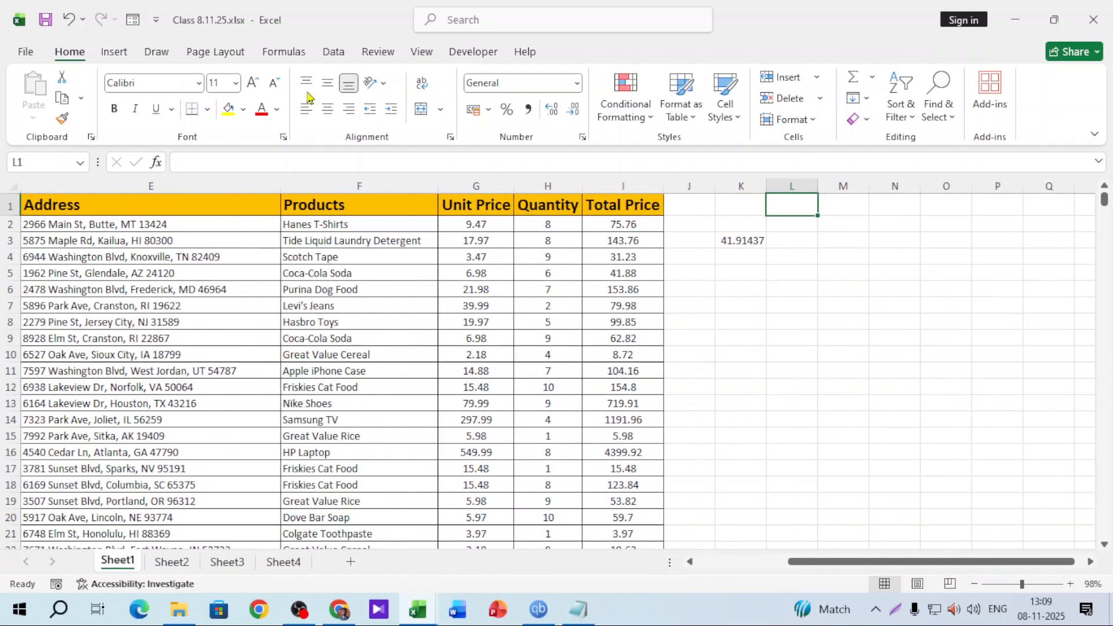
Start a List data validation on L1, cancel it unchanged, and return to Sheet4
{"action": "left_click", "coordinate": [334, 51]}
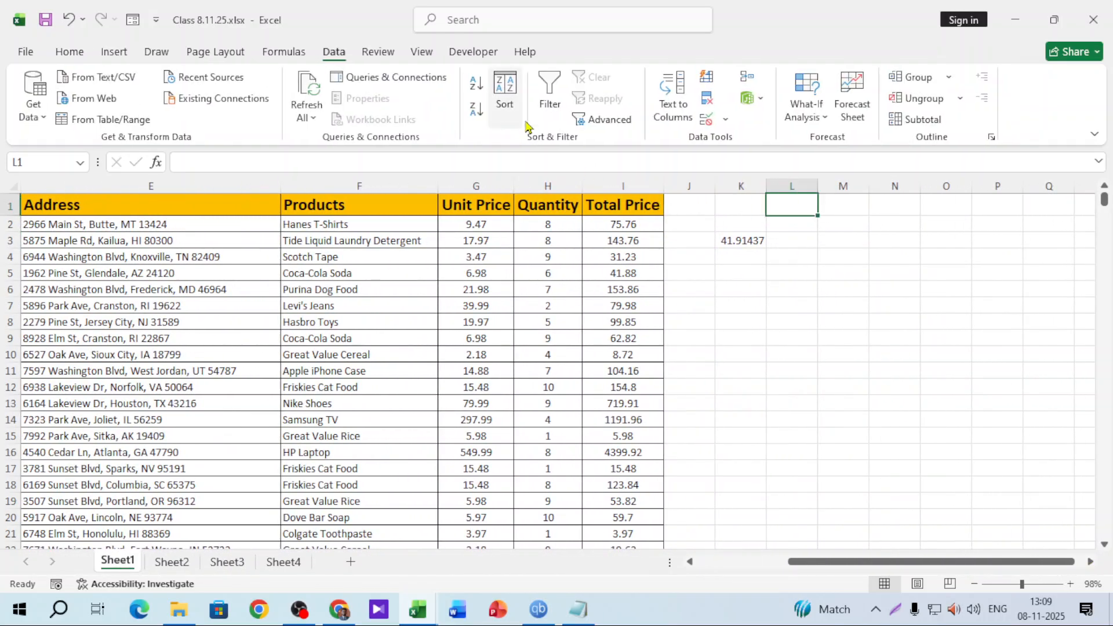
{"action": "left_click", "coordinate": [724, 119]}
{"action": "left_click", "coordinate": [745, 142]}
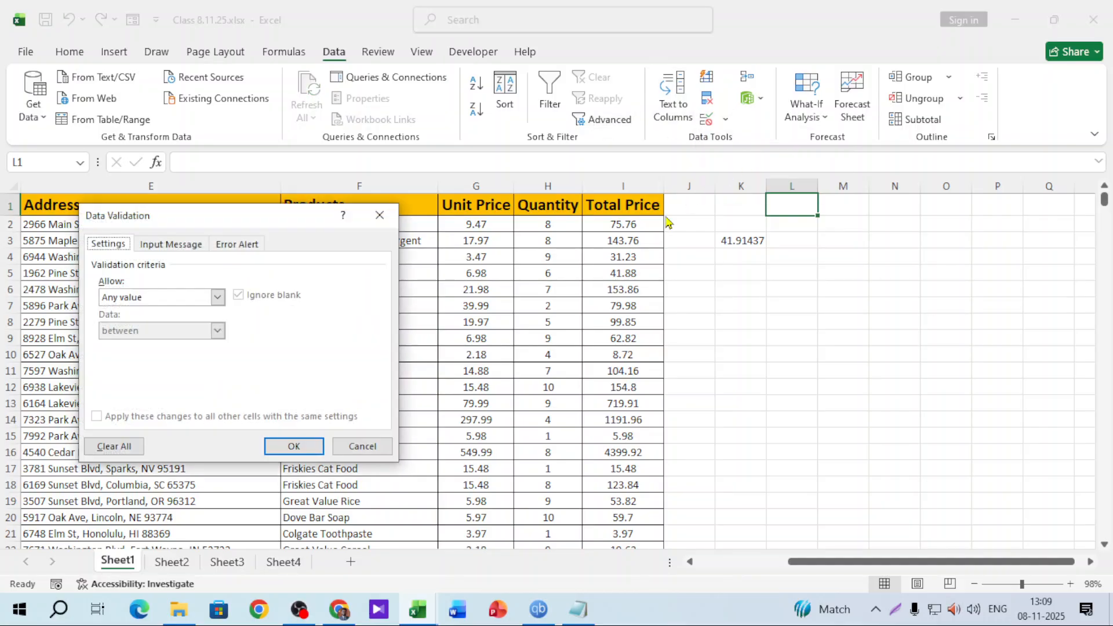
{"action": "left_click", "coordinate": [216, 297]}
{"action": "left_click", "coordinate": [168, 343]}
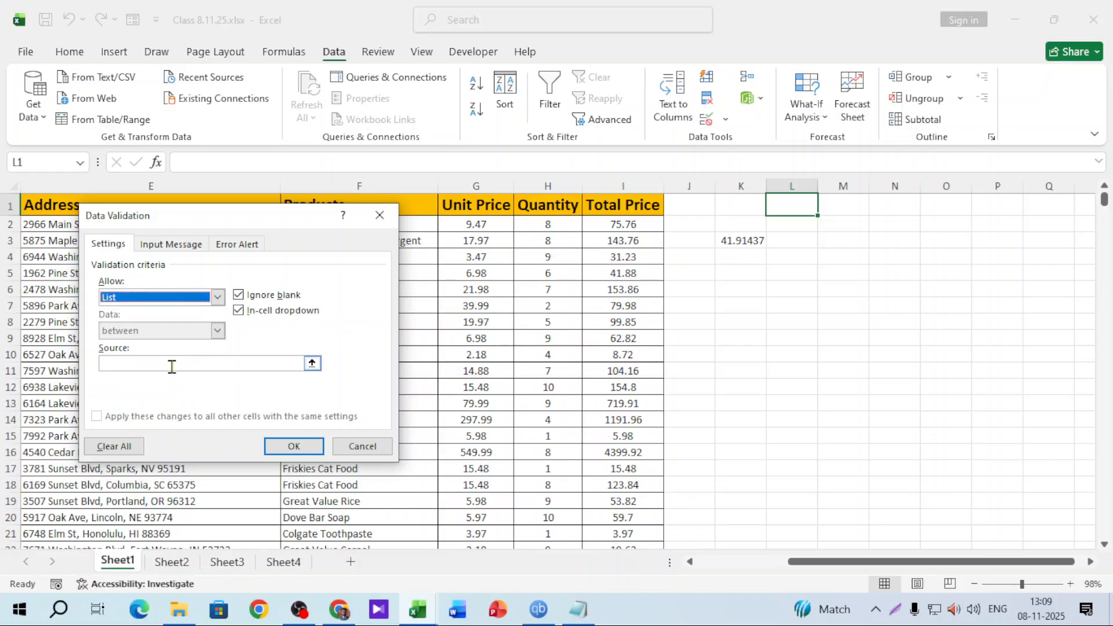
{"action": "left_click", "coordinate": [169, 364]}
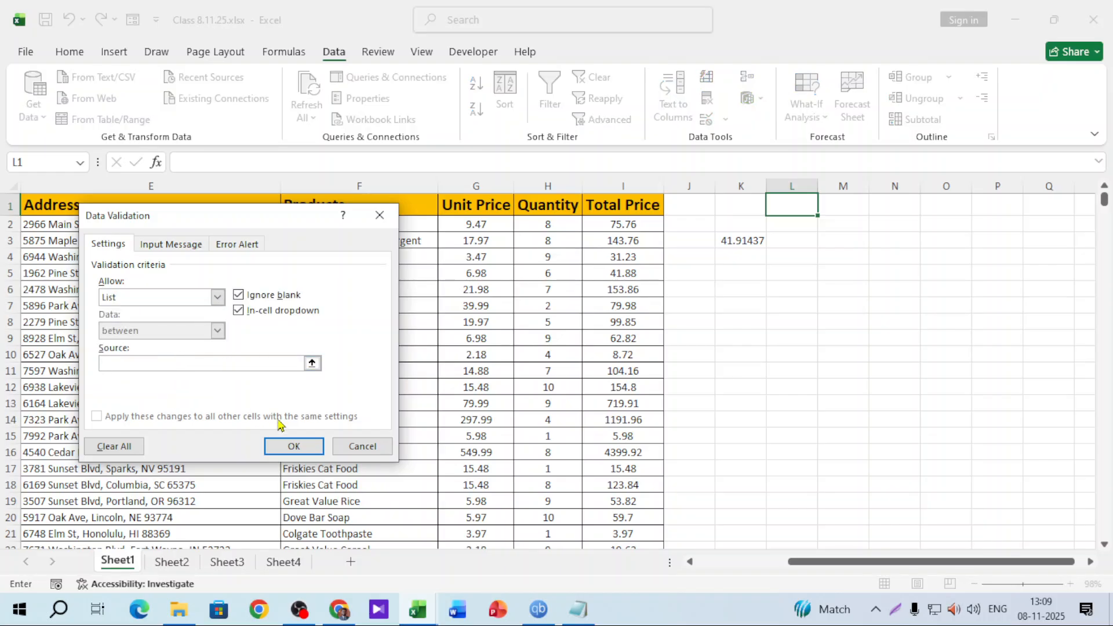
{"action": "left_click", "coordinate": [362, 449]}
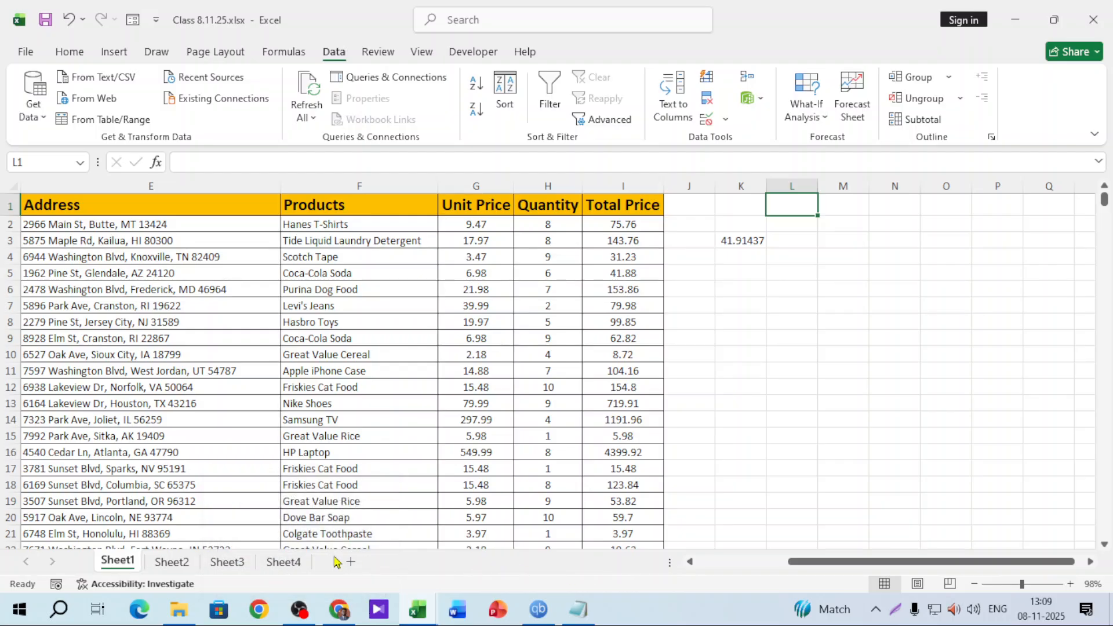
{"action": "left_click", "coordinate": [281, 560]}
Enter 'data validation' in A1 on Sheet4 and fit column A to it
{"action": "left_click", "coordinate": [247, 563]}
{"action": "left_click", "coordinate": [277, 562]}
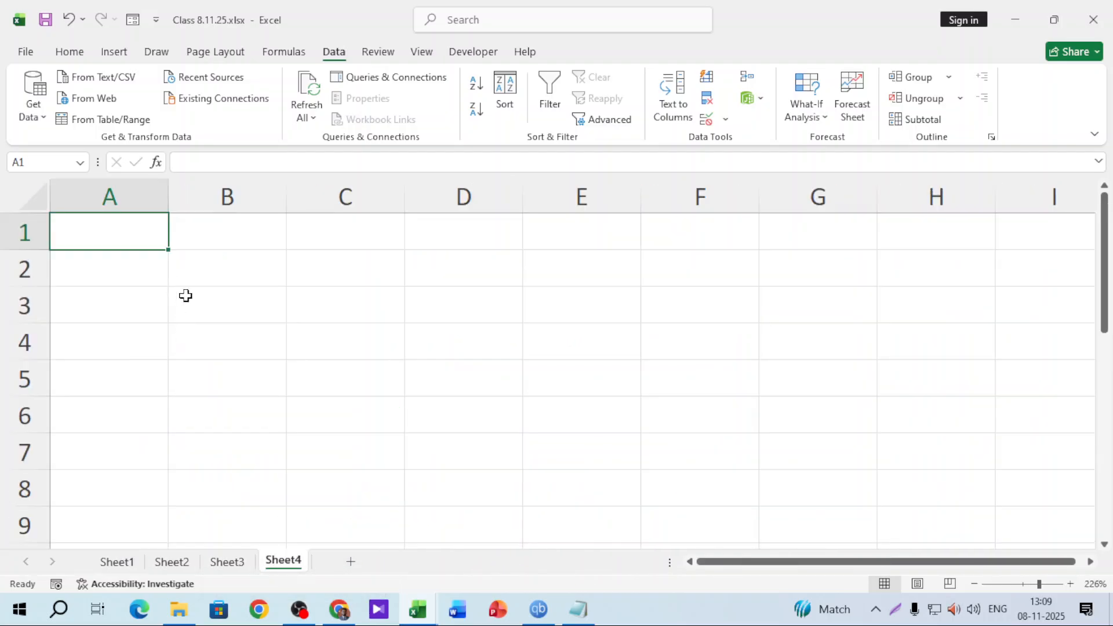
{"action": "type", "text": "data validation"}
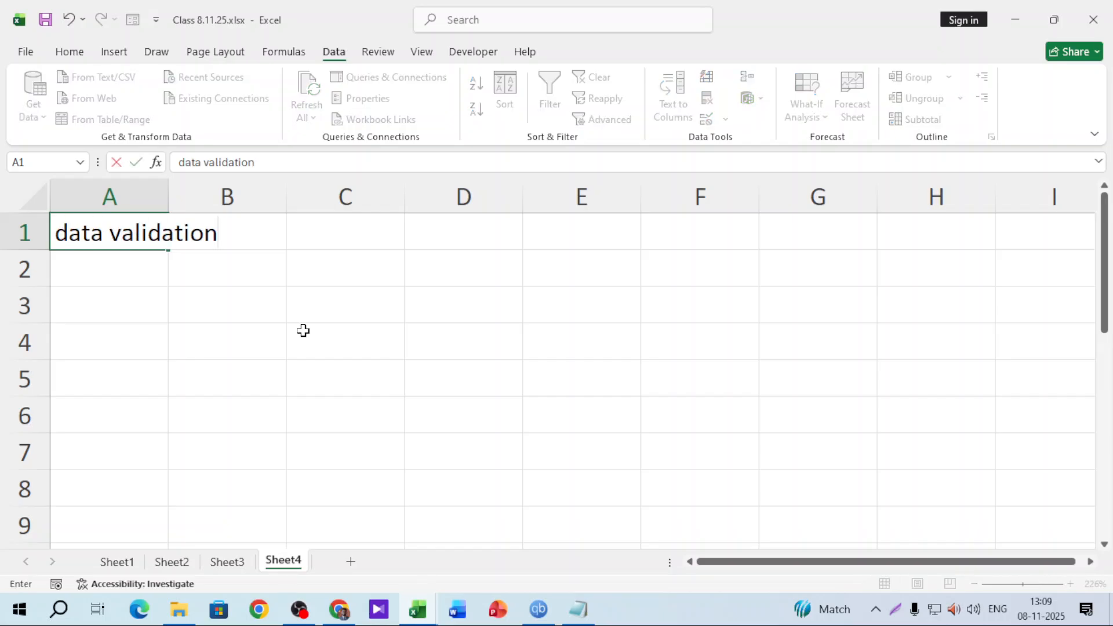
{"action": "key", "text": "Return"}
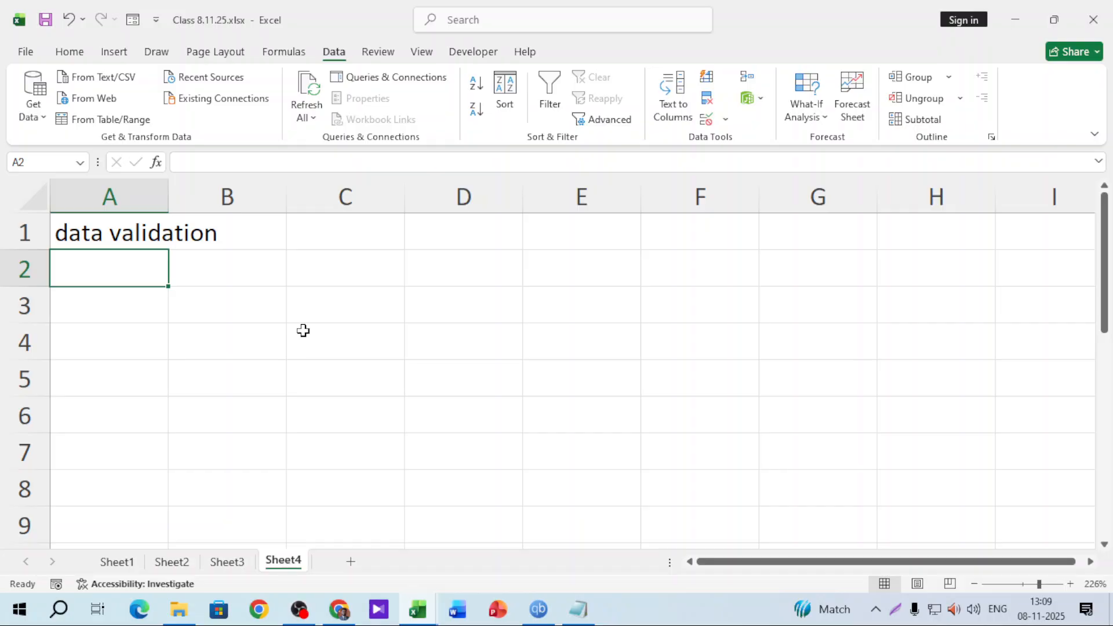
{"action": "double_click", "coordinate": [169, 196]}
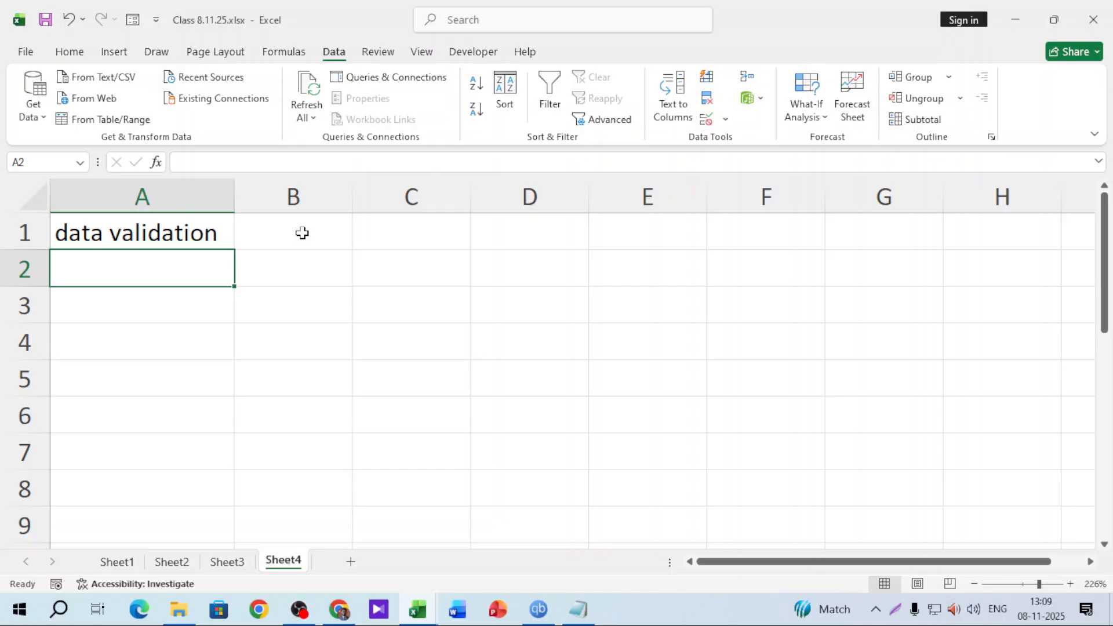
Replace A1 with 'date' and type 'employee' in B1 and 'depertment' in C1
{"action": "left_click", "coordinate": [214, 233]}
{"action": "type", "text": "date"}
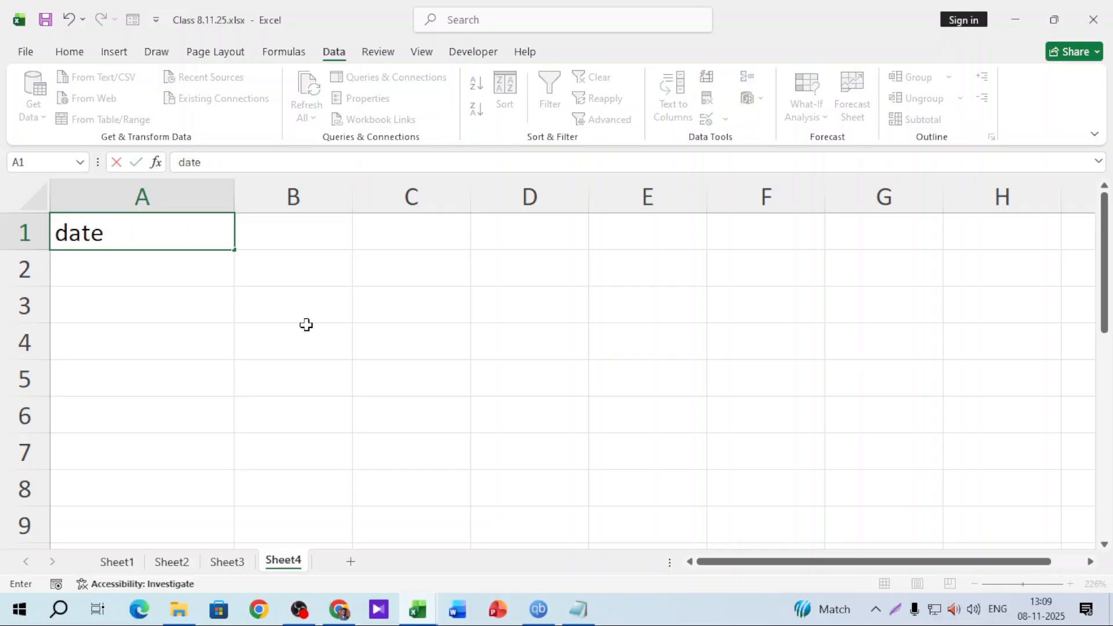
{"action": "key", "text": "Return"}
{"action": "key", "text": "Up"}
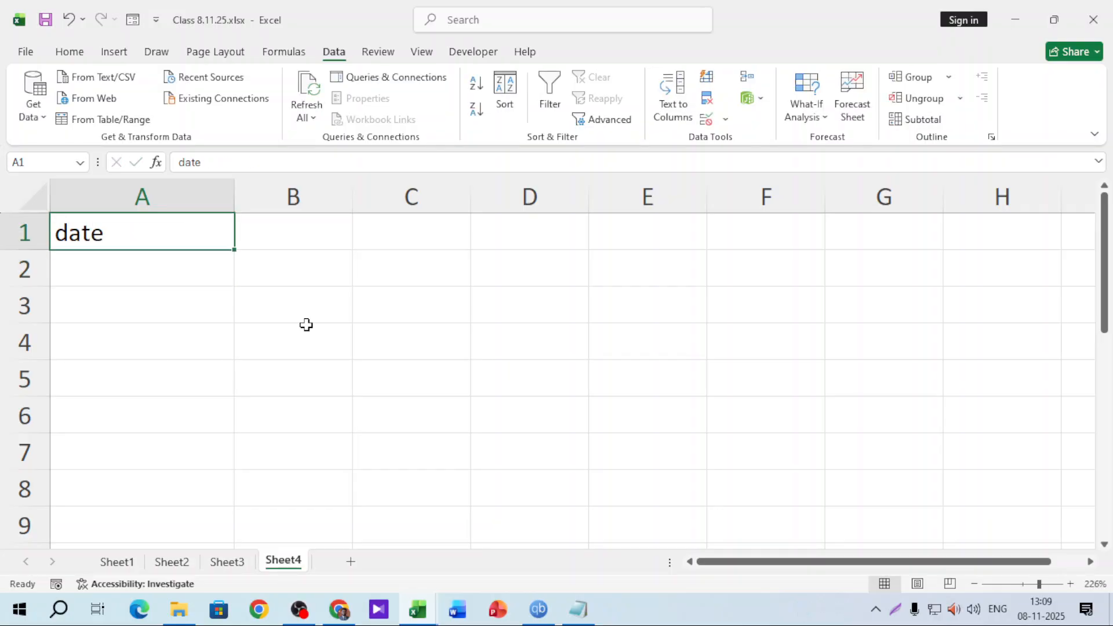
{"action": "key", "text": "Right"}
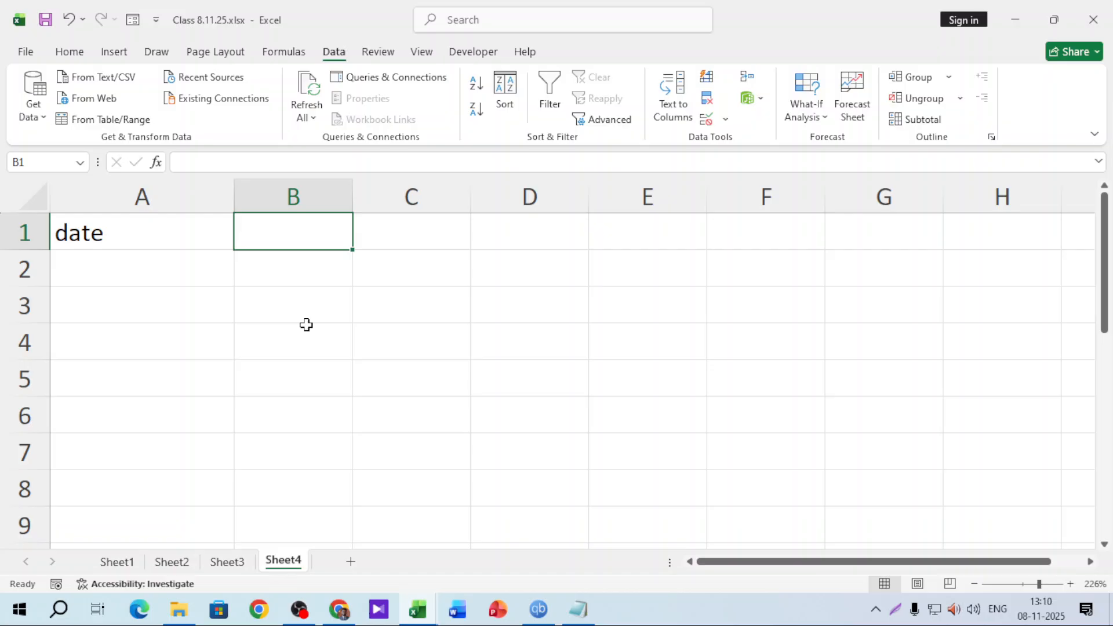
{"action": "type", "text": "employee"}
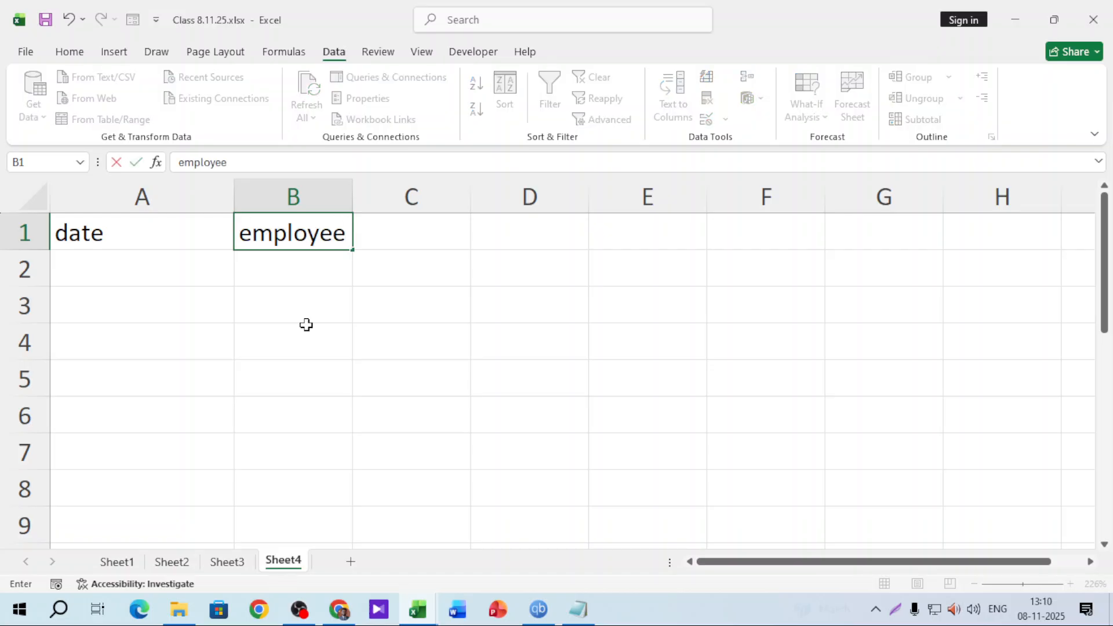
{"action": "key", "text": "Tab"}
{"action": "type", "text": "de"}
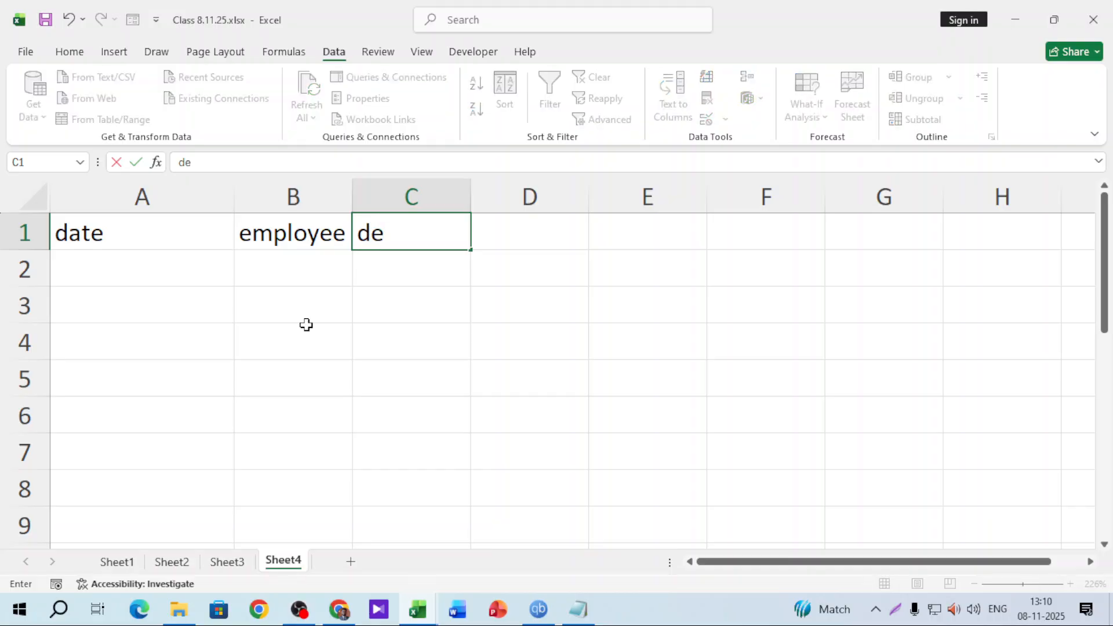
{"action": "type", "text": "pertment"}
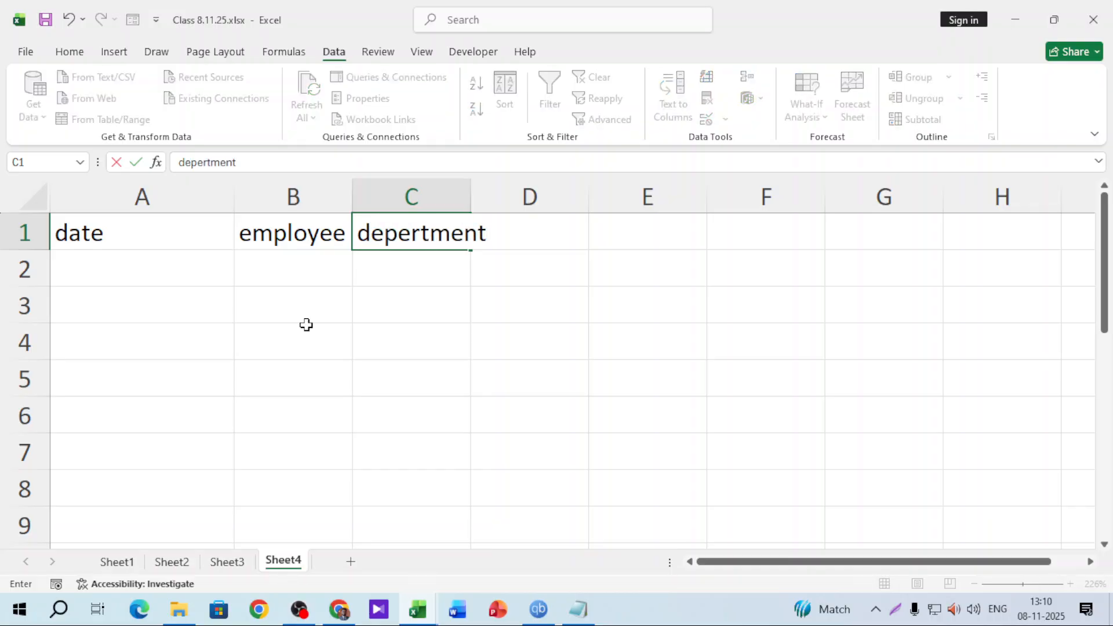
{"action": "left_click", "coordinate": [308, 284]}
Swap the headings so B1 reads depertment and C1 employee, then AutoFit columns A and B
{"action": "left_click", "coordinate": [416, 235]}
{"action": "mouse_move", "coordinate": [427, 248]}
{"action": "left_mouse_down"}
{"action": "mouse_move", "coordinate": [412, 273]}
{"action": "mouse_move", "coordinate": [331, 273]}
{"action": "mouse_move", "coordinate": [415, 246]}
{"action": "left_mouse_up"}
{"action": "left_click", "coordinate": [344, 244]}
{"action": "left_click", "coordinate": [323, 289]}
{"action": "left_click_drag", "start_coordinate": [323, 290], "coordinate": [322, 256]}
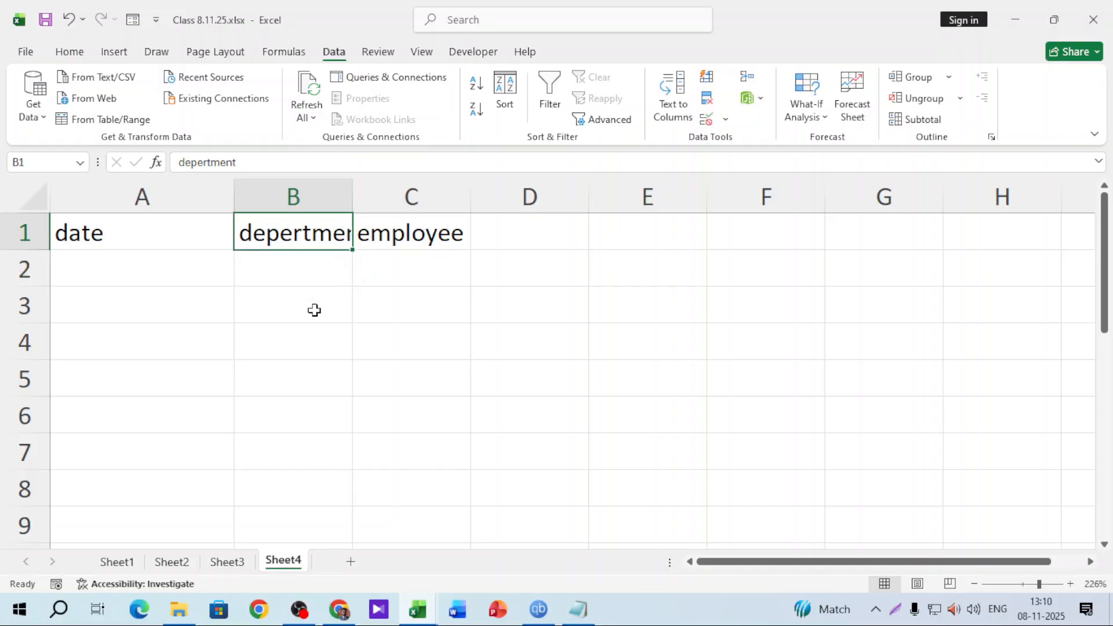
{"action": "left_click", "coordinate": [313, 311]}
{"action": "left_click_drag", "start_coordinate": [355, 197], "coordinate": [357, 197]}
{"action": "double_click", "coordinate": [355, 198]}
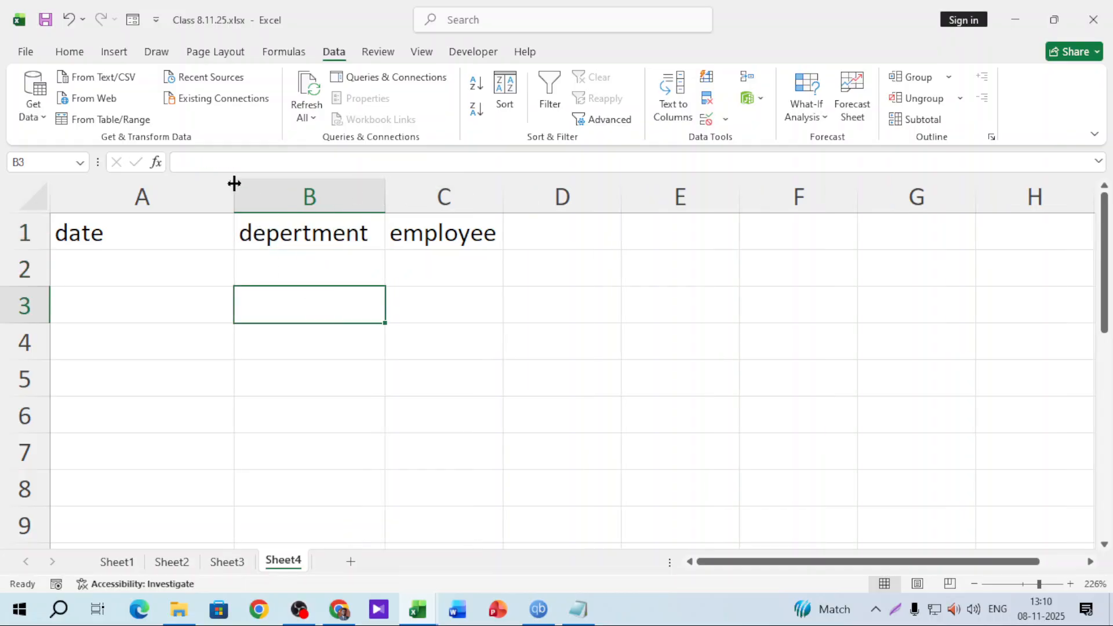
{"action": "double_click", "coordinate": [234, 192]}
{"action": "left_click_drag", "start_coordinate": [98, 232], "coordinate": [304, 230]}
Give the A1:C1 headings a yellow fill and bold text
{"action": "left_click", "coordinate": [65, 56]}
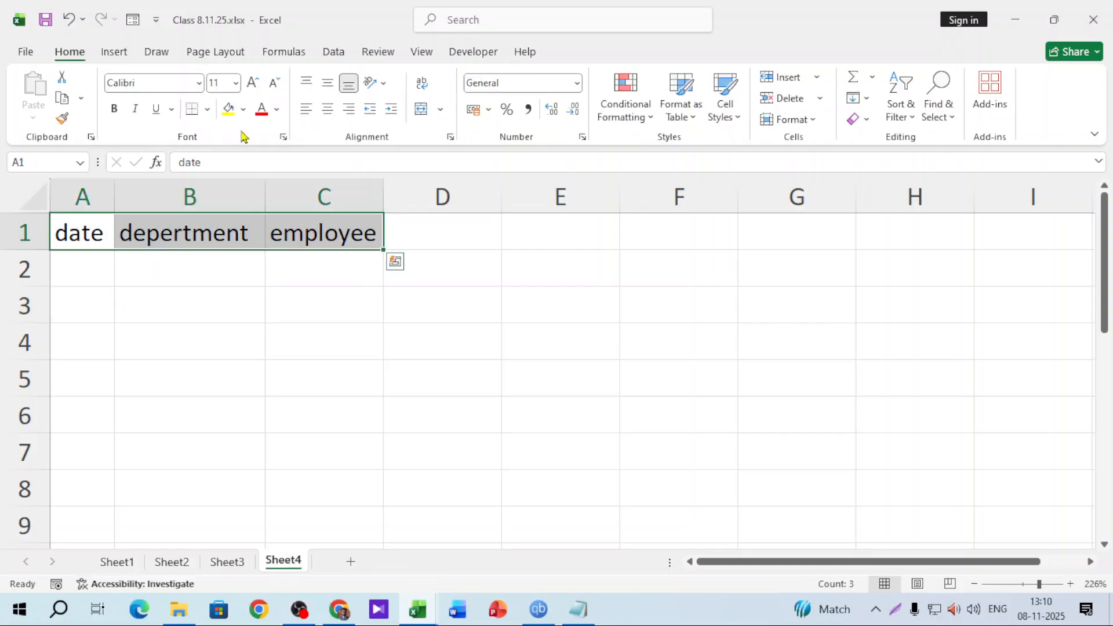
{"action": "left_click", "coordinate": [223, 115]}
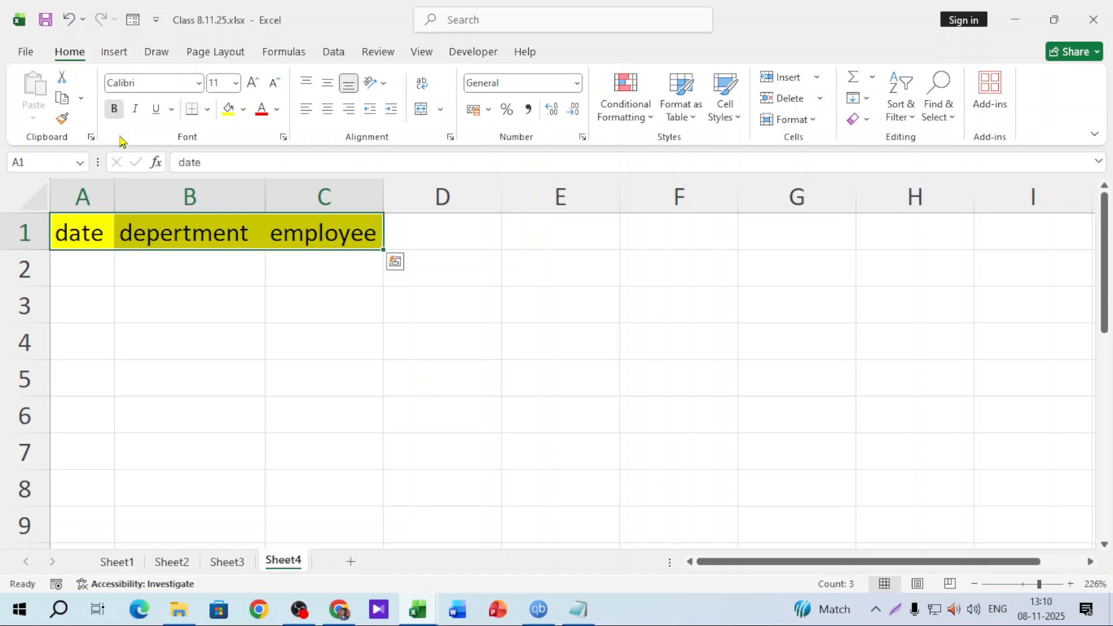
{"action": "left_click", "coordinate": [115, 109]}
Enter a test name in B2, then delete it
{"action": "left_click", "coordinate": [182, 266]}
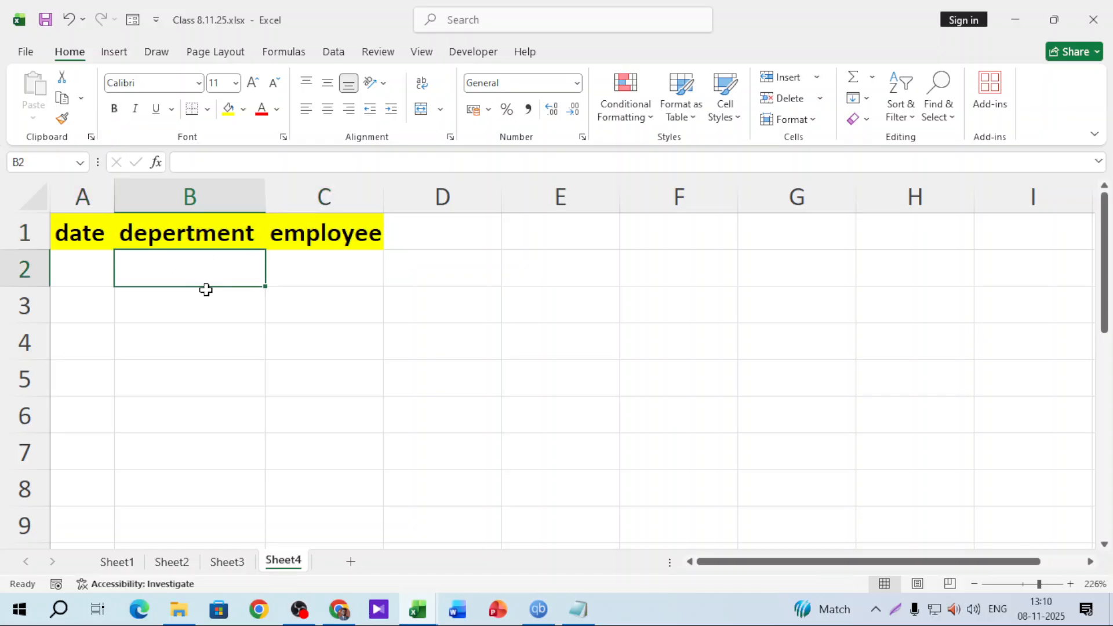
{"action": "key", "text": "shift+Down"}
{"action": "key", "text": "shift+Down"}
{"action": "key", "text": "shift+Down"}
{"action": "key", "text": "shift+Down"}
{"action": "key", "text": "shift+Down"}
{"action": "left_click", "coordinate": [235, 255]}
{"action": "type", "text": "sakib"}
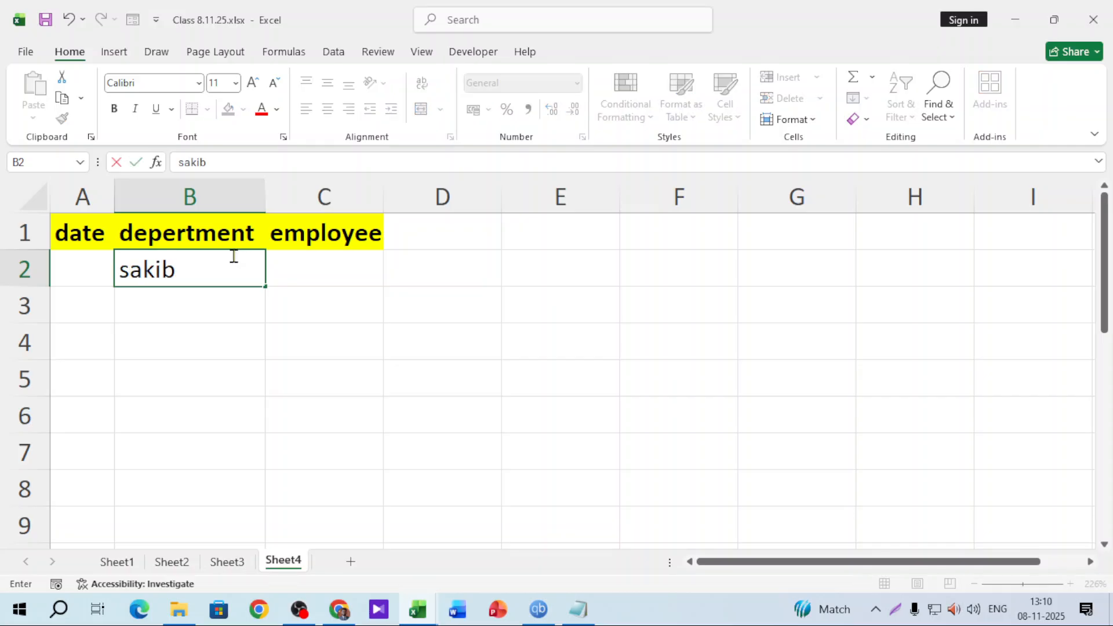
{"action": "key", "text": "Return"}
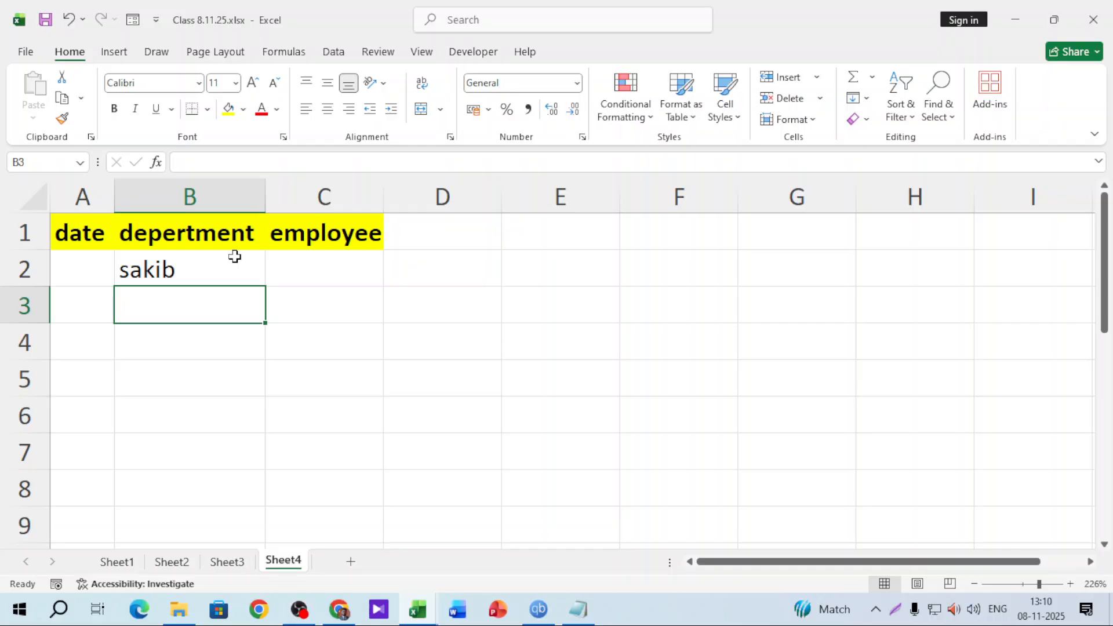
{"action": "left_click", "coordinate": [235, 255]}
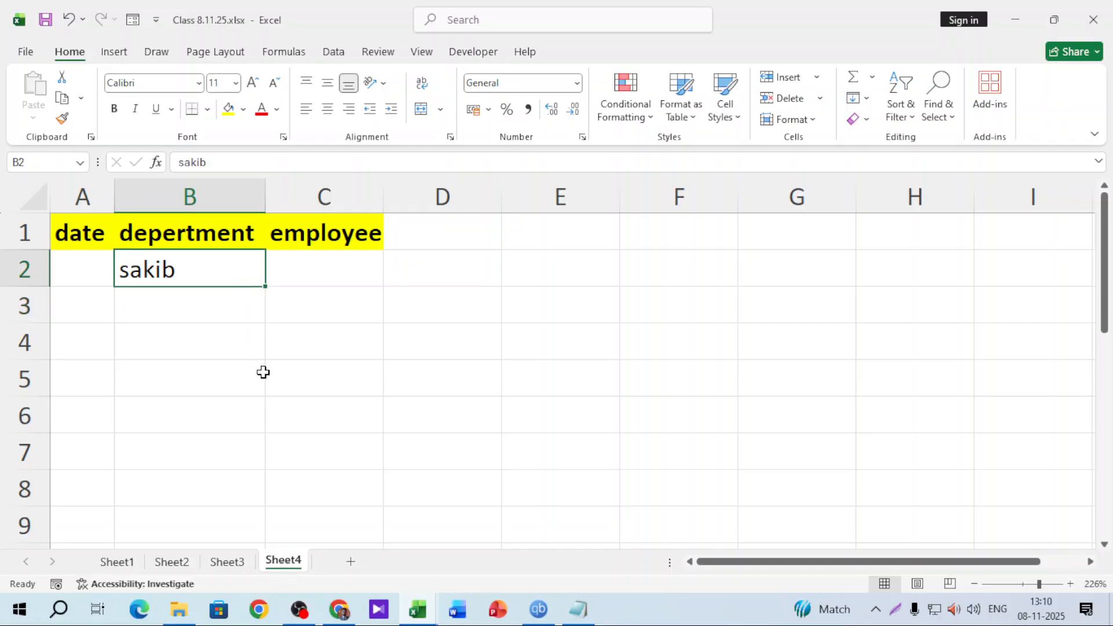
{"action": "key", "text": "Delete"}
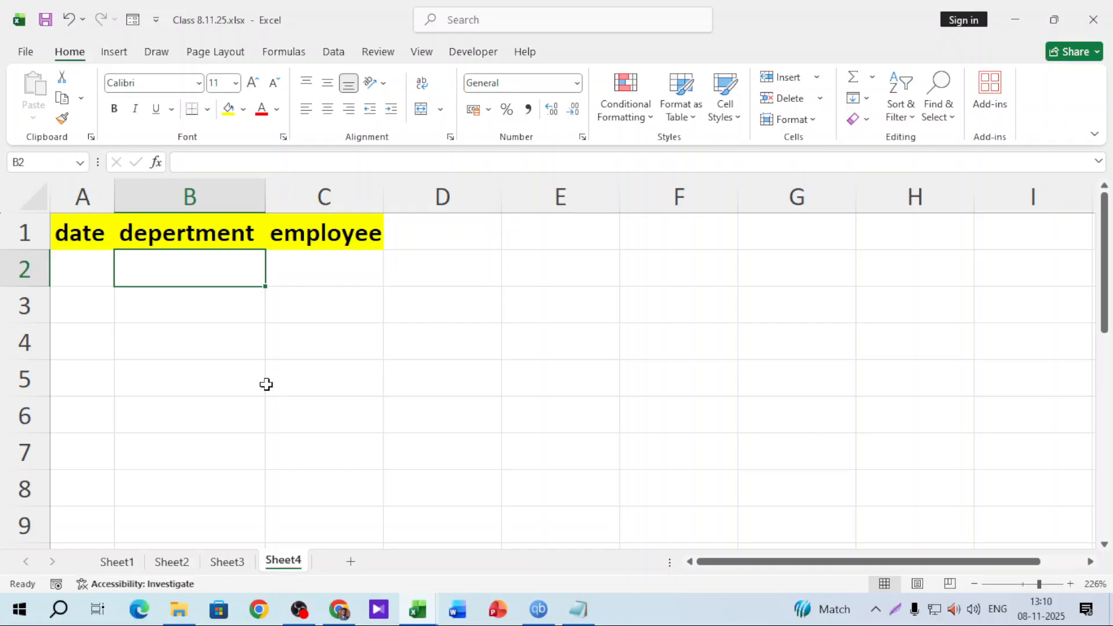
Select column B without its B1 heading and choose List data validation
{"action": "left_click", "coordinate": [232, 194]}
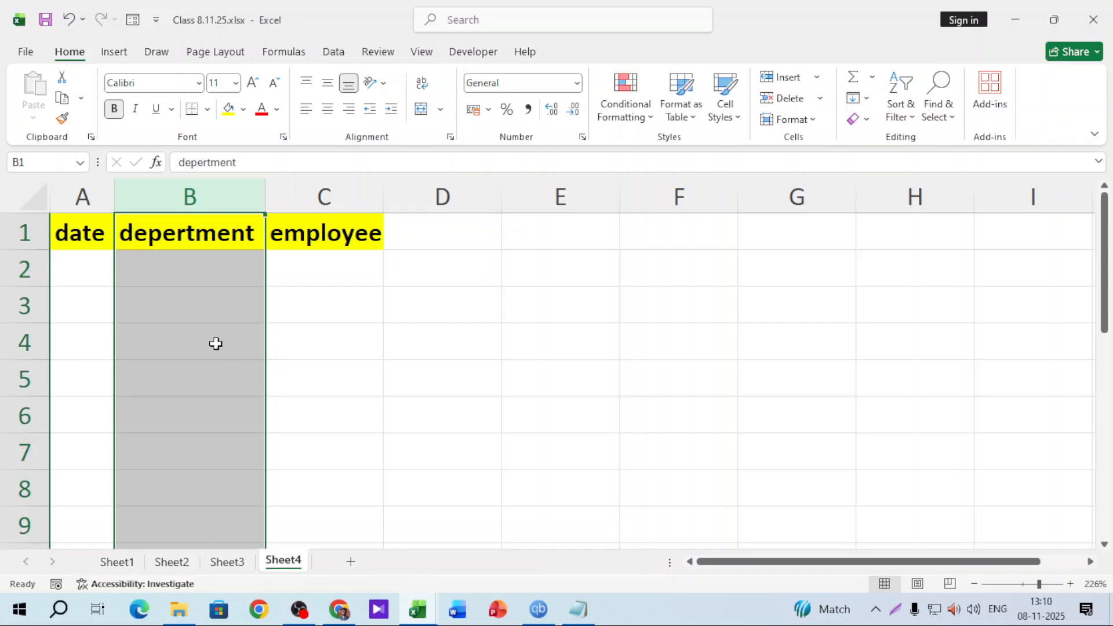
{"action": "left_click", "coordinate": [213, 242], "text": "ctrl"}
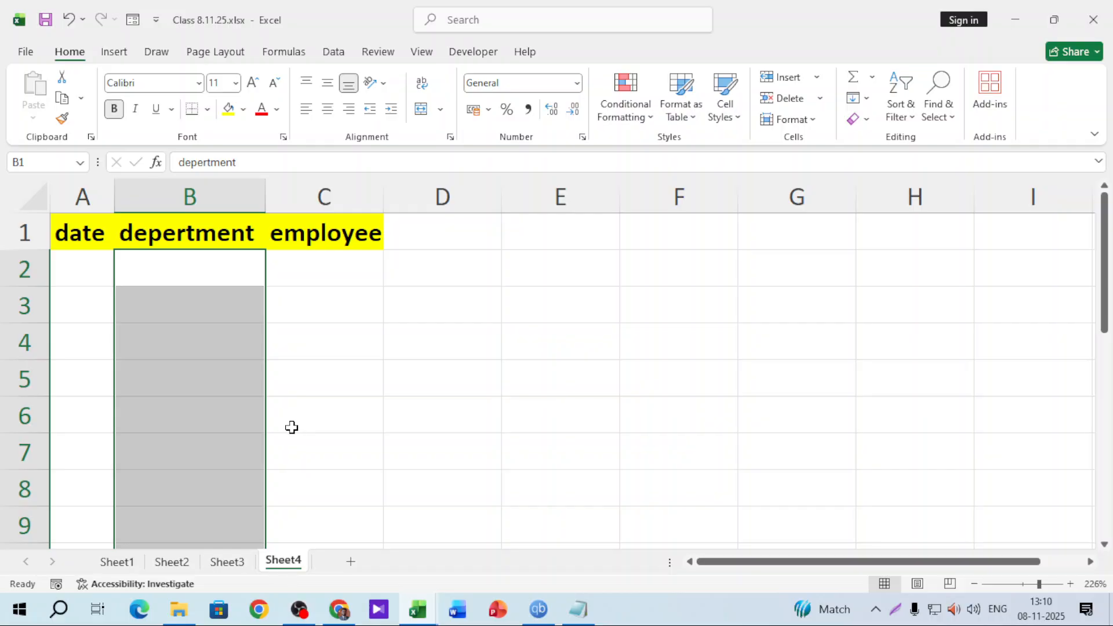
{"action": "left_click", "coordinate": [329, 54]}
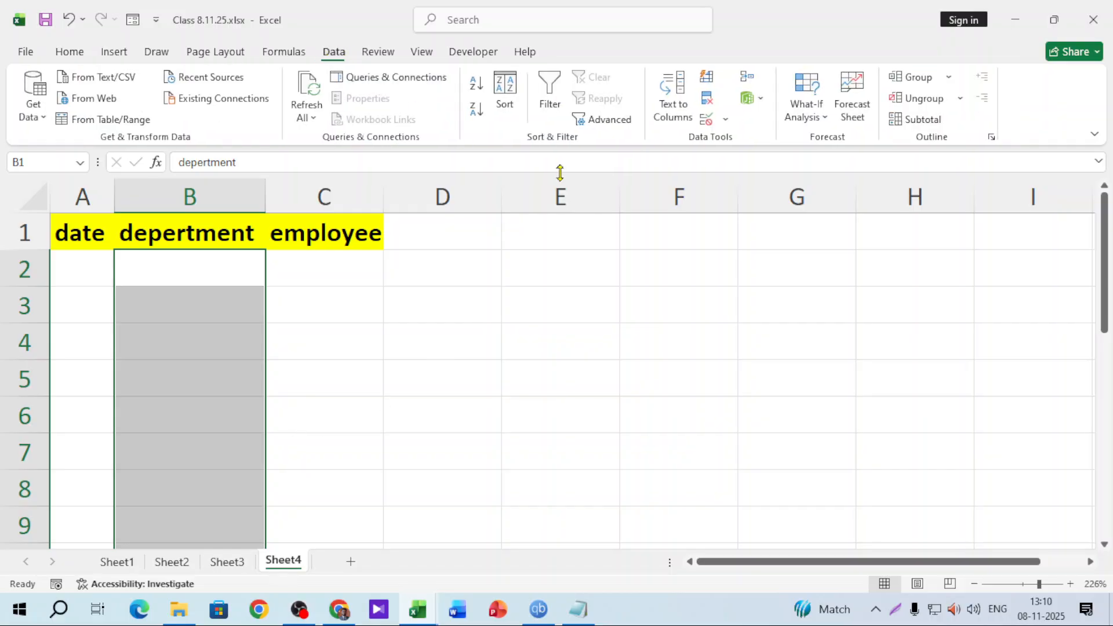
{"action": "left_click", "coordinate": [724, 118]}
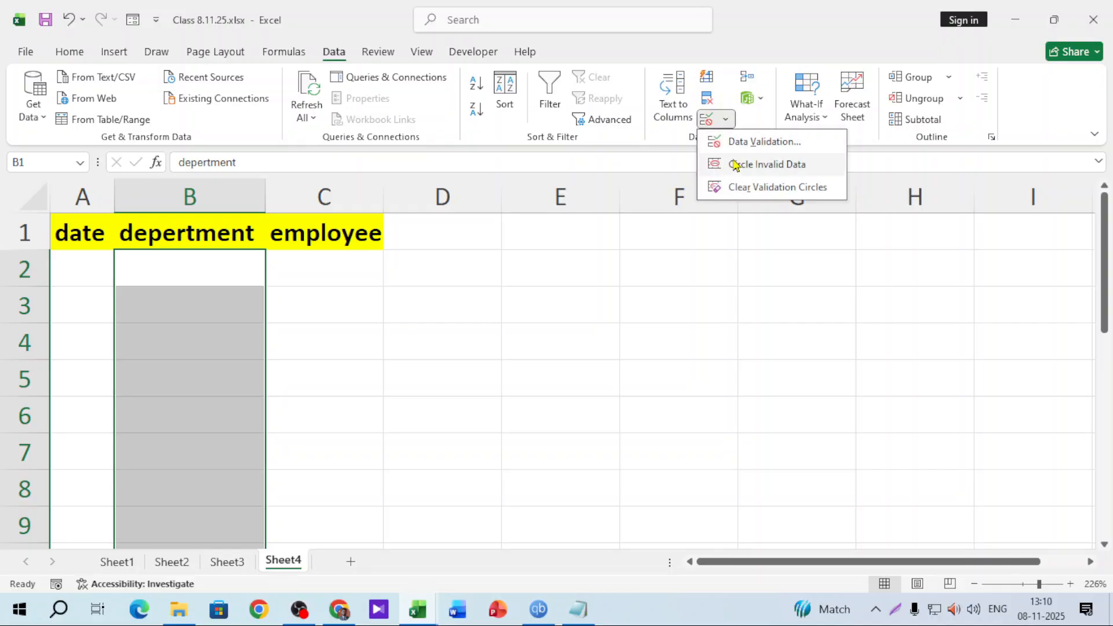
{"action": "left_click", "coordinate": [748, 140]}
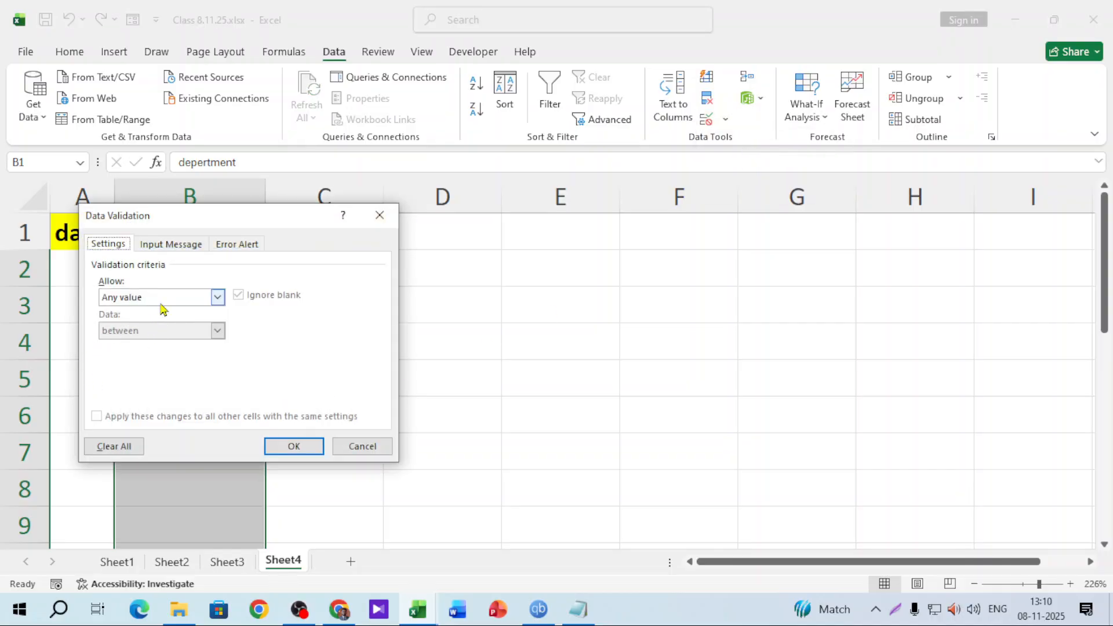
{"action": "left_click", "coordinate": [160, 300]}
{"action": "left_click", "coordinate": [143, 347]}
Set the list source to Marketing,Design,Sales,HR,Managment, confirm, and select B2
{"action": "left_click_drag", "start_coordinate": [263, 223], "coordinate": [542, 241]}
{"action": "left_click", "coordinate": [461, 381]}
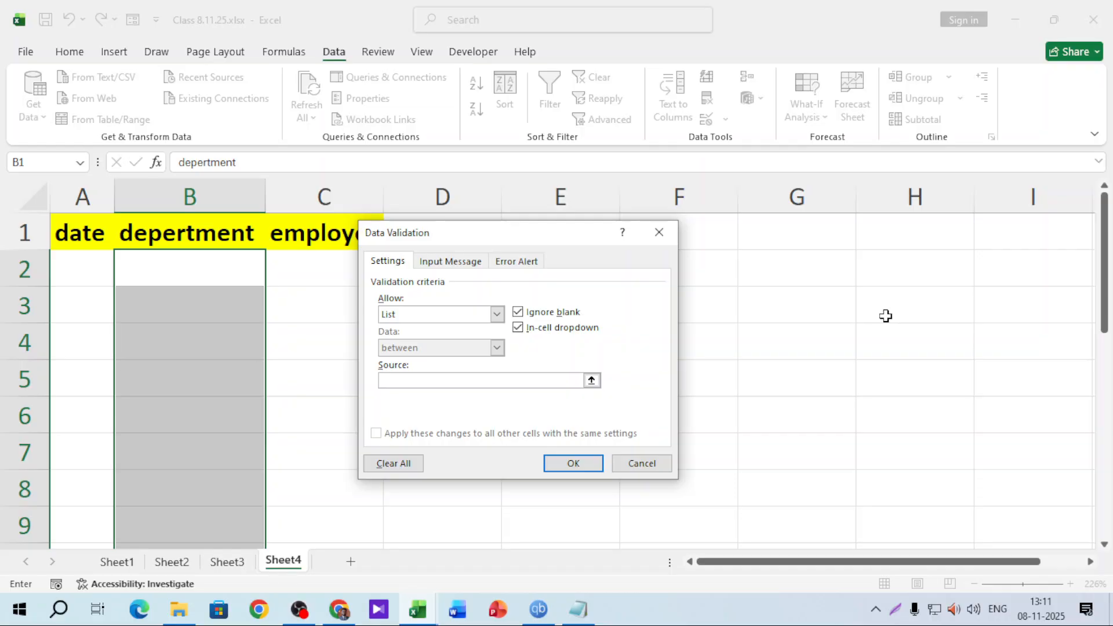
{"action": "type", "text": "Market"}
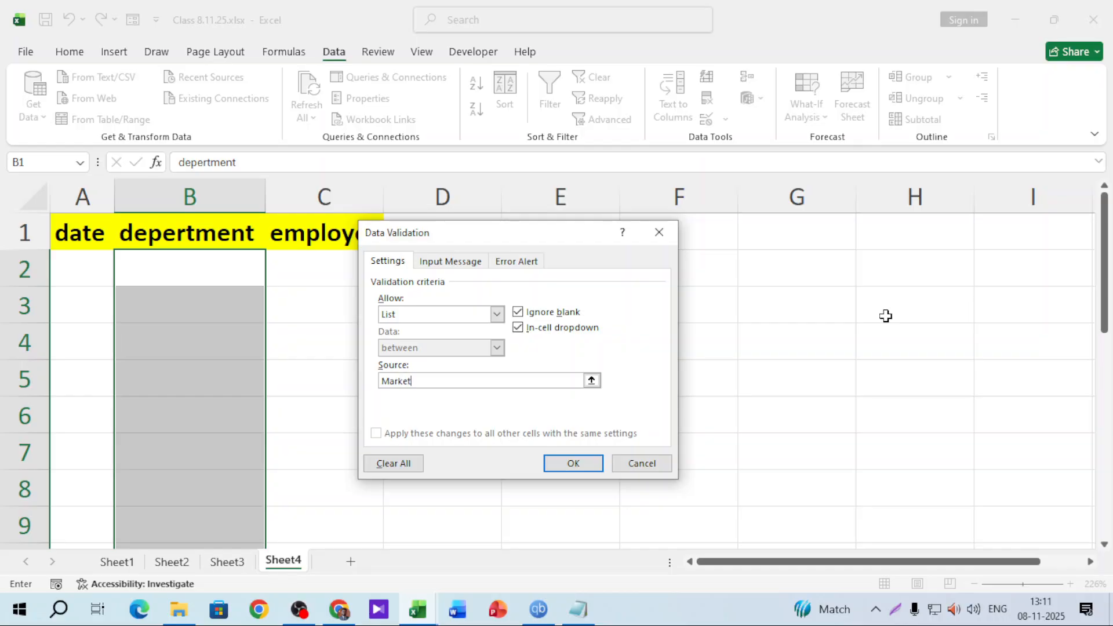
{"action": "type", "text": "ing,Design,Sales,HR,Managment"}
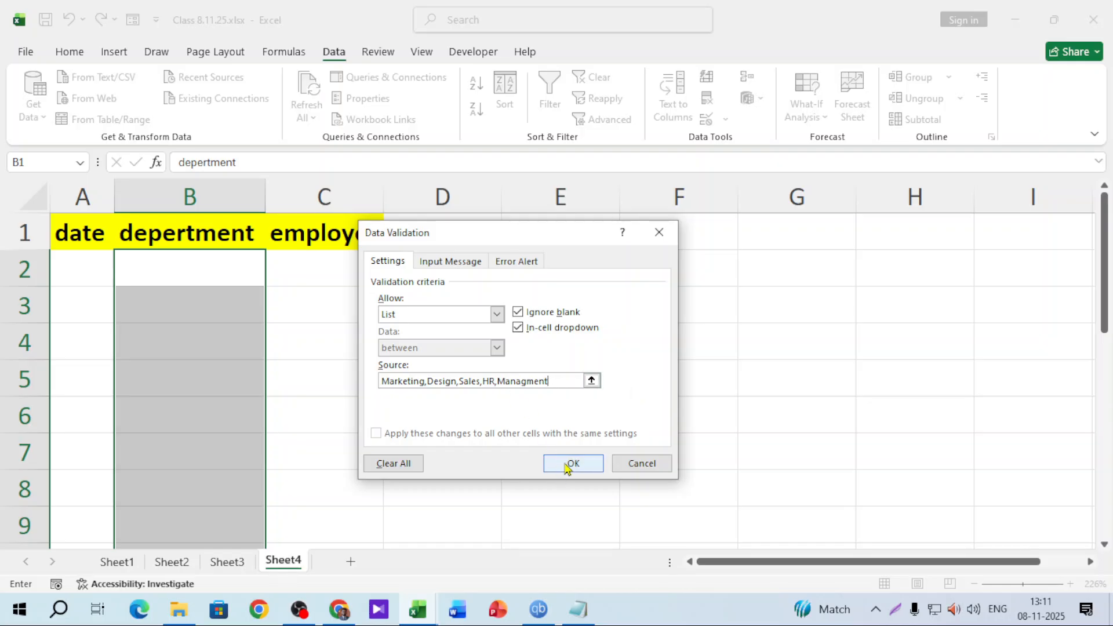
{"action": "left_click", "coordinate": [566, 467]}
{"action": "left_click", "coordinate": [242, 350]}
{"action": "left_click", "coordinate": [202, 277]}
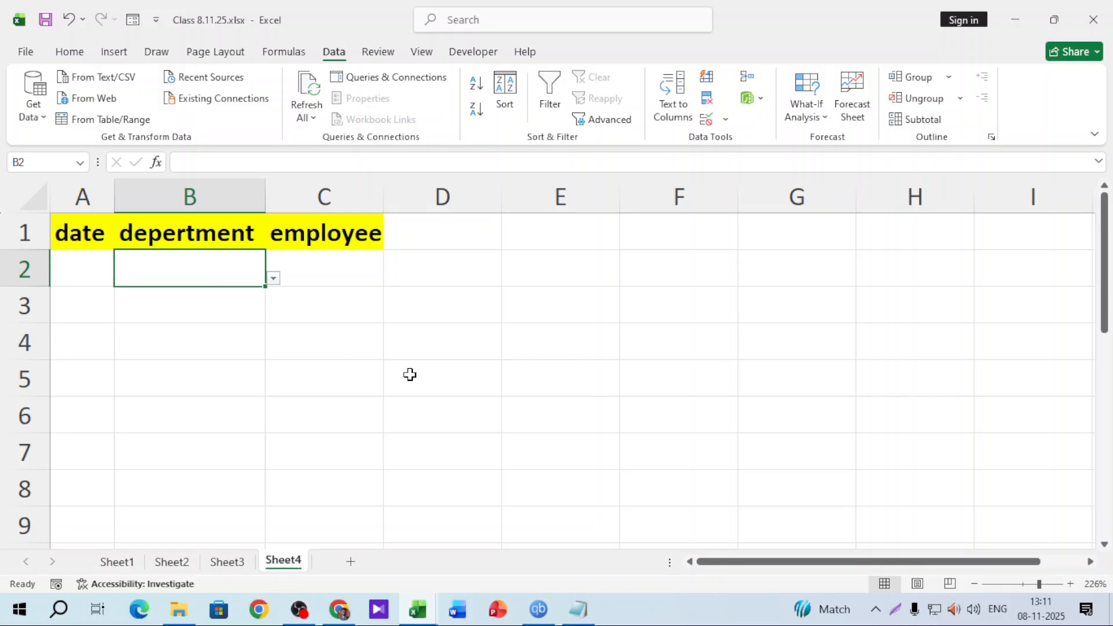
Test the rule by entering 'graphic' in B2 and dismiss the rejection
{"action": "type", "text": "graphic"}
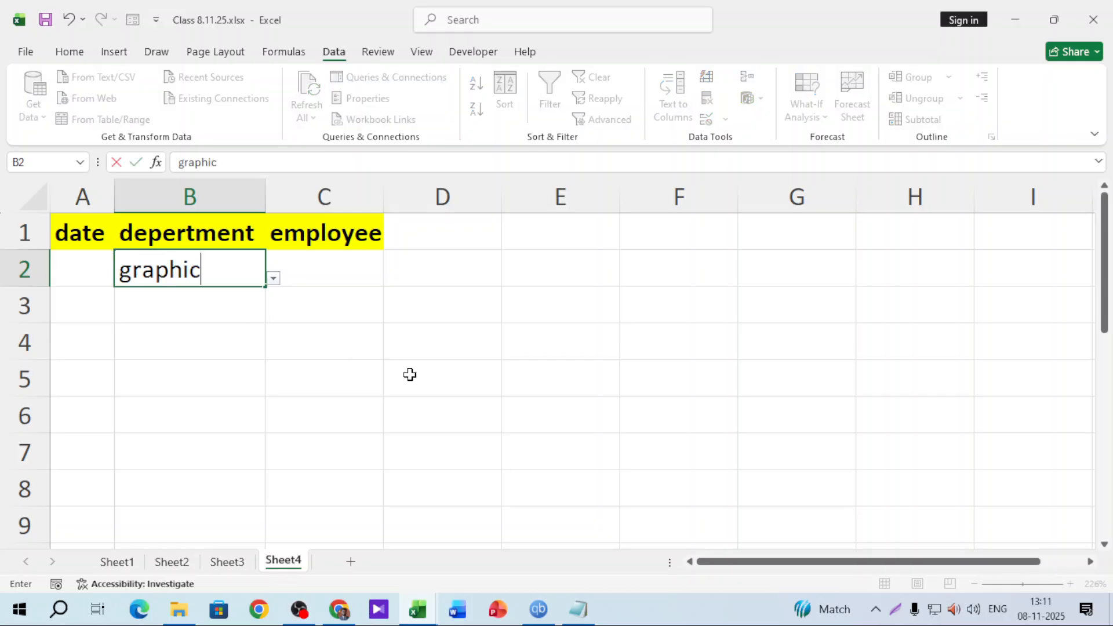
{"action": "key", "text": "Return"}
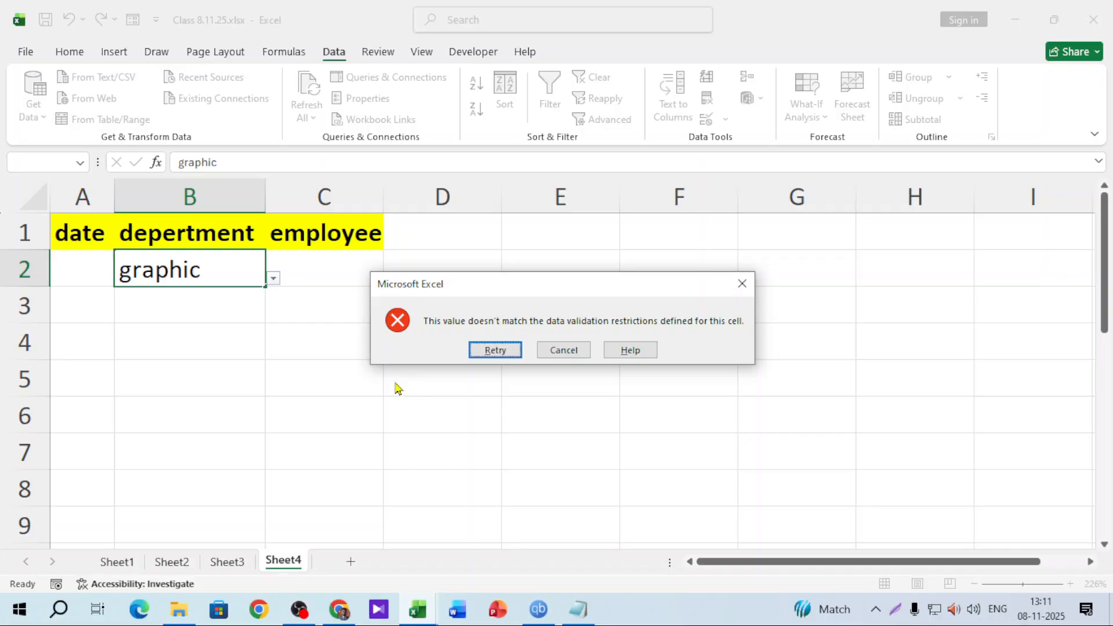
{"action": "left_click", "coordinate": [742, 283]}
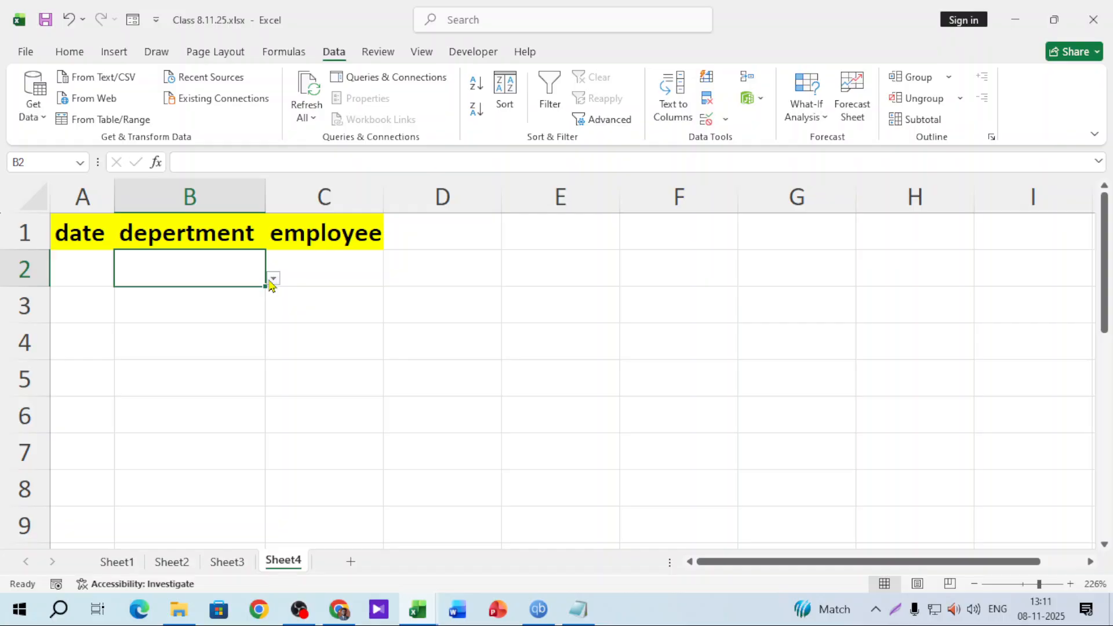
Pick Design in B2 and HR in B3 from the dropdowns; 213123 in B4 gets rejected
{"action": "left_click", "coordinate": [272, 280]}
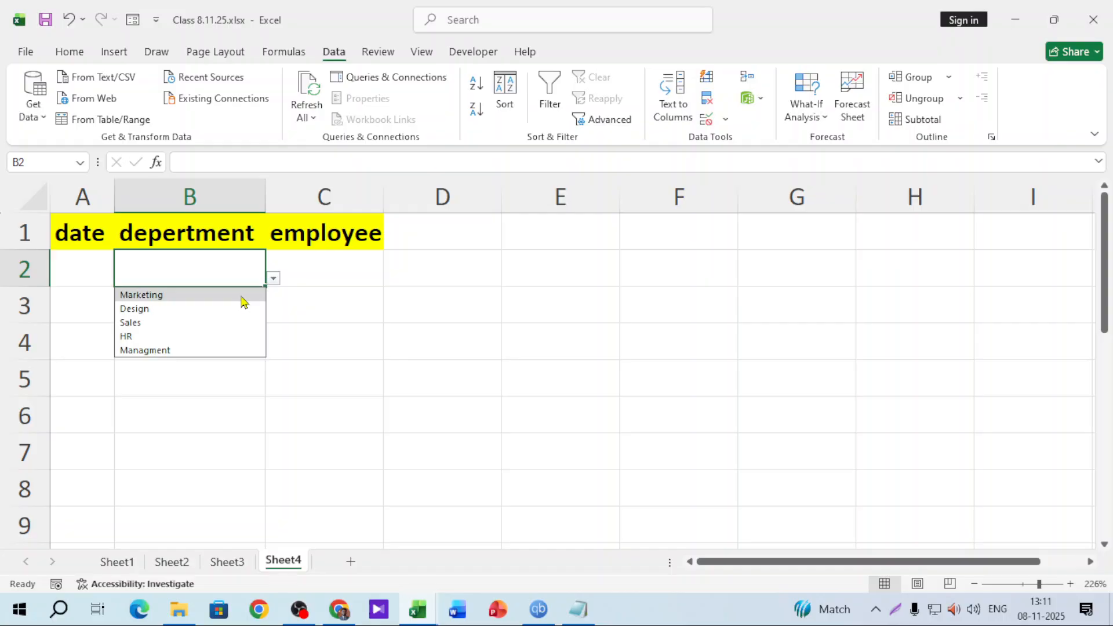
{"action": "left_click", "coordinate": [191, 309]}
{"action": "left_click", "coordinate": [209, 311]}
{"action": "left_click", "coordinate": [273, 314]}
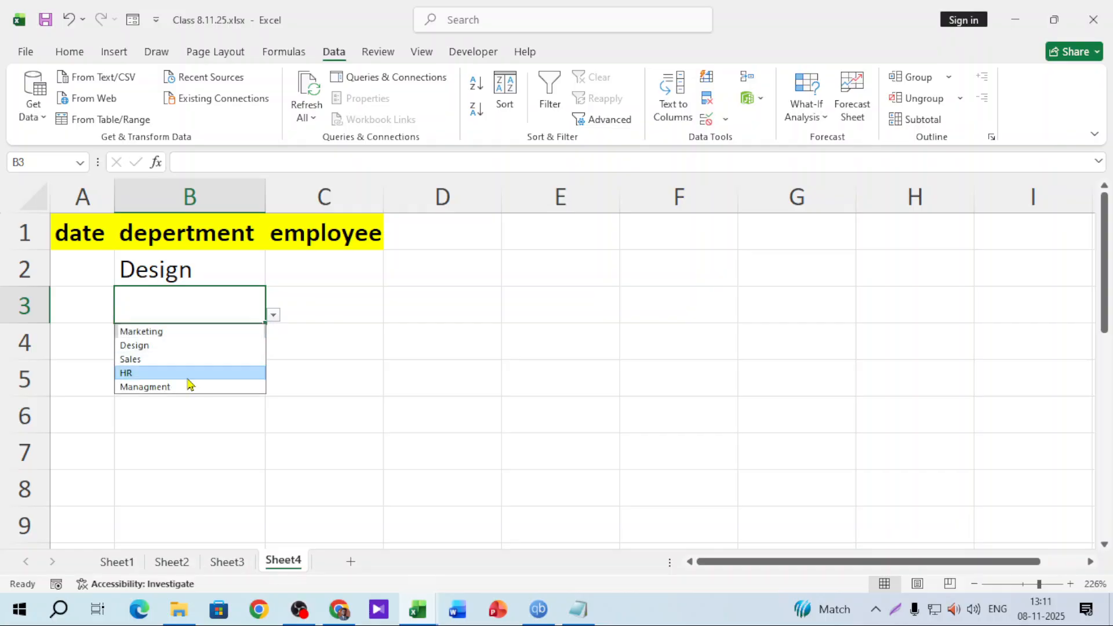
{"action": "left_click", "coordinate": [186, 371]}
{"action": "key", "text": "Return"}
{"action": "type", "text": "213123"}
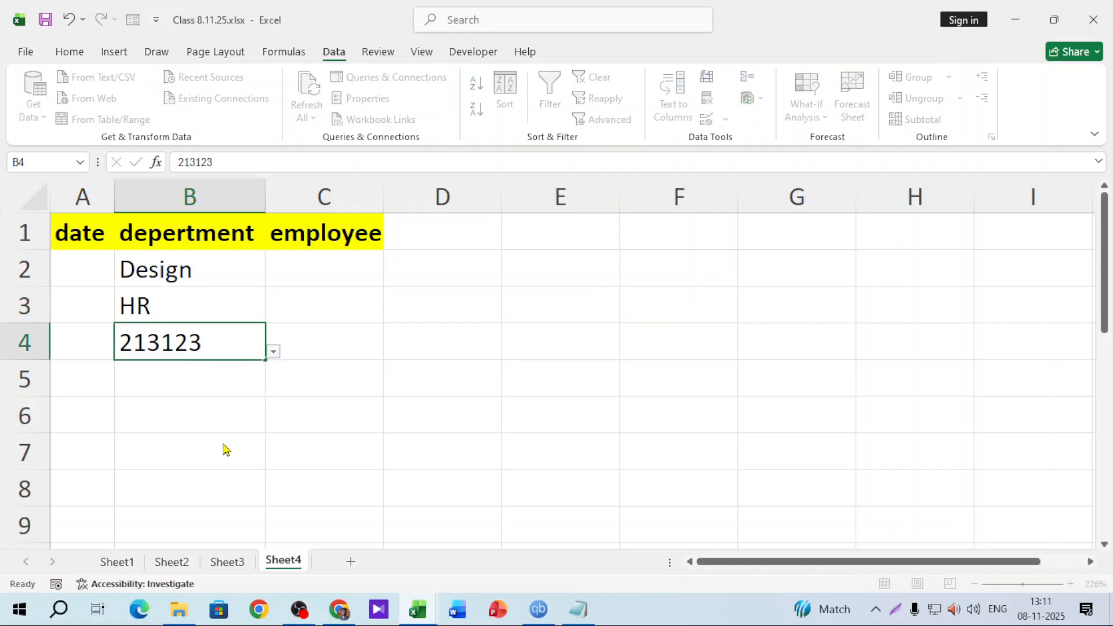
{"action": "key", "text": "Return"}
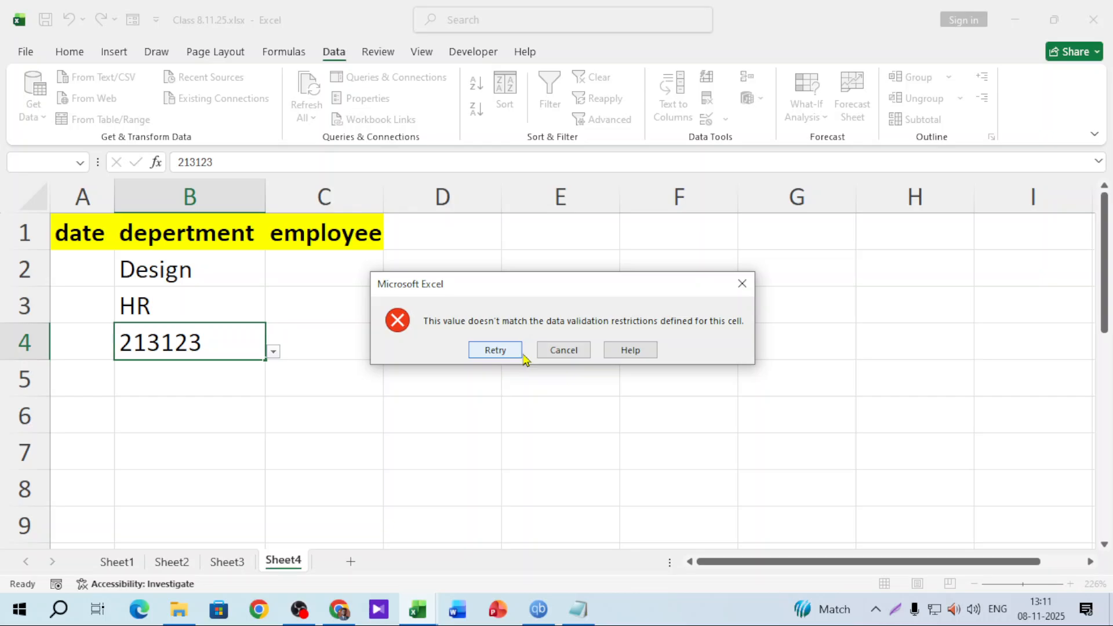
{"action": "left_click", "coordinate": [742, 283]}
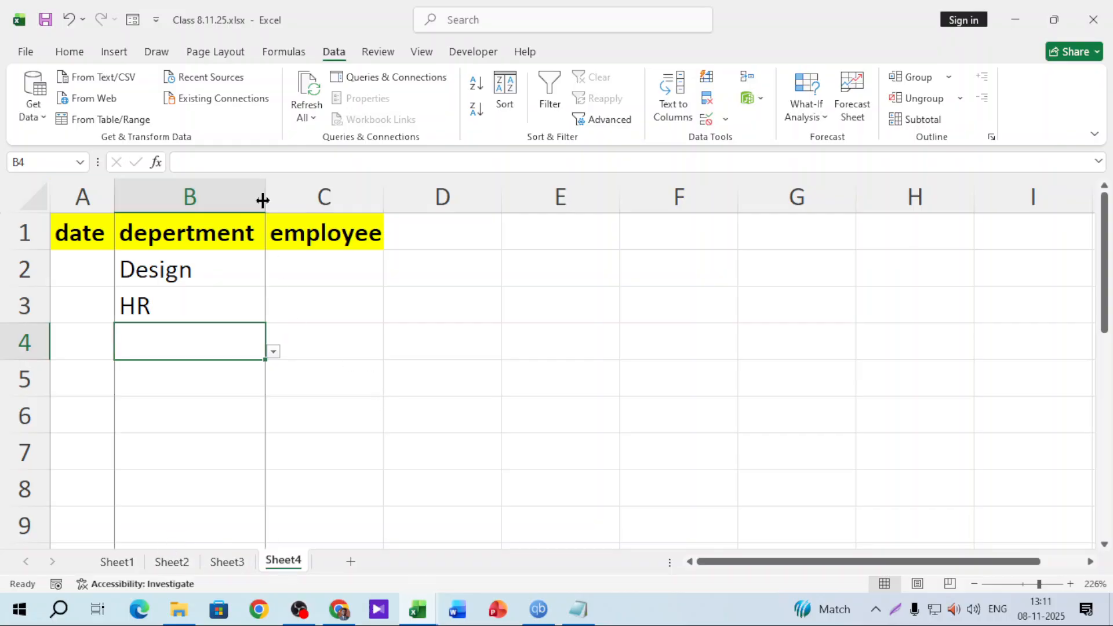
AutoFit column B, drag column C wider for employee names, then click E4
{"action": "double_click", "coordinate": [265, 197]}
{"action": "left_click_drag", "start_coordinate": [393, 197], "coordinate": [456, 195]}
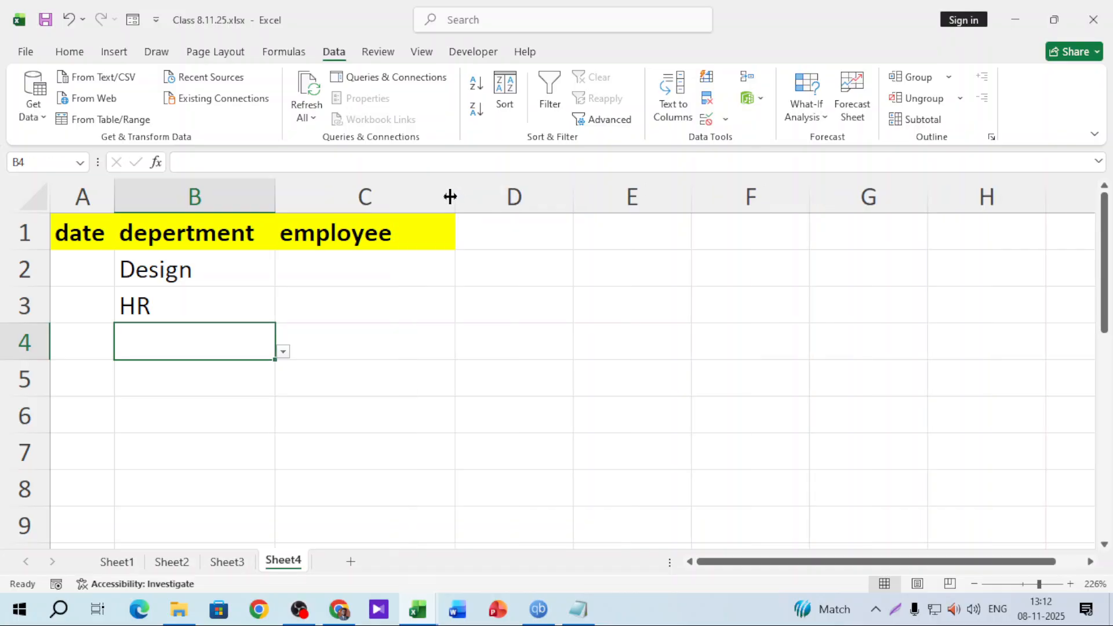
{"action": "left_click", "coordinate": [574, 326]}
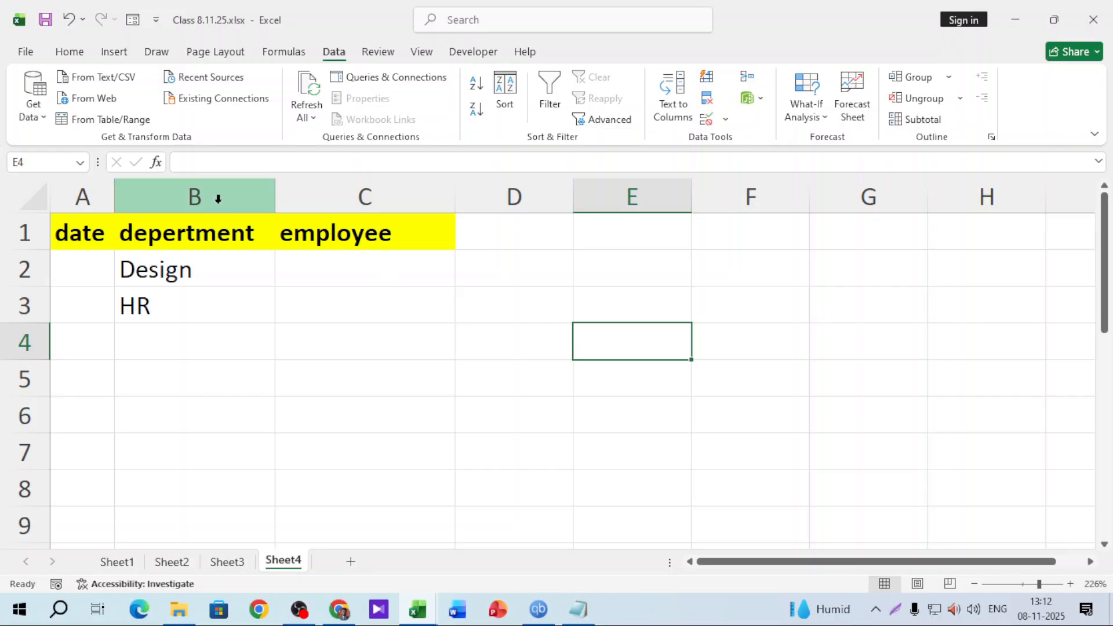
Change column B's validation below the heading to Any value
{"action": "left_click", "coordinate": [218, 197]}
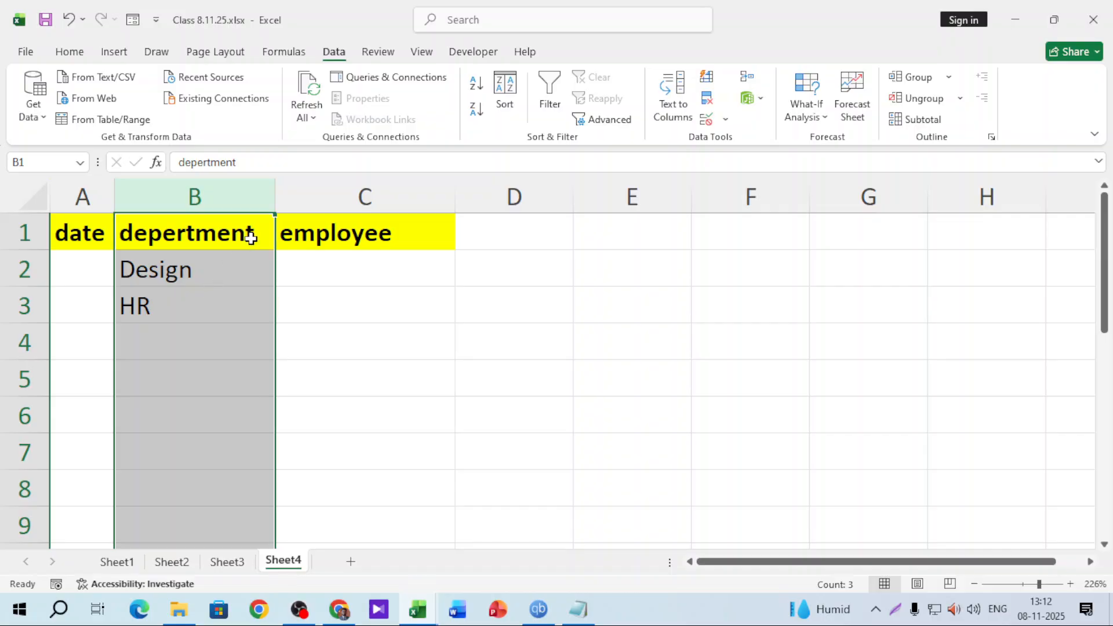
{"action": "left_click", "coordinate": [249, 233], "text": "ctrl"}
{"action": "left_click", "coordinate": [706, 119]}
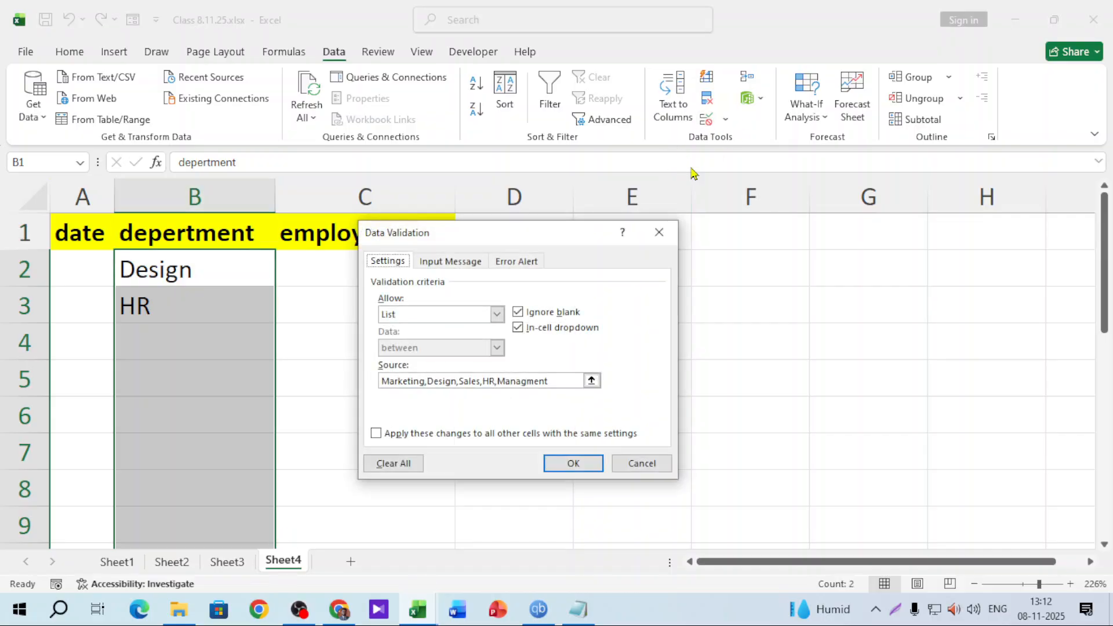
{"action": "left_click", "coordinate": [496, 313]}
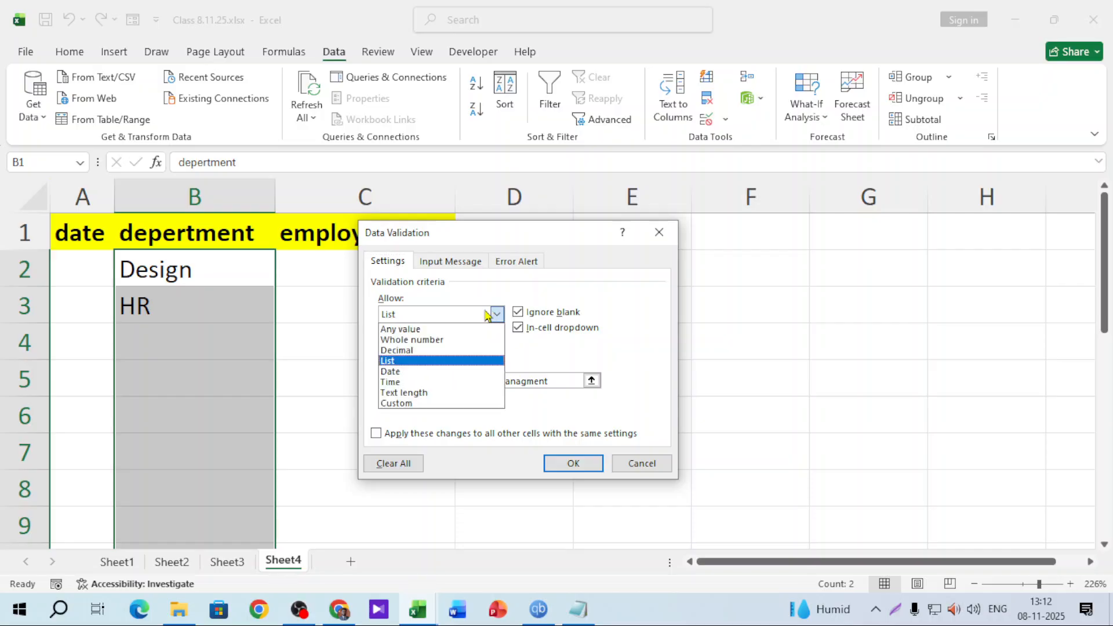
{"action": "left_click", "coordinate": [429, 323]}
{"action": "left_click", "coordinate": [577, 465]}
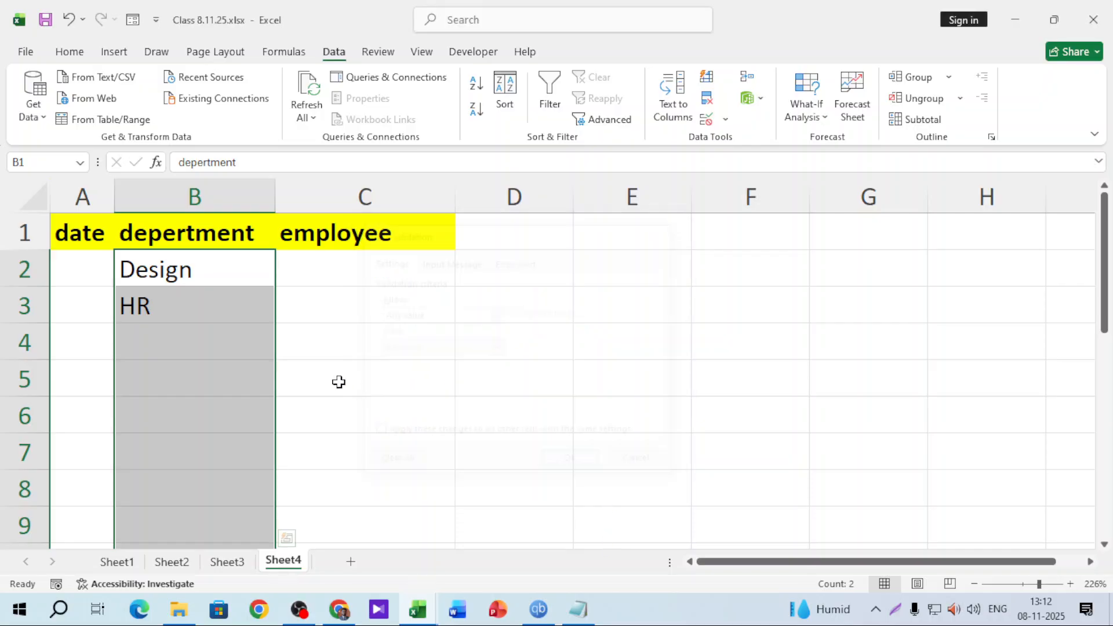
Clear Design and HR from B2:B4
{"action": "left_click_drag", "start_coordinate": [241, 267], "coordinate": [230, 333]}
{"action": "key", "text": "Delete"}
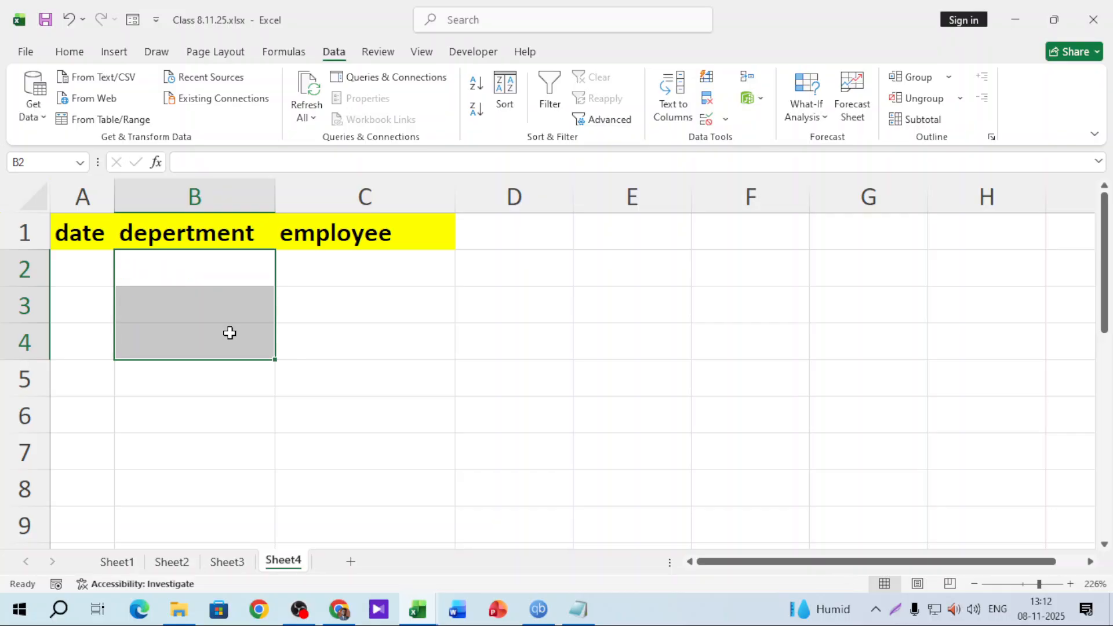
{"action": "left_click", "coordinate": [503, 347]}
Type the headers Marketing, Managment and Design into F1, G1 and H1
{"action": "left_click", "coordinate": [1091, 561]}
{"action": "left_click", "coordinate": [1090, 561]}
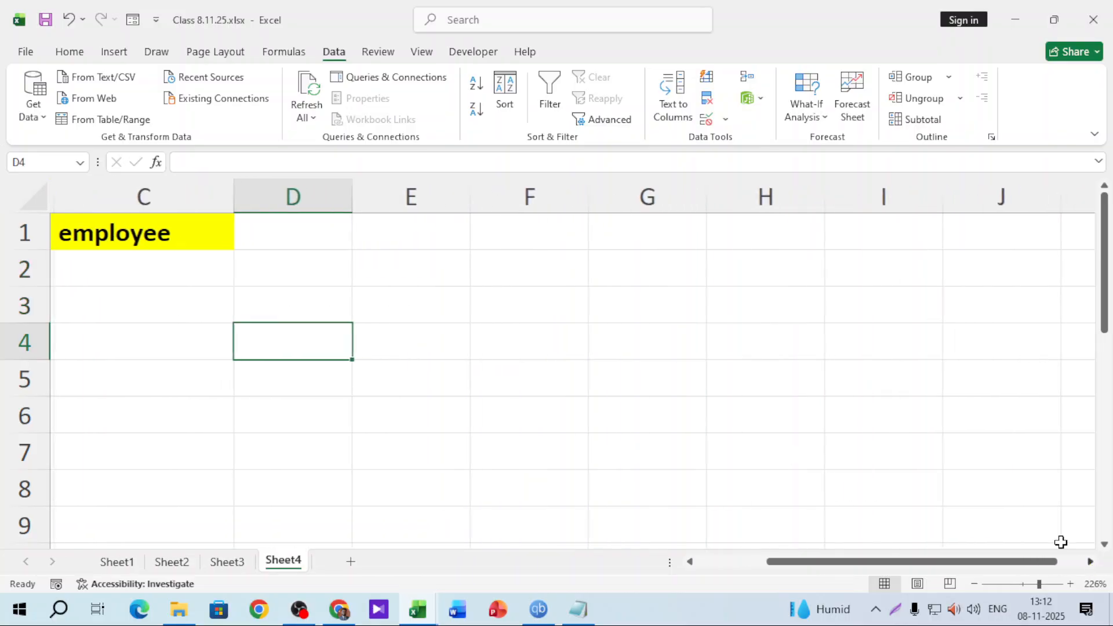
{"action": "left_click", "coordinate": [522, 242]}
{"action": "type", "text": "M"}
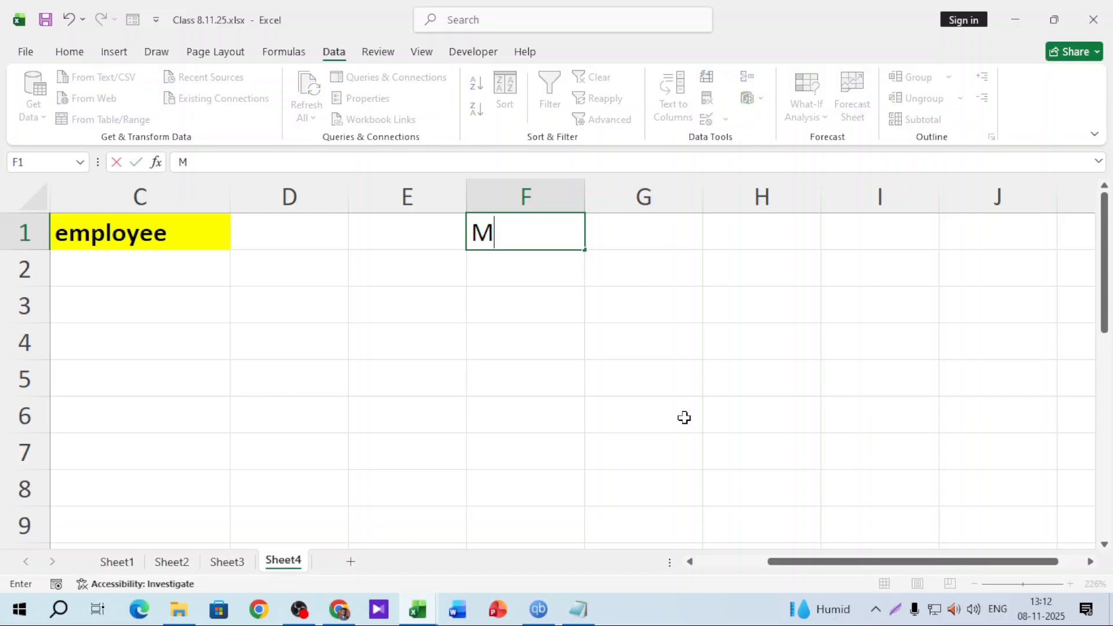
{"action": "type", "text": "arketing"}
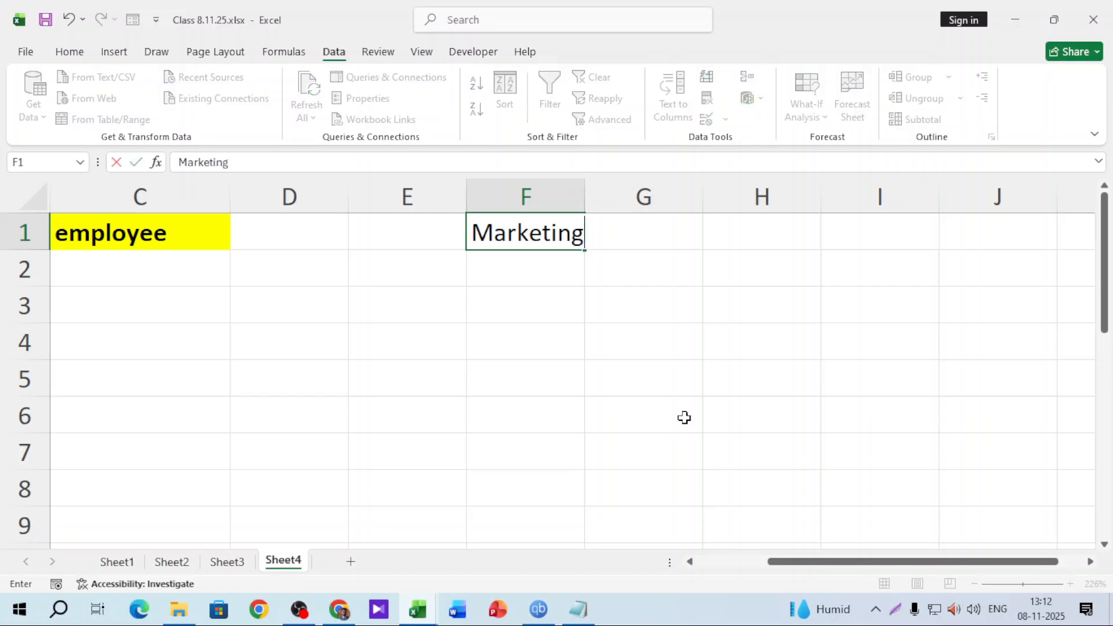
{"action": "key", "text": "Tab"}
{"action": "type", "text": "Managment"}
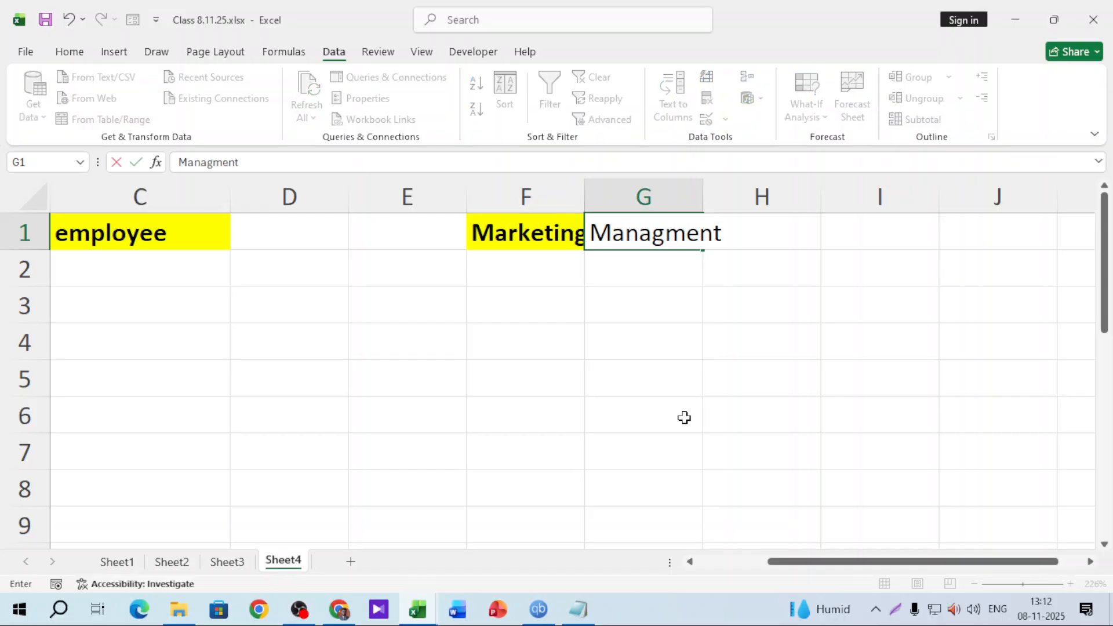
{"action": "key", "text": "Tab"}
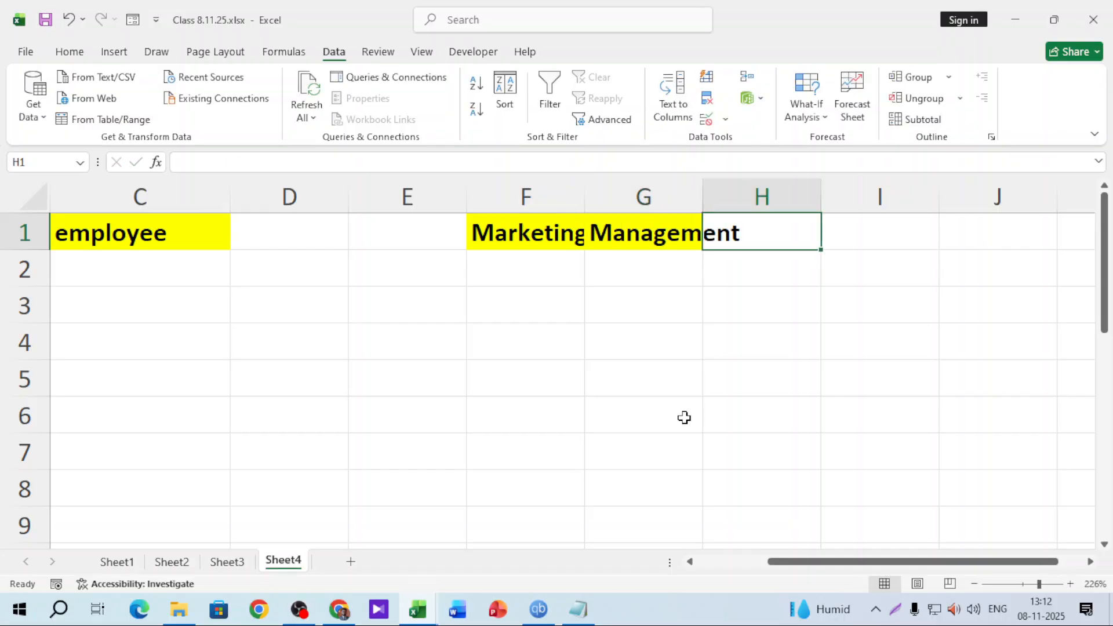
{"action": "type", "text": "Desifg"}
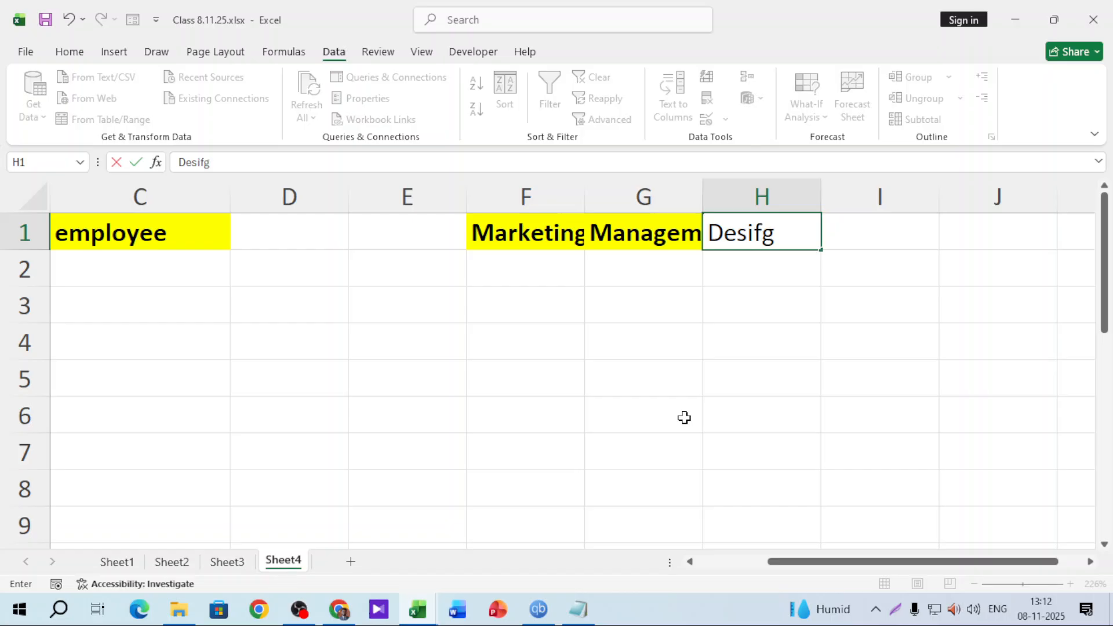
{"action": "key", "text": "BackSpace"}
{"action": "key", "text": "BackSpace"}
{"action": "type", "text": "gn"}
{"action": "key", "text": "Return"}
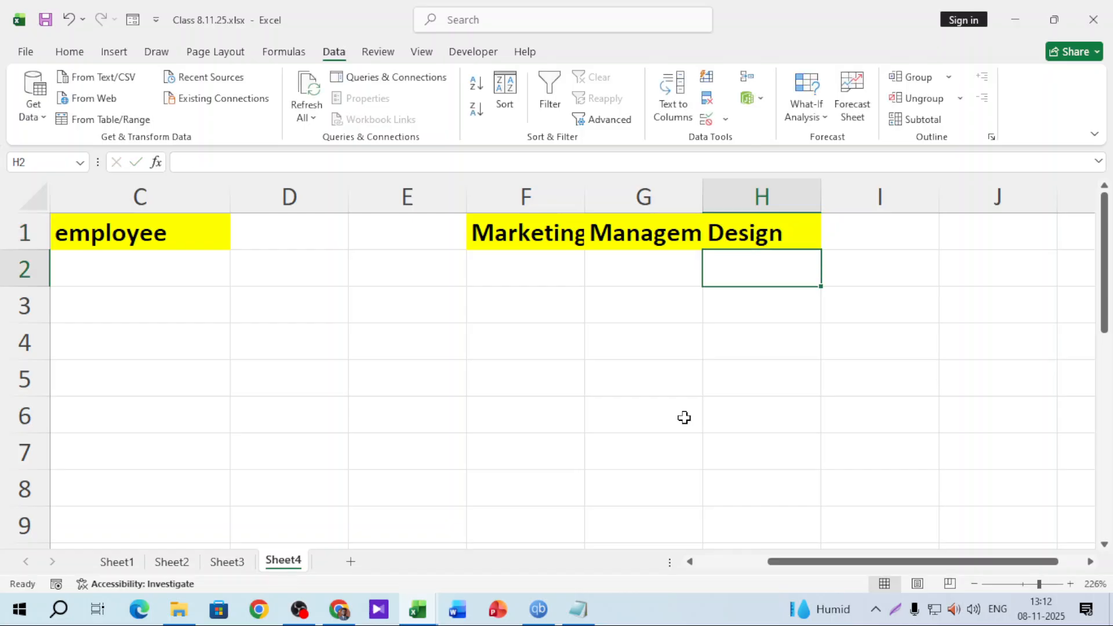
AutoFit columns F and G to their Marketing and Managment headers
{"action": "double_click", "coordinate": [584, 193]}
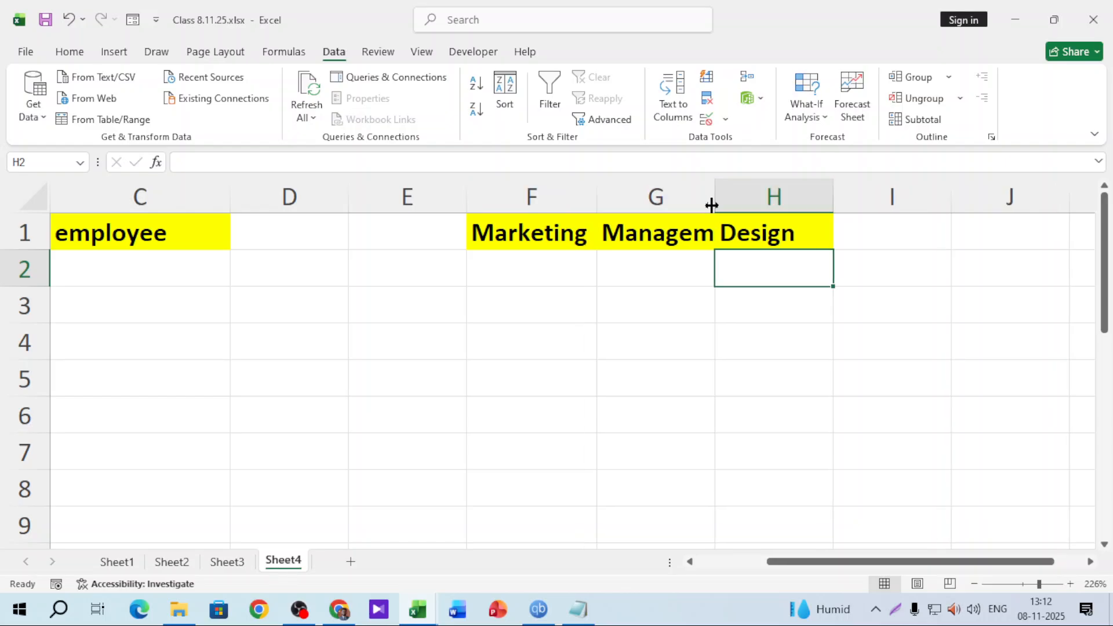
{"action": "left_click", "coordinate": [712, 202]}
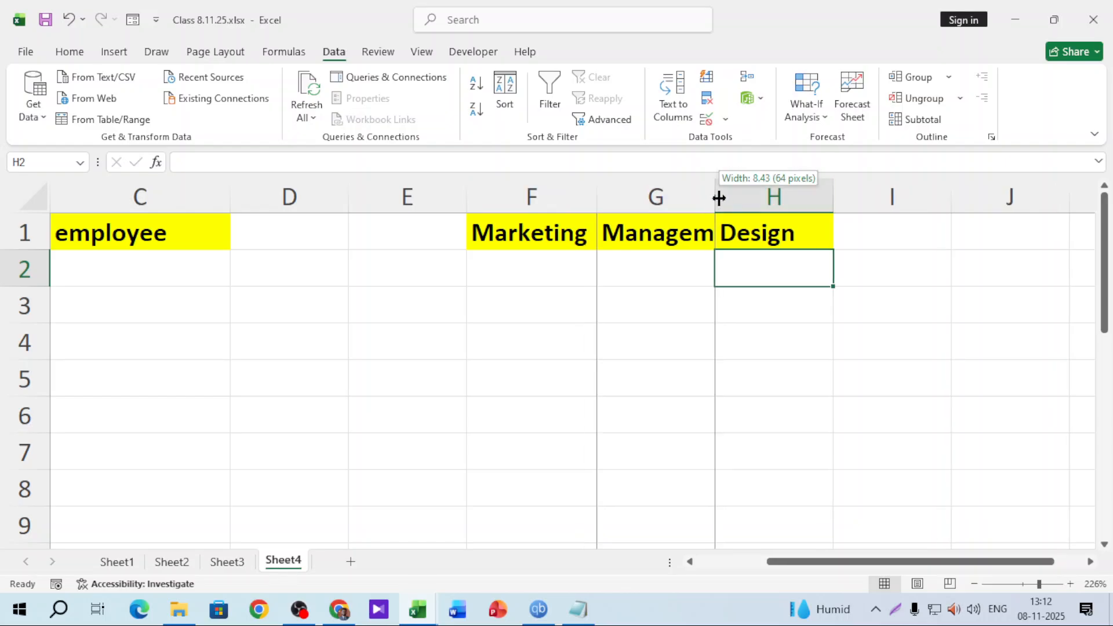
{"action": "double_click", "coordinate": [714, 199]}
{"action": "left_click", "coordinate": [528, 276]}
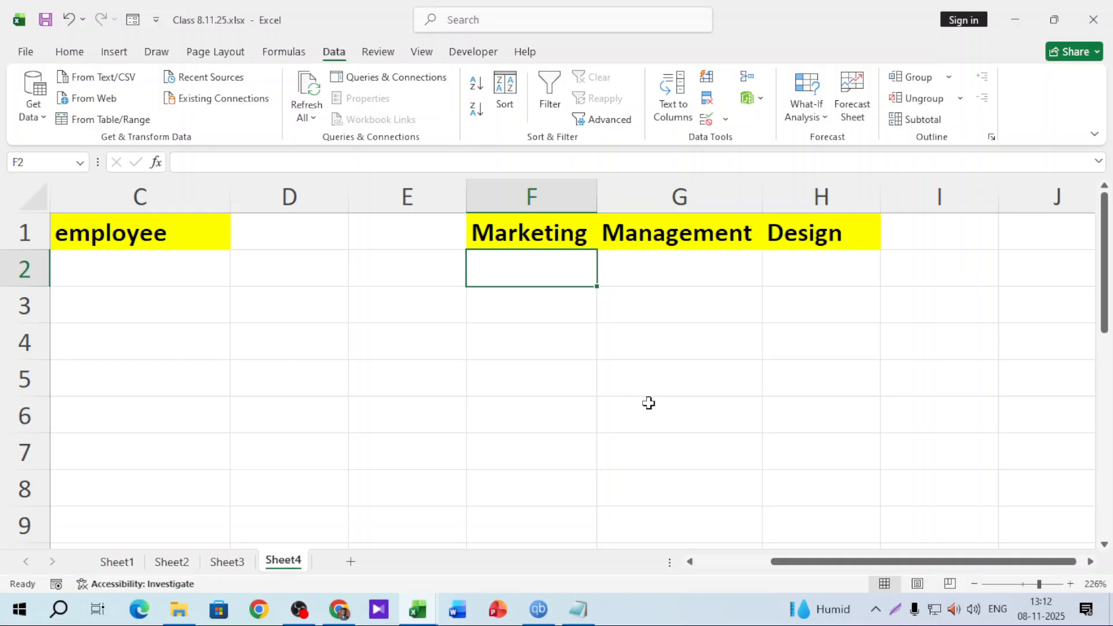
Enter three employee names down F2:F4 under Marketing
{"action": "type", "text": "taslima"}
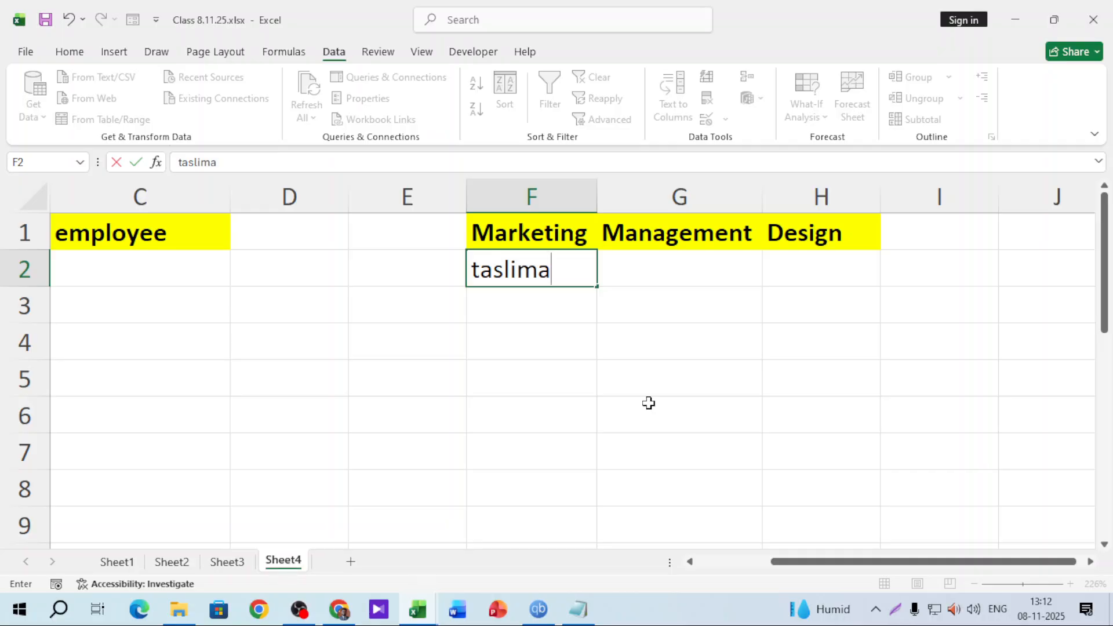
{"action": "key", "text": "Return"}
{"action": "type", "text": "sharika"}
{"action": "key", "text": "Return"}
{"action": "type", "text": "happy"}
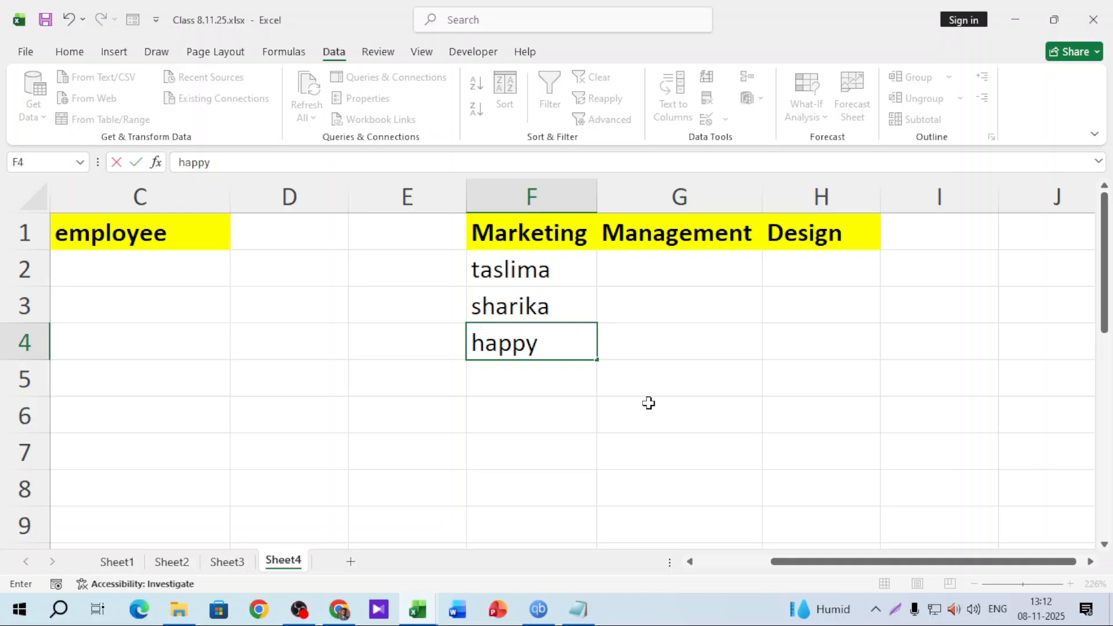
{"action": "key", "text": "Tab"}
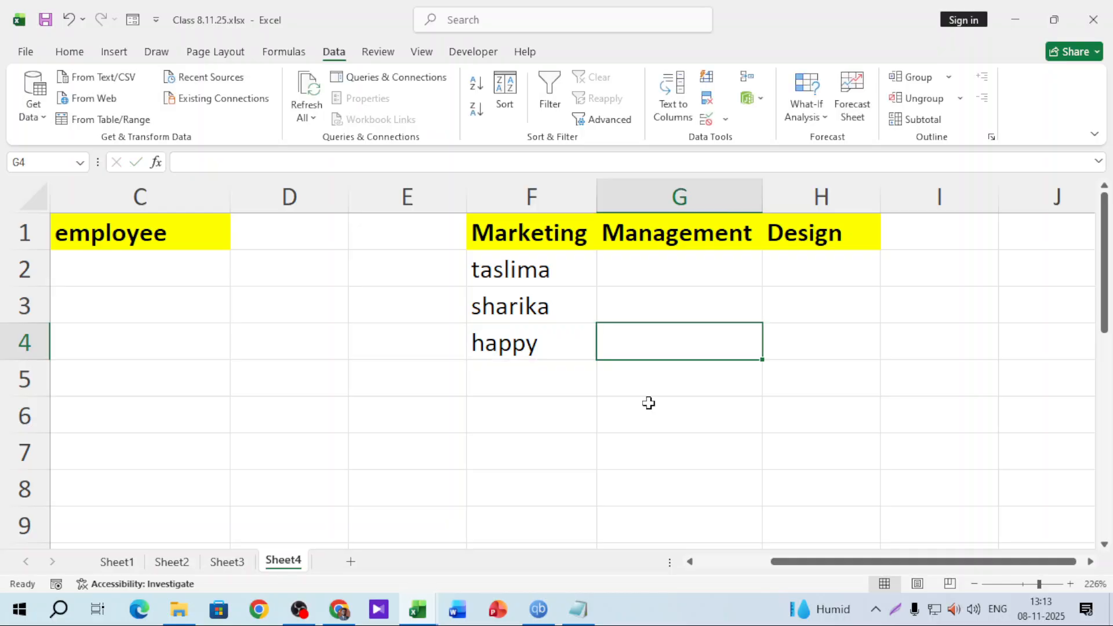
{"action": "key", "text": "Up"}
{"action": "key", "text": "Up"}
Enter three employee names down G2:G4 under Managment
{"action": "type", "text": "Sakib"}
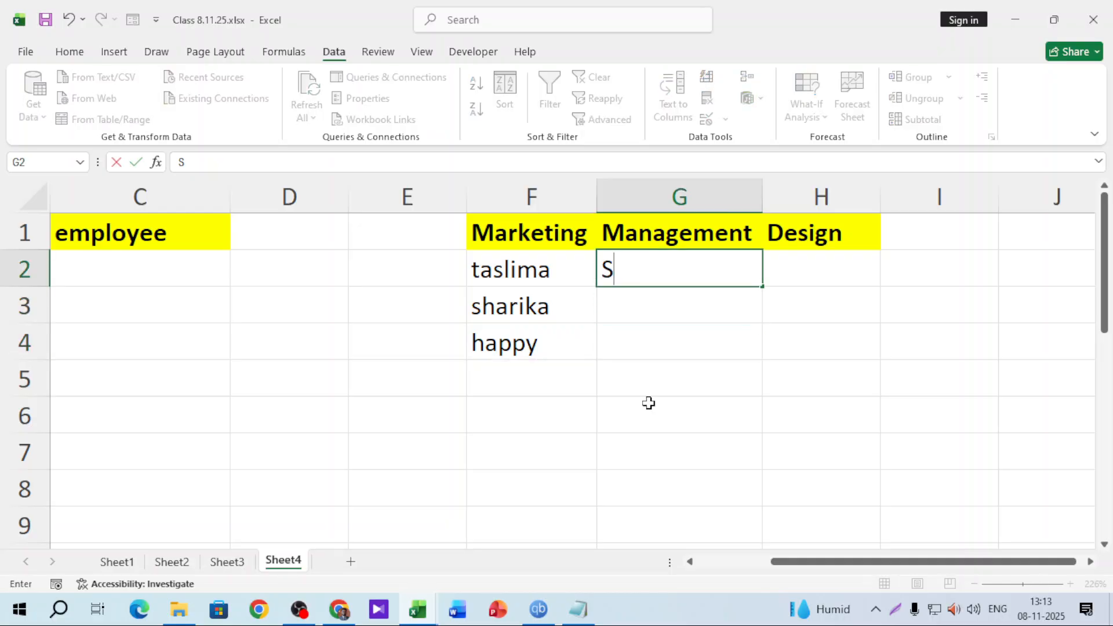
{"action": "key", "text": "Return"}
{"action": "type", "text": "Humayun"}
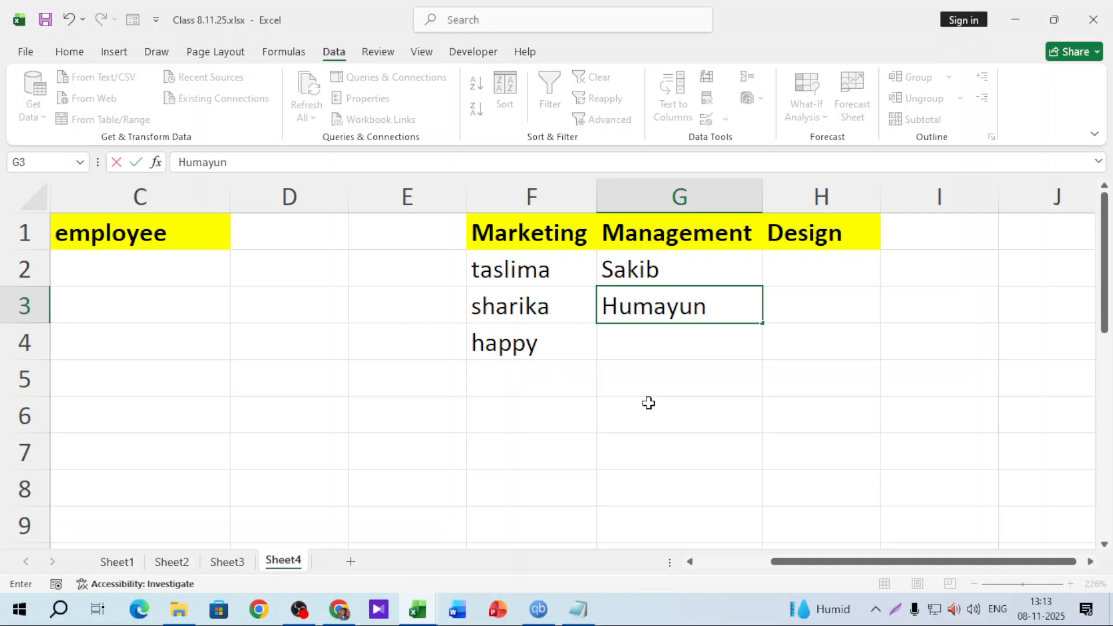
{"action": "key", "text": "Return"}
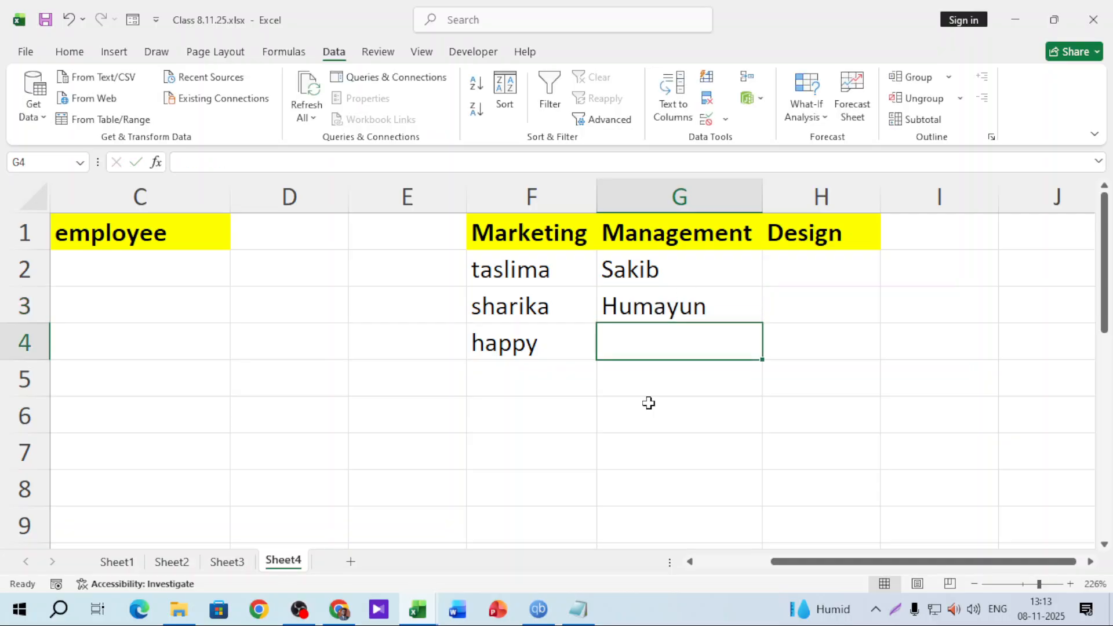
{"action": "type", "text": "Masud"}
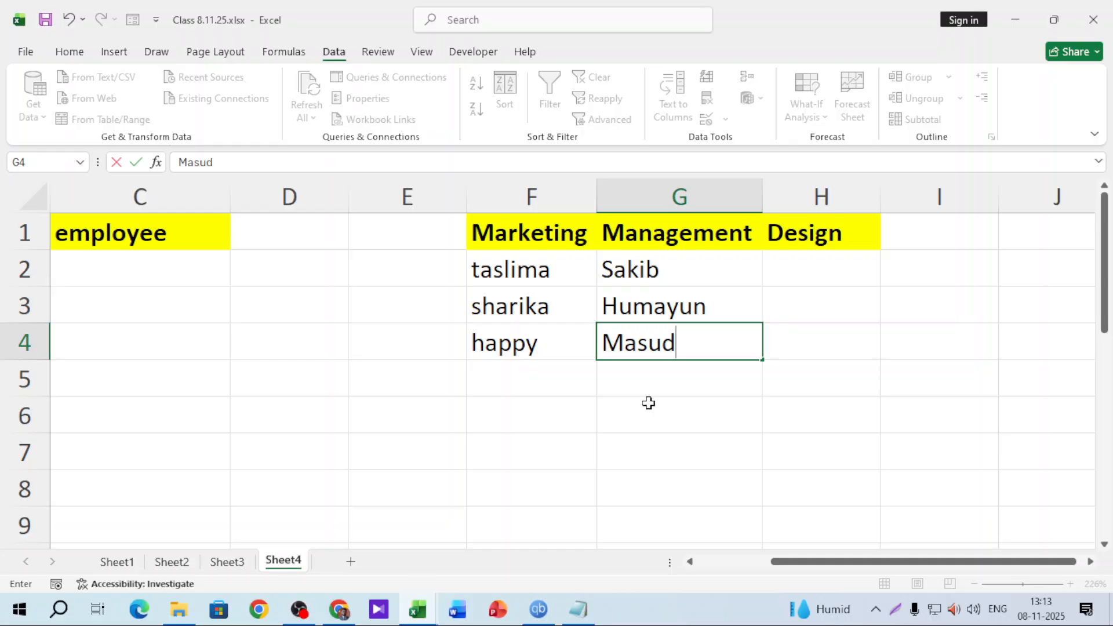
{"action": "key", "text": "Tab"}
{"action": "key", "text": "Up"}
{"action": "key", "text": "Up"}
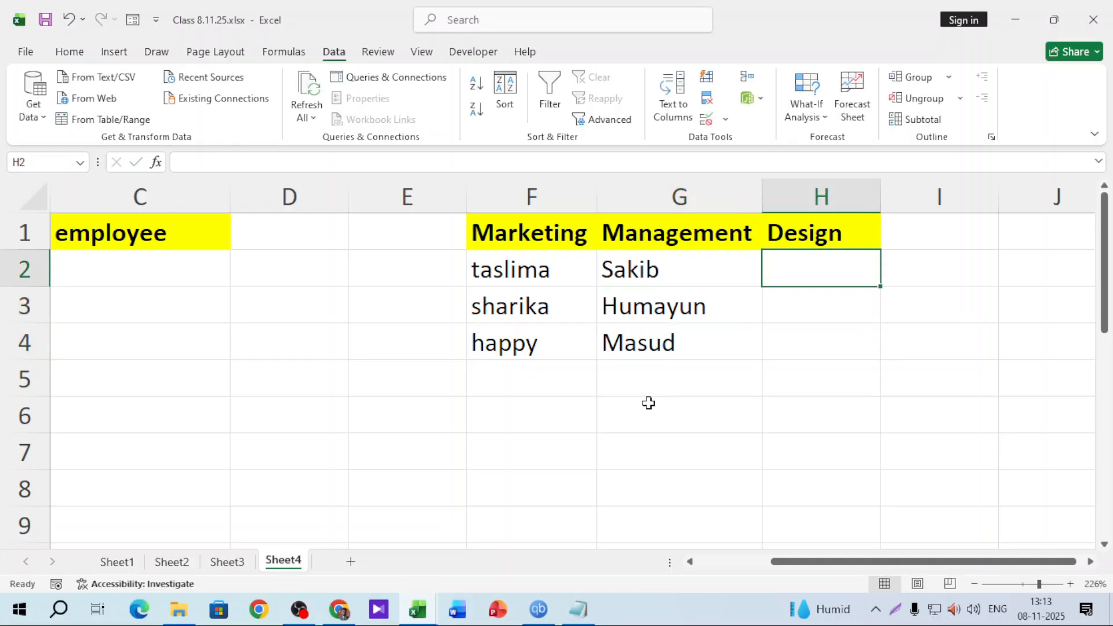
Enter three employee names down H2:H4 under Design, then scroll back left
{"action": "type", "text": "Parvej"}
{"action": "key", "text": "Return"}
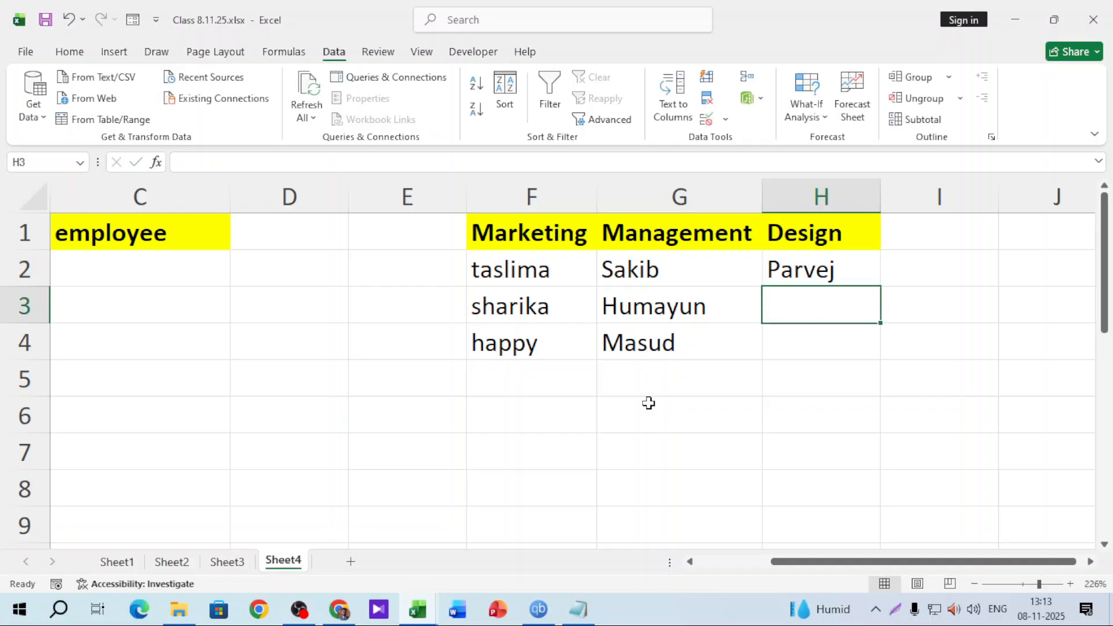
{"action": "type", "text": "Alman"}
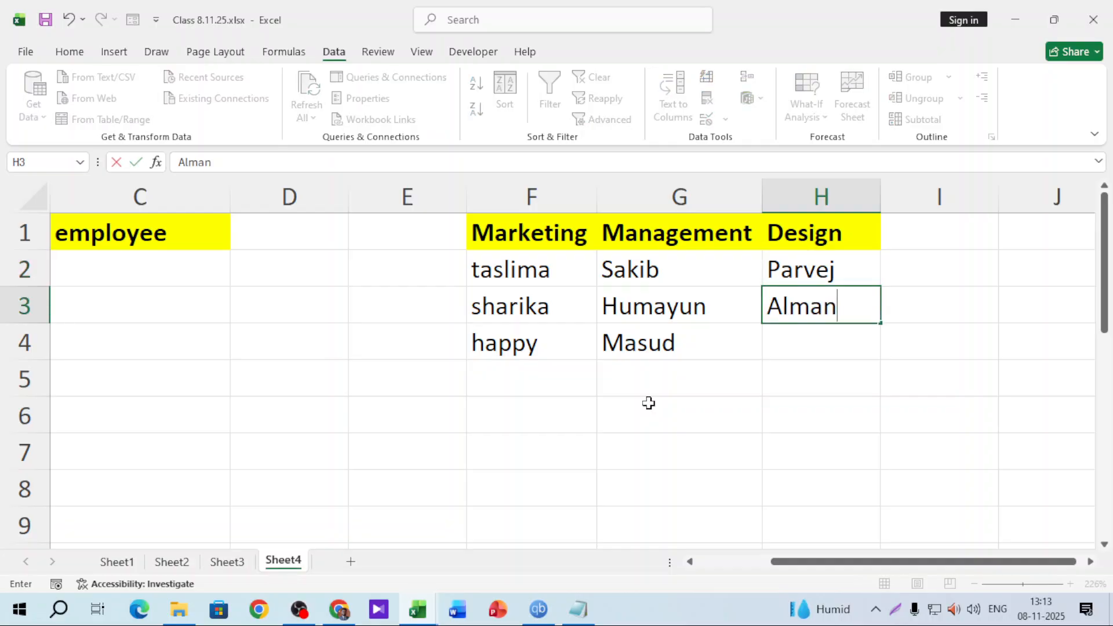
{"action": "key", "text": "Return"}
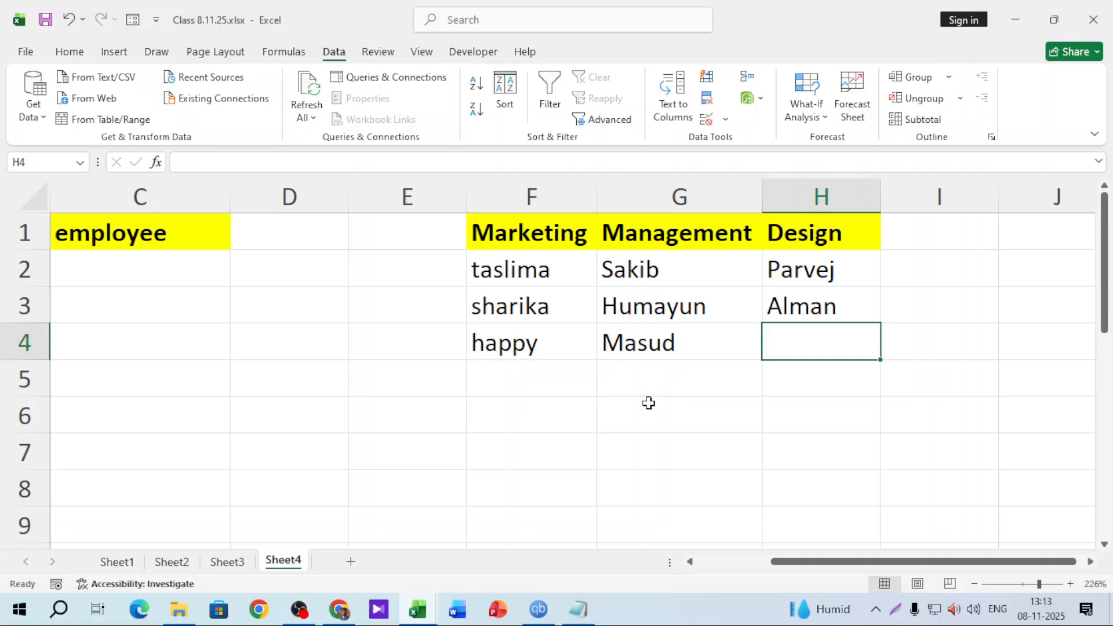
{"action": "type", "text": "Na"}
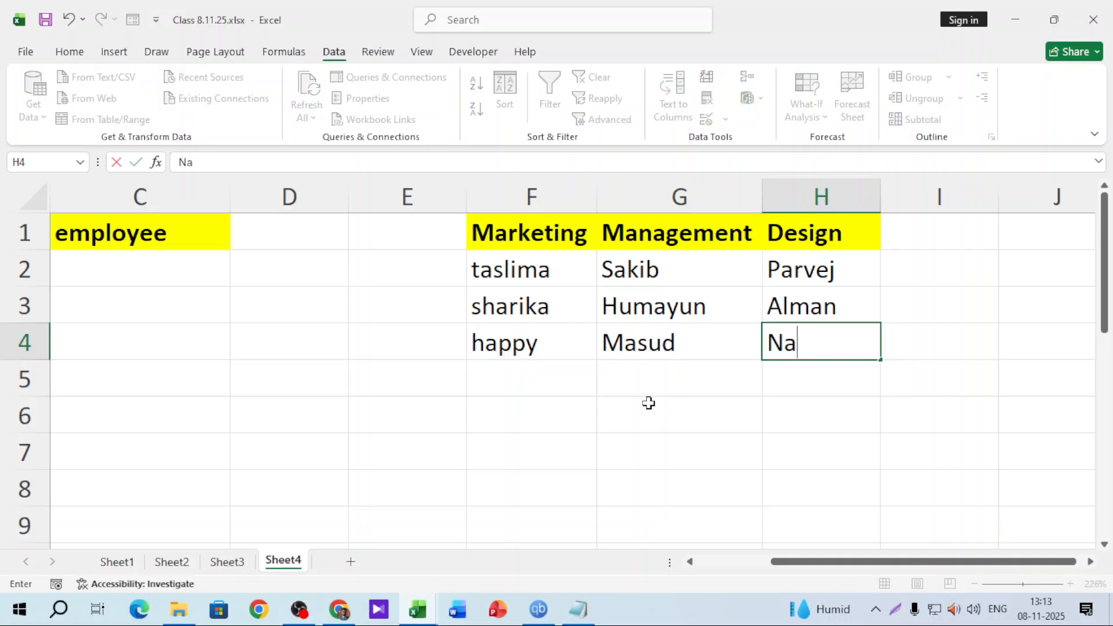
{"action": "type", "text": "im"}
{"action": "key", "text": "Return"}
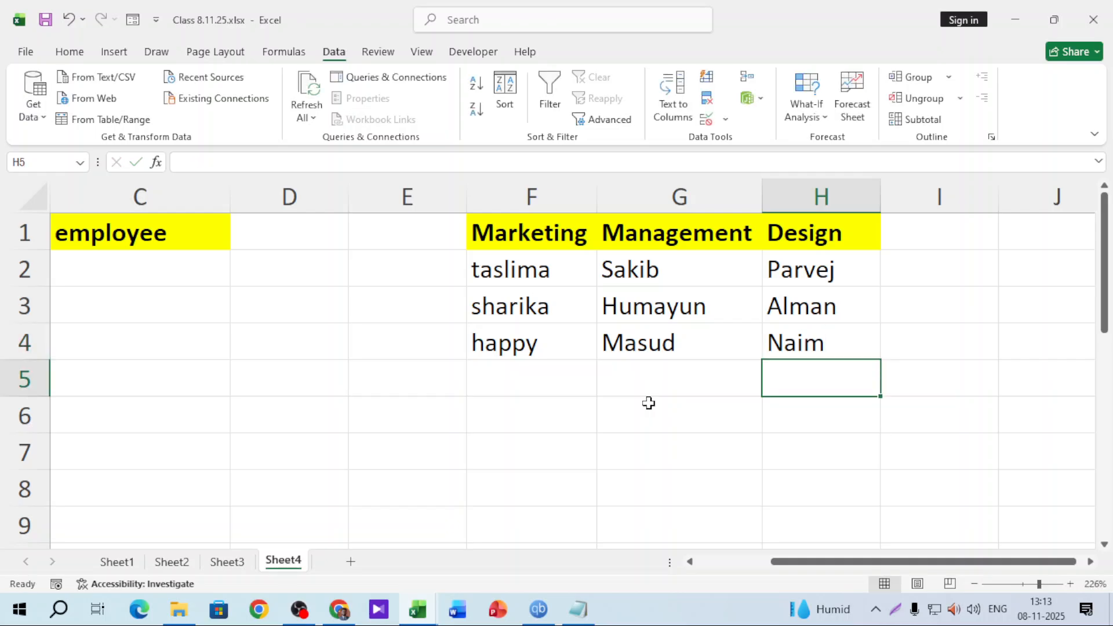
{"action": "left_click_drag", "start_coordinate": [776, 561], "coordinate": [702, 561]}
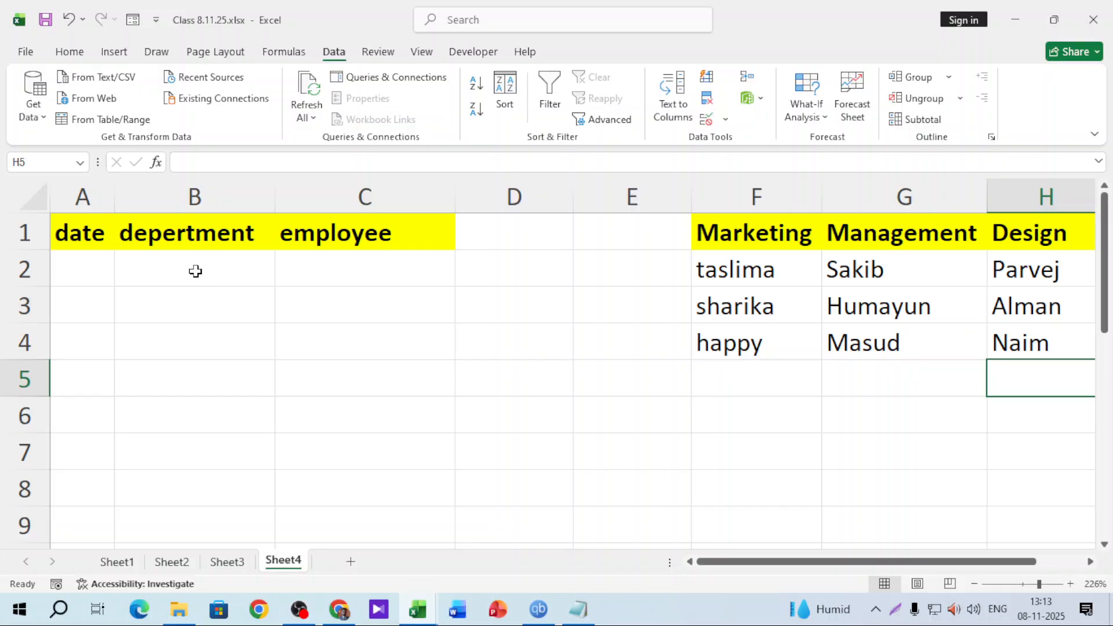
Apply List validation to column B with source =$F$1:$H$1
{"action": "left_click", "coordinate": [195, 271]}
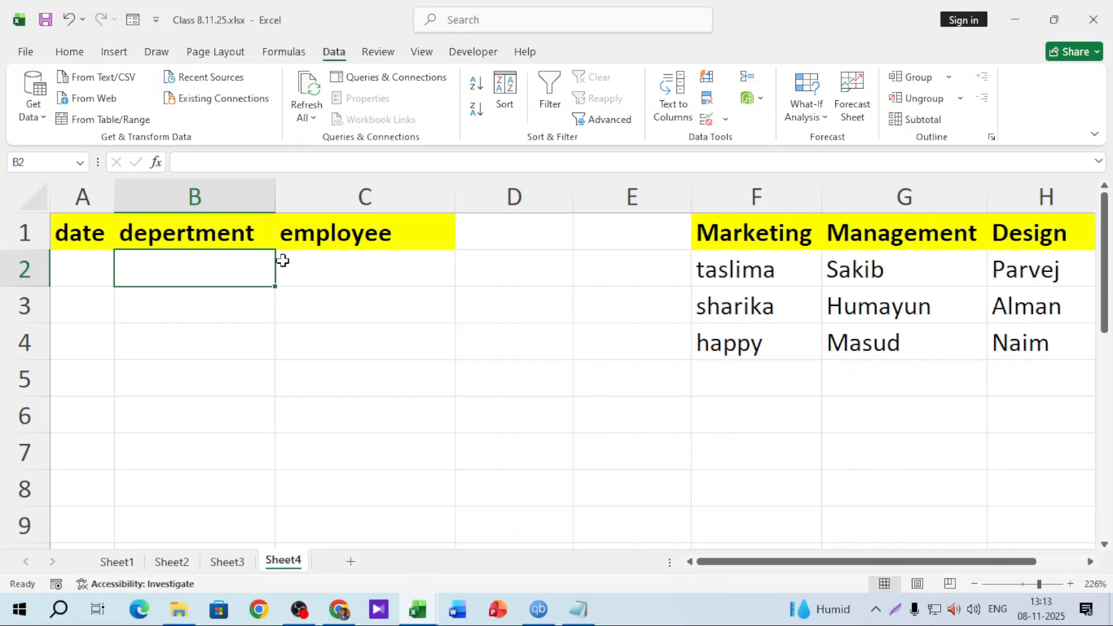
{"action": "left_click", "coordinate": [253, 196]}
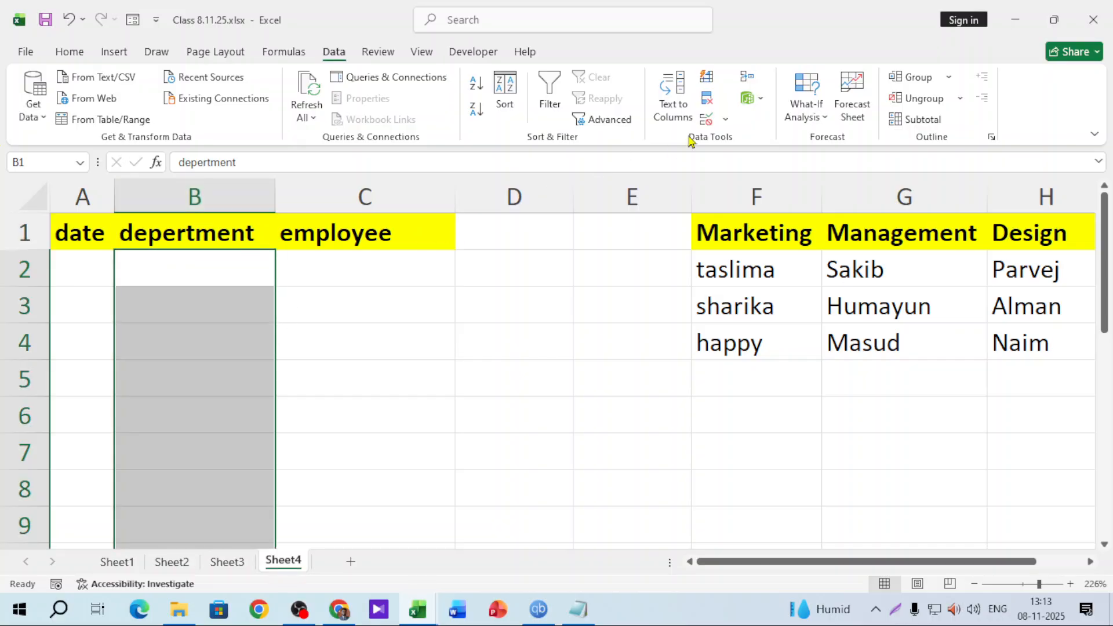
{"action": "left_click", "coordinate": [724, 118]}
{"action": "left_click", "coordinate": [732, 145]}
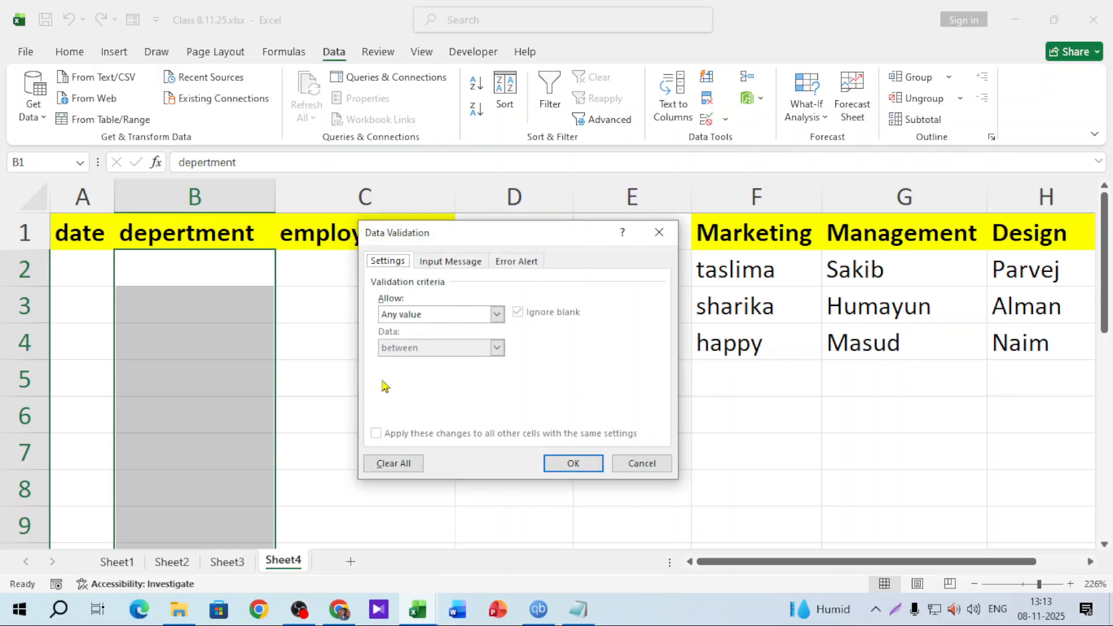
{"action": "left_click", "coordinate": [426, 316]}
{"action": "left_click", "coordinate": [400, 361]}
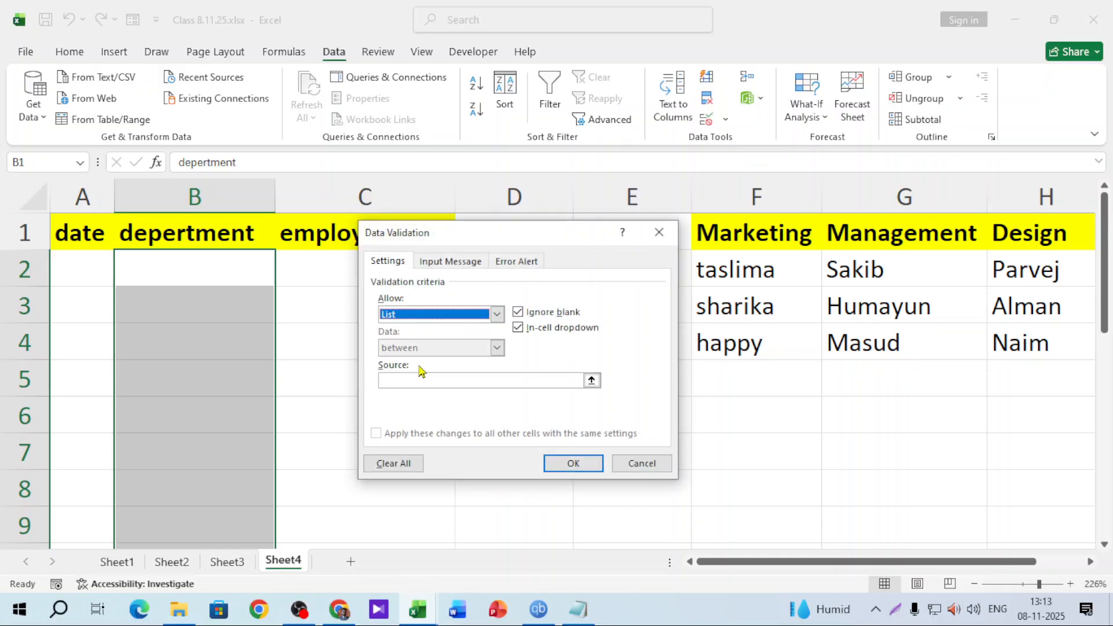
{"action": "left_click", "coordinate": [412, 379]}
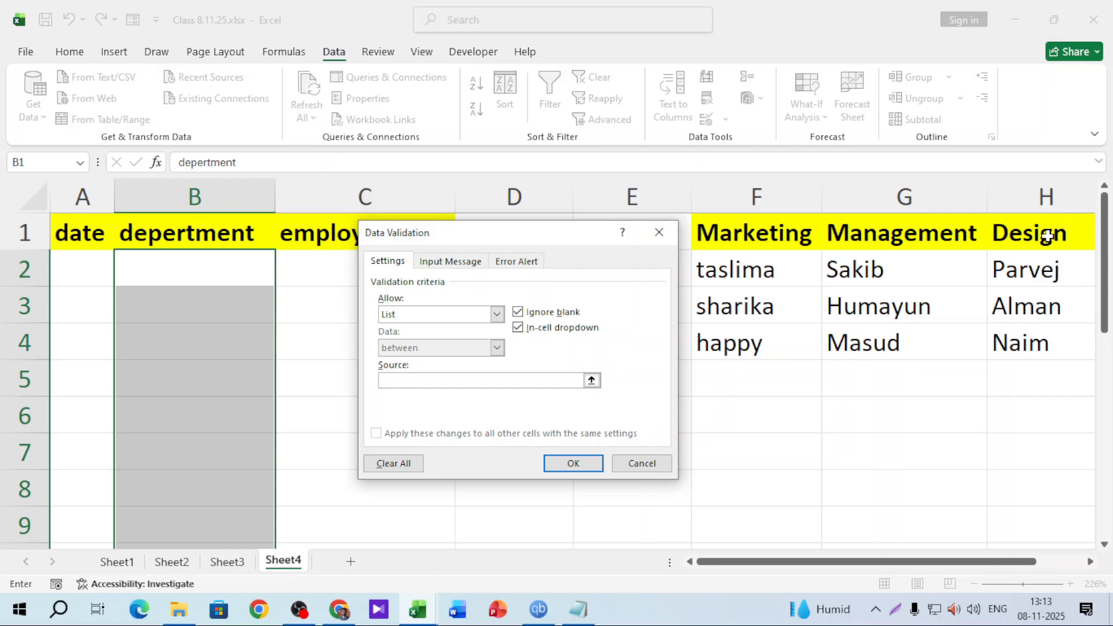
{"action": "left_click_drag", "start_coordinate": [777, 232], "coordinate": [1026, 232]}
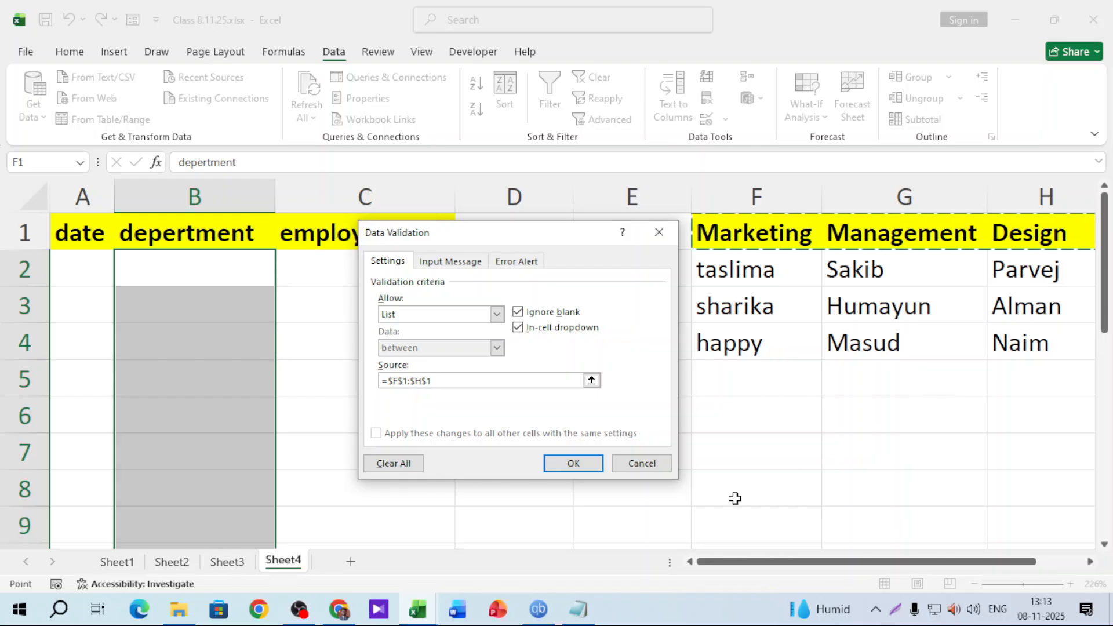
{"action": "left_click", "coordinate": [574, 463]}
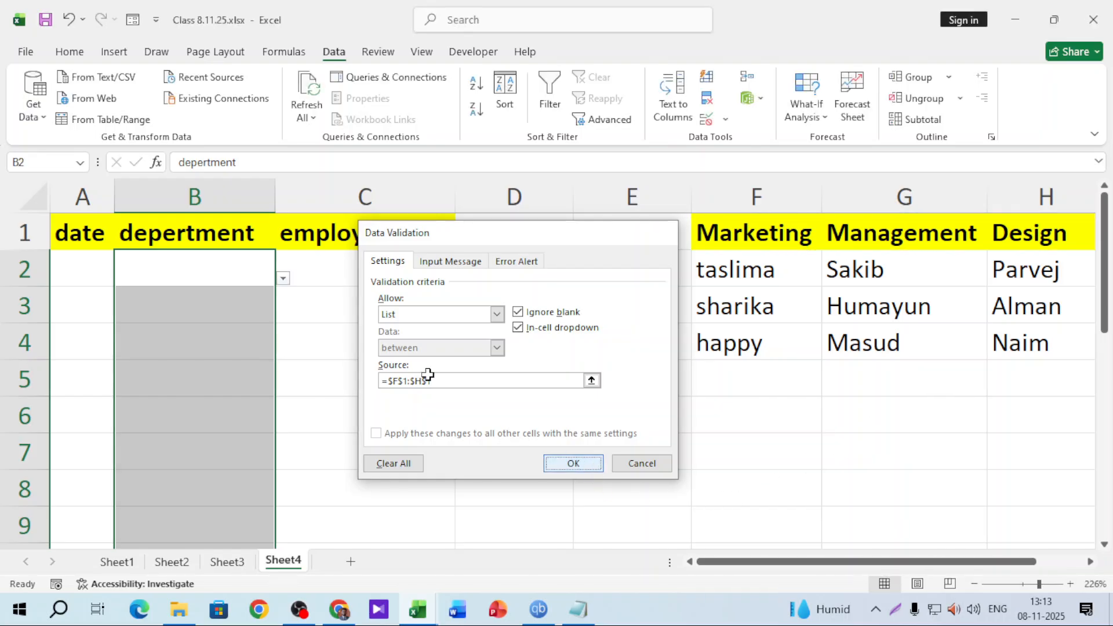
Test the new department dropdowns in B2 and B3 without choosing a value
{"action": "left_click", "coordinate": [282, 278]}
{"action": "left_click", "coordinate": [201, 339]}
{"action": "left_click", "coordinate": [264, 313]}
{"action": "left_click", "coordinate": [282, 315]}
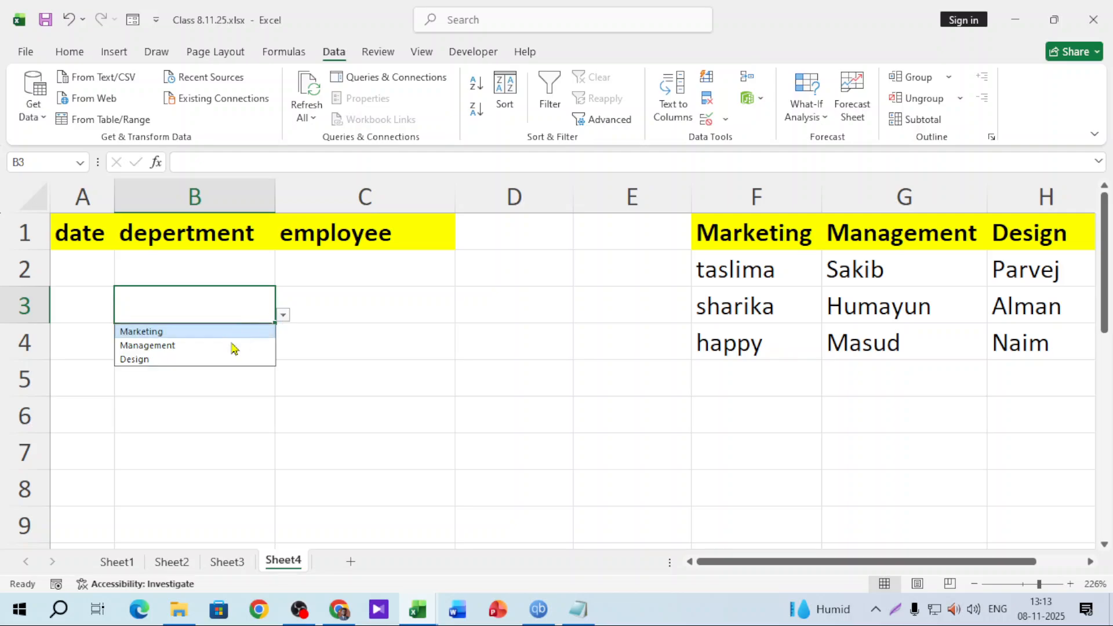
{"action": "left_click", "coordinate": [197, 416]}
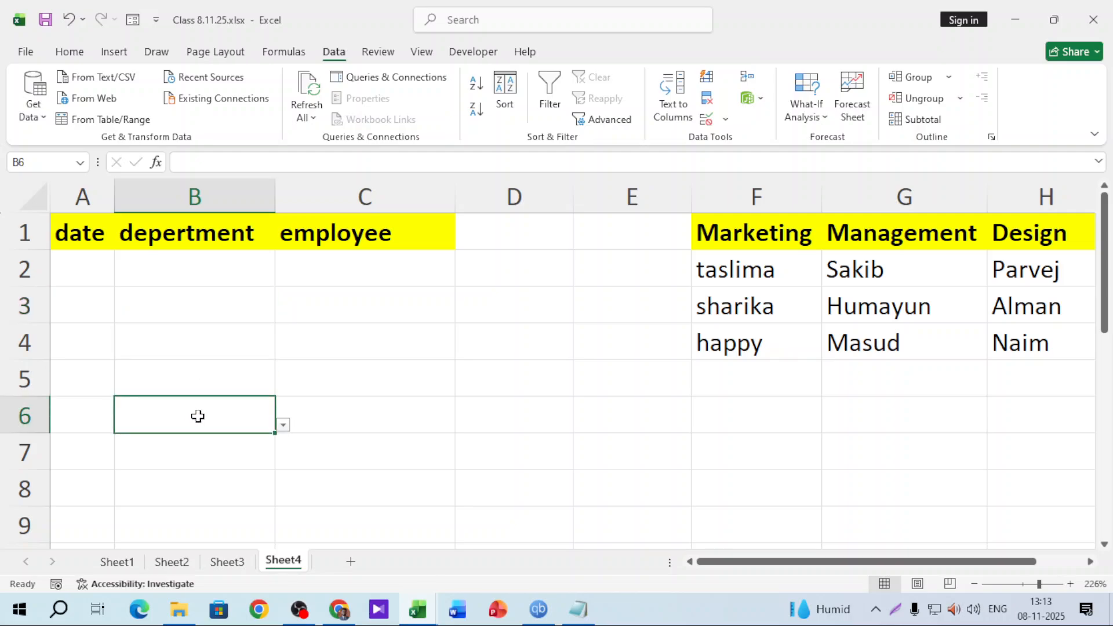
Pick Marketing from B2's department dropdown and move on to C2
{"action": "left_click", "coordinate": [229, 266]}
{"action": "left_click", "coordinate": [284, 281]}
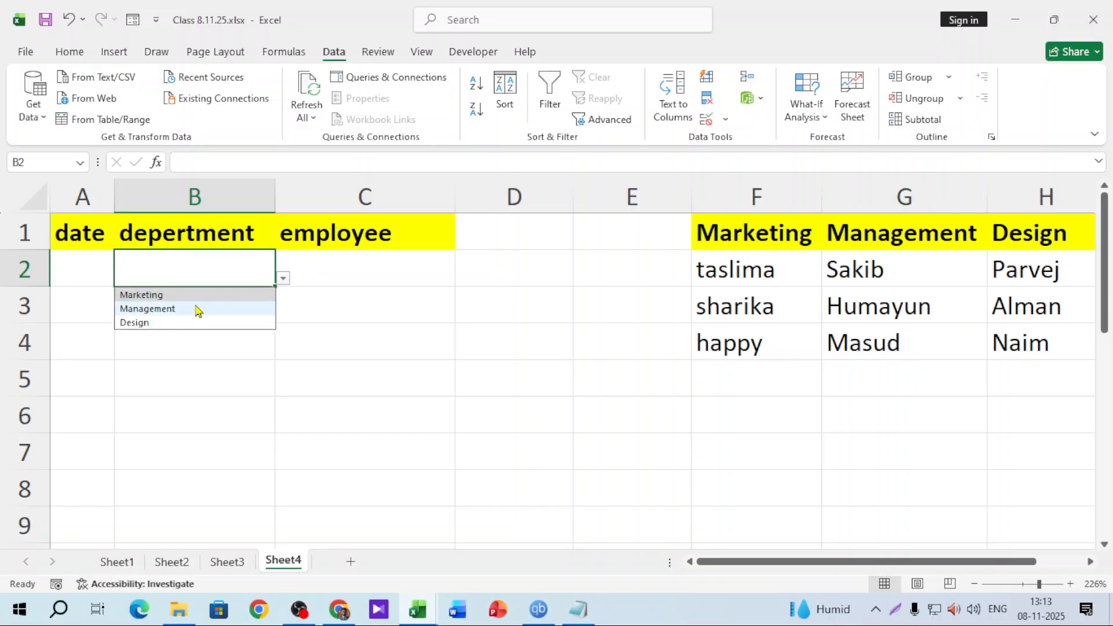
{"action": "left_click", "coordinate": [194, 296]}
{"action": "key", "text": "Tab"}
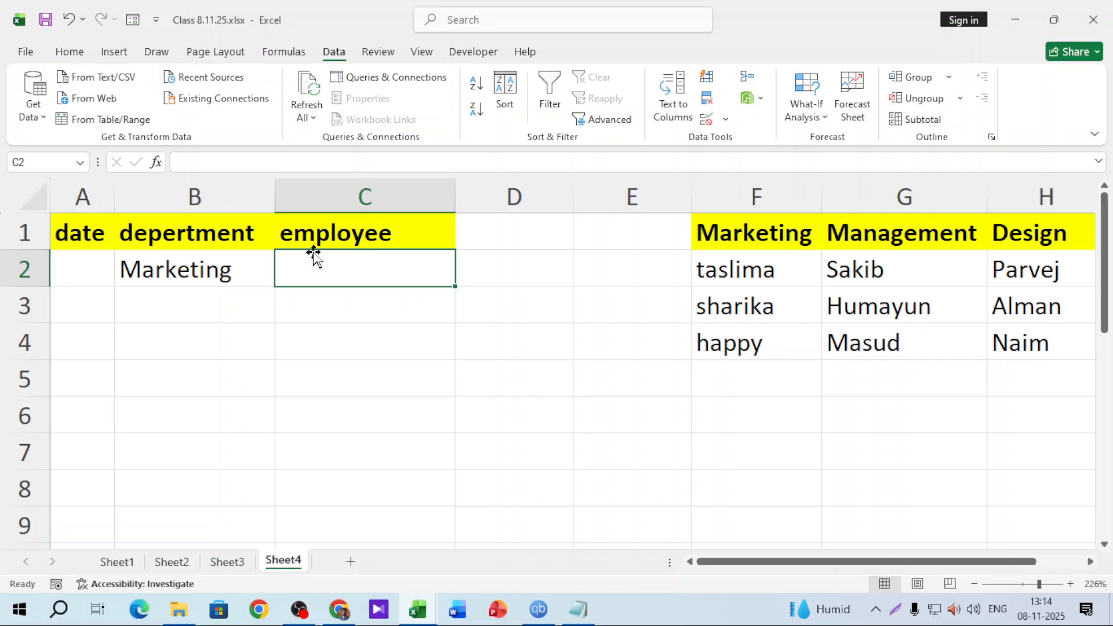
Review the Marketing names in F2:F4, then switch B2's department to Management
{"action": "left_click", "coordinate": [188, 278]}
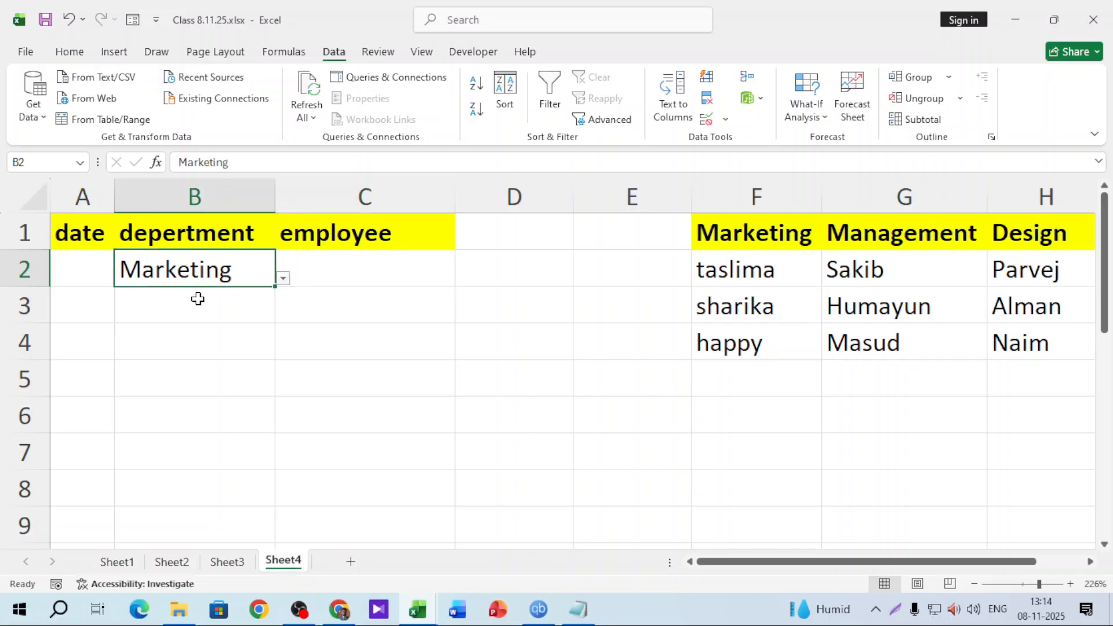
{"action": "left_click", "coordinate": [380, 271]}
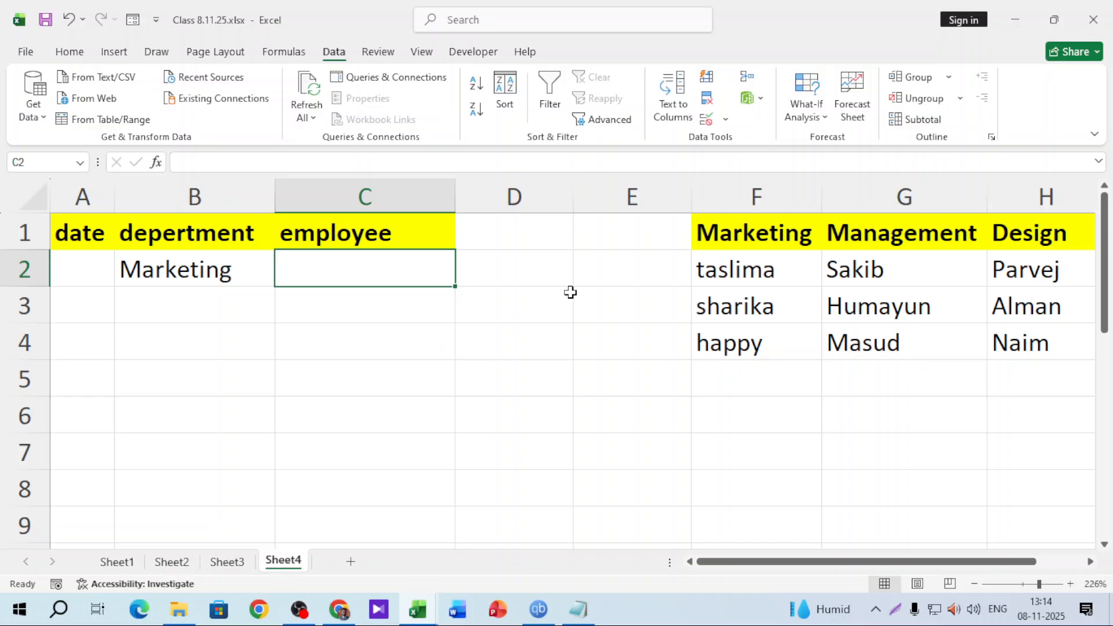
{"action": "left_click_drag", "start_coordinate": [737, 273], "coordinate": [735, 330]}
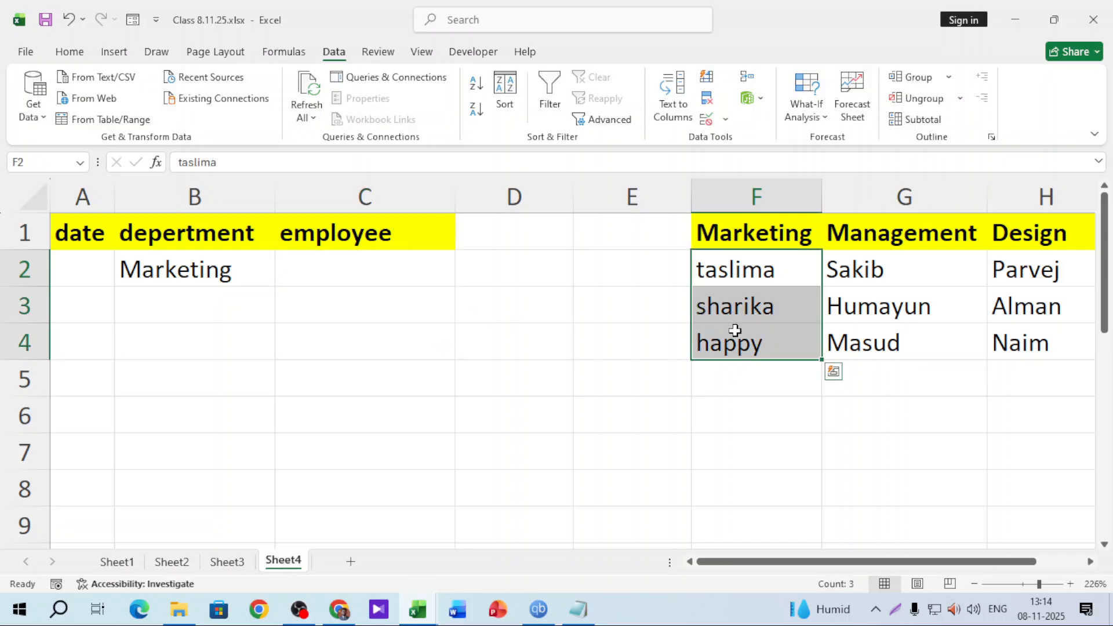
{"action": "left_click", "coordinate": [211, 277]}
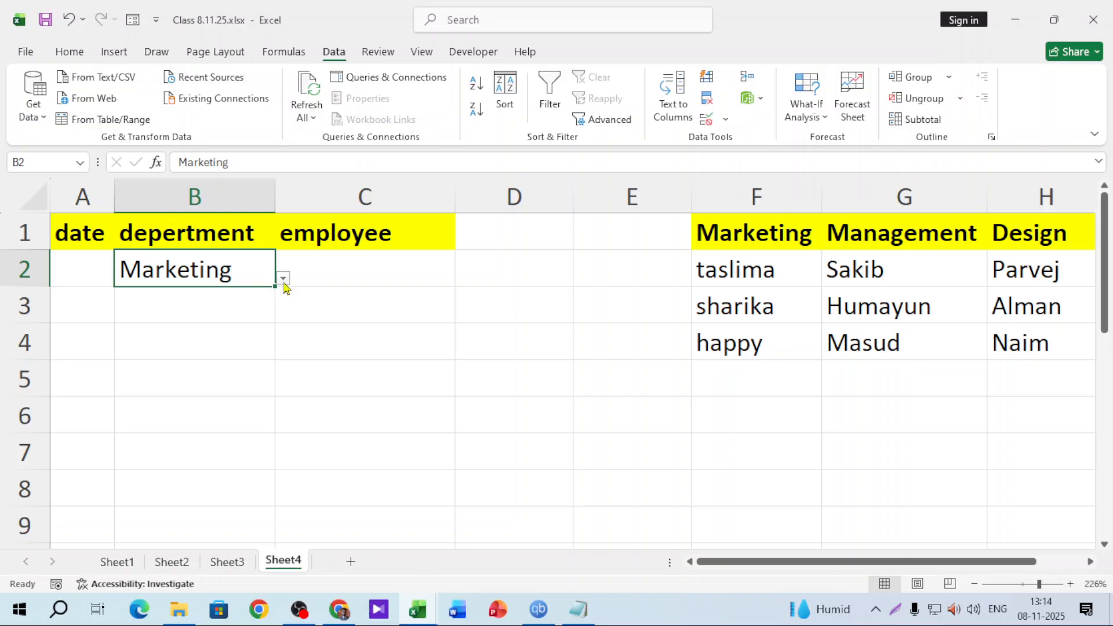
{"action": "left_click", "coordinate": [283, 279]}
{"action": "left_click", "coordinate": [186, 308]}
{"action": "left_click", "coordinate": [349, 275]}
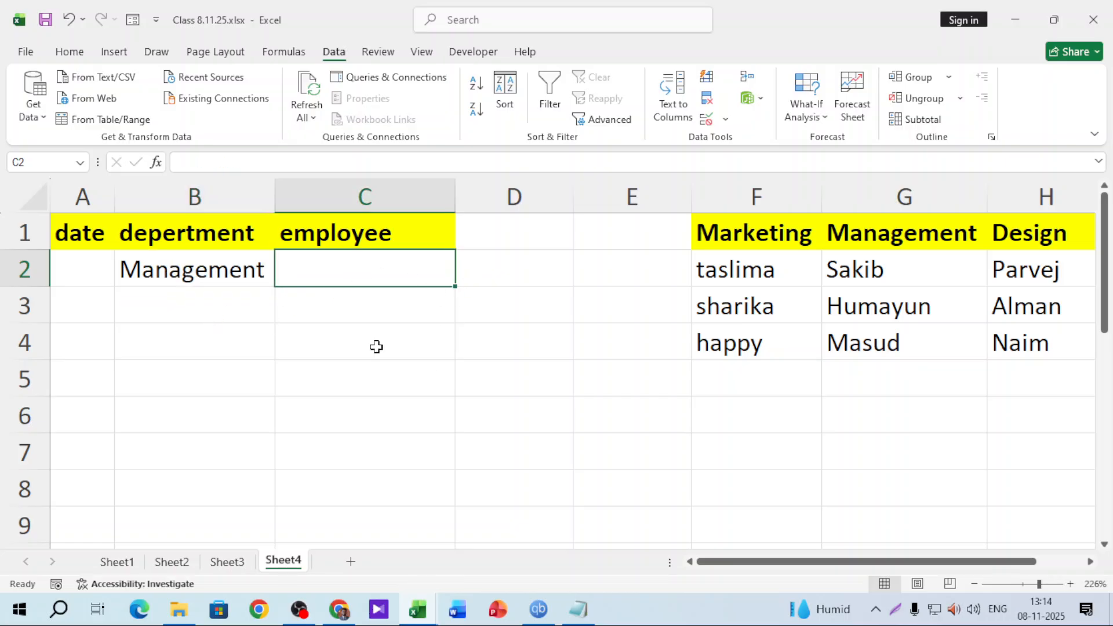
Select the Management employee names in G2:G4, then clear the selection
{"action": "left_click_drag", "start_coordinate": [869, 279], "coordinate": [870, 346]}
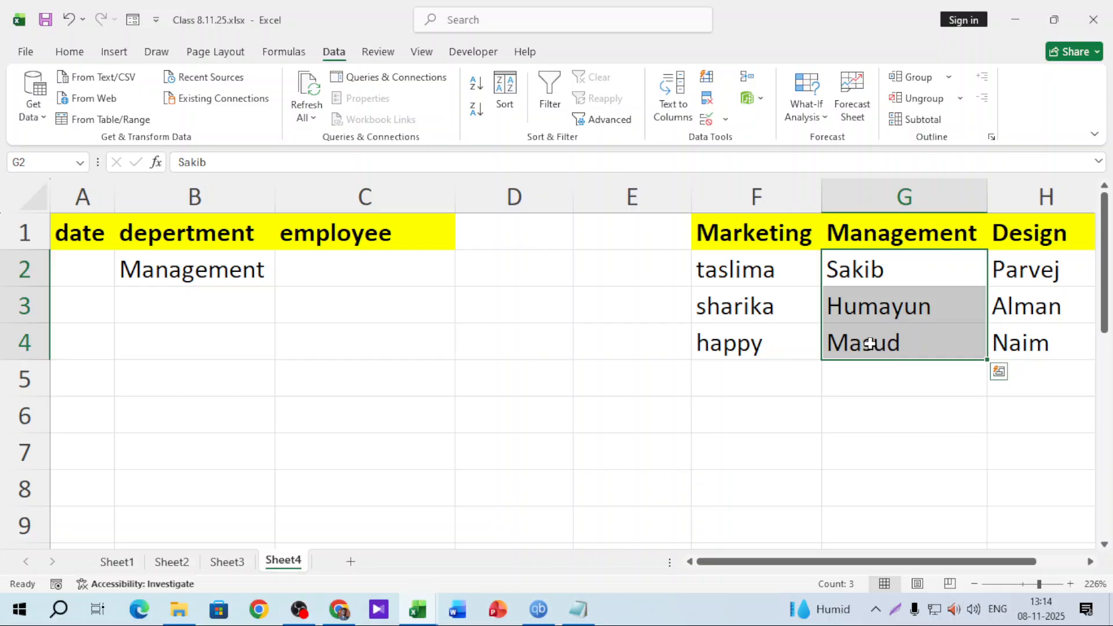
{"action": "left_click", "coordinate": [808, 412]}
{"action": "mouse_move", "coordinate": [914, 561]}
{"action": "left_mouse_down"}
{"action": "mouse_move", "coordinate": [977, 565]}
{"action": "mouse_move", "coordinate": [909, 566]}
{"action": "left_mouse_up"}
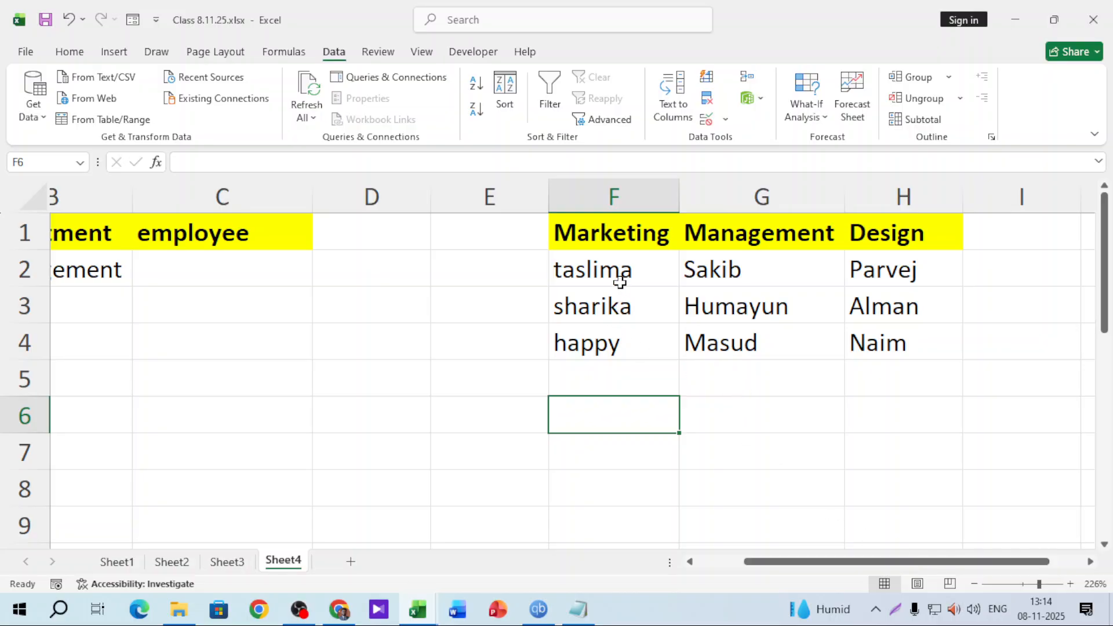
Name the range F2:F4 'Marketing' via the Name Box
{"action": "left_click_drag", "start_coordinate": [619, 269], "coordinate": [613, 336]}
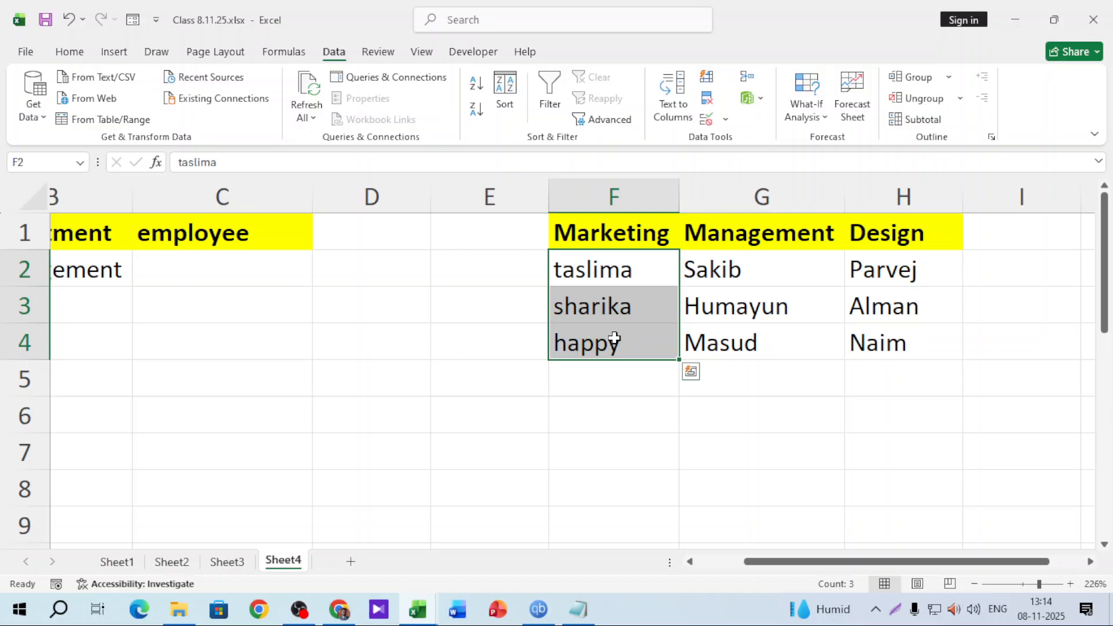
{"action": "left_click", "coordinate": [60, 162]}
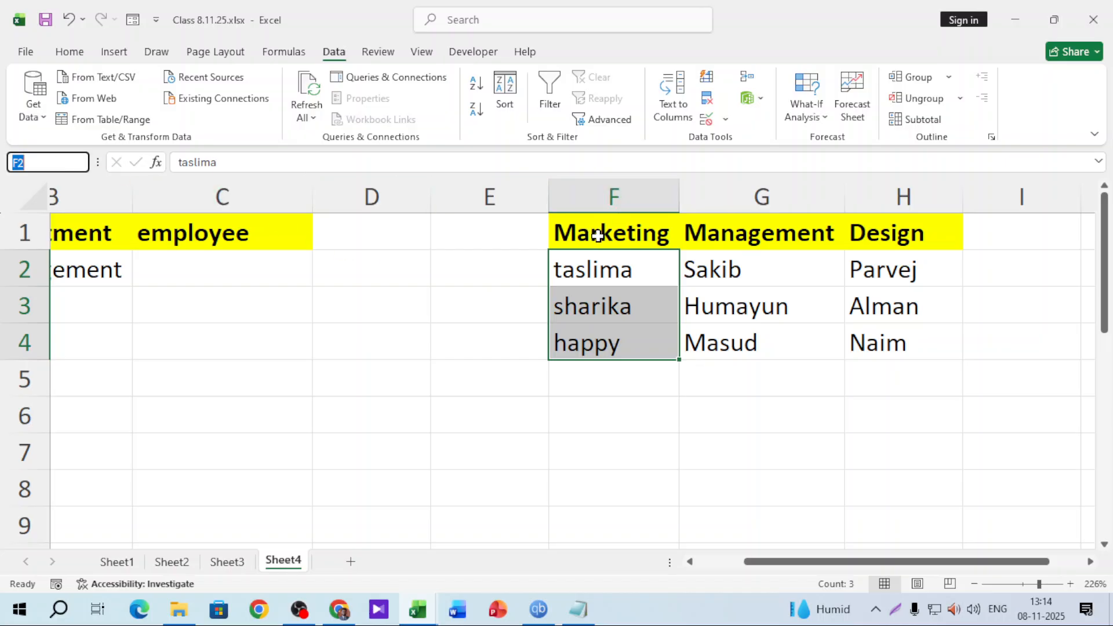
{"action": "type", "text": "Marketi"}
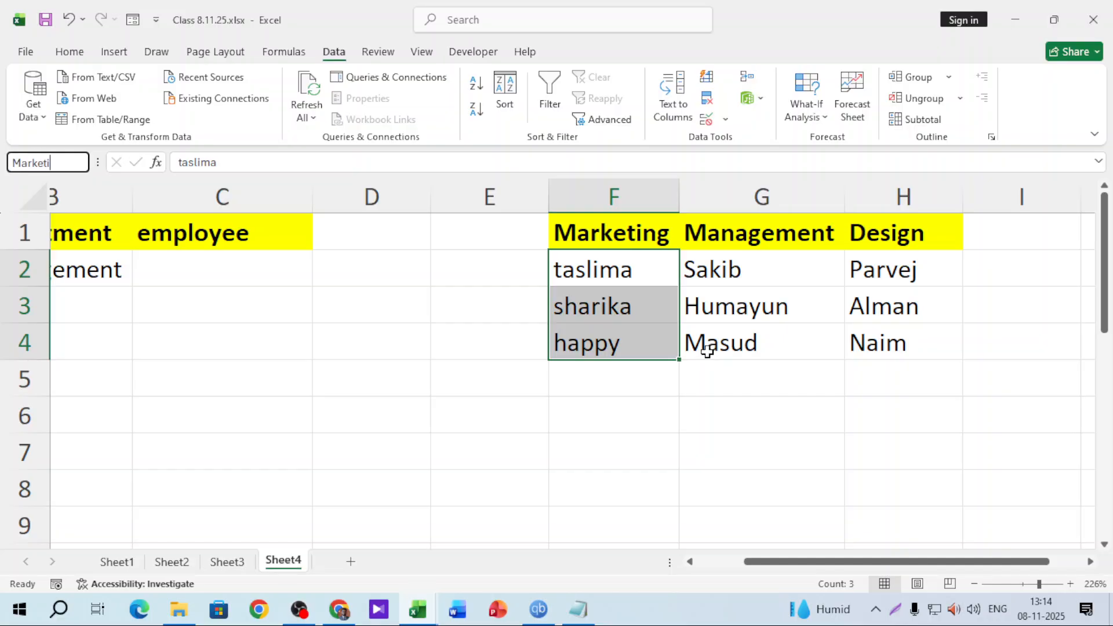
{"action": "type", "text": "ng"}
{"action": "key", "text": "Return"}
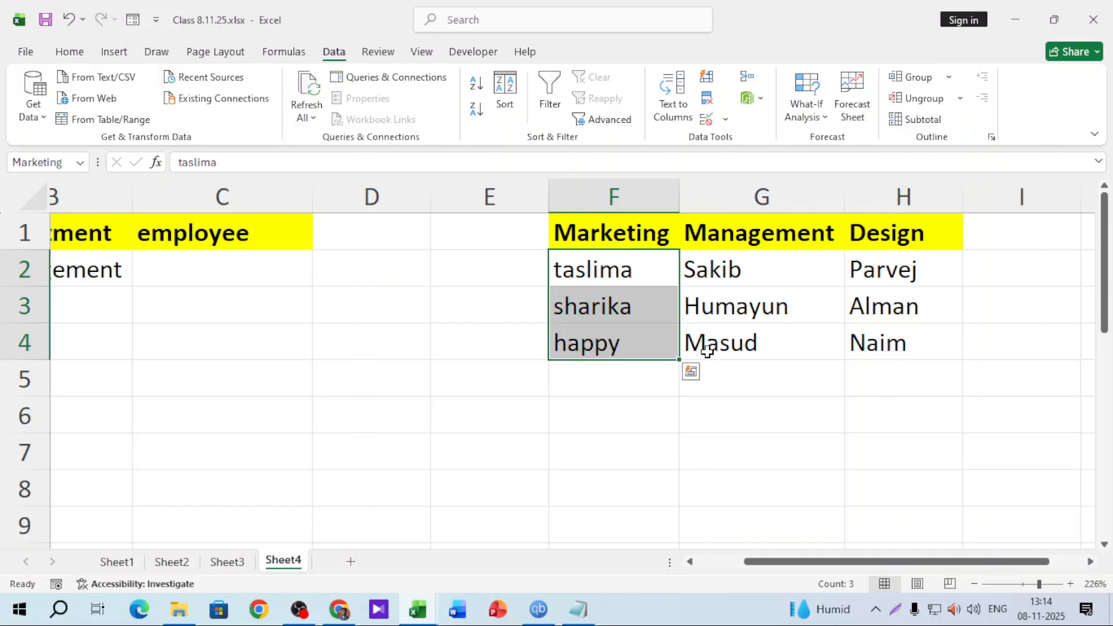
Name the range G2:G4 'Management' via the Name Box
{"action": "left_click_drag", "start_coordinate": [739, 270], "coordinate": [723, 345]}
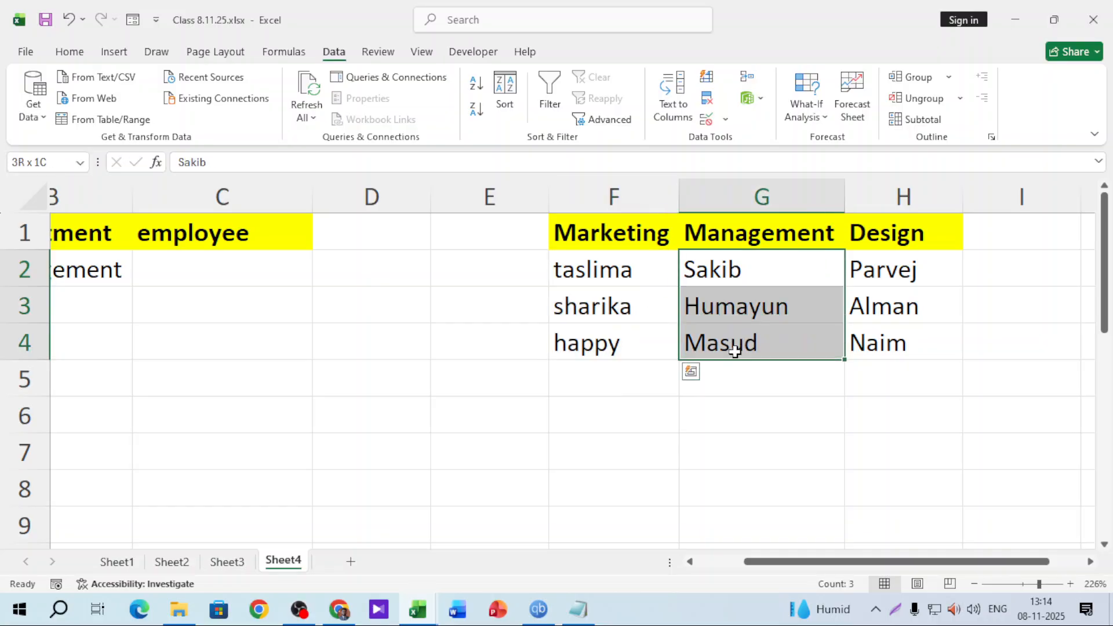
{"action": "left_click", "coordinate": [64, 157]}
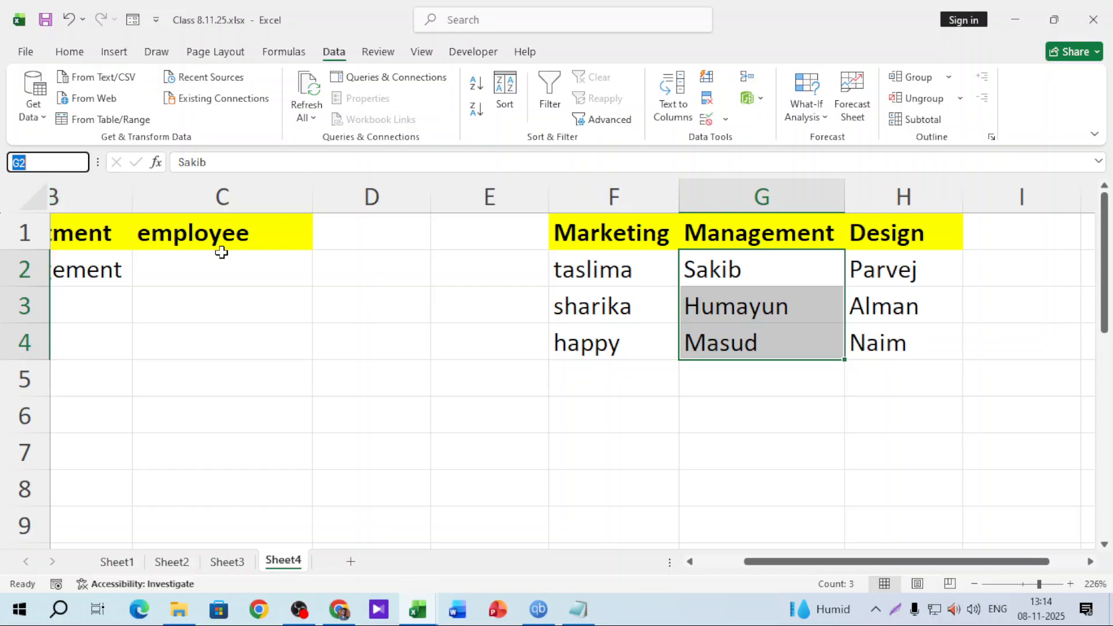
{"action": "type", "text": "M"}
{"action": "type", "text": "anagement"}
{"action": "key", "text": "Return"}
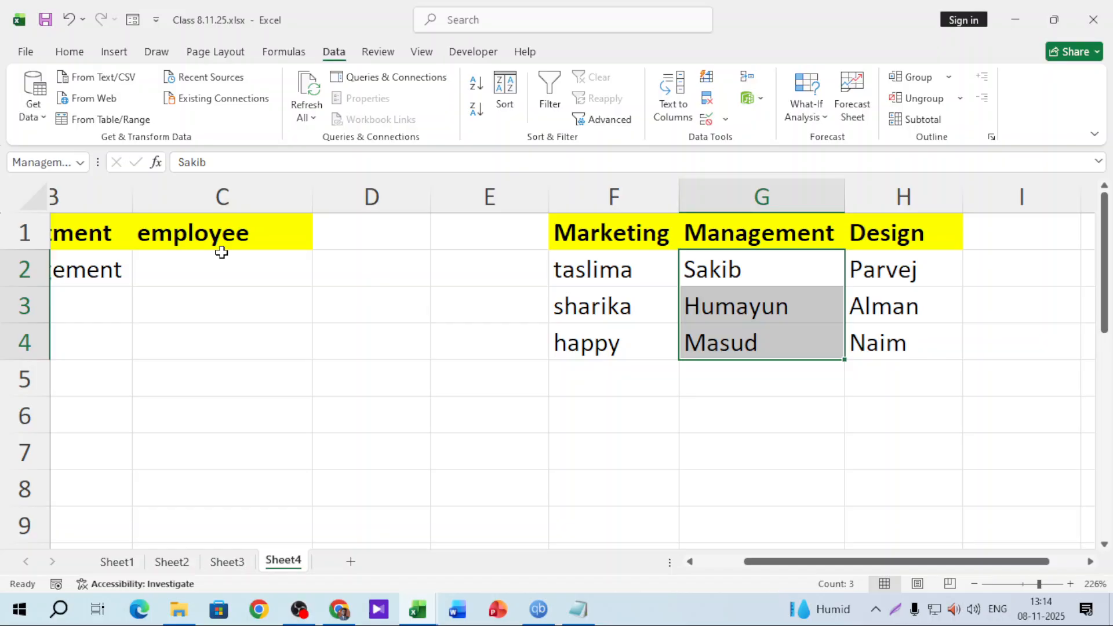
Name the range H2:H4 'Design' via the Name Box
{"action": "left_click_drag", "start_coordinate": [890, 264], "coordinate": [890, 342]}
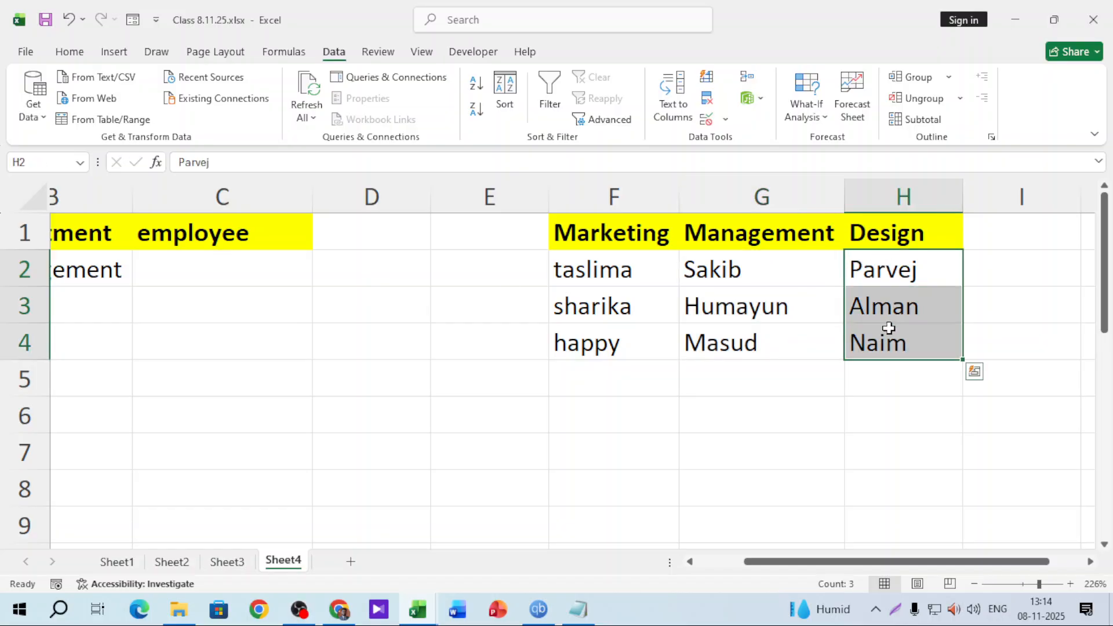
{"action": "left_click", "coordinate": [53, 156]}
{"action": "type", "text": "Design"}
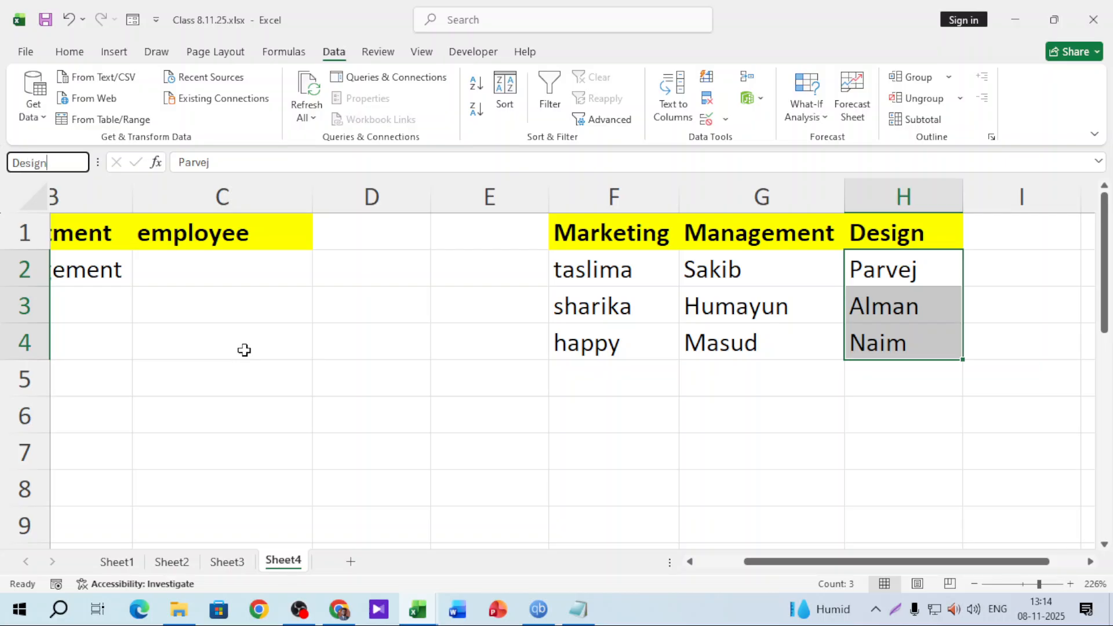
{"action": "key", "text": "Return"}
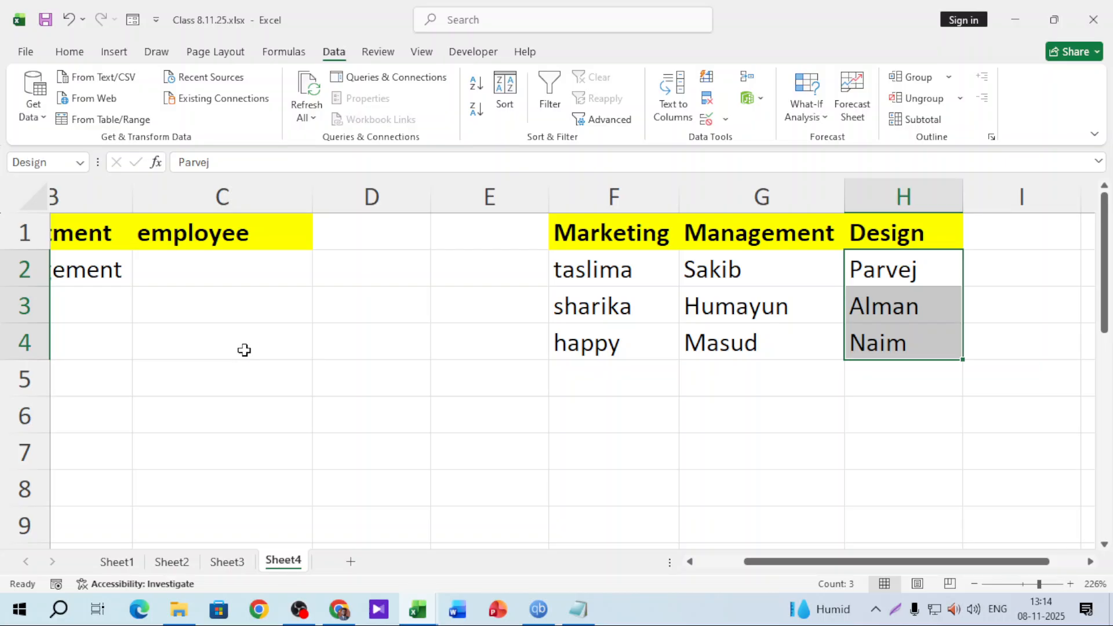
{"action": "left_click", "coordinate": [730, 465]}
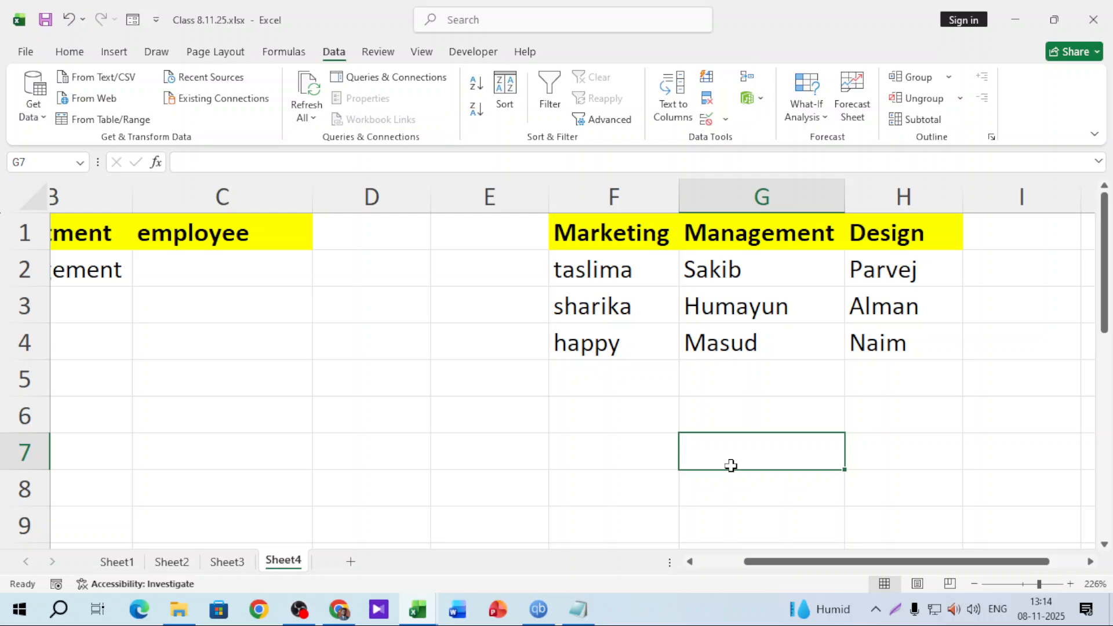
{"action": "left_click", "coordinate": [237, 275]}
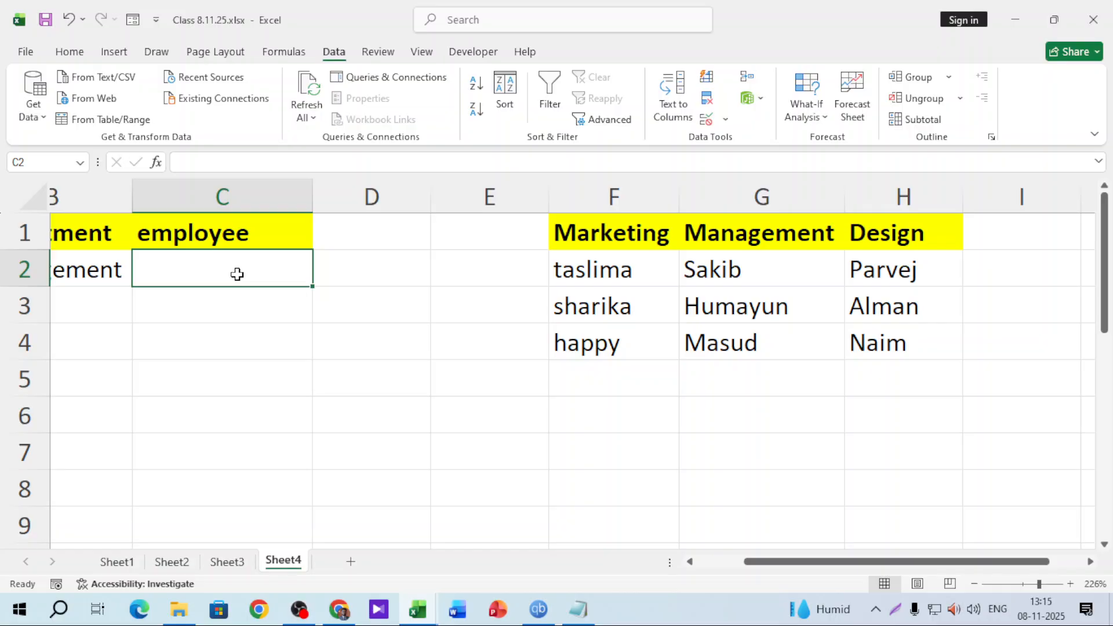
{"action": "left_click", "coordinate": [496, 415]}
{"action": "type", "text": "="}
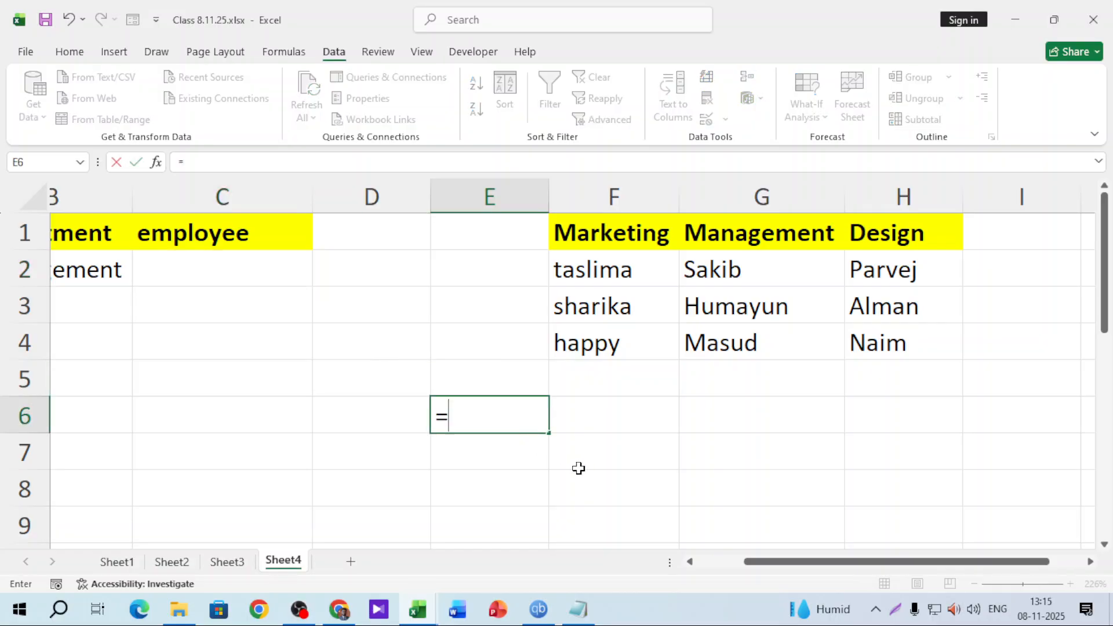
{"action": "type", "text": "indire"}
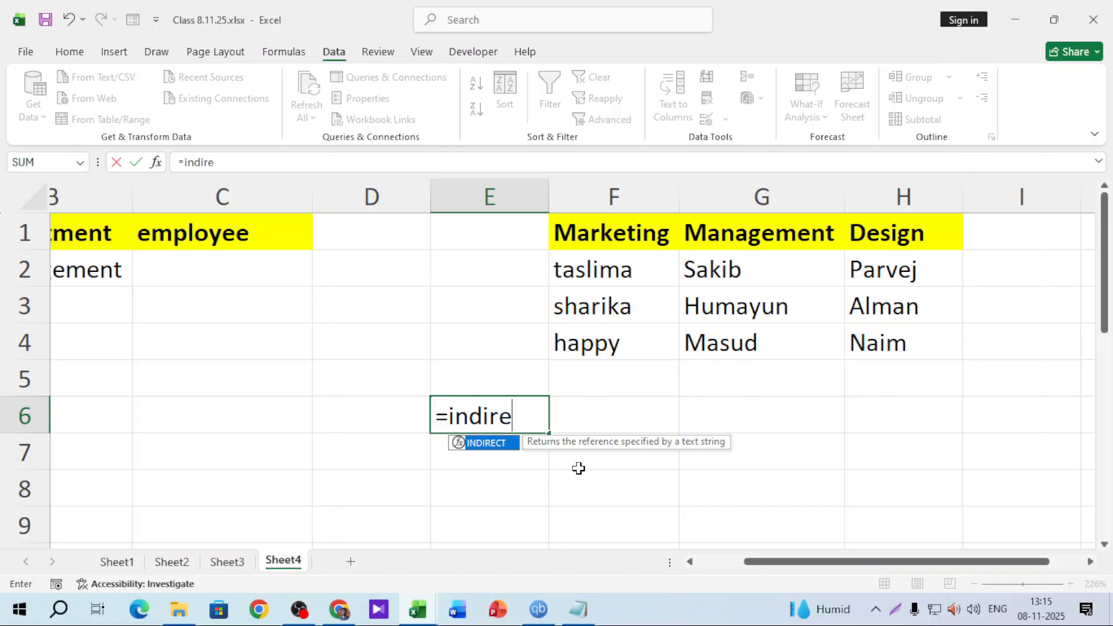
{"action": "key", "text": "Tab"}
{"action": "left_click", "coordinate": [607, 241]}
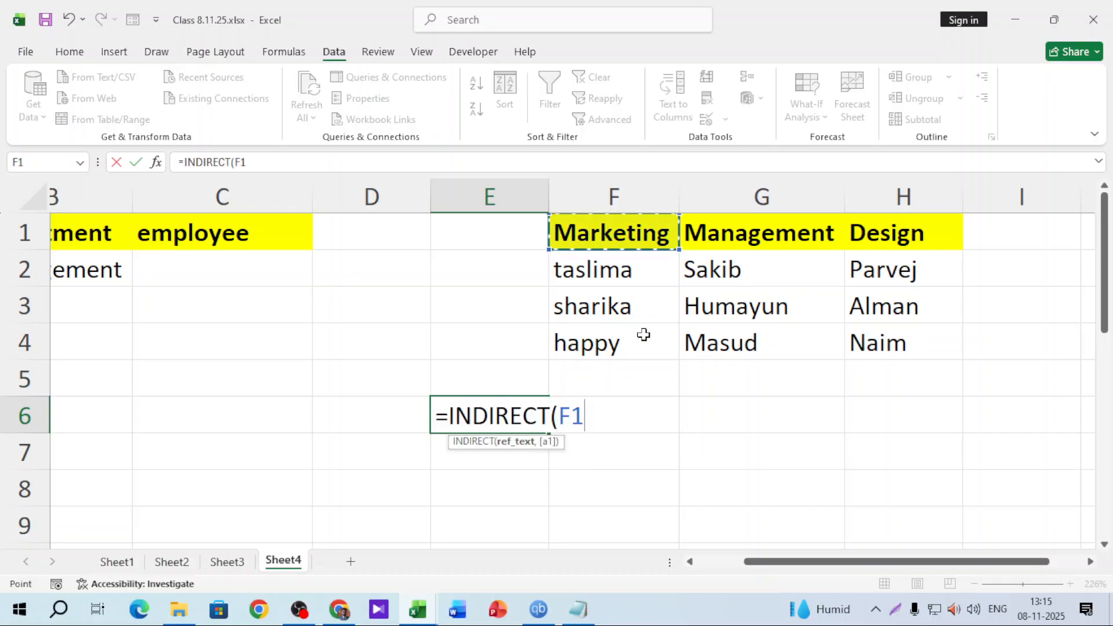
{"action": "key", "text": "Return"}
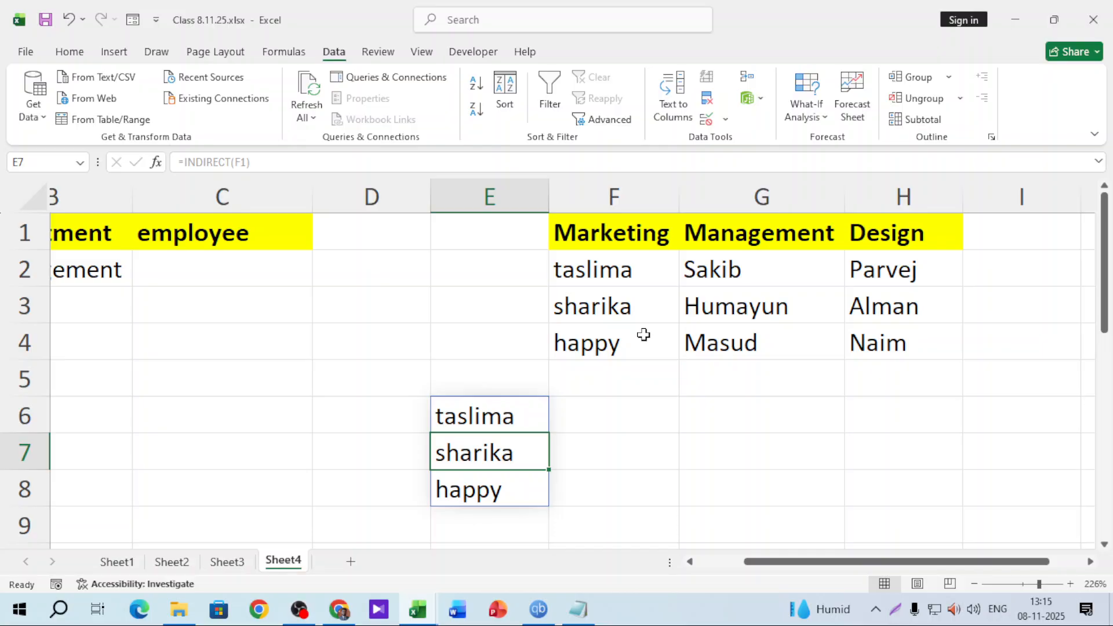
{"action": "left_click_drag", "start_coordinate": [494, 407], "coordinate": [481, 493]}
{"action": "key", "text": "Delete"}
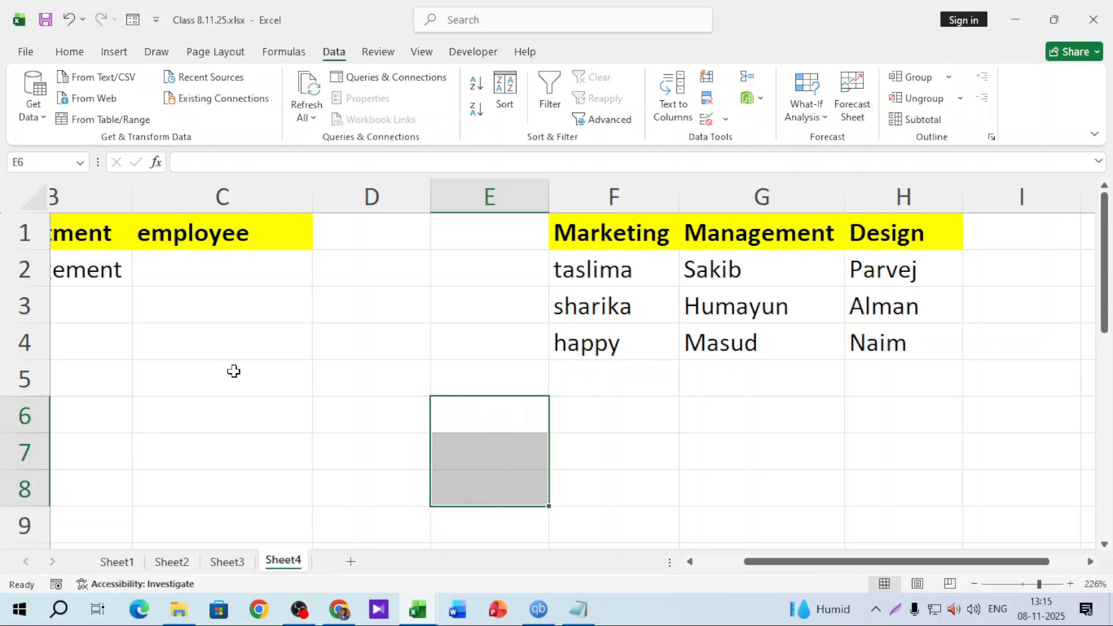
{"action": "left_click", "coordinate": [233, 370]}
{"action": "left_click_drag", "start_coordinate": [779, 561], "coordinate": [733, 561]}
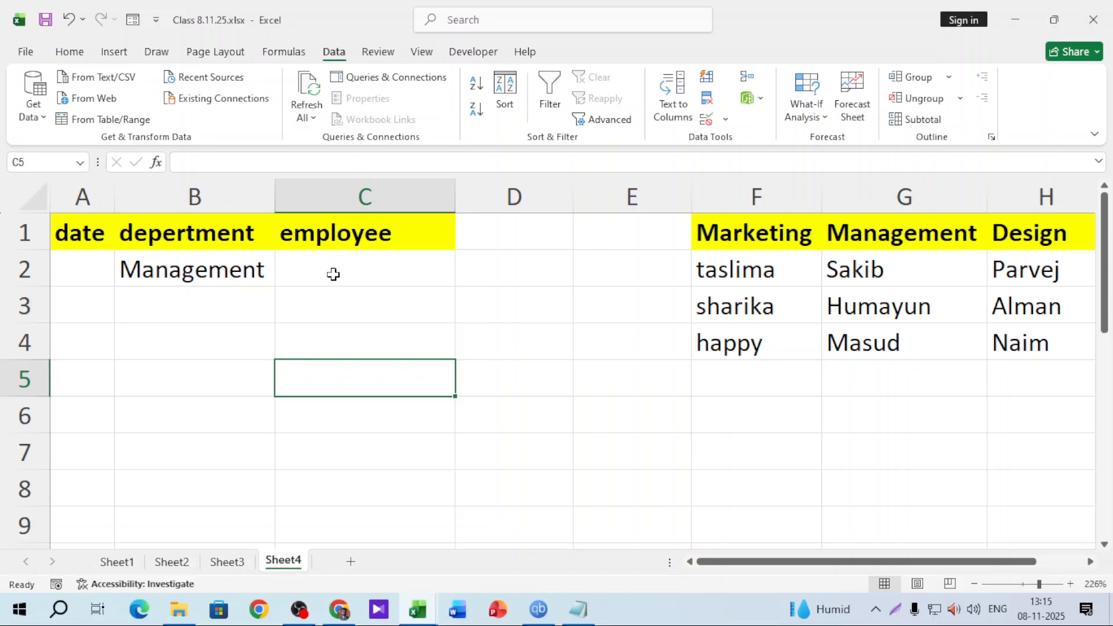
Give C2 a List data validation with source =INDIRECT(B2)
{"action": "left_click", "coordinate": [367, 273]}
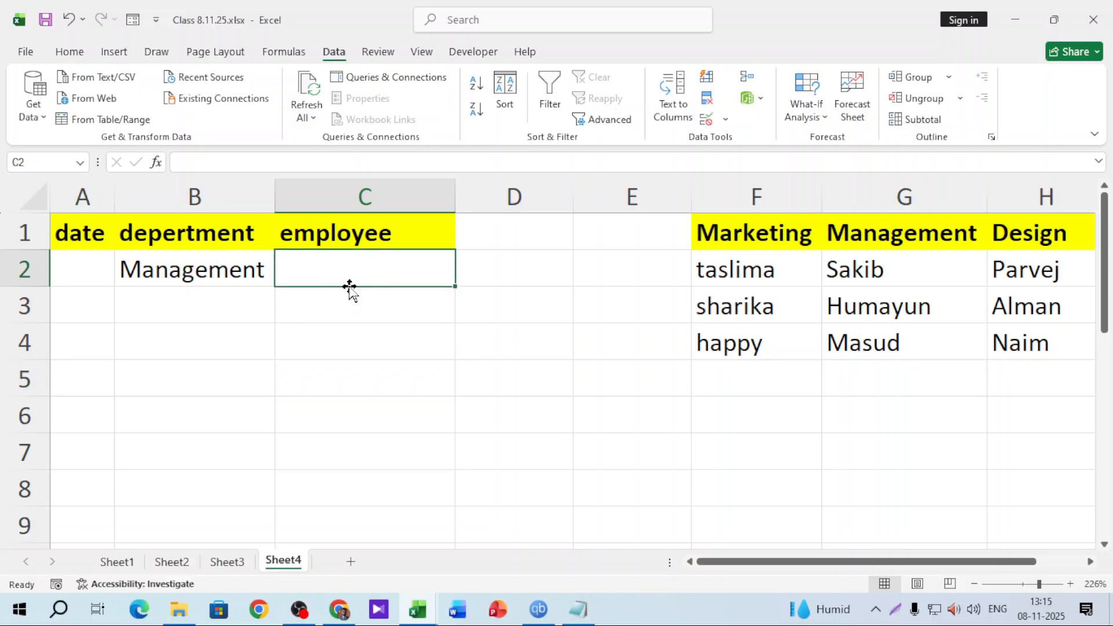
{"action": "left_click", "coordinate": [725, 119]}
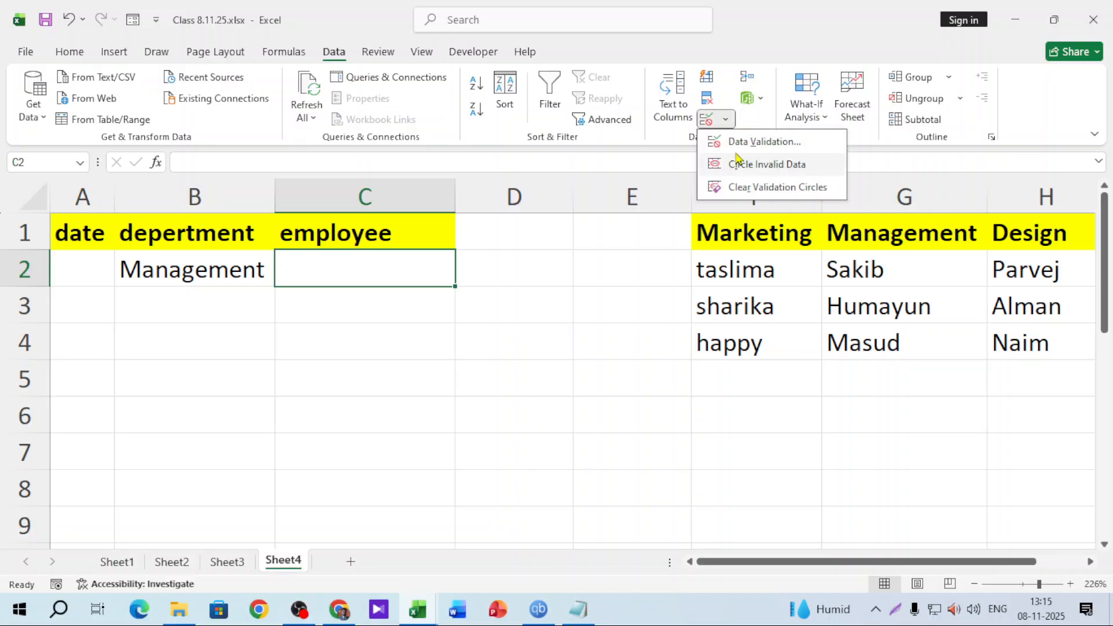
{"action": "left_click", "coordinate": [740, 144]}
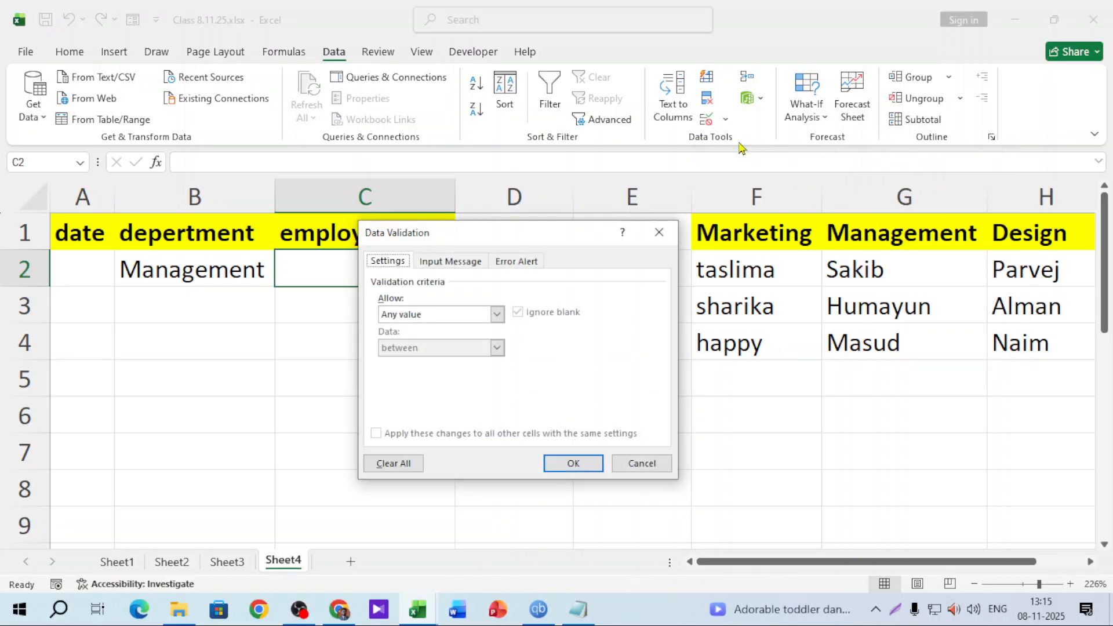
{"action": "left_click", "coordinate": [417, 316]}
{"action": "left_click", "coordinate": [414, 366]}
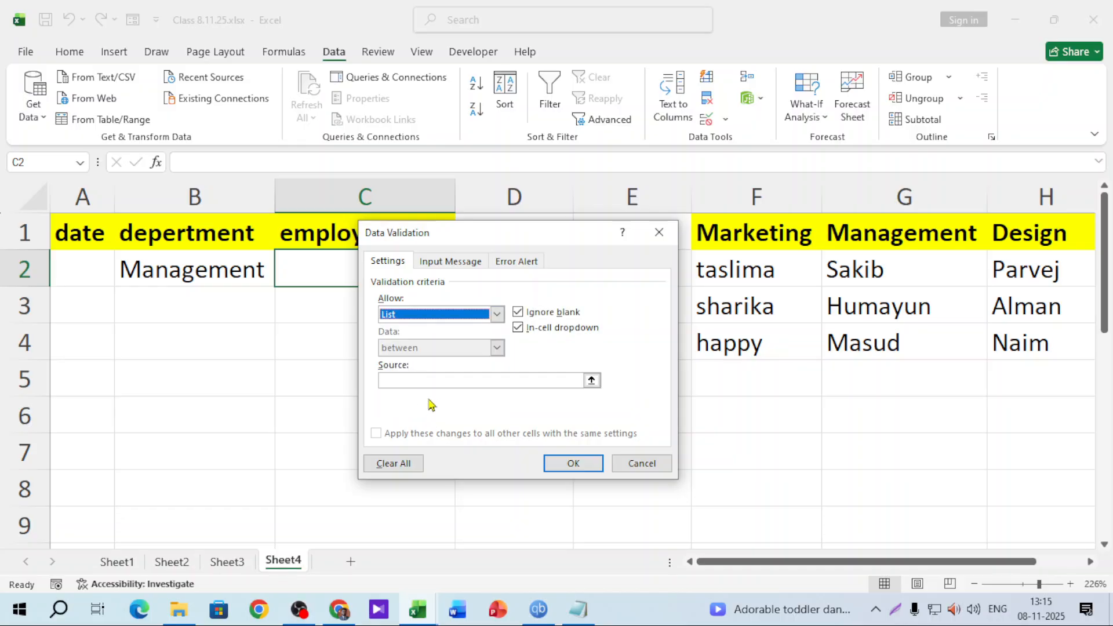
{"action": "left_click", "coordinate": [434, 380]}
{"action": "left_click_drag", "start_coordinate": [478, 243], "coordinate": [636, 216]}
{"action": "type", "text": "="}
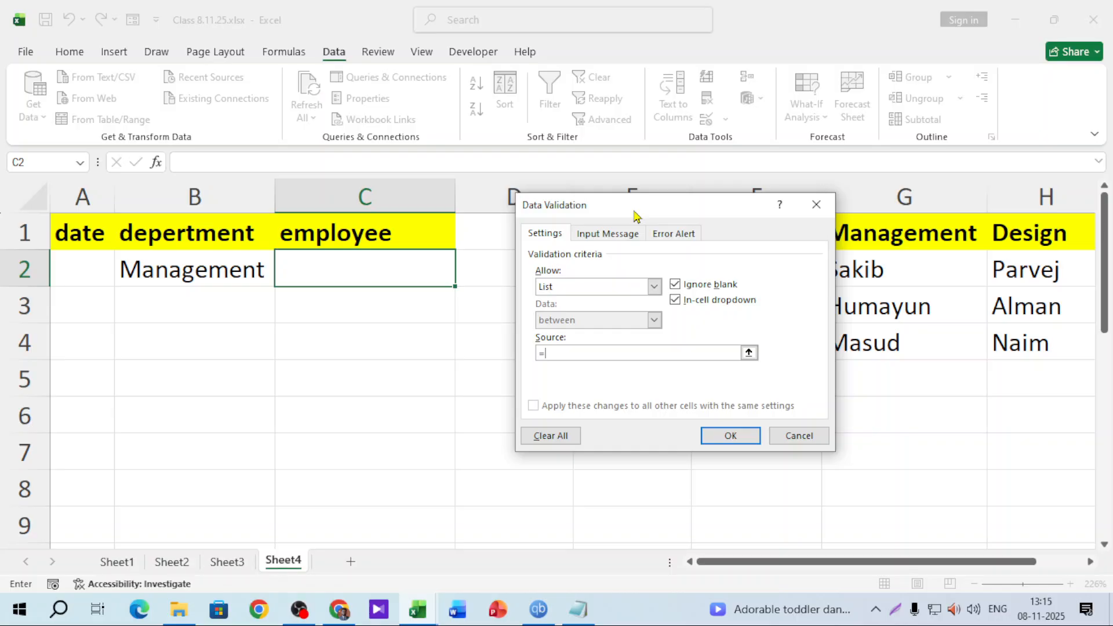
{"action": "type", "text": "indirect("}
{"action": "type", "text": "B2"}
{"action": "left_click", "coordinate": [727, 435]}
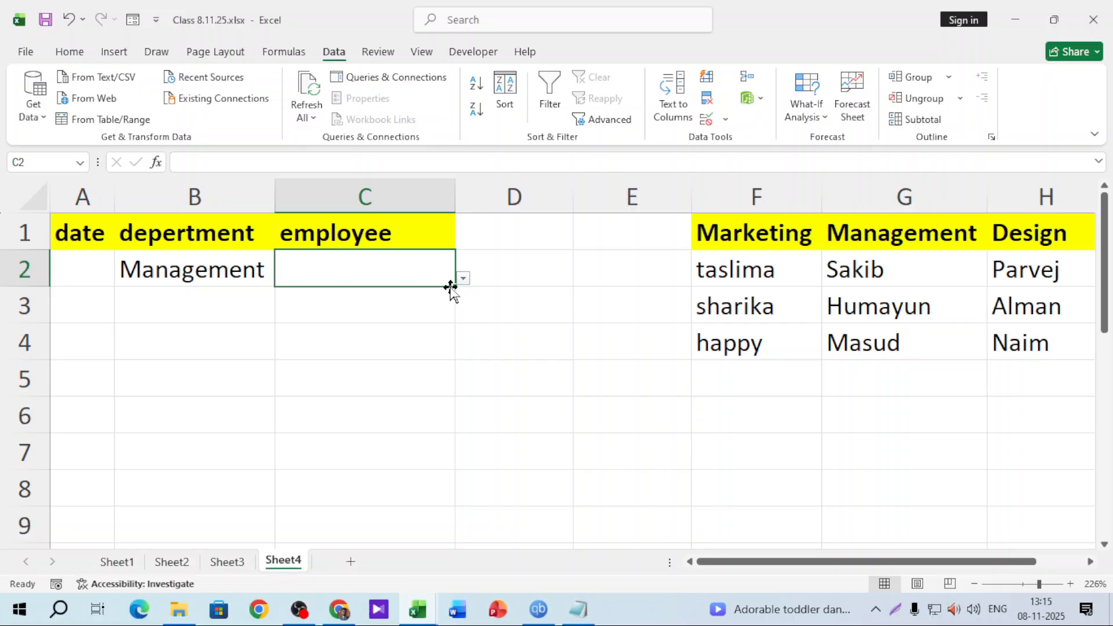
Fill C2's validation down to C16, then set B2 to Marketing and check C2's employees
{"action": "left_click_drag", "start_coordinate": [455, 286], "coordinate": [455, 507]}
{"action": "scroll", "coordinate": [575, 448], "scroll_direction": "up", "scroll_amount": 3}
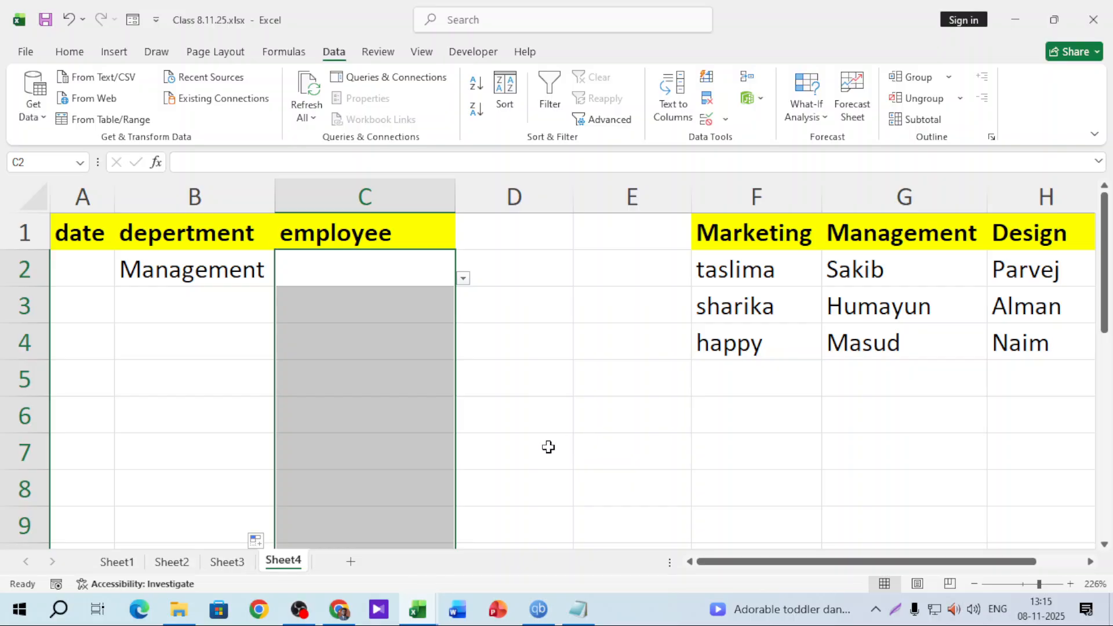
{"action": "left_click", "coordinate": [404, 379]}
{"action": "left_click", "coordinate": [231, 259]}
{"action": "left_click", "coordinate": [372, 274]}
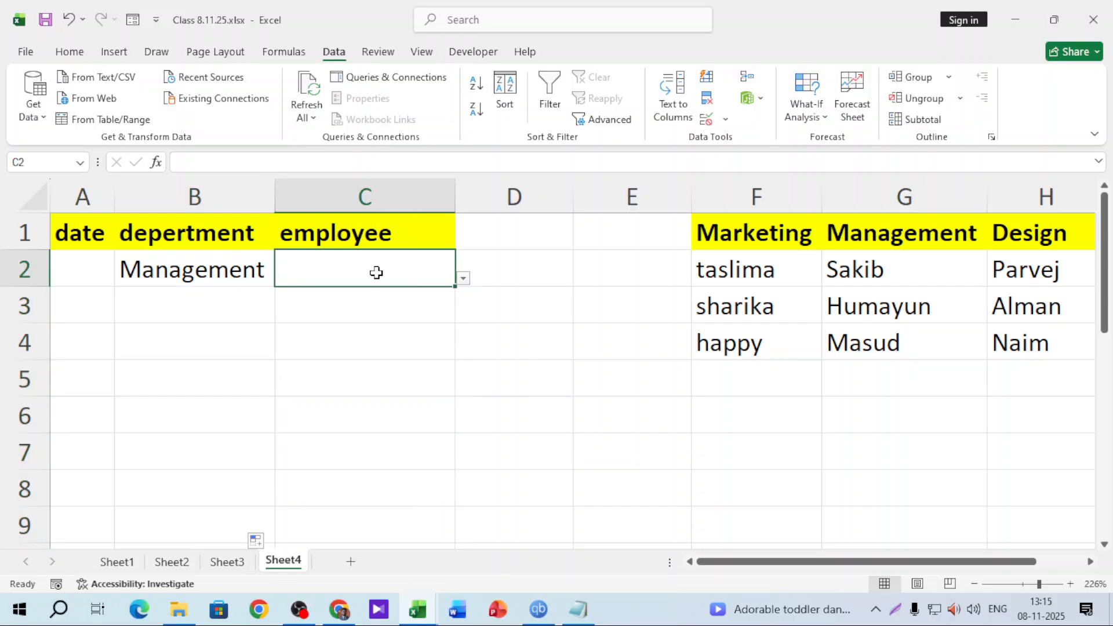
{"action": "left_click", "coordinate": [461, 280]}
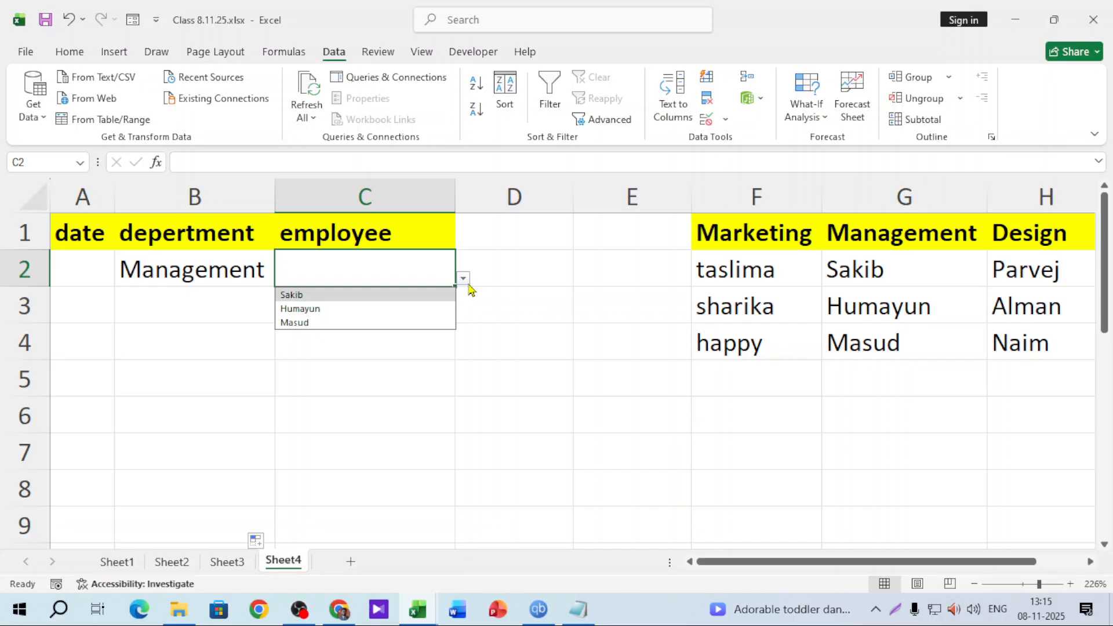
{"action": "left_click", "coordinate": [228, 271]}
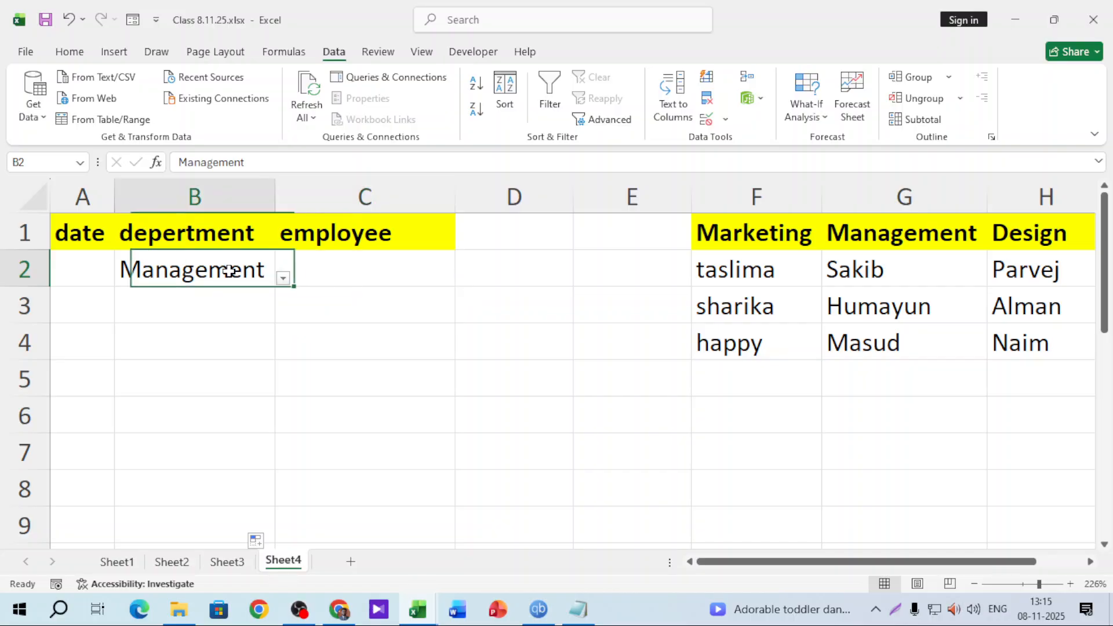
{"action": "left_click", "coordinate": [286, 279]}
{"action": "left_click", "coordinate": [223, 295]}
{"action": "left_click", "coordinate": [377, 264]}
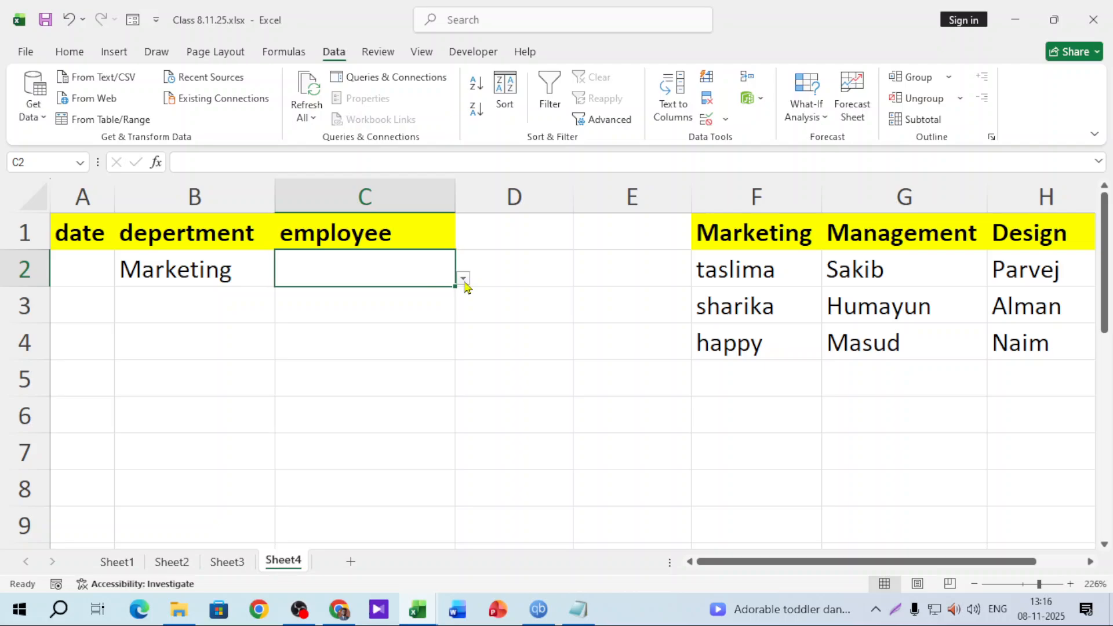
{"action": "left_click", "coordinate": [463, 280]}
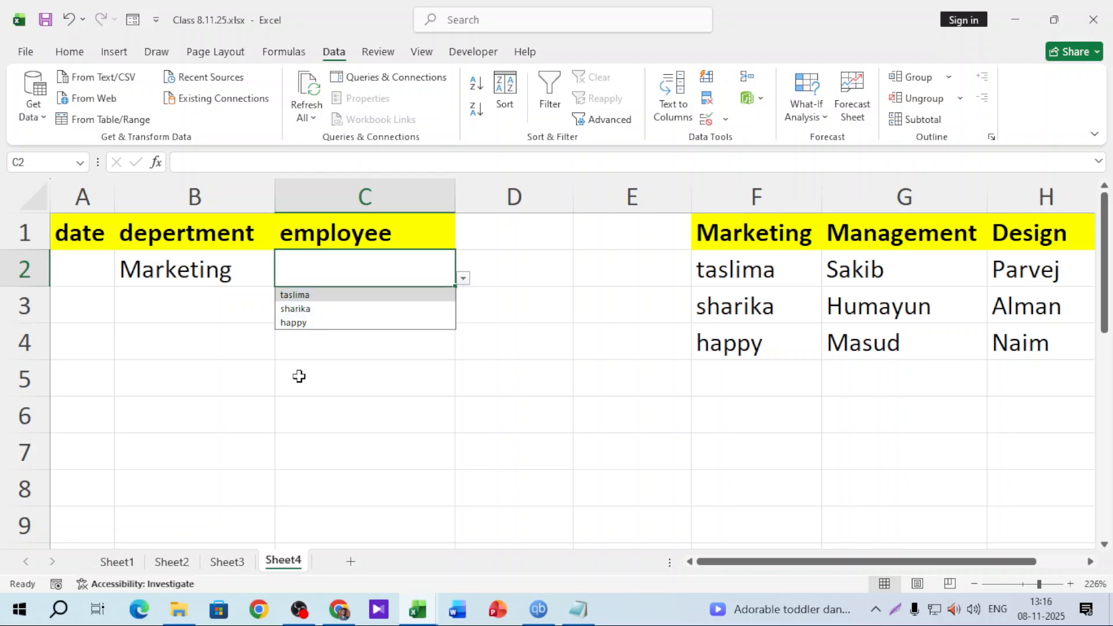
Set B3 to Management and check the Management employees offered in C3
{"action": "left_click", "coordinate": [214, 313]}
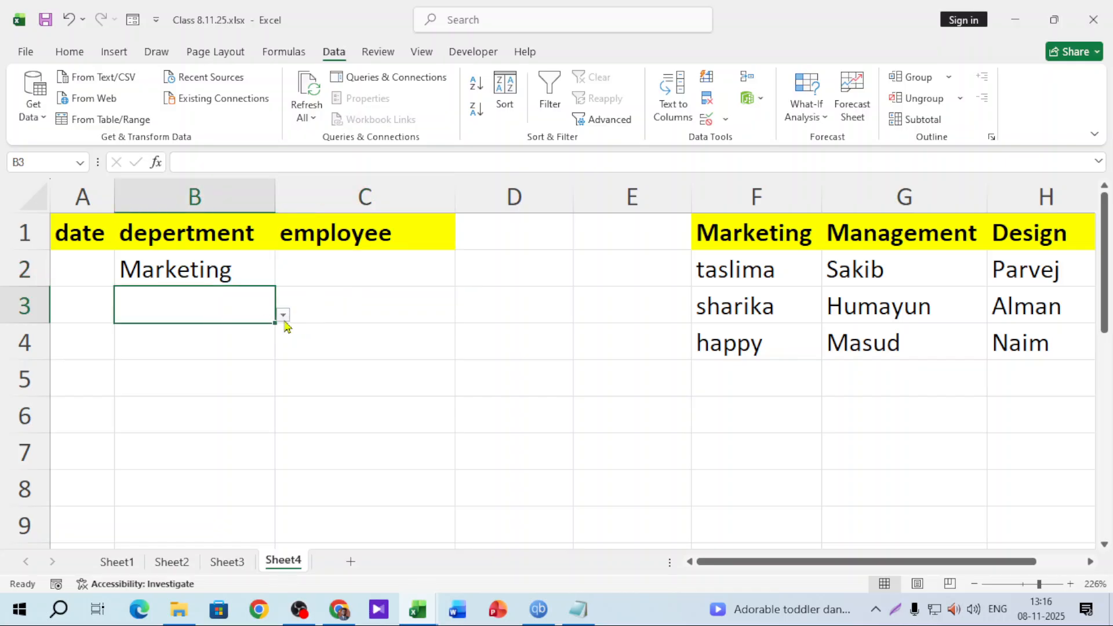
{"action": "left_click", "coordinate": [284, 314]}
{"action": "left_click", "coordinate": [190, 344]}
{"action": "left_click", "coordinate": [407, 310]}
{"action": "left_click", "coordinate": [463, 315]}
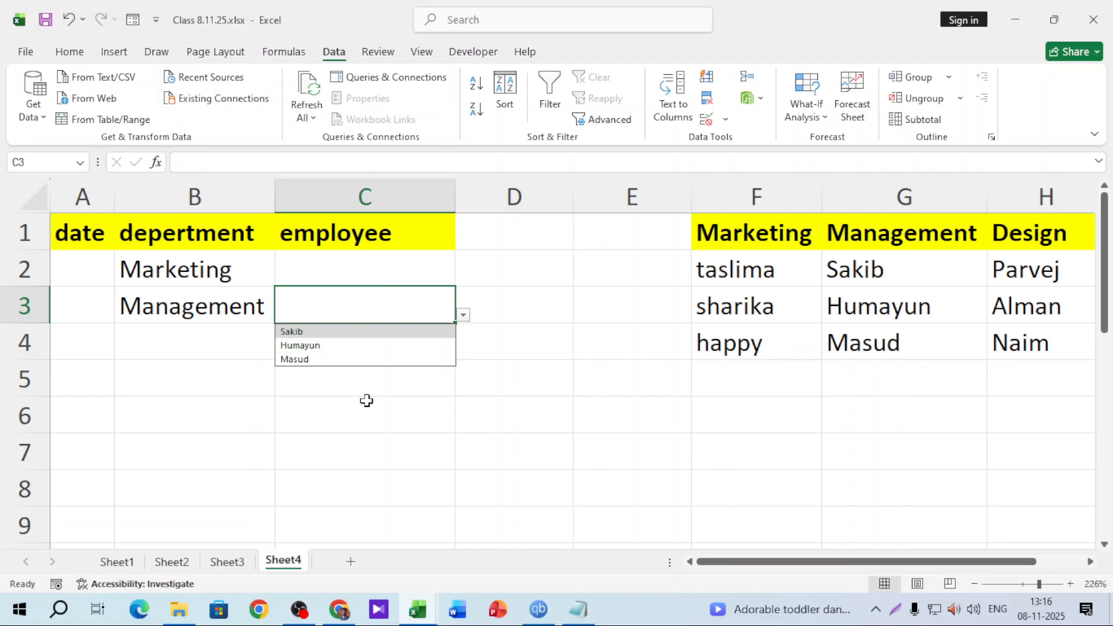
Set B4 to Design and pick Alman as the employee in C4
{"action": "left_click", "coordinate": [248, 343]}
{"action": "left_click", "coordinate": [283, 351]}
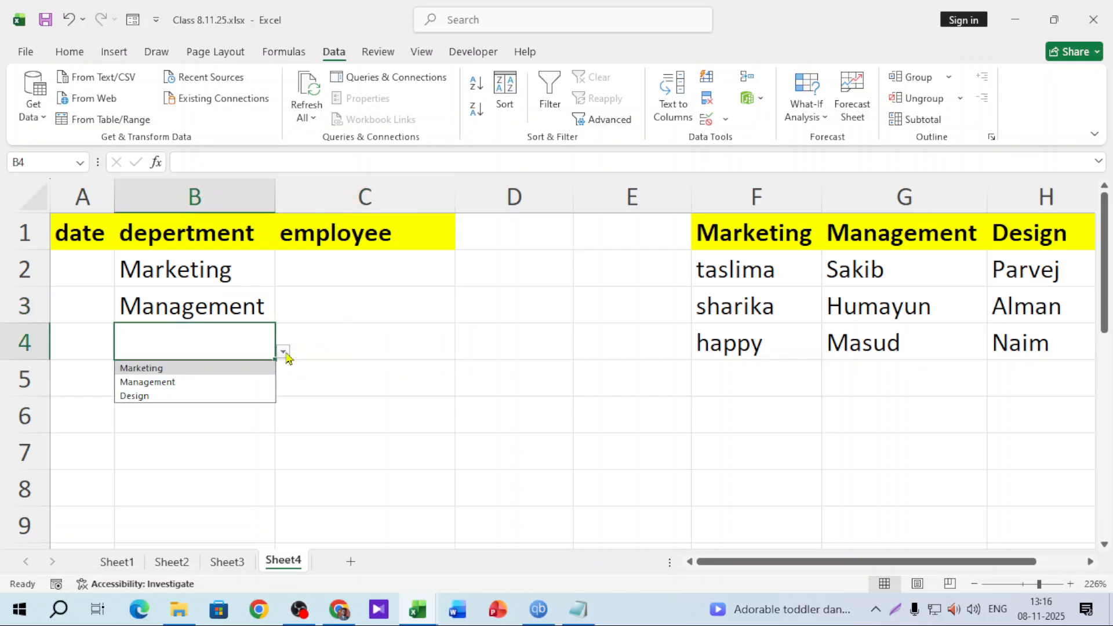
{"action": "left_click", "coordinate": [193, 396]}
{"action": "left_click", "coordinate": [371, 344]}
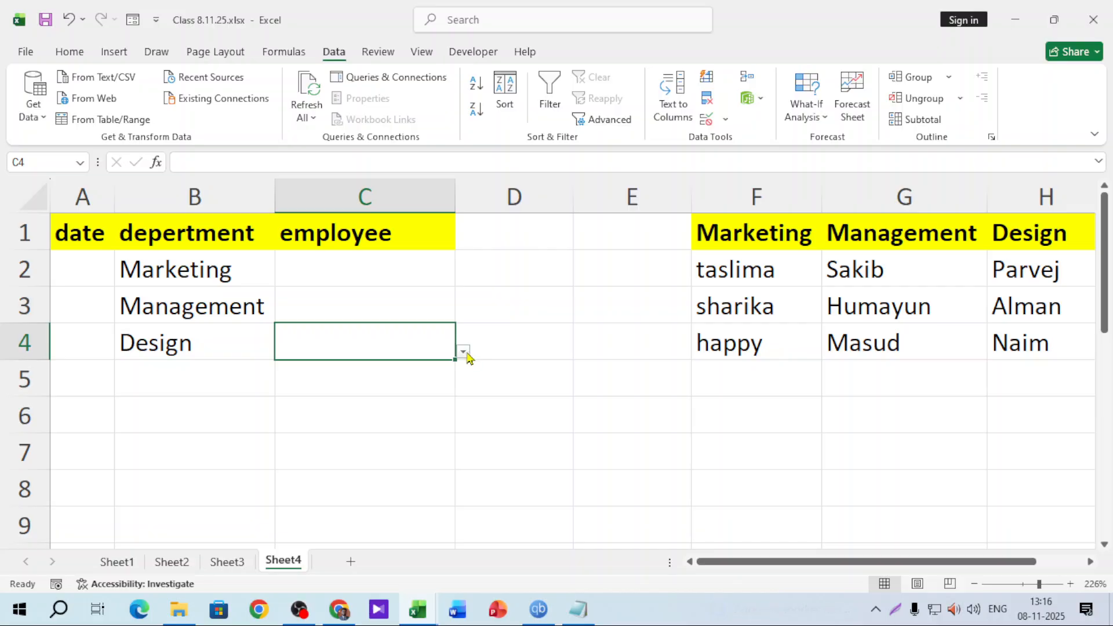
{"action": "left_click", "coordinate": [464, 352]}
{"action": "left_click", "coordinate": [314, 382]}
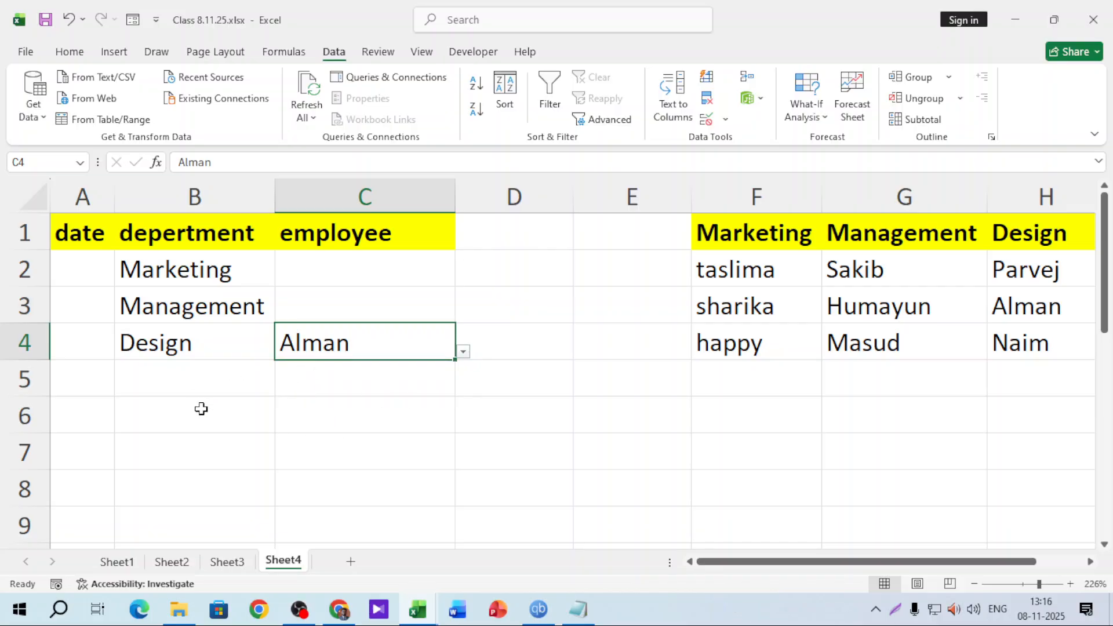